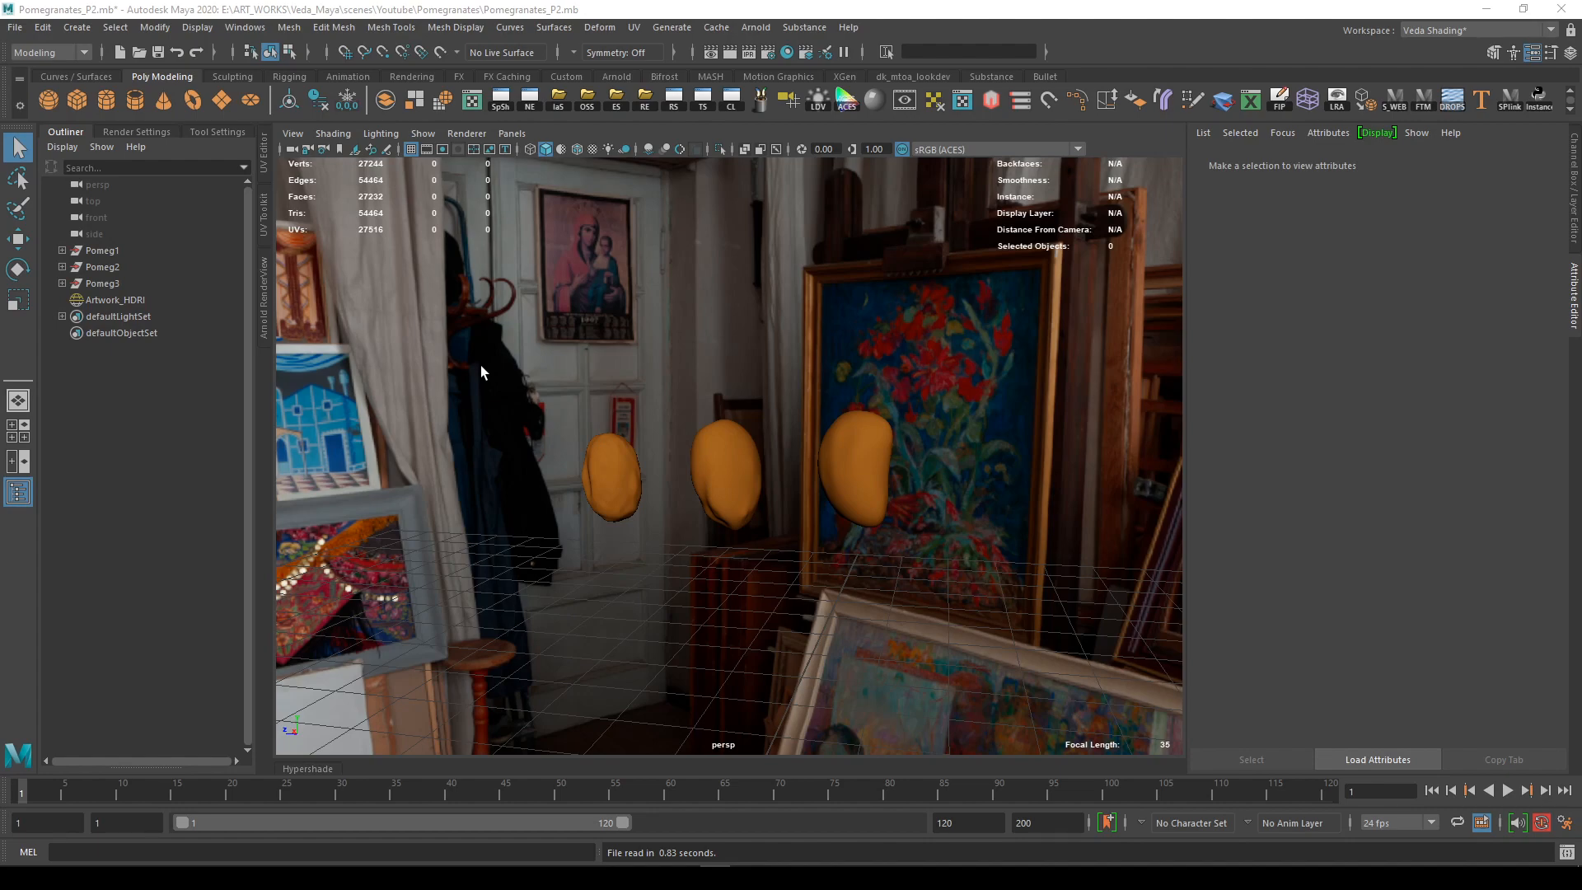
# Create a polygon cylinder primitive in the scene alongside the pomegranate seeds
pyautogui.scroll(-6, 602, 383)
pyautogui.moveTo(749, 413)
pyautogui.keyDown('alt'); pyautogui.mouseDown()
pyautogui.moveTo(701, 474)
pyautogui.moveTo(111, 211)
pyautogui.mouseUp(); pyautogui.keyUp('alt')
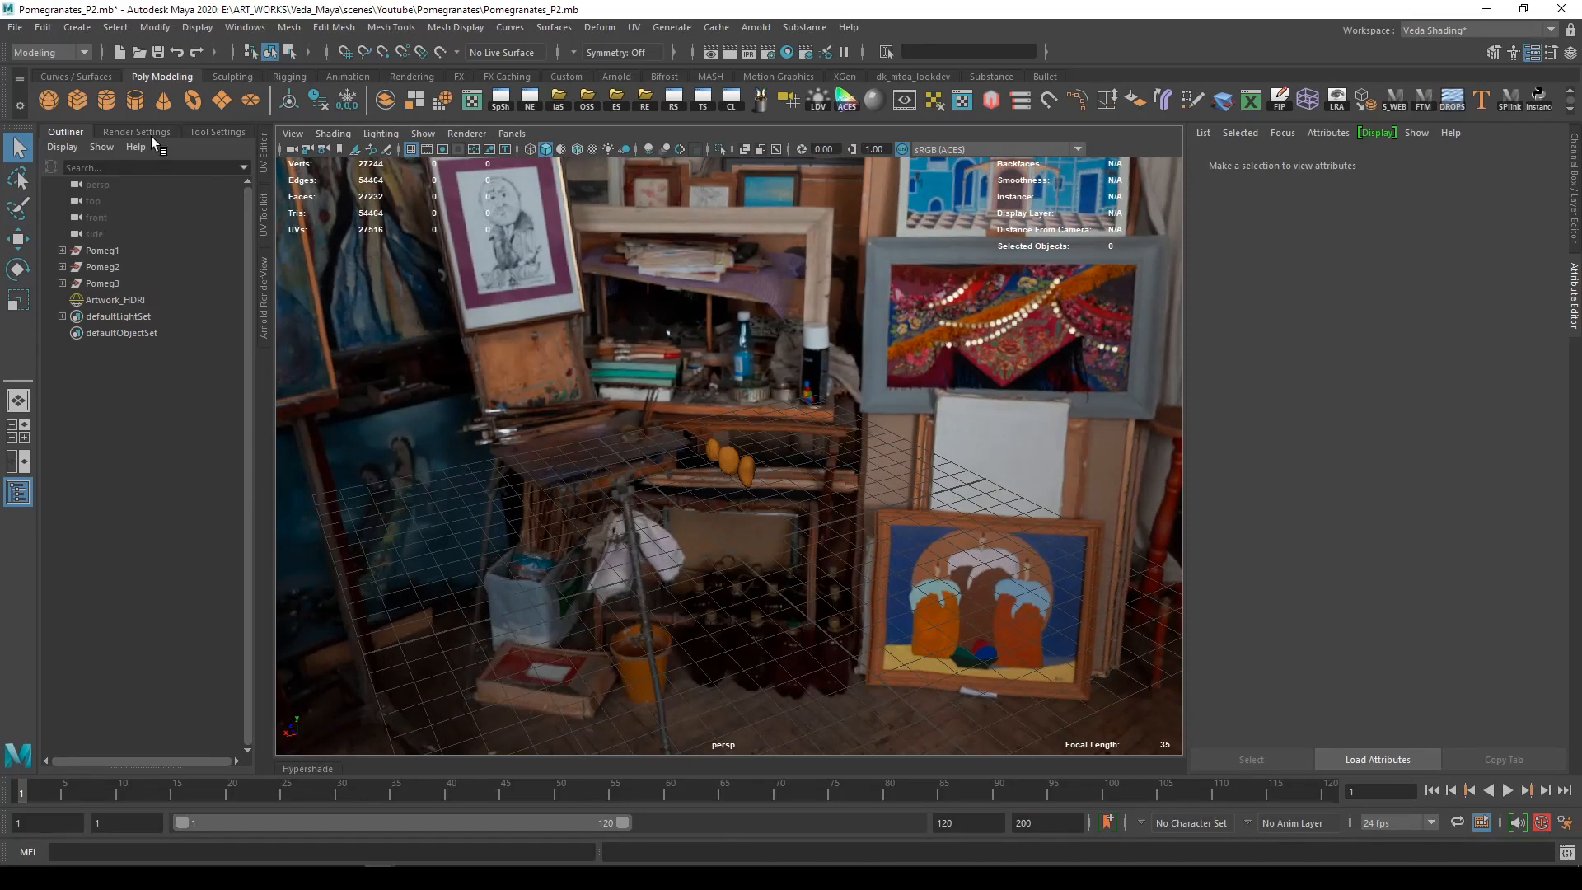
pyautogui.click(106, 101)
pyautogui.press('f')
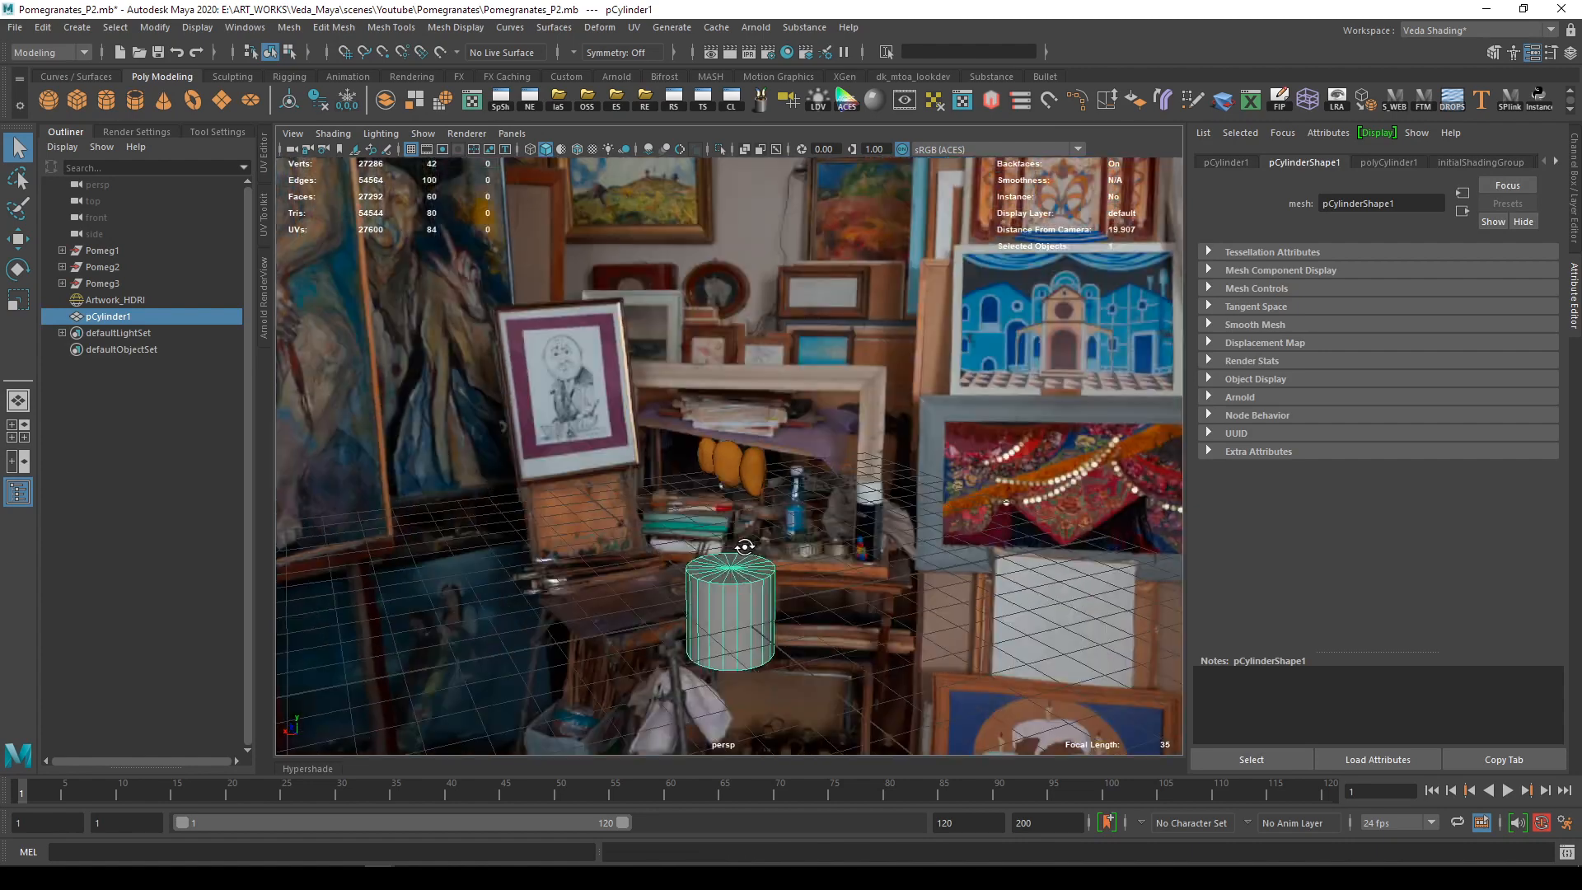
# Move the cylinder's pivot to its base and snap the cylinder onto the grid so it stands on the ground plane
pyautogui.press('w')
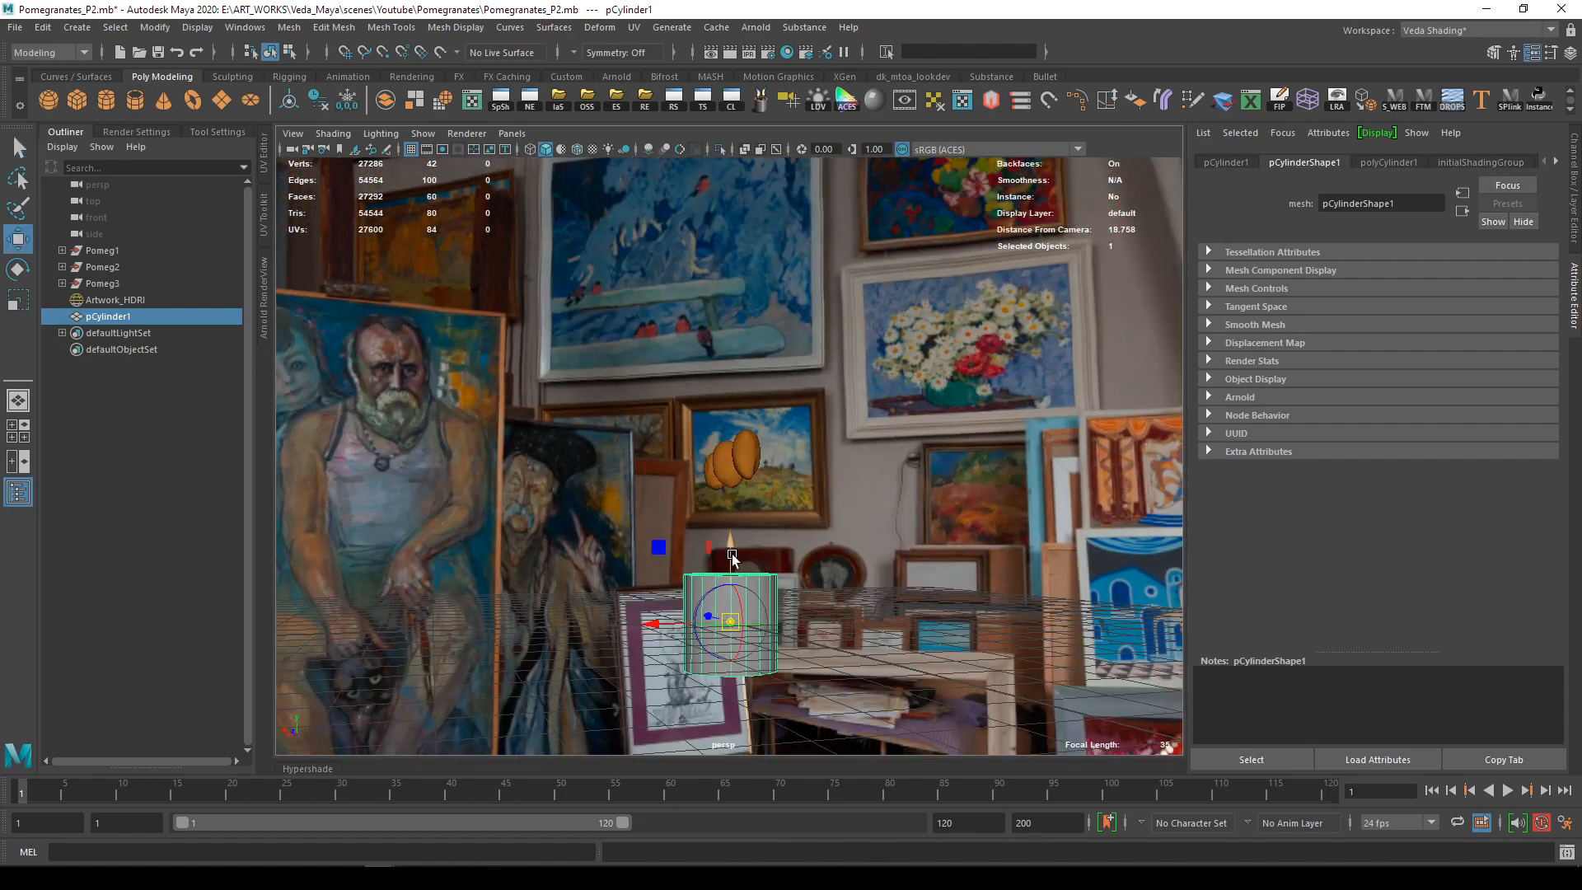
pyautogui.moveTo(735, 594); pyautogui.dragTo(727, 662)
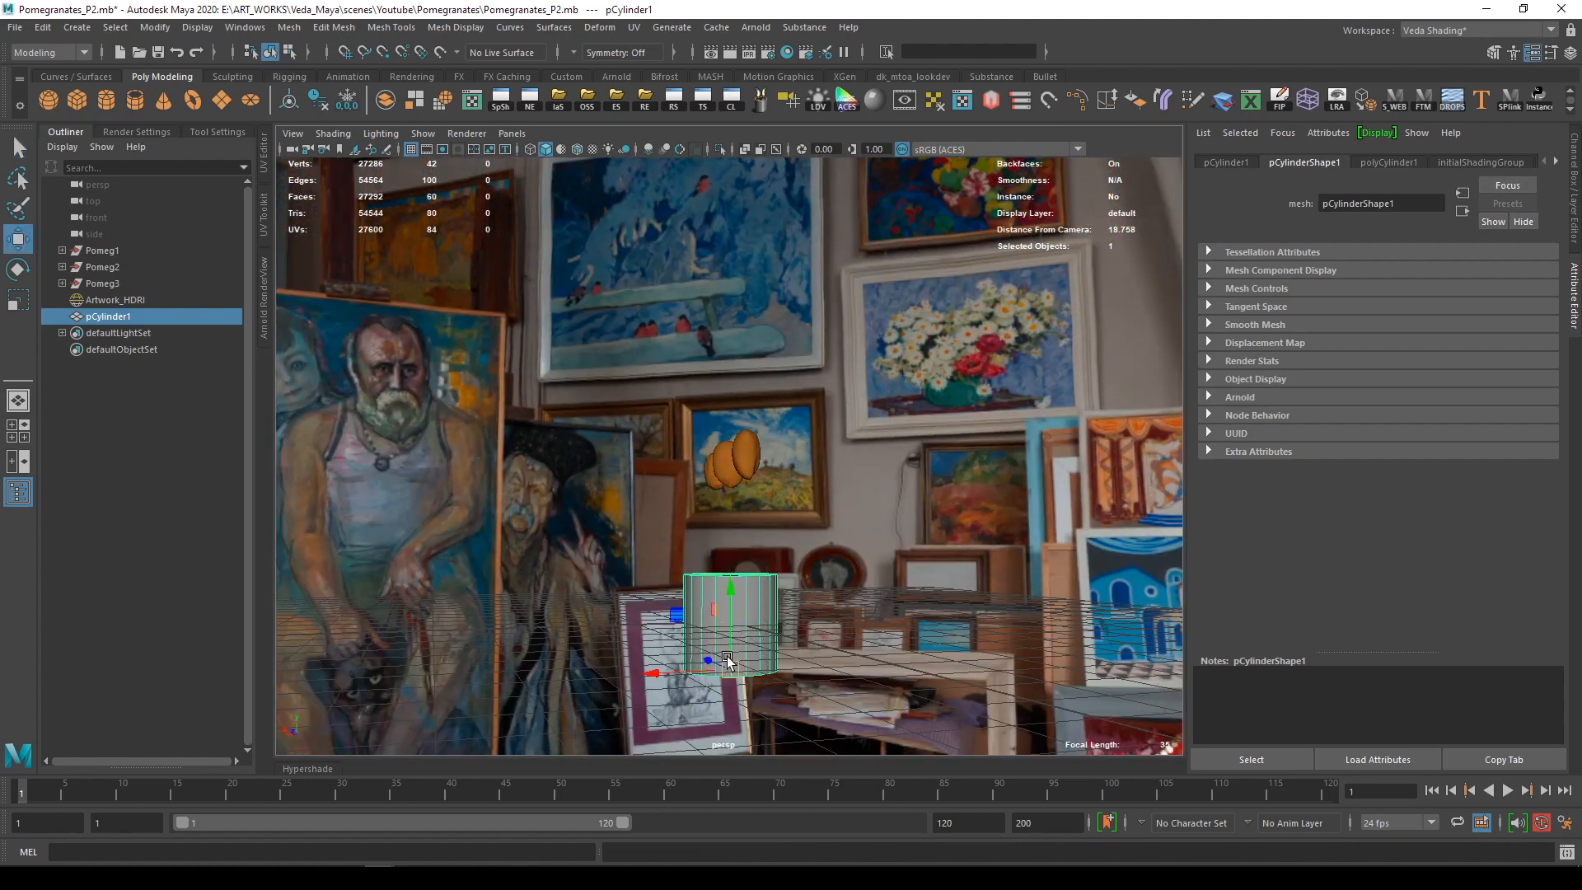
pyautogui.press('x')
pyautogui.moveTo(729, 585); pyautogui.dragTo(777, 629)
pyautogui.scroll(-5, 779, 585)
# Scale the cylinder up uniformly from its base to bowl size
pyautogui.press('r')
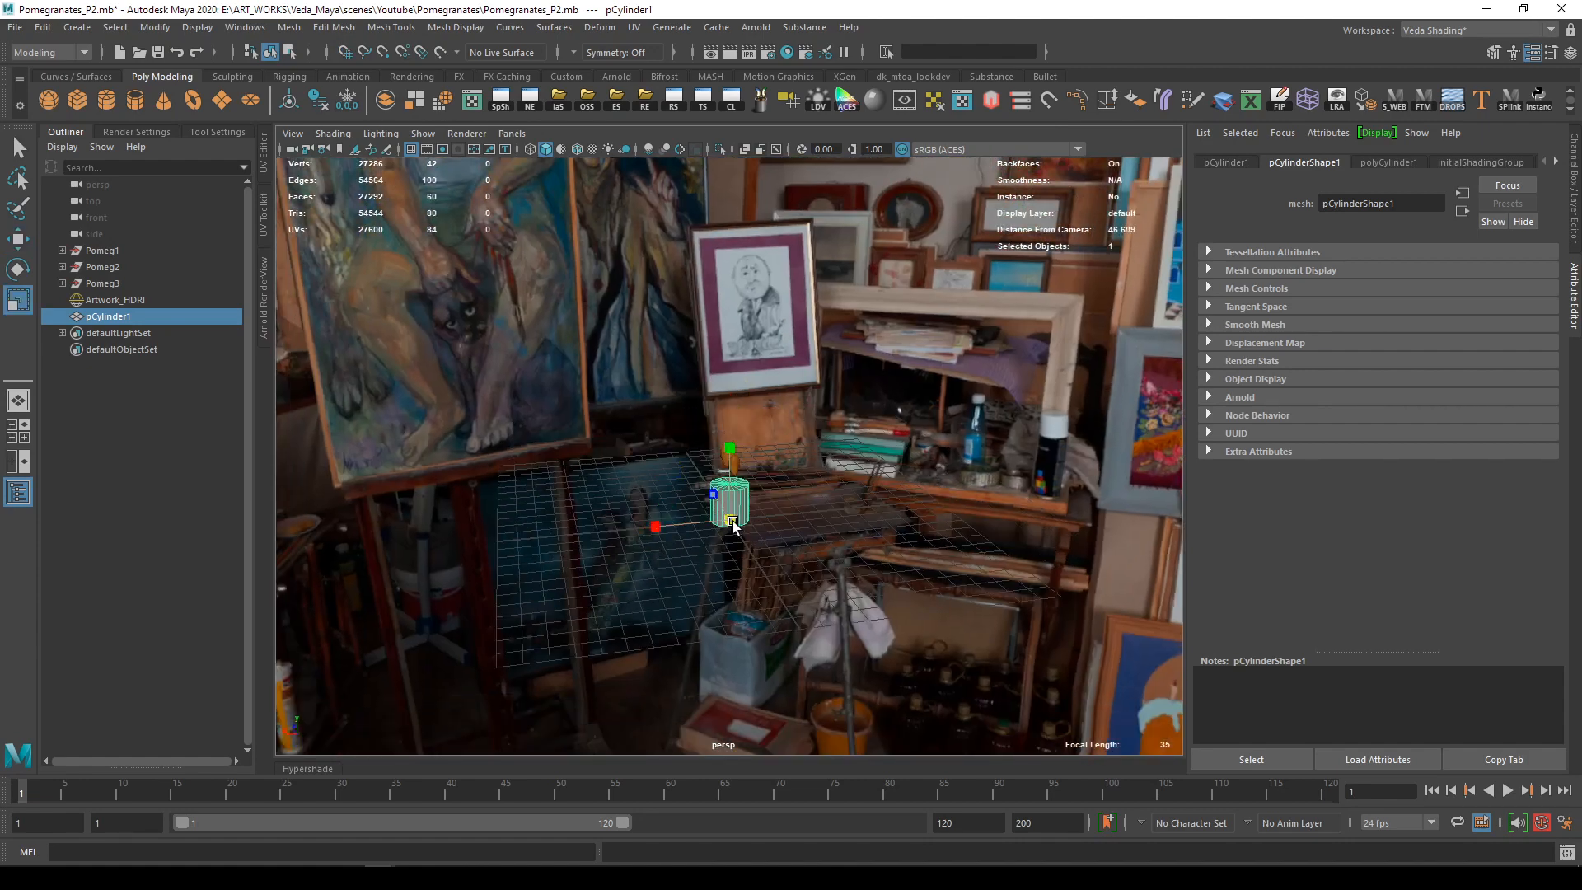
pyautogui.moveTo(732, 521); pyautogui.dragTo(772, 472)
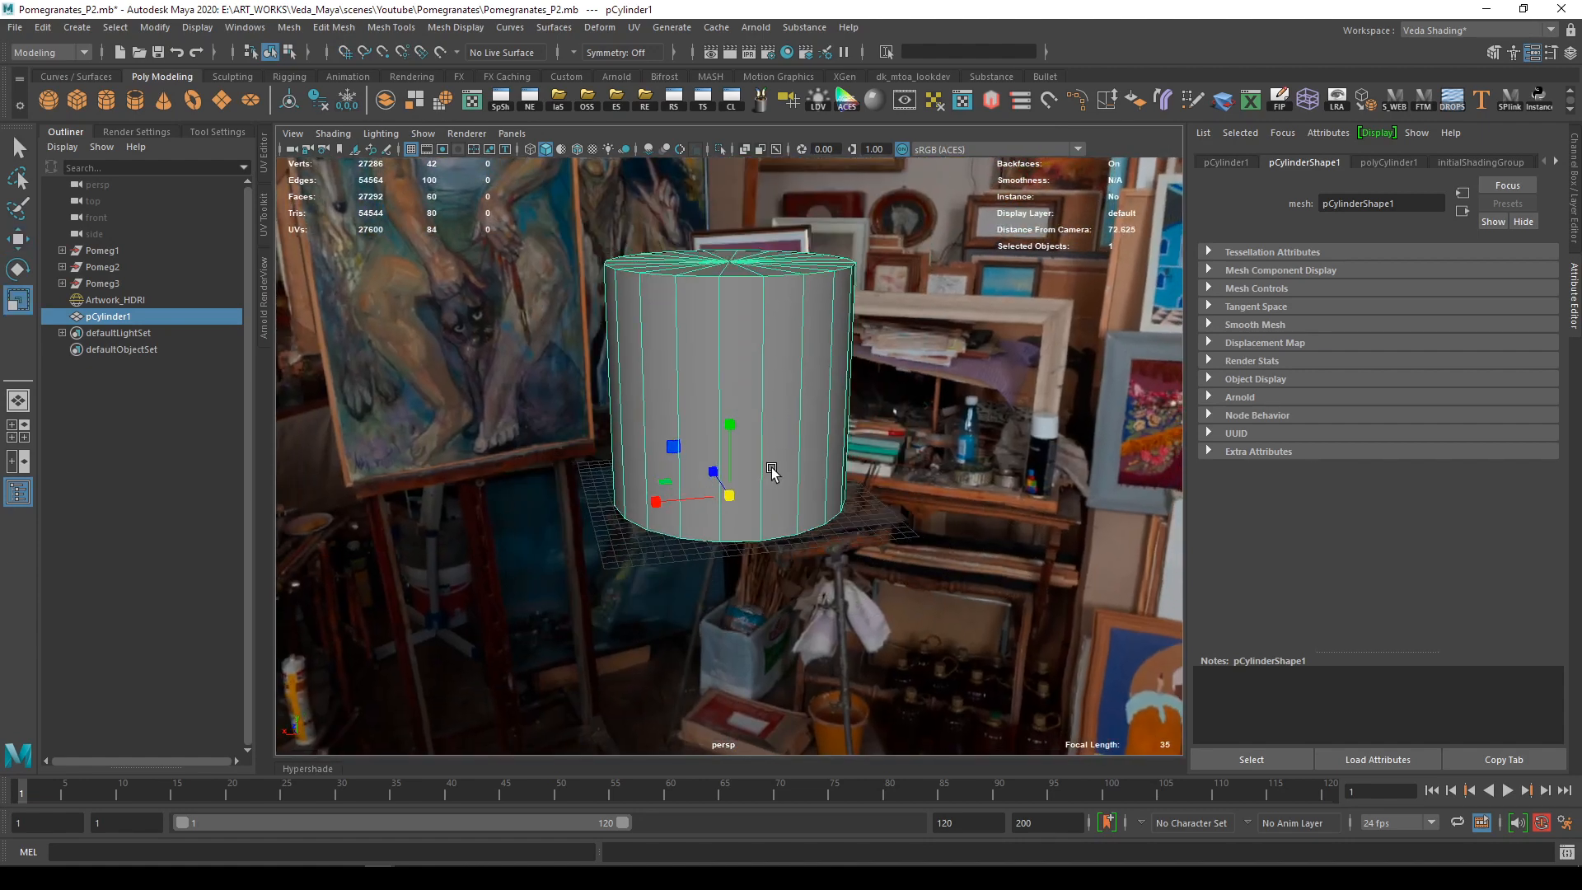
pyautogui.keyDown('alt'); pyautogui.moveTo(772, 469); pyautogui.dragTo(752, 548, button='middle'); pyautogui.keyUp('alt')
pyautogui.keyDown('alt'); pyautogui.moveTo(753, 547); pyautogui.dragTo(715, 583); pyautogui.keyUp('alt')
pyautogui.keyDown('alt'); pyautogui.moveTo(707, 549); pyautogui.dragTo(797, 582, button='right'); pyautogui.keyUp('alt')
pyautogui.keyDown('alt'); pyautogui.moveTo(797, 582); pyautogui.dragTo(780, 634); pyautogui.keyUp('alt')
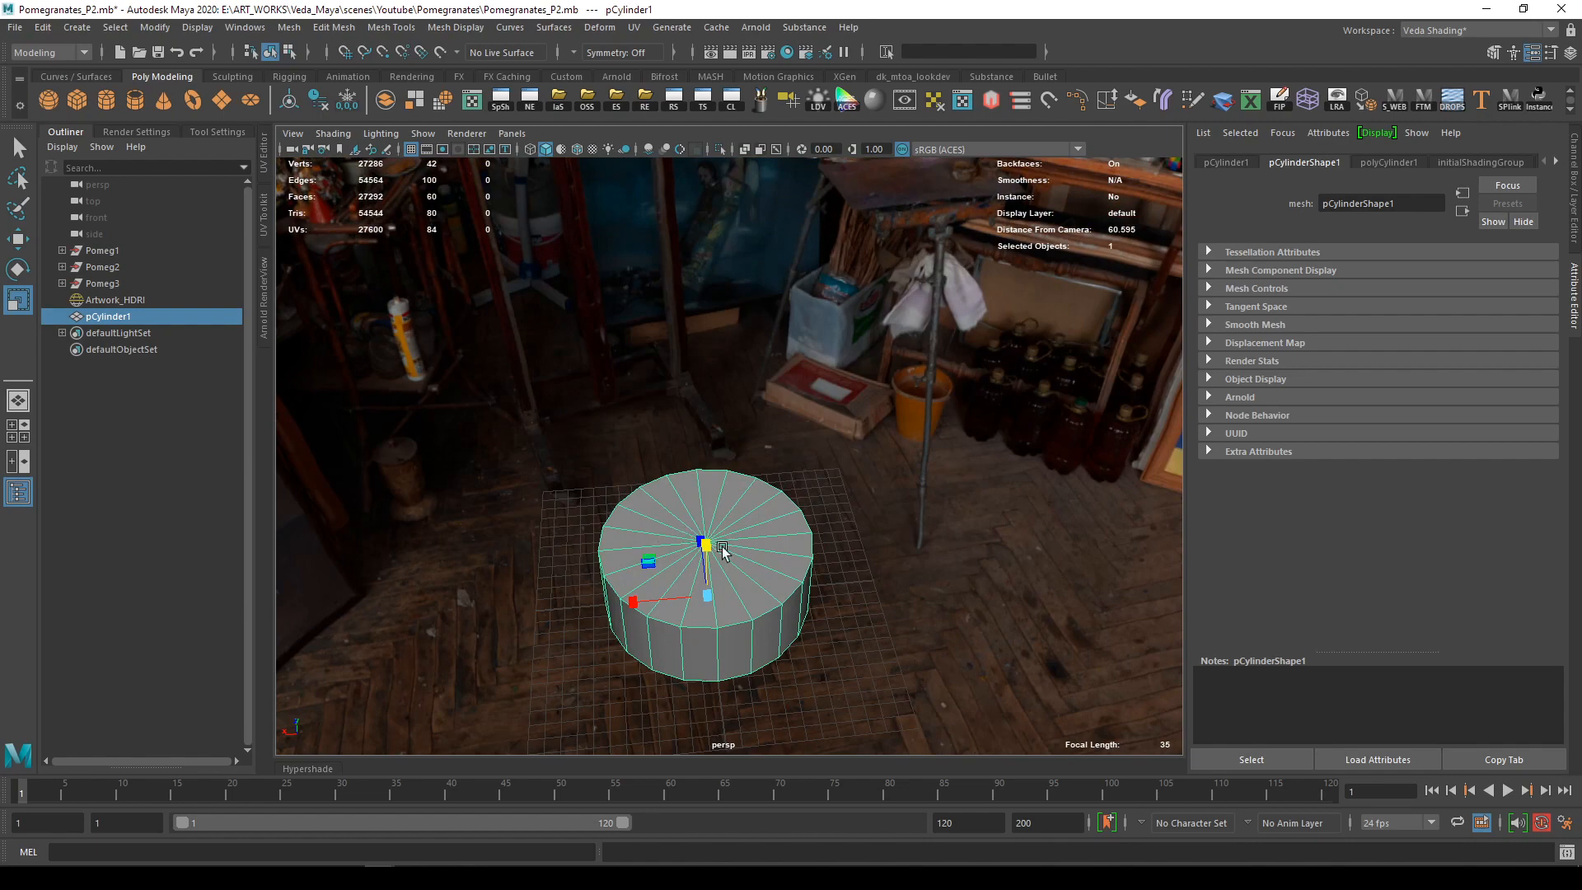
# Delete all the top cap faces of the cylinder by converting its top centre vertex selection to faces
pyautogui.moveTo(723, 547); pyautogui.dragTo(805, 621, button='right')
pyautogui.keyDown('alt'); pyautogui.moveTo(741, 632); pyautogui.dragTo(751, 565, button='middle'); pyautogui.keyUp('alt')
pyautogui.keyDown('alt'); pyautogui.moveTo(744, 461); pyautogui.dragTo(732, 522); pyautogui.keyUp('alt')
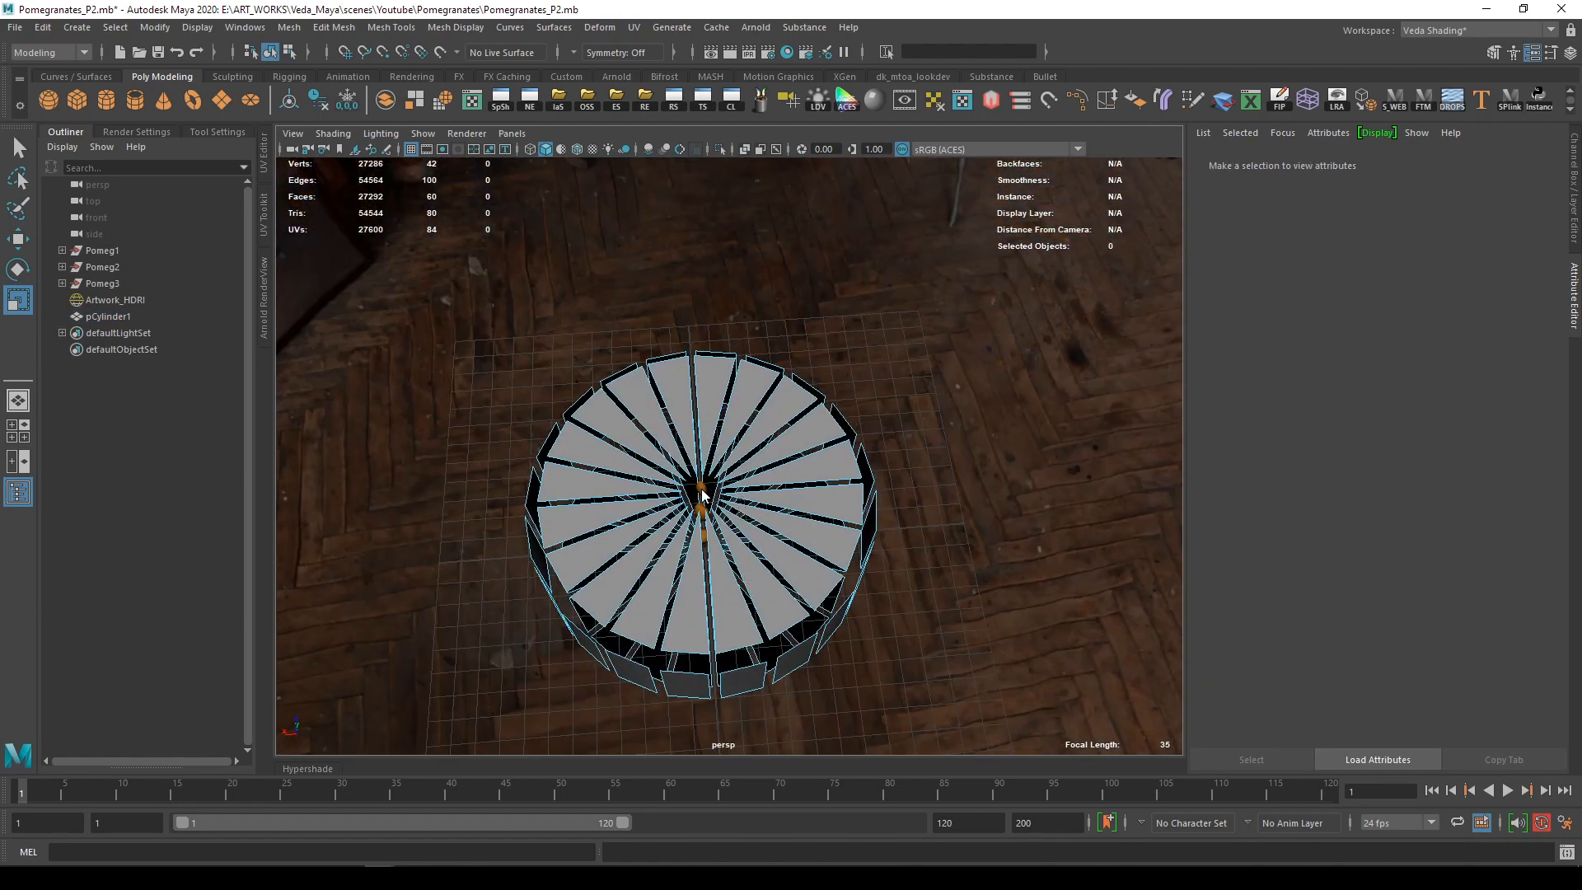
pyautogui.press('F9')
pyautogui.click(700, 493)
pyautogui.keyDown('ctrl'); pyautogui.rightClick(875, 285); pyautogui.keyUp('ctrl')
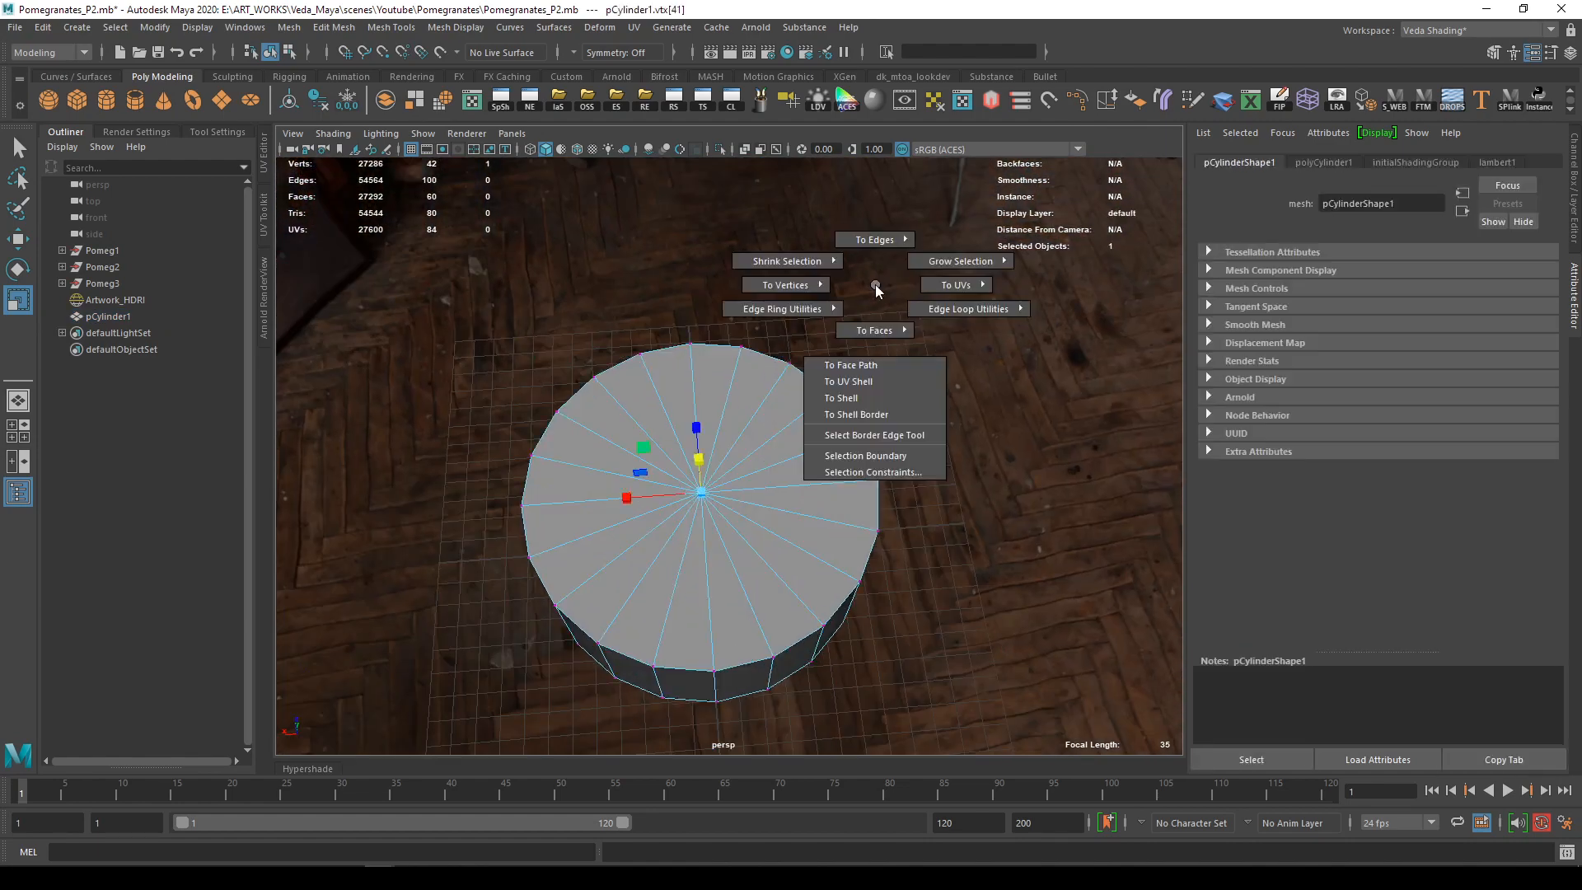
pyautogui.keyDown('ctrl'); pyautogui.moveTo(877, 286); pyautogui.dragTo(874, 356, button='right'); pyautogui.keyUp('ctrl')
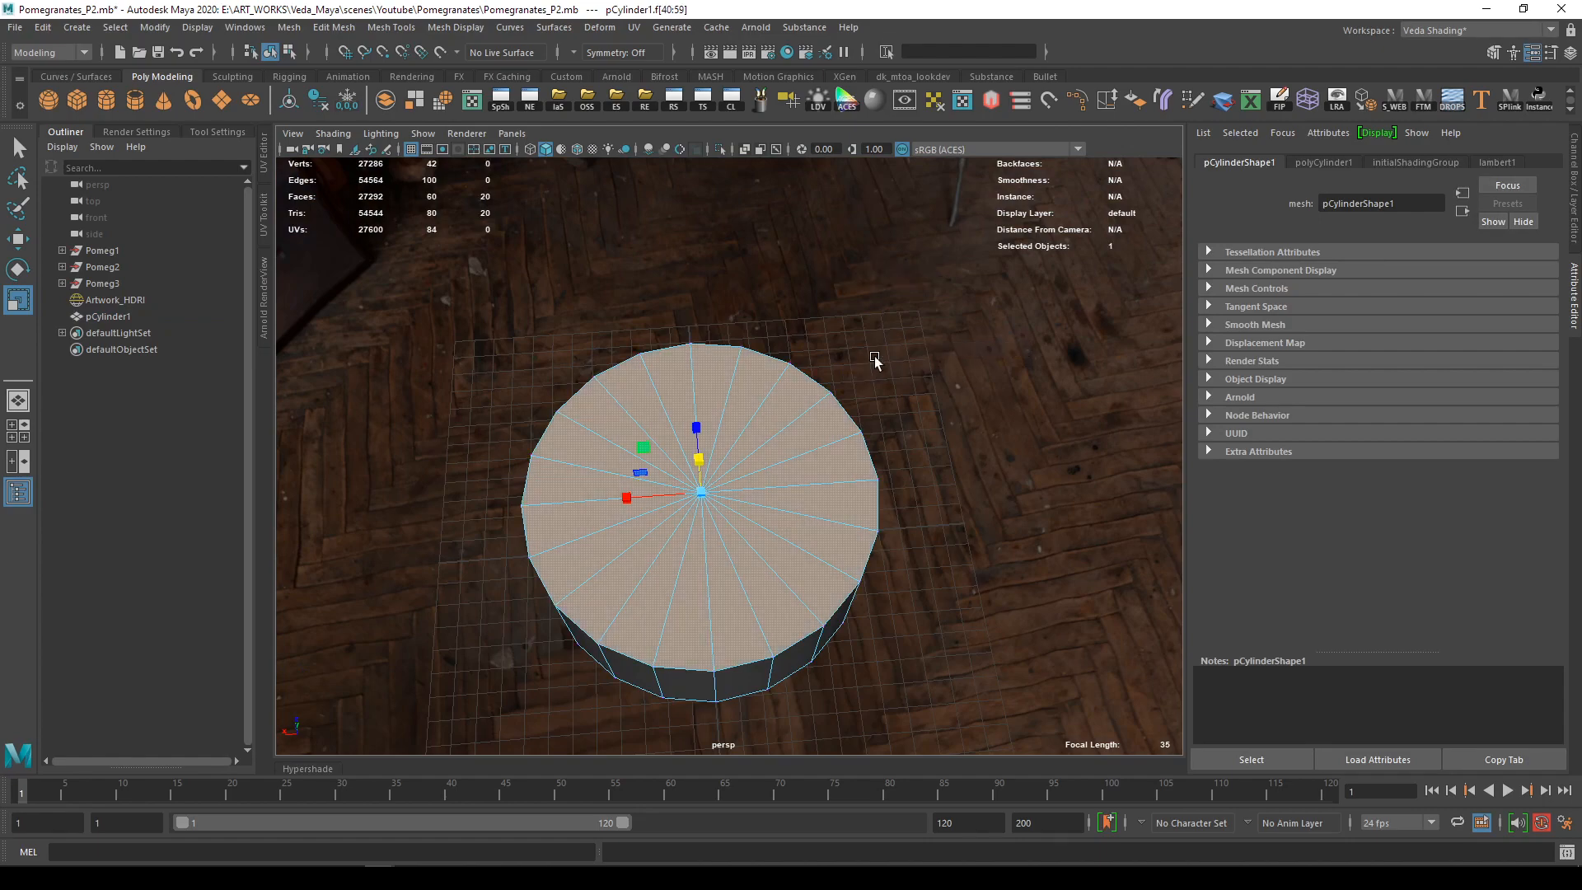
pyautogui.press('Delete')
# Turn on smooth mesh preview for the open cylinder to give it a rounded bowl shape, then deselect it
pyautogui.keyDown('alt'); pyautogui.moveTo(818, 468); pyautogui.dragTo(863, 417); pyautogui.keyUp('alt')
pyautogui.press('3')
pyautogui.keyDown('alt'); pyautogui.moveTo(848, 482); pyautogui.dragTo(742, 501); pyautogui.keyUp('alt')
pyautogui.press('1')
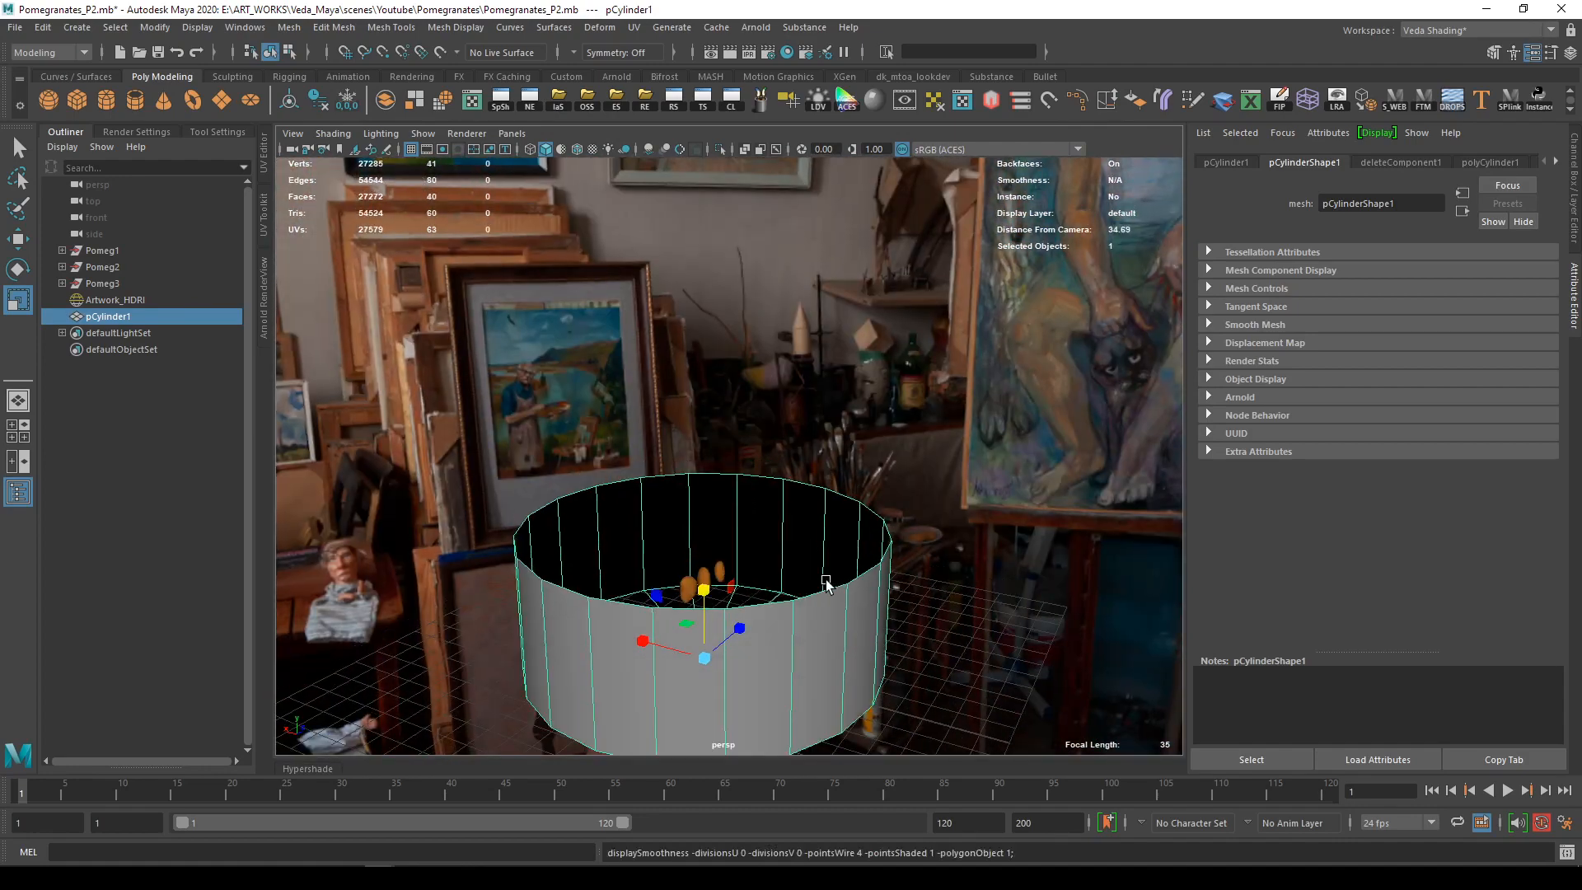
pyautogui.moveTo(828, 587)
pyautogui.keyDown('alt'); pyautogui.mouseDown()
pyautogui.moveTo(832, 544)
pyautogui.moveTo(836, 582)
pyautogui.mouseUp(); pyautogui.keyUp('alt')
pyautogui.press('3')
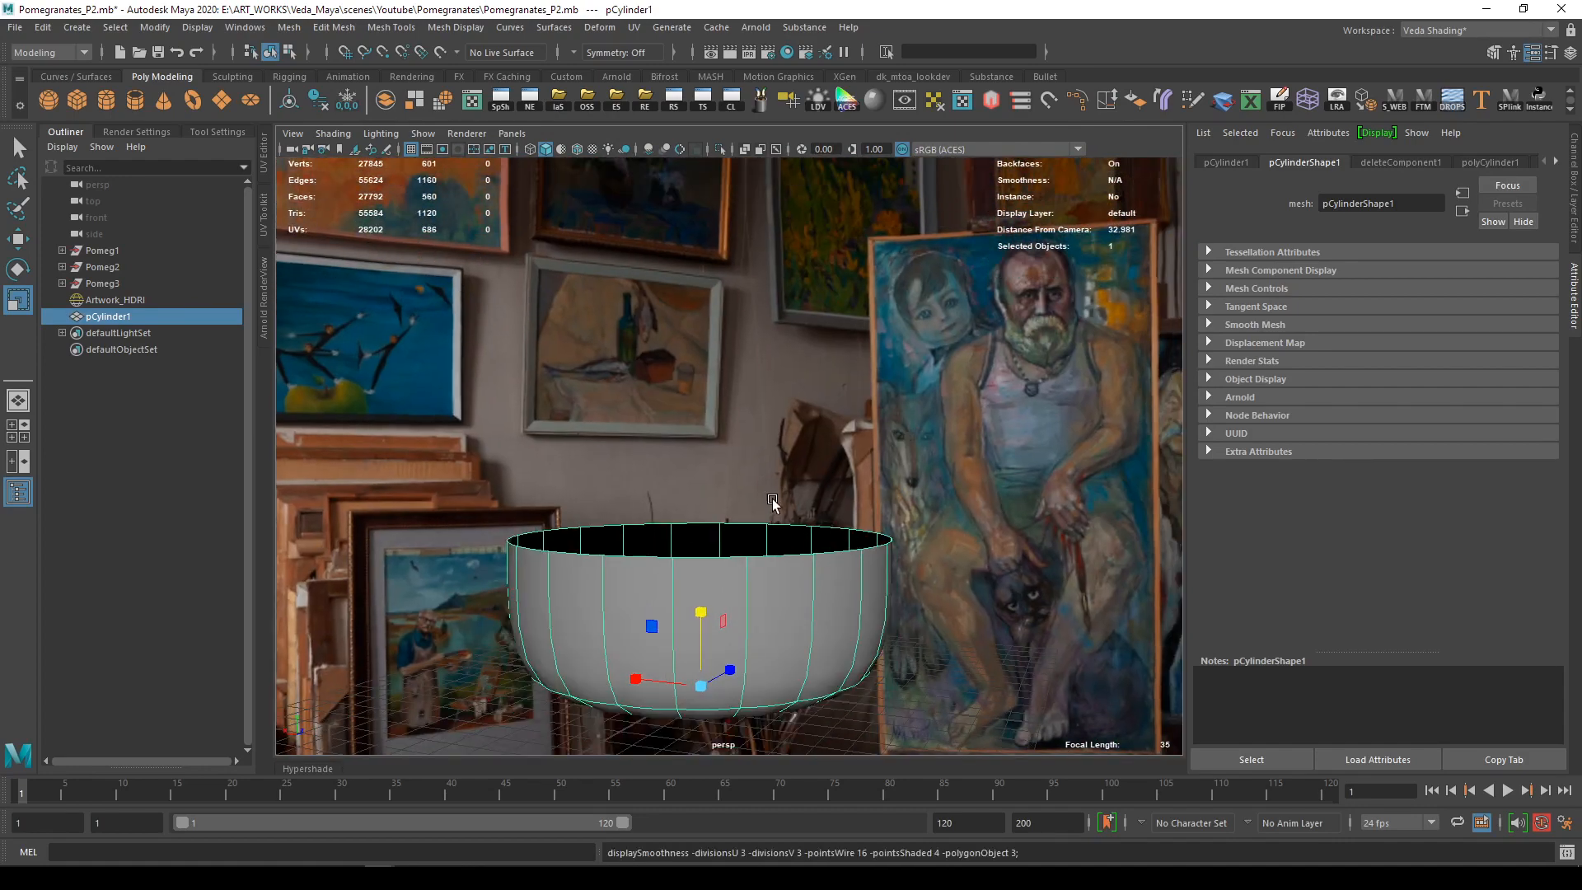
pyautogui.keyDown('alt'); pyautogui.moveTo(773, 497); pyautogui.dragTo(834, 507); pyautogui.keyUp('alt')
pyautogui.click(781, 339)
pyautogui.click(781, 339)
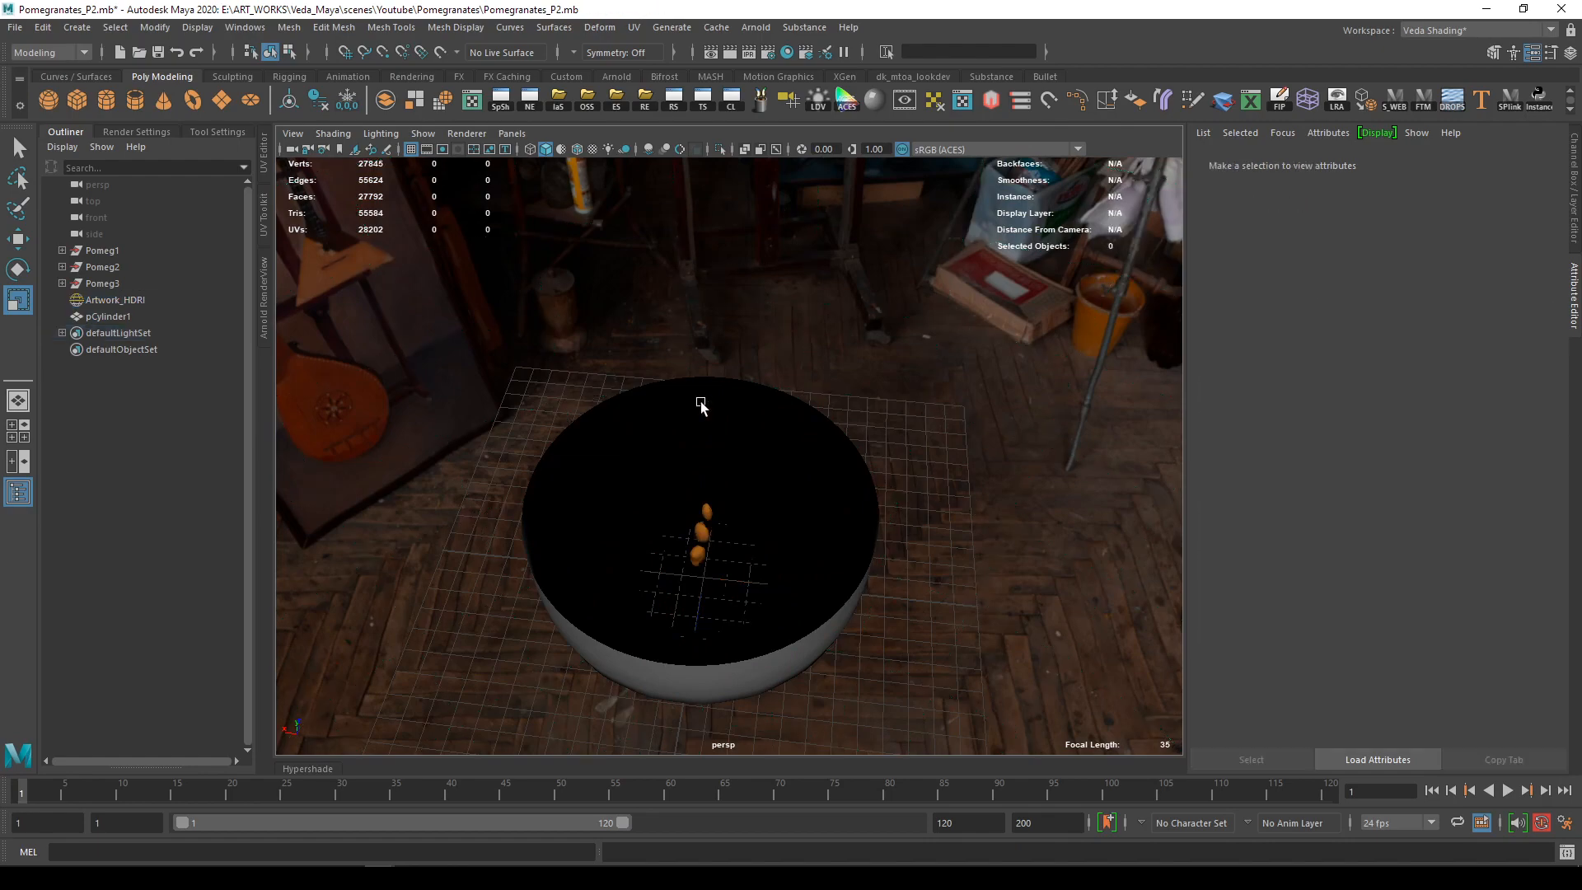
# Hide the bowl cylinder so only the pomegranate seeds remain in view
pyautogui.click(699, 403)
pyautogui.press('h')
pyautogui.click(700, 403)
pyautogui.moveTo(547, 396)
pyautogui.keyDown('alt'); pyautogui.mouseDown()
pyautogui.moveTo(604, 437)
pyautogui.moveTo(646, 398)
pyautogui.mouseUp(); pyautogui.keyUp('alt')
pyautogui.keyDown('ctrl'); pyautogui.click(582, 472); pyautogui.keyUp('ctrl')
pyautogui.keyDown('alt'); pyautogui.moveTo(567, 469); pyautogui.dragTo(700, 412); pyautogui.keyUp('alt')
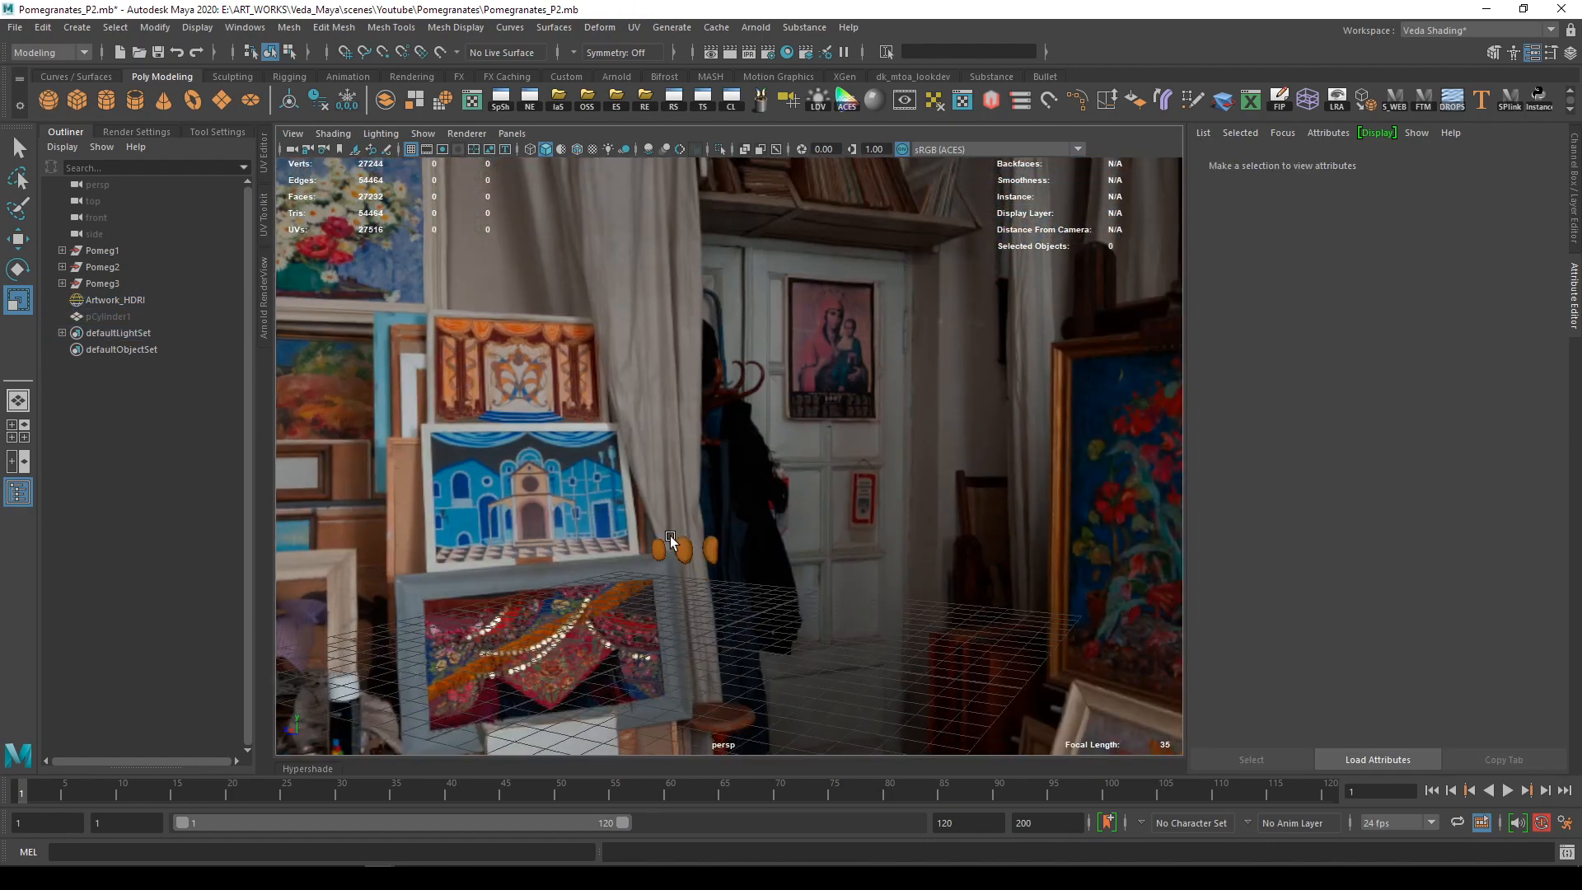
# Examine the three seed groups Pomeg1, Pomeg2 and Pomeg3 and their pivots from several angles
pyautogui.keyDown('alt'); pyautogui.moveTo(746, 576); pyautogui.dragTo(795, 396, button='middle'); pyautogui.keyUp('alt')
pyautogui.keyDown('alt'); pyautogui.moveTo(812, 477); pyautogui.dragTo(754, 406); pyautogui.keyUp('alt')
pyautogui.keyDown('alt'); pyautogui.moveTo(731, 375); pyautogui.dragTo(719, 494, button='middle'); pyautogui.keyUp('alt')
pyautogui.keyDown('alt'); pyautogui.moveTo(720, 494); pyautogui.dragTo(785, 516, button='right'); pyautogui.keyUp('alt')
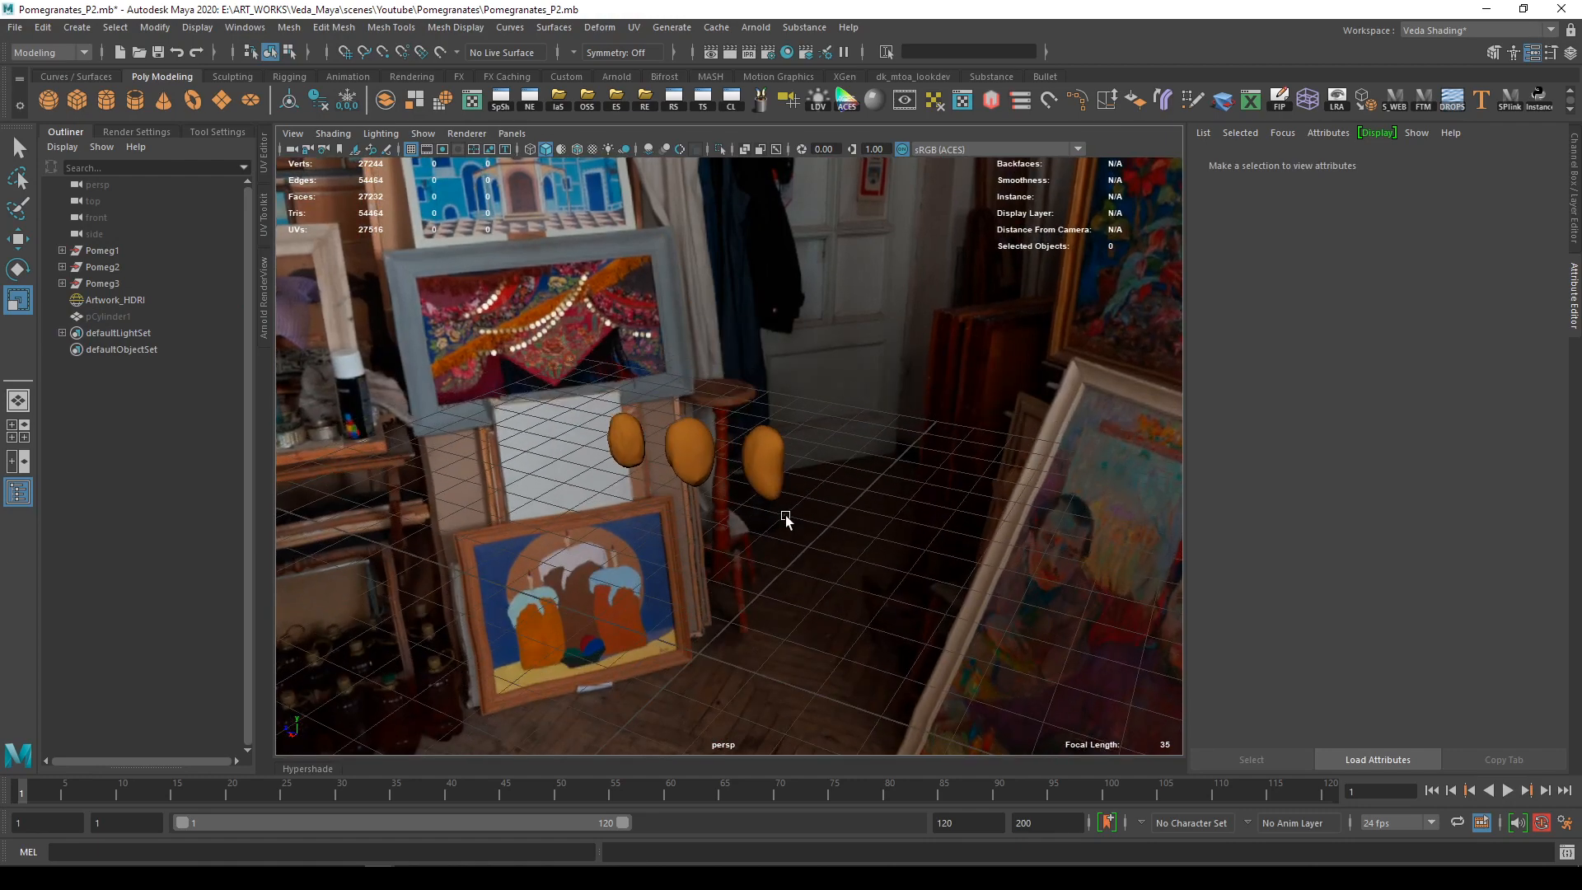
pyautogui.keyDown('alt'); pyautogui.moveTo(684, 488); pyautogui.dragTo(665, 473); pyautogui.keyUp('alt')
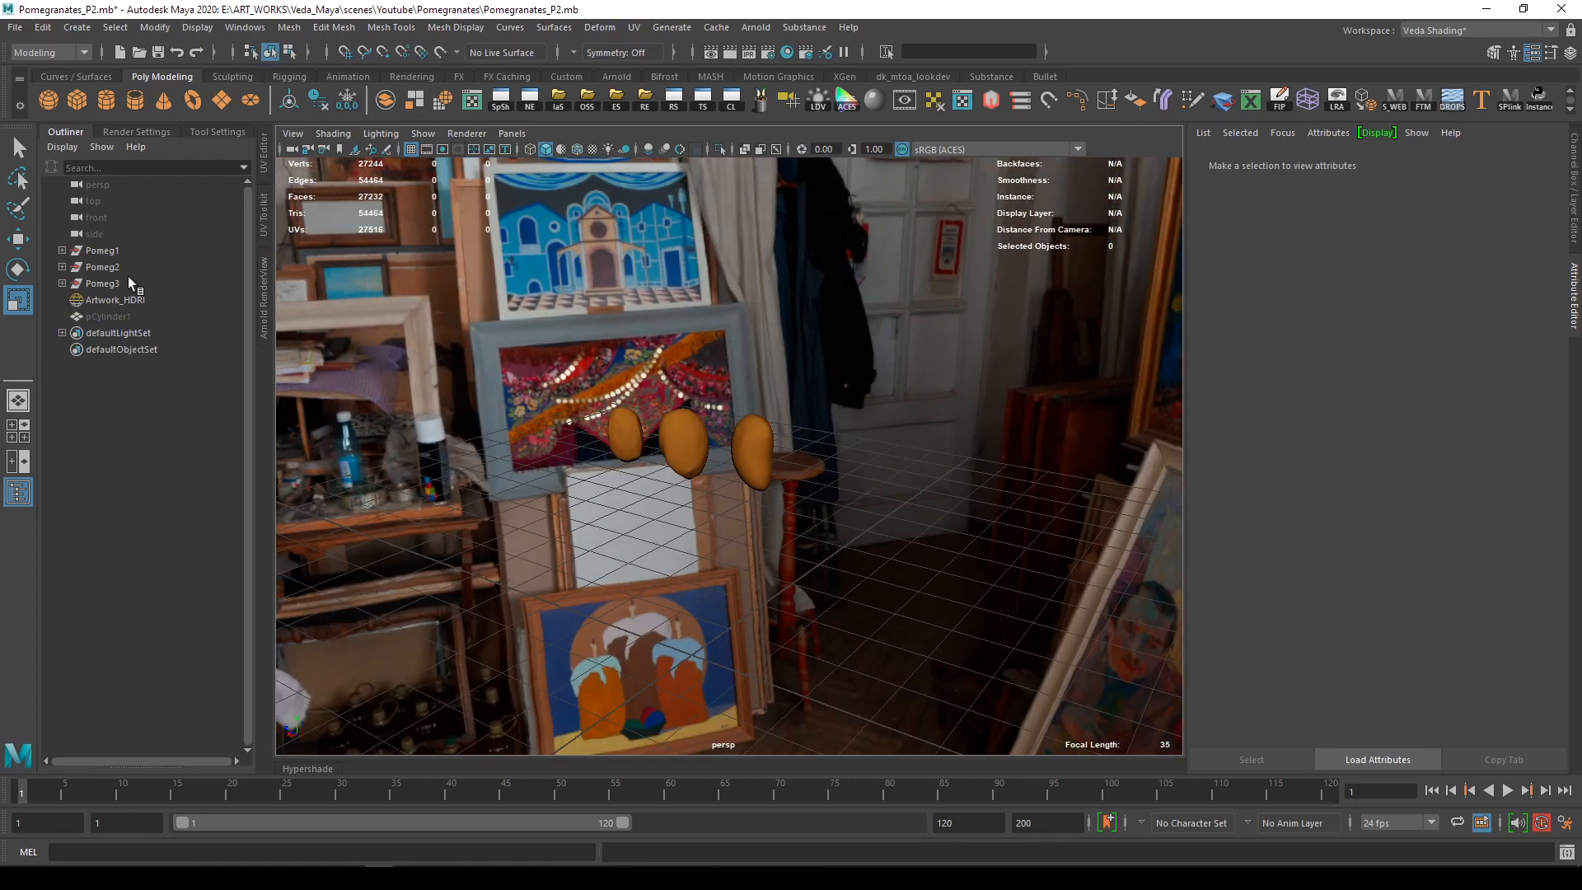
pyautogui.moveTo(126, 277); pyautogui.dragTo(99, 255)
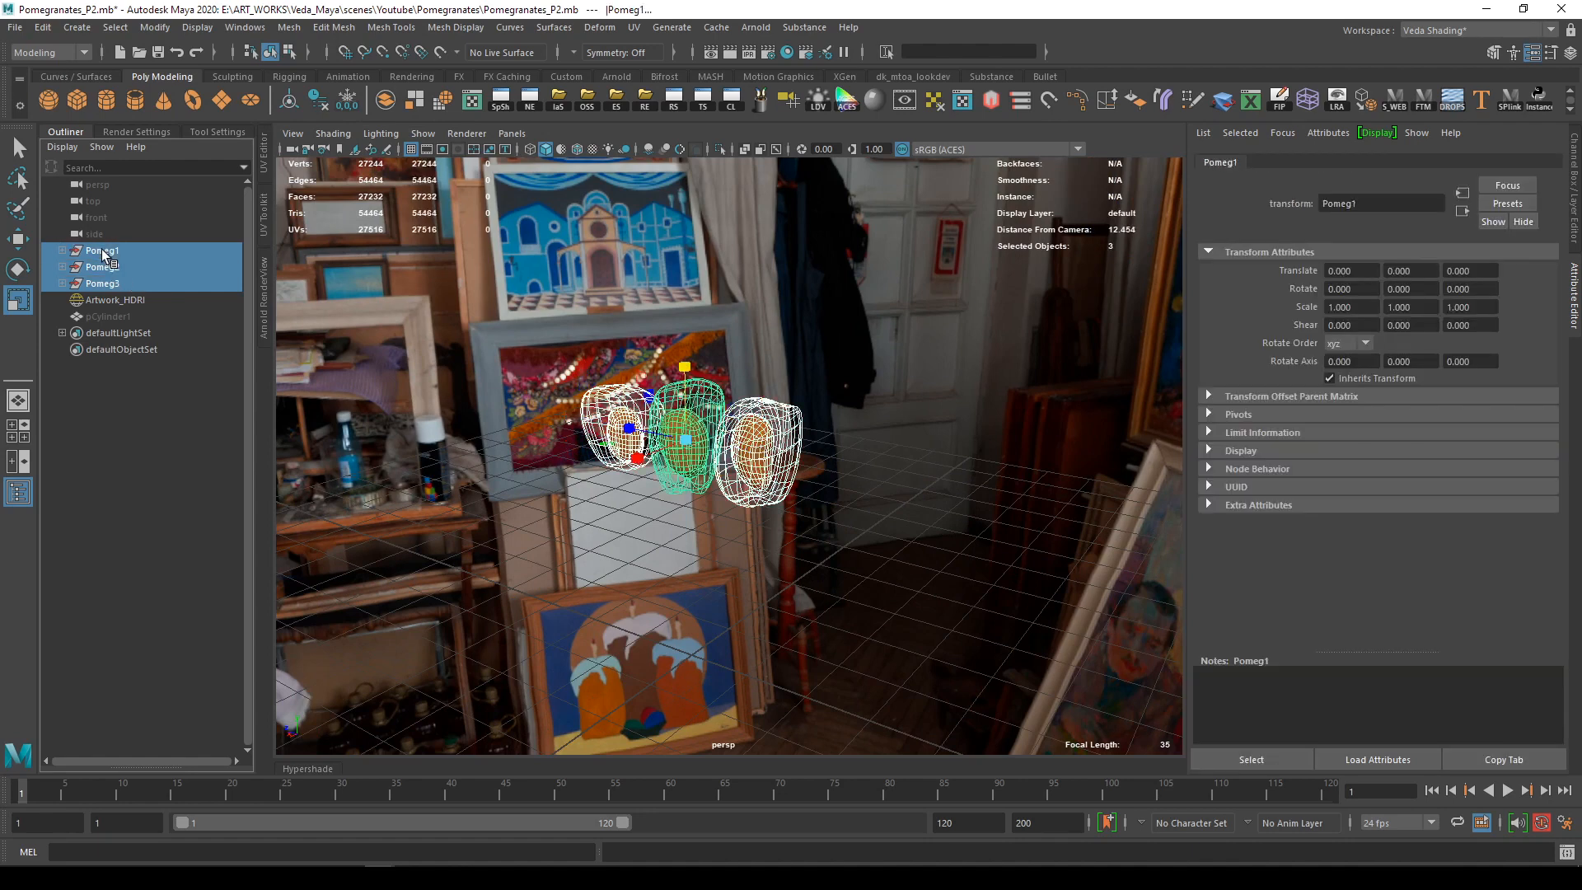
pyautogui.press('w')
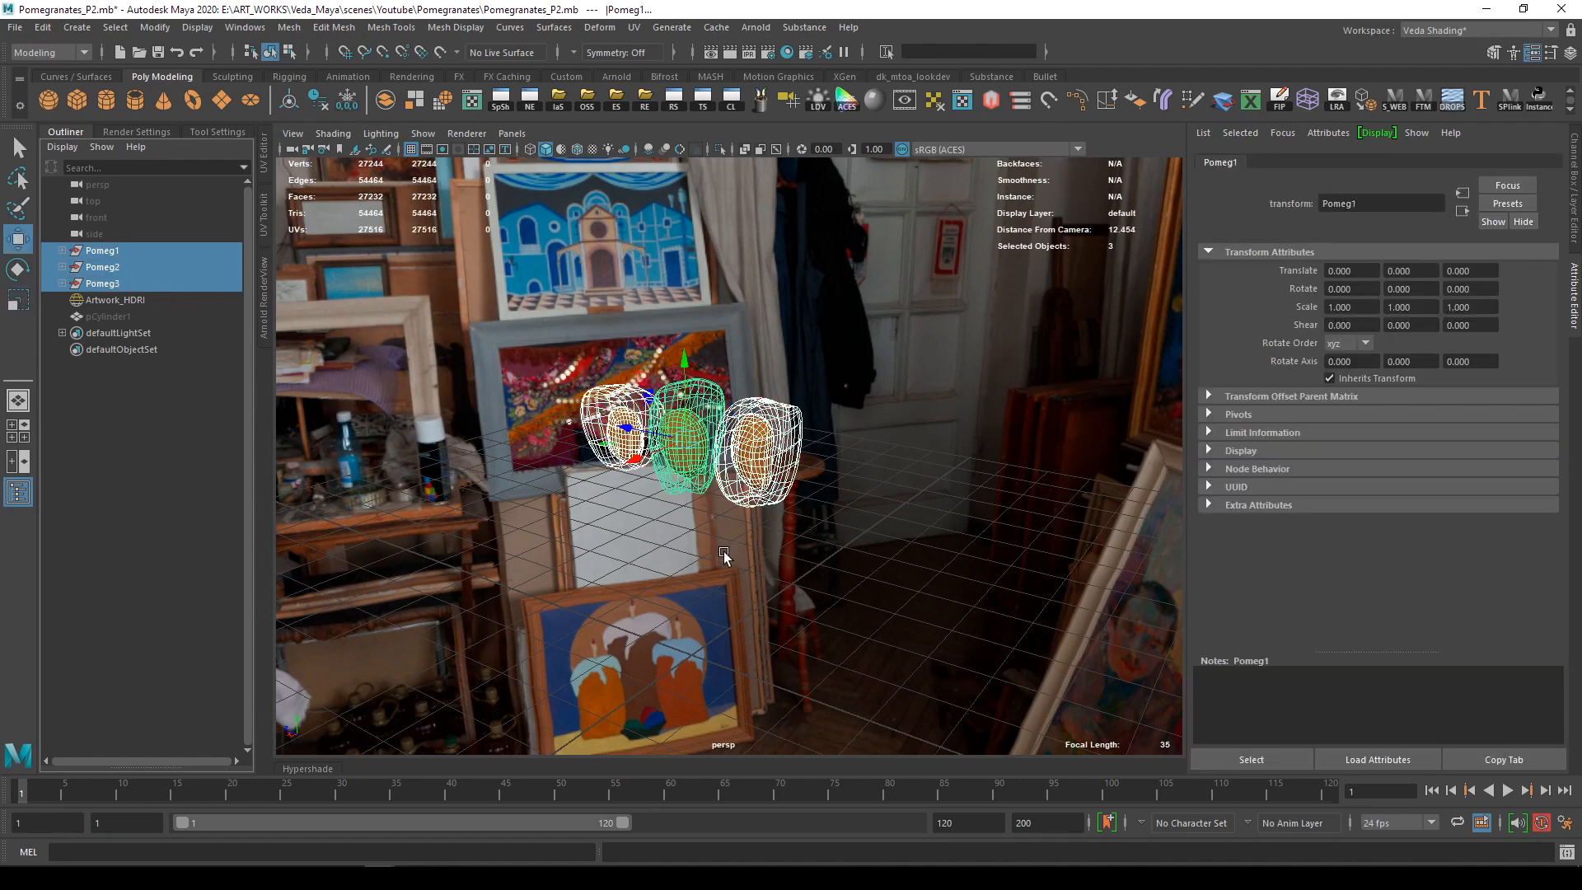
pyautogui.click(109, 252)
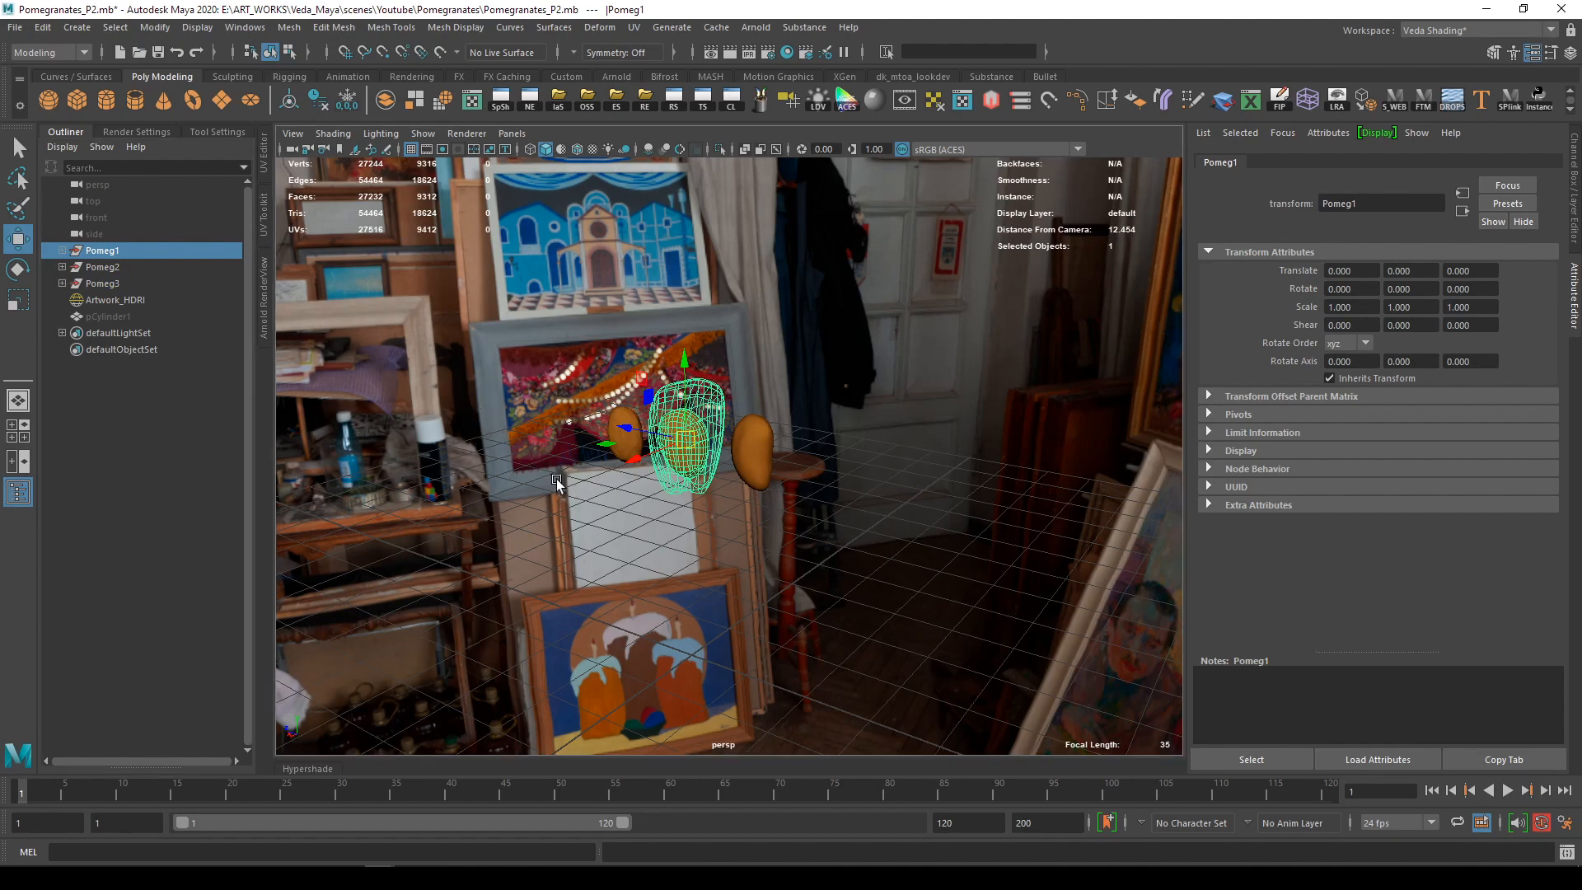
pyautogui.keyDown('alt'); pyautogui.moveTo(556, 478); pyautogui.dragTo(643, 519); pyautogui.keyUp('alt')
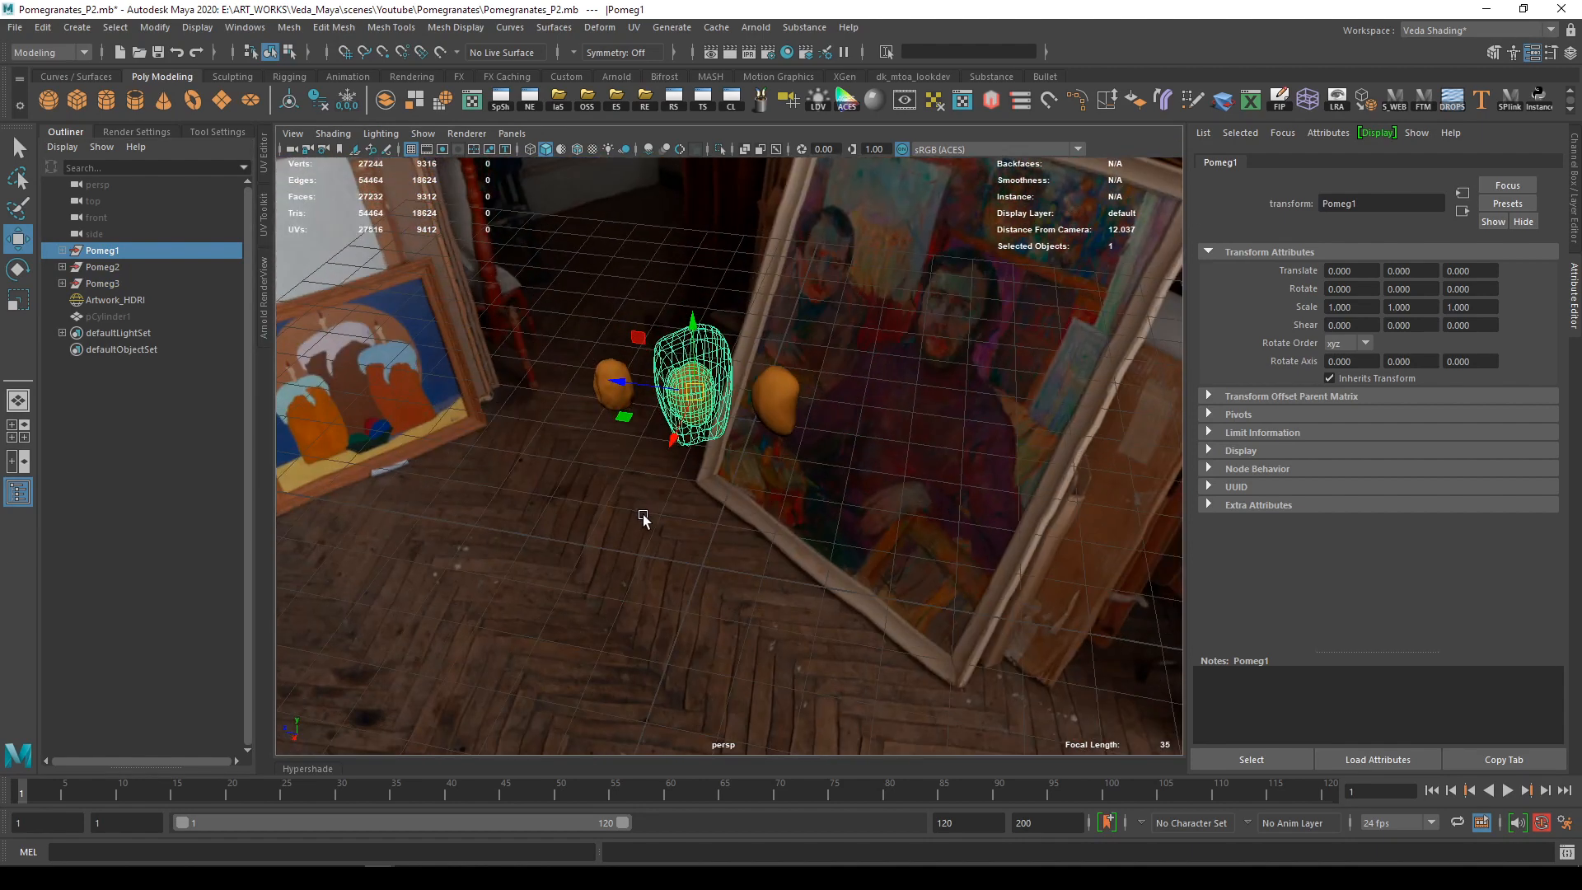
# Hide the Artwork_HDRI dome light to clear the viewport background
pyautogui.click(107, 301)
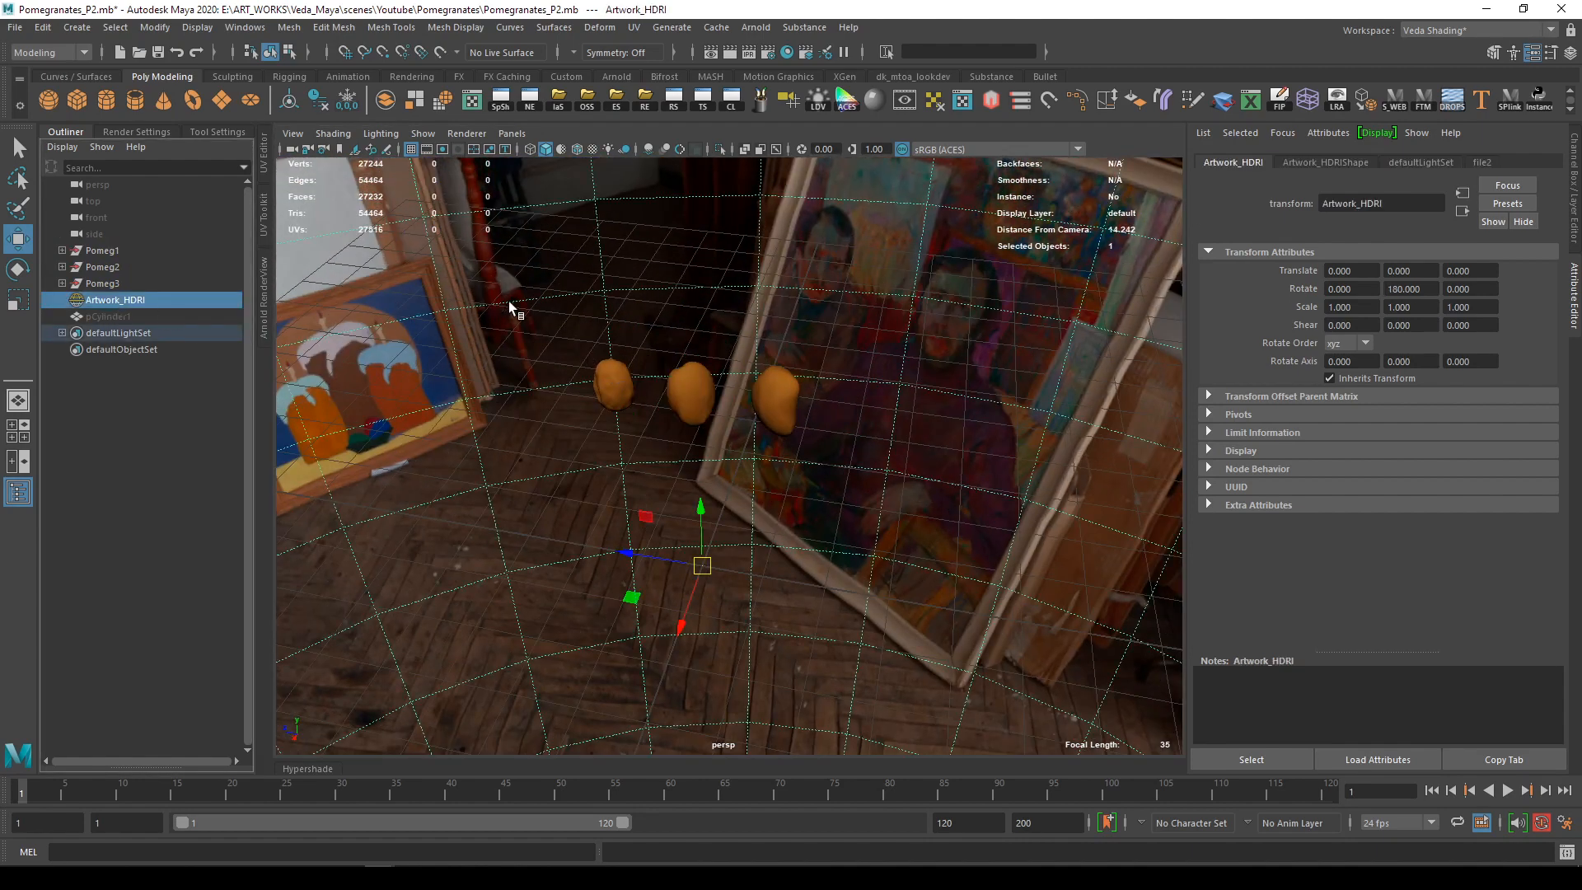
pyautogui.hotkey('ctrl', 'h')
pyautogui.click(562, 385)
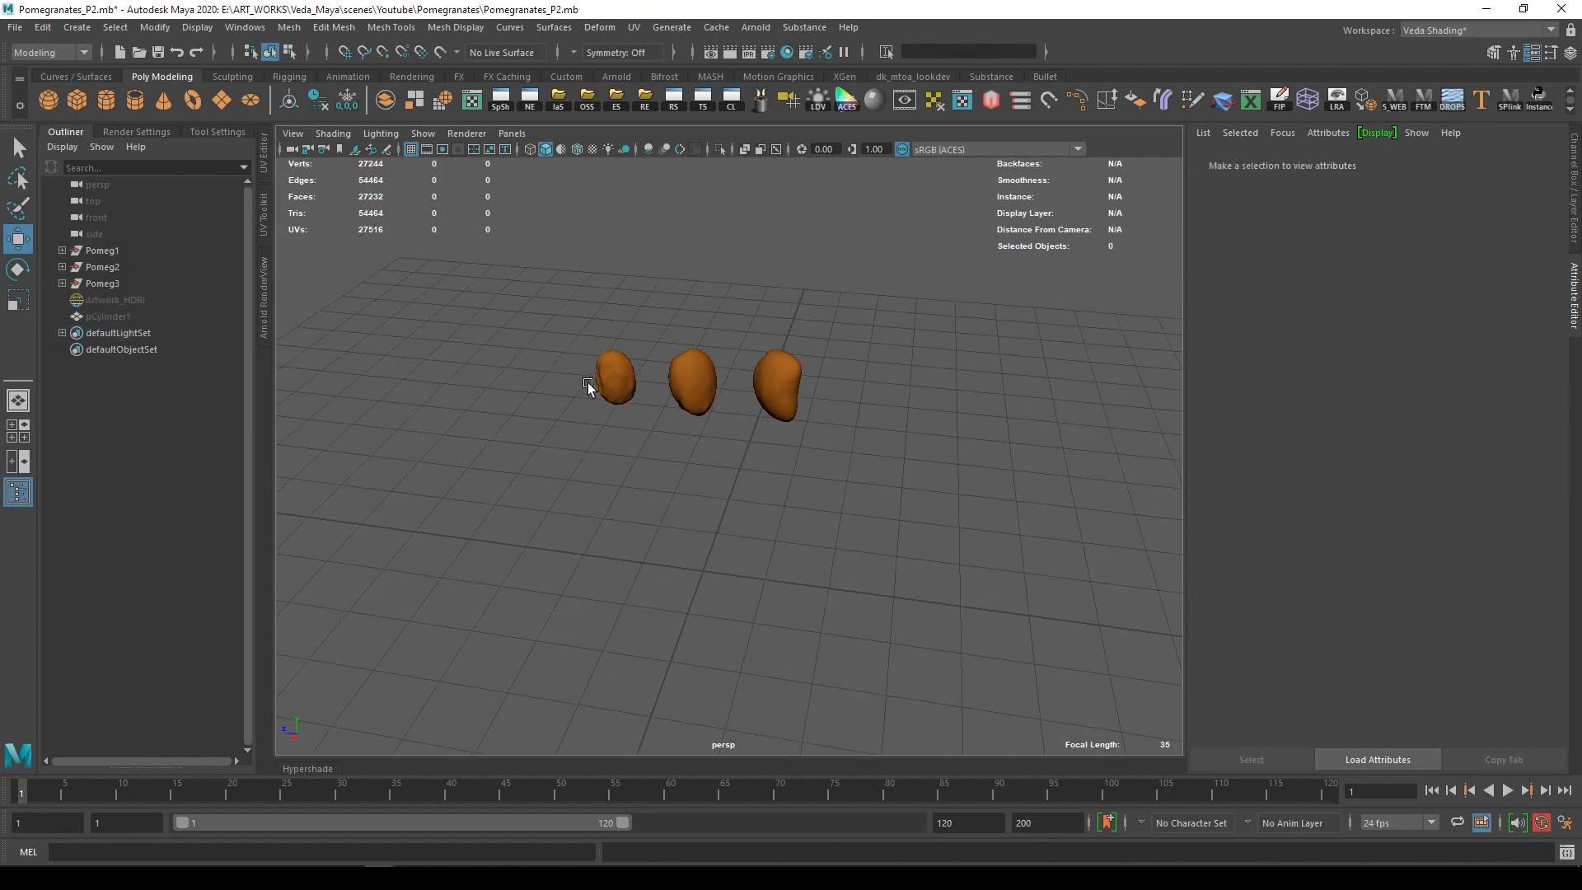
# Snap the Pomeg1, Pomeg2 and Pomeg3 groups together to the grid origin and freeze their transformations
pyautogui.moveTo(126, 285); pyautogui.dragTo(104, 251)
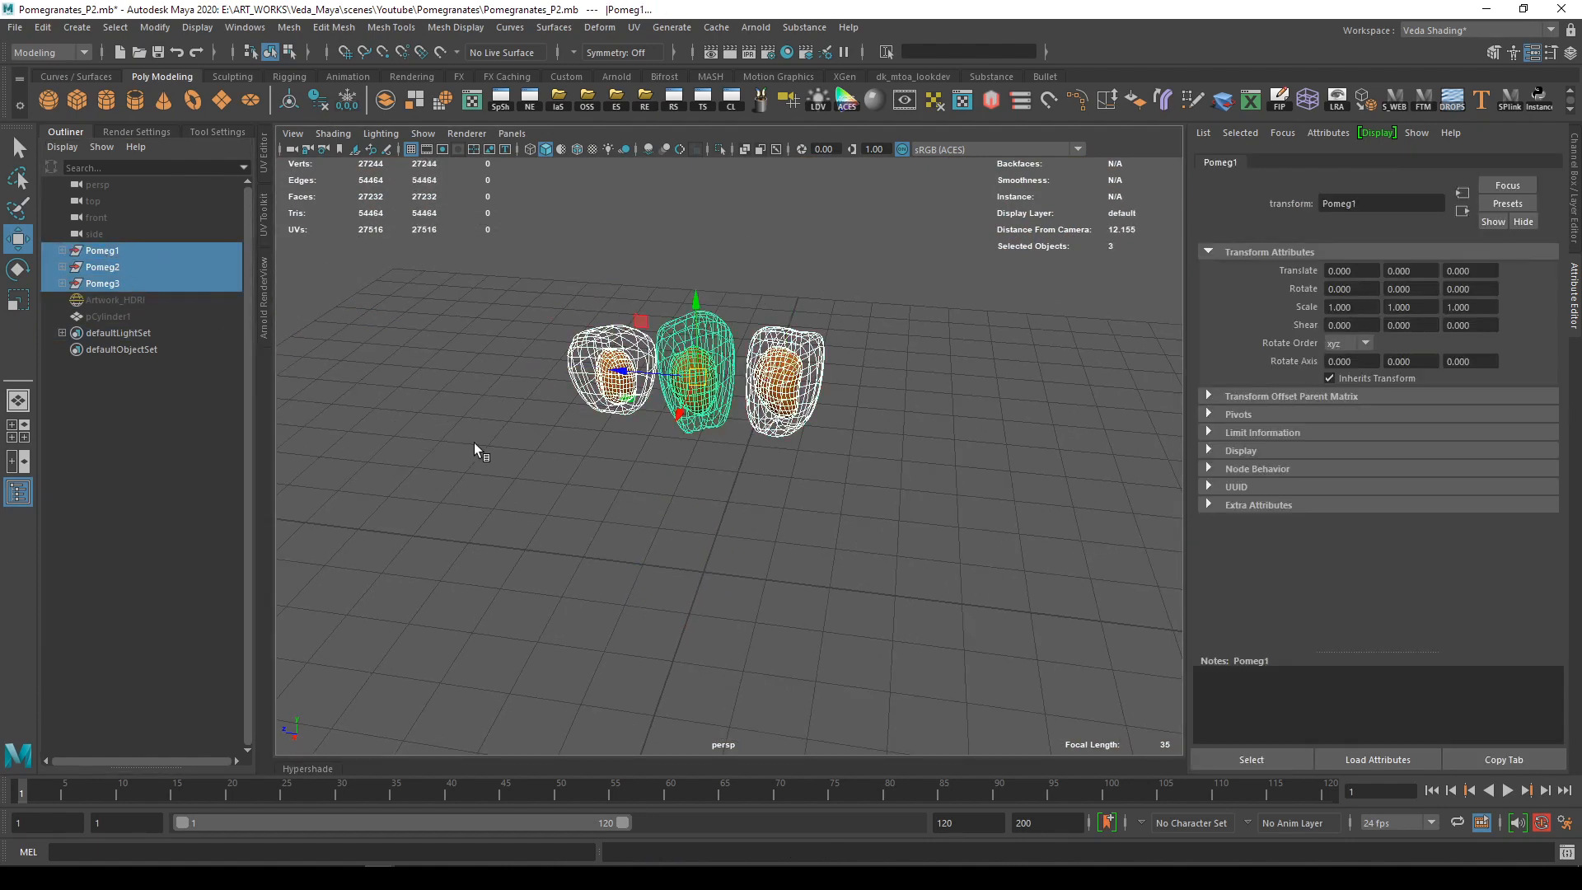
pyautogui.press('x')
pyautogui.moveTo(703, 565); pyautogui.dragTo(662, 556, button='middle')
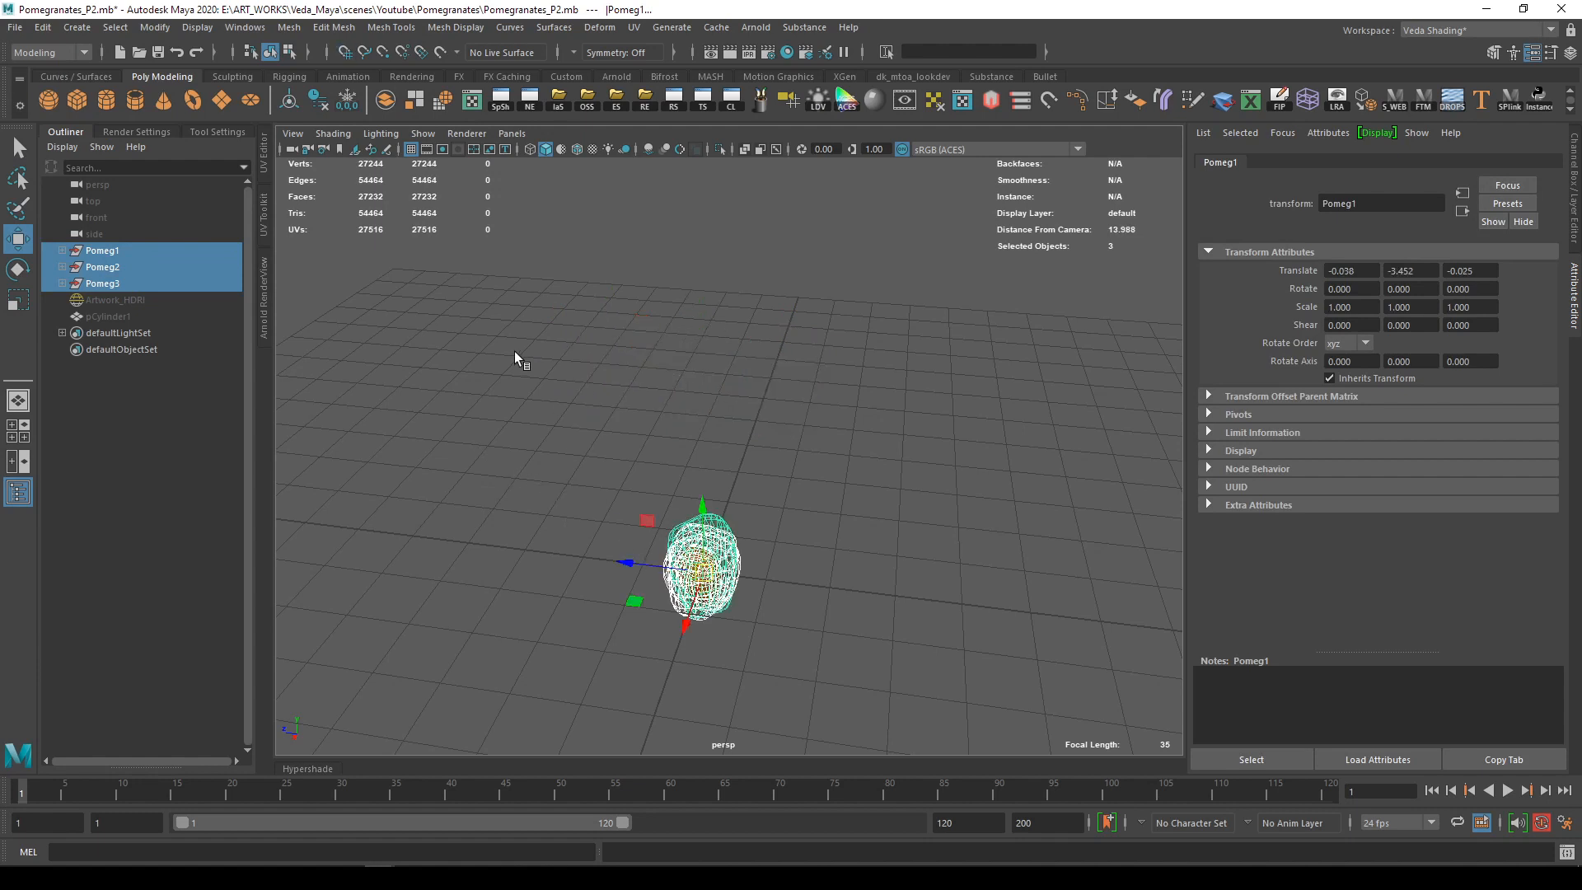
pyautogui.click(318, 99)
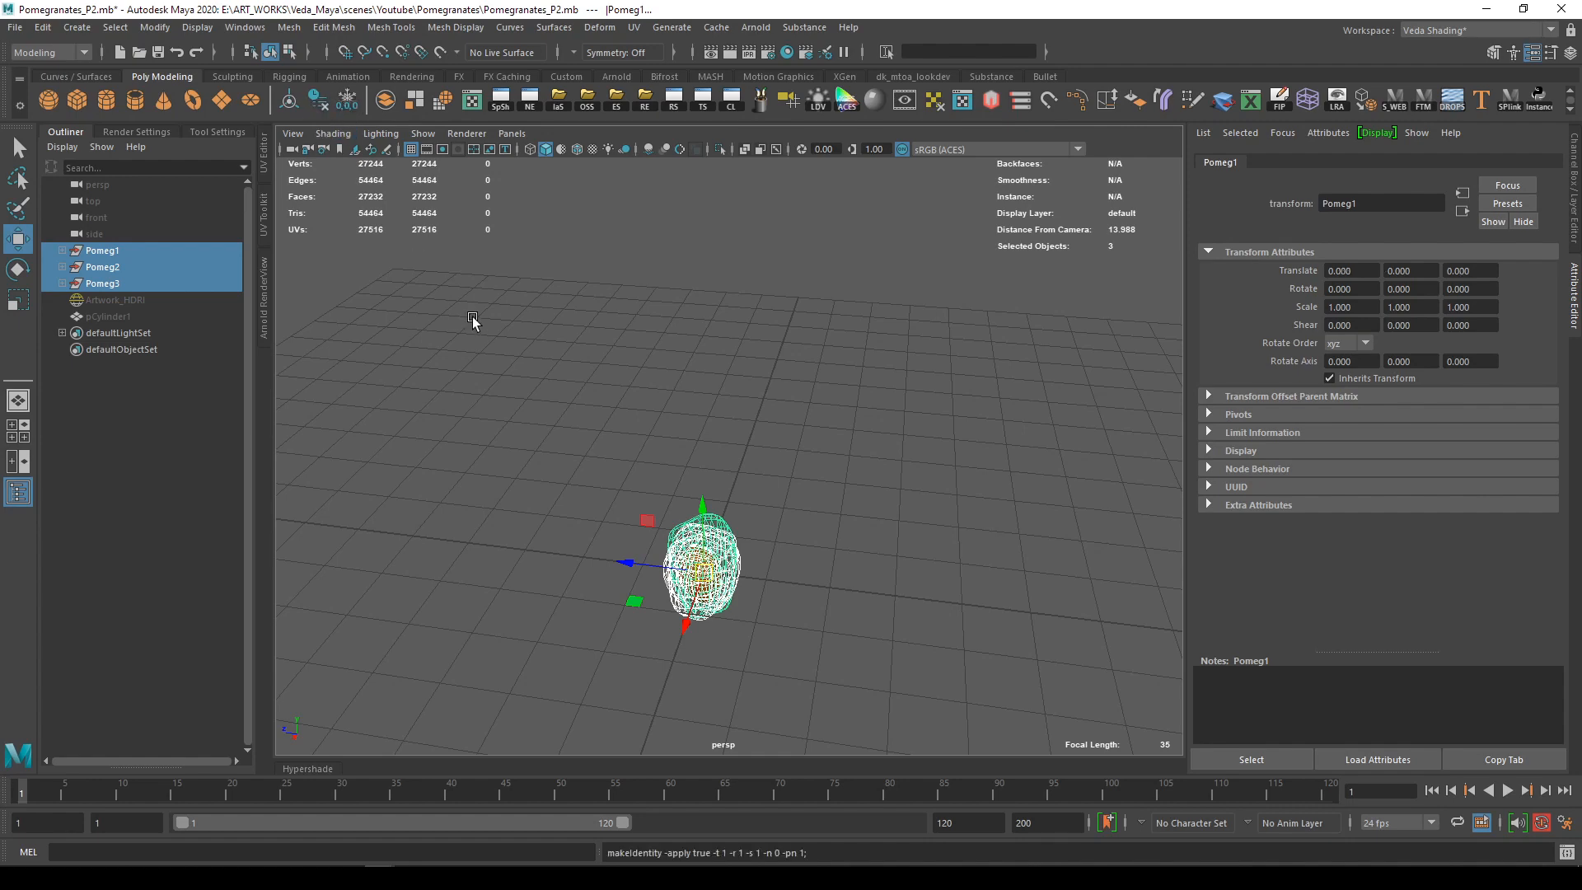
pyautogui.keyDown('alt'); pyautogui.moveTo(472, 321); pyautogui.dragTo(476, 356); pyautogui.keyUp('alt')
pyautogui.click(476, 363)
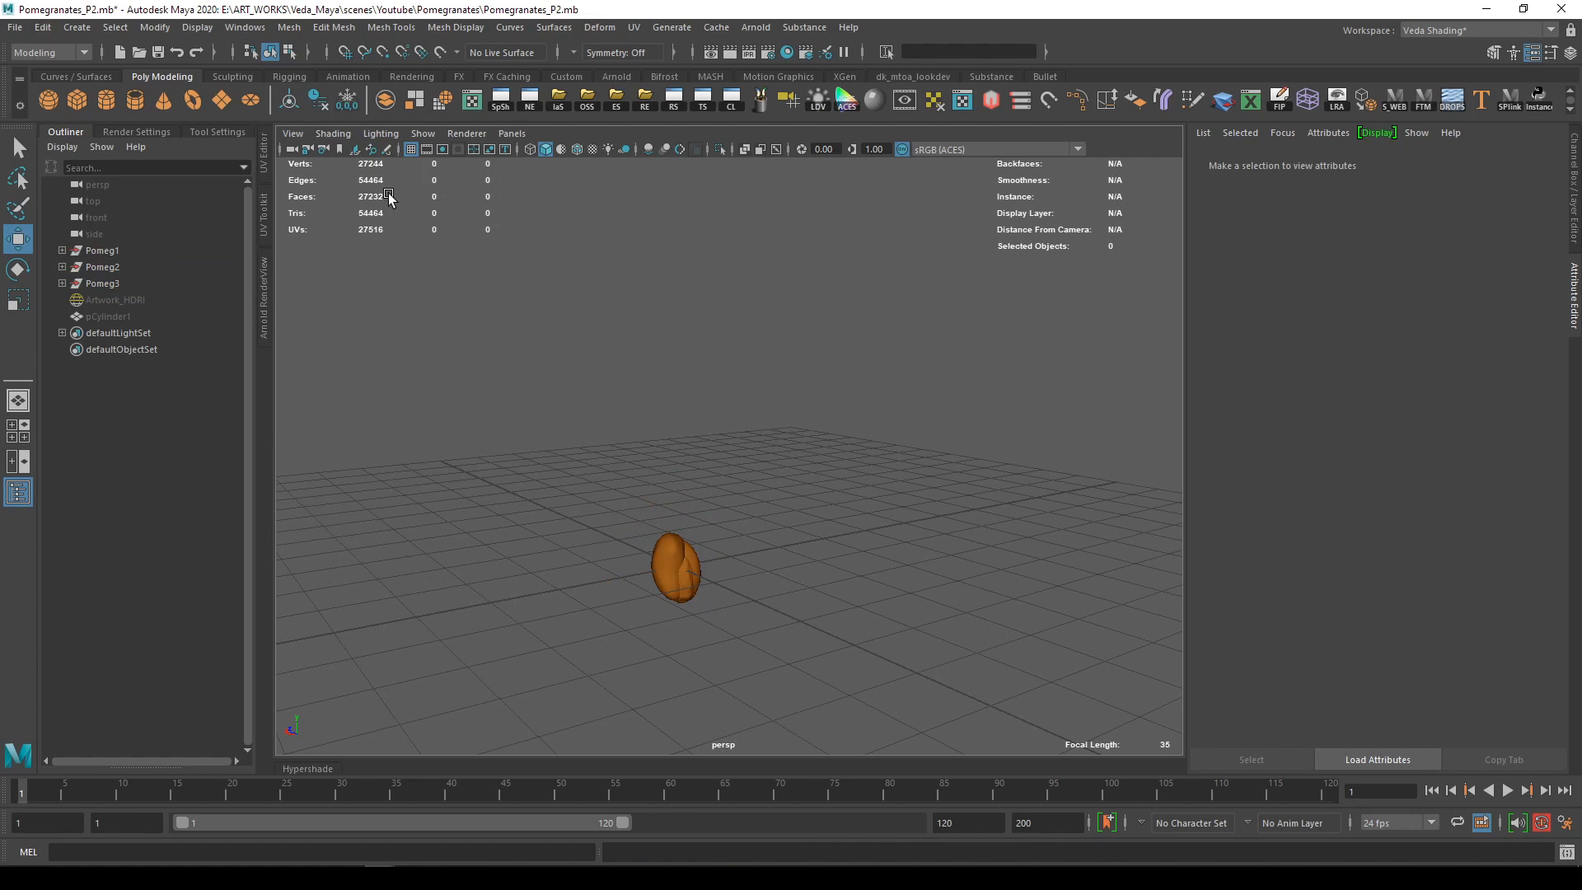
# Switch to the FX menu set and create an nParticle emitter at the origin
pyautogui.click(37, 53)
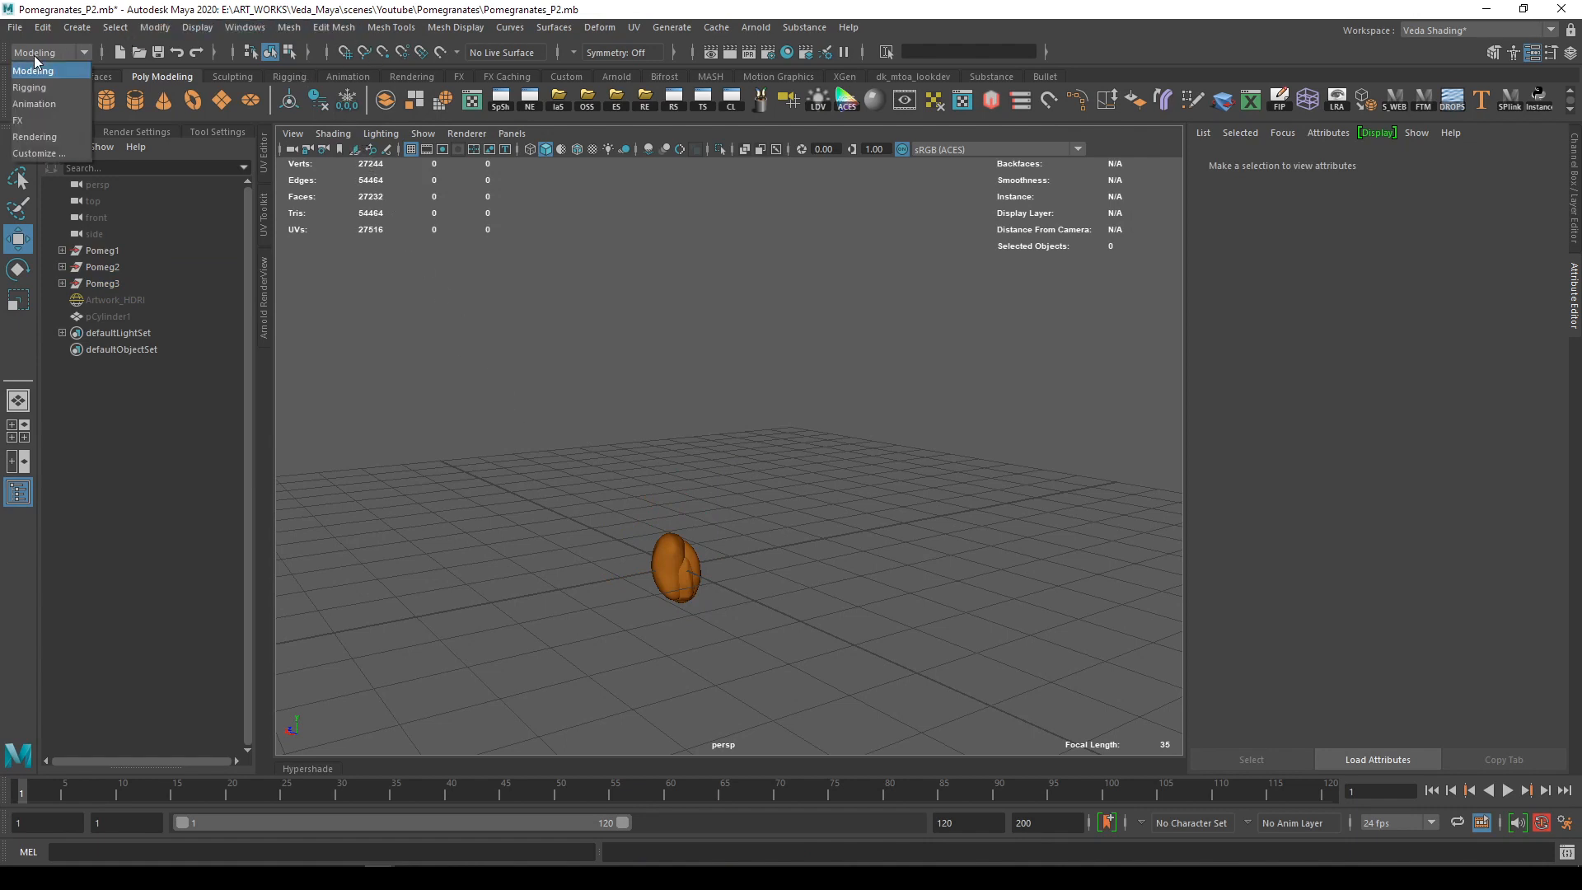
pyautogui.click(29, 122)
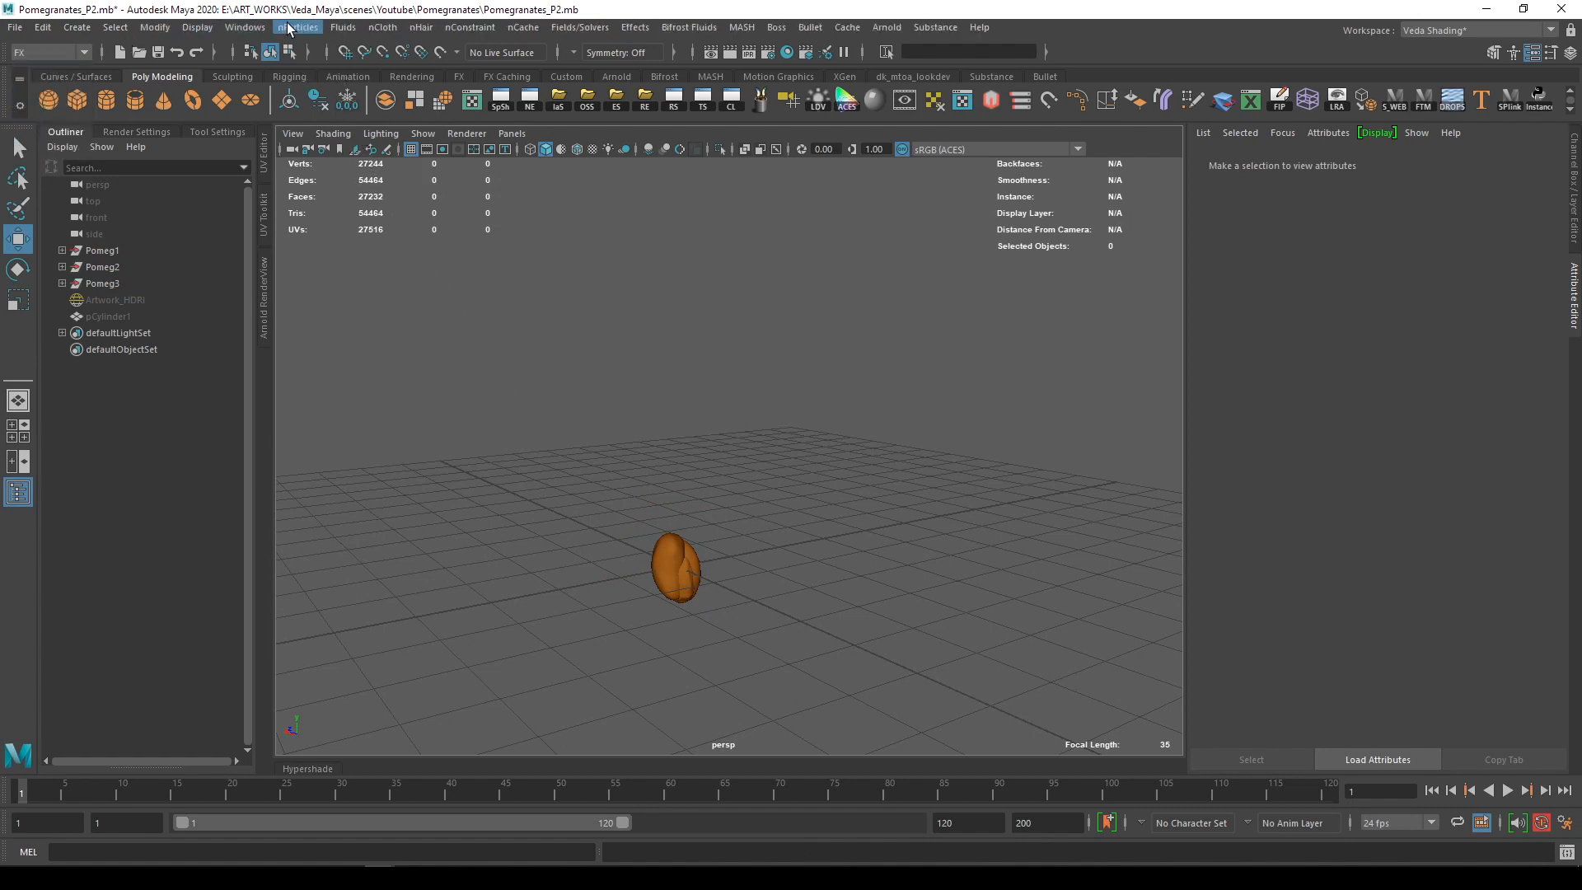
pyautogui.click(297, 27)
pyautogui.click(326, 230)
# Raise the particle emitter straight up above the grid to a Y translation of about 21.66
pyautogui.keyDown('alt'); pyautogui.moveTo(816, 441); pyautogui.dragTo(667, 403, button='right'); pyautogui.keyUp('alt')
pyautogui.keyDown('alt'); pyautogui.moveTo(771, 404); pyautogui.dragTo(749, 525, button='middle'); pyautogui.keyUp('alt')
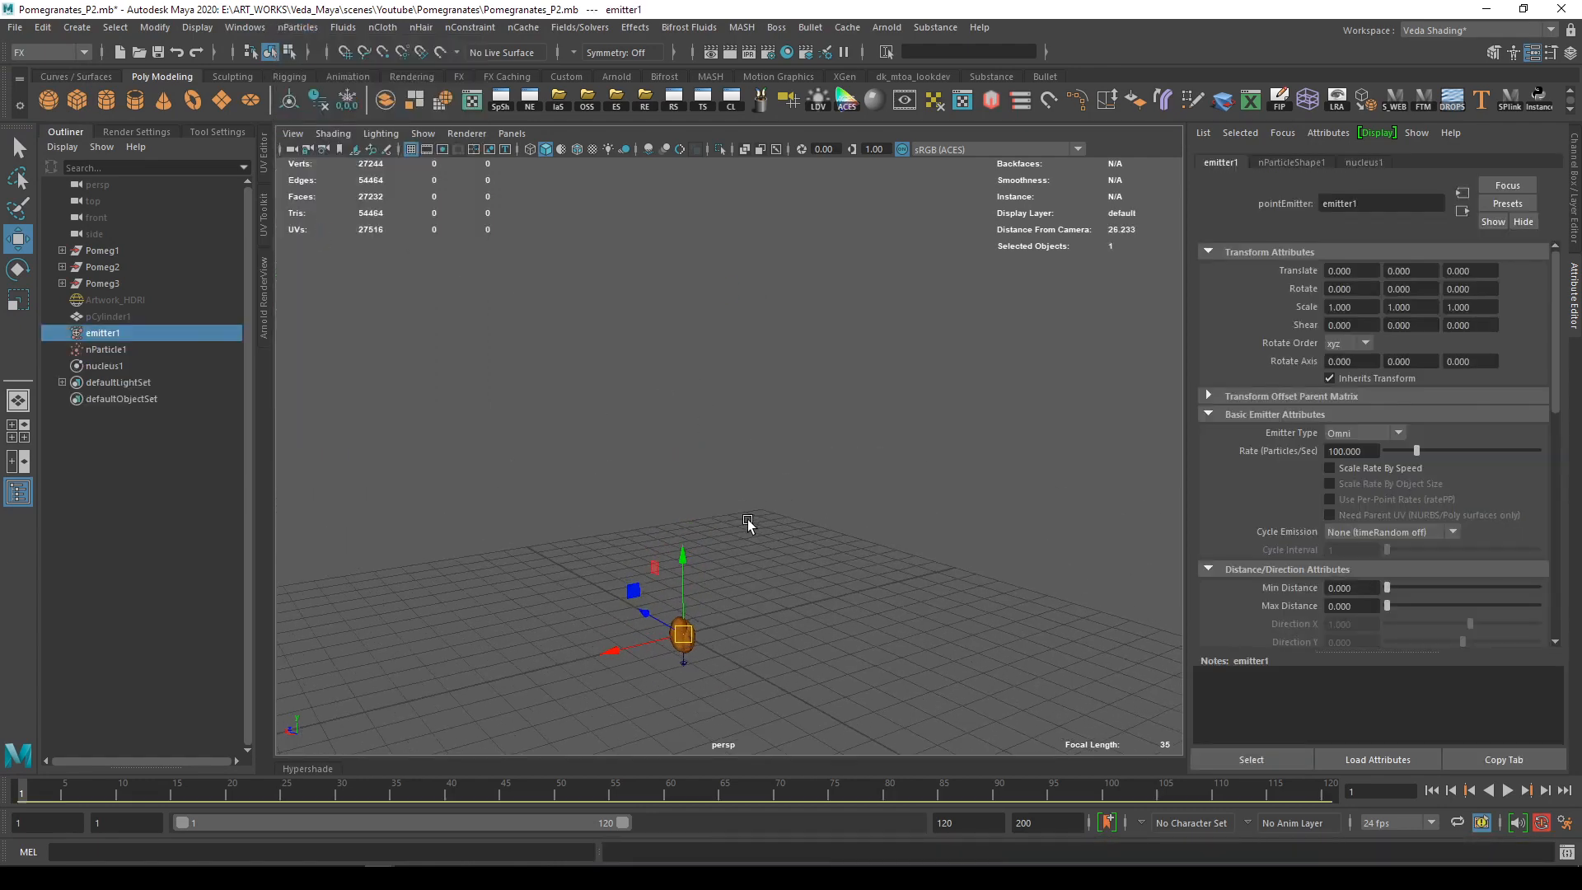
pyautogui.keyDown('alt'); pyautogui.moveTo(767, 528); pyautogui.dragTo(643, 486, button='right'); pyautogui.keyUp('alt')
pyautogui.keyDown('alt'); pyautogui.moveTo(827, 477); pyautogui.dragTo(764, 552, button='middle'); pyautogui.keyUp('alt')
pyautogui.moveTo(645, 544); pyautogui.dragTo(643, 148)
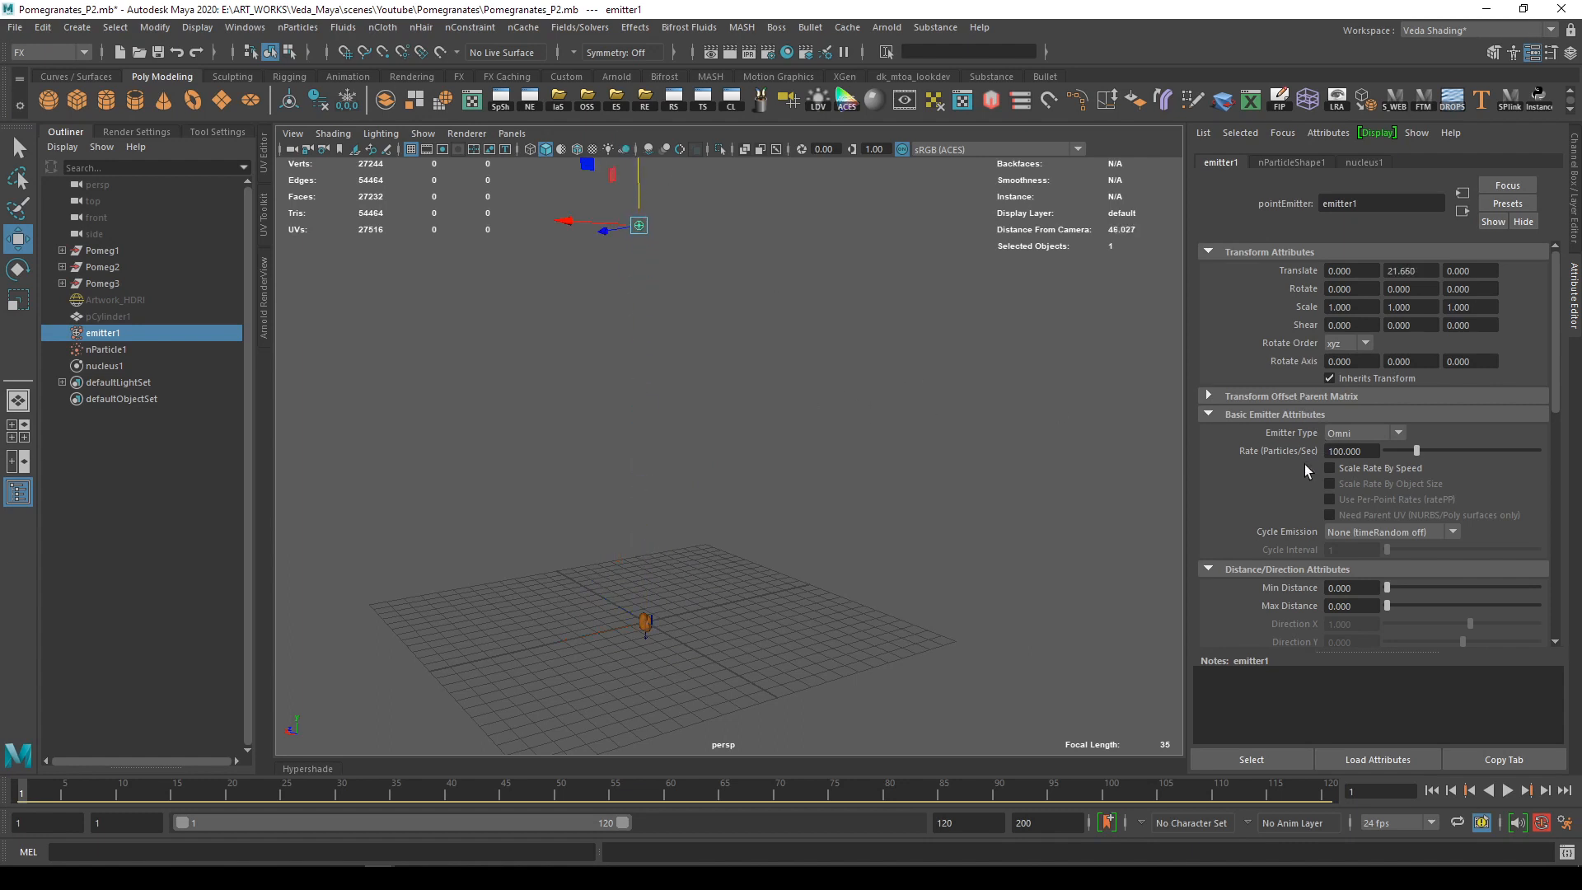
# Play the particle simulation, extend the playback range to frame 200, and play it again
pyautogui.click(1507, 790)
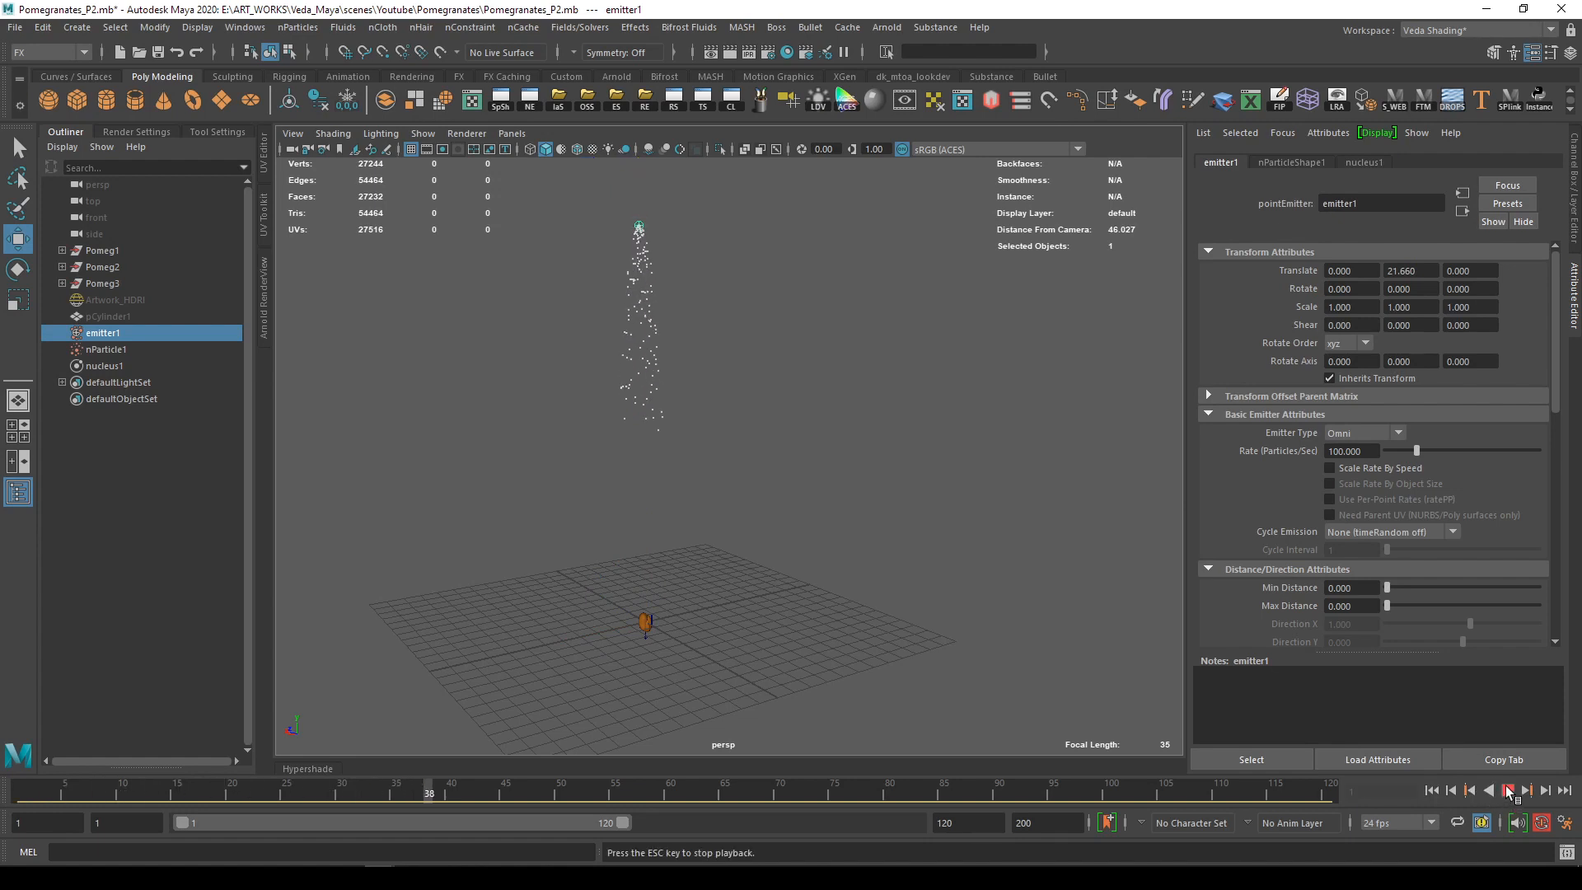
pyautogui.click(1507, 791)
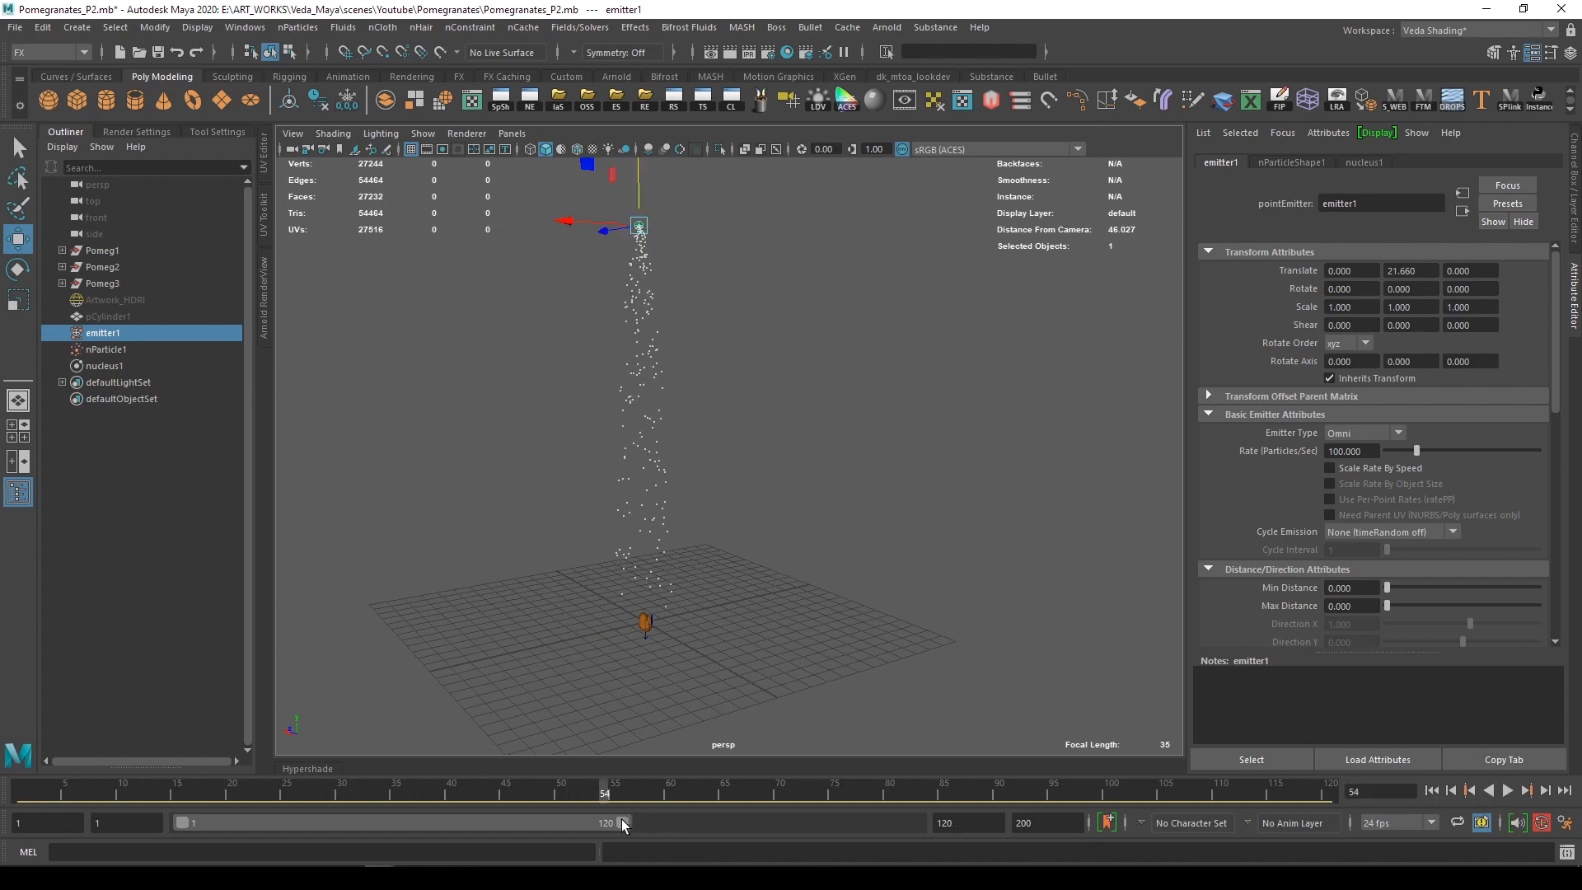
pyautogui.moveTo(624, 824); pyautogui.dragTo(914, 823)
pyautogui.click(1508, 791)
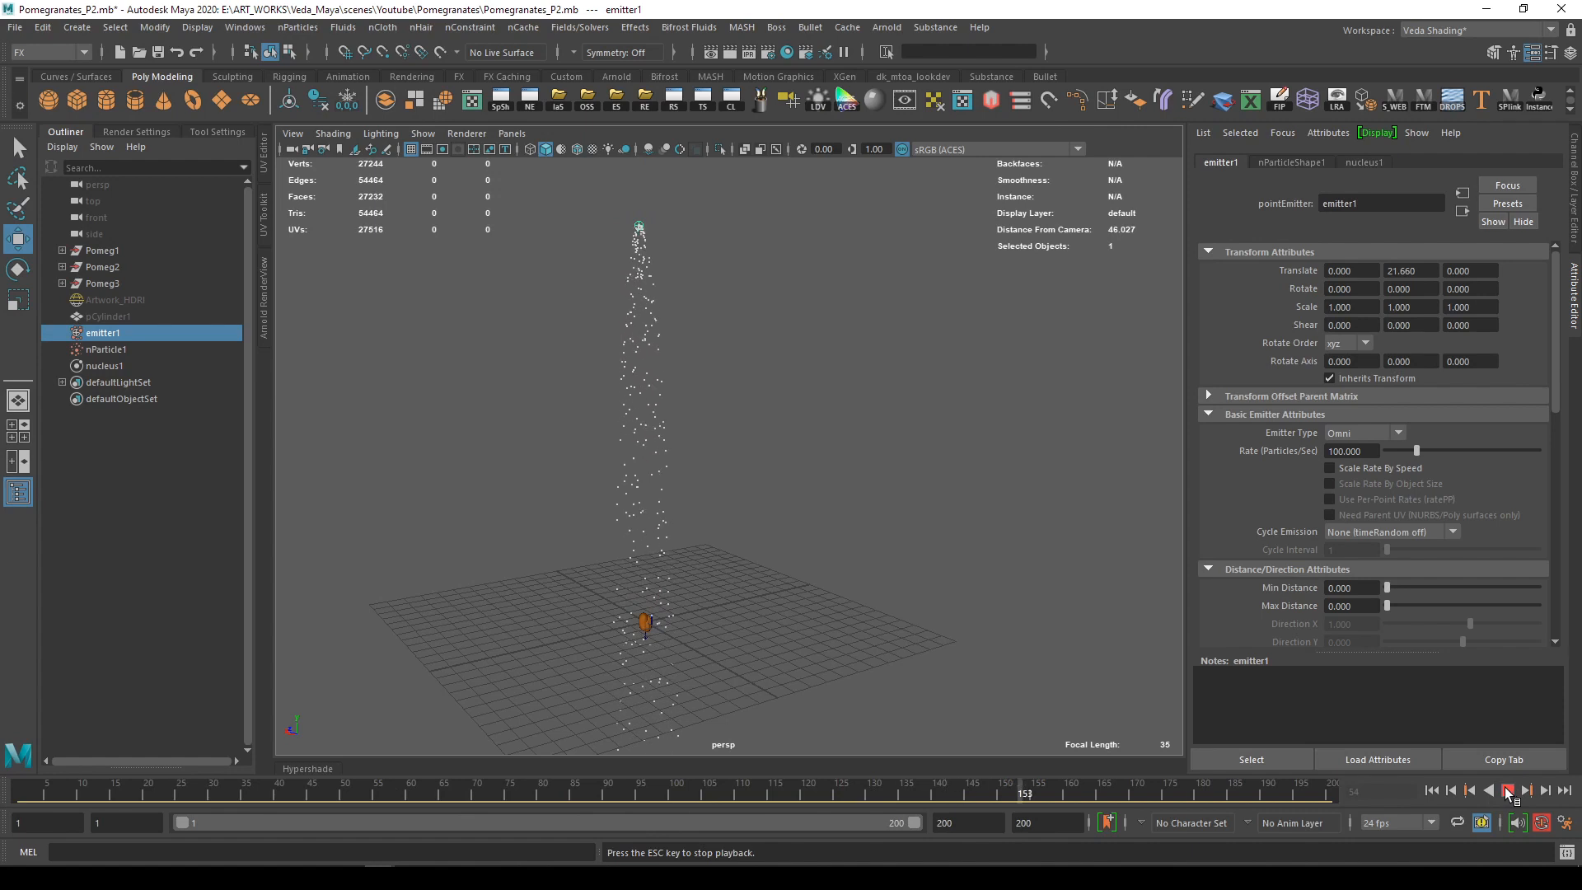
pyautogui.click(1507, 791)
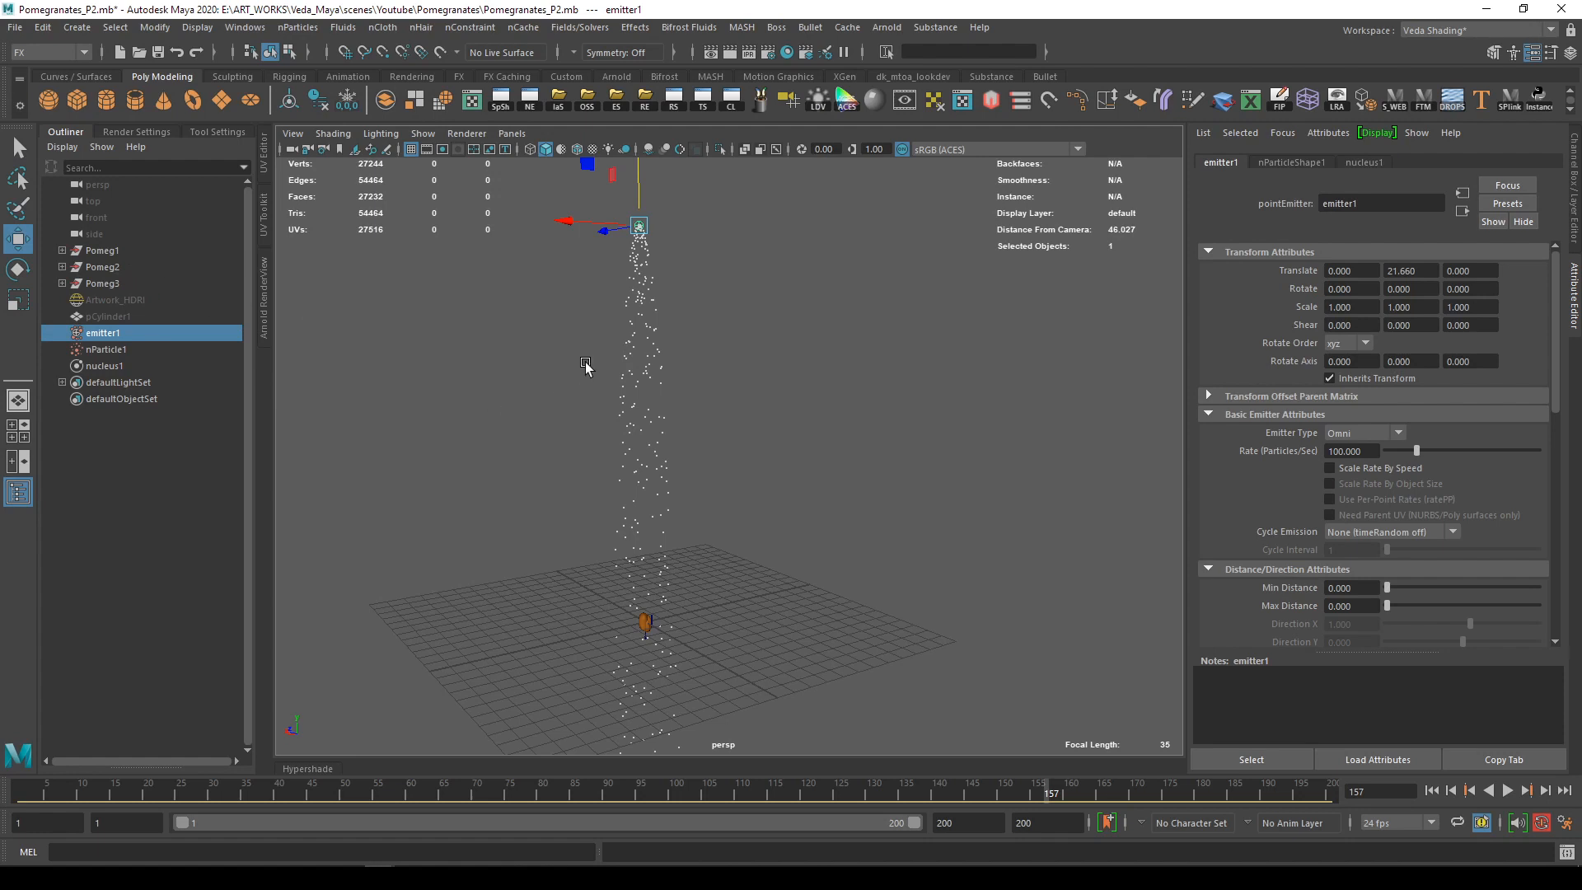
# Create a particle instancer using Pomeg3, Pomeg2 and Pomeg1, selected in that order together with nParticle1, as the instanced objects
pyautogui.click(121, 283)
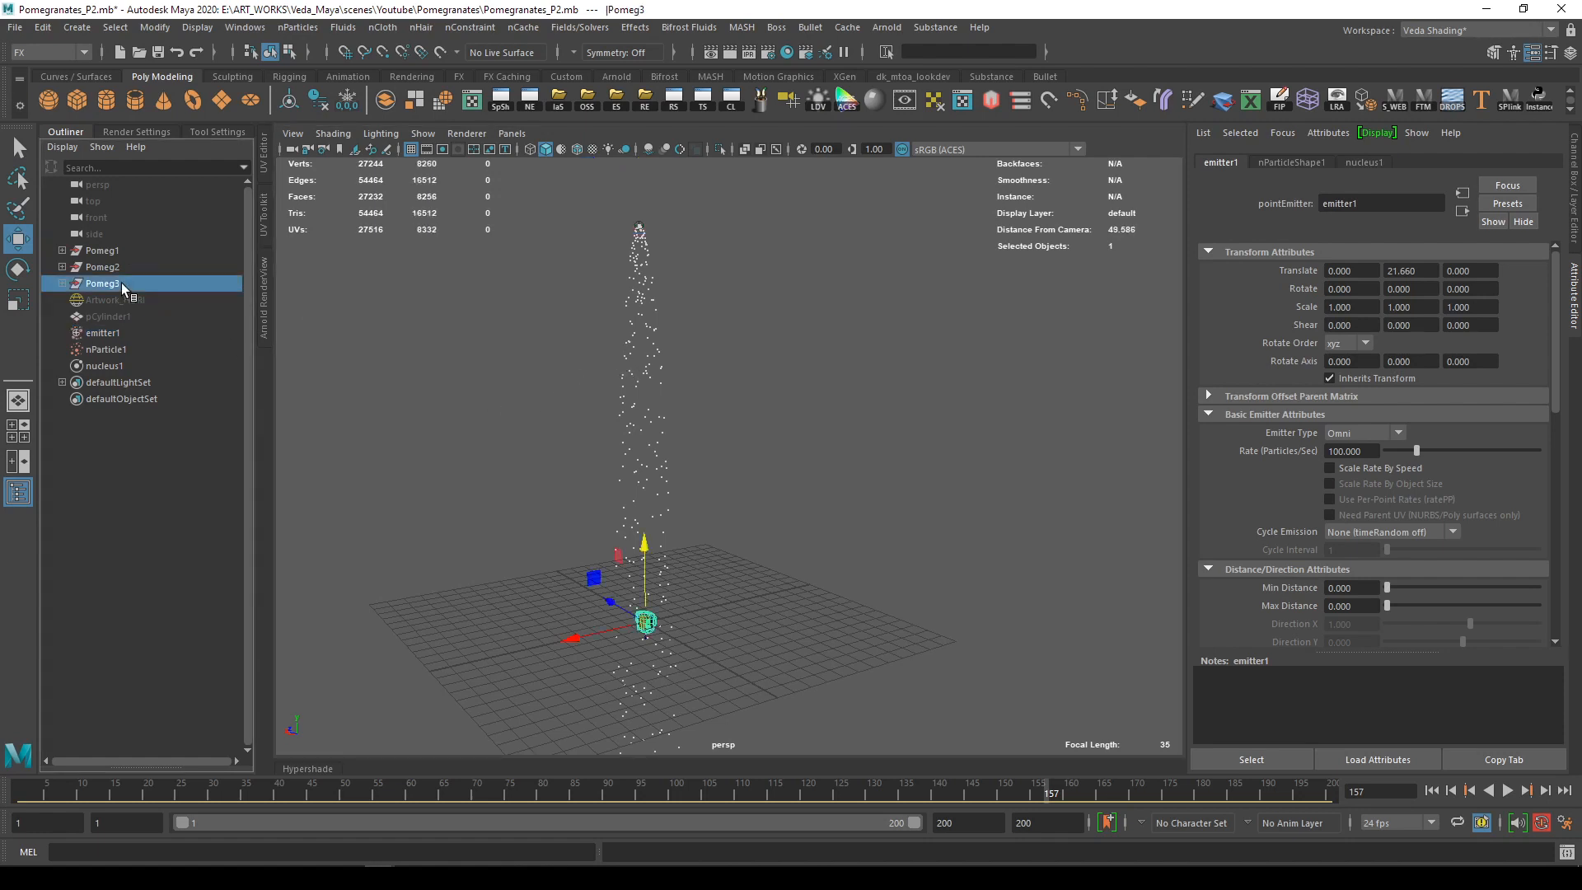
pyautogui.keyDown('ctrl'); pyautogui.click(105, 267); pyautogui.keyUp('ctrl')
pyautogui.keyDown('ctrl'); pyautogui.click(96, 253); pyautogui.keyUp('ctrl')
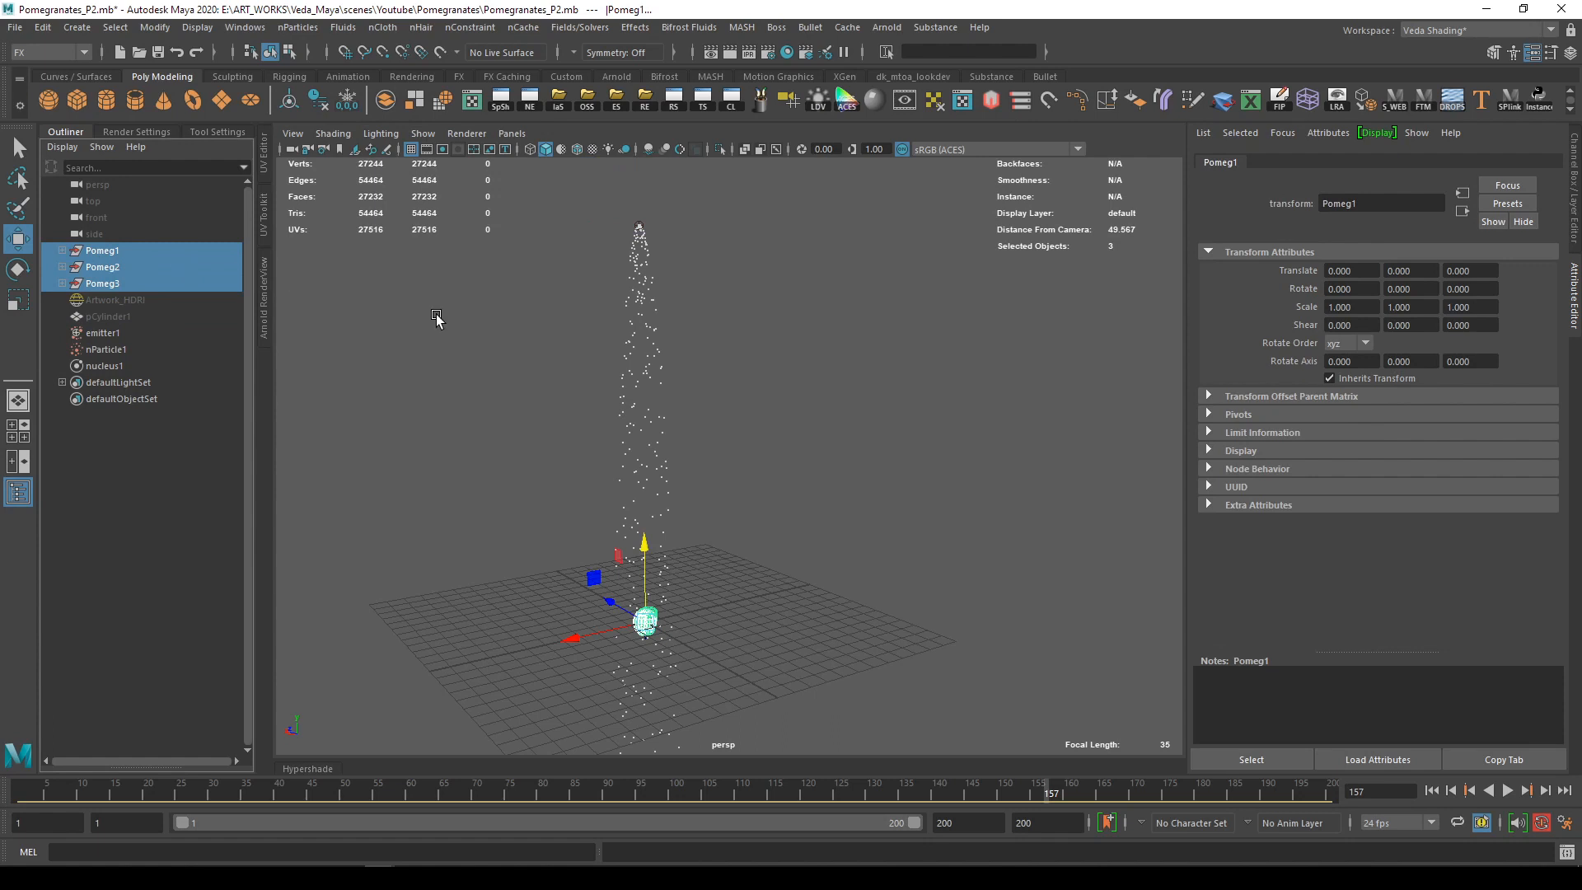
pyautogui.keyDown('ctrl'); pyautogui.click(105, 351); pyautogui.keyUp('ctrl')
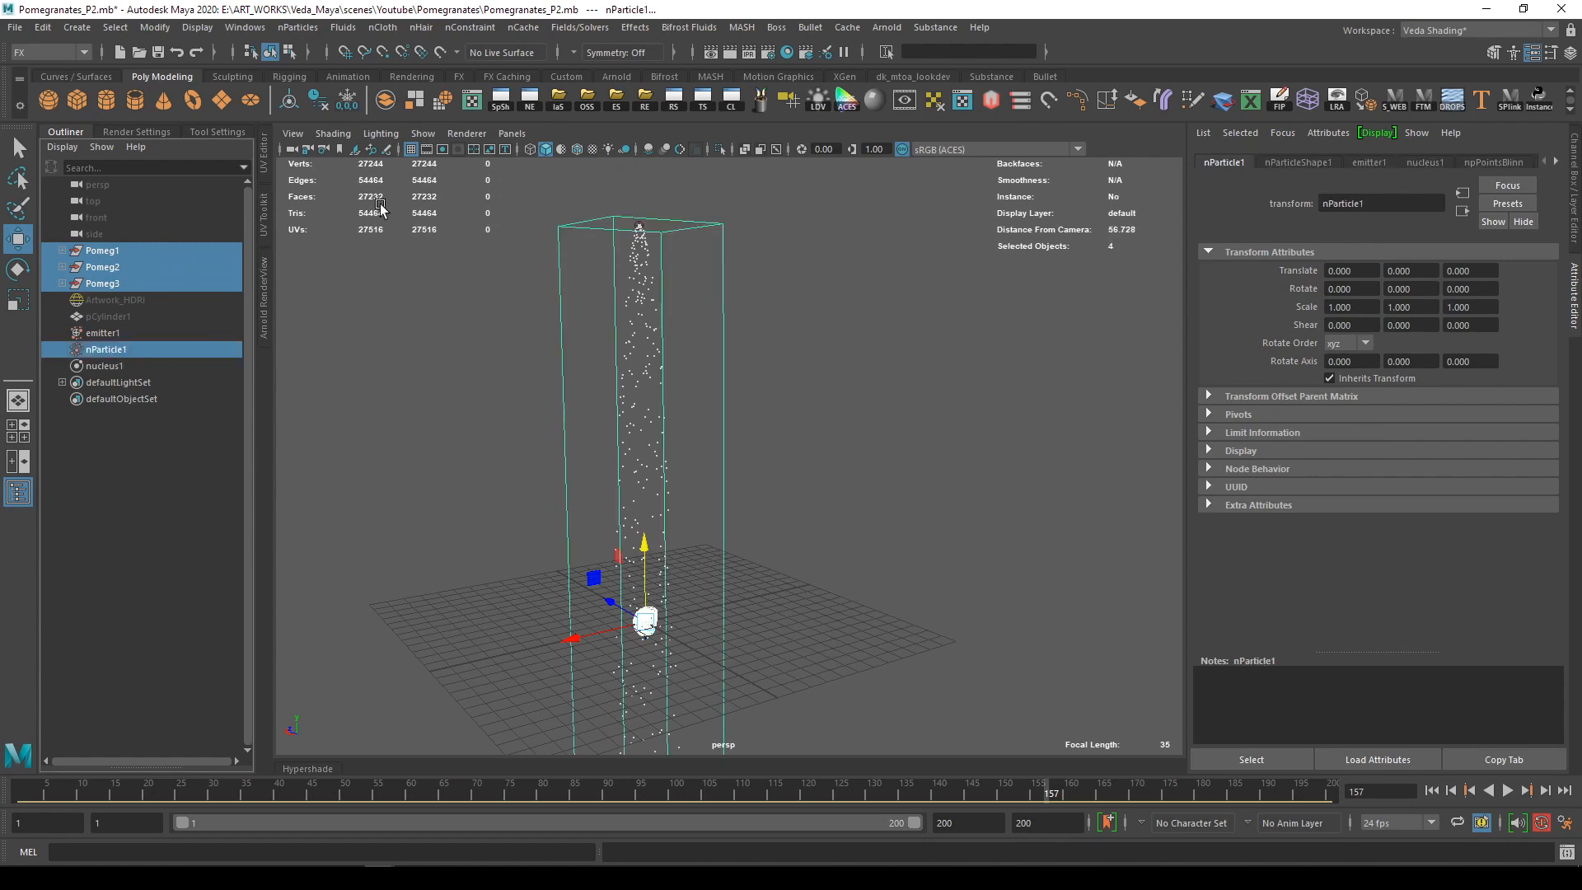
pyautogui.click(286, 30)
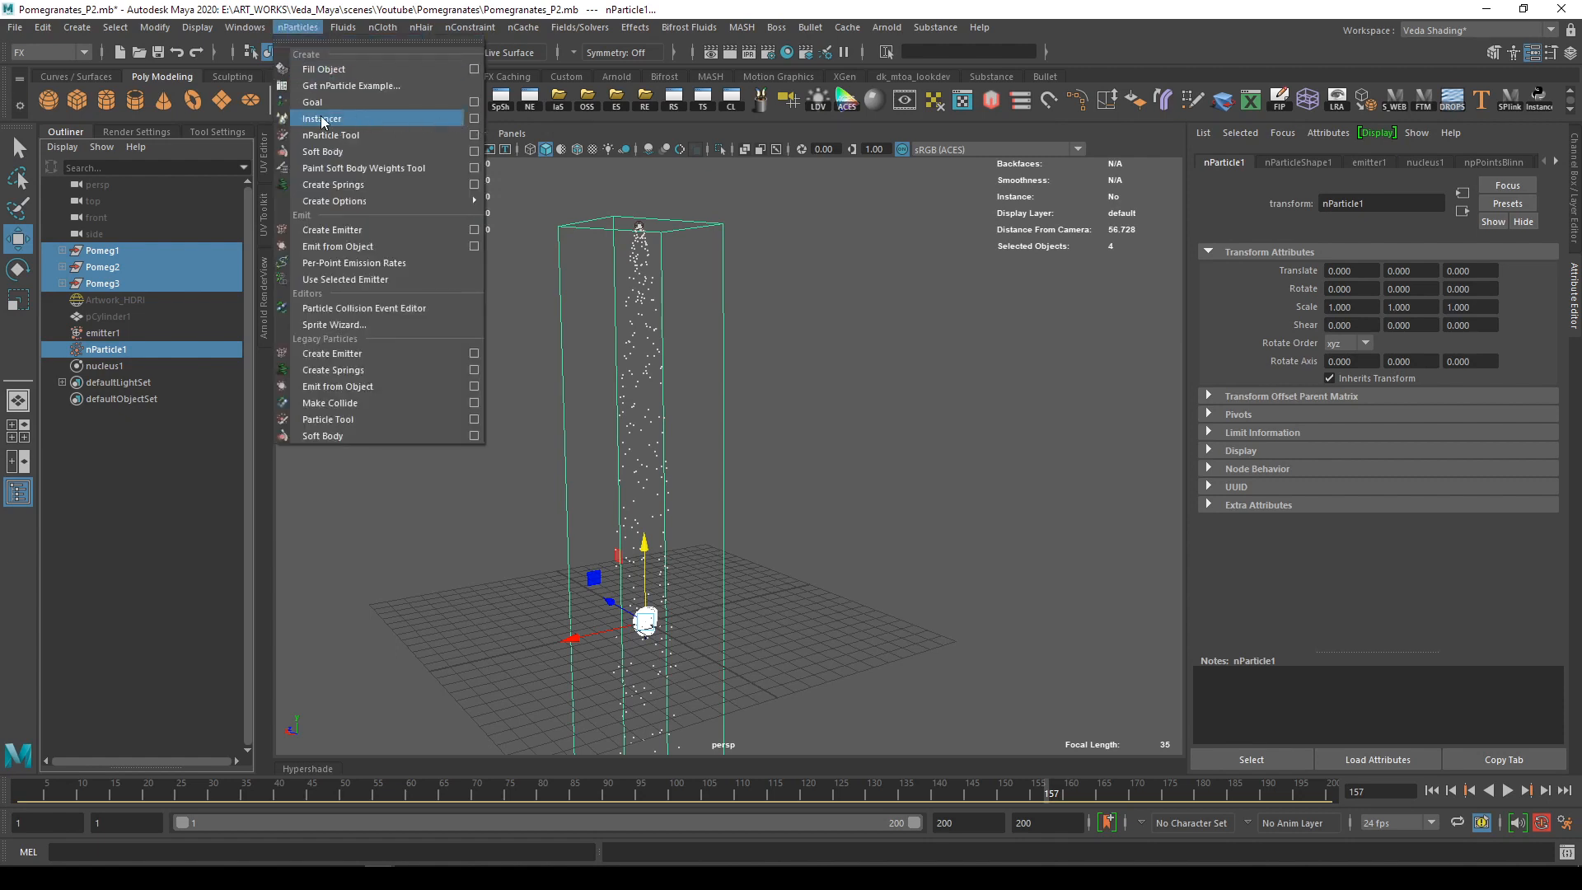
pyautogui.click(475, 120)
pyautogui.scroll(-5, 319, 334)
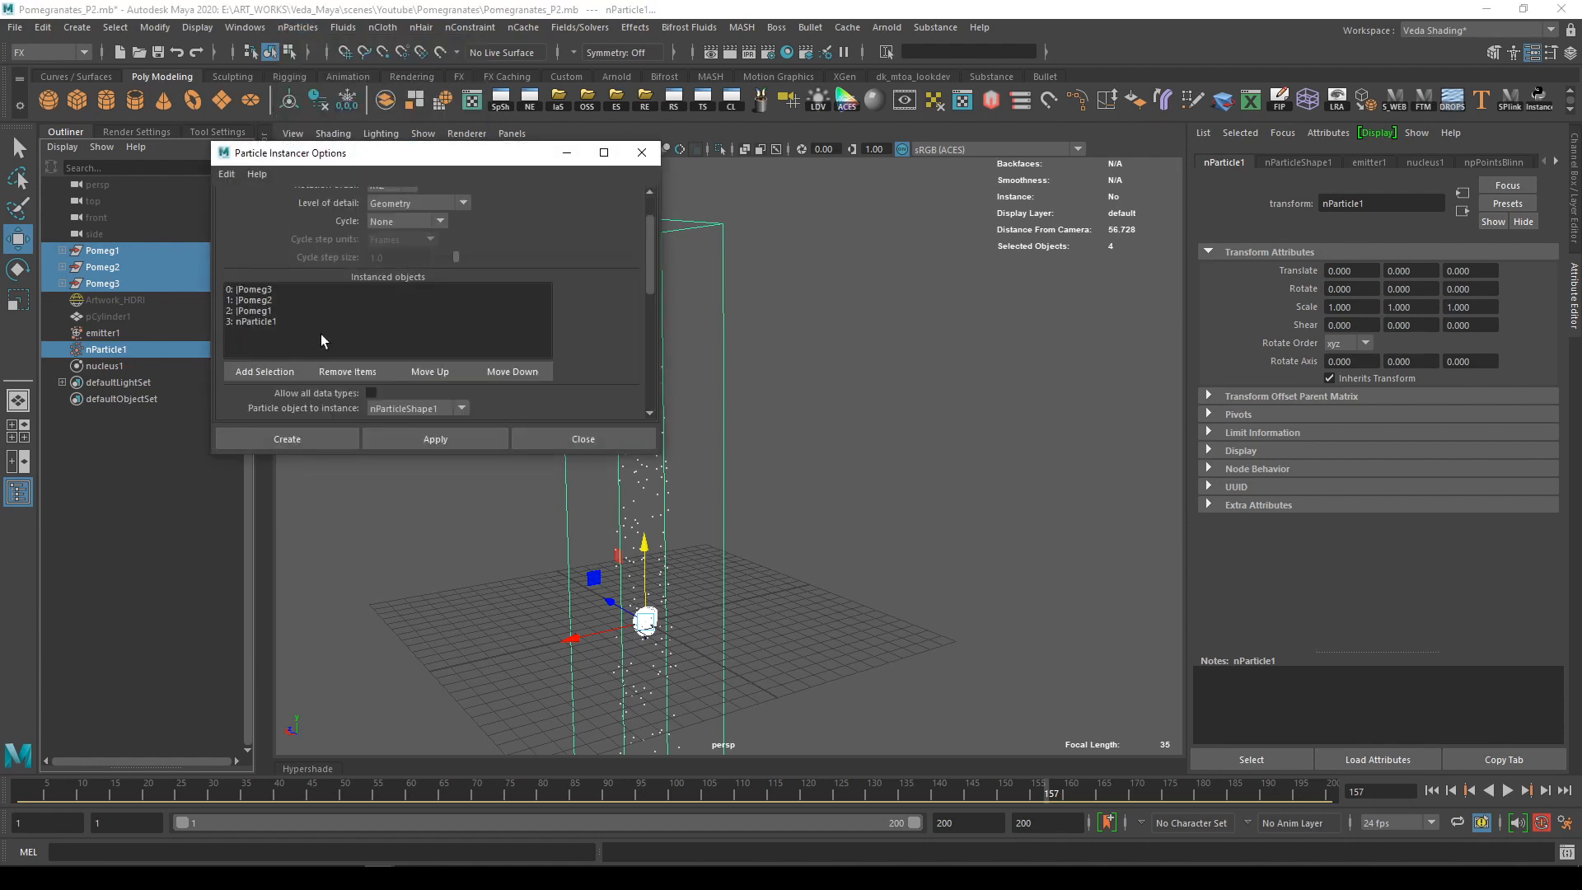
pyautogui.click(435, 438)
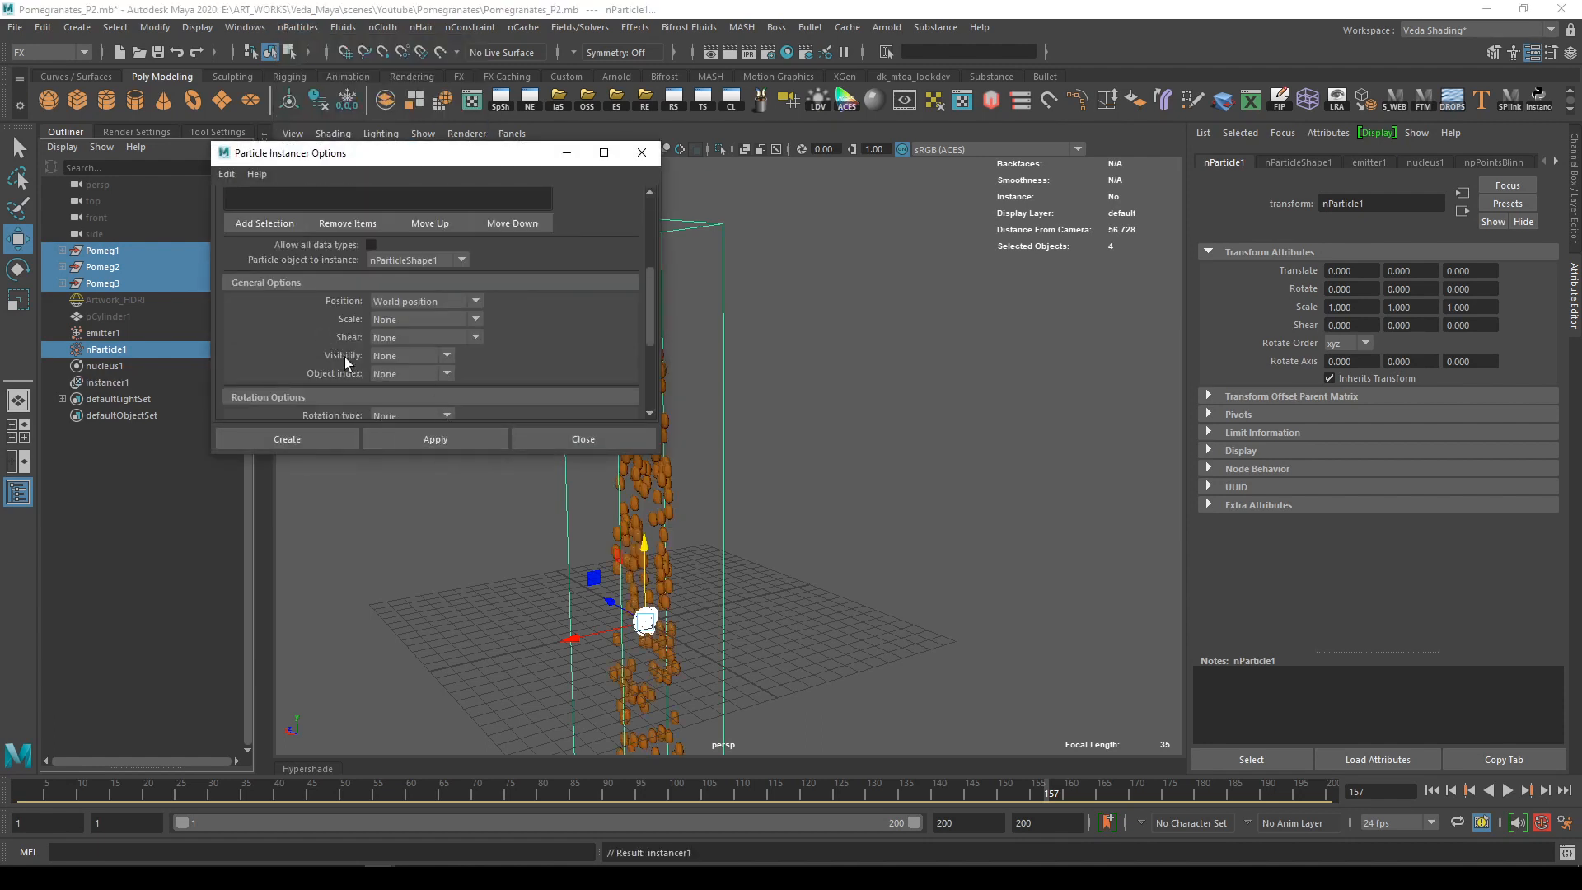
pyautogui.click(580, 437)
# Shade the viewport objects with the default material
pyautogui.keyDown('alt'); pyautogui.moveTo(505, 437); pyautogui.dragTo(982, 552, button='right'); pyautogui.keyUp('alt')
pyautogui.moveTo(982, 552)
pyautogui.keyDown('alt'); pyautogui.mouseDown()
pyautogui.moveTo(666, 442)
pyautogui.moveTo(677, 383)
pyautogui.moveTo(366, 229)
pyautogui.moveTo(518, 387)
pyautogui.moveTo(680, 512)
pyautogui.moveTo(540, 472)
pyautogui.mouseUp(); pyautogui.keyUp('alt')
pyautogui.click(332, 134)
pyautogui.click(343, 264)
# Examine the shape and orientation of the instanced seeds along the particle stream, close up and from a distance
pyautogui.scroll(-5, 684, 511)
pyautogui.scroll(6, 625, 458)
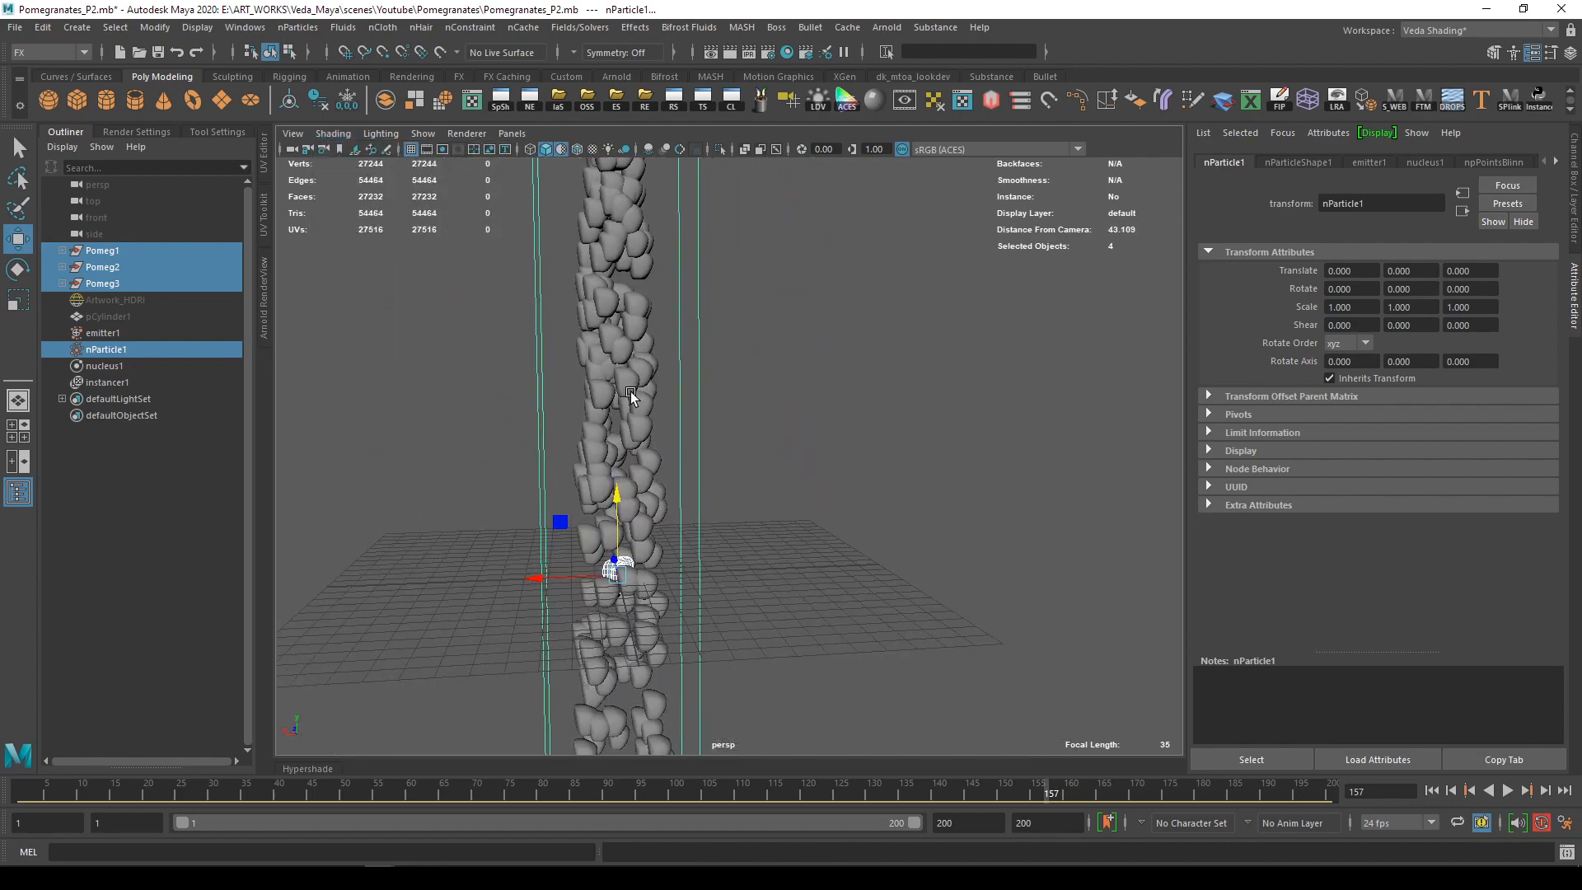
pyautogui.keyDown('alt'); pyautogui.moveTo(631, 427); pyautogui.dragTo(696, 378, button='middle'); pyautogui.keyUp('alt')
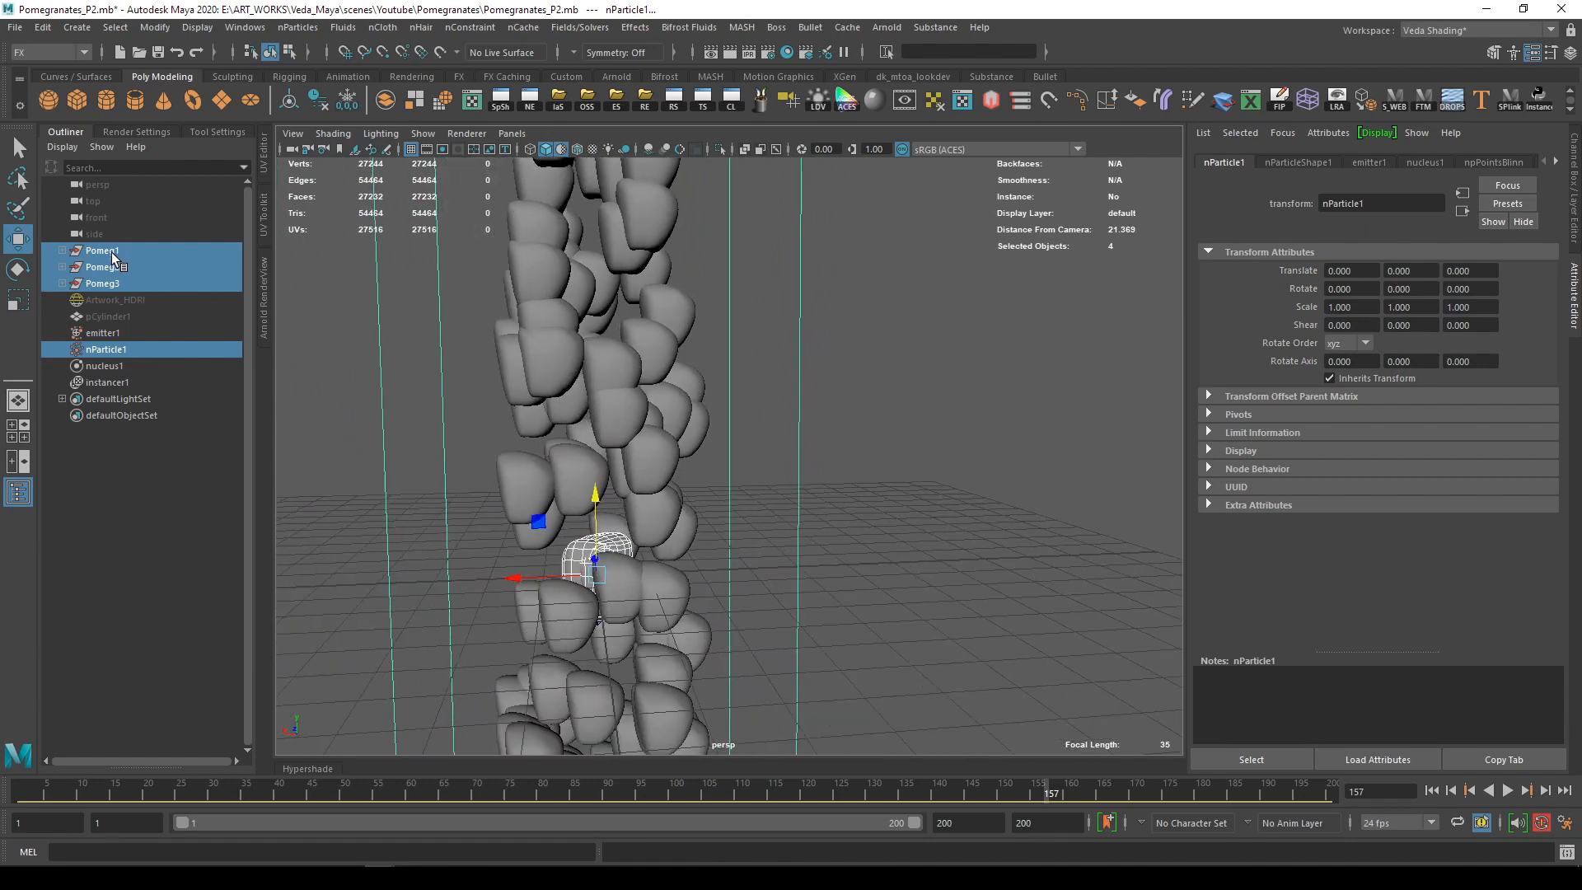
pyautogui.keyDown('alt'); pyautogui.moveTo(562, 369); pyautogui.dragTo(457, 324); pyautogui.keyUp('alt')
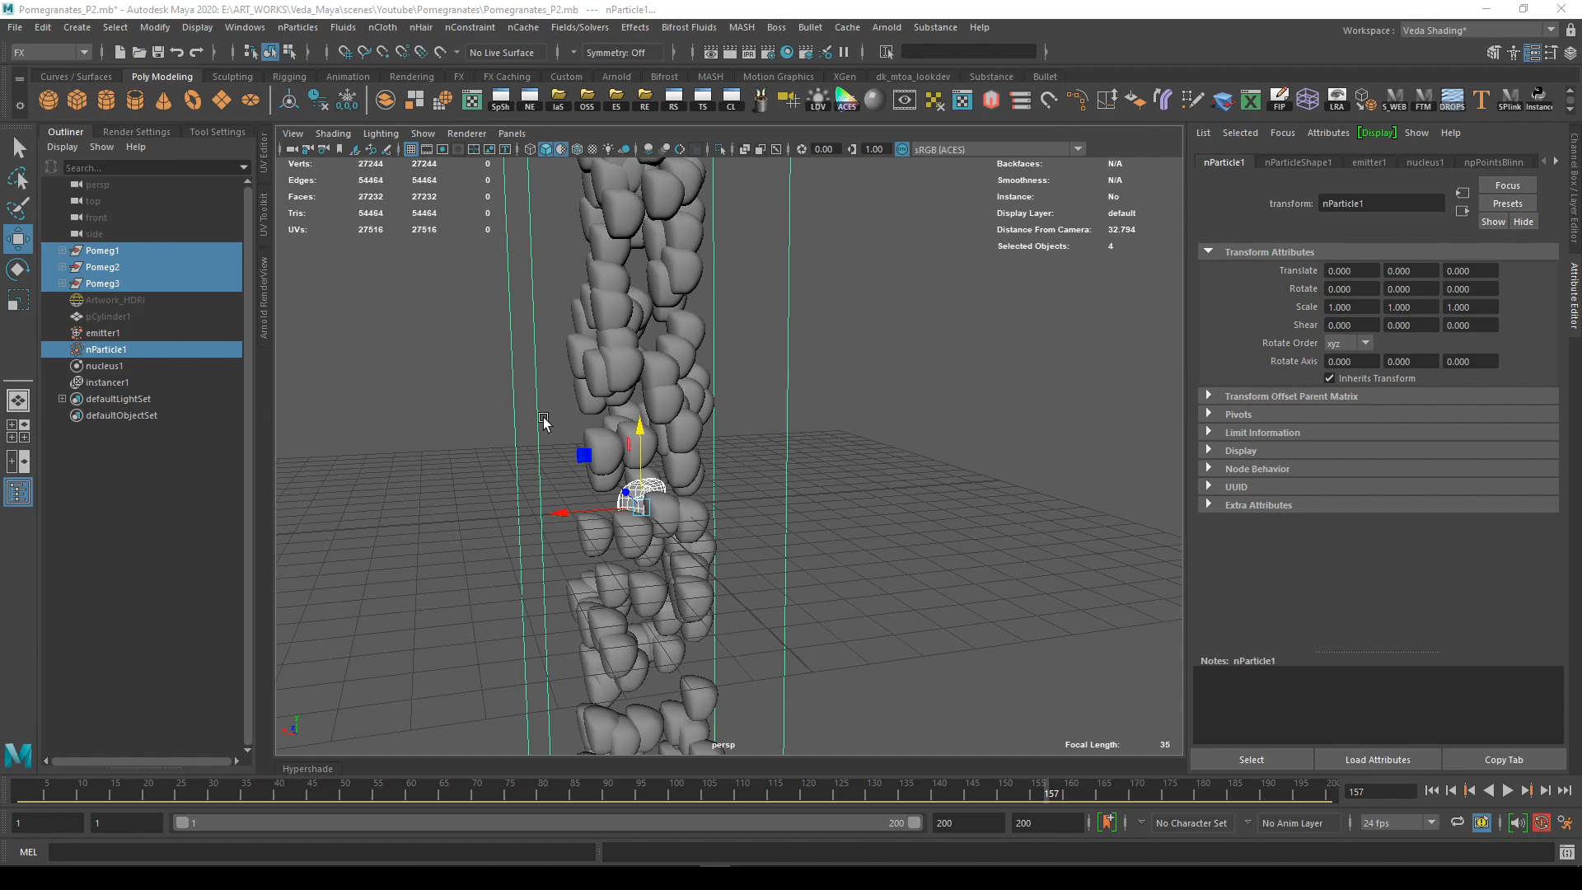
pyautogui.keyDown('alt'); pyautogui.moveTo(546, 422); pyautogui.dragTo(608, 411); pyautogui.keyUp('alt')
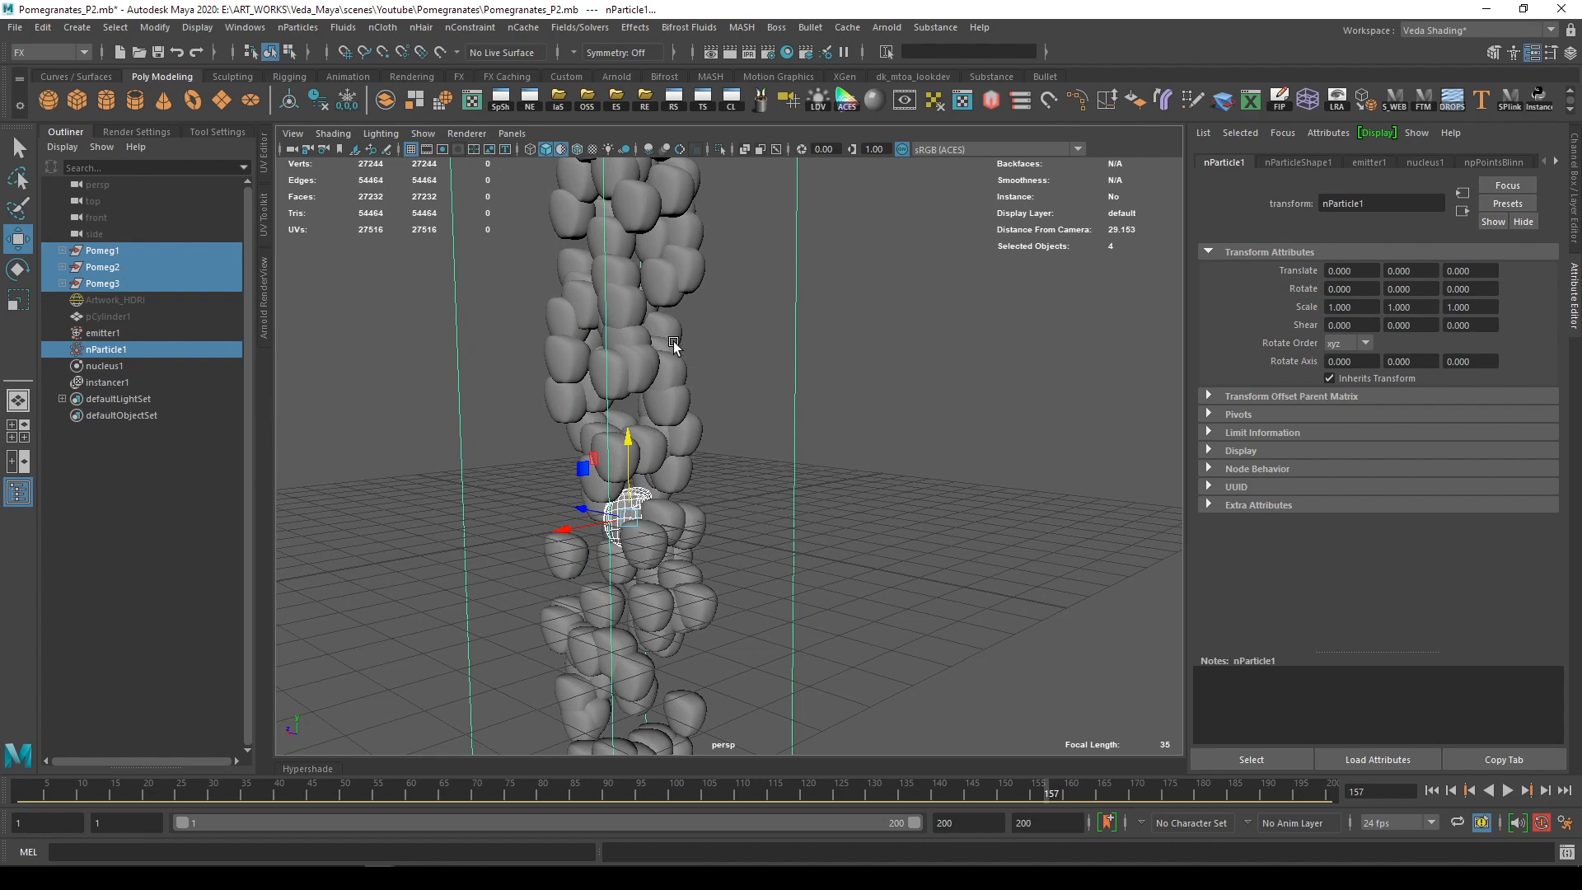
pyautogui.keyDown('alt'); pyautogui.moveTo(674, 346); pyautogui.dragTo(545, 430, button='right'); pyautogui.keyUp('alt')
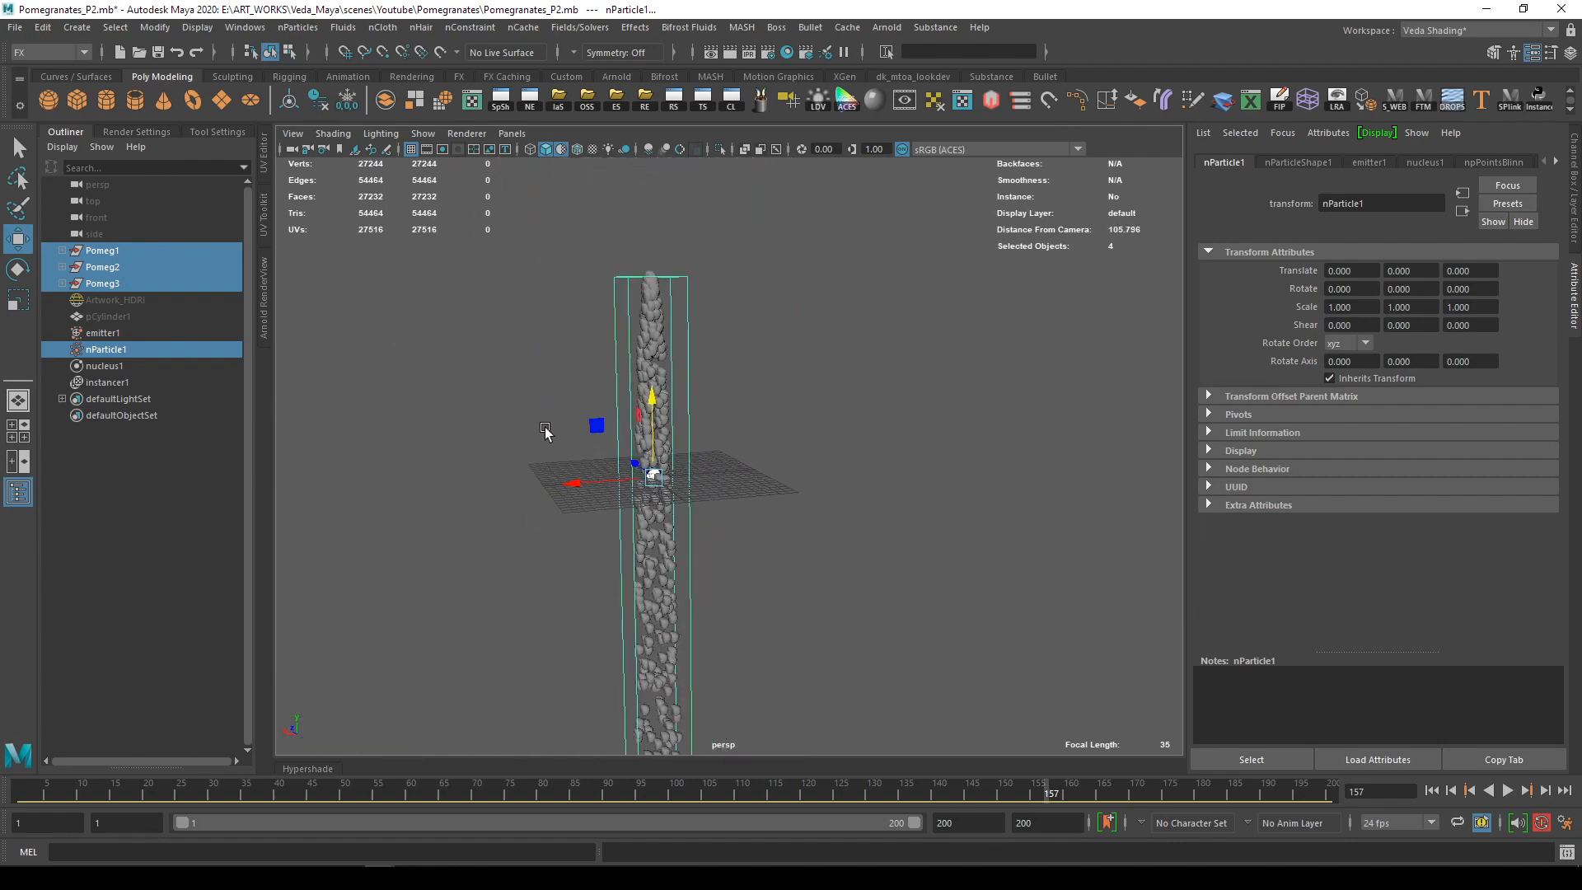
pyautogui.keyDown('alt'); pyautogui.moveTo(546, 430); pyautogui.dragTo(566, 439); pyautogui.keyUp('alt')
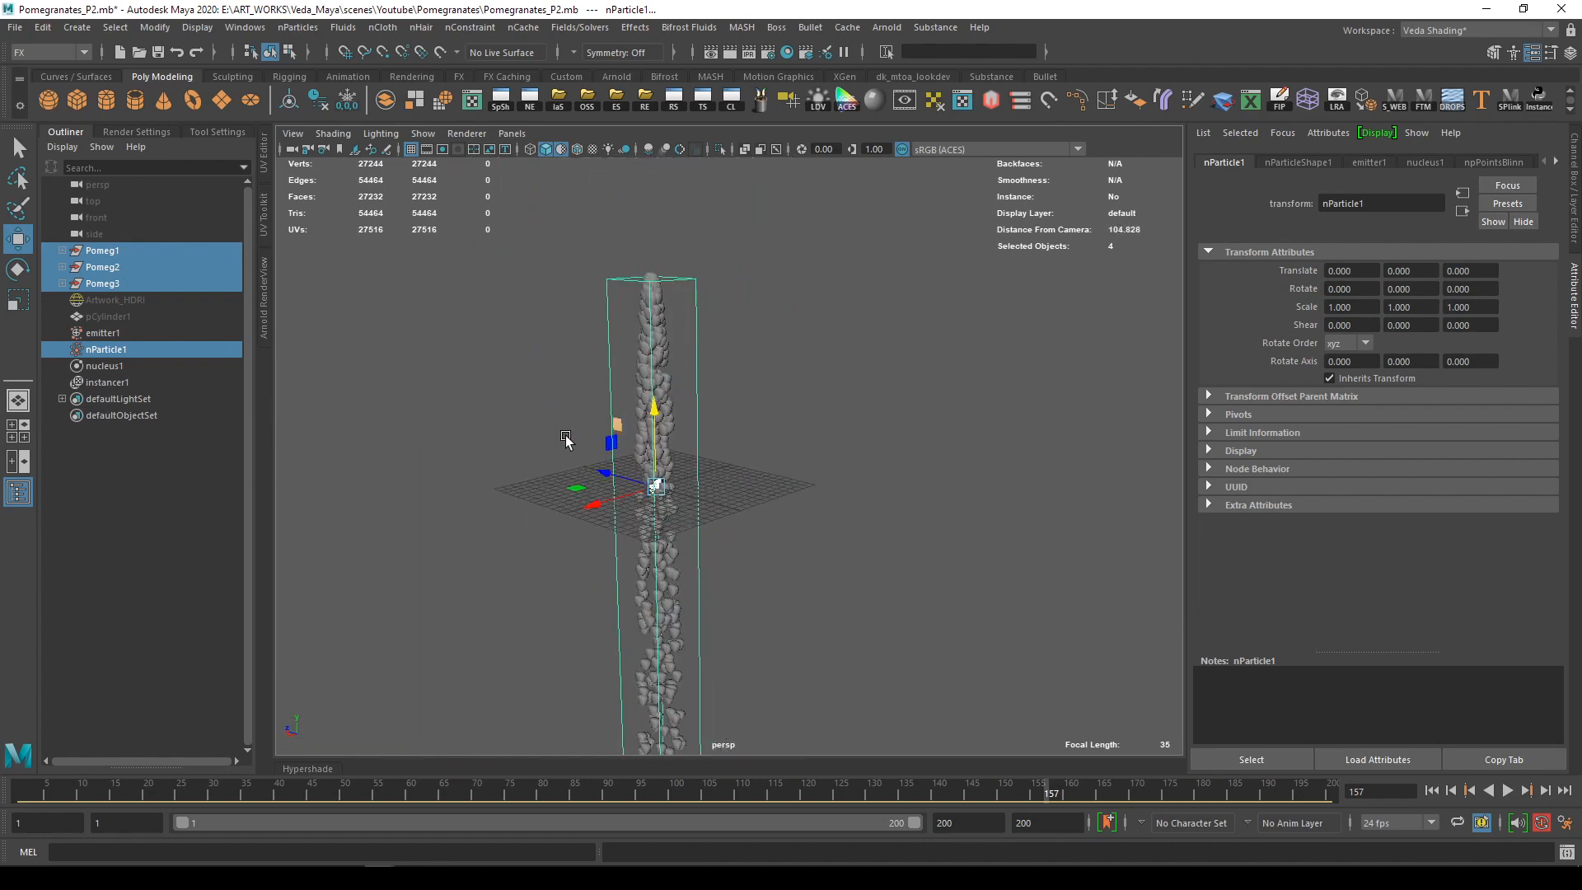
# Add a per-particle float attribute named RI, with an initial state attribute, to nParticleShape1
pyautogui.click(106, 382)
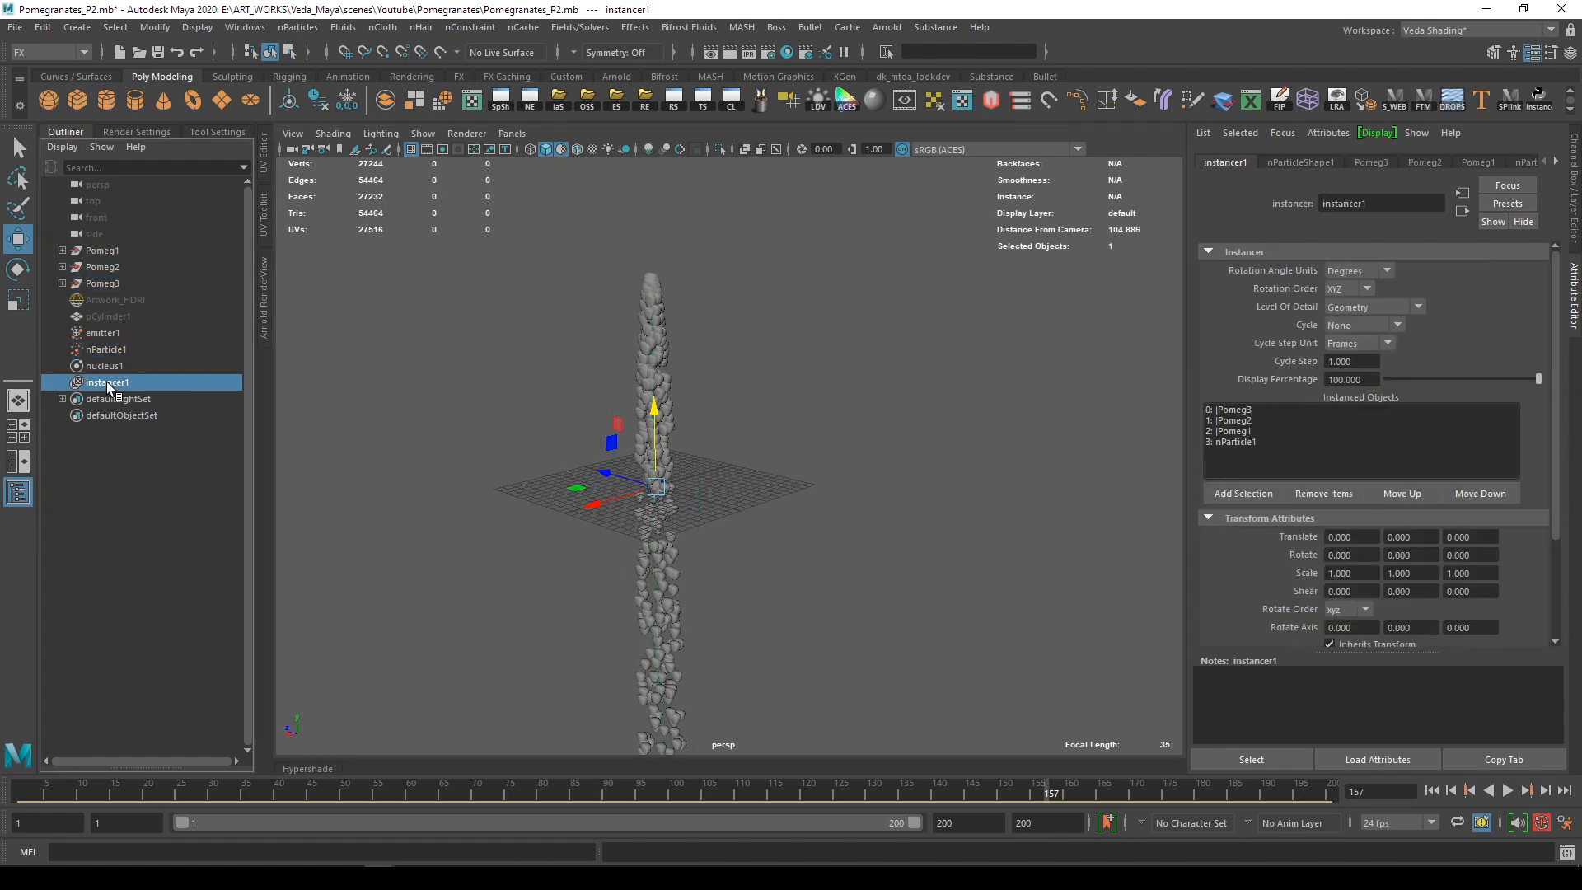
pyautogui.click(95, 348)
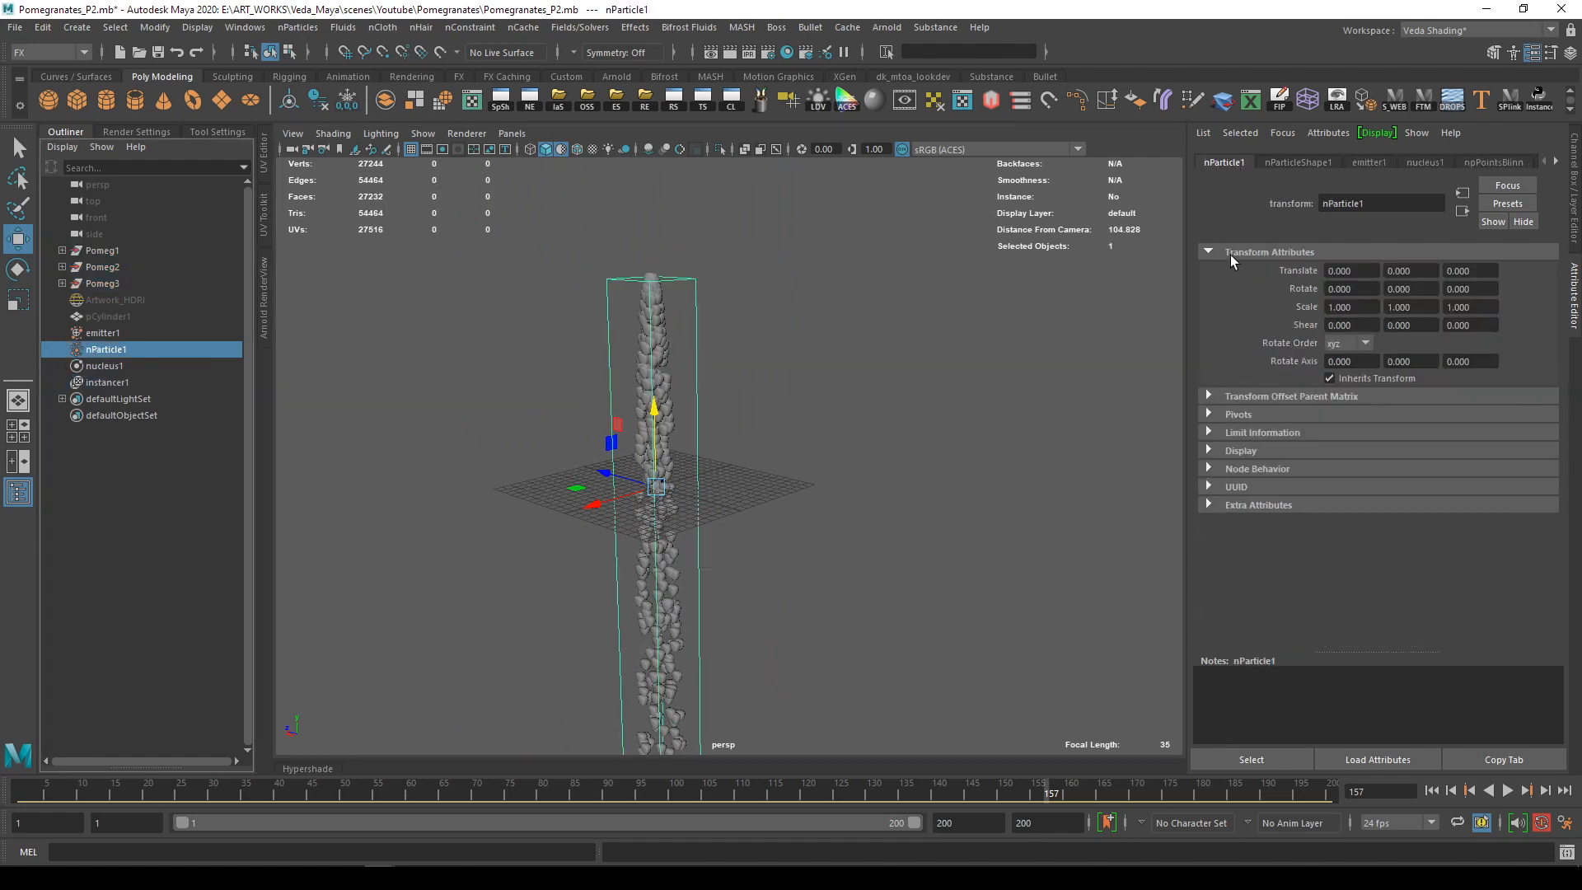
pyautogui.click(1273, 162)
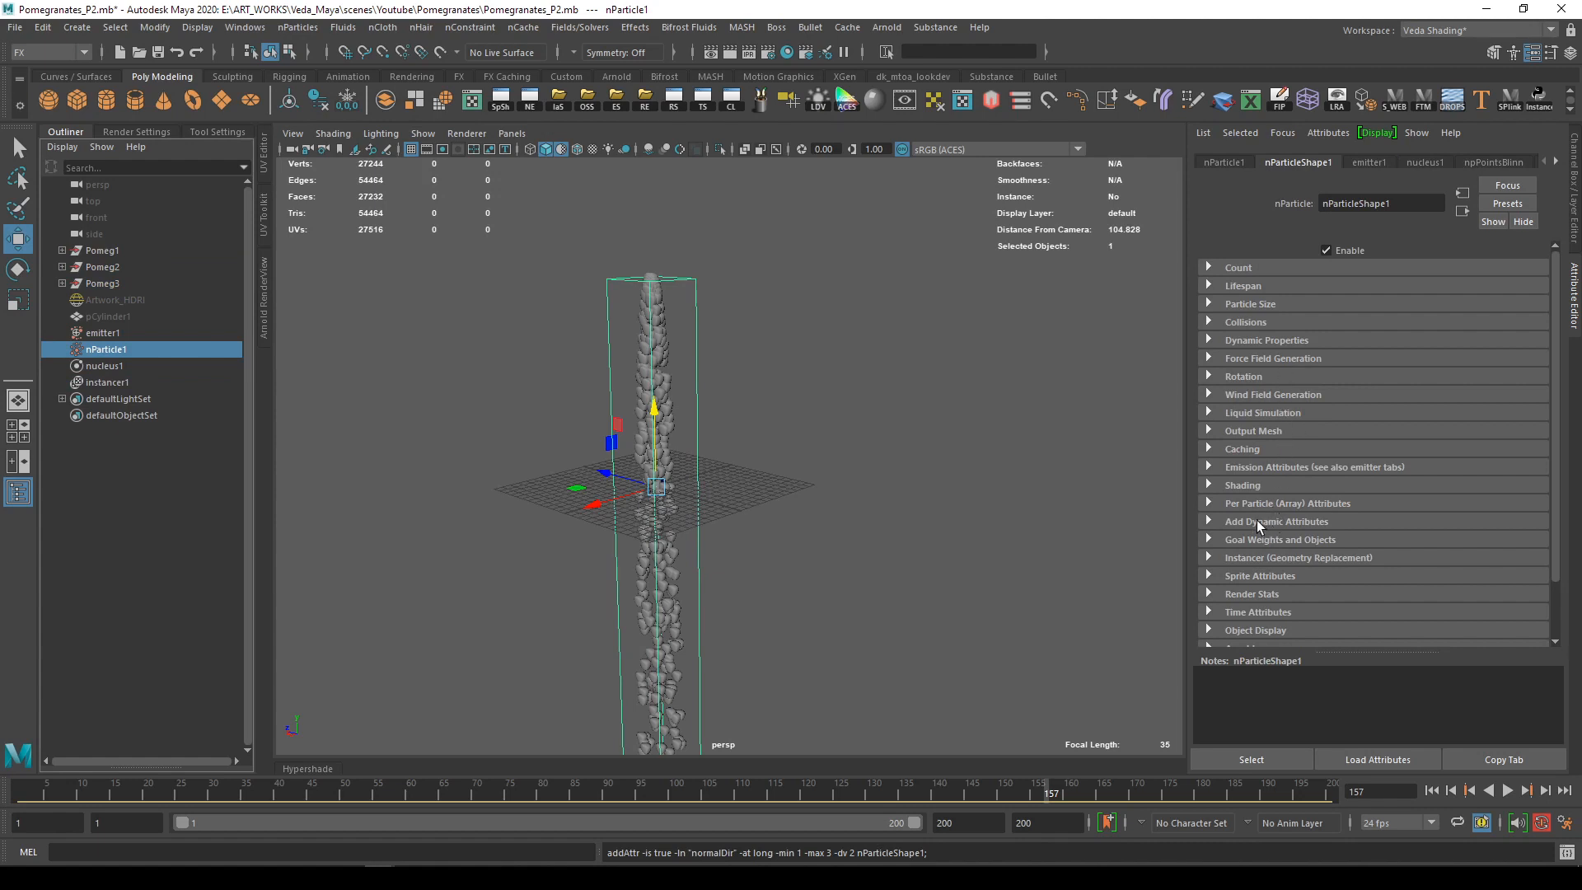
pyautogui.click(1243, 502)
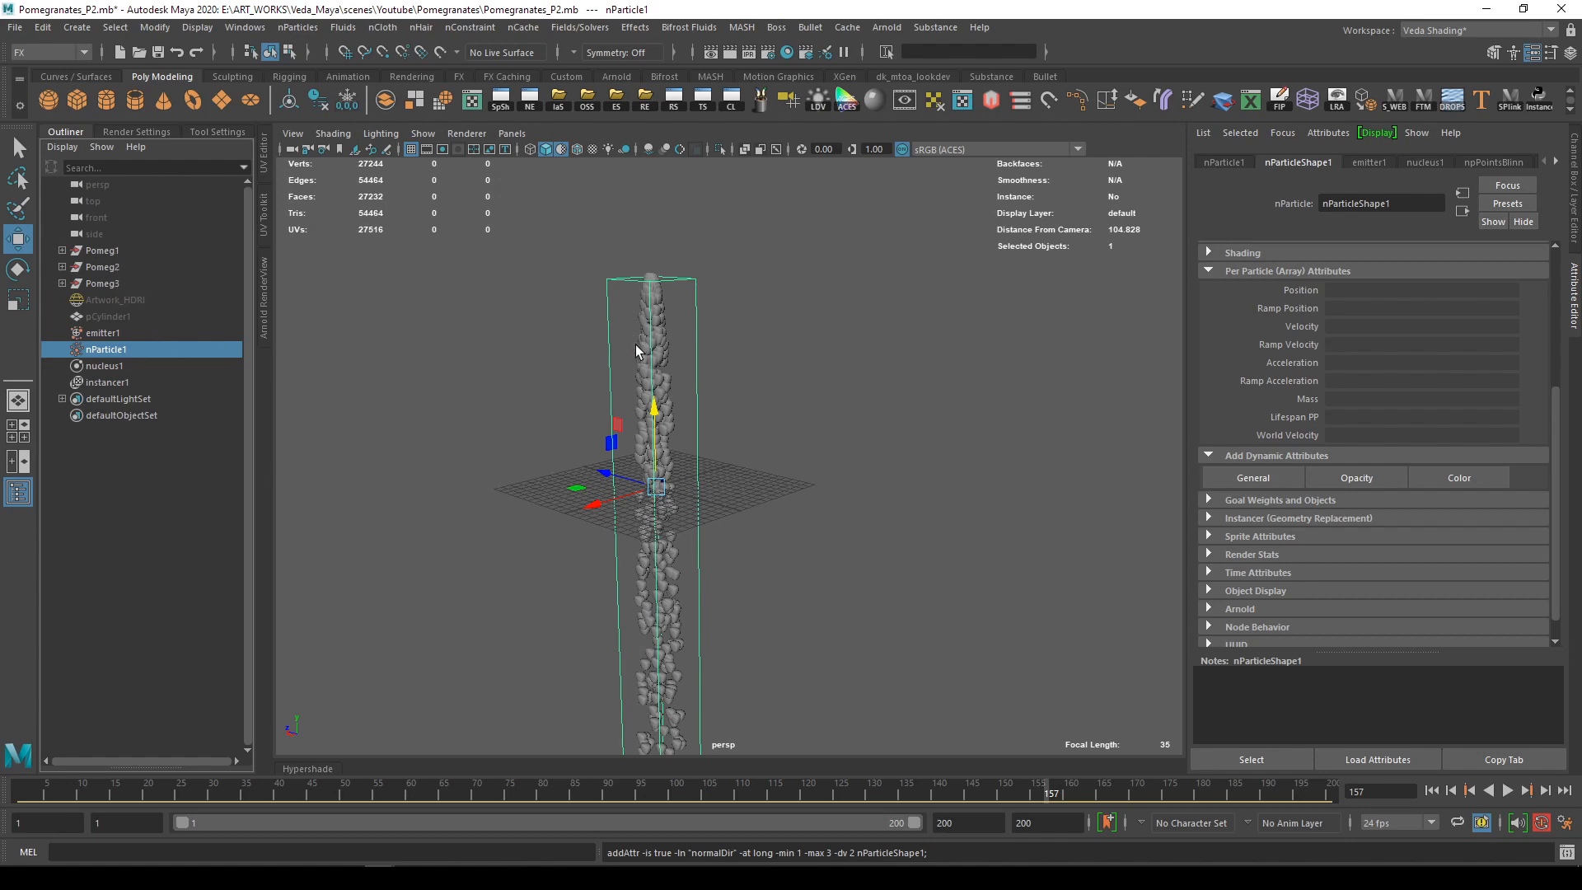
pyautogui.click(1231, 476)
pyautogui.moveTo(964, 230); pyautogui.dragTo(844, 229)
pyautogui.click(867, 284)
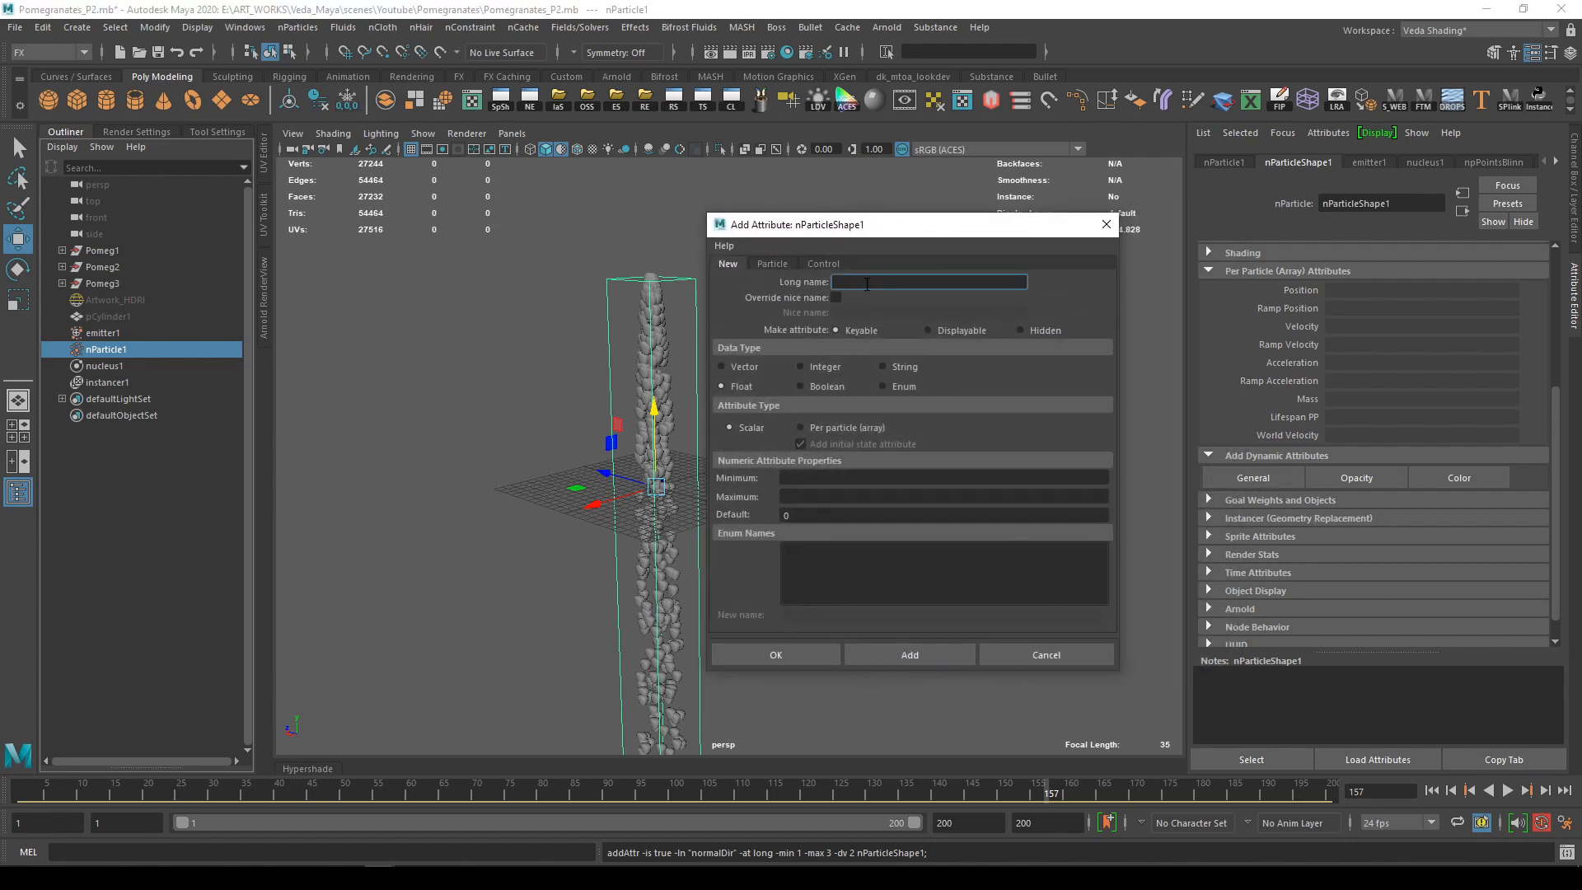
pyautogui.write('R')
pyautogui.click(819, 429)
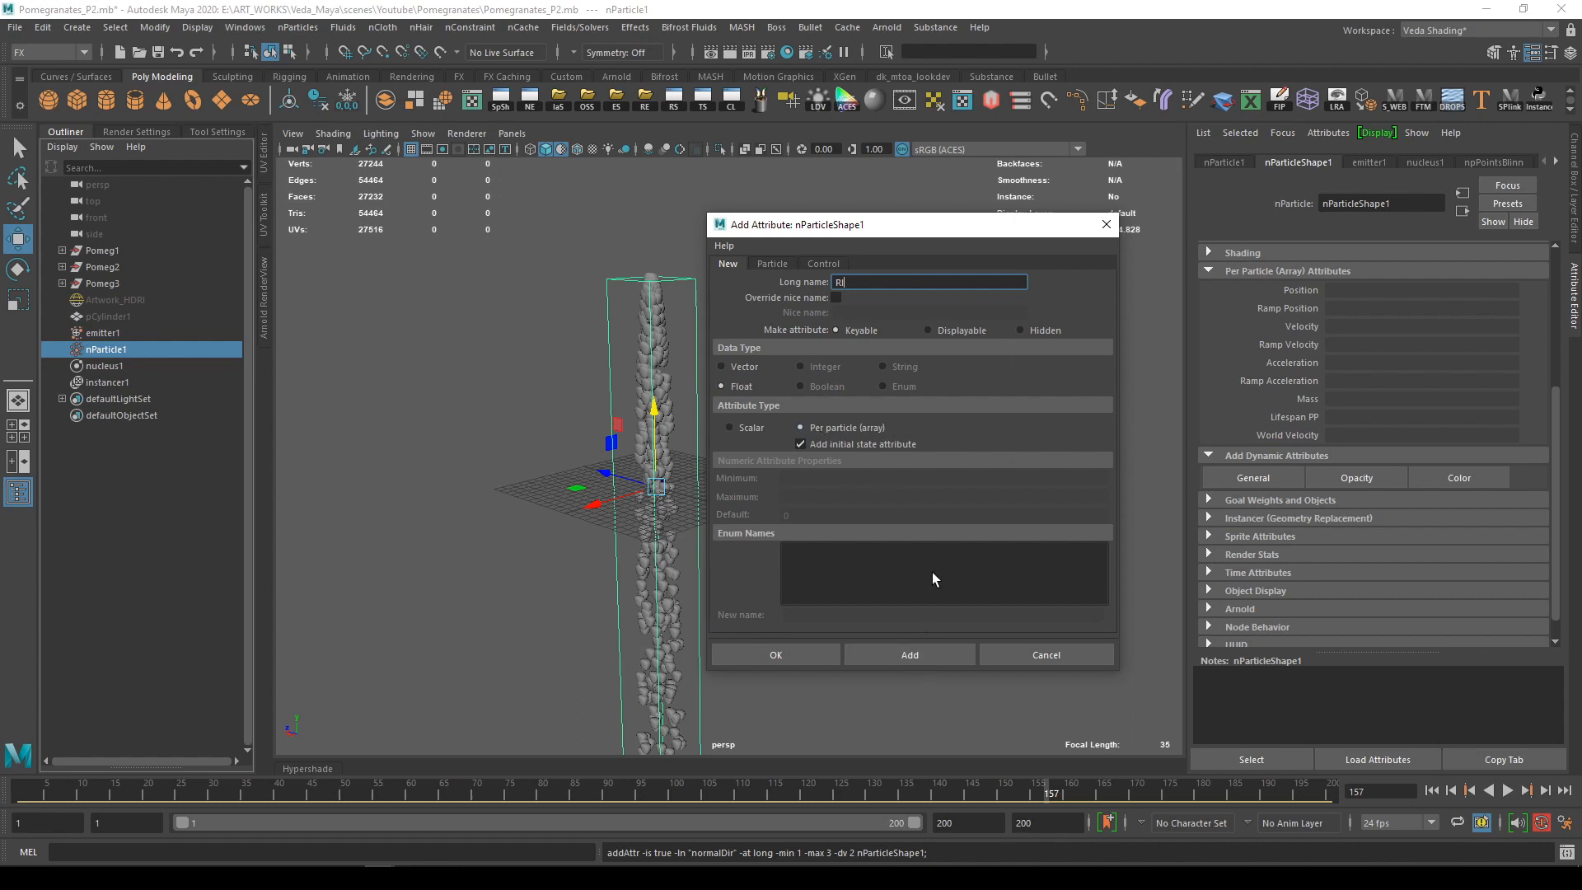
pyautogui.click(872, 650)
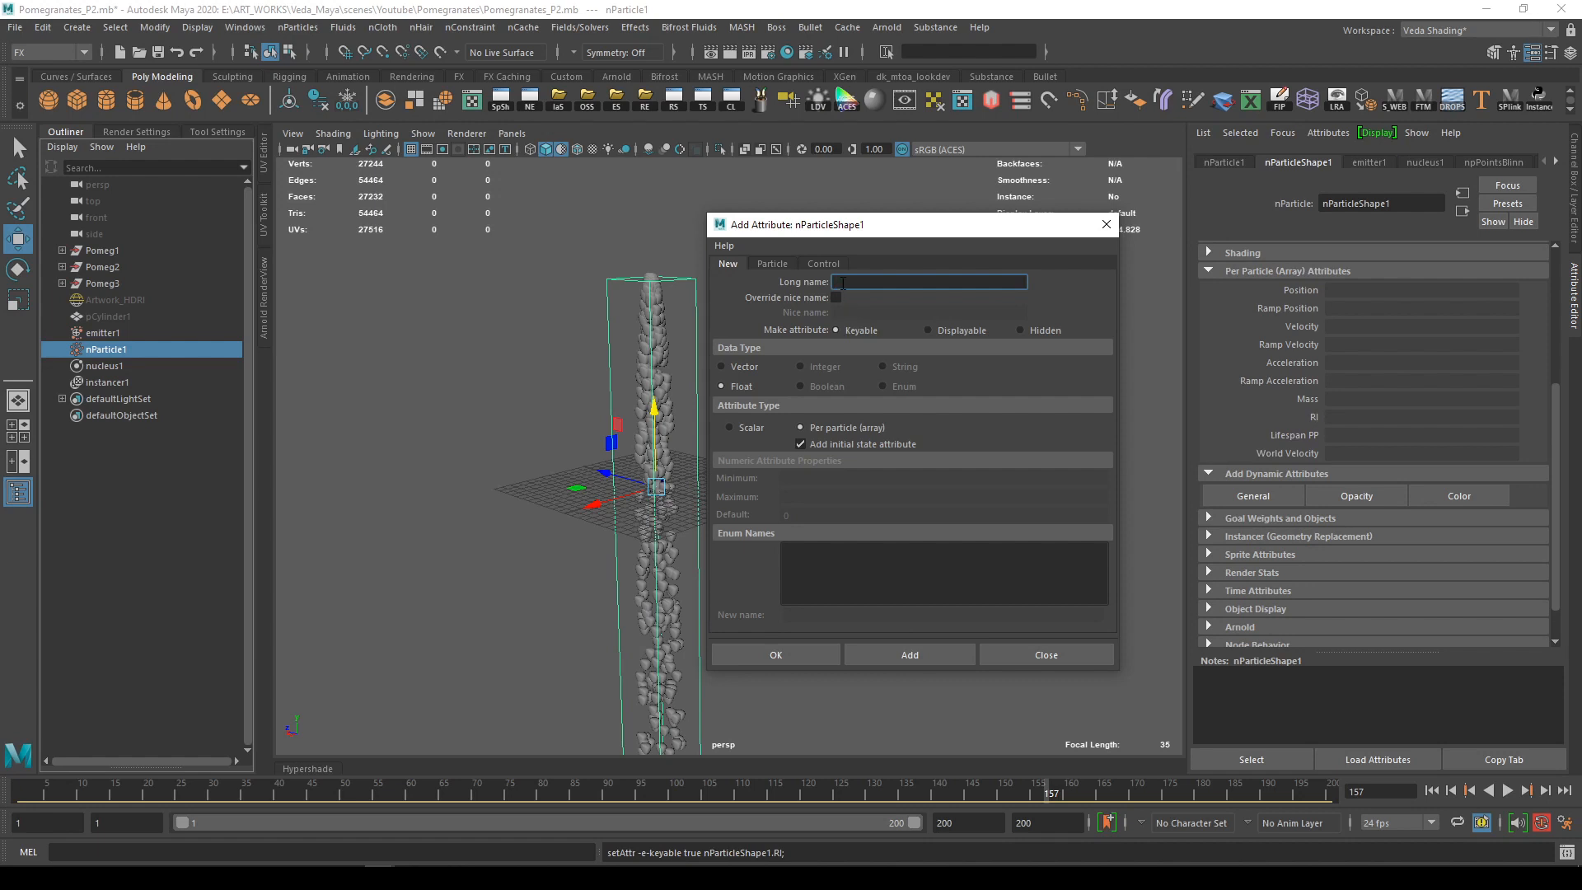
# Add a per-particle vector attribute named ROT to nParticleShape1 and finish adding attributes
pyautogui.write('RDT')
pyautogui.click(892, 653)
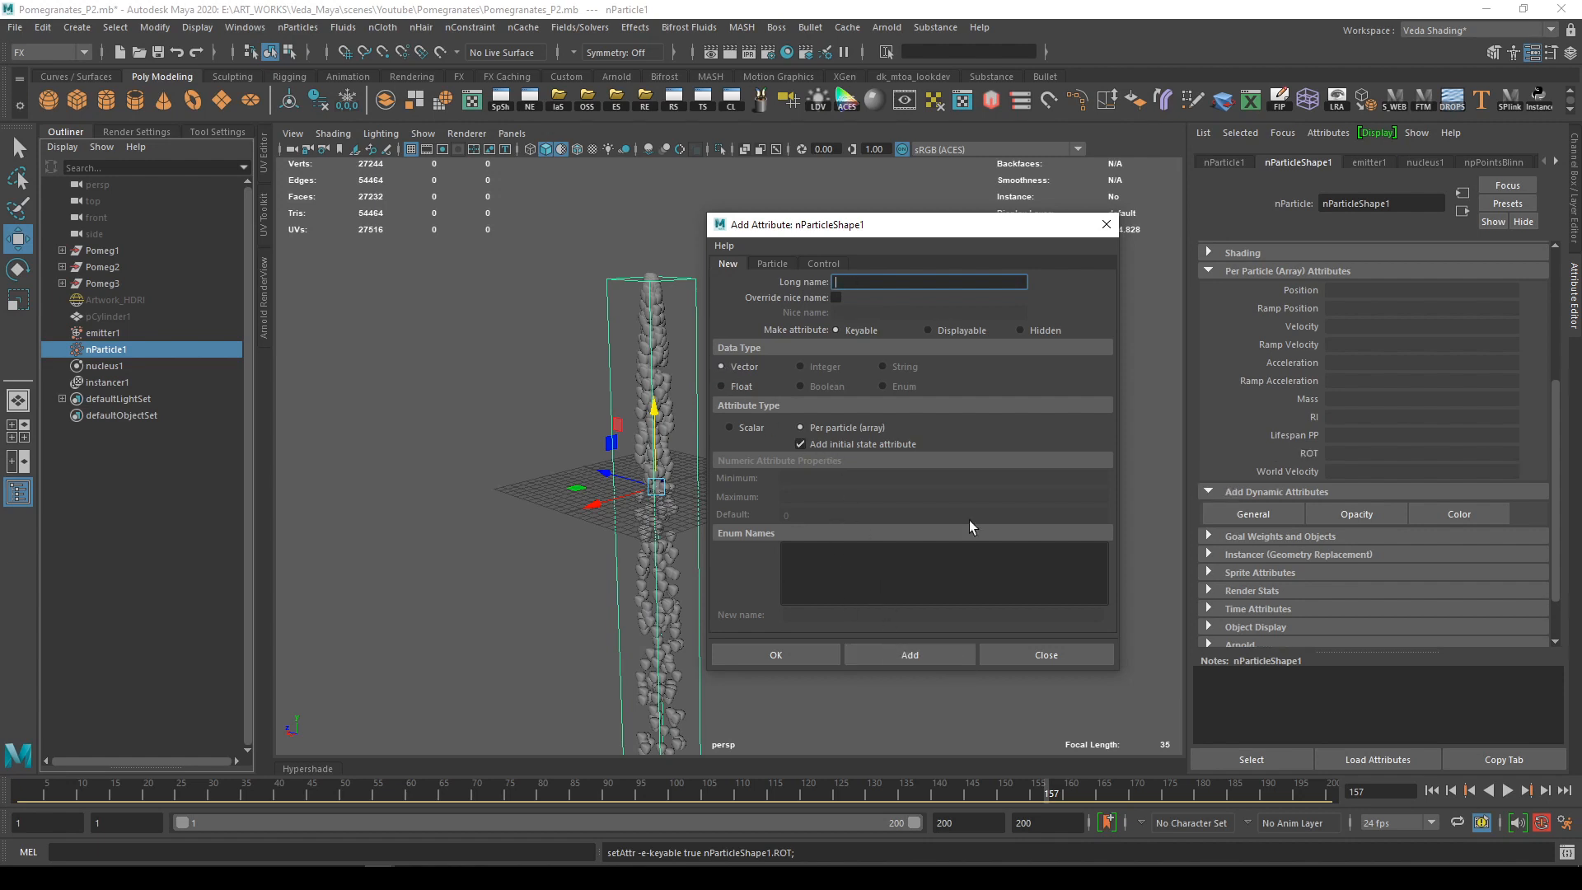
pyautogui.click(1000, 651)
# Create a creation expression for the RI attribute: nParticleShape1.RI = rand(0,3);
pyautogui.rightClick(1333, 414)
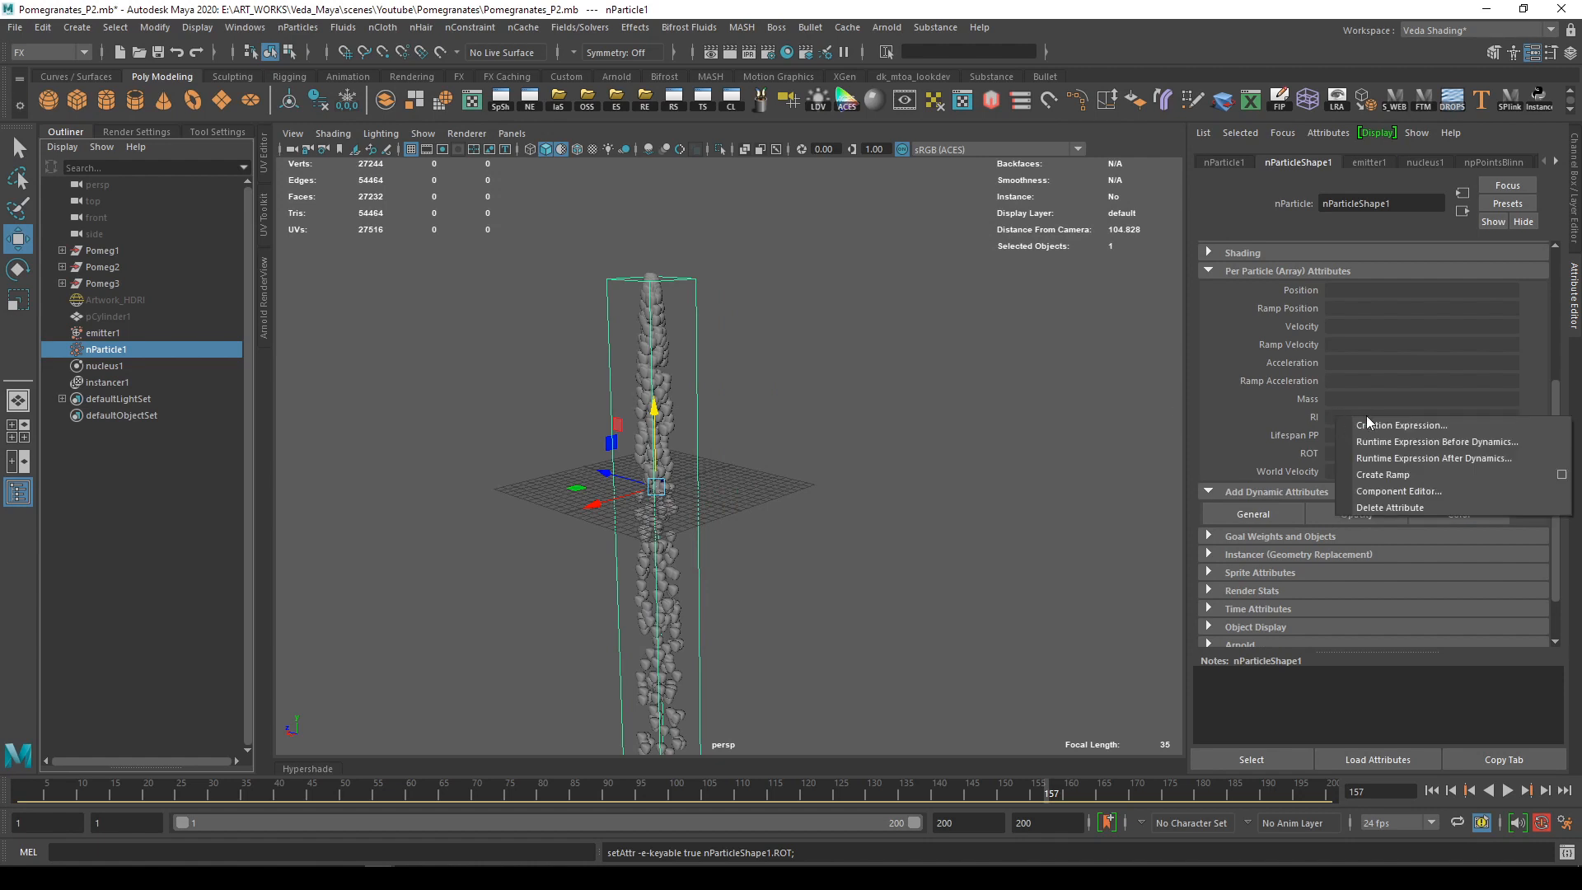
pyautogui.click(1371, 422)
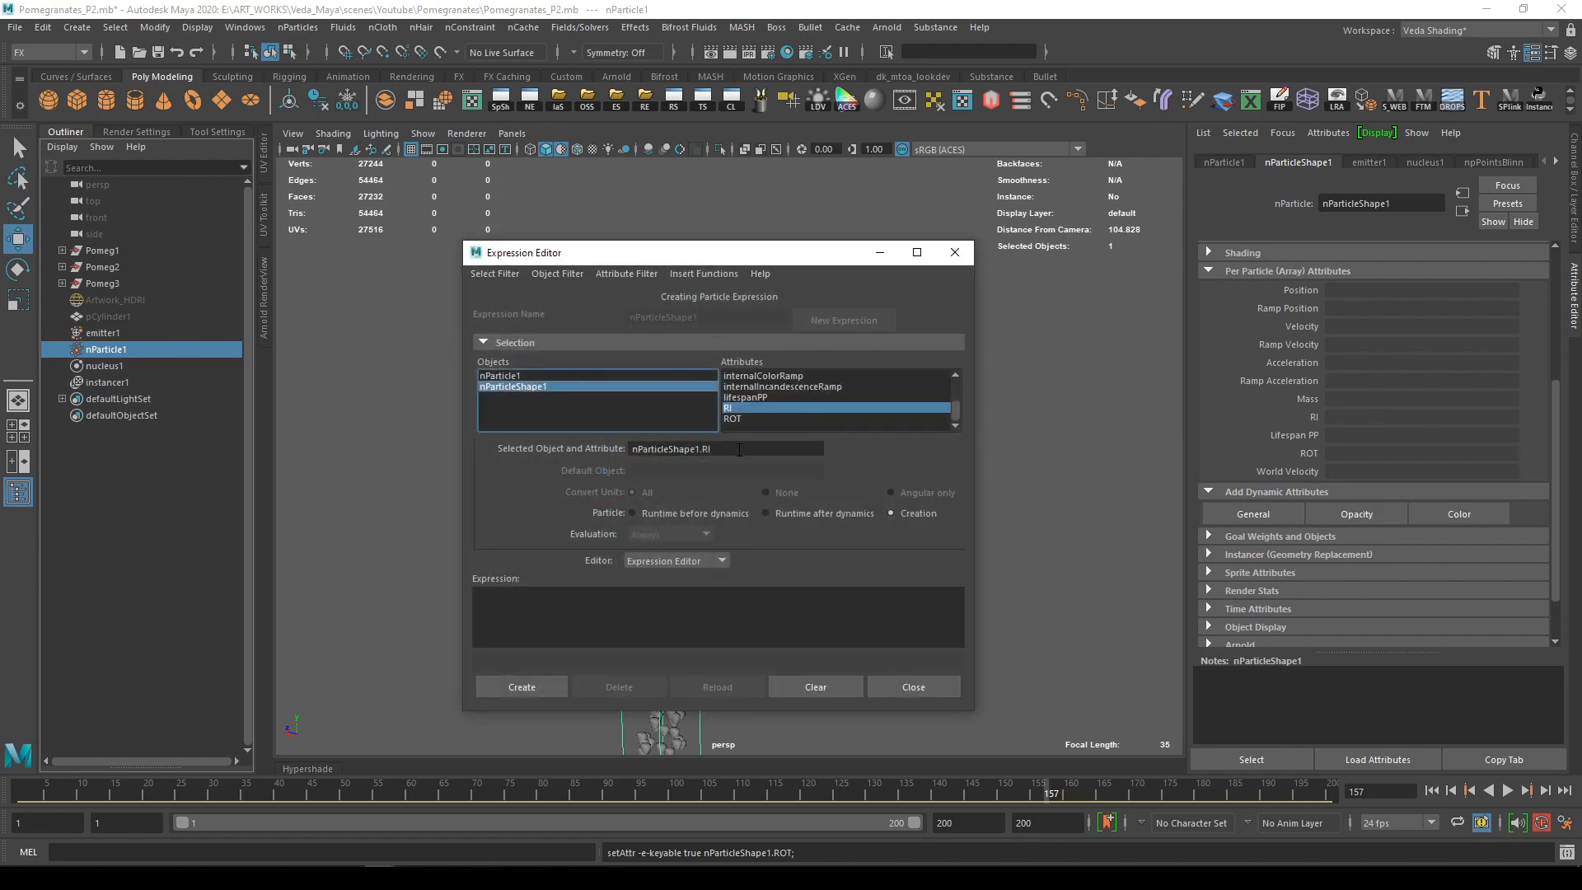
pyautogui.moveTo(737, 449); pyautogui.dragTo(539, 448)
pyautogui.click(504, 605)
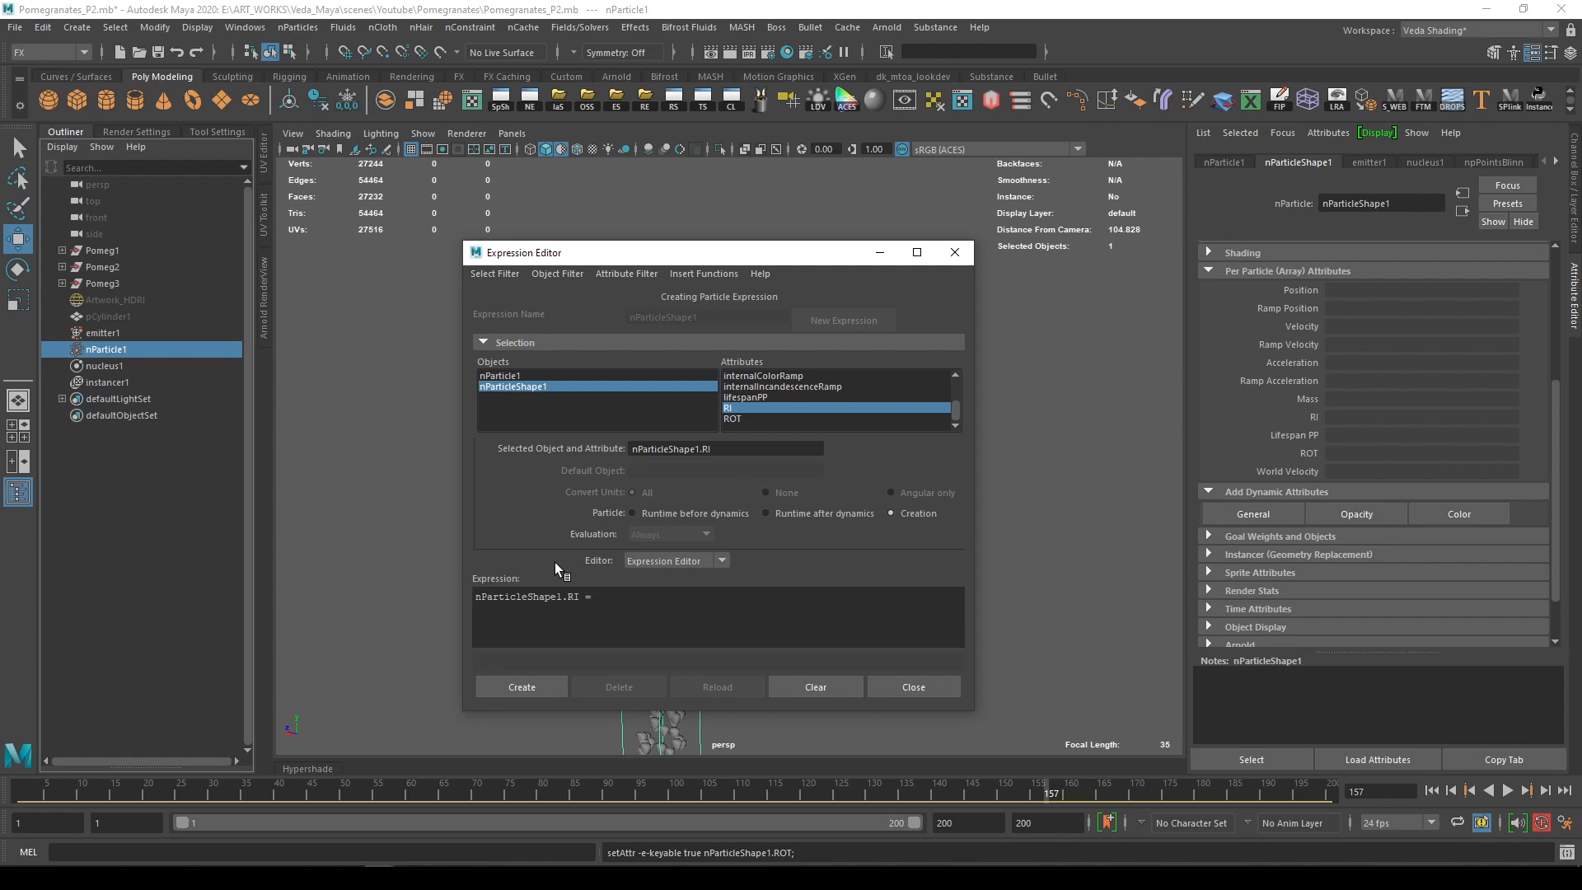
pyautogui.write('rand(0,3')
pyautogui.write(';')
pyautogui.click(506, 686)
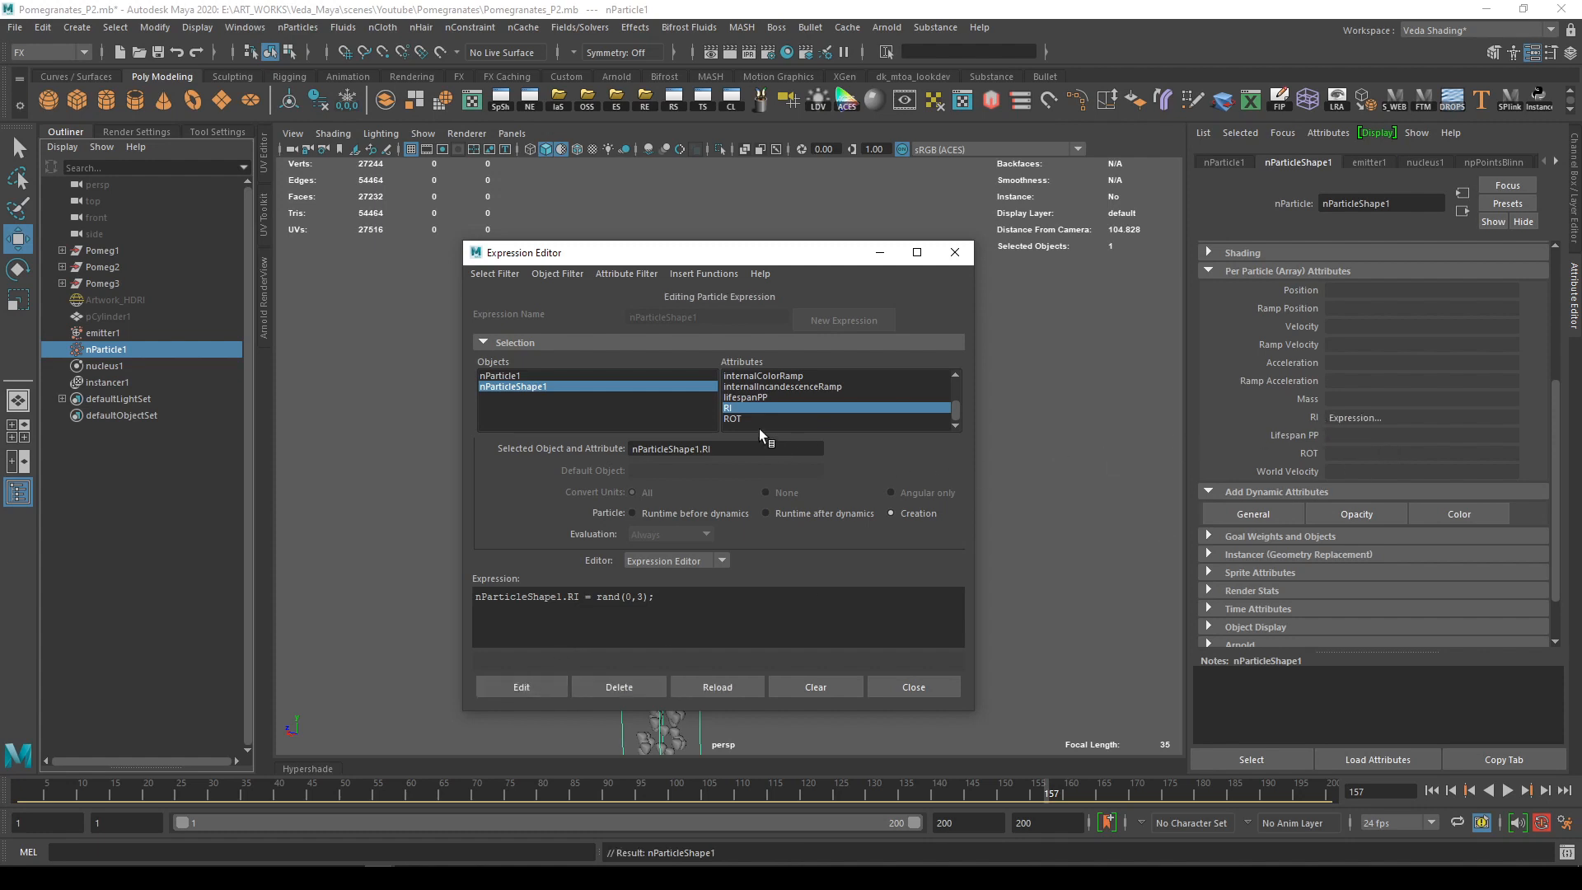
# Start a second line in the creation expression with the attribute name nParticleShape1.ROT
pyautogui.click(739, 418)
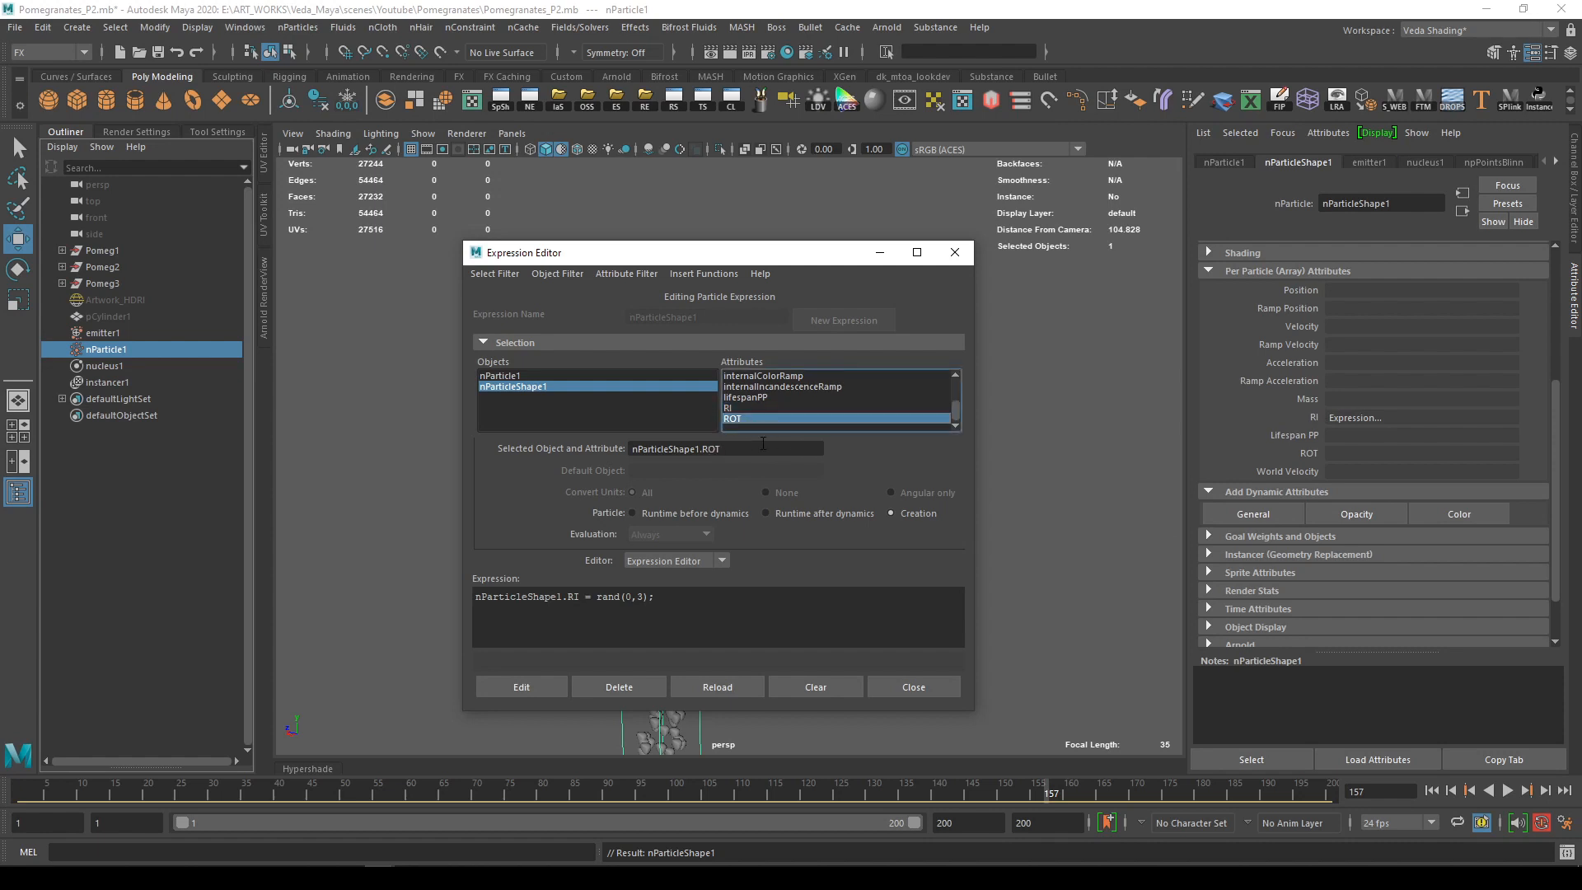
pyautogui.tripleClick(738, 446)
pyautogui.hotkey('ctrl', 'c')
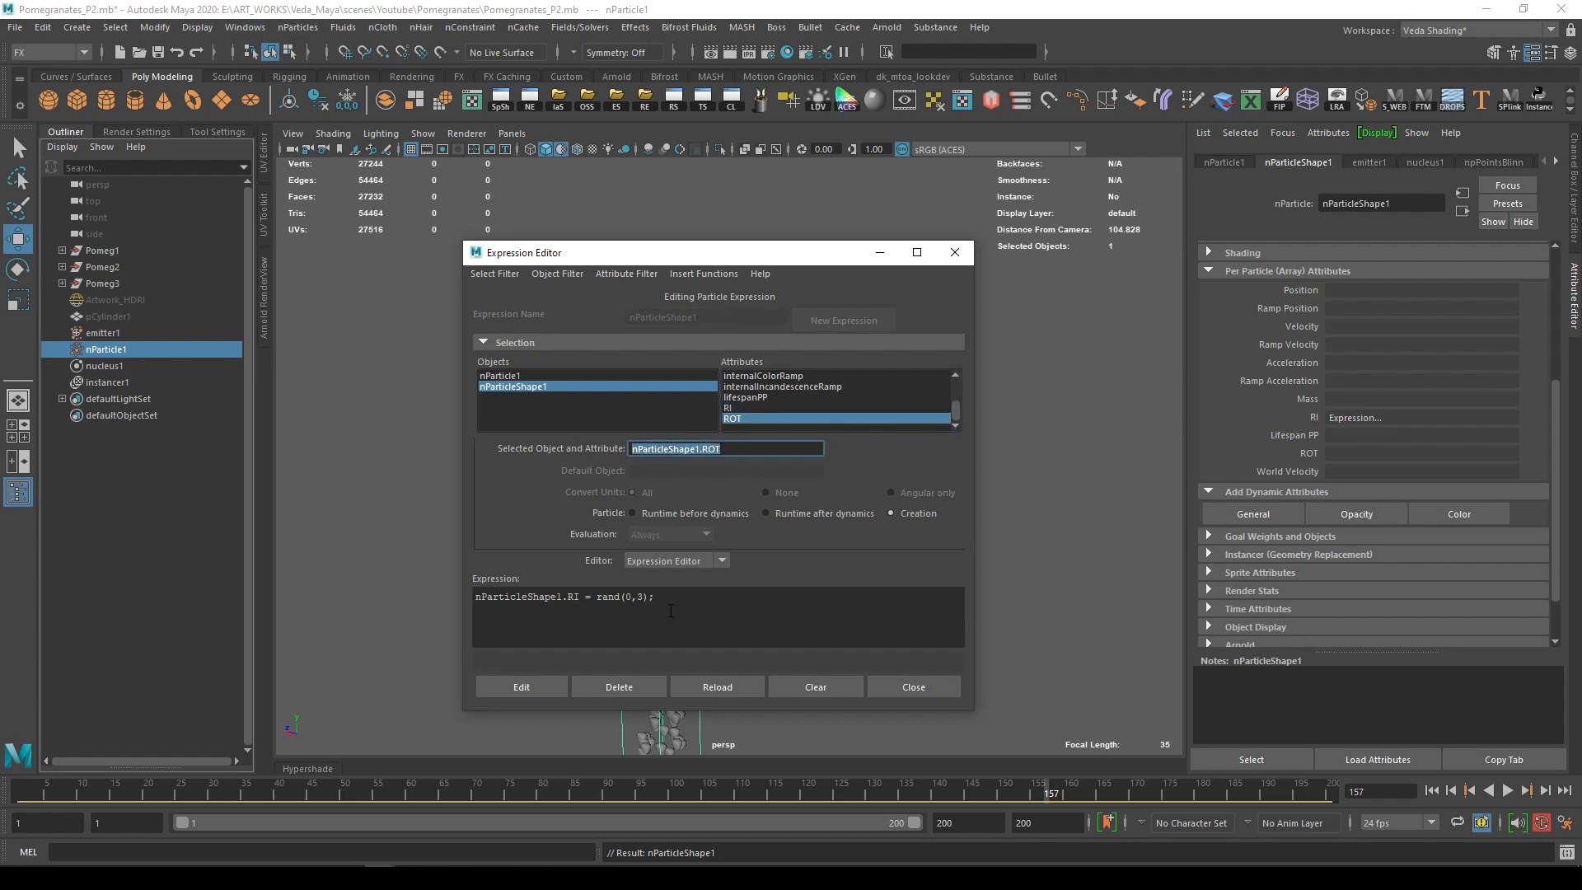
pyautogui.click(684, 598)
pyautogui.press('Return')
pyautogui.hotkey('ctrl', 'v')
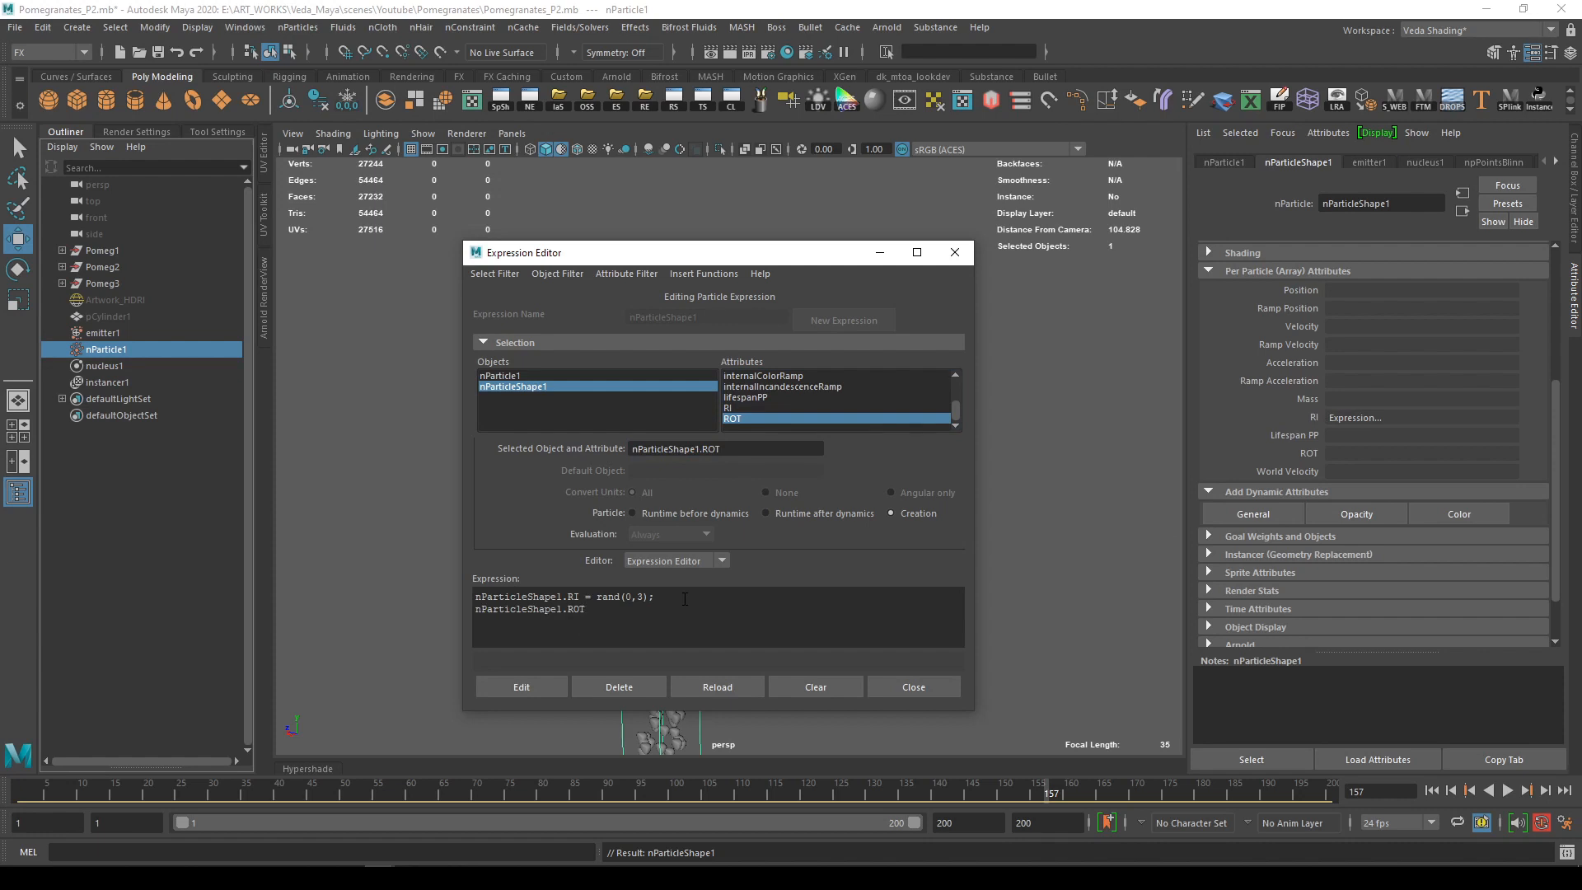
# Complete the ROT line with = <<rand(0,360),rand(0,360),rand(0,360)>>; and apply the edited expression, then minimize the expression window
pyautogui.write('= <<rand(')
pyautogui.hotkey('shift', 'Left')
pyautogui.hotkey('shift', 'Left')
pyautogui.hotkey('shift', 'Left')
pyautogui.hotkey('shift', 'Left')
pyautogui.hotkey('shift', 'Left')
pyautogui.hotkey('shift', 'Left')
pyautogui.hotkey('shift', 'Left')
pyautogui.hotkey('shift', 'Left')
pyautogui.hotkey('shift', 'Left')
pyautogui.hotkey('shift', 'Left')
pyautogui.hotkey('shift', 'Left')
pyautogui.hotkey('shift', 'Left')
pyautogui.hotkey('ctrl', 'c')
pyautogui.click(699, 608)
pyautogui.hotkey('ctrl', 'v')
pyautogui.hotkey('ctrl', 'v')
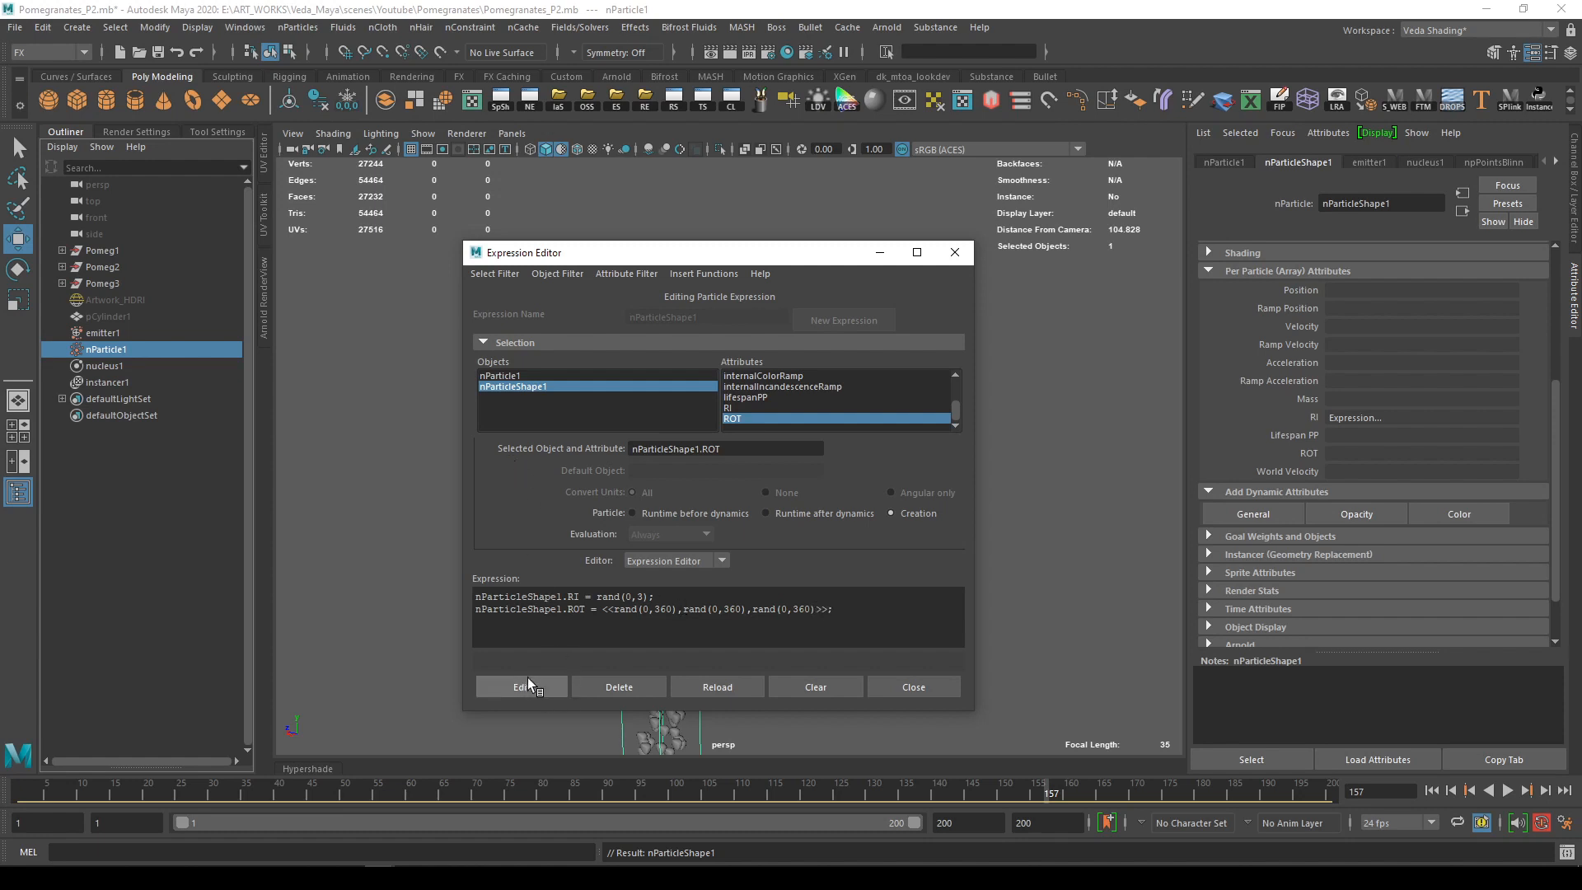
pyautogui.click(502, 679)
pyautogui.click(877, 253)
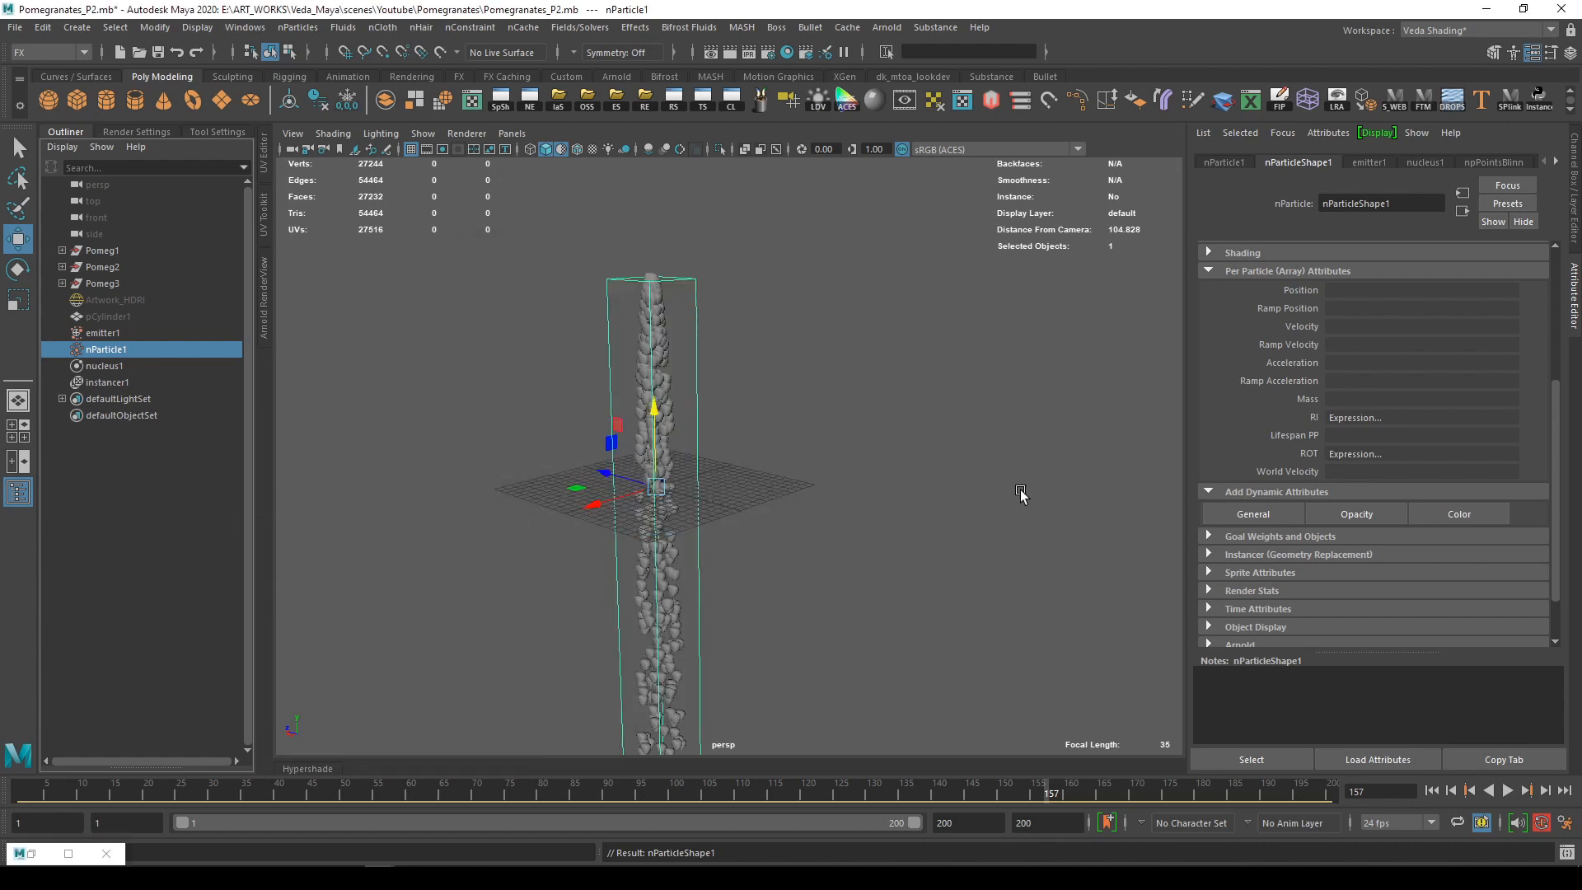
# Rewind to frame 1, play the simulation with the new expressions and stop it partway
pyautogui.click(1432, 790)
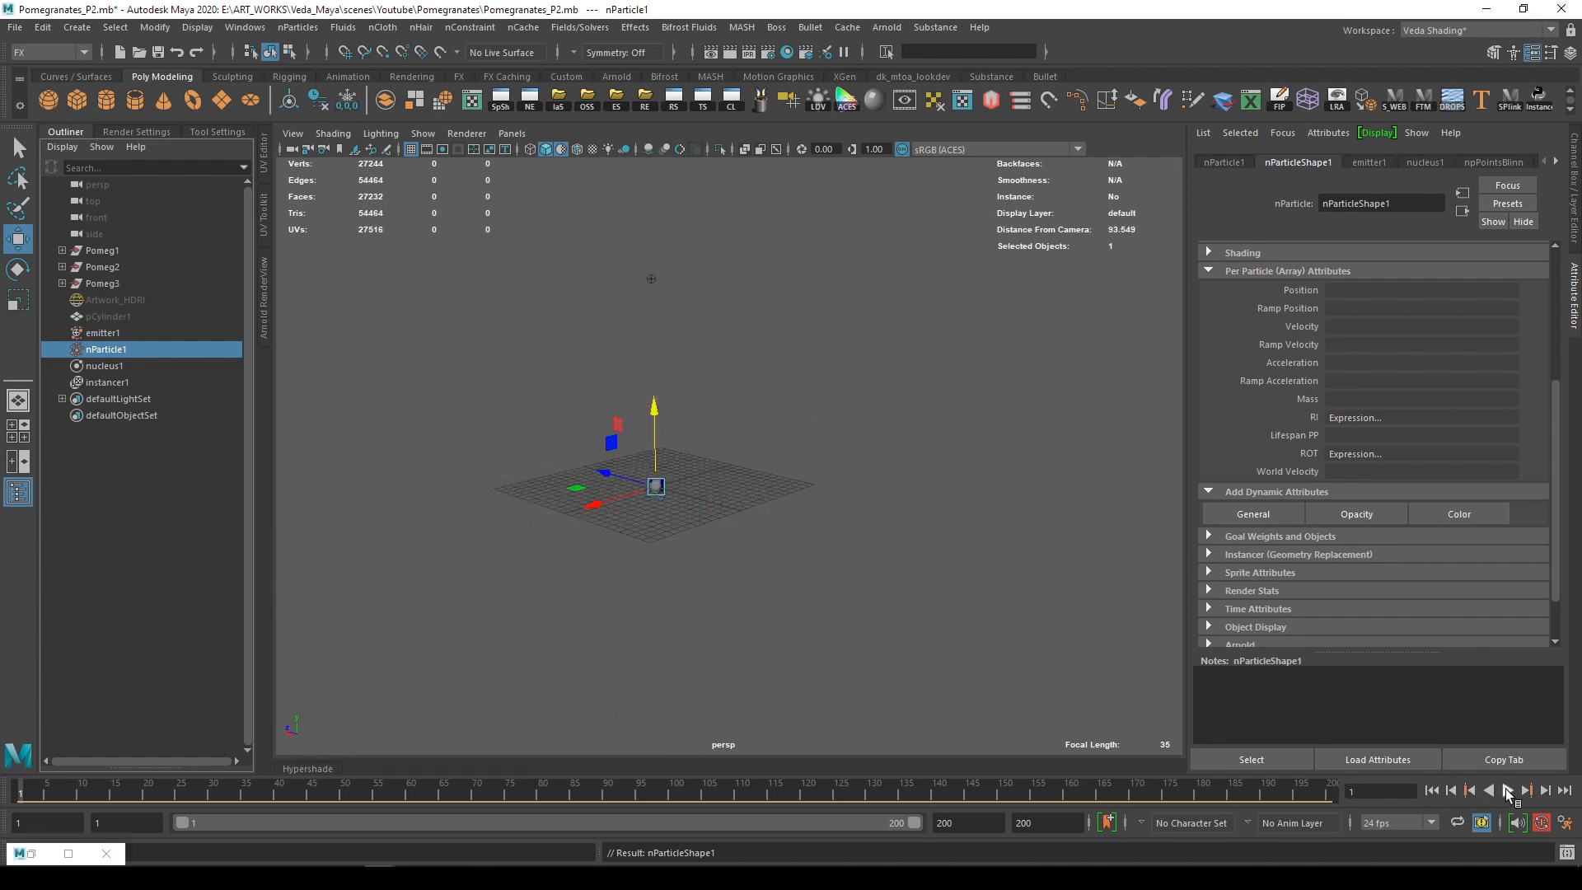
pyautogui.click(1507, 790)
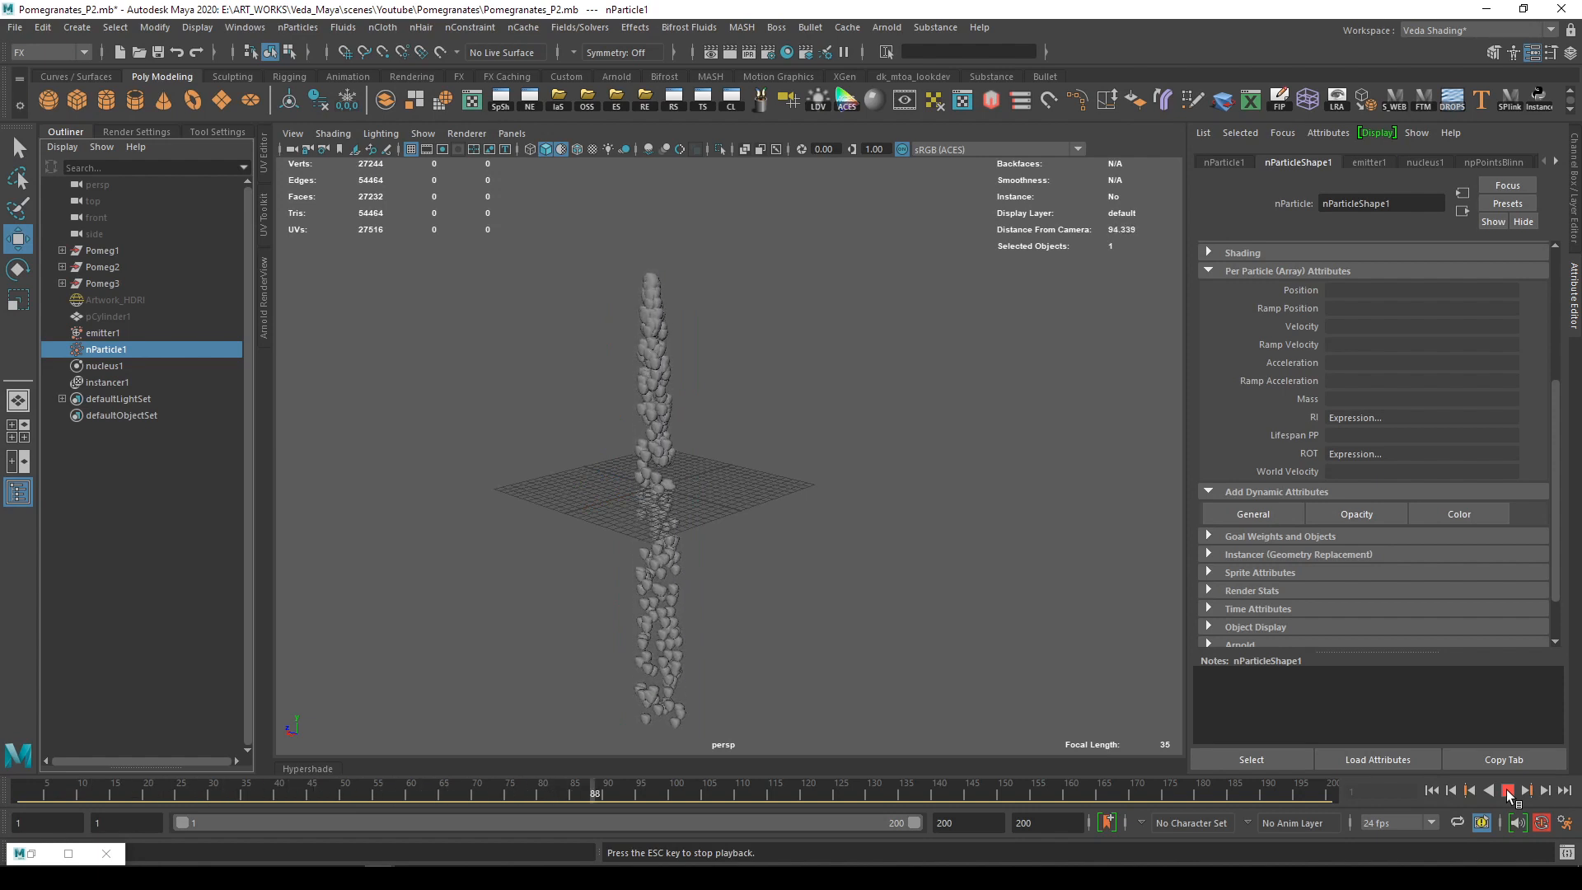
pyautogui.click(1507, 791)
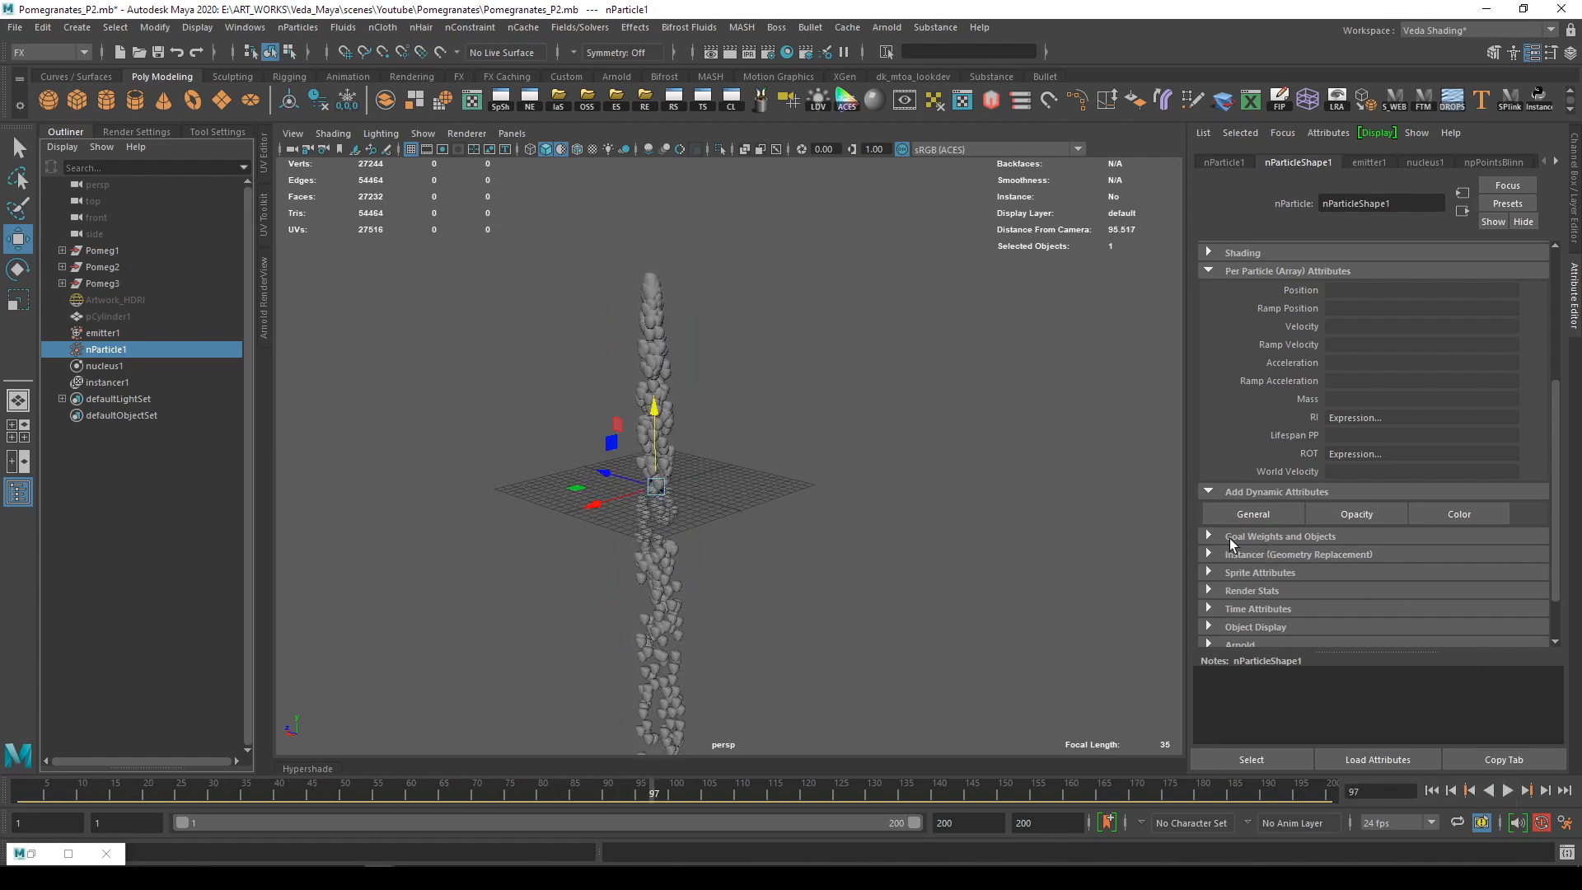
# Set the Object Index of instancer1 to RI in the nParticleShape1 instancer options
pyautogui.scroll(-2, 1229, 538)
pyautogui.click(1243, 493)
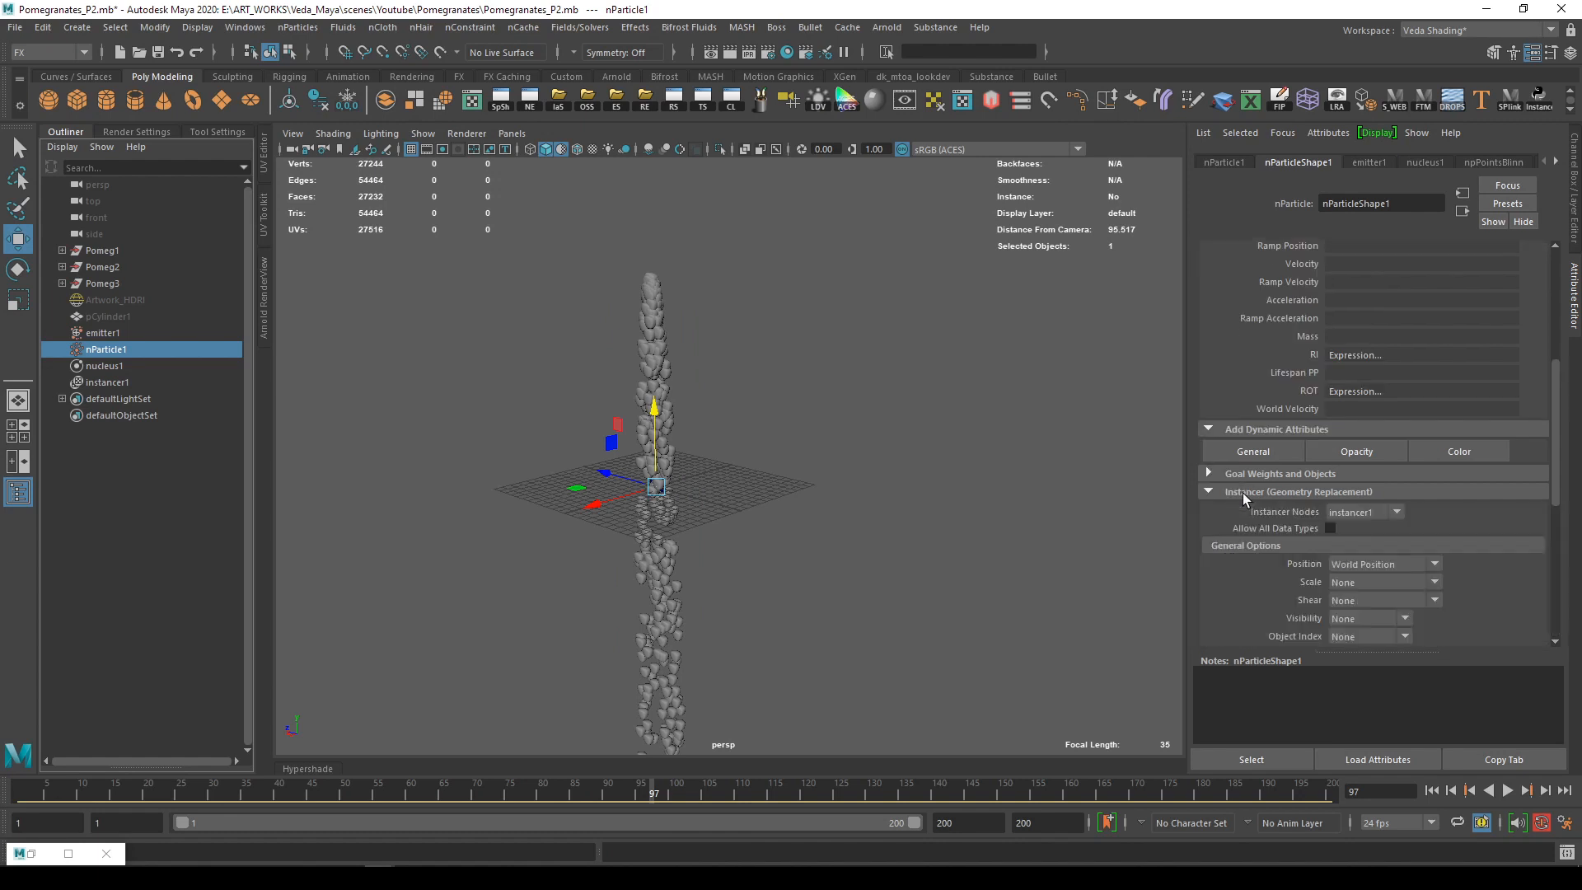
pyautogui.scroll(-3, 1242, 490)
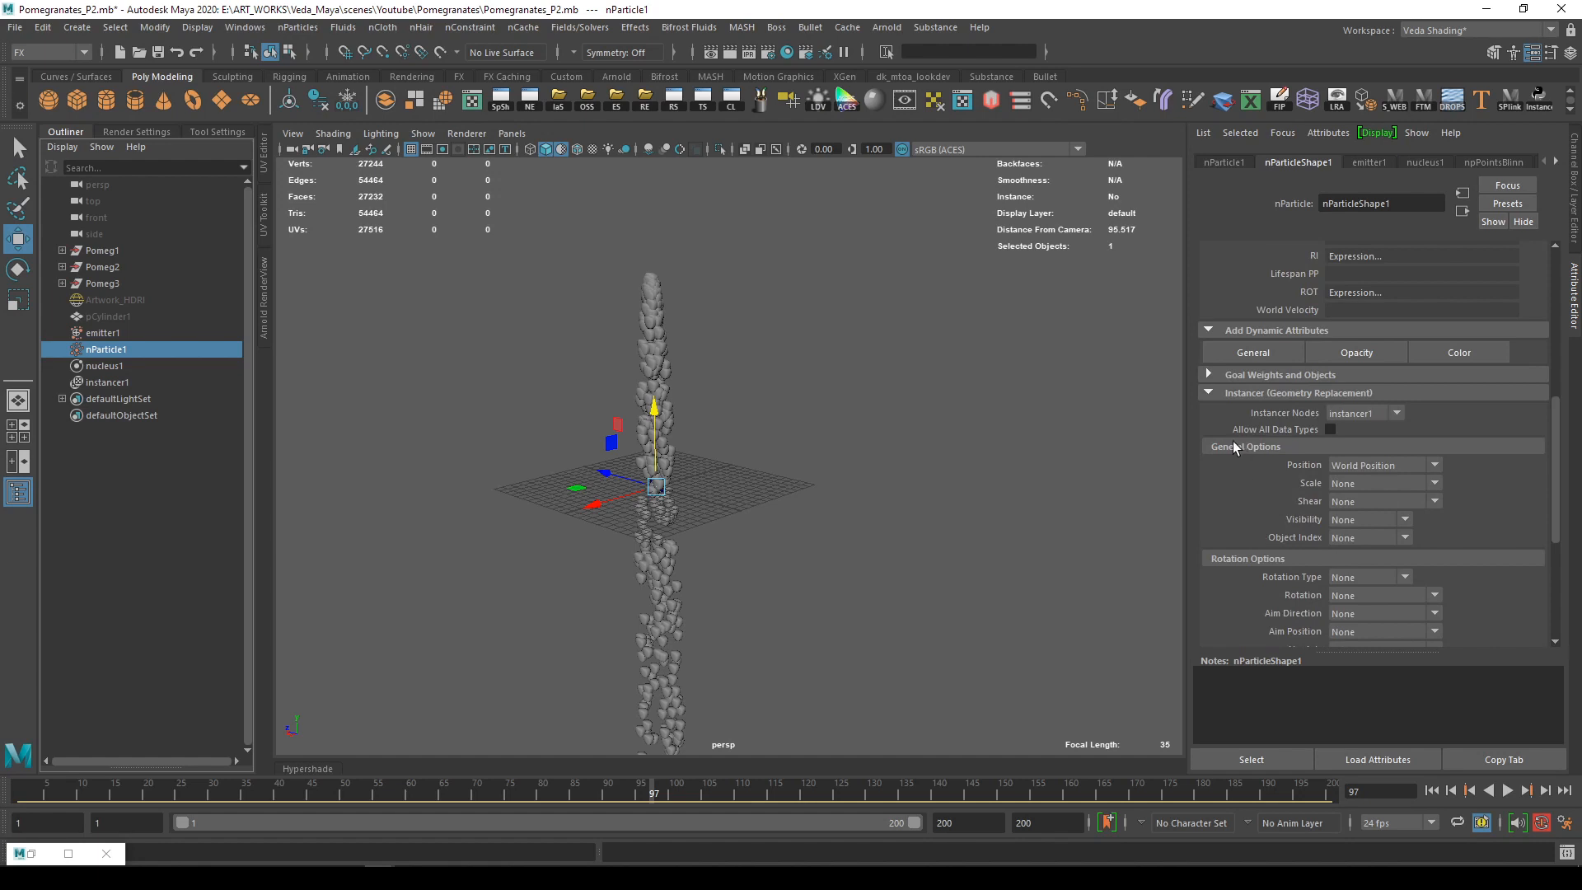
pyautogui.click(1361, 537)
pyautogui.click(1351, 654)
pyautogui.scroll(-4, 1269, 511)
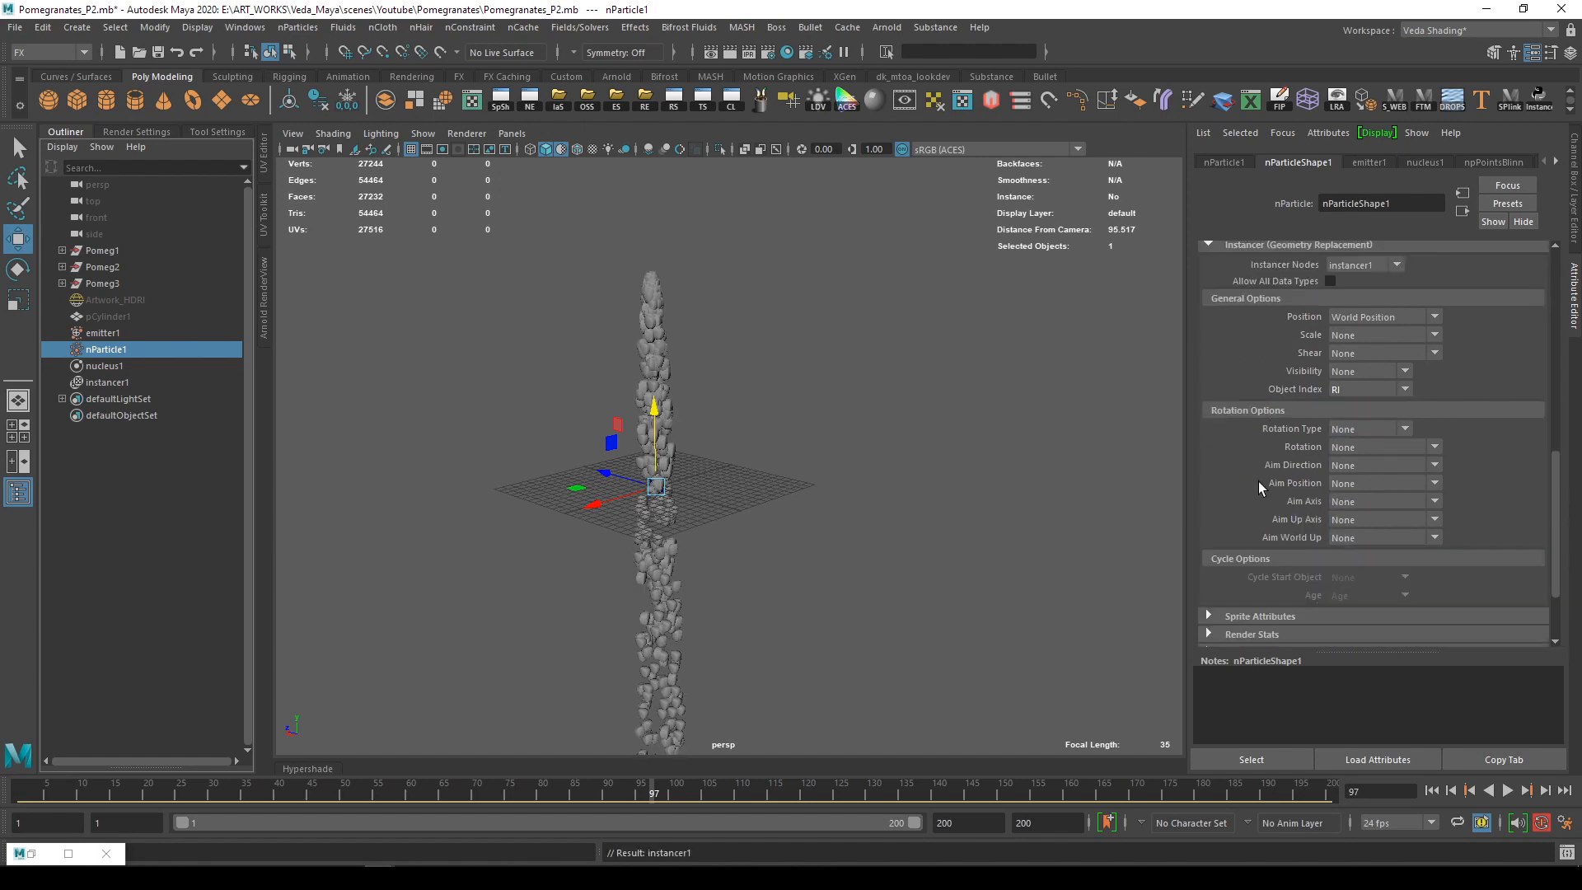
# Set the Rotation of instancer1 to ROT in the nParticleShape1 instancer rotation options, then deselect the particles
pyautogui.click(1365, 447)
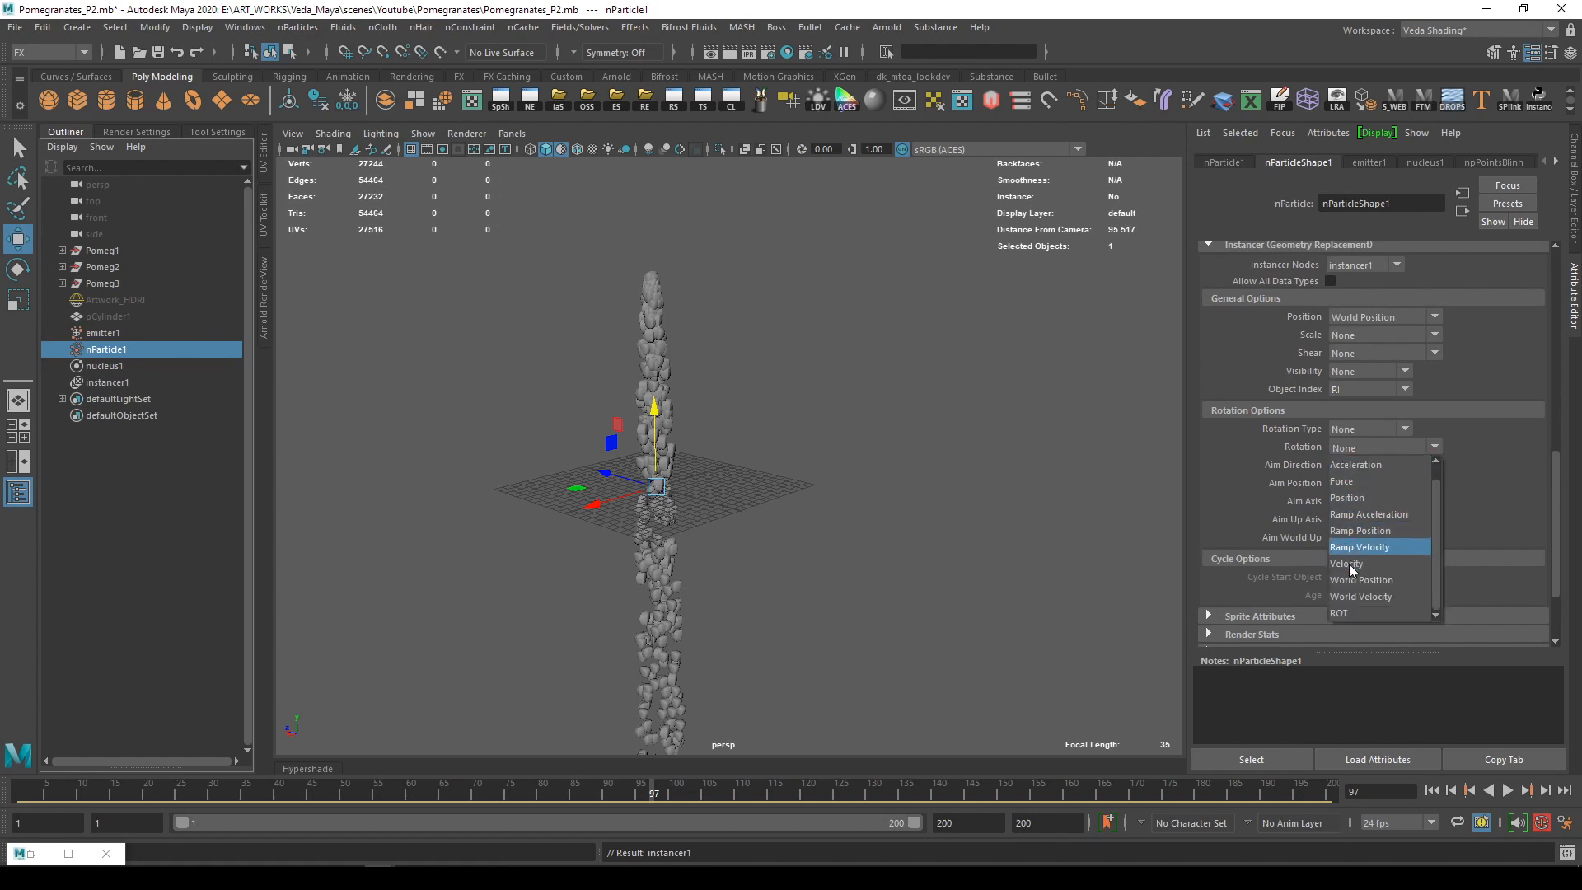
pyautogui.click(1341, 616)
pyautogui.click(864, 348)
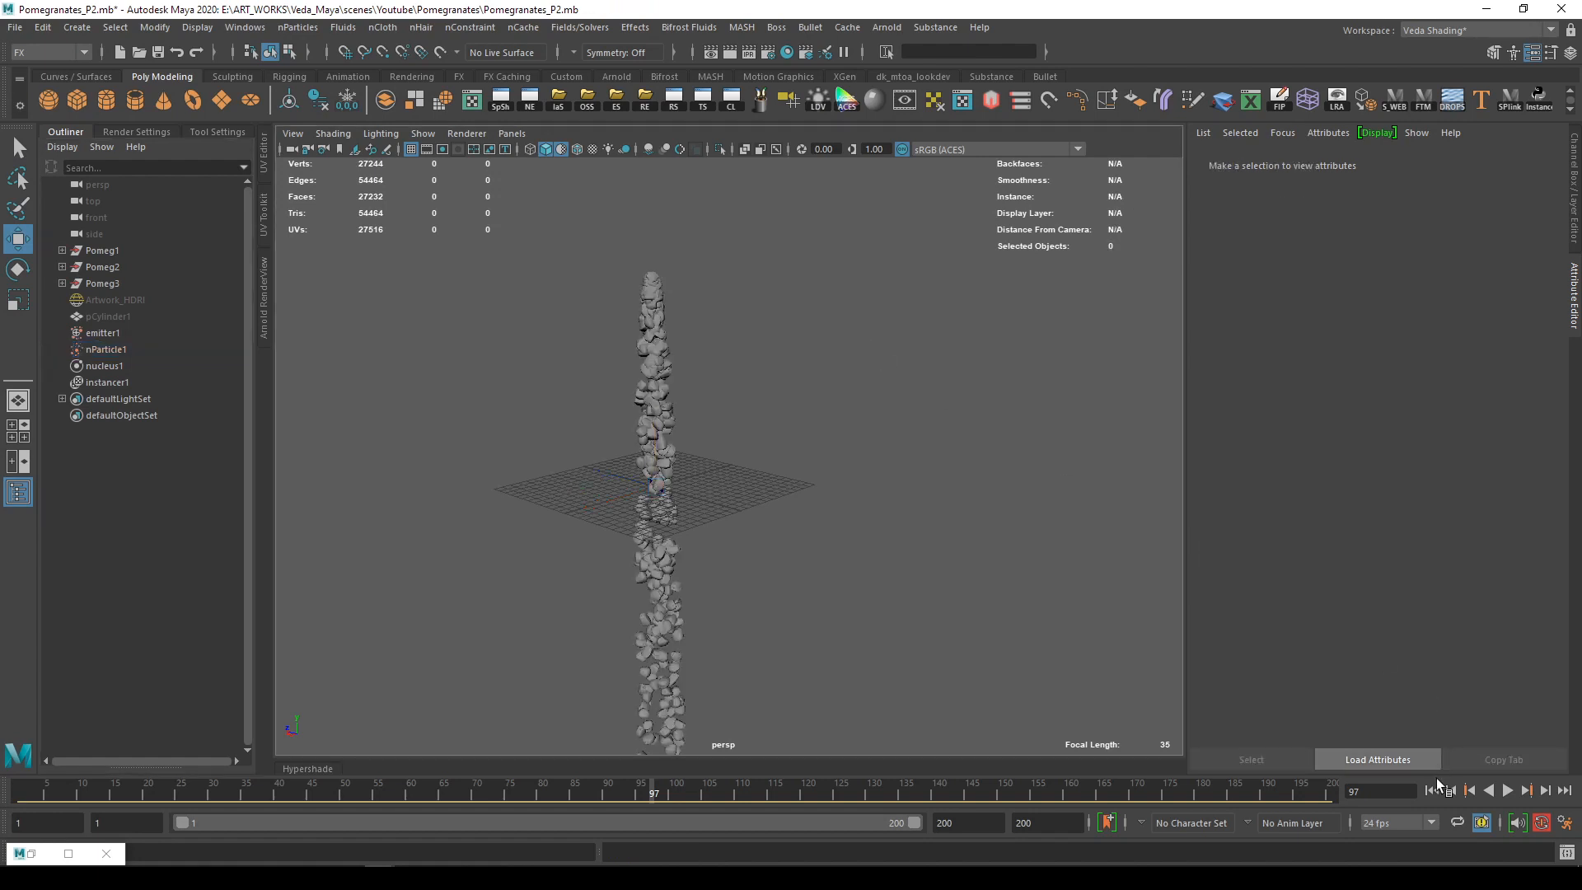
# Rewind to frame 1, play the simulation with the random rotation applied and stop it partway
pyautogui.click(1433, 791)
pyautogui.click(1507, 791)
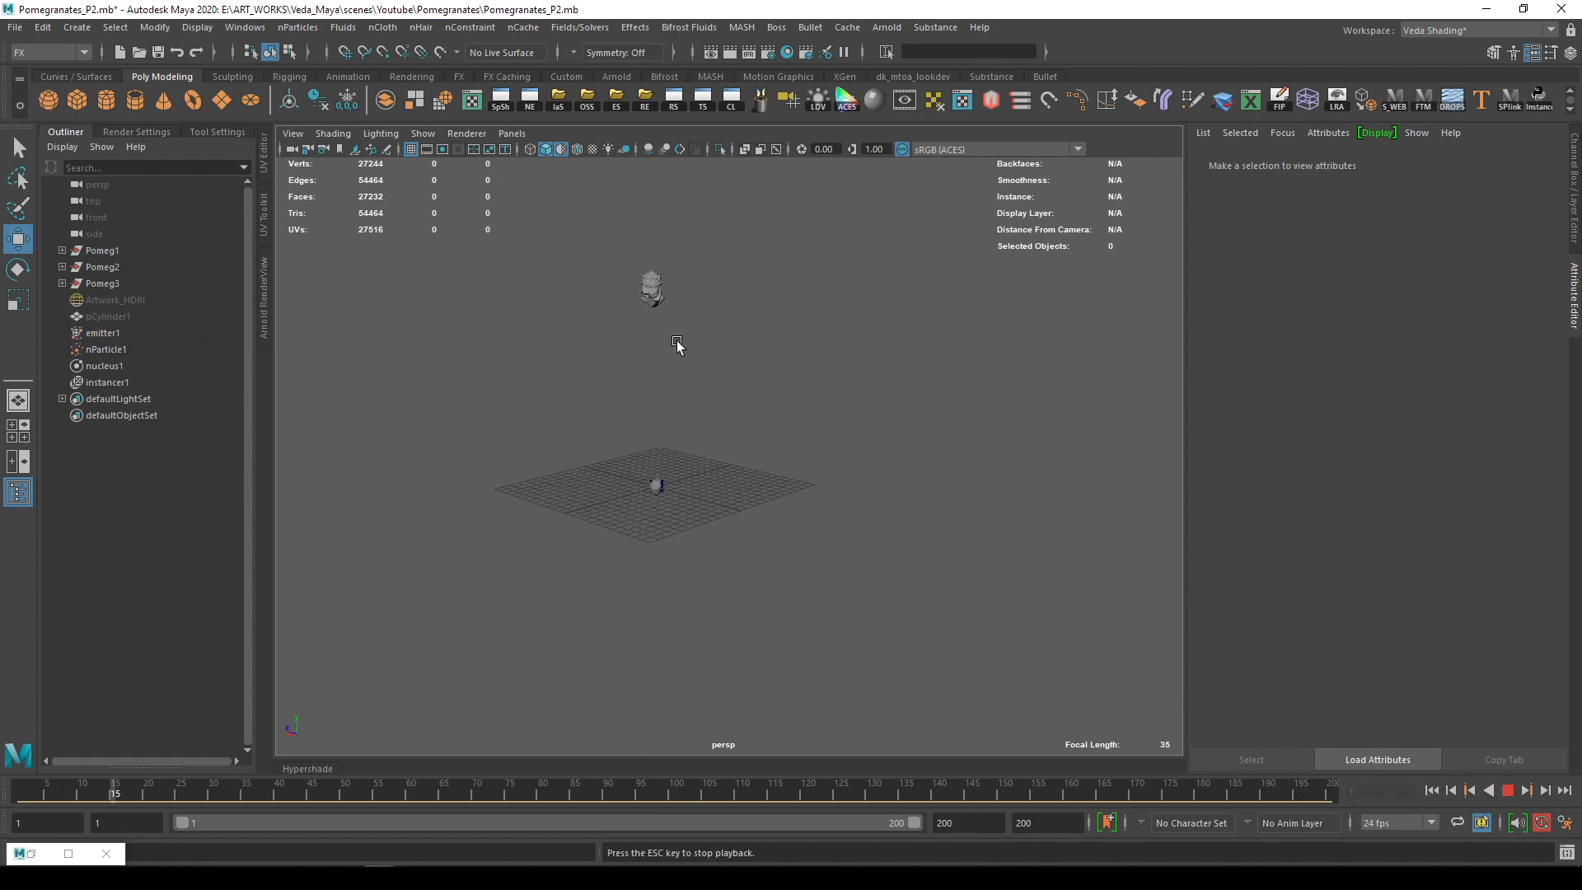
pyautogui.keyDown('alt'); pyautogui.moveTo(678, 343); pyautogui.dragTo(1006, 511, button='right'); pyautogui.keyUp('alt')
pyautogui.keyDown('alt'); pyautogui.moveTo(684, 408); pyautogui.dragTo(888, 625, button='middle'); pyautogui.keyUp('alt')
pyautogui.keyDown('alt'); pyautogui.moveTo(858, 526); pyautogui.dragTo(935, 521); pyautogui.keyUp('alt')
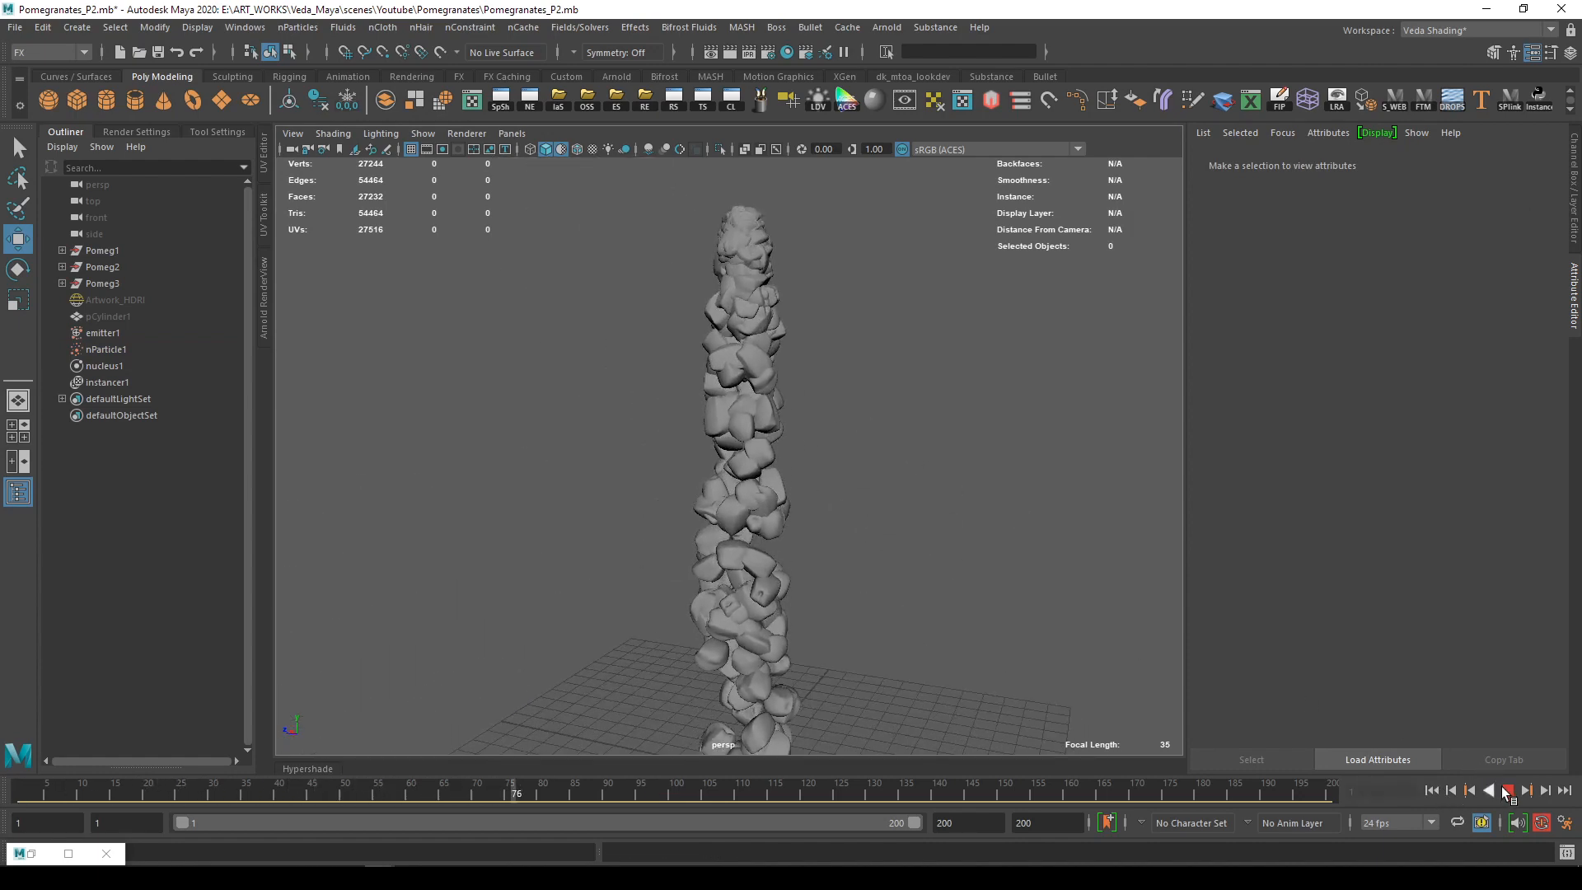
pyautogui.click(1506, 792)
# Examine the column of instanced seeds from several angles for rotation variety and overlapping between seeds
pyautogui.keyDown('alt'); pyautogui.moveTo(857, 519); pyautogui.dragTo(966, 587, button='right'); pyautogui.keyUp('alt')
pyautogui.keyDown('alt'); pyautogui.moveTo(870, 496); pyautogui.dragTo(777, 505); pyautogui.keyUp('alt')
pyautogui.keyDown('alt'); pyautogui.moveTo(777, 504); pyautogui.dragTo(730, 444, button='right'); pyautogui.keyUp('alt')
pyautogui.keyDown('alt'); pyautogui.moveTo(730, 444); pyautogui.dragTo(806, 556, button='middle'); pyautogui.keyUp('alt')
pyautogui.keyDown('alt'); pyautogui.moveTo(710, 405); pyautogui.dragTo(731, 448); pyautogui.keyUp('alt')
pyautogui.keyDown('alt'); pyautogui.moveTo(731, 448); pyautogui.dragTo(864, 520, button='right'); pyautogui.keyUp('alt')
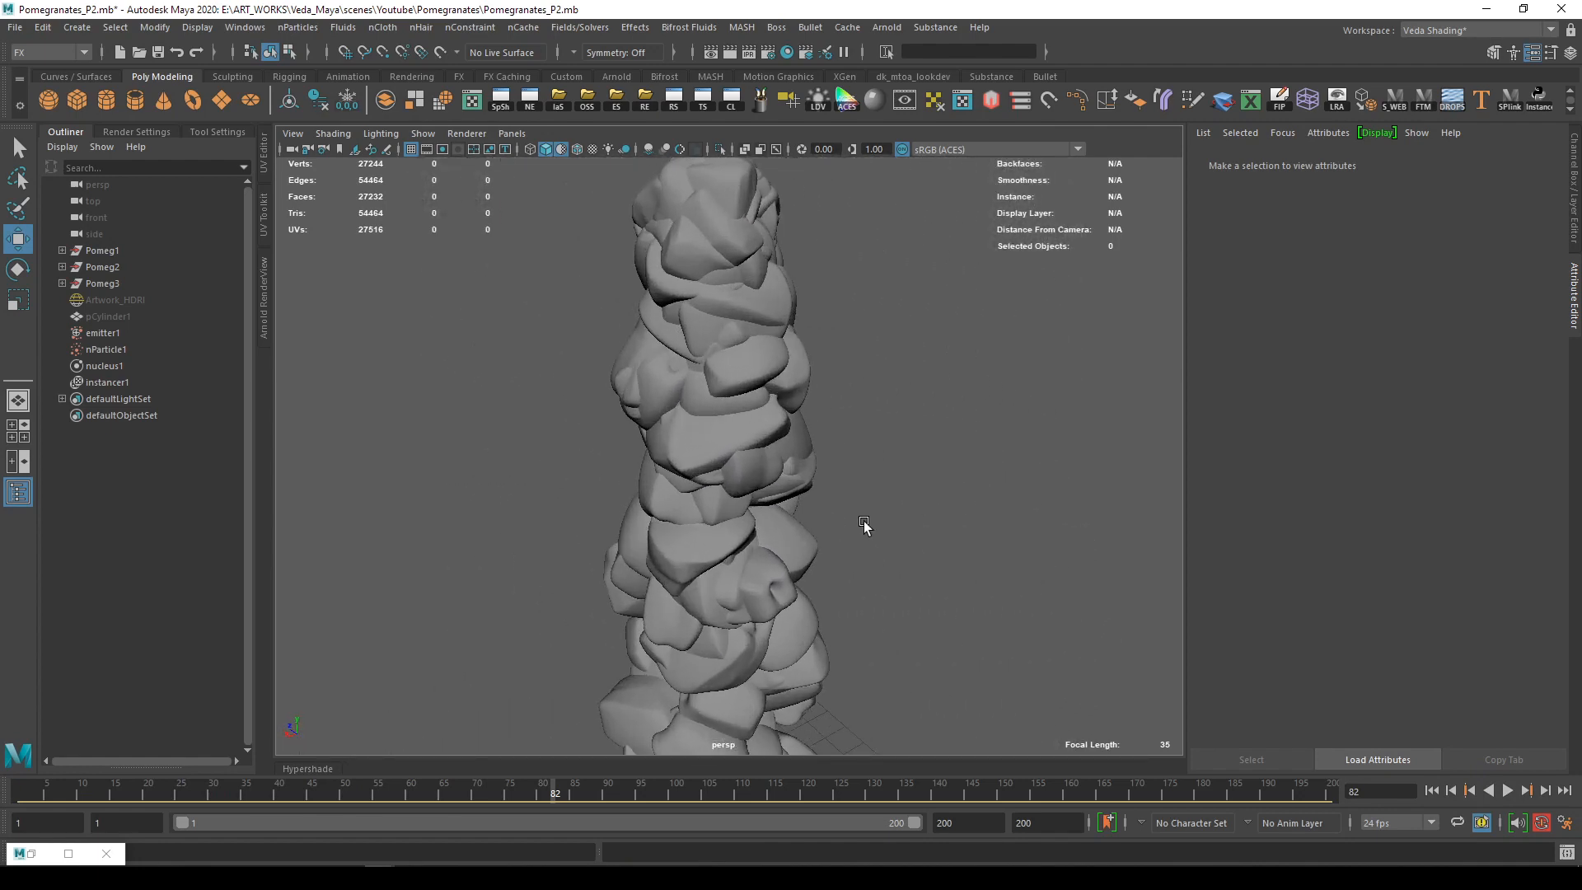
pyautogui.keyDown('alt'); pyautogui.moveTo(863, 521); pyautogui.dragTo(828, 476); pyautogui.keyUp('alt')
pyautogui.keyDown('alt'); pyautogui.moveTo(858, 487); pyautogui.dragTo(749, 483, button='right'); pyautogui.keyUp('alt')
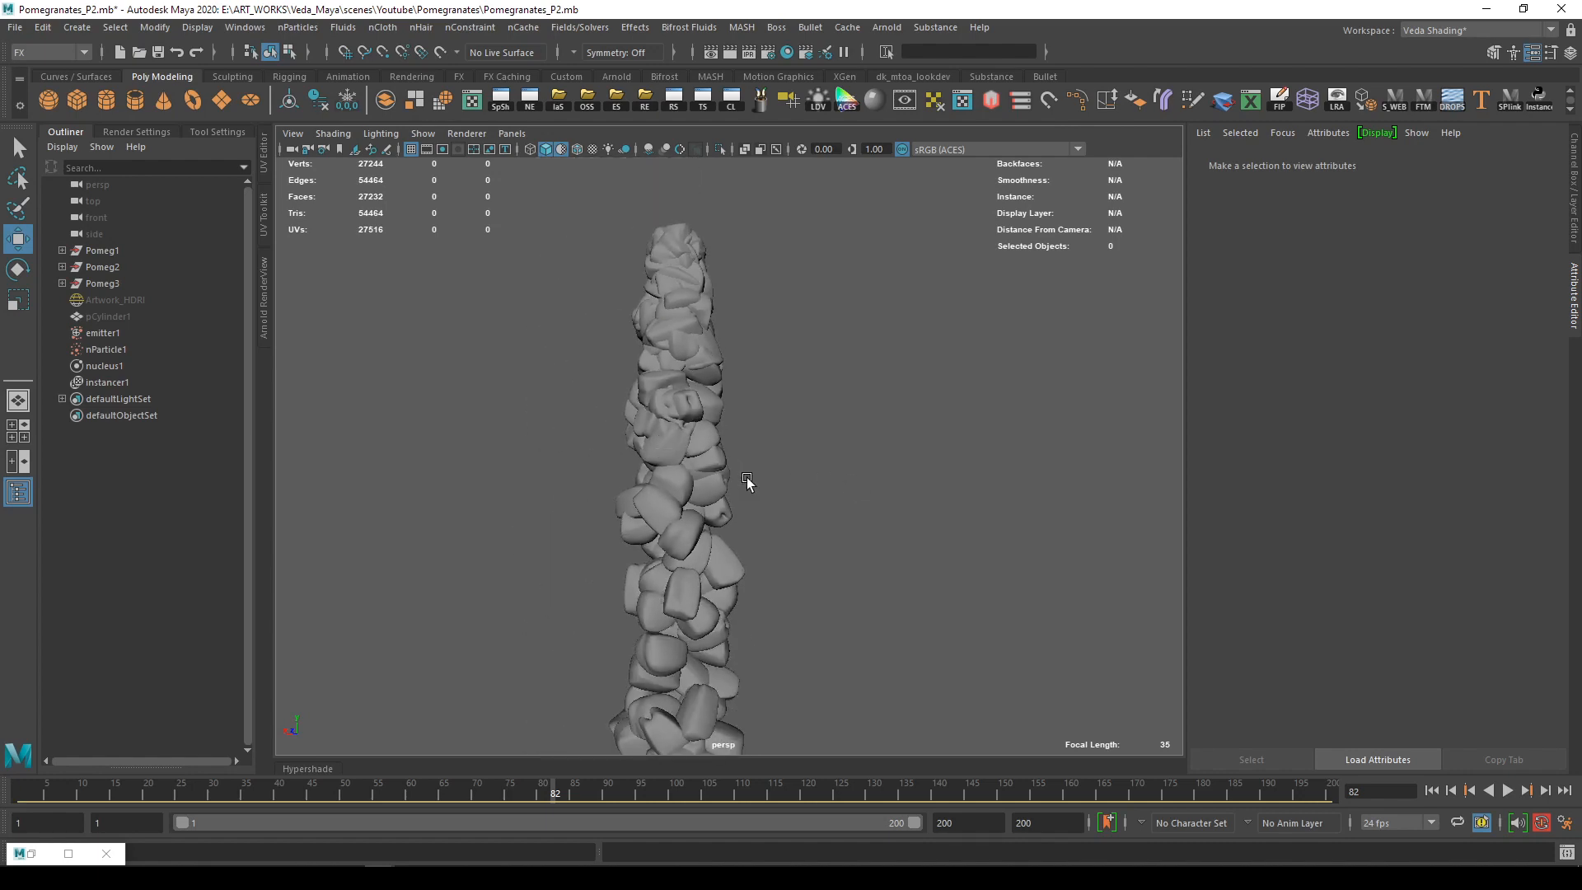
pyautogui.keyDown('alt'); pyautogui.moveTo(749, 484); pyautogui.dragTo(744, 437); pyautogui.keyUp('alt')
pyautogui.keyDown('alt'); pyautogui.moveTo(744, 436); pyautogui.dragTo(833, 462, button='right'); pyautogui.keyUp('alt')
pyautogui.keyDown('alt'); pyautogui.moveTo(833, 462); pyautogui.dragTo(799, 391); pyautogui.keyUp('alt')
pyautogui.keyDown('alt'); pyautogui.moveTo(799, 390); pyautogui.dragTo(726, 367, button='right'); pyautogui.keyUp('alt')
pyautogui.keyDown('alt'); pyautogui.moveTo(725, 367); pyautogui.dragTo(793, 275, button='middle'); pyautogui.keyUp('alt')
pyautogui.keyDown('alt'); pyautogui.moveTo(793, 275); pyautogui.dragTo(725, 284, button='right'); pyautogui.keyUp('alt')
pyautogui.keyDown('alt'); pyautogui.moveTo(791, 351); pyautogui.dragTo(809, 390); pyautogui.keyUp('alt')
# At frame 1, enable Self Collide on nParticleShape1, with Solver Display set to Collision Thickness and Self Collide Width Scale set to 2
pyautogui.click(1432, 790)
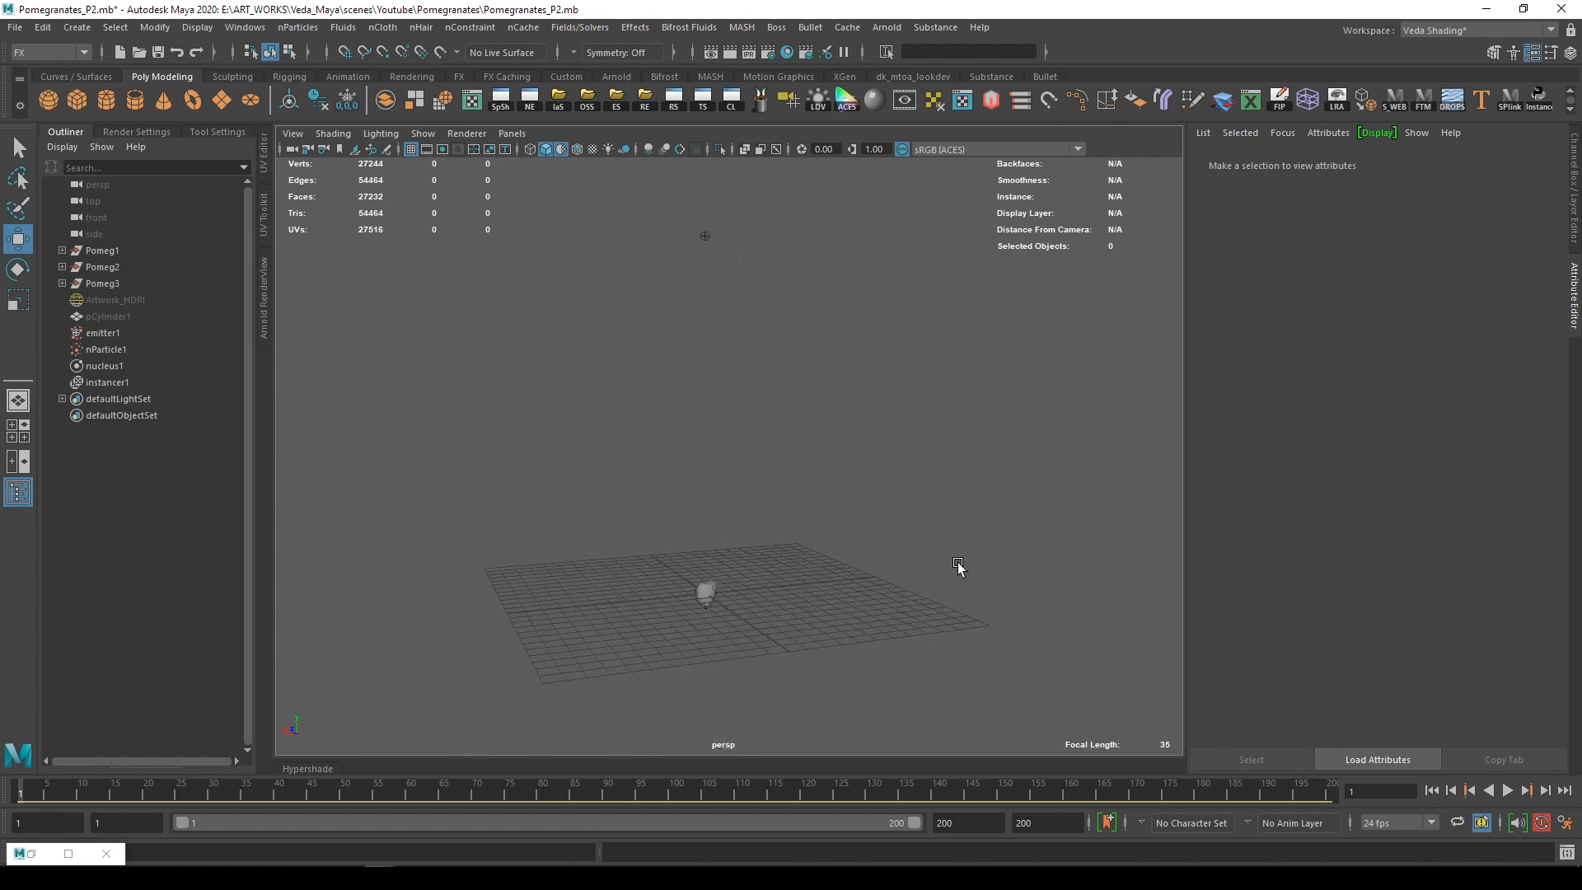
pyautogui.click(100, 352)
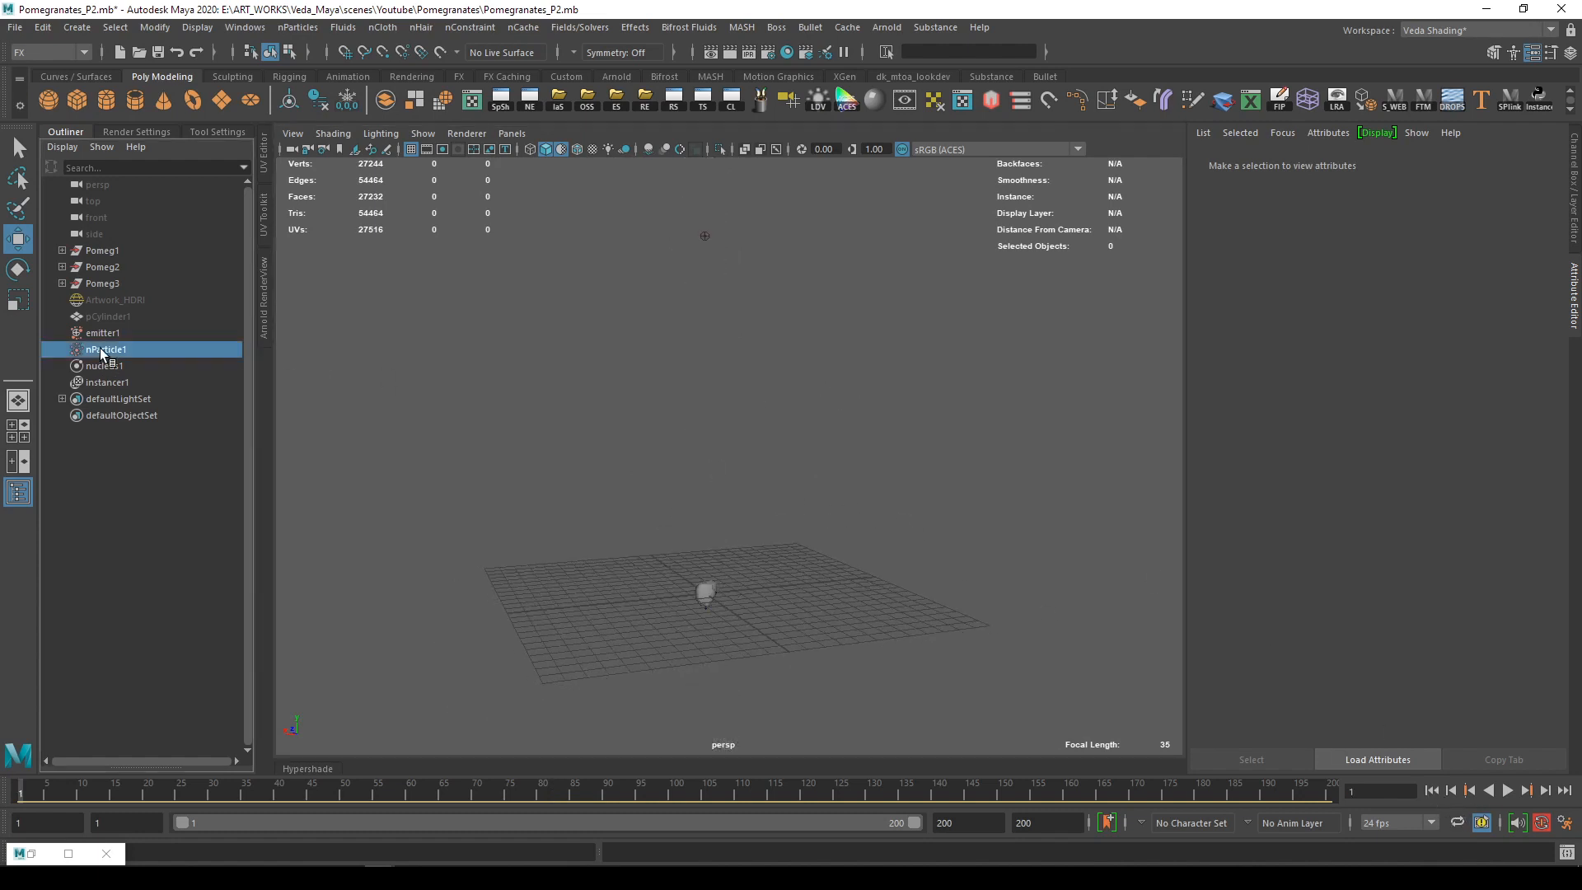
pyautogui.scroll(5, 1285, 297)
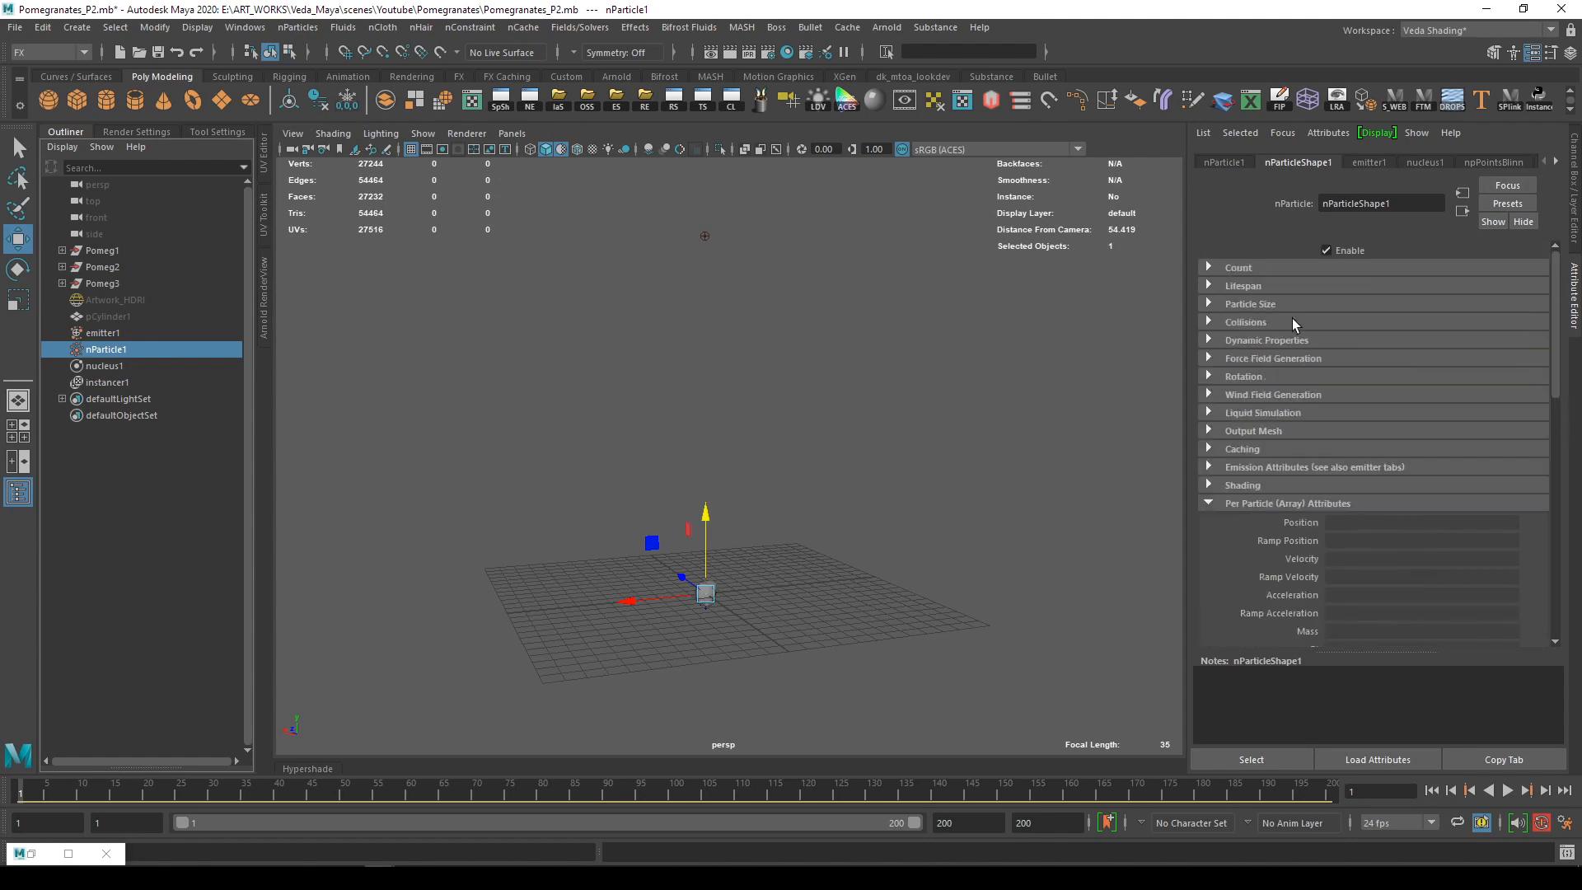
pyautogui.click(1246, 323)
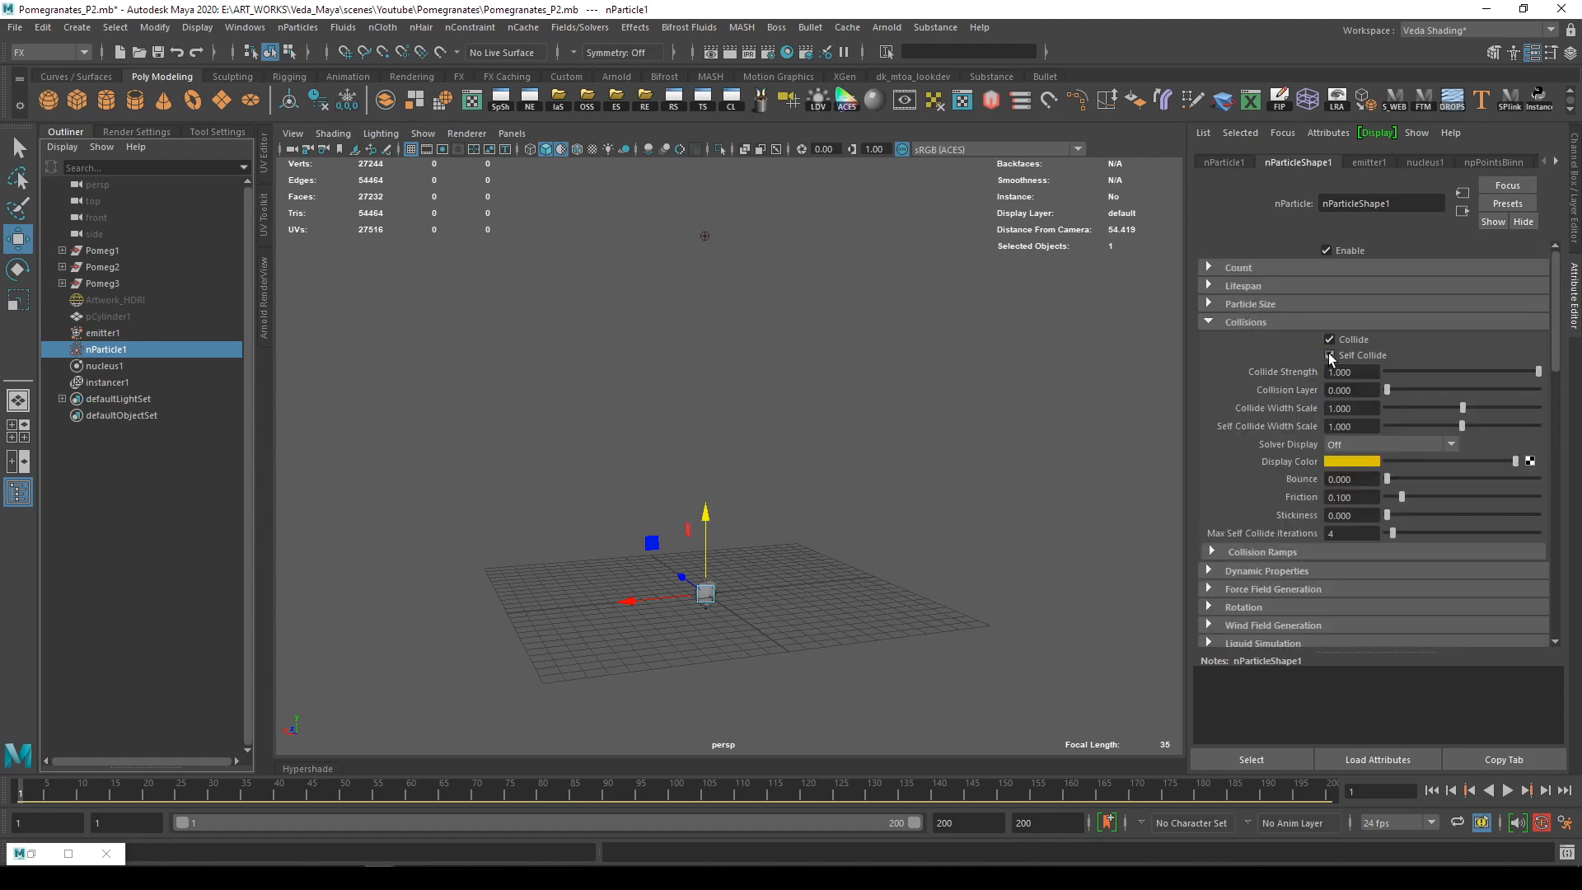
pyautogui.click(1346, 446)
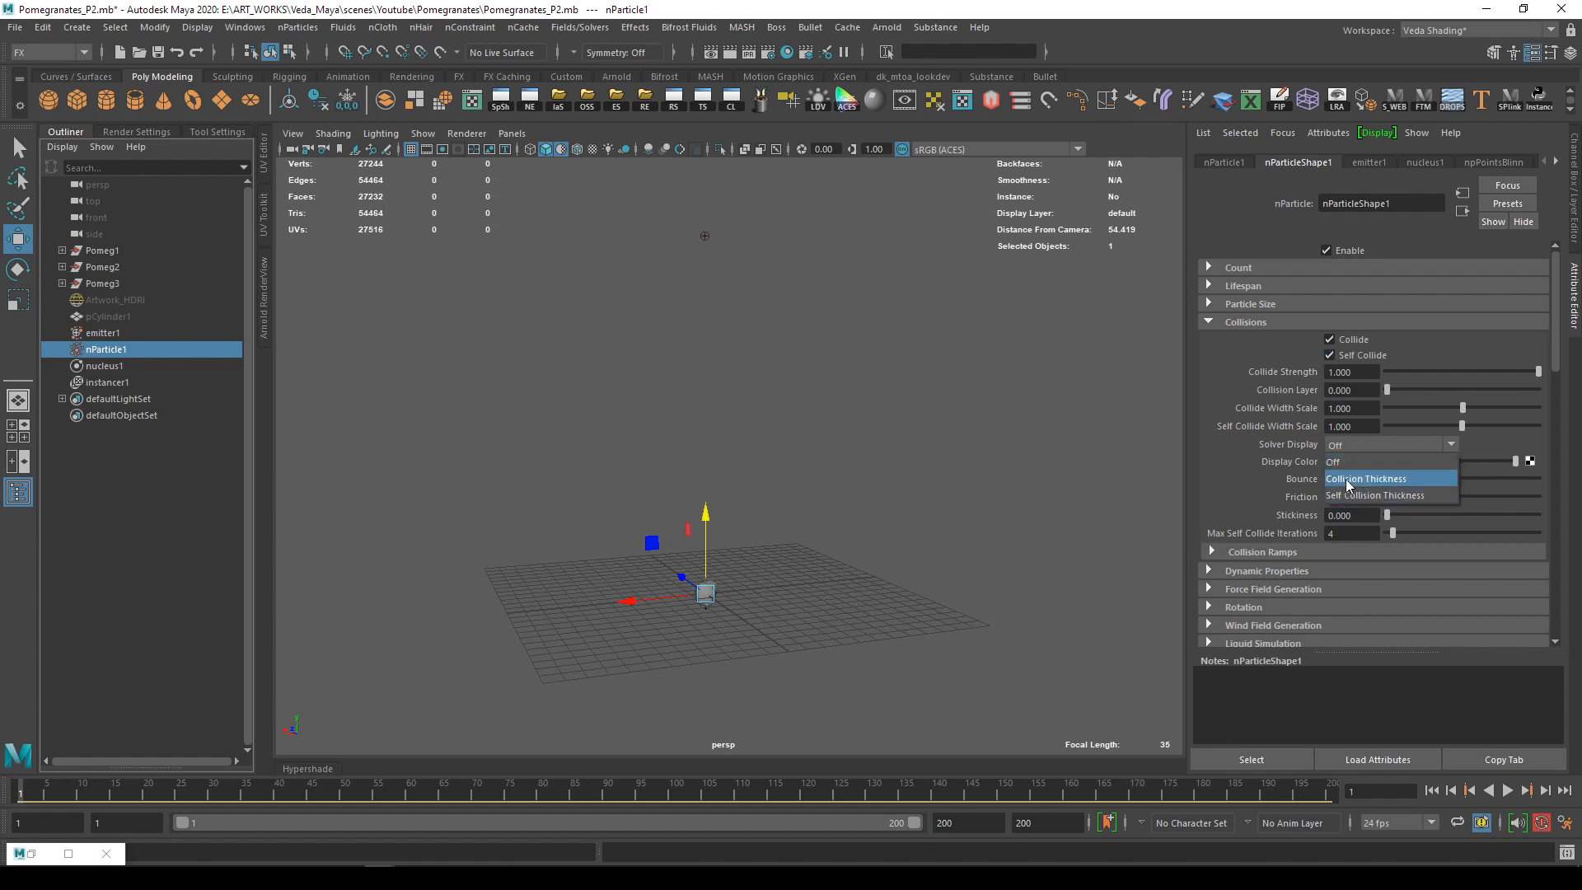
pyautogui.click(1341, 477)
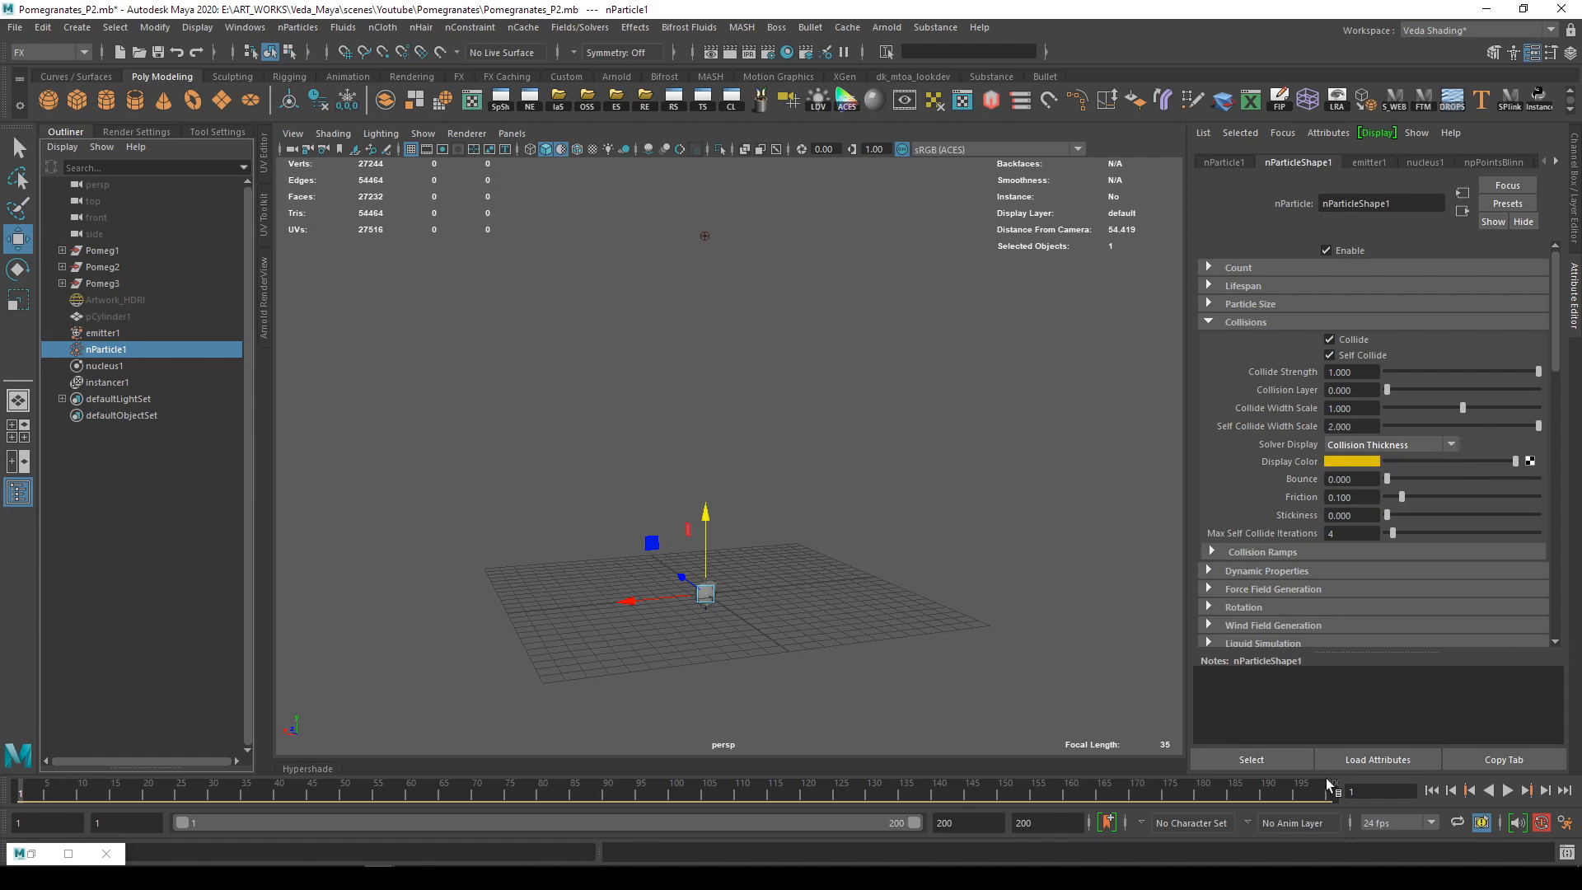
# Test-play the self-colliding seeds, set the Self Collide Width Scale to 5 and replay from frame 1
pyautogui.click(1508, 790)
pyautogui.click(1508, 790)
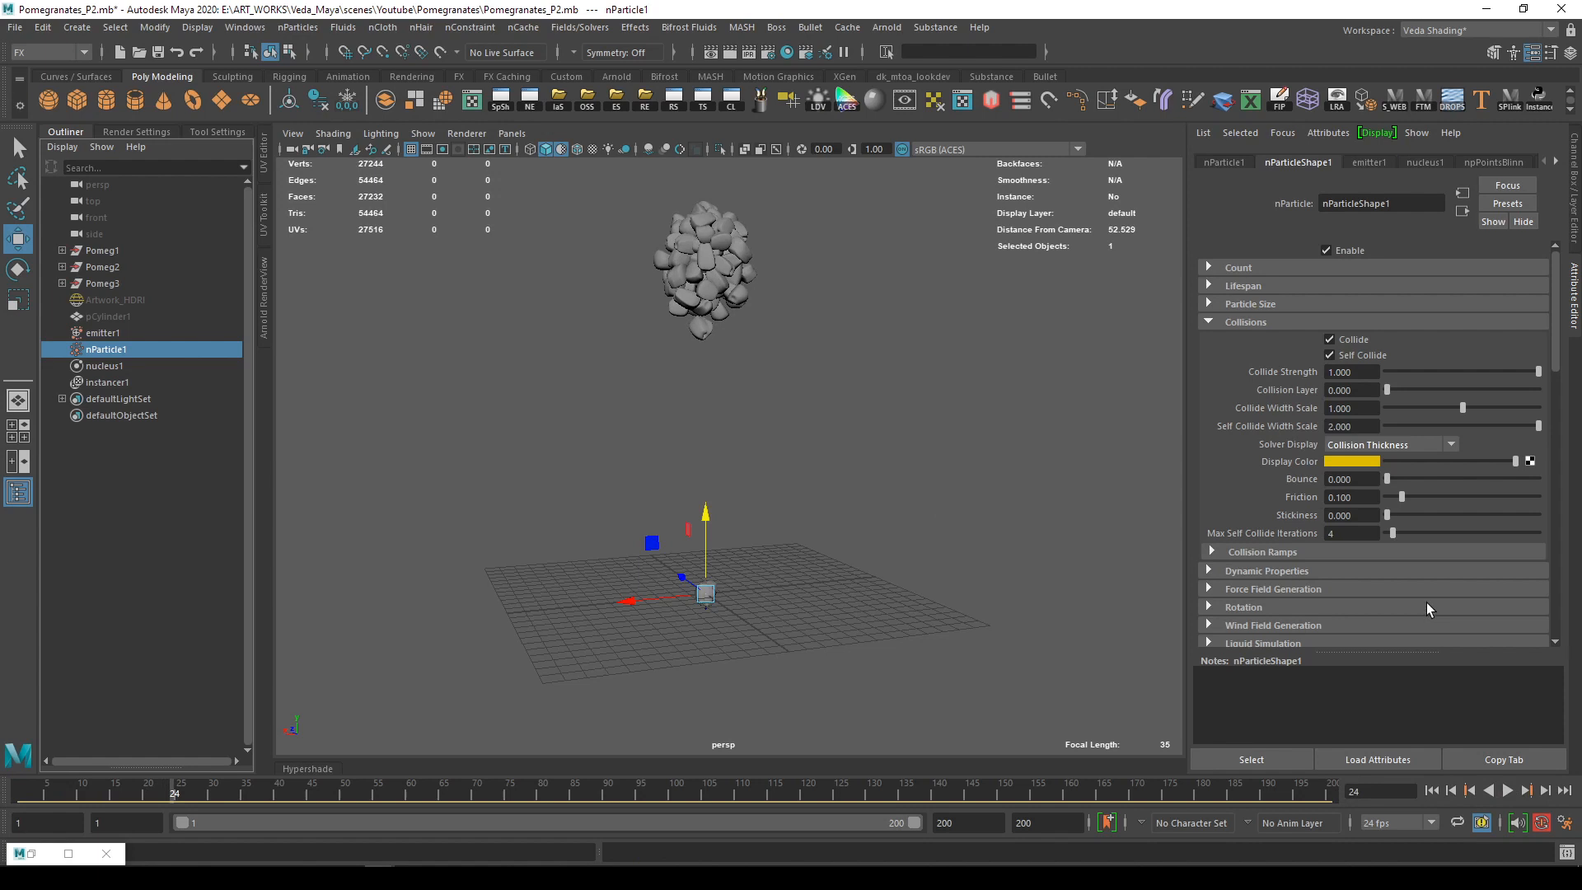
pyautogui.click(1347, 423)
pyautogui.write('5')
pyautogui.press('Return')
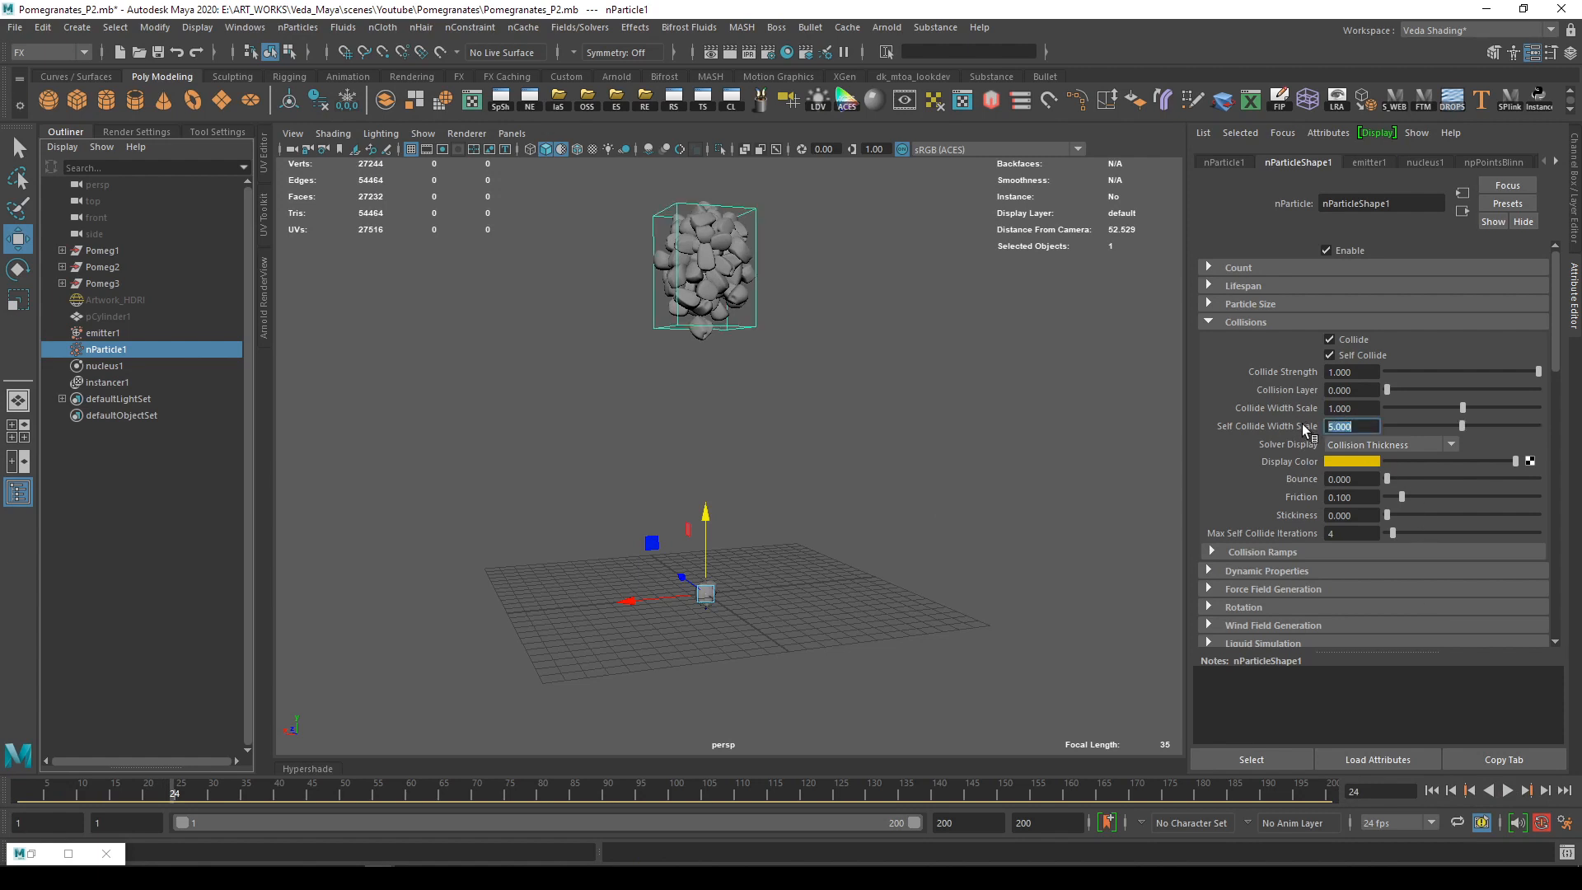
pyautogui.click(1432, 791)
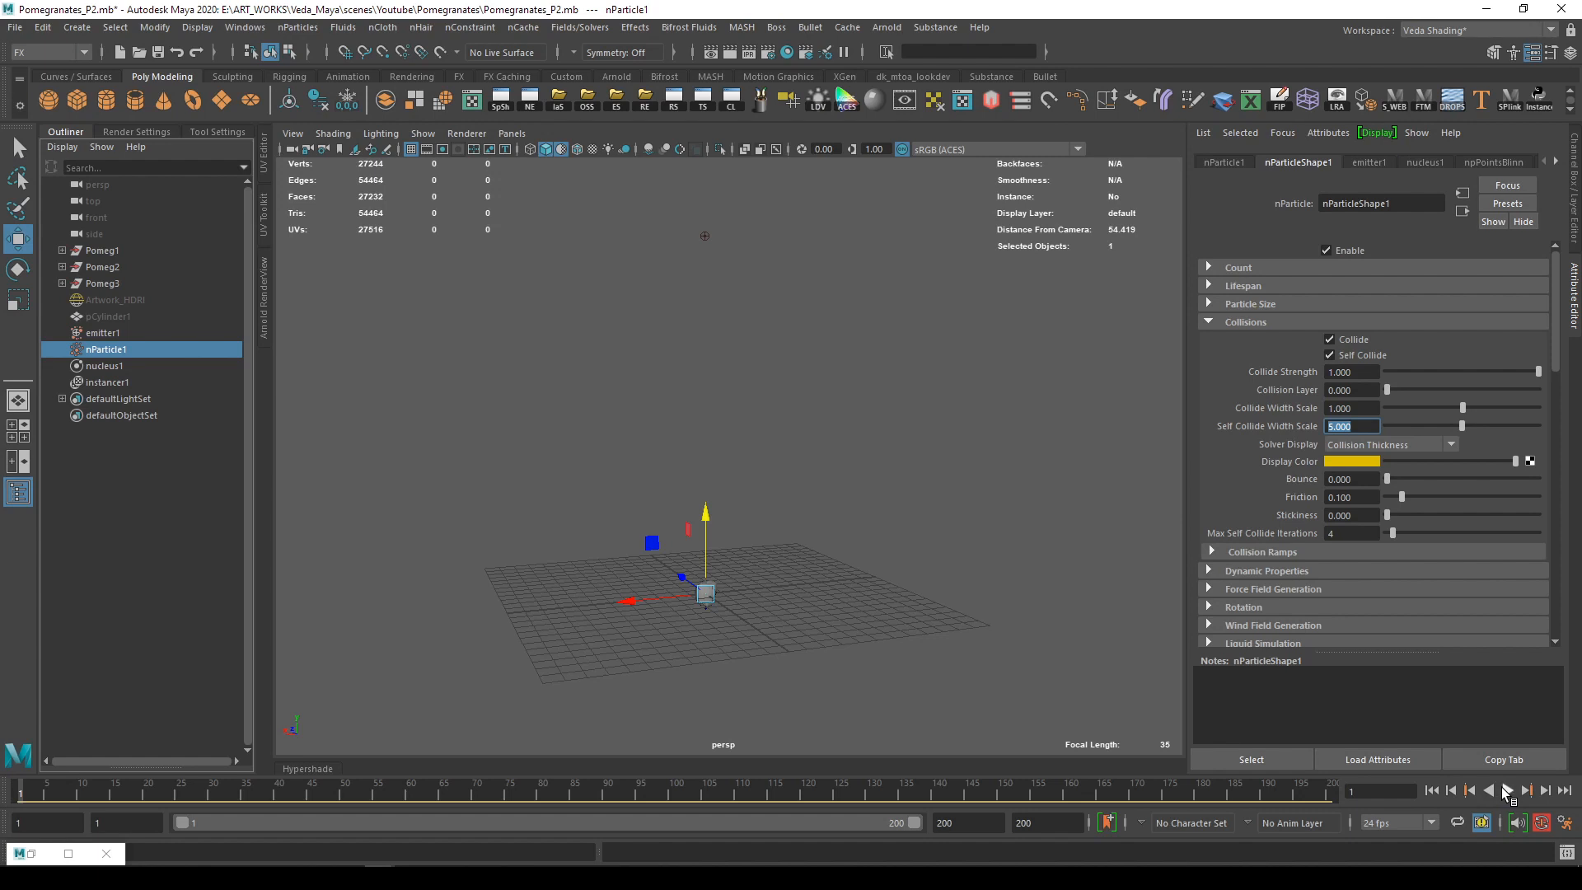
pyautogui.click(1507, 791)
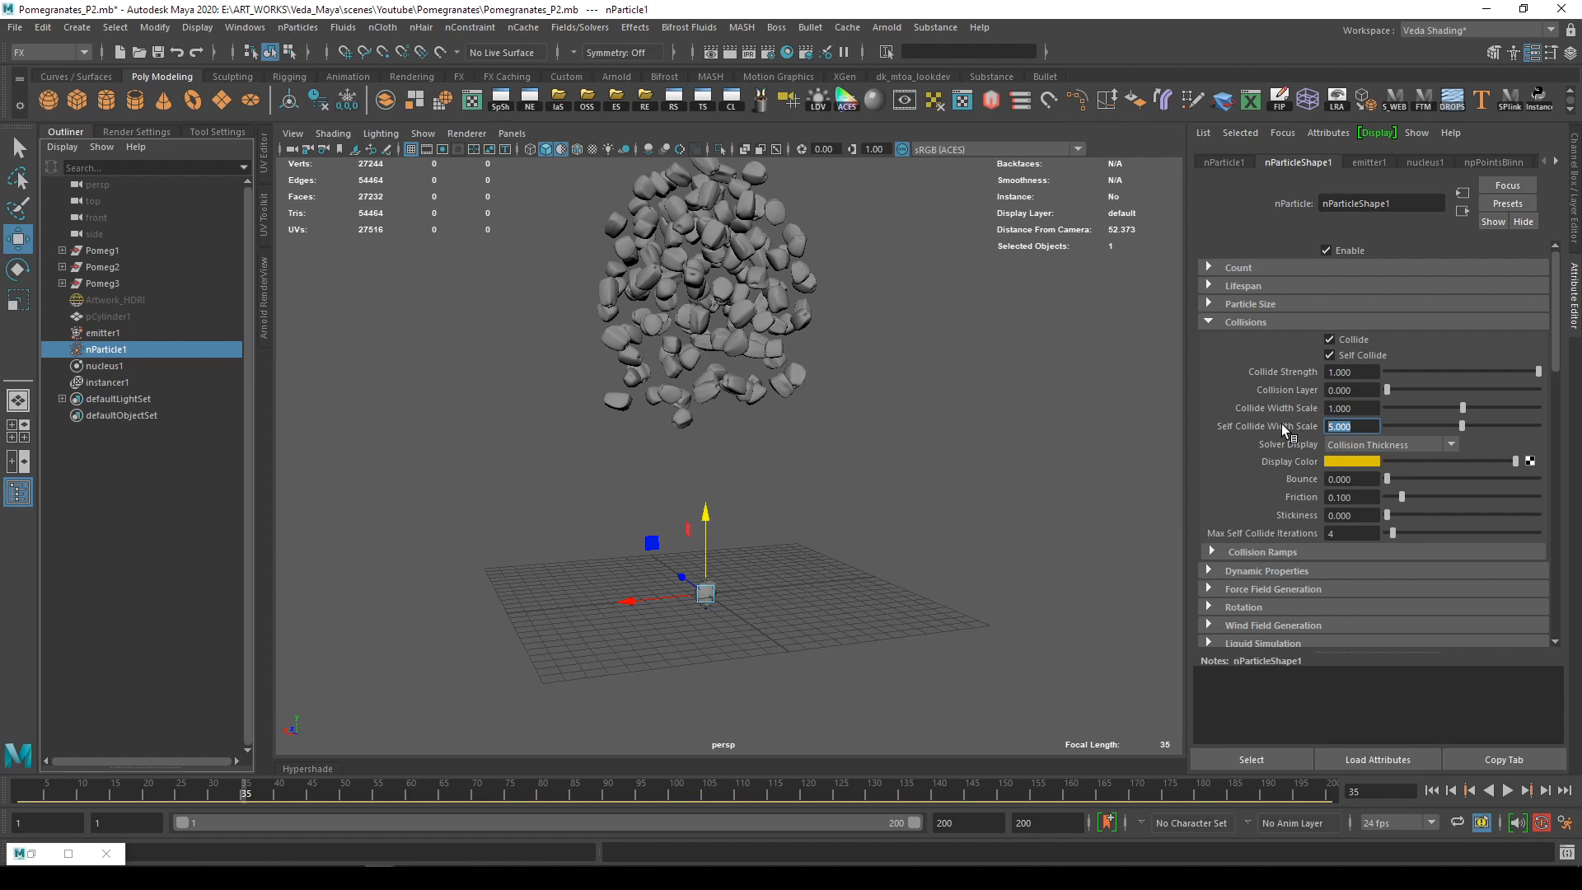
# Set the Self Collide Width Scale of nParticleShape1 to 3 and deselect the particles
pyautogui.press('Return')
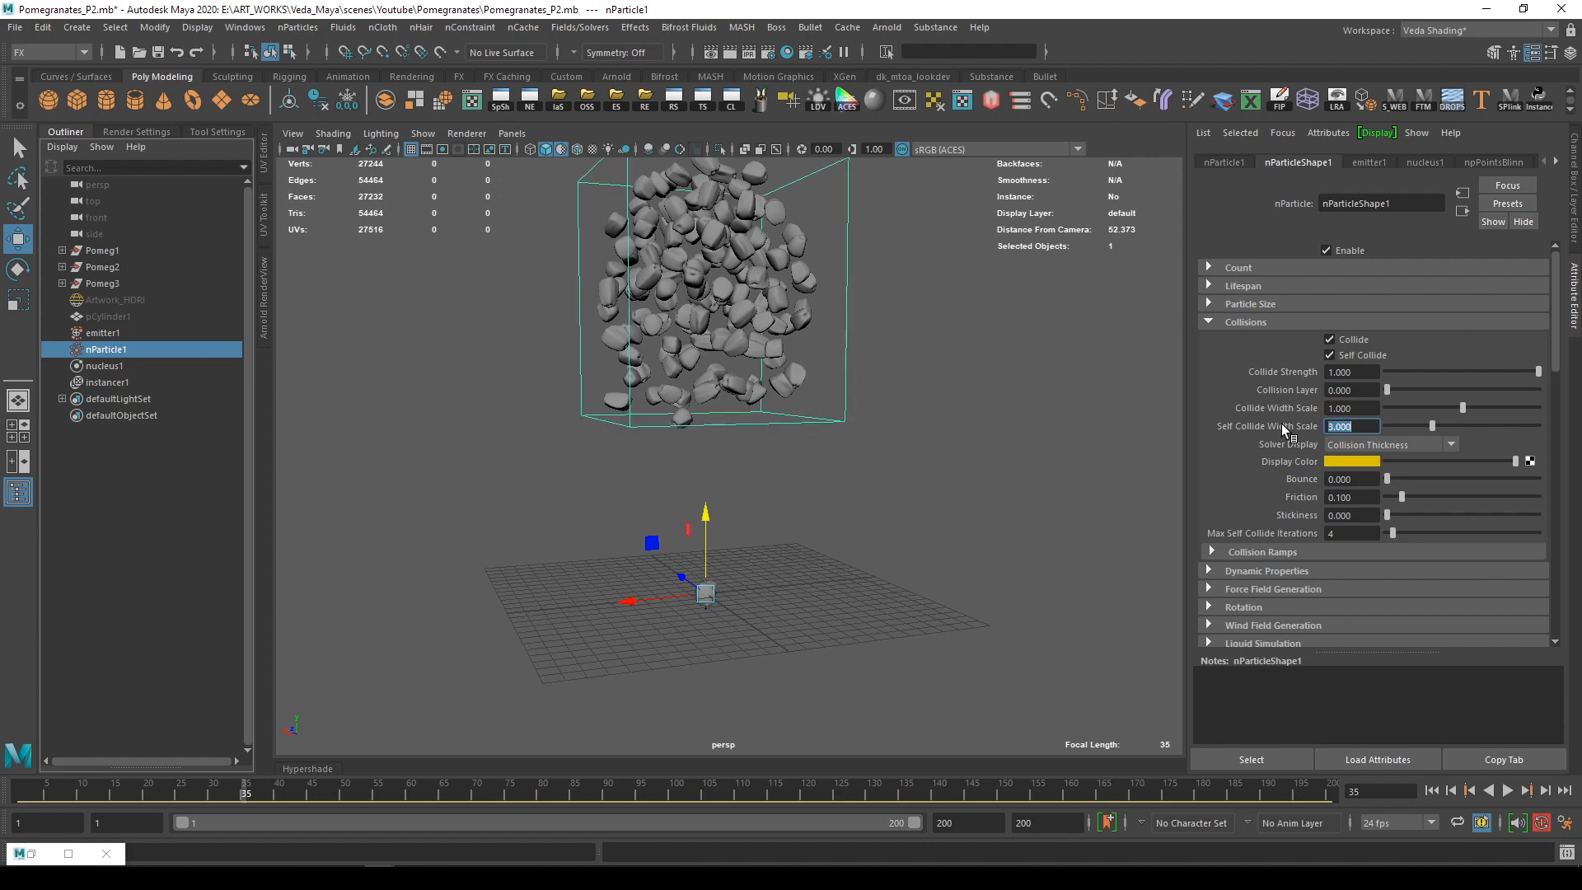
pyautogui.scroll(-2, 1336, 527)
pyautogui.click(1012, 411)
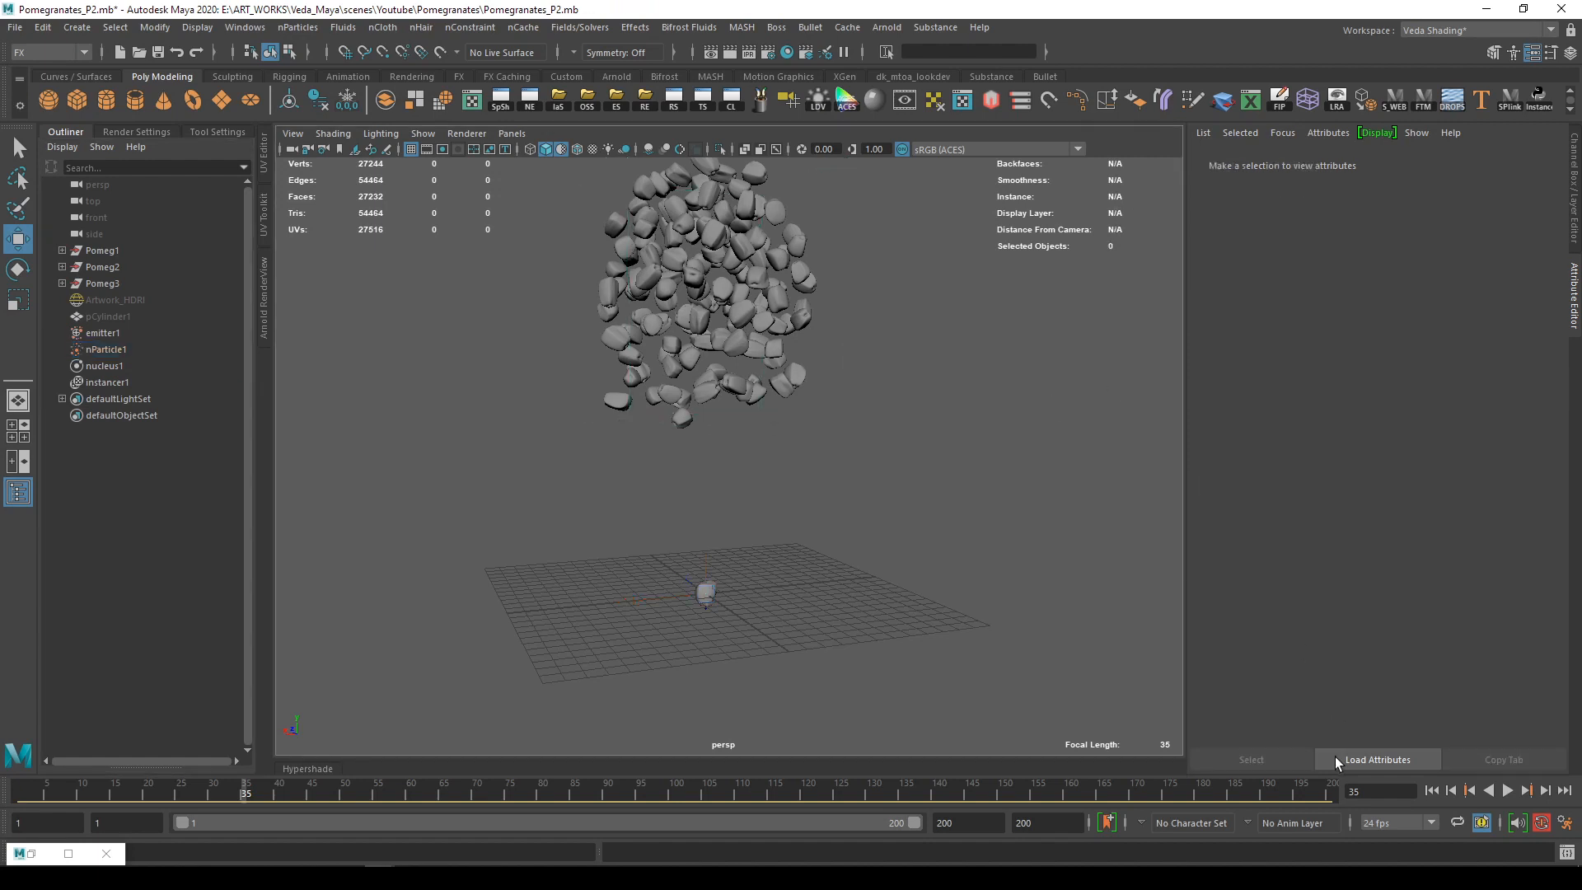
# Replay the simulation from frame 1, check the spacing of the falling seeds and stop playback
pyautogui.click(1432, 792)
pyautogui.keyDown('alt'); pyautogui.moveTo(769, 430); pyautogui.dragTo(788, 492); pyautogui.keyUp('alt')
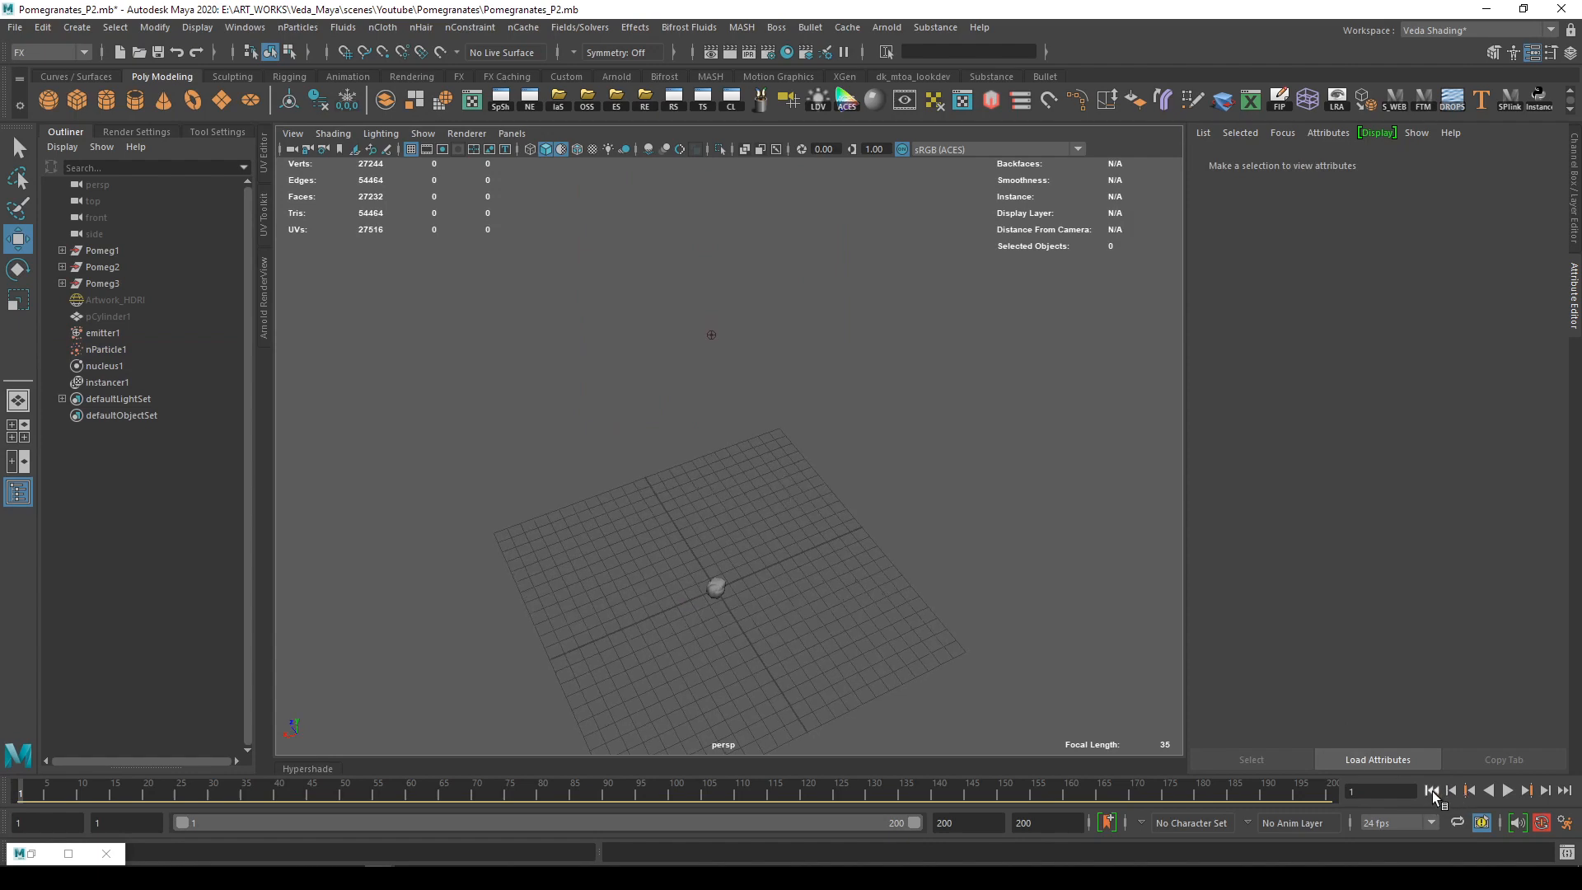
pyautogui.click(1507, 790)
pyautogui.moveTo(755, 445)
pyautogui.keyDown('alt'); pyautogui.mouseDown()
pyautogui.moveTo(754, 384)
pyautogui.moveTo(738, 446)
pyautogui.mouseUp(); pyautogui.keyUp('alt')
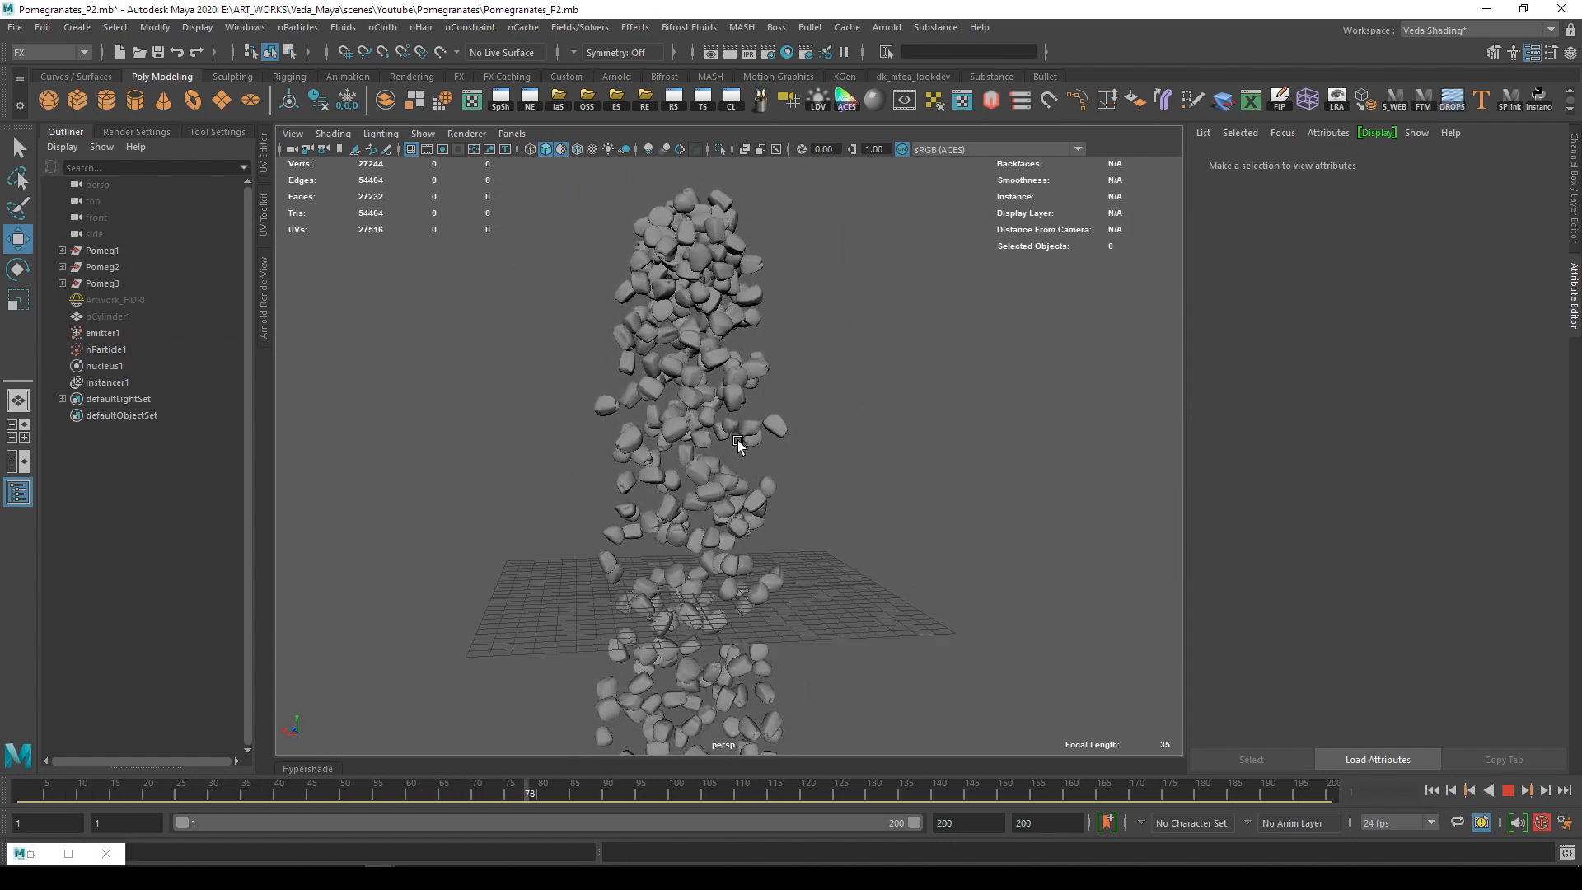
pyautogui.keyDown('alt'); pyautogui.moveTo(753, 452); pyautogui.dragTo(574, 447, button='right'); pyautogui.keyUp('alt')
pyautogui.press('Escape')
pyautogui.keyDown('alt'); pyautogui.moveTo(681, 402); pyautogui.dragTo(702, 406); pyautogui.keyUp('alt')
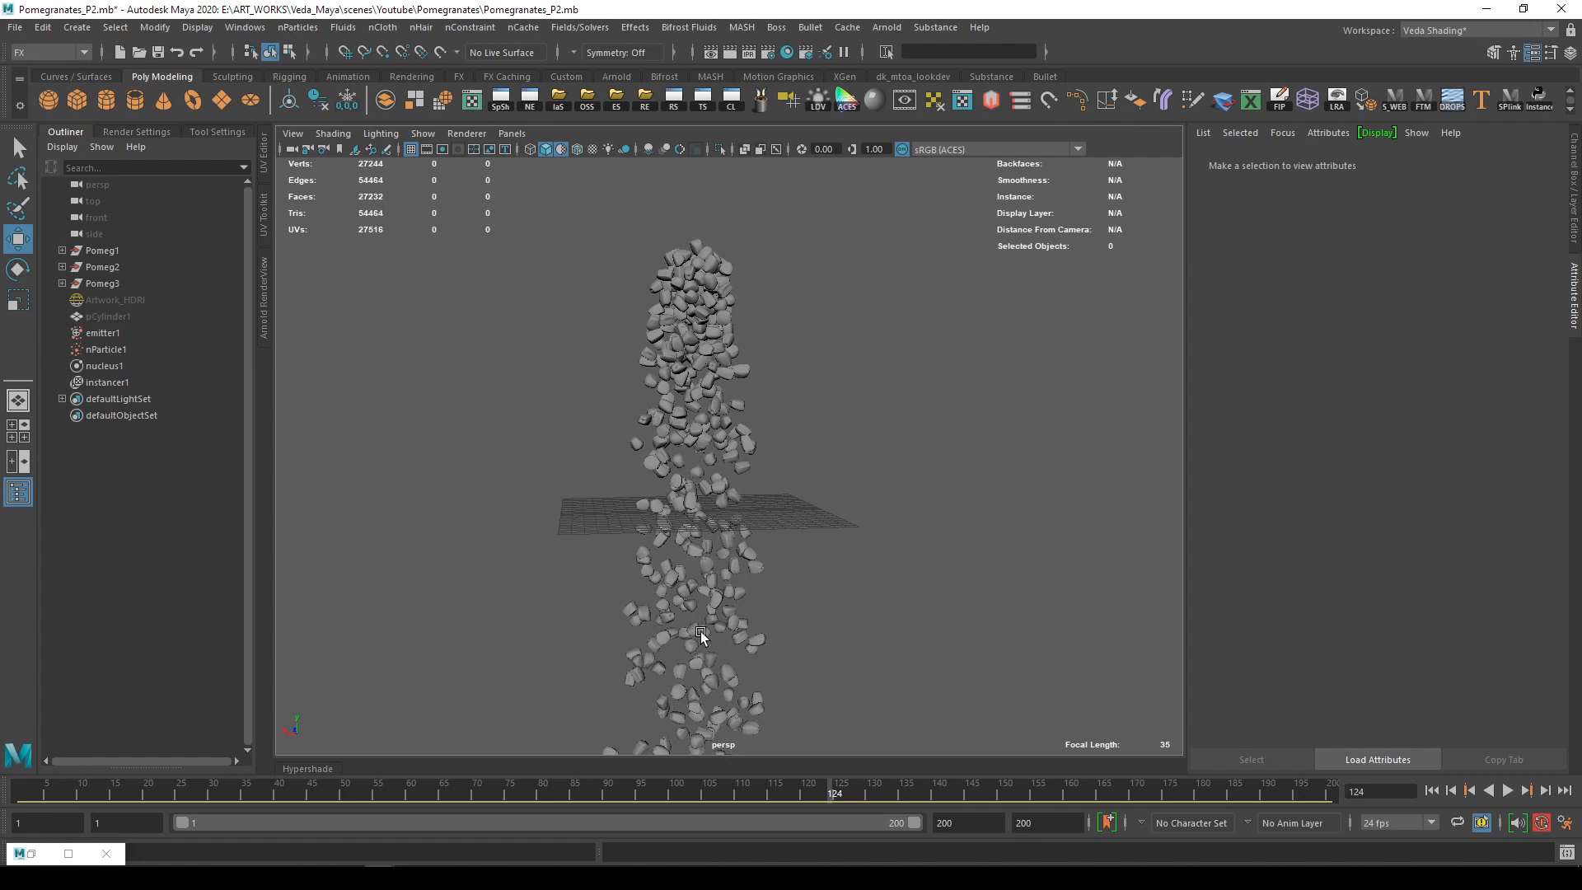
# Unhide the bowl pCylinder1 and make it an nCloth passive collider
pyautogui.click(108, 316)
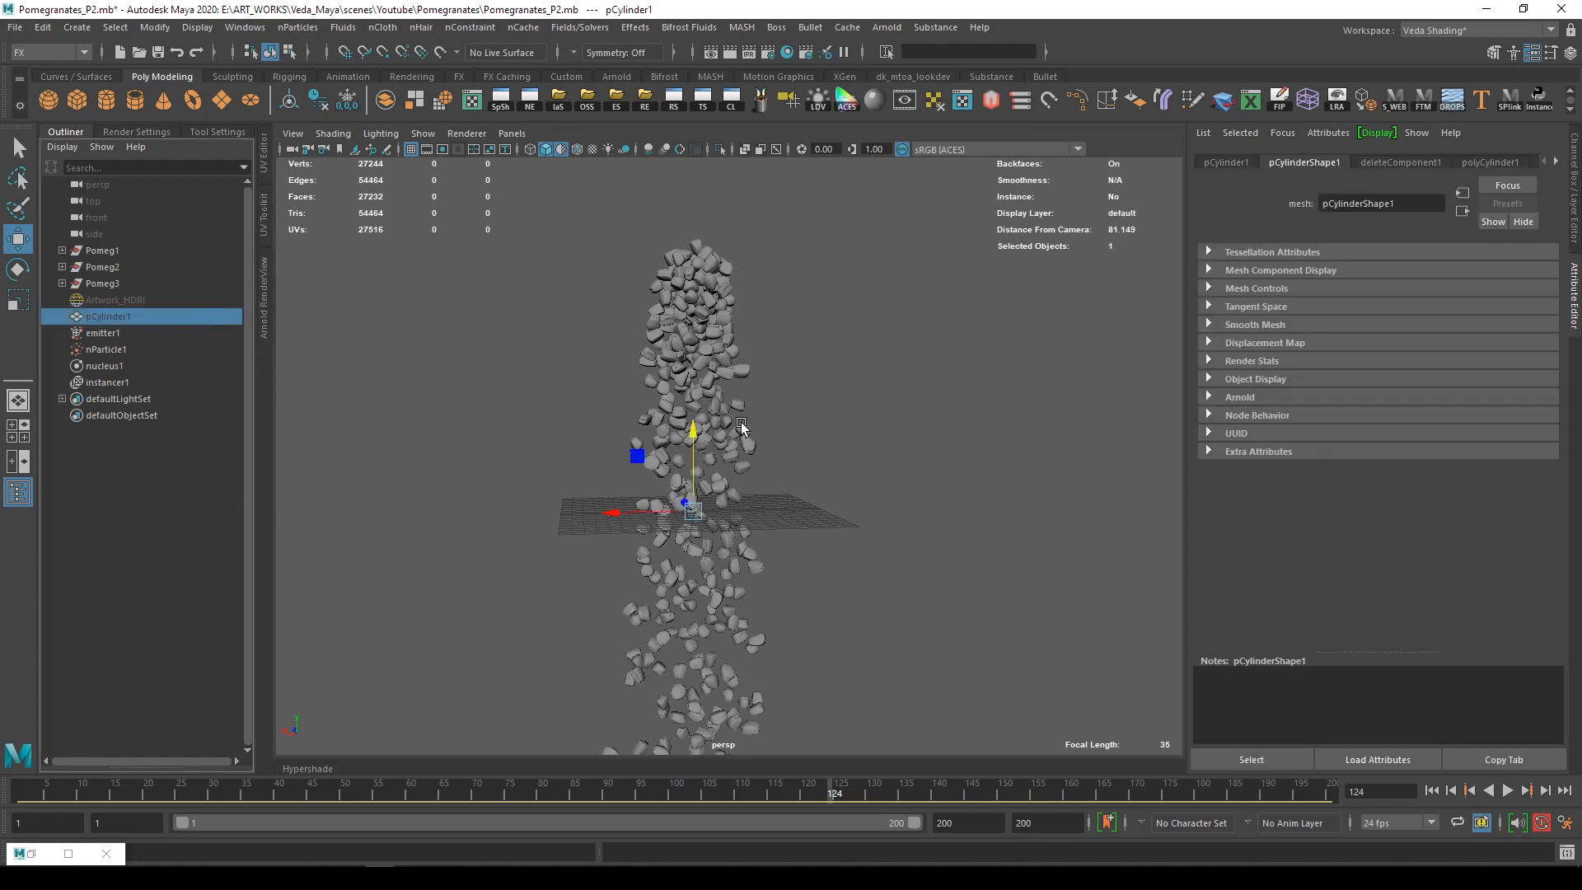
pyautogui.press('h')
pyautogui.click(796, 424)
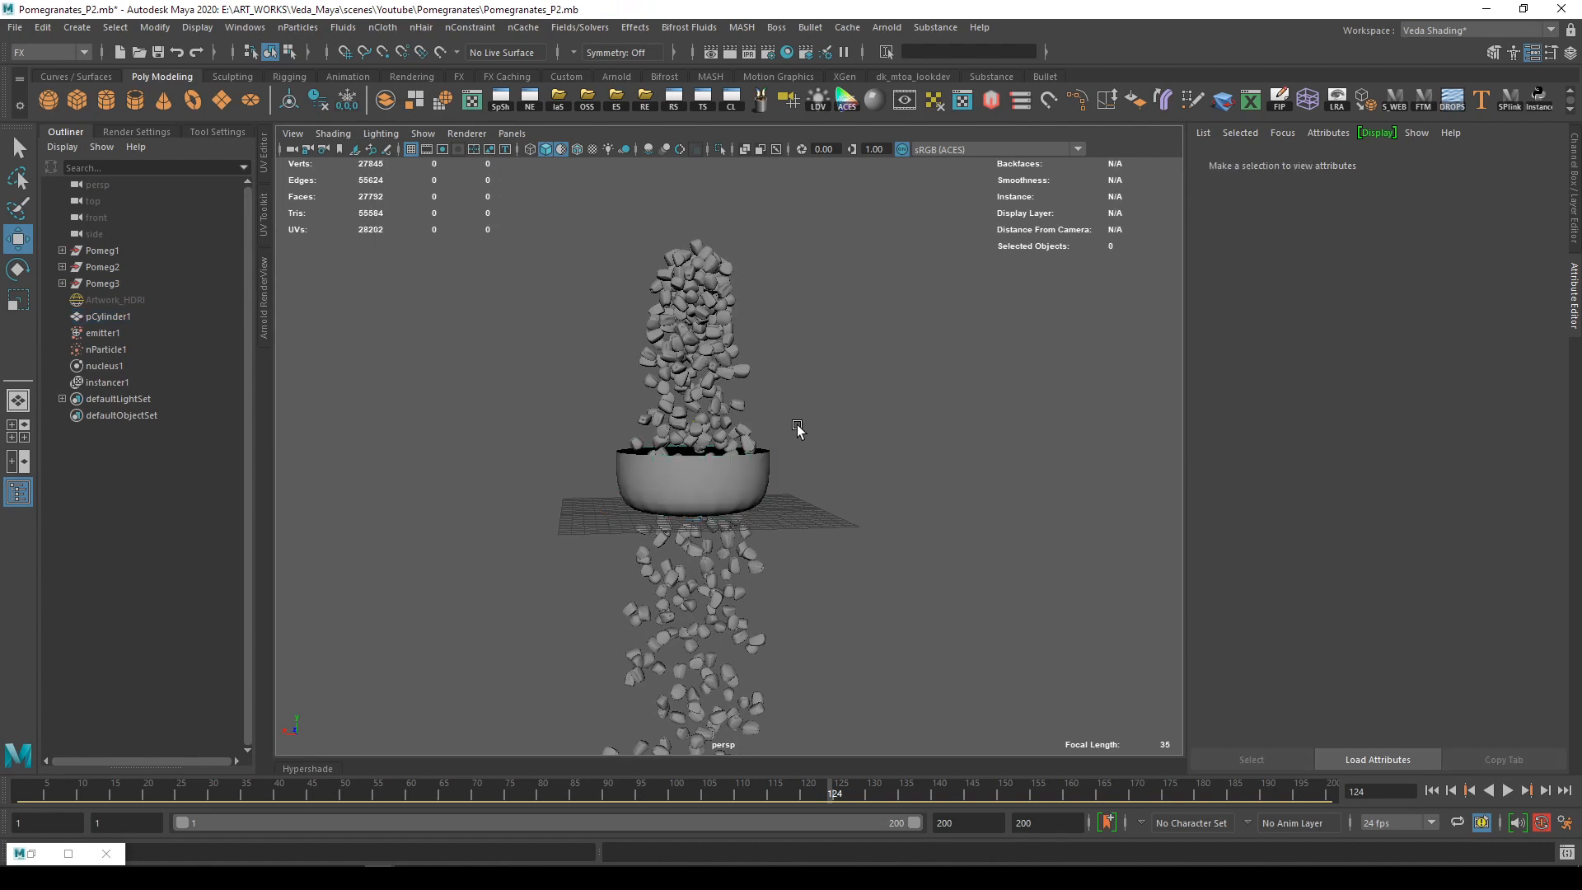
pyautogui.click(737, 488)
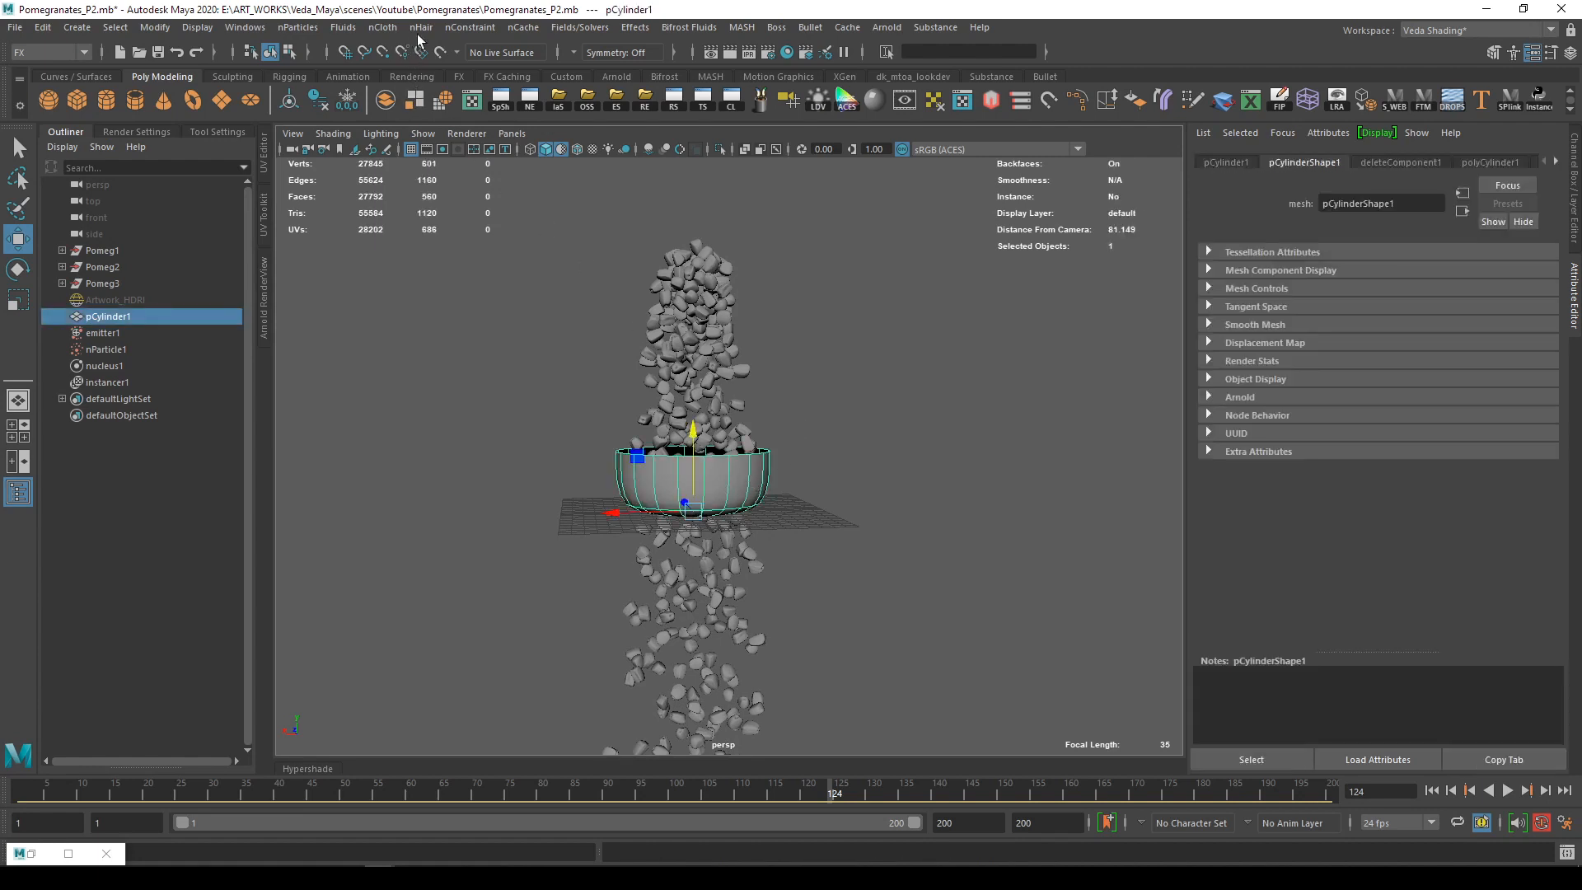
pyautogui.click(375, 29)
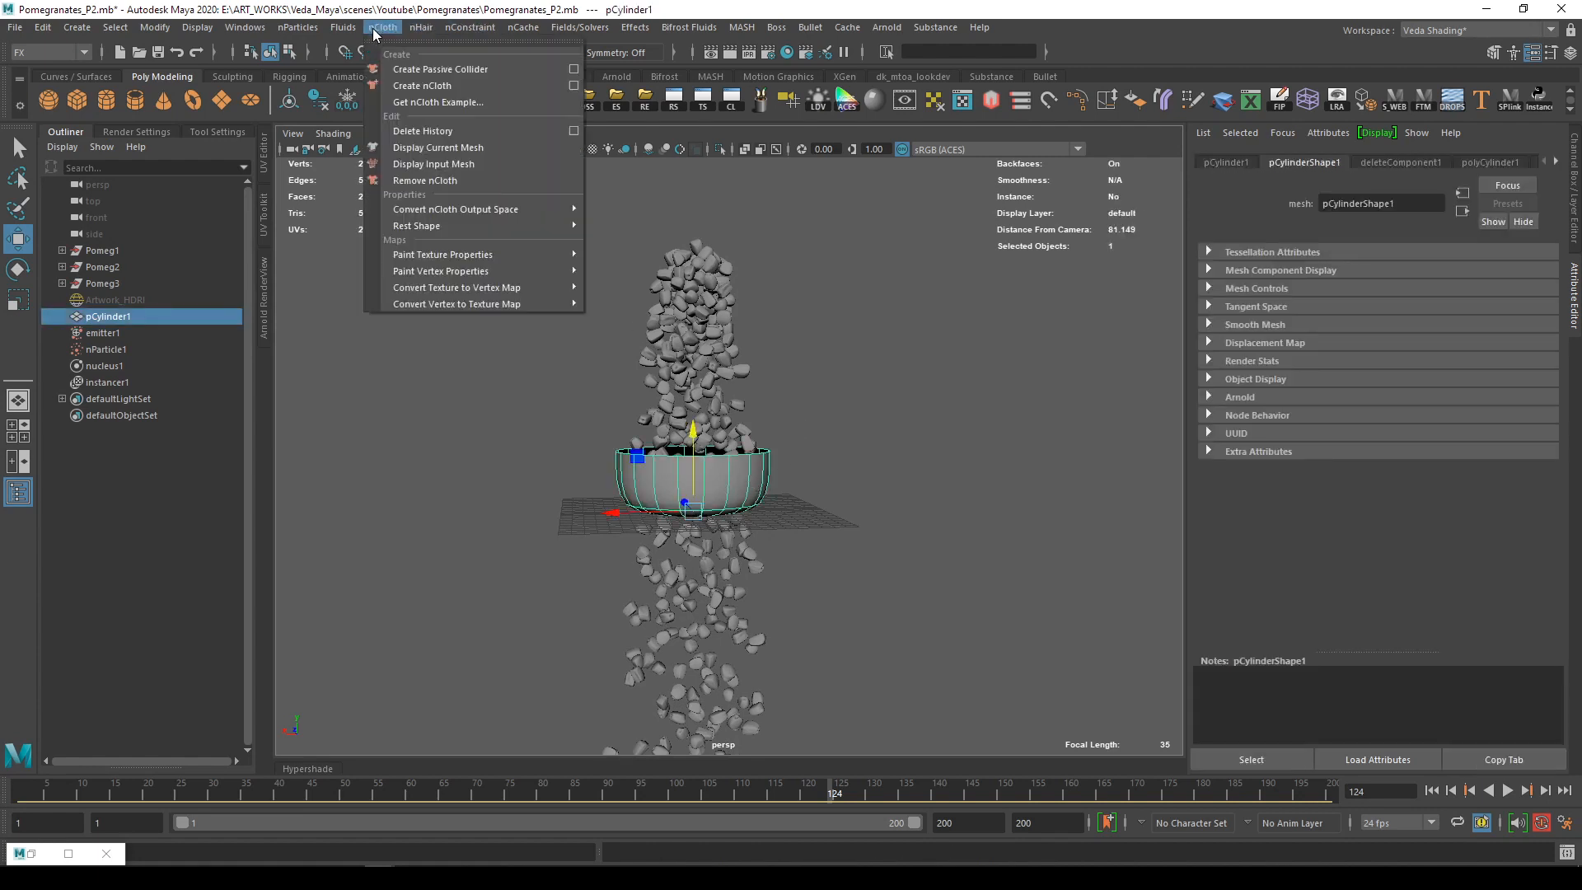
pyautogui.click(429, 69)
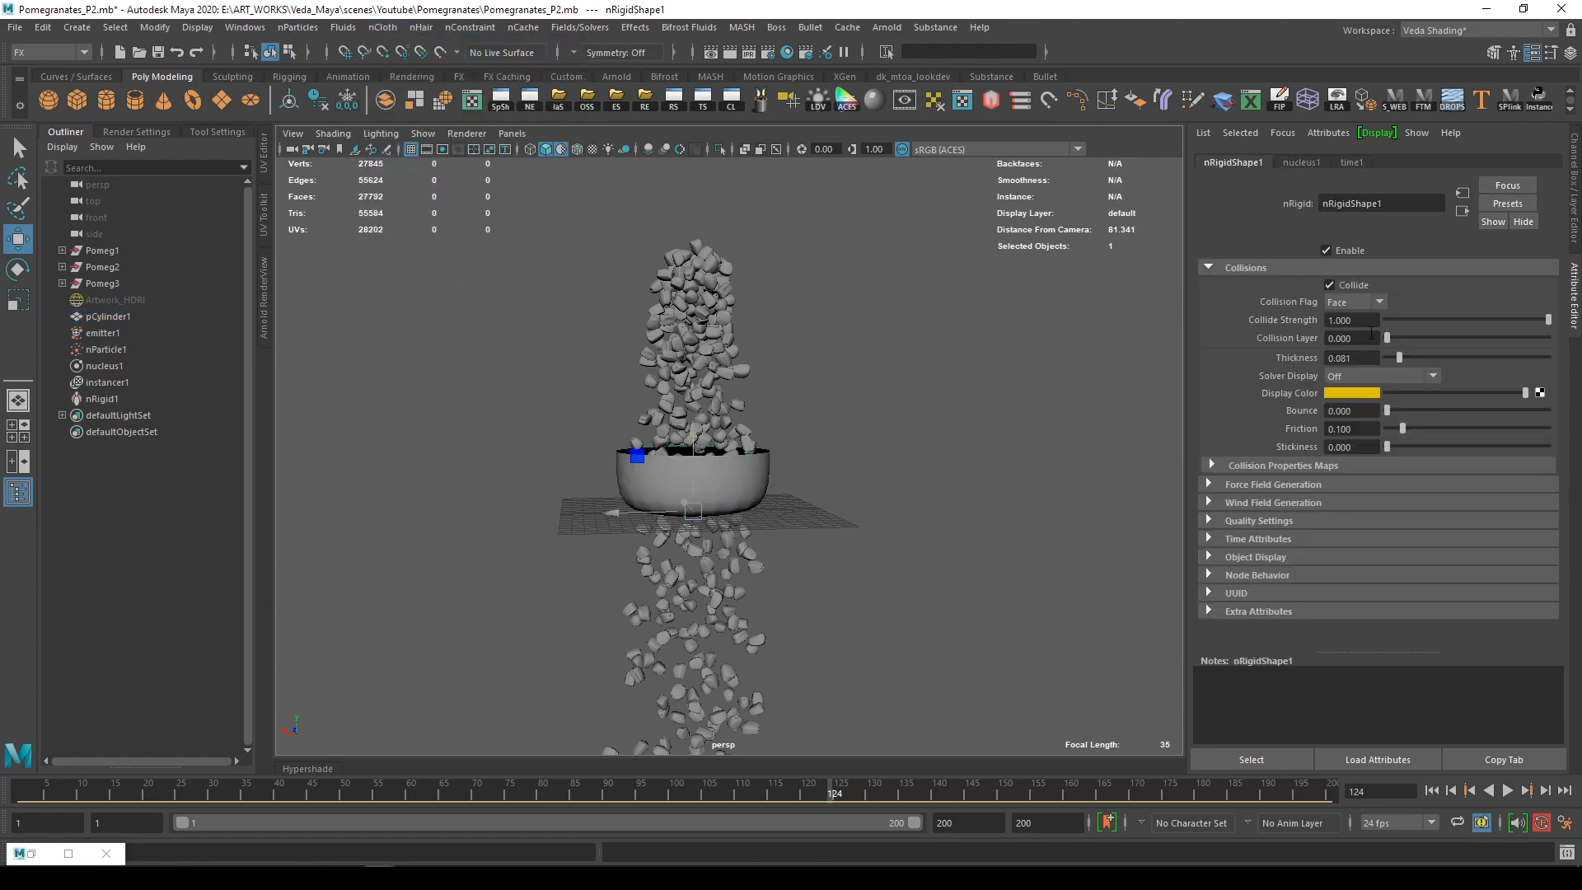
# Set the bowl collider's Thickness to 0.495 and play from frame 1, checking whether seeds pass through the bowl
pyautogui.moveTo(1398, 357); pyautogui.dragTo(1453, 363)
pyautogui.click(1431, 790)
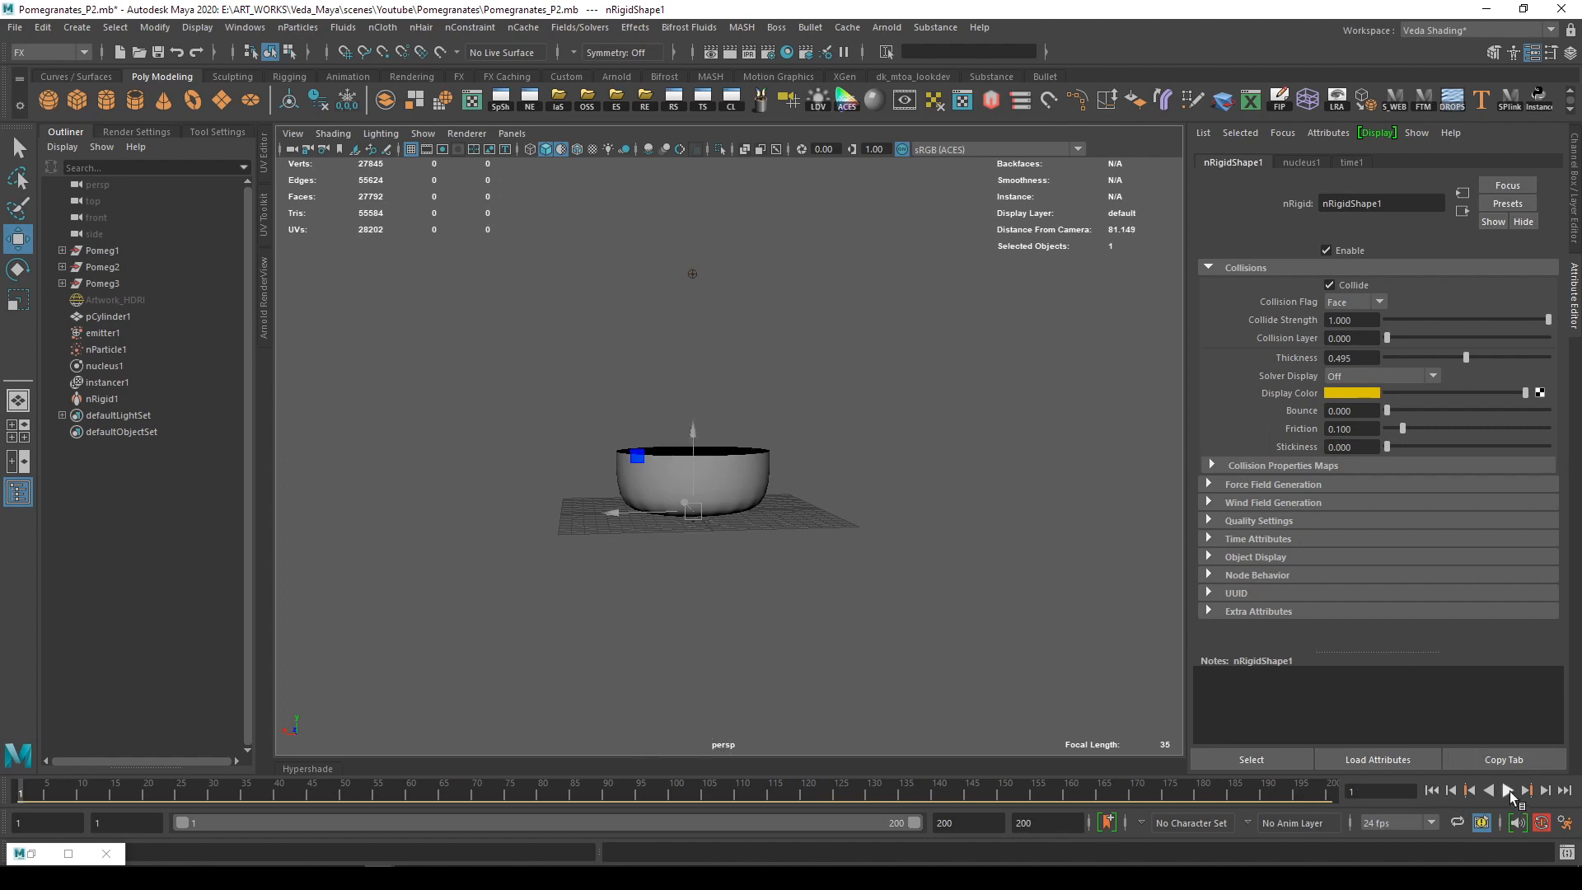
pyautogui.click(1508, 791)
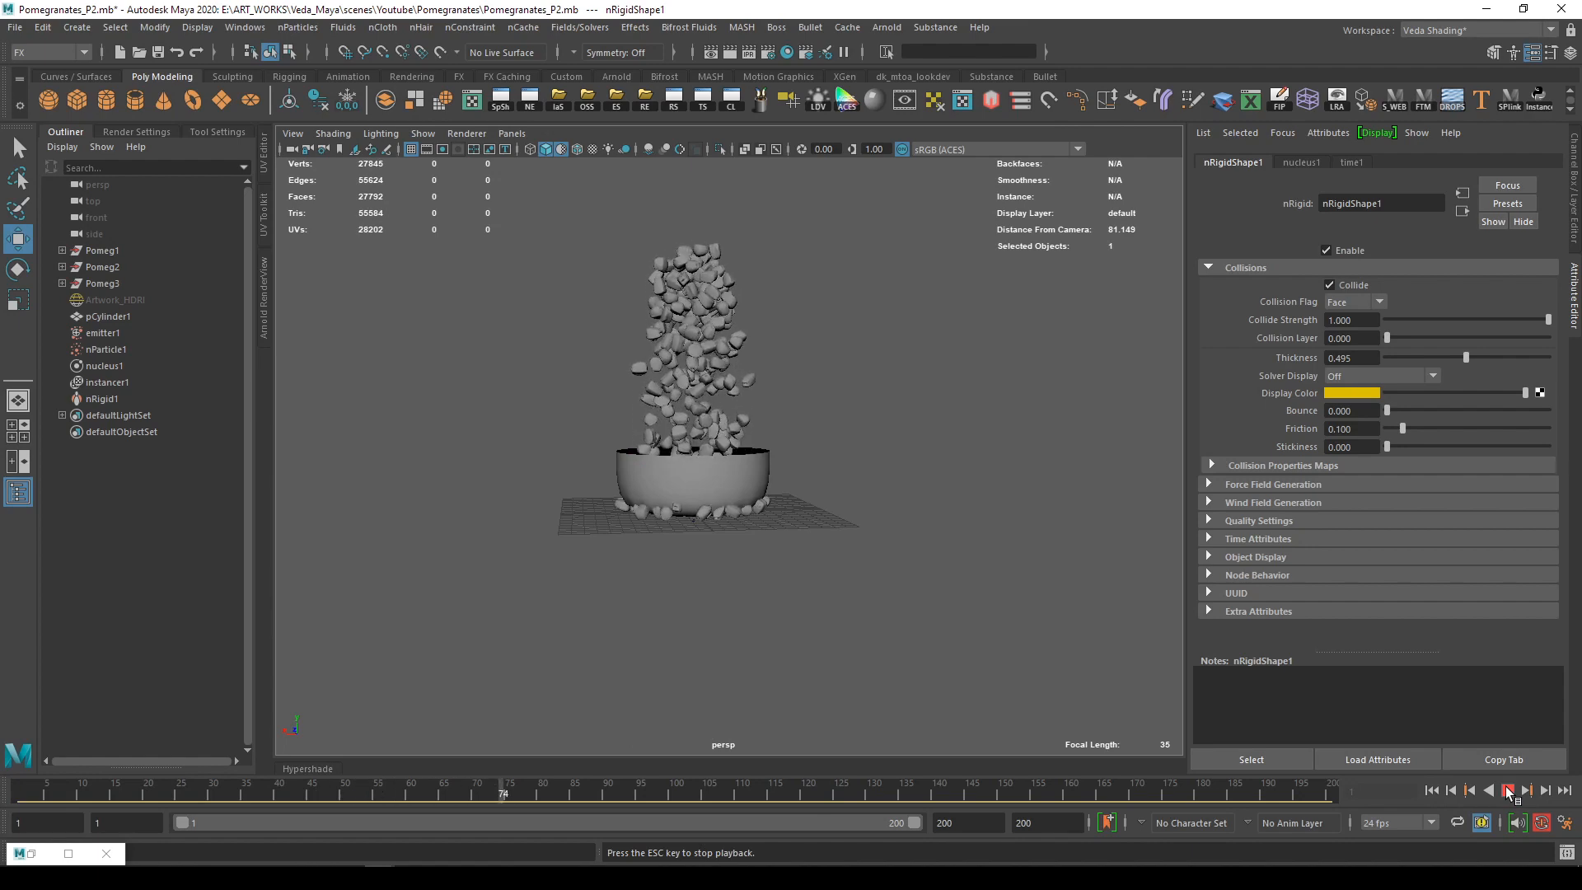
pyautogui.keyDown('alt'); pyautogui.moveTo(801, 552); pyautogui.dragTo(816, 622); pyautogui.keyUp('alt')
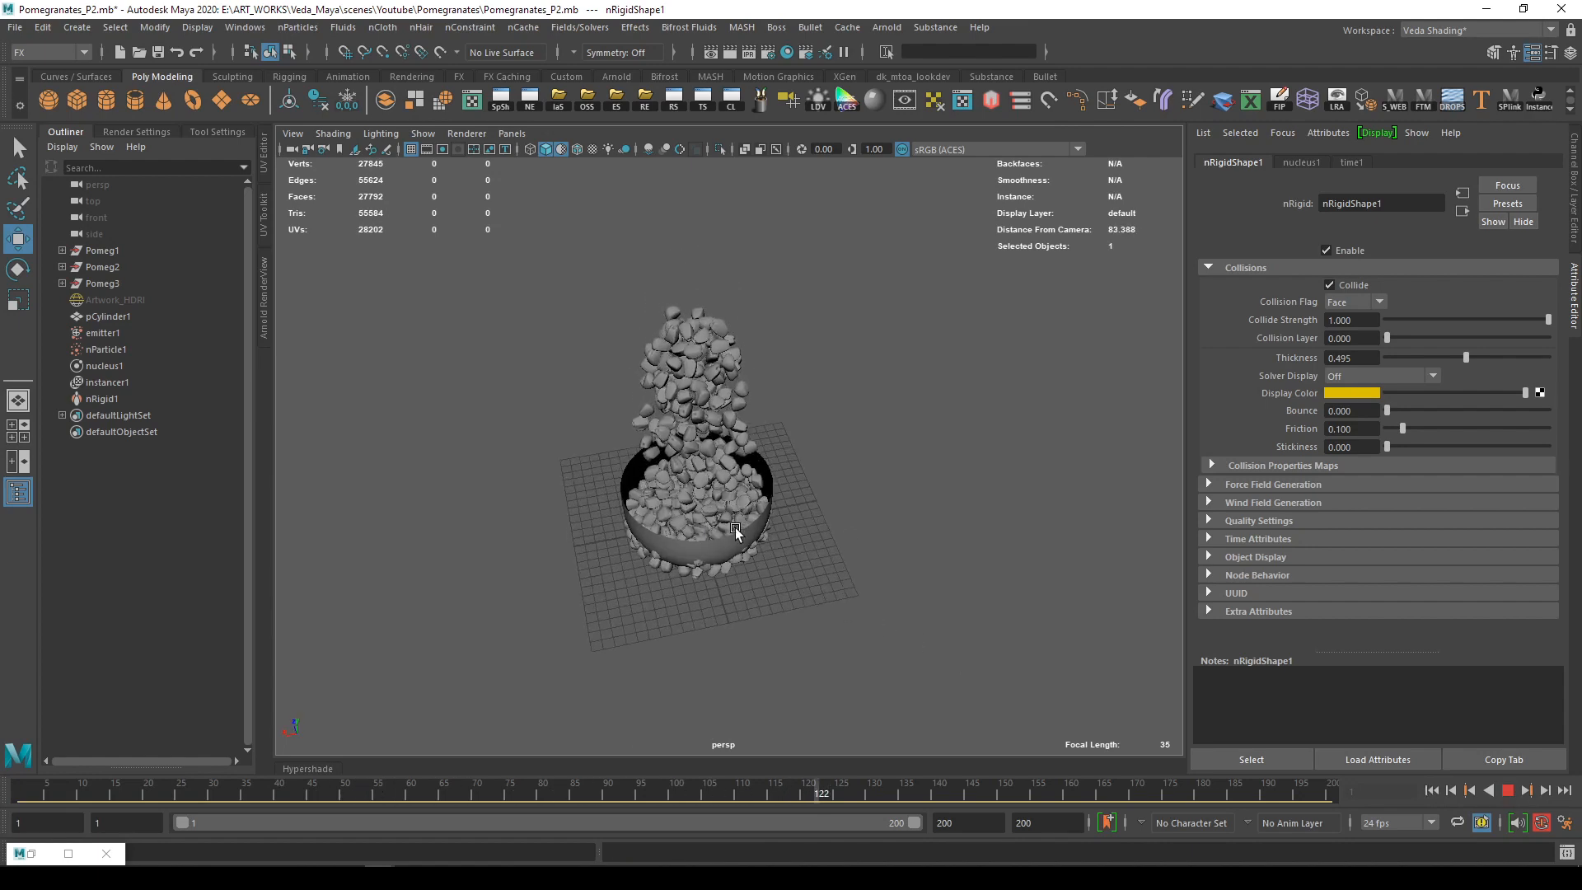
pyautogui.keyDown('alt'); pyautogui.moveTo(824, 622); pyautogui.dragTo(942, 634, button='right'); pyautogui.keyUp('alt')
pyautogui.keyDown('alt'); pyautogui.moveTo(942, 635); pyautogui.dragTo(849, 519); pyautogui.keyUp('alt')
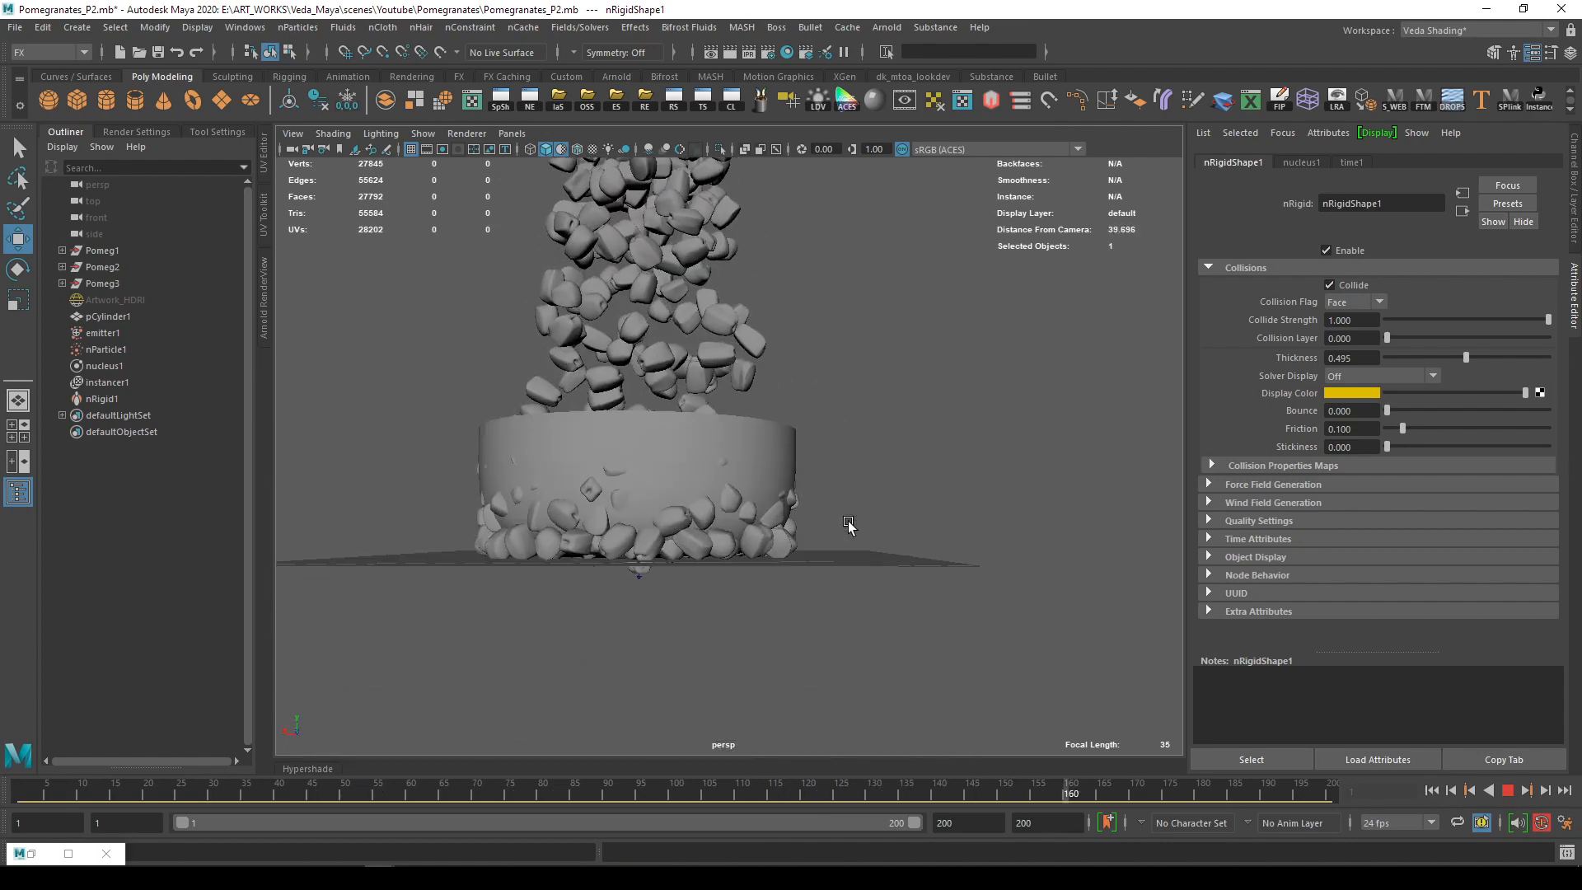
# Try a collider Thickness of 1 and then 2 on nRigidShape1 while the simulation plays
pyautogui.moveTo(1482, 358); pyautogui.dragTo(1559, 359)
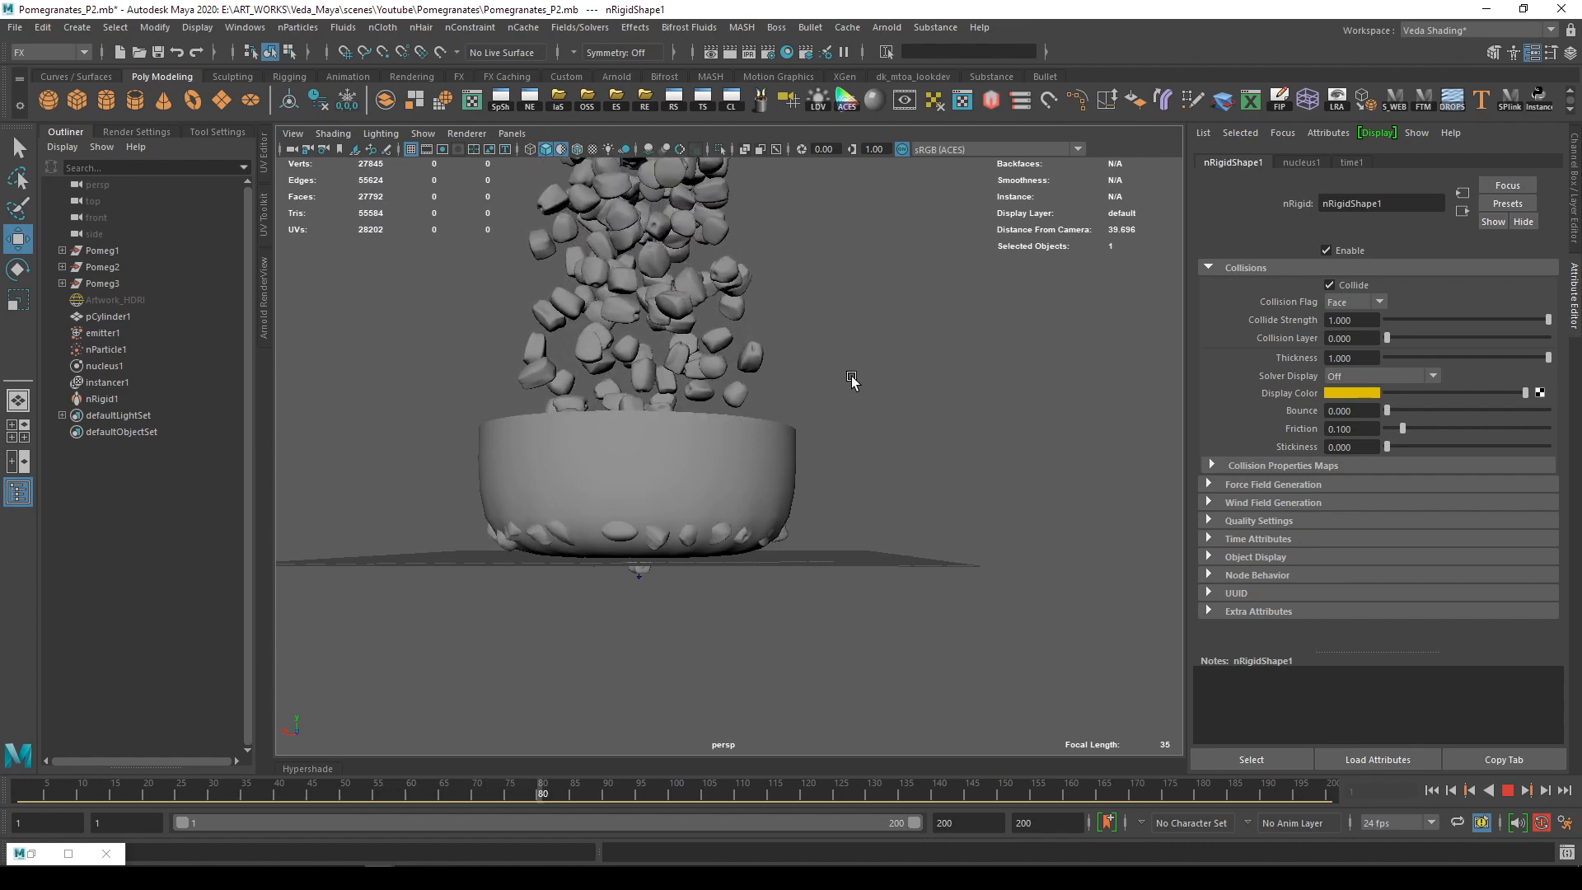
pyautogui.doubleClick(1340, 357)
pyautogui.write('2')
pyautogui.press('Return')
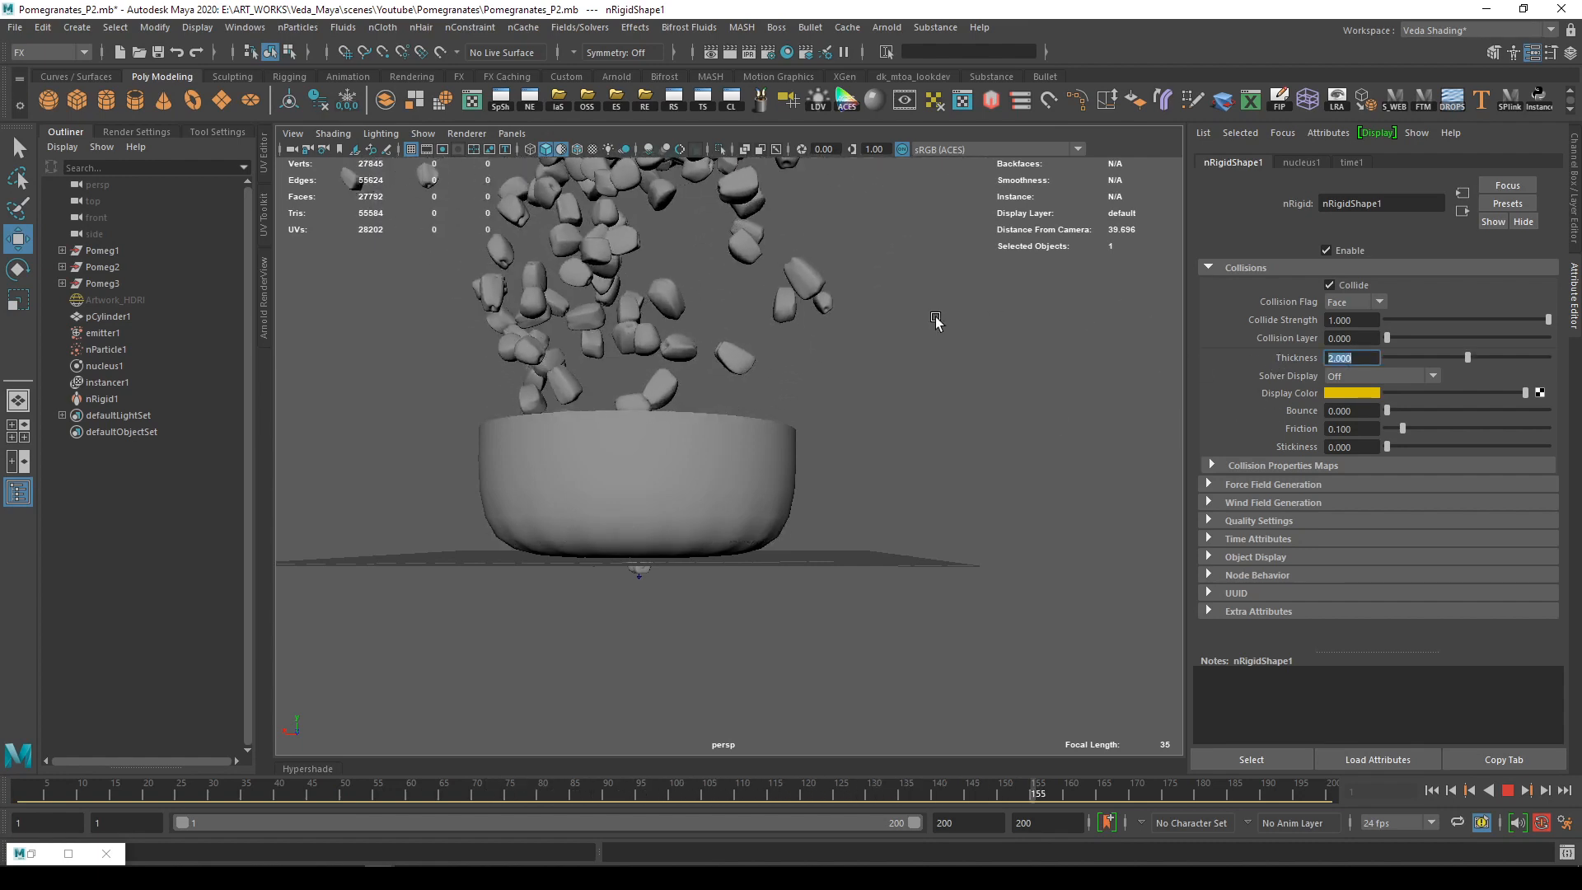
pyautogui.keyDown('alt'); pyautogui.moveTo(912, 393); pyautogui.dragTo(910, 342); pyautogui.keyUp('alt')
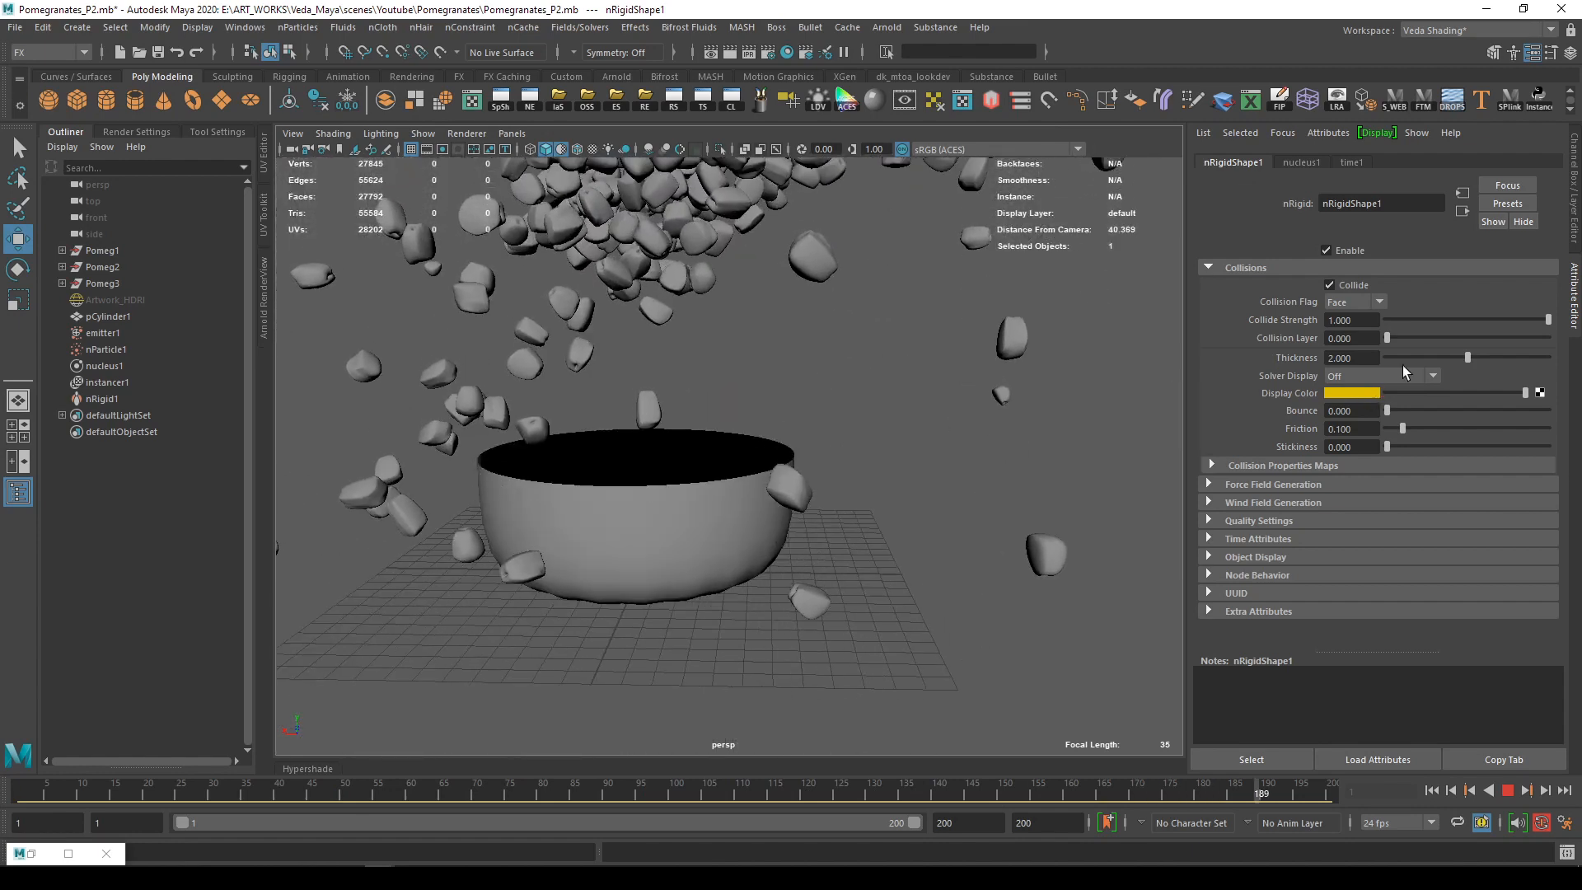
# Set the Thickness of nRigidShape1 to 1.2 while the simulation keeps playing
pyautogui.moveTo(1365, 354); pyautogui.dragTo(1268, 349)
pyautogui.write('1.2')
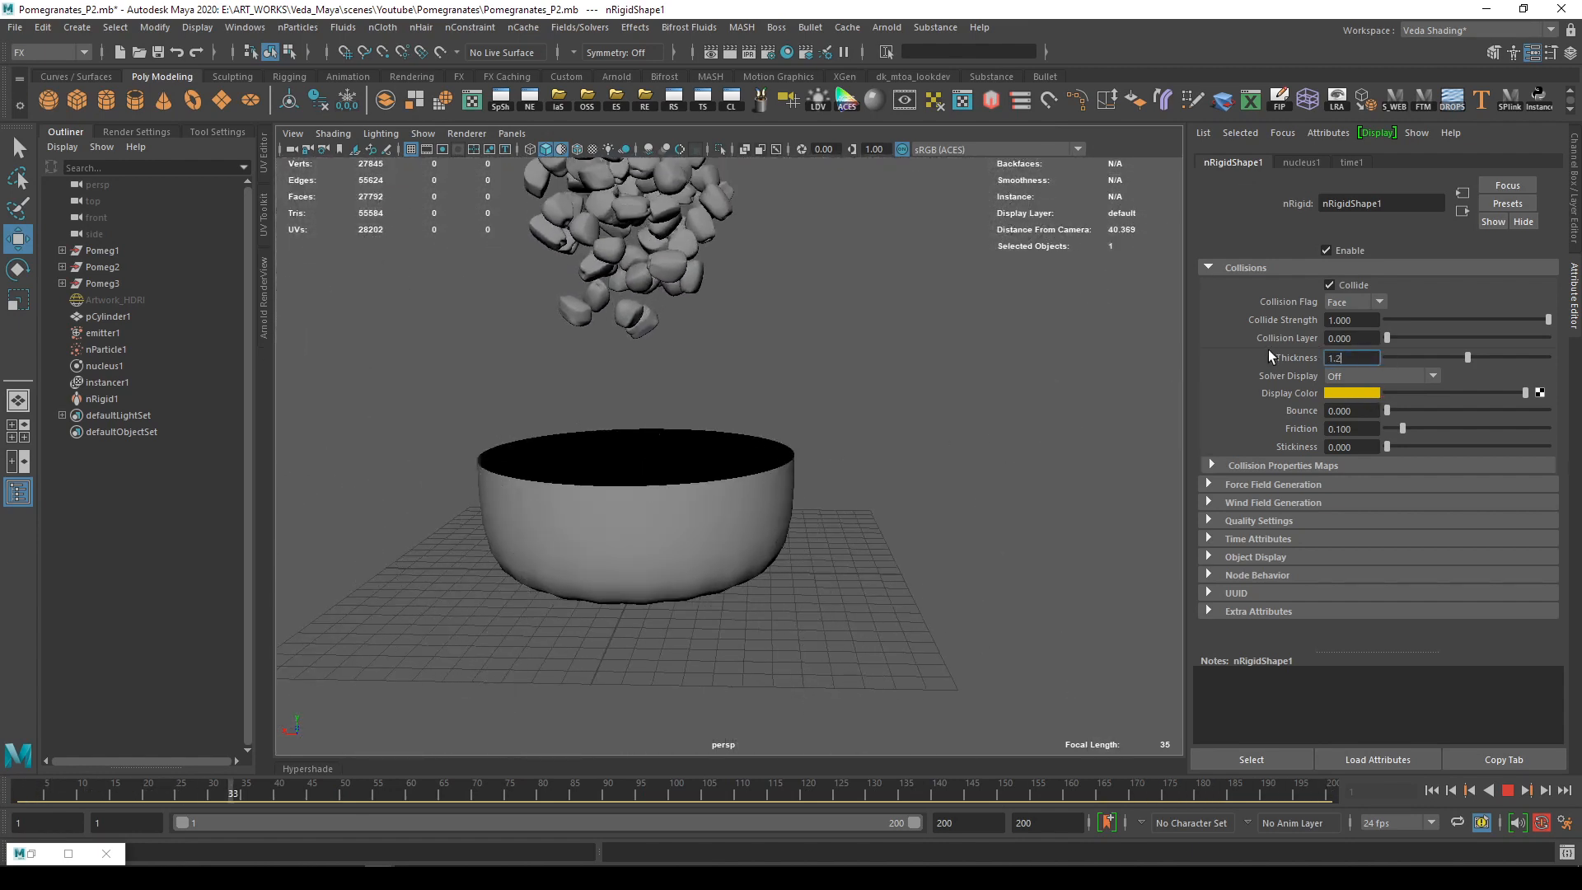
pyautogui.press('Return')
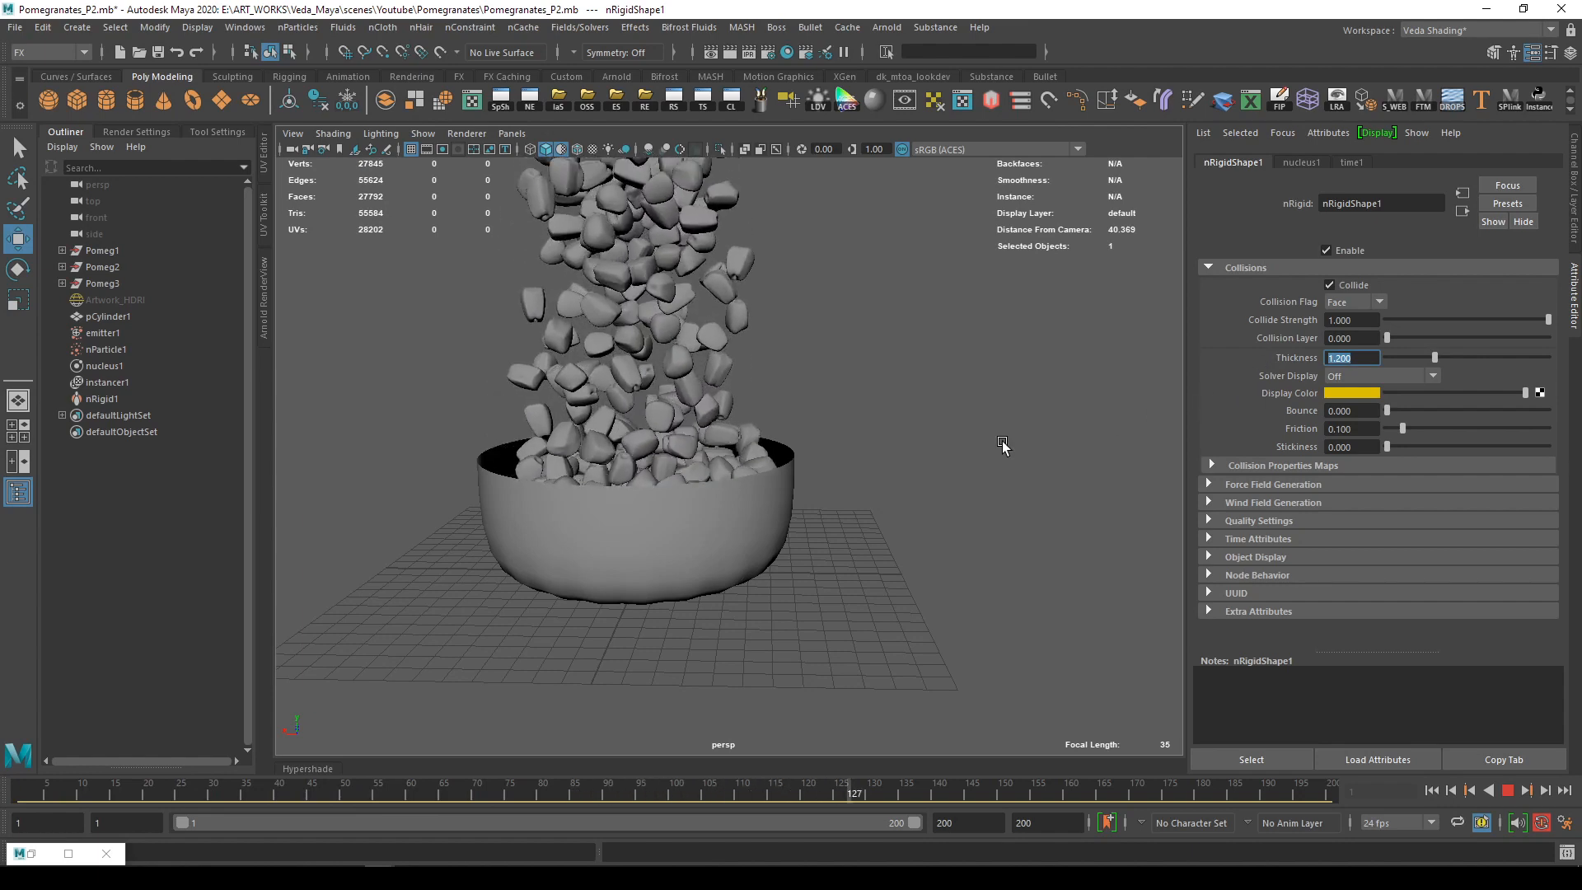
# Watch the seeds fall into the bowl from above and from the side, and stop the playback
pyautogui.keyDown('alt'); pyautogui.moveTo(999, 448); pyautogui.dragTo(904, 604); pyautogui.keyUp('alt')
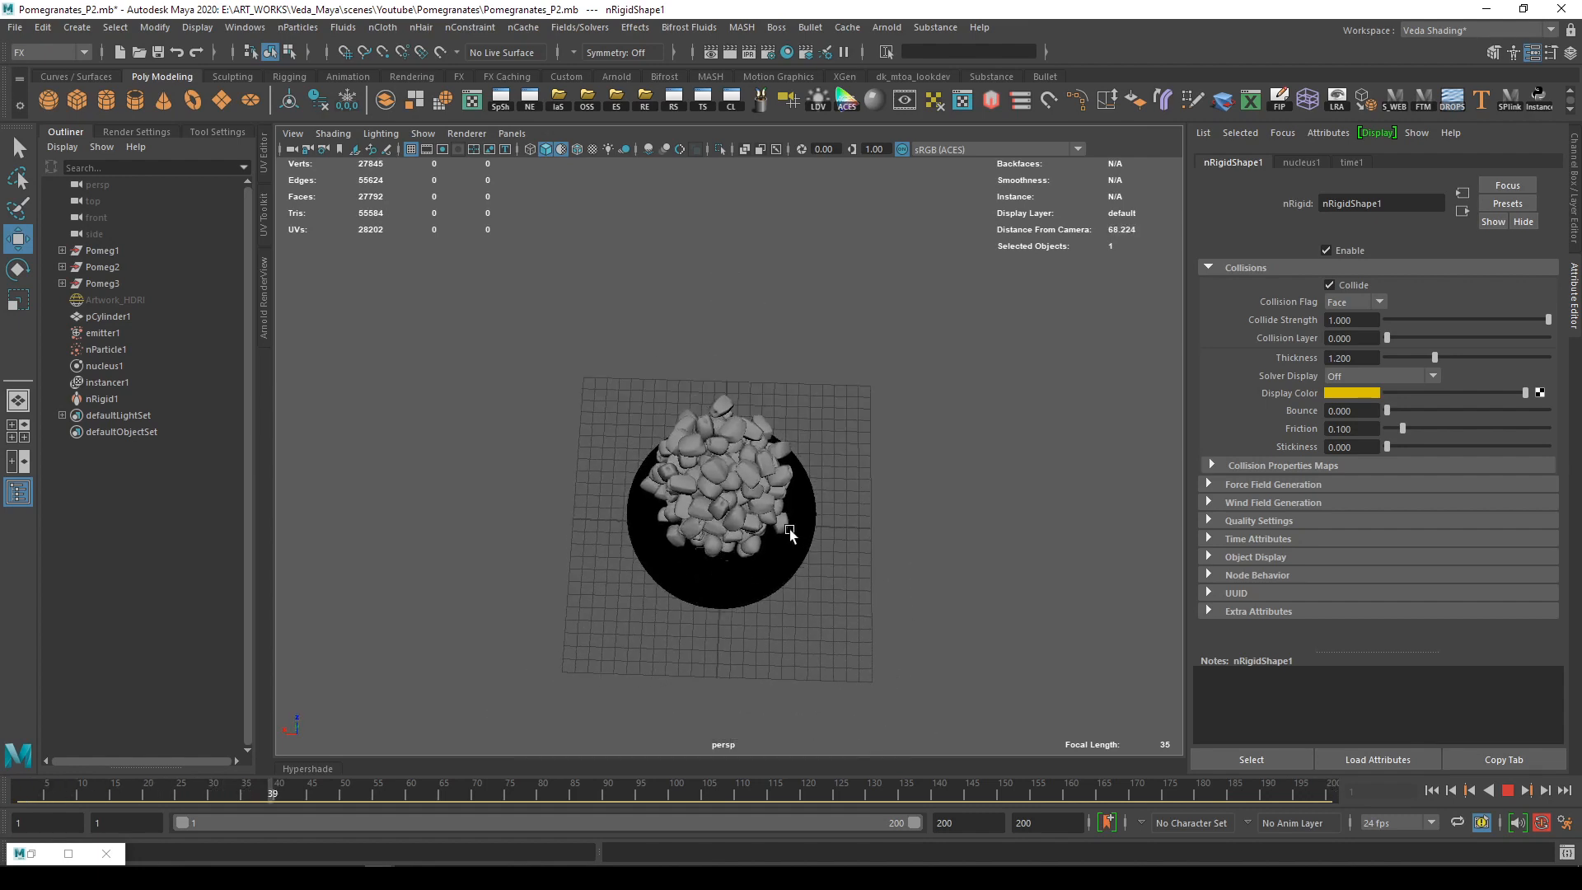
pyautogui.keyDown('alt'); pyautogui.moveTo(799, 532); pyautogui.dragTo(799, 458); pyautogui.keyUp('alt')
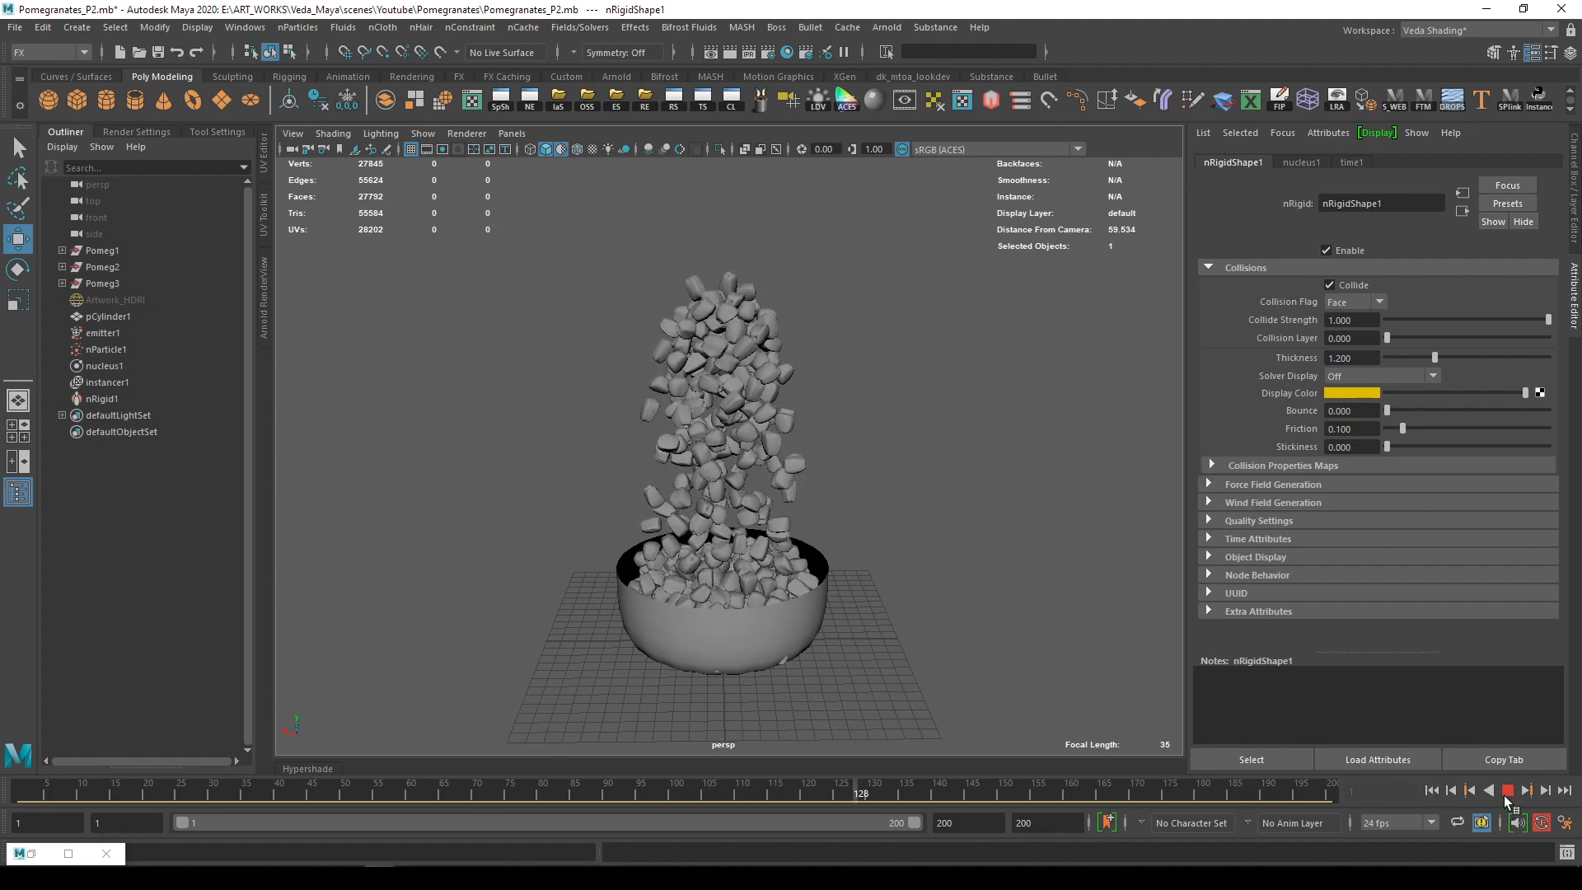
pyautogui.click(1504, 790)
# Frame the filled bowl closely and turn off the viewport's default material to show the assigned shaders
pyautogui.keyDown('alt'); pyautogui.moveTo(758, 642); pyautogui.dragTo(947, 660, button='right'); pyautogui.keyUp('alt')
pyautogui.keyDown('alt'); pyautogui.moveTo(811, 511); pyautogui.dragTo(771, 329, button='middle'); pyautogui.keyUp('alt')
pyautogui.keyDown('alt'); pyautogui.moveTo(775, 362); pyautogui.dragTo(783, 409); pyautogui.keyUp('alt')
pyautogui.click(333, 133)
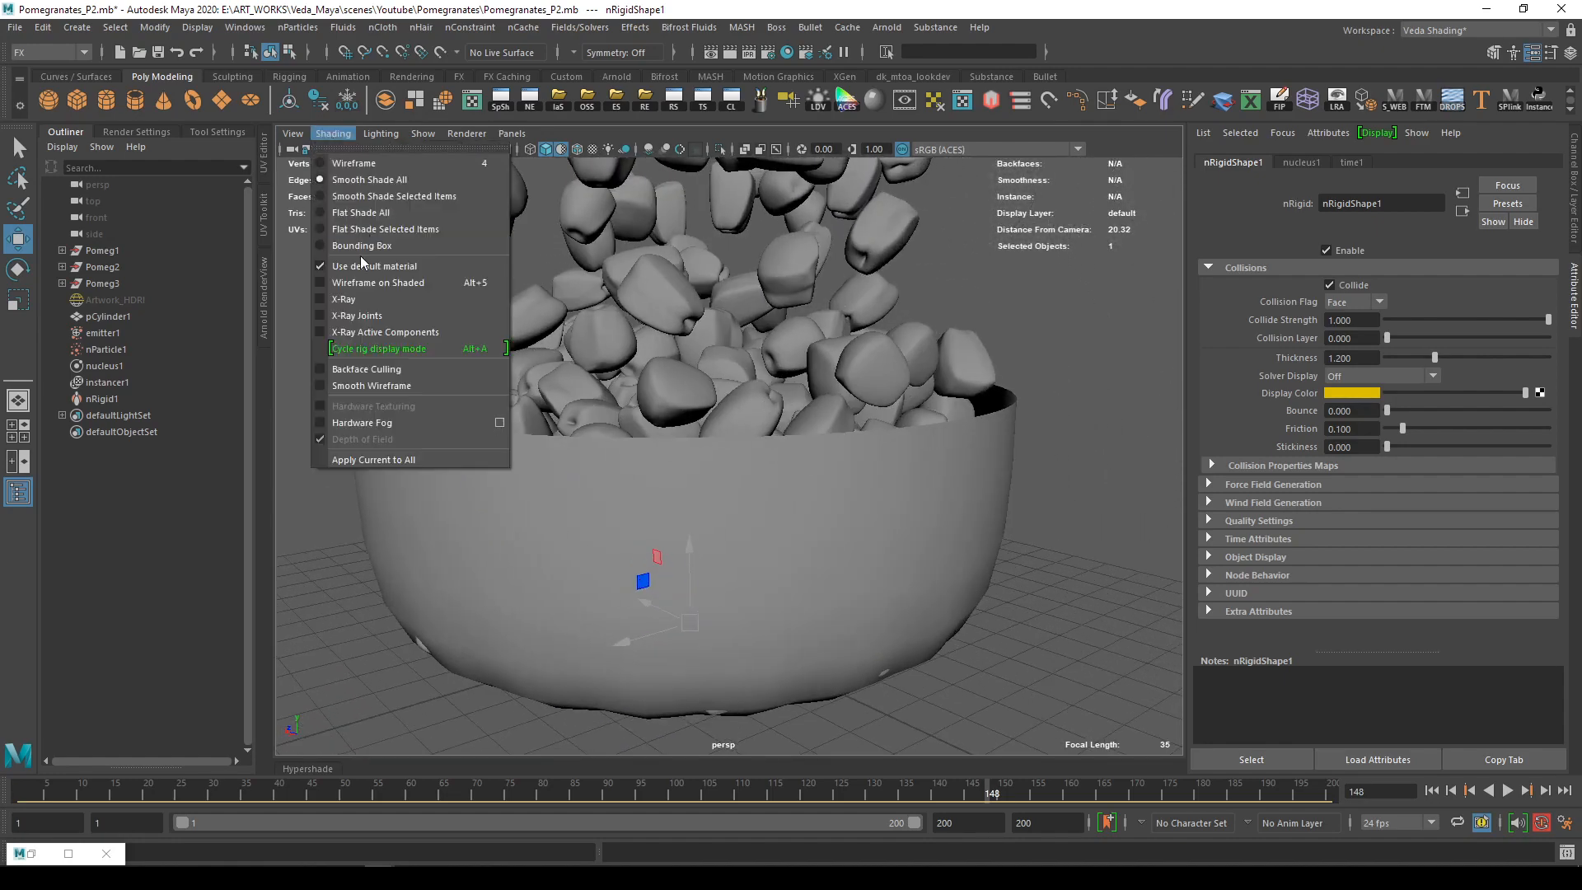
pyautogui.click(346, 265)
# Examine the piled seeds in the bowl up close, checking the yellow collision thickness display against the seed geometry
pyautogui.keyDown('alt'); pyautogui.moveTo(585, 328); pyautogui.dragTo(679, 369); pyautogui.keyUp('alt')
pyautogui.scroll(3, 817, 402)
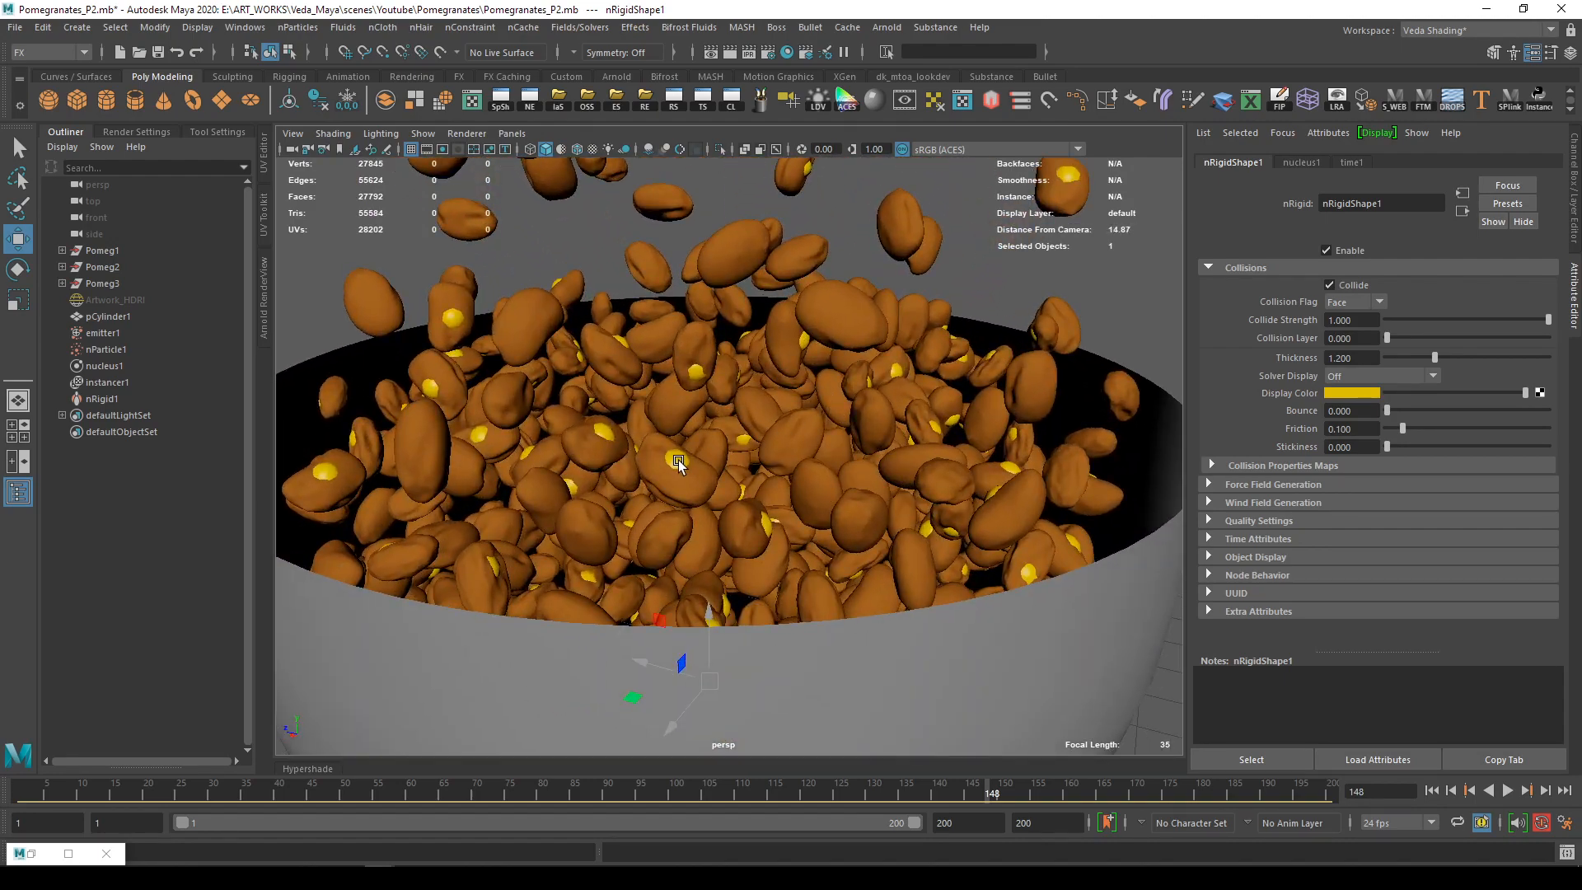
pyautogui.scroll(2, 601, 438)
pyautogui.moveTo(600, 439)
pyautogui.keyDown('alt'); pyautogui.mouseDown()
pyautogui.moveTo(582, 436)
pyautogui.moveTo(629, 448)
pyautogui.mouseUp(); pyautogui.keyUp('alt')
pyautogui.scroll(3, 799, 404)
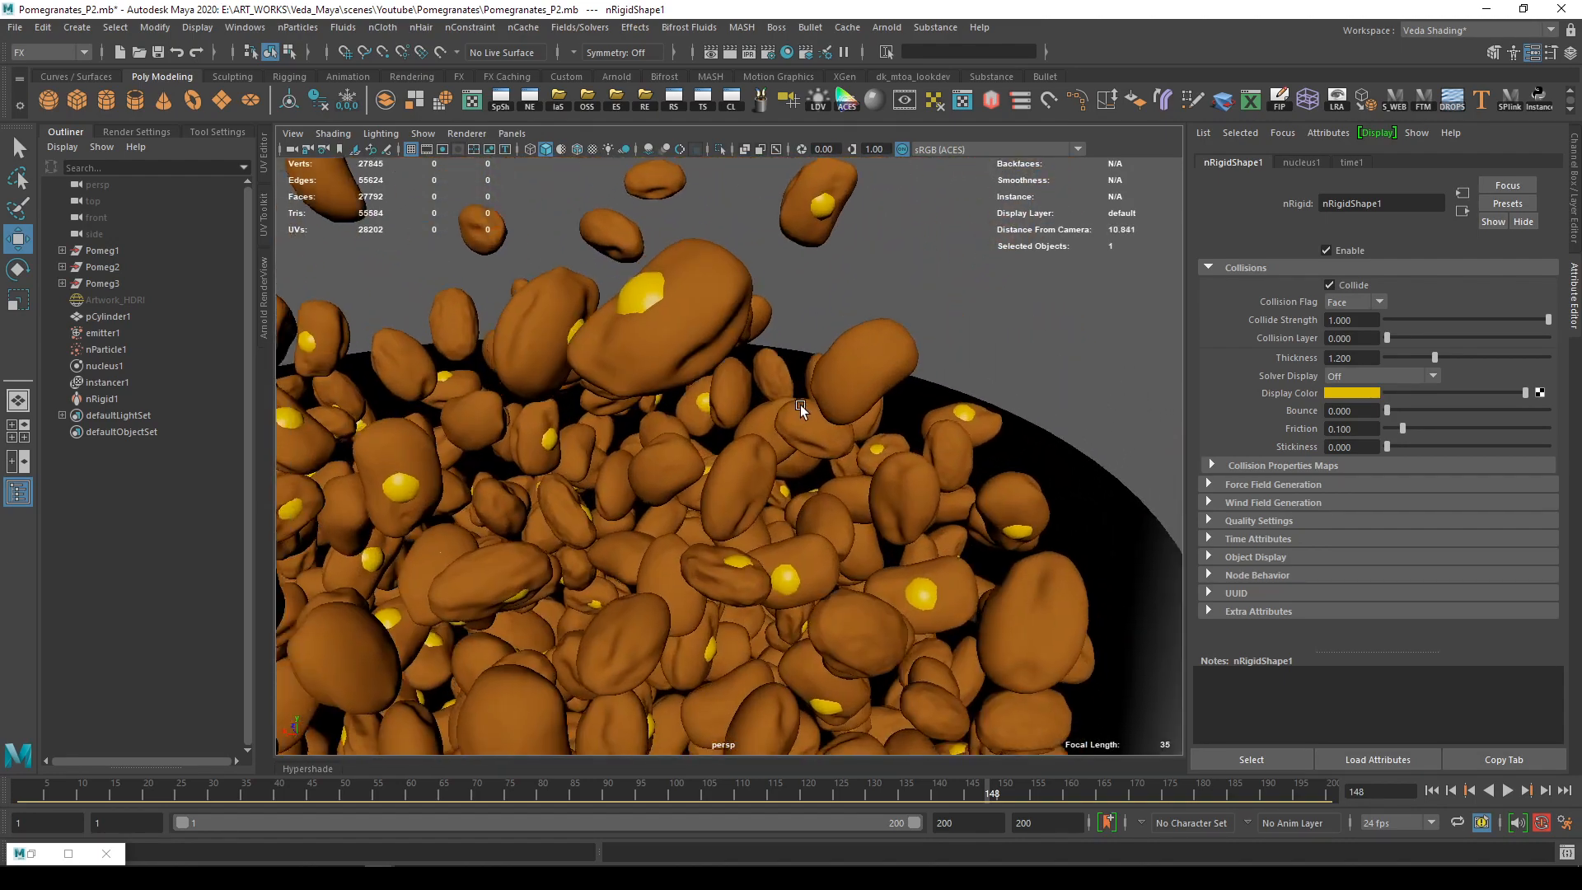
pyautogui.keyDown('alt'); pyautogui.moveTo(799, 404); pyautogui.dragTo(762, 388); pyautogui.keyUp('alt')
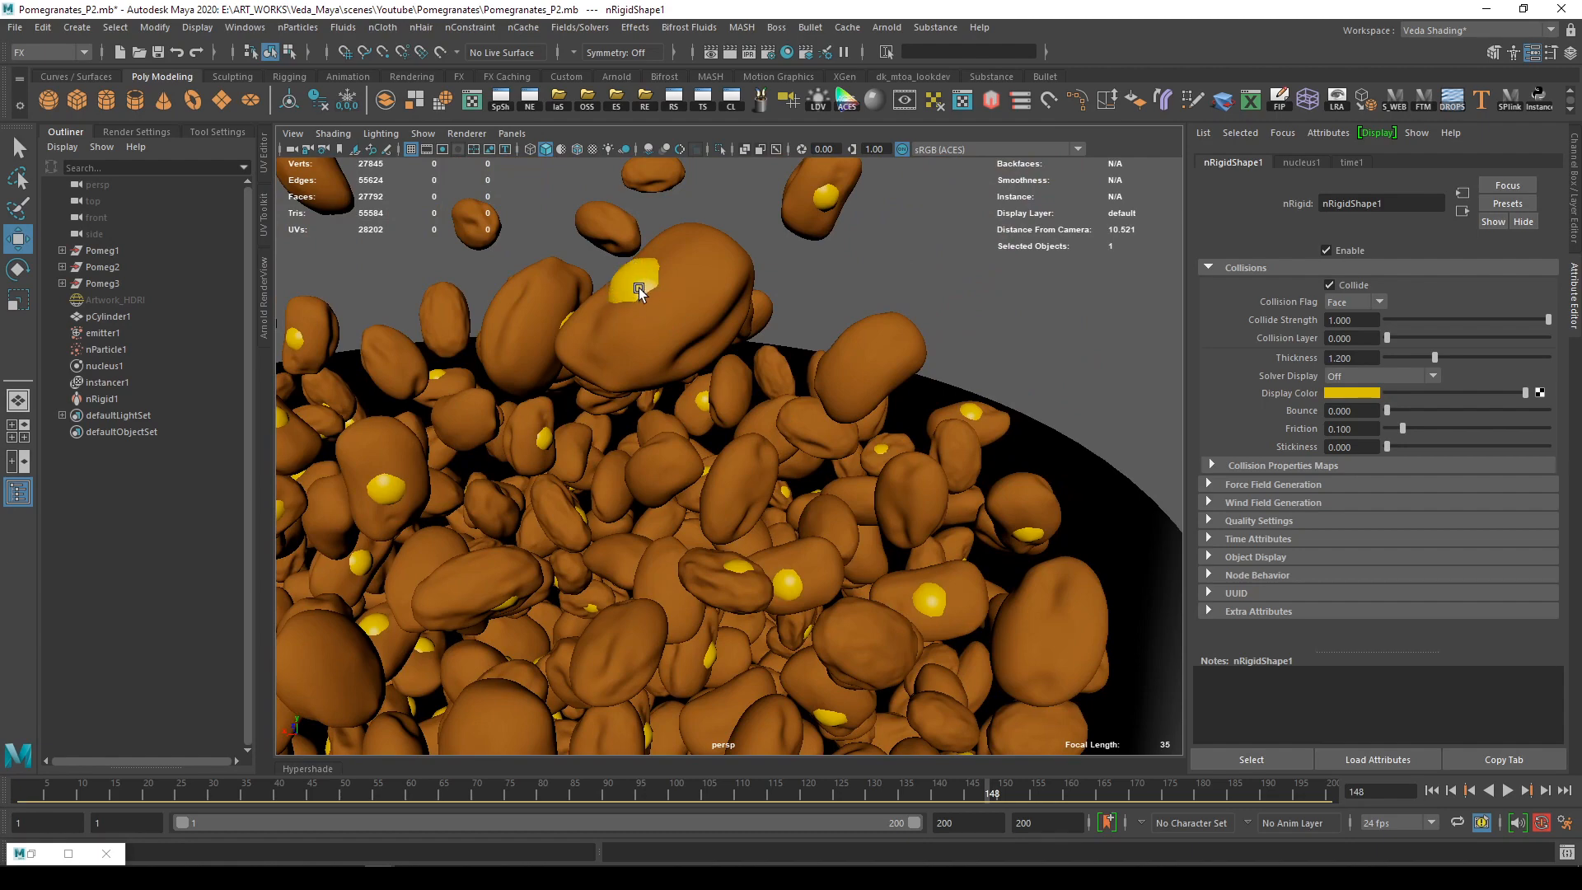
pyautogui.scroll(-4, 692, 383)
pyautogui.moveTo(621, 378)
pyautogui.keyDown('alt'); pyautogui.mouseDown()
pyautogui.moveTo(634, 355)
pyautogui.moveTo(641, 377)
pyautogui.mouseUp(); pyautogui.keyUp('alt')
pyautogui.scroll(-3, 606, 353)
pyautogui.scroll(-2, 606, 352)
# Set the Solver Display of nParticleShape1 to Off to hide the yellow collision spheres, and clear the selection
pyautogui.click(1356, 376)
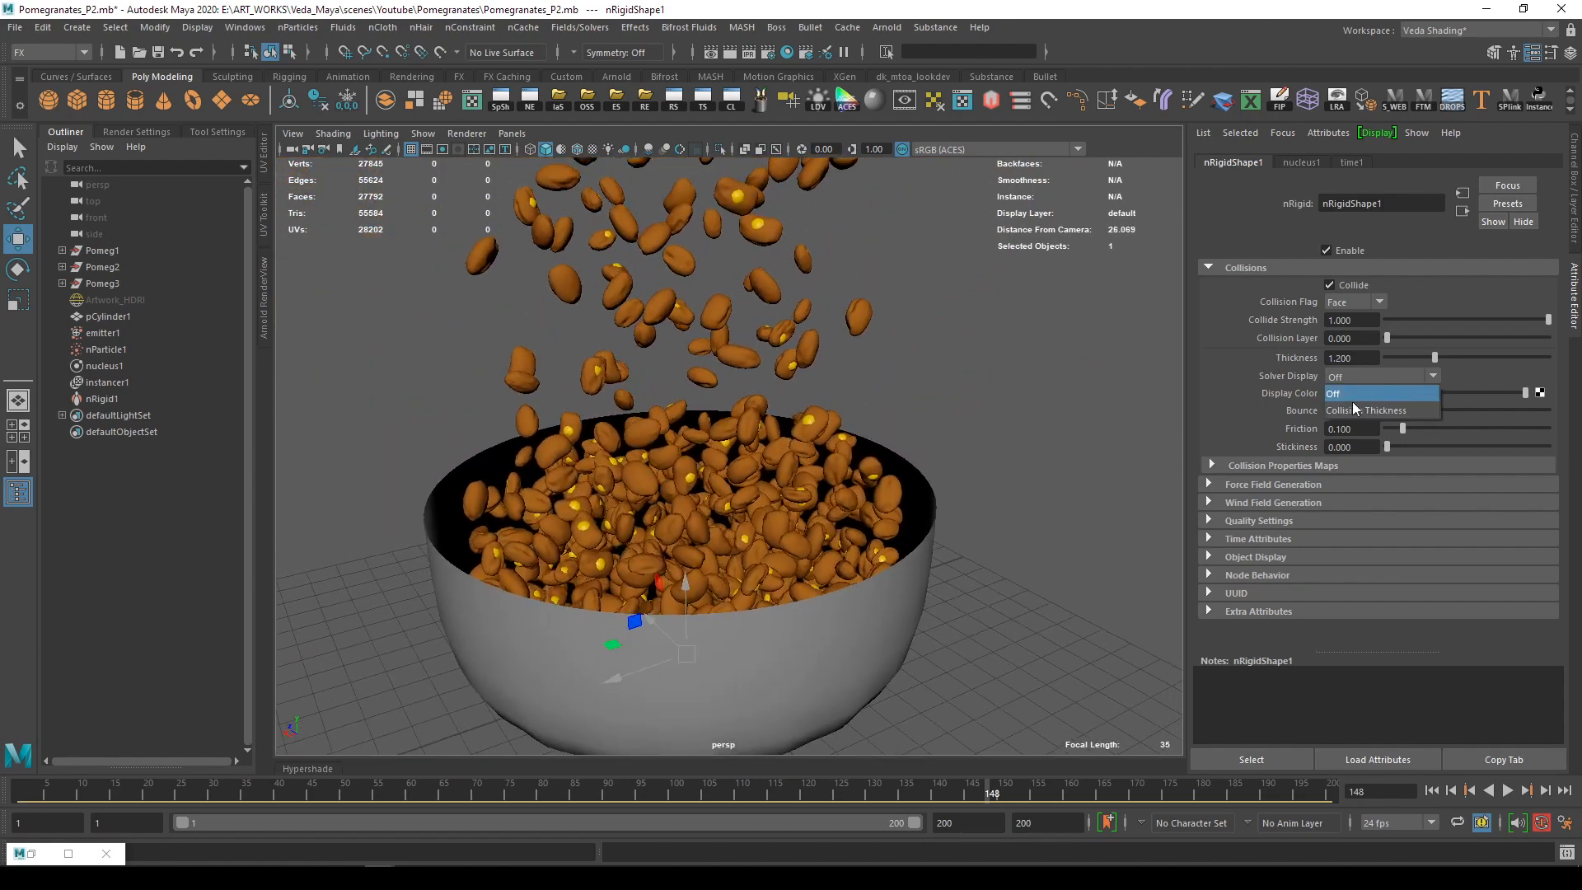
pyautogui.click(1273, 379)
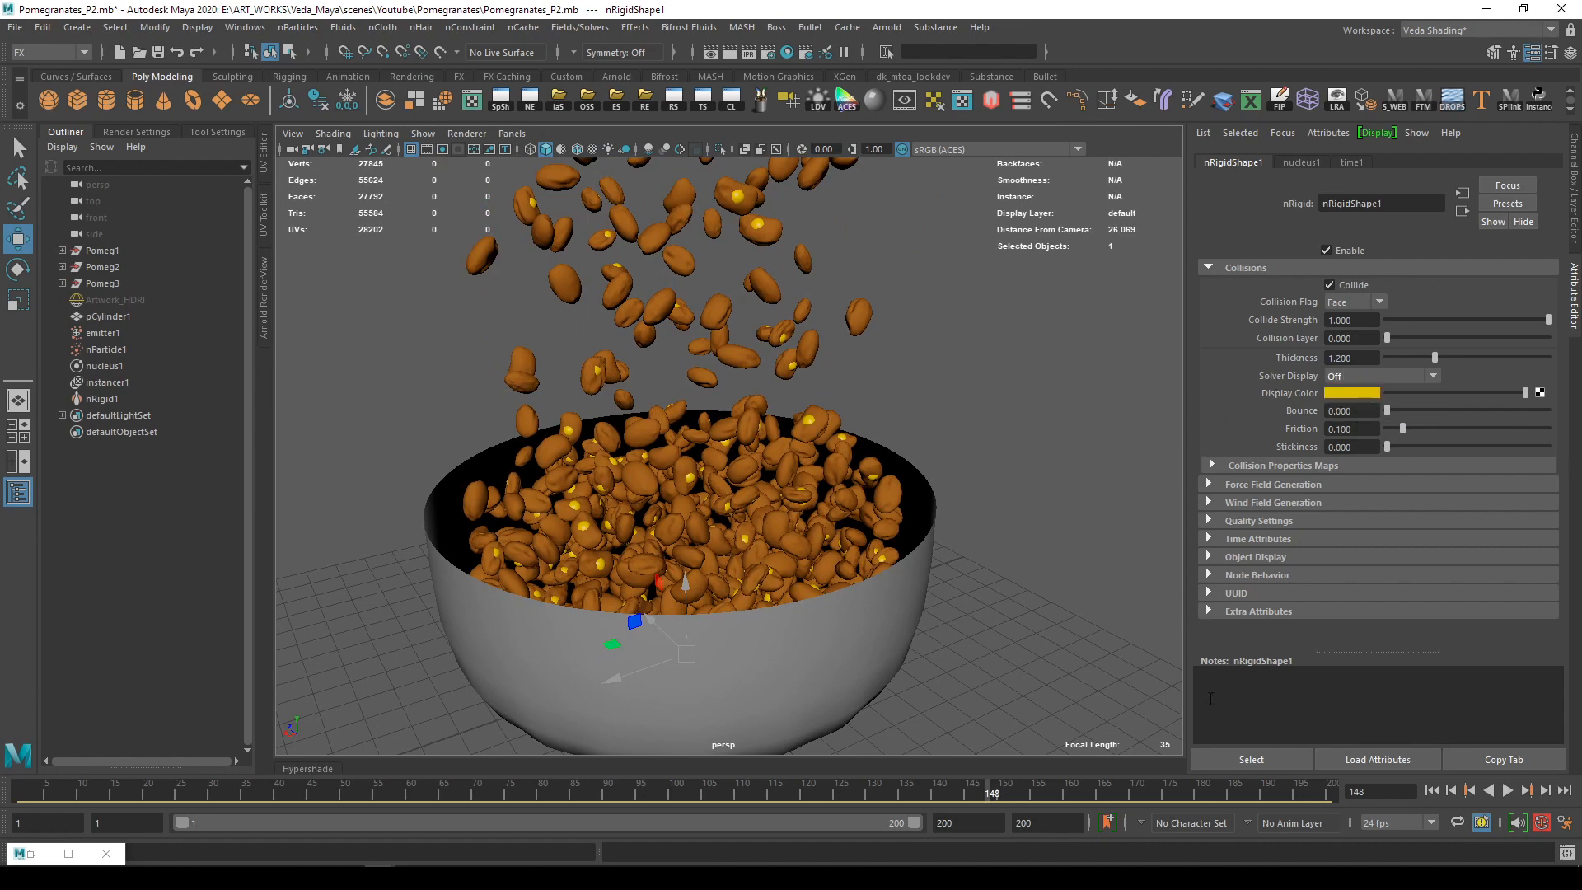
pyautogui.click(106, 351)
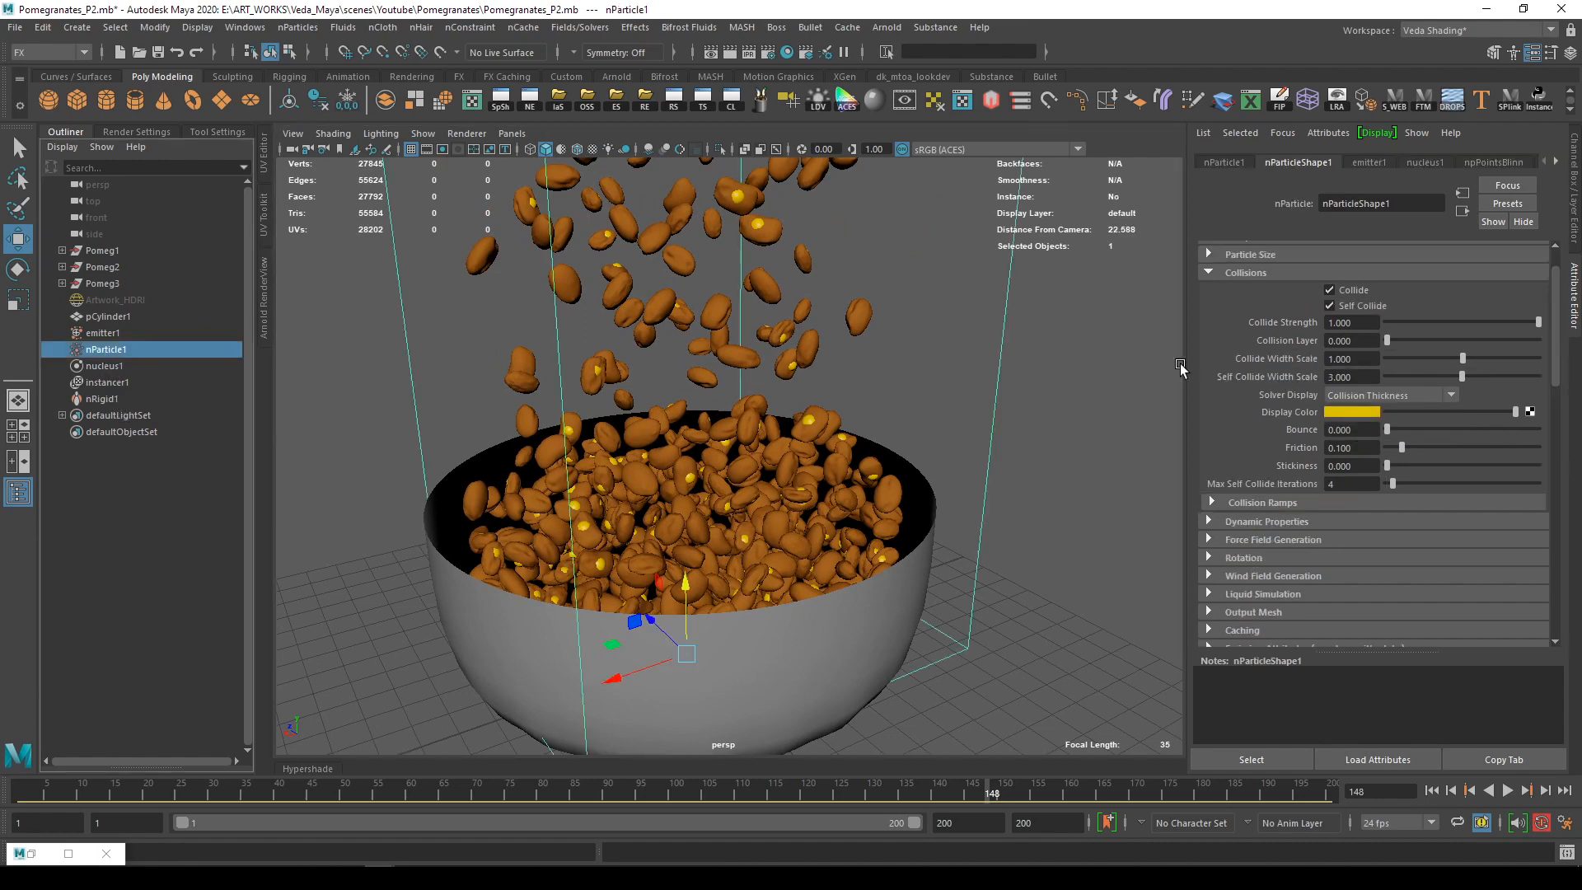
pyautogui.click(1366, 397)
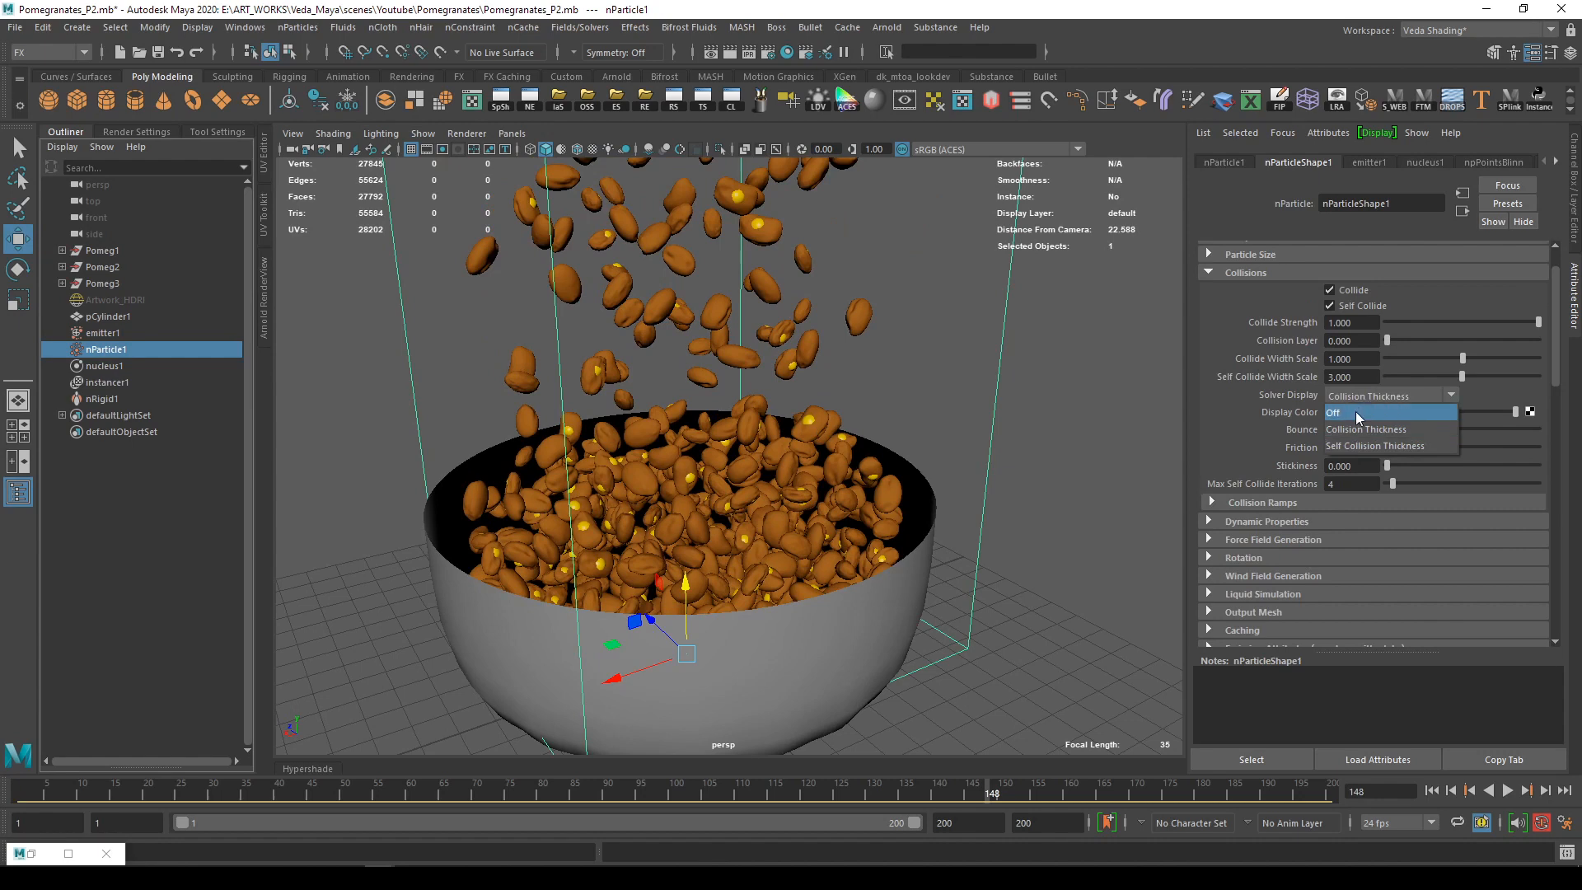
pyautogui.click(1358, 416)
pyautogui.click(1040, 401)
# Replay the seed simulation from frame 1 with the whole bowl in view and stop it at frame 181
pyautogui.scroll(-5, 805, 368)
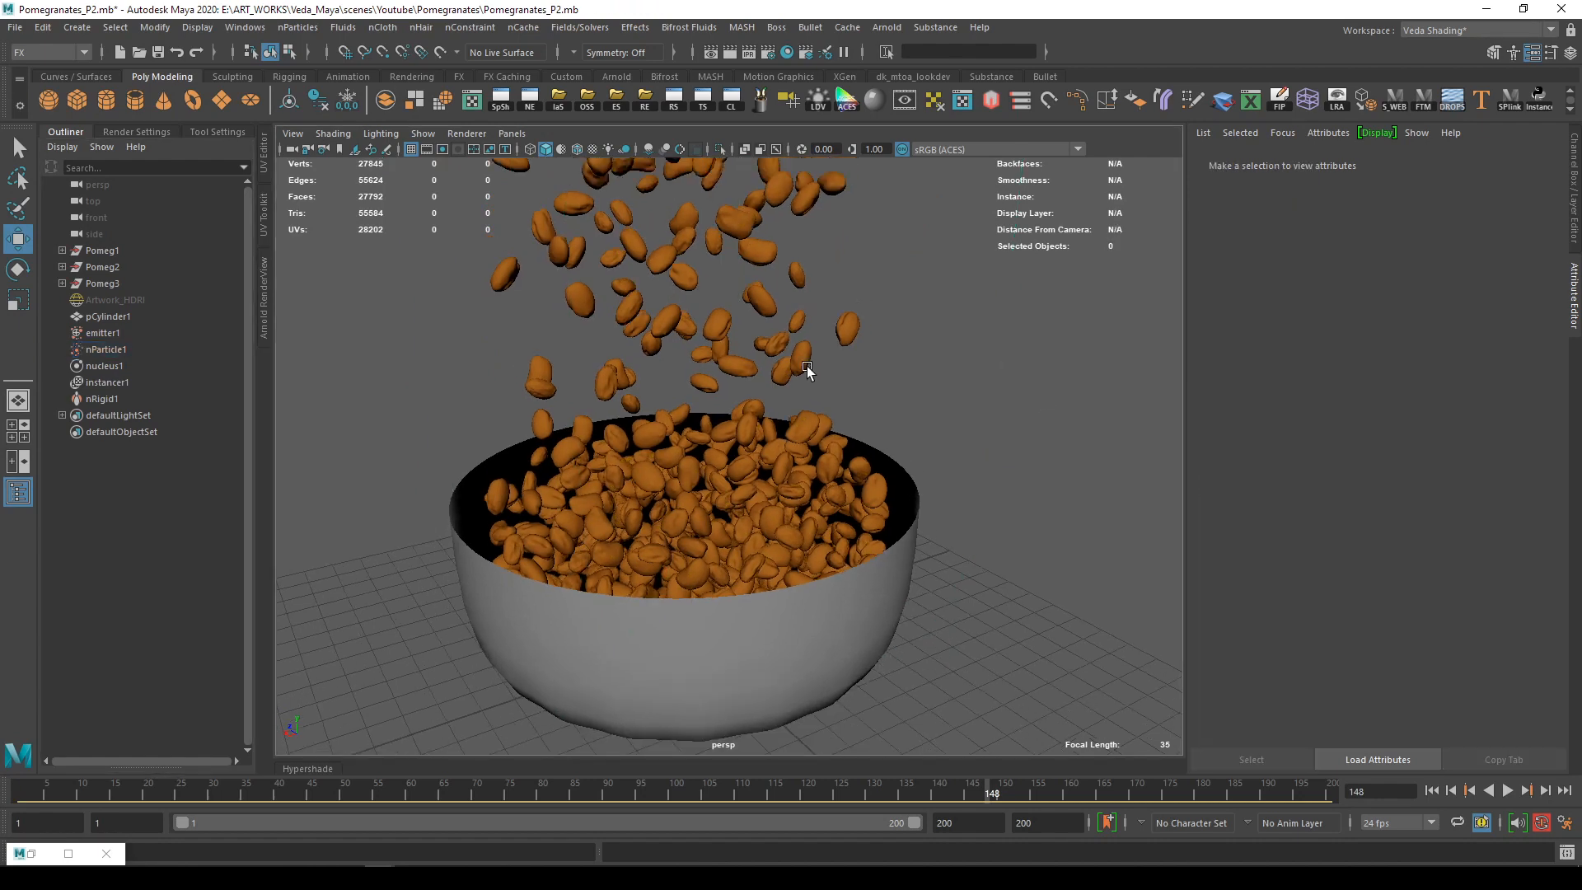
pyautogui.keyDown('alt'); pyautogui.moveTo(800, 372); pyautogui.dragTo(812, 404); pyautogui.keyUp('alt')
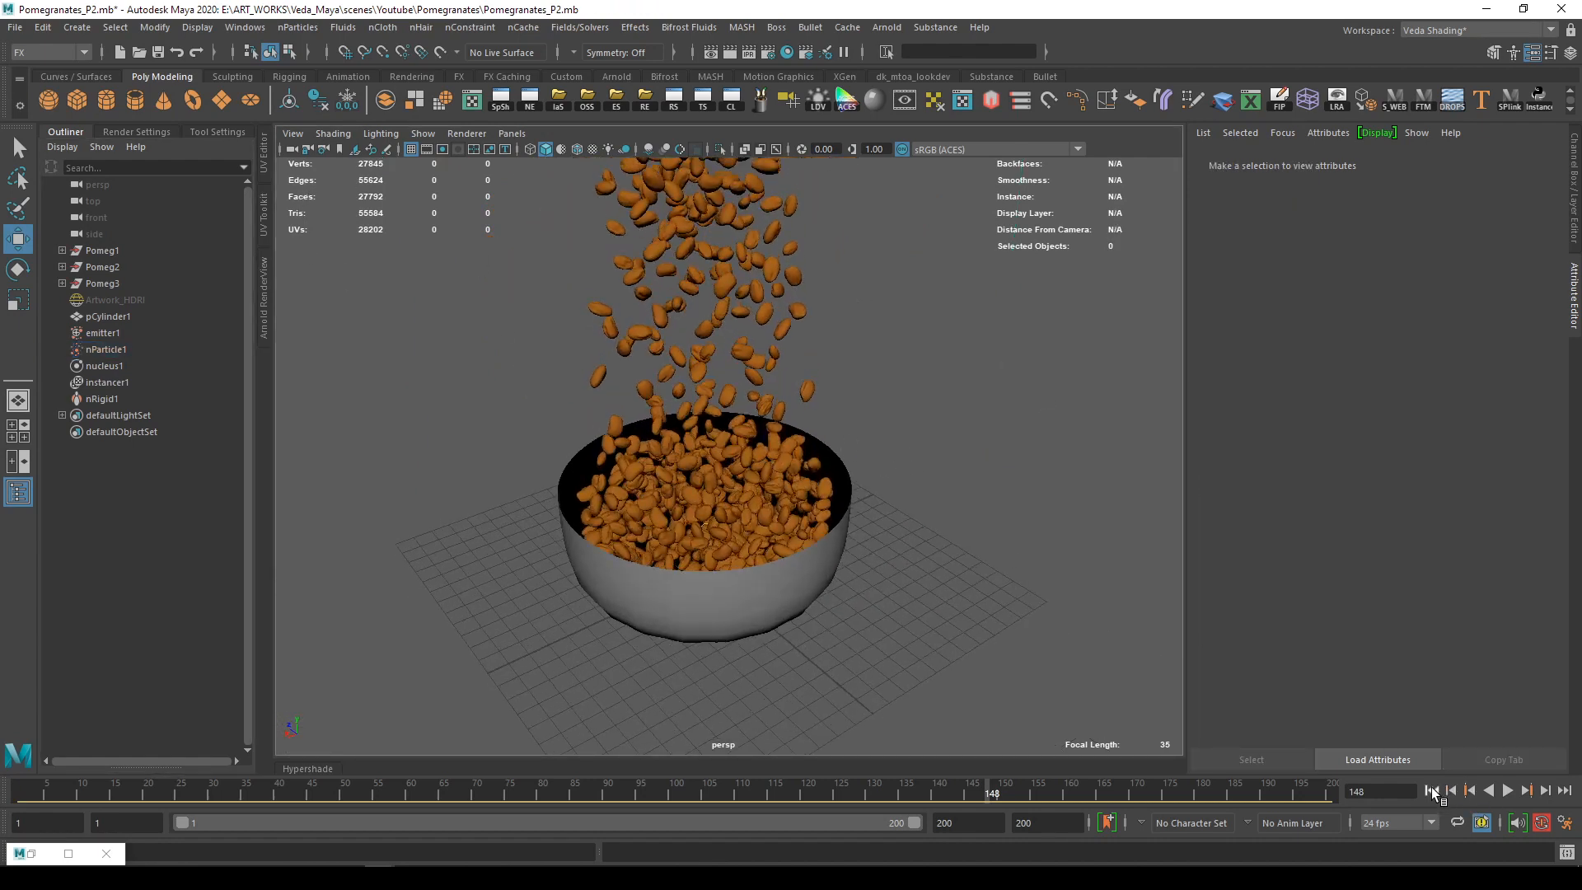
pyautogui.click(1431, 789)
pyautogui.click(1507, 789)
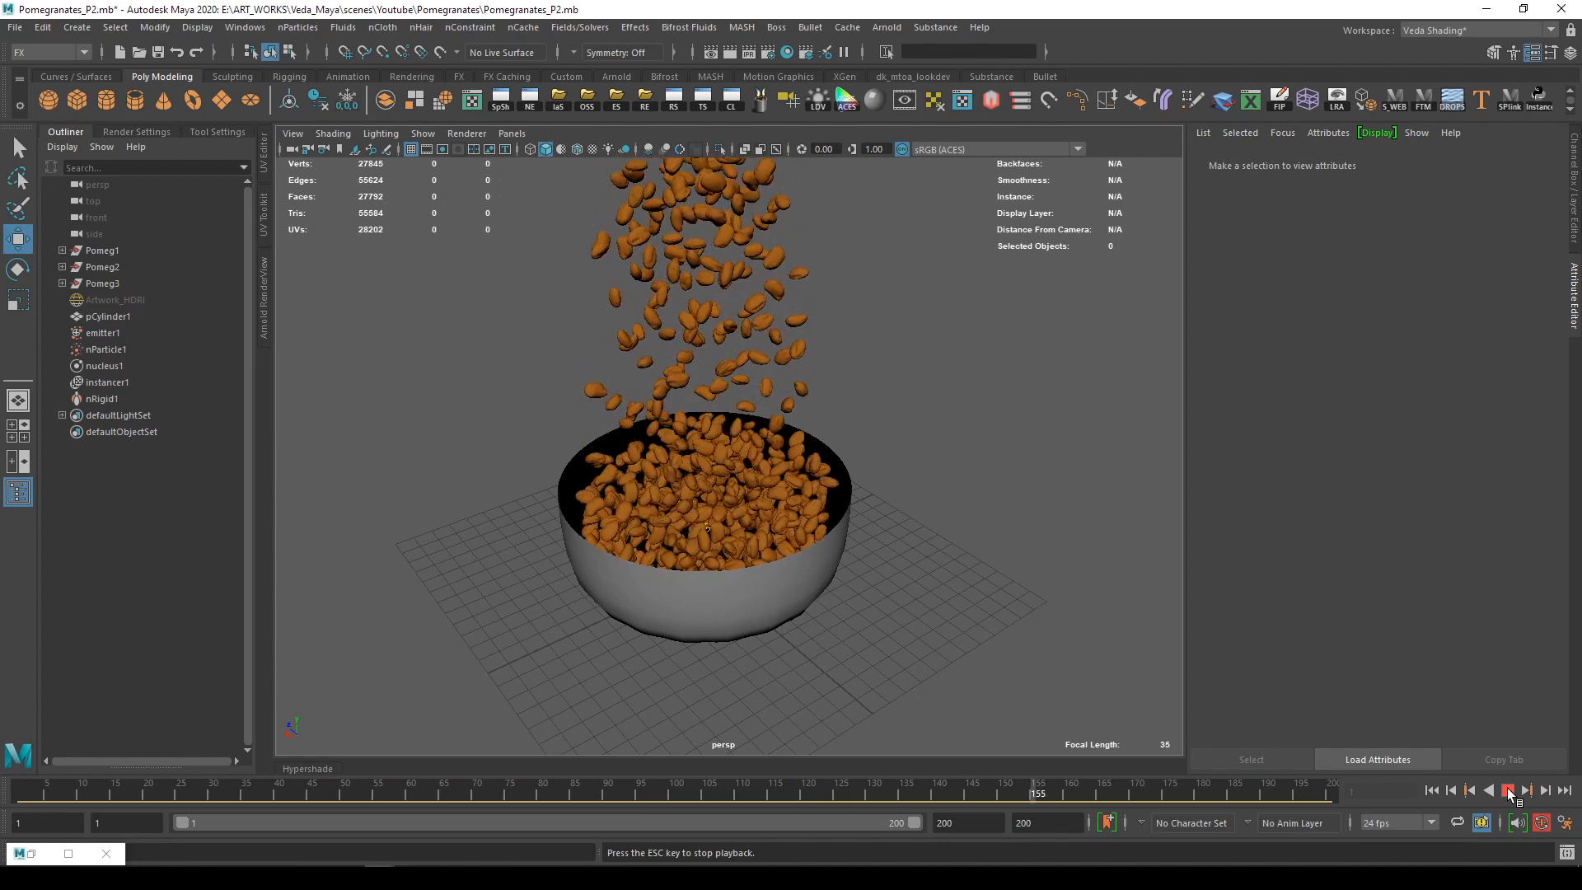
pyautogui.click(1506, 790)
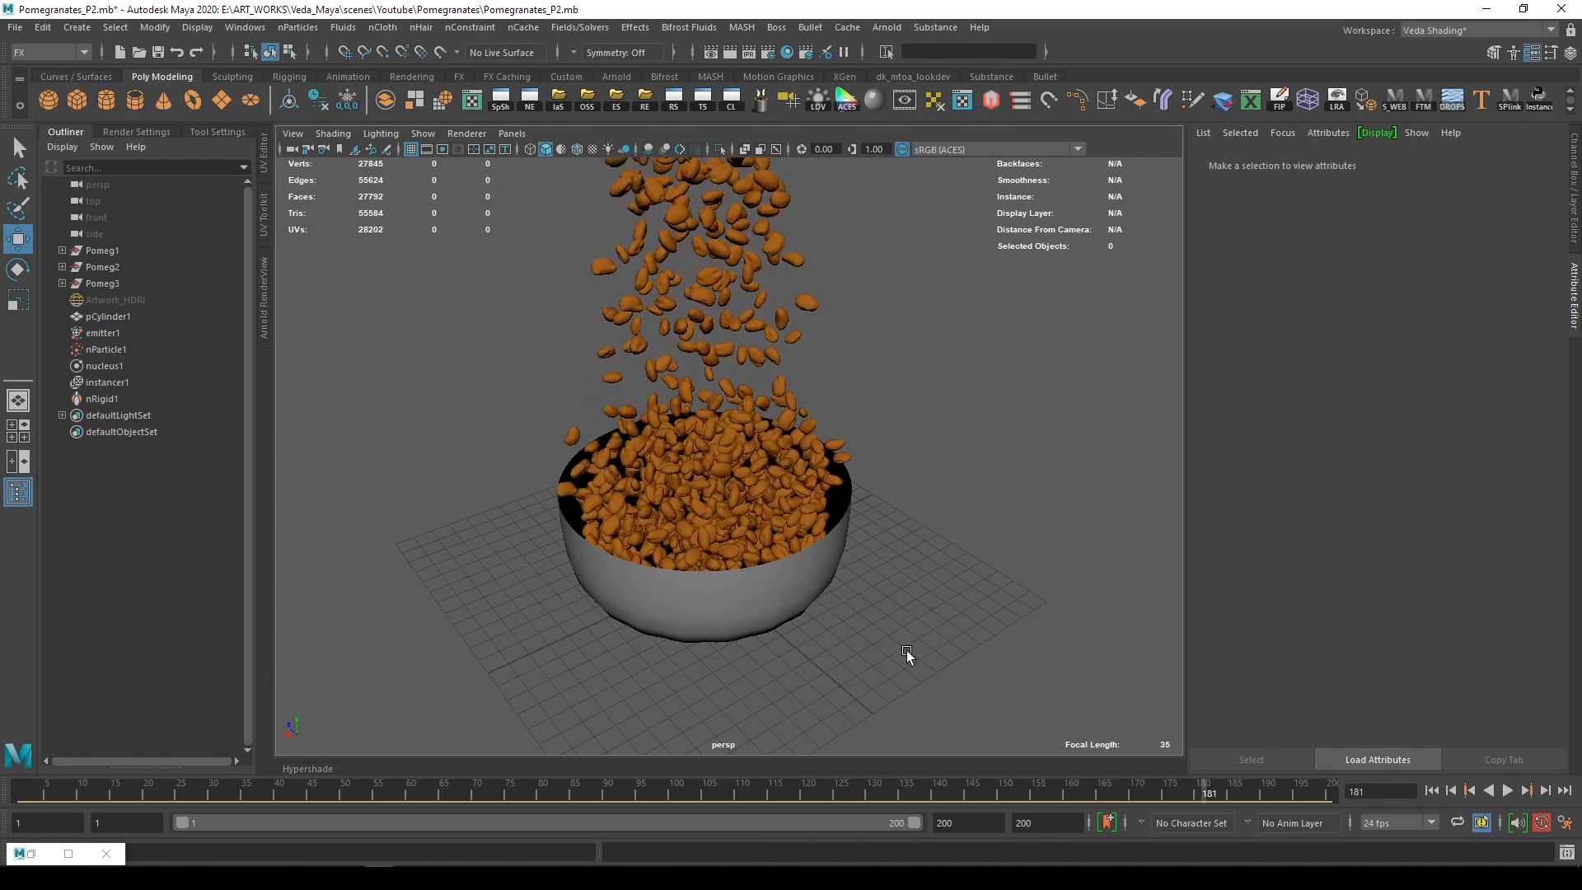
# Inspect the overflowing bowl from the side and turn the viewport's default material back on
pyautogui.keyDown('alt'); pyautogui.moveTo(907, 650); pyautogui.dragTo(735, 501); pyautogui.keyUp('alt')
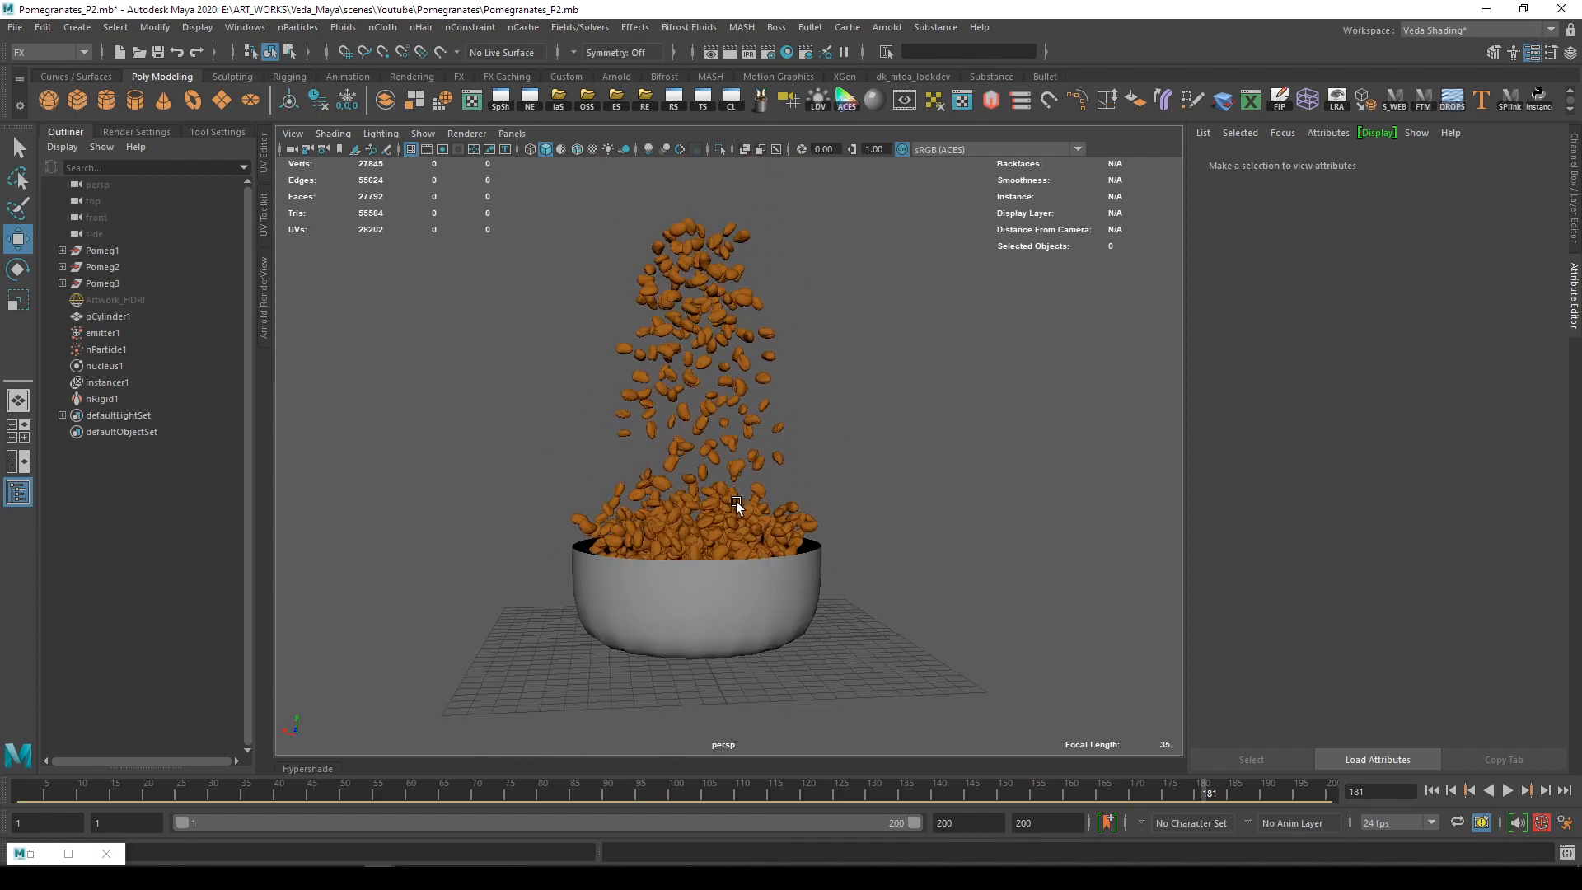
pyautogui.keyDown('alt'); pyautogui.moveTo(759, 447); pyautogui.dragTo(754, 476, button='middle'); pyautogui.keyUp('alt')
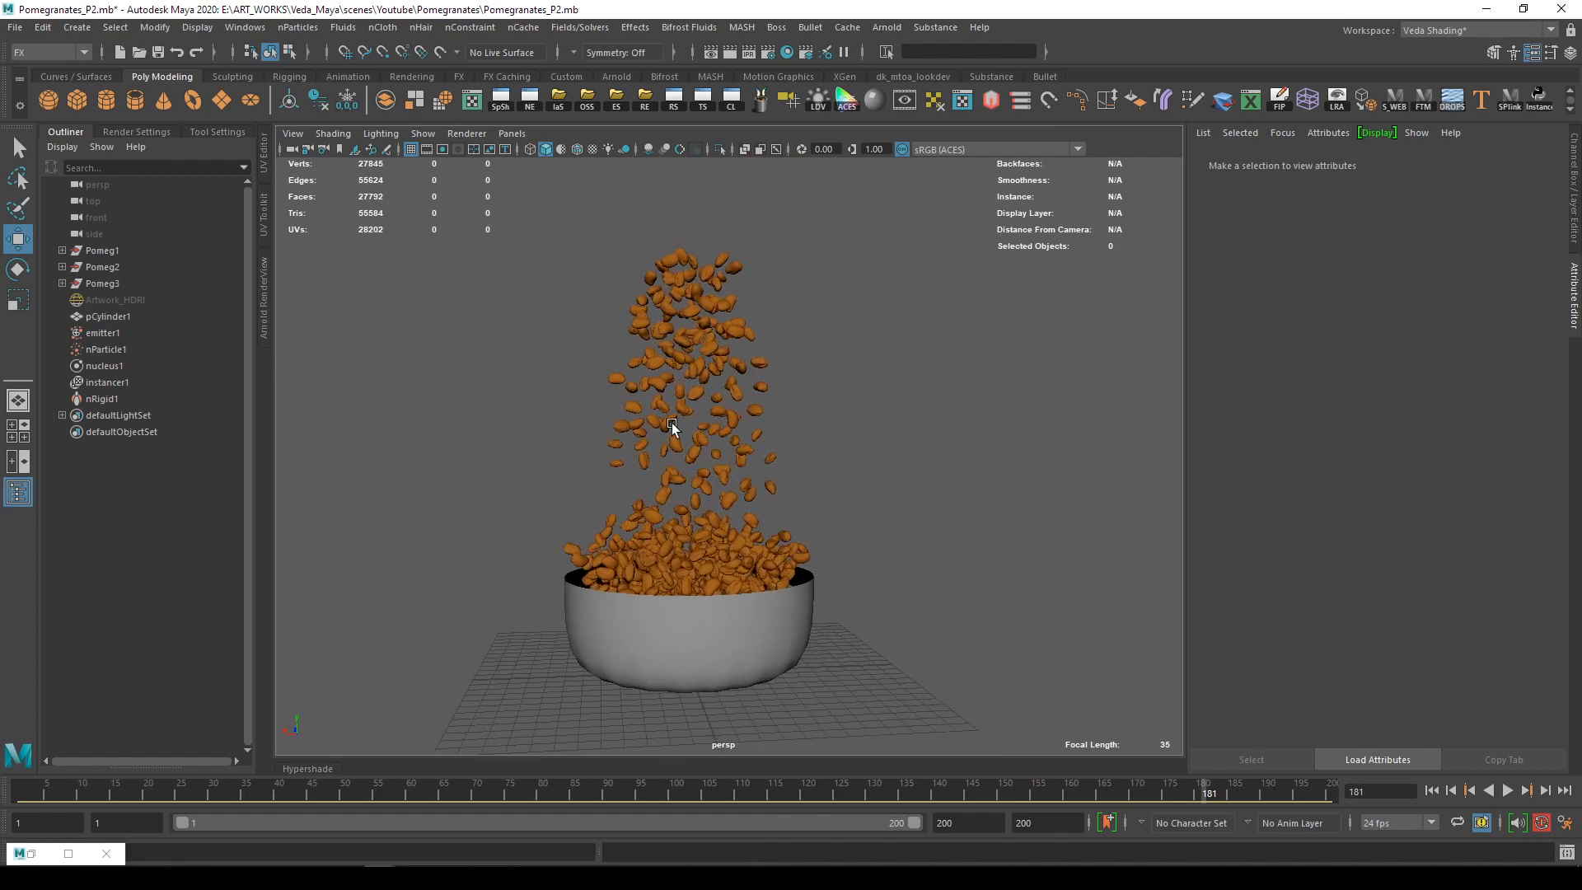
pyautogui.keyDown('alt'); pyautogui.moveTo(671, 422); pyautogui.dragTo(742, 483, button='right'); pyautogui.keyUp('alt')
pyautogui.keyDown('alt'); pyautogui.moveTo(742, 482); pyautogui.dragTo(750, 396, button='middle'); pyautogui.keyUp('alt')
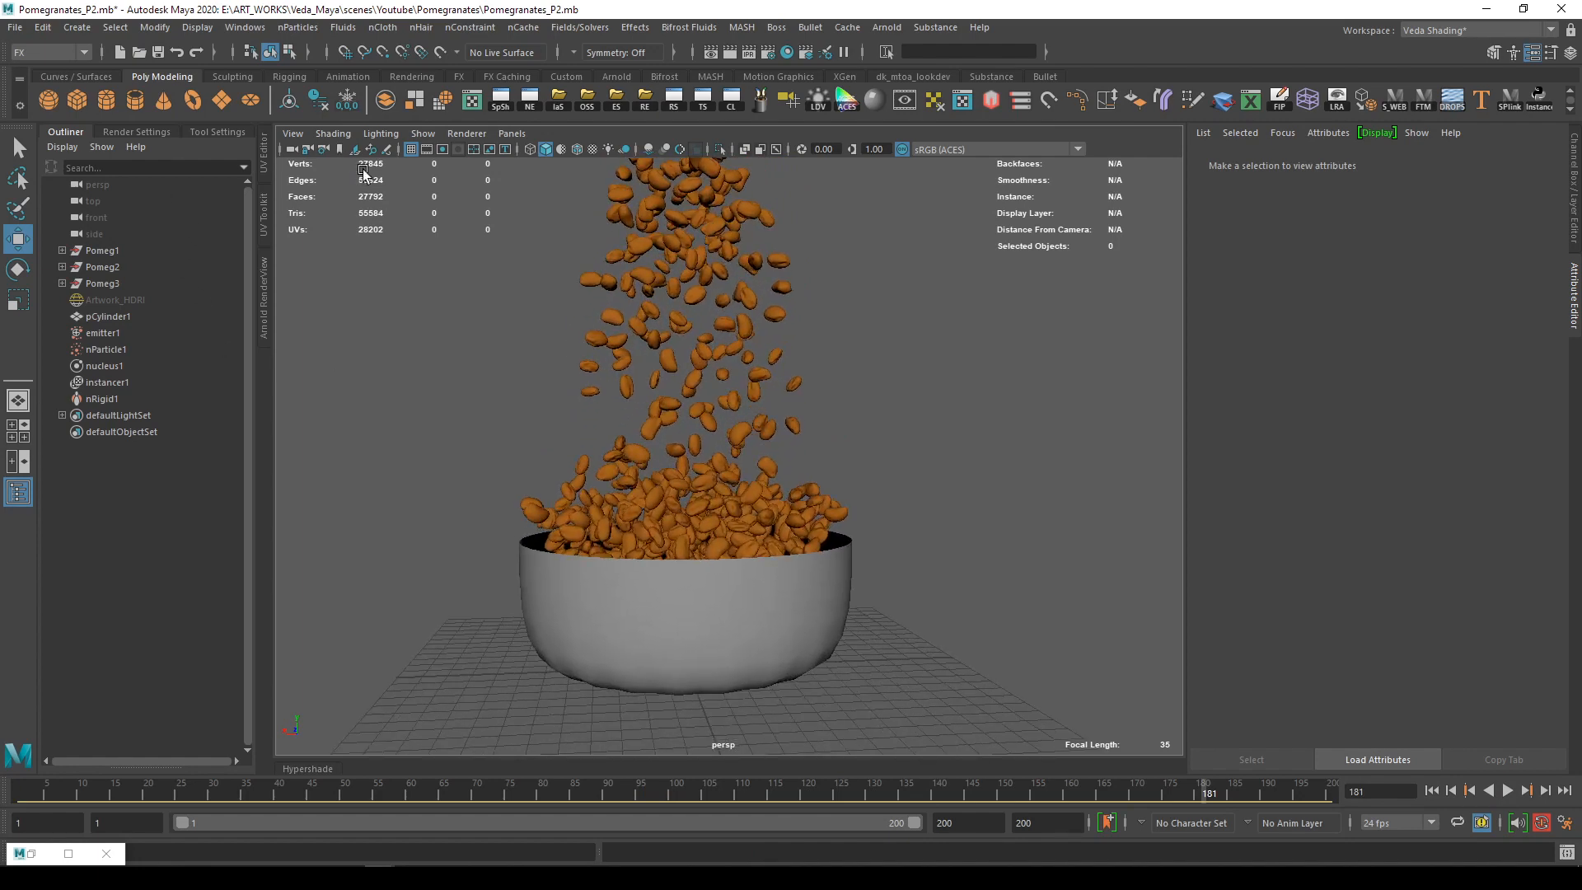
pyautogui.click(333, 134)
pyautogui.click(350, 266)
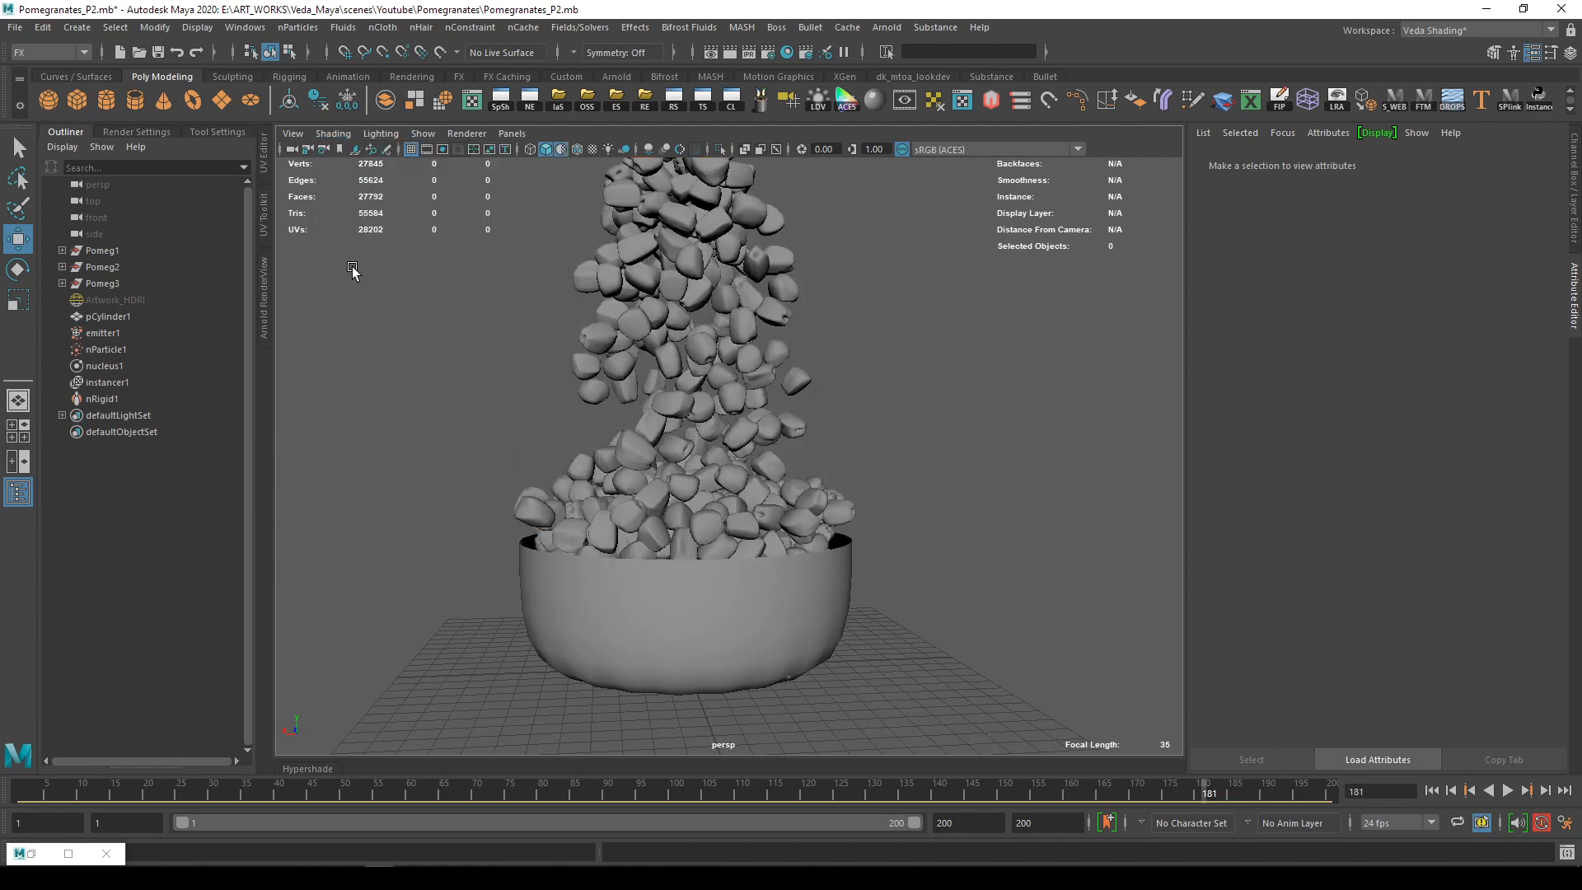
pyautogui.keyDown('alt'); pyautogui.moveTo(549, 355); pyautogui.dragTo(540, 378); pyautogui.keyUp('alt')
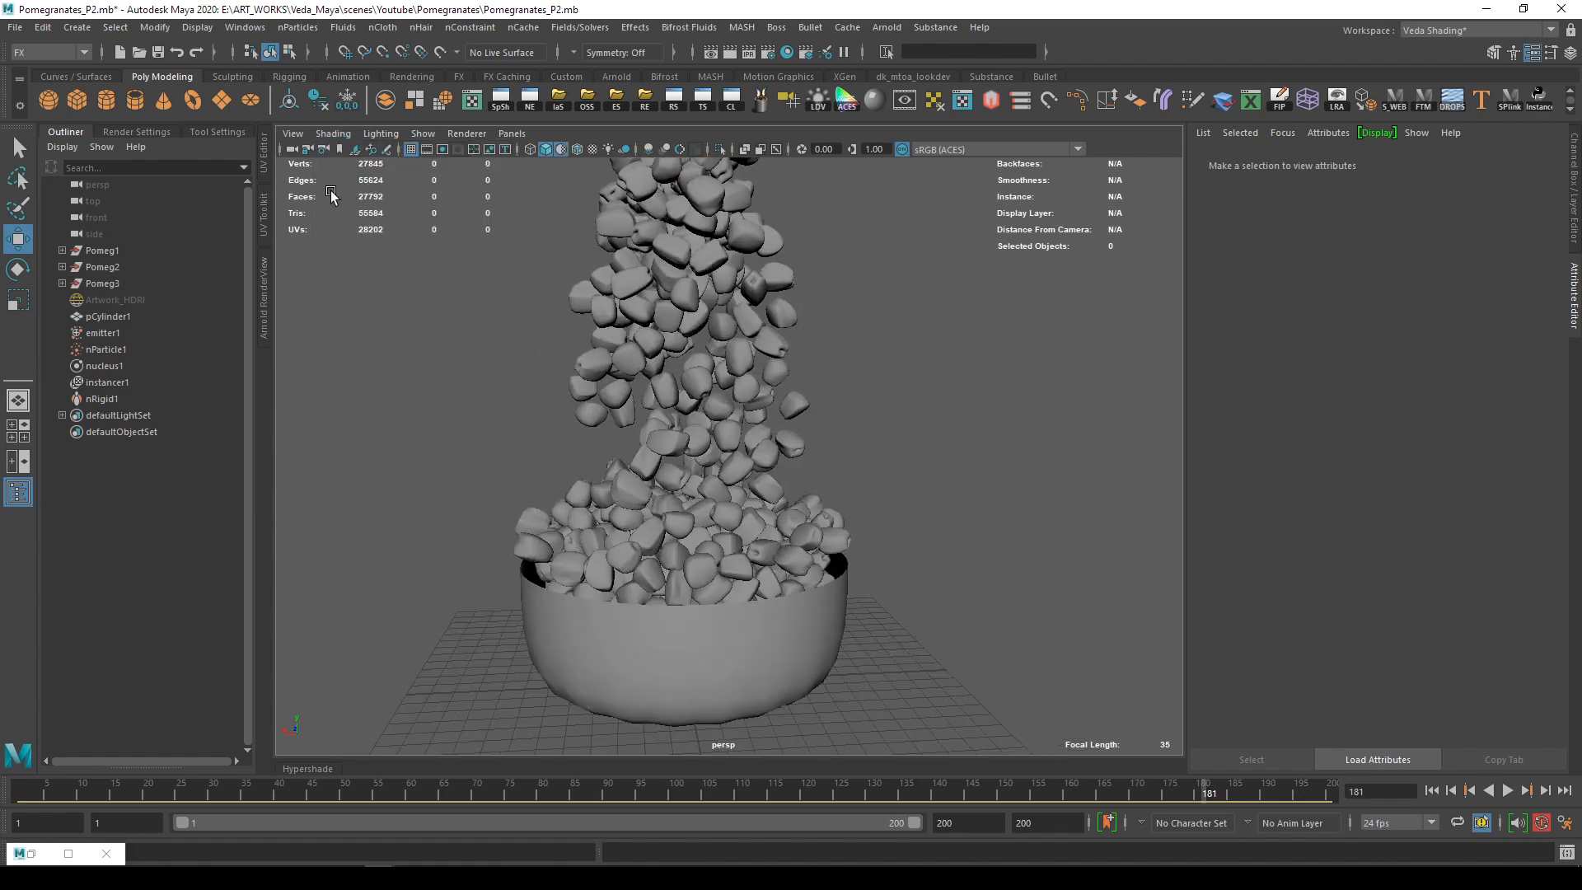
# Check the Thickness of nRigid1 and set the Self Collide Width Scale of nParticle1 to 2.5
pyautogui.click(108, 398)
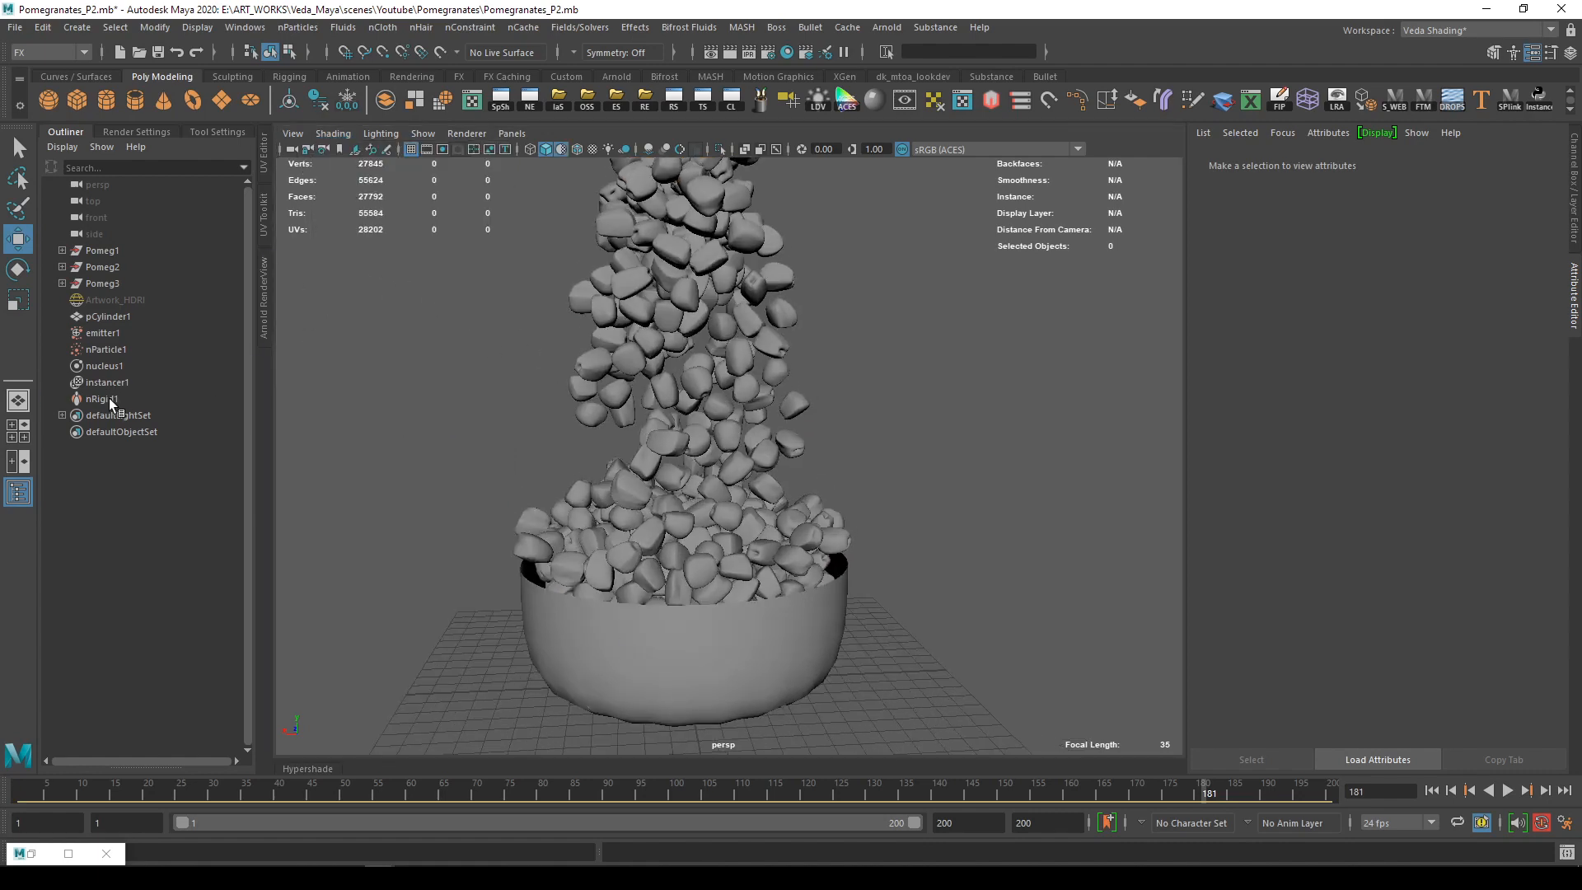
pyautogui.moveTo(1367, 359); pyautogui.dragTo(1341, 358)
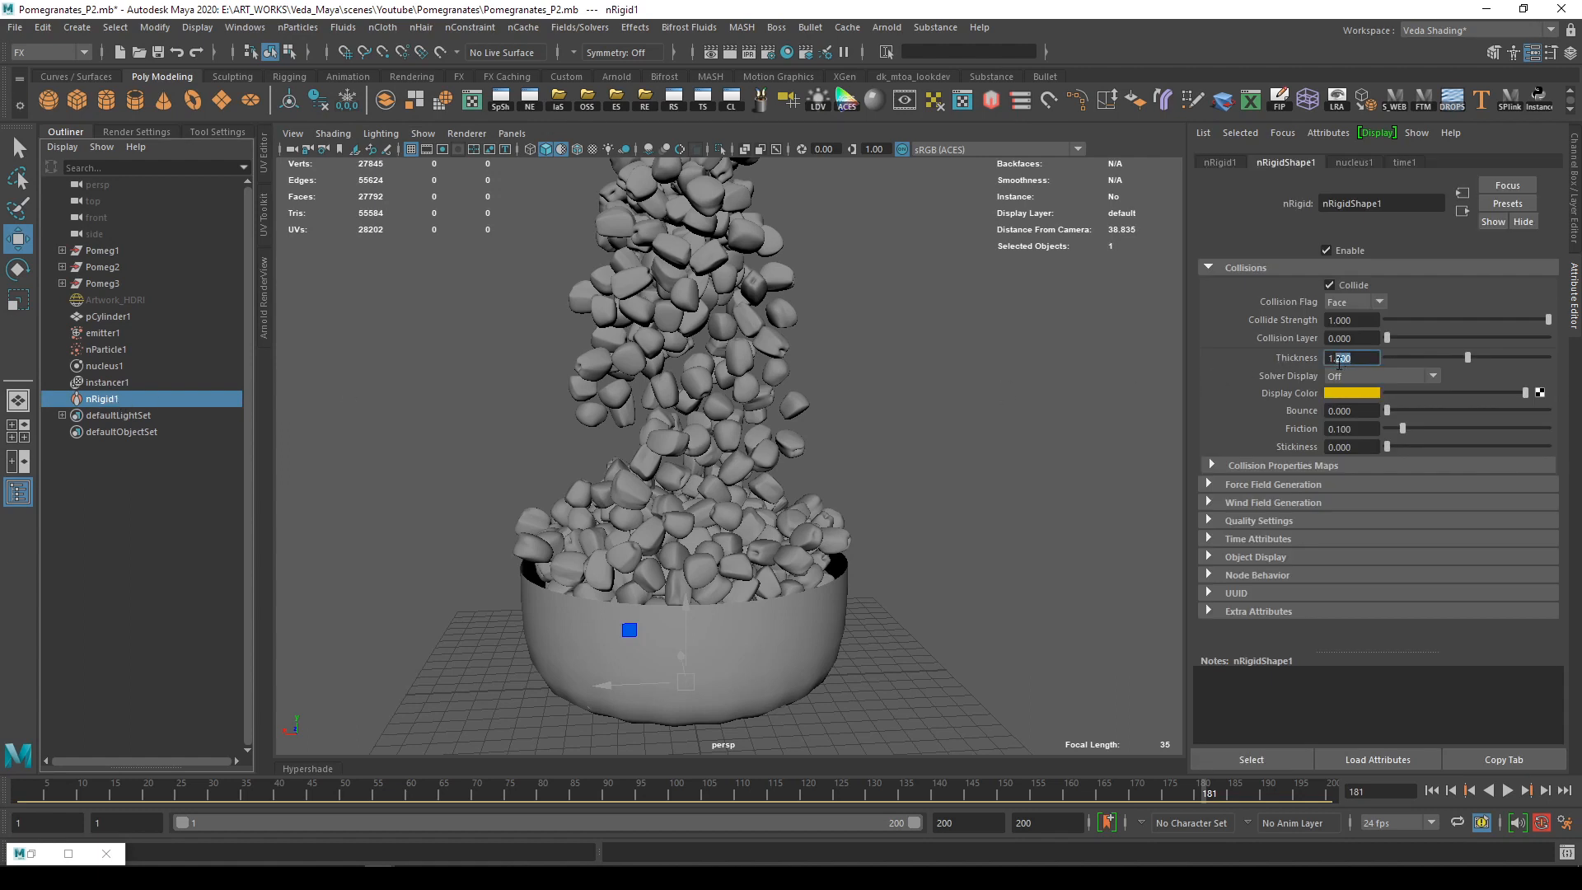
pyautogui.click(106, 349)
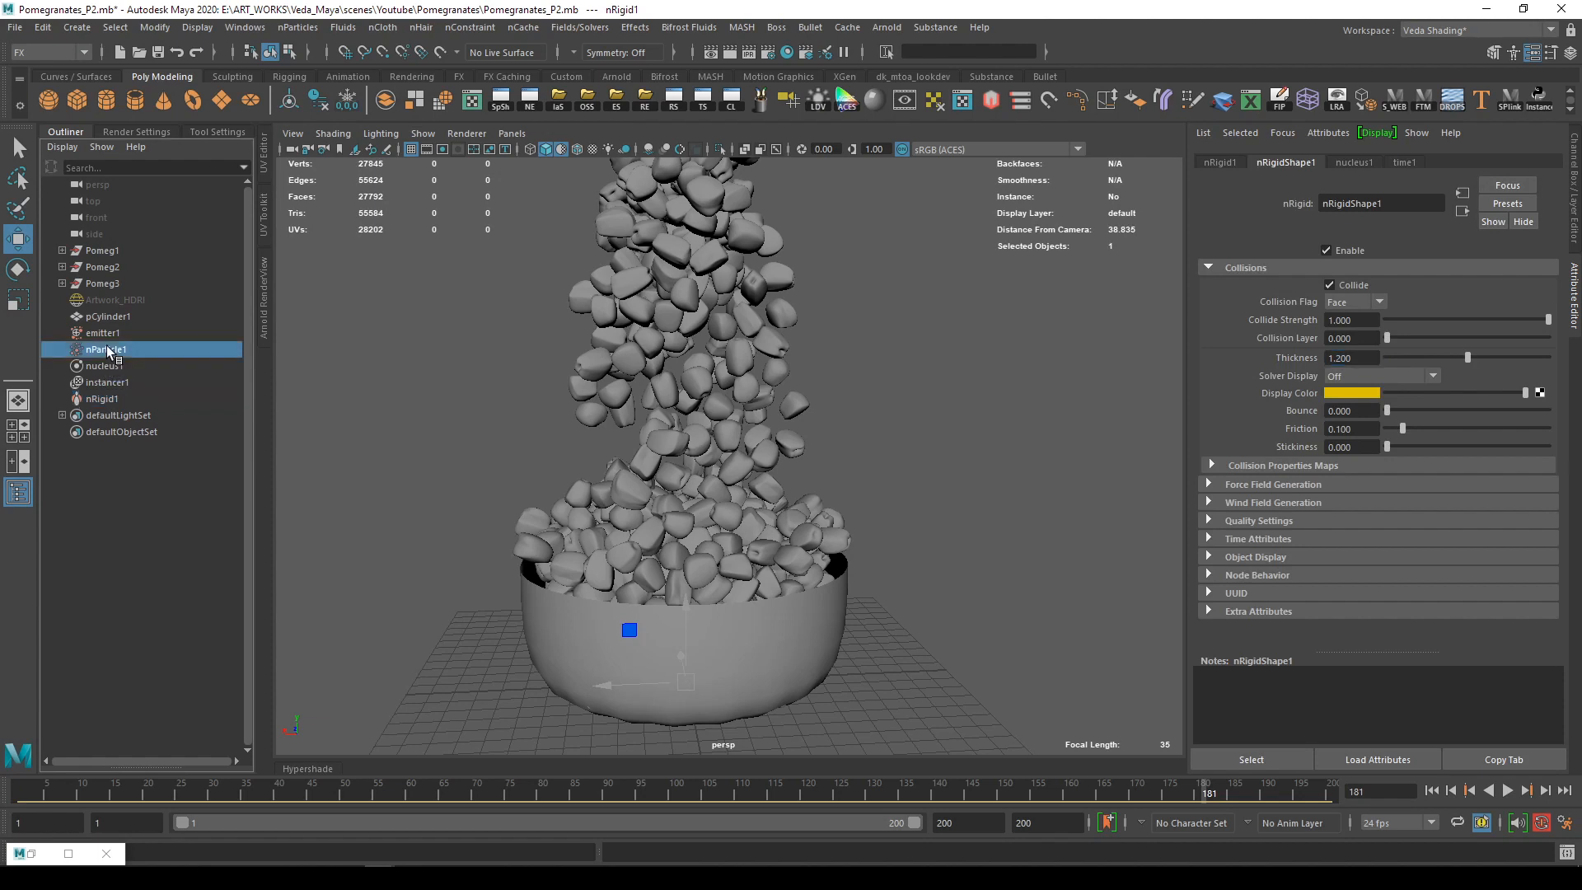
pyautogui.moveTo(1369, 377); pyautogui.dragTo(1335, 377)
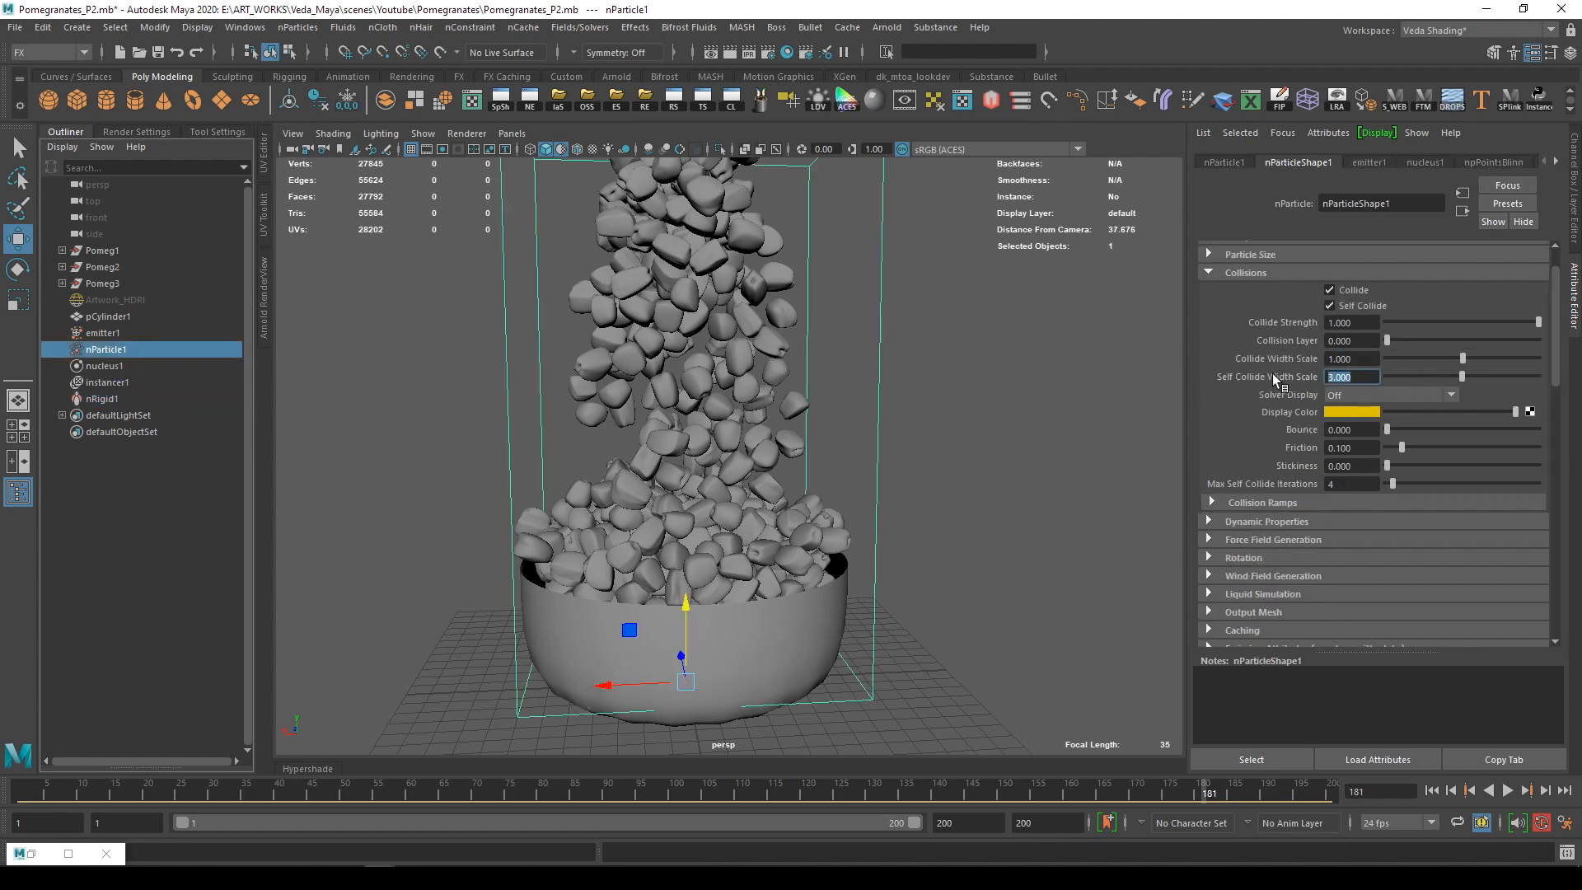
pyautogui.write('2.5')
pyautogui.press('Return')
# Play the simulation from frame 1, inspect close up how tightly the seeds pack in the bowl, and stop playback
pyautogui.click(1431, 790)
pyautogui.click(1508, 790)
pyautogui.scroll(-5, 601, 379)
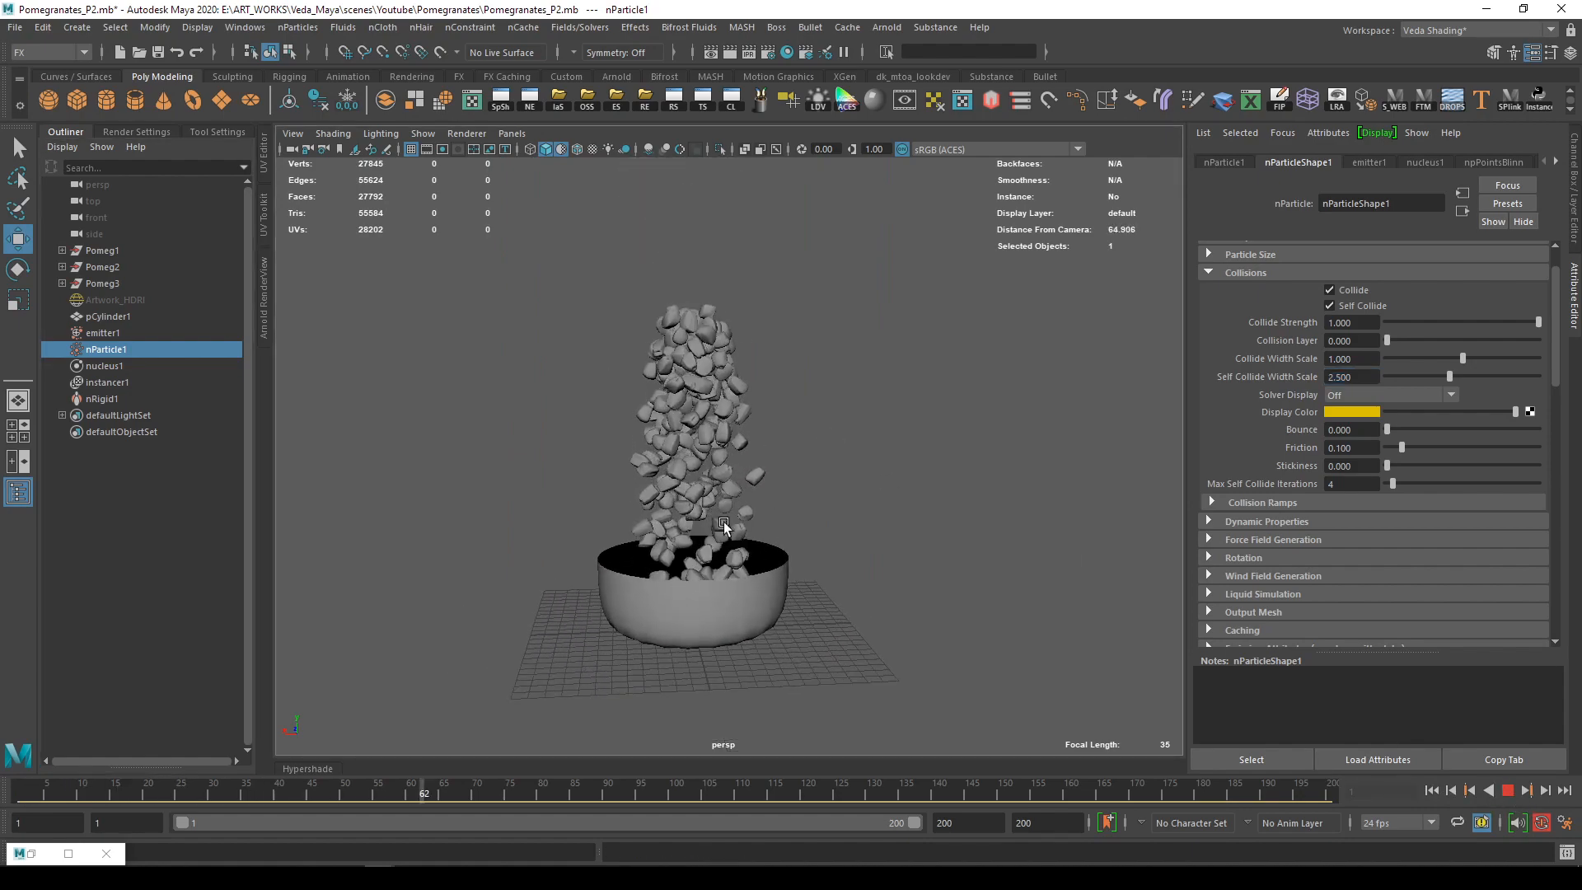
pyautogui.scroll(6, 833, 587)
pyautogui.keyDown('alt'); pyautogui.moveTo(832, 587); pyautogui.dragTo(766, 491, button='middle'); pyautogui.keyUp('alt')
pyautogui.keyDown('alt'); pyautogui.moveTo(766, 491); pyautogui.dragTo(724, 537); pyautogui.keyUp('alt')
pyautogui.keyDown('alt'); pyautogui.moveTo(724, 536); pyautogui.dragTo(847, 554, button='right'); pyautogui.keyUp('alt')
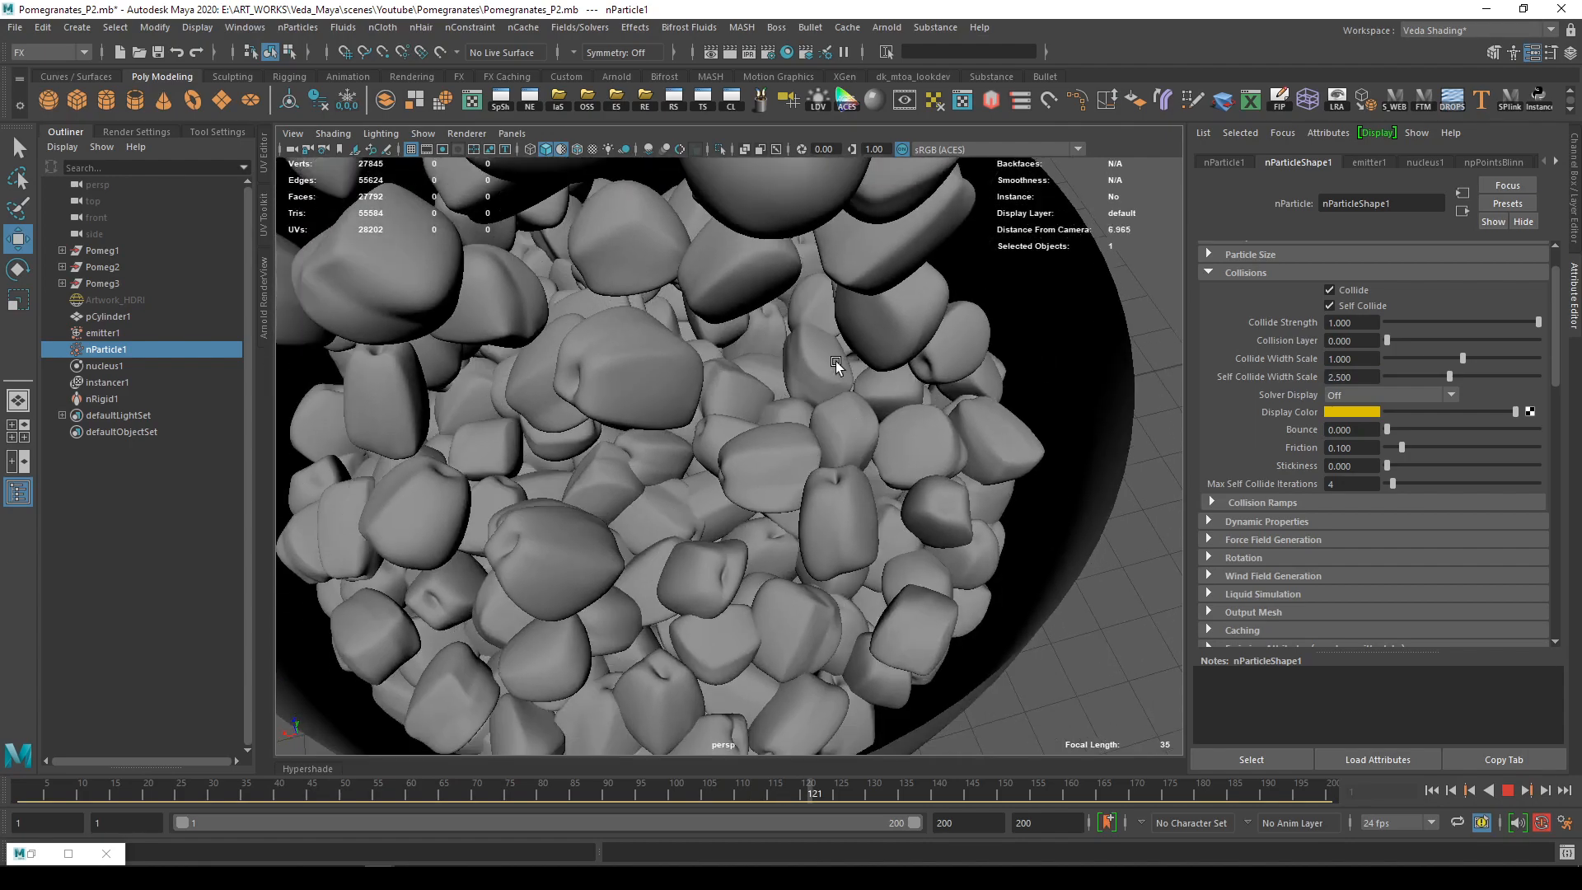
pyautogui.keyDown('alt'); pyautogui.moveTo(837, 366); pyautogui.dragTo(699, 501); pyautogui.keyUp('alt')
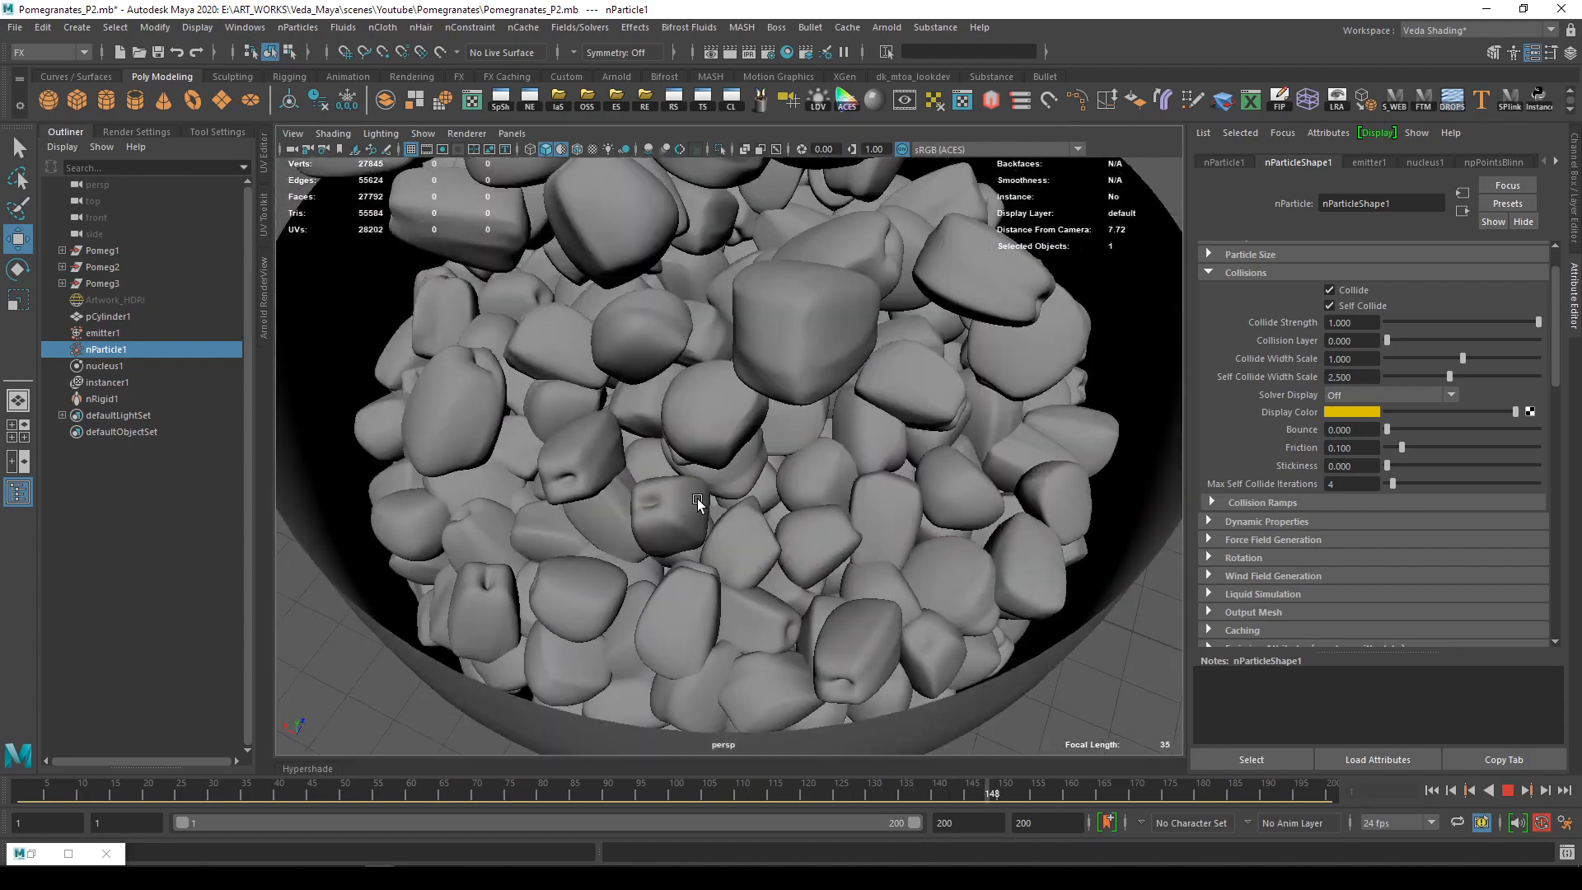
pyautogui.keyDown('alt'); pyautogui.moveTo(699, 502); pyautogui.dragTo(756, 546, button='right'); pyautogui.keyUp('alt')
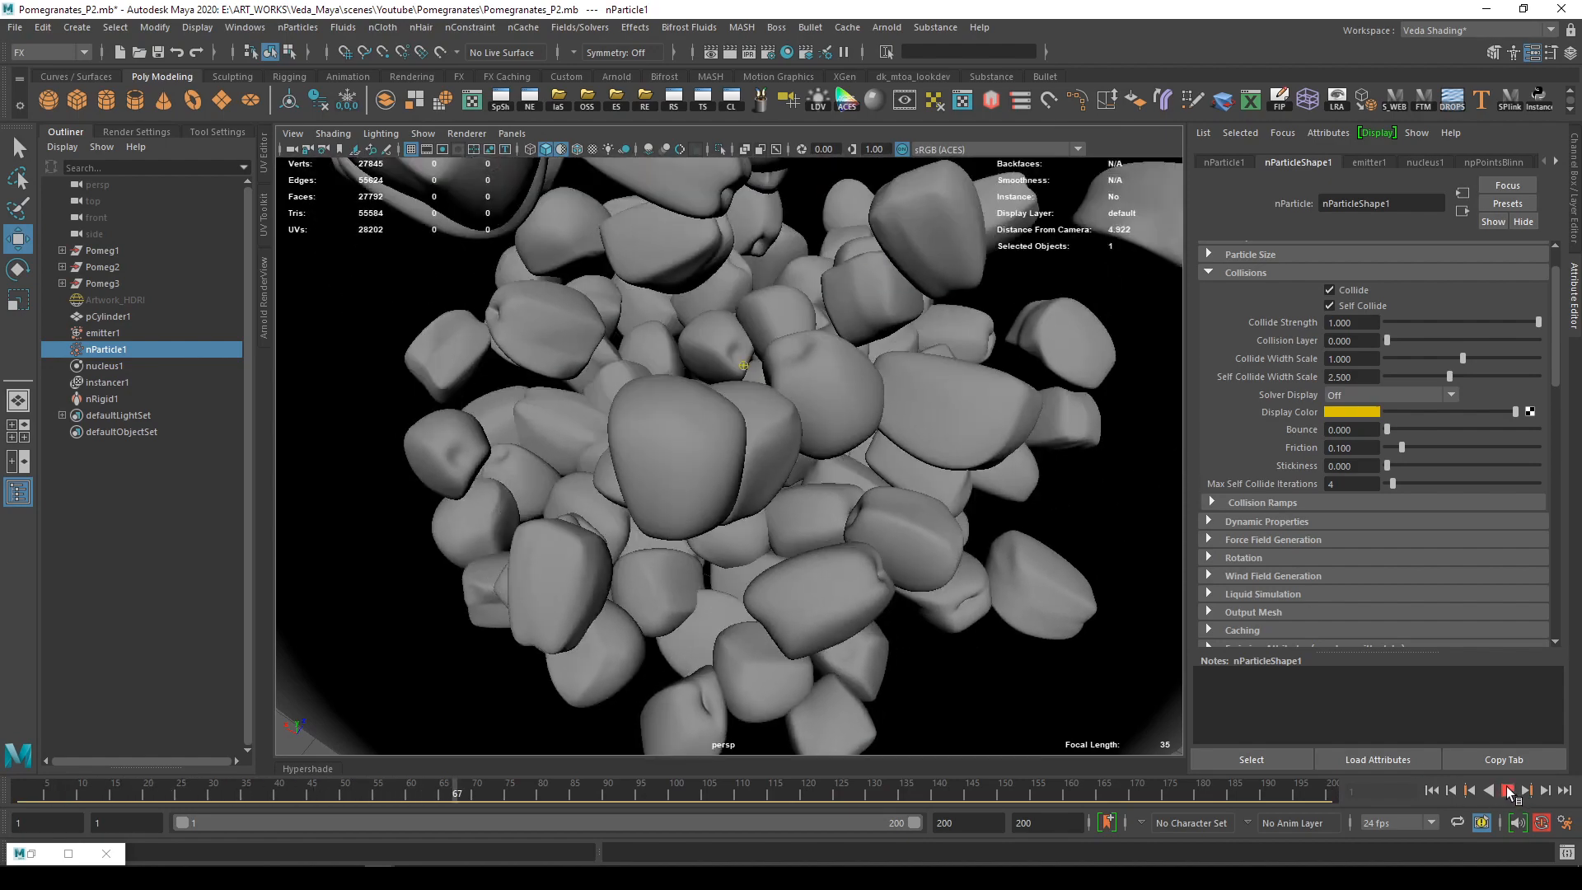
pyautogui.click(1508, 792)
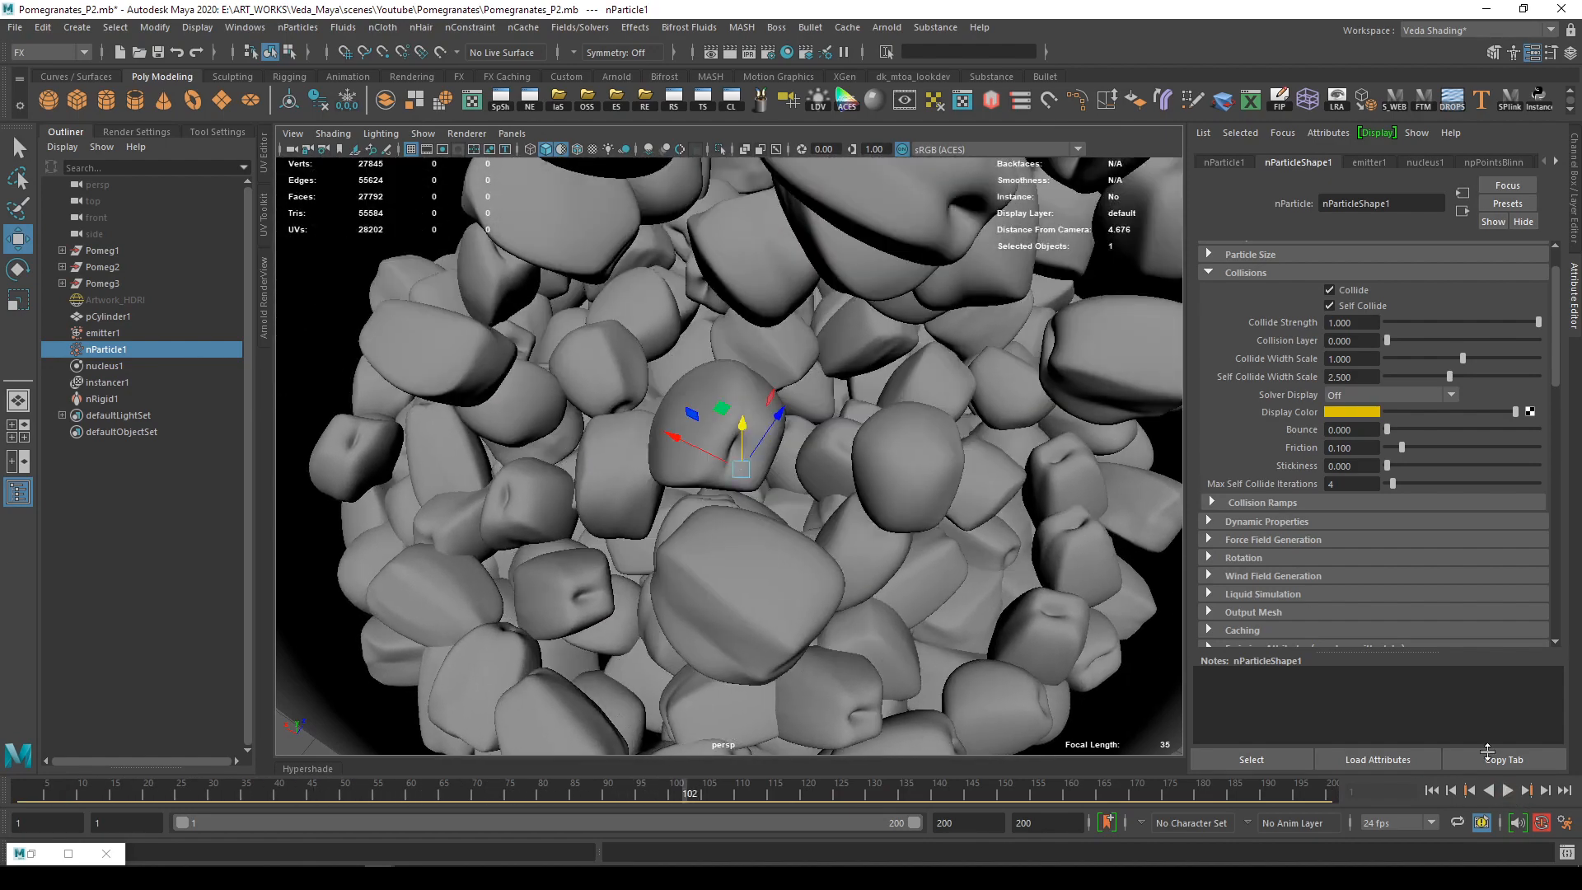
pyautogui.click(1342, 377)
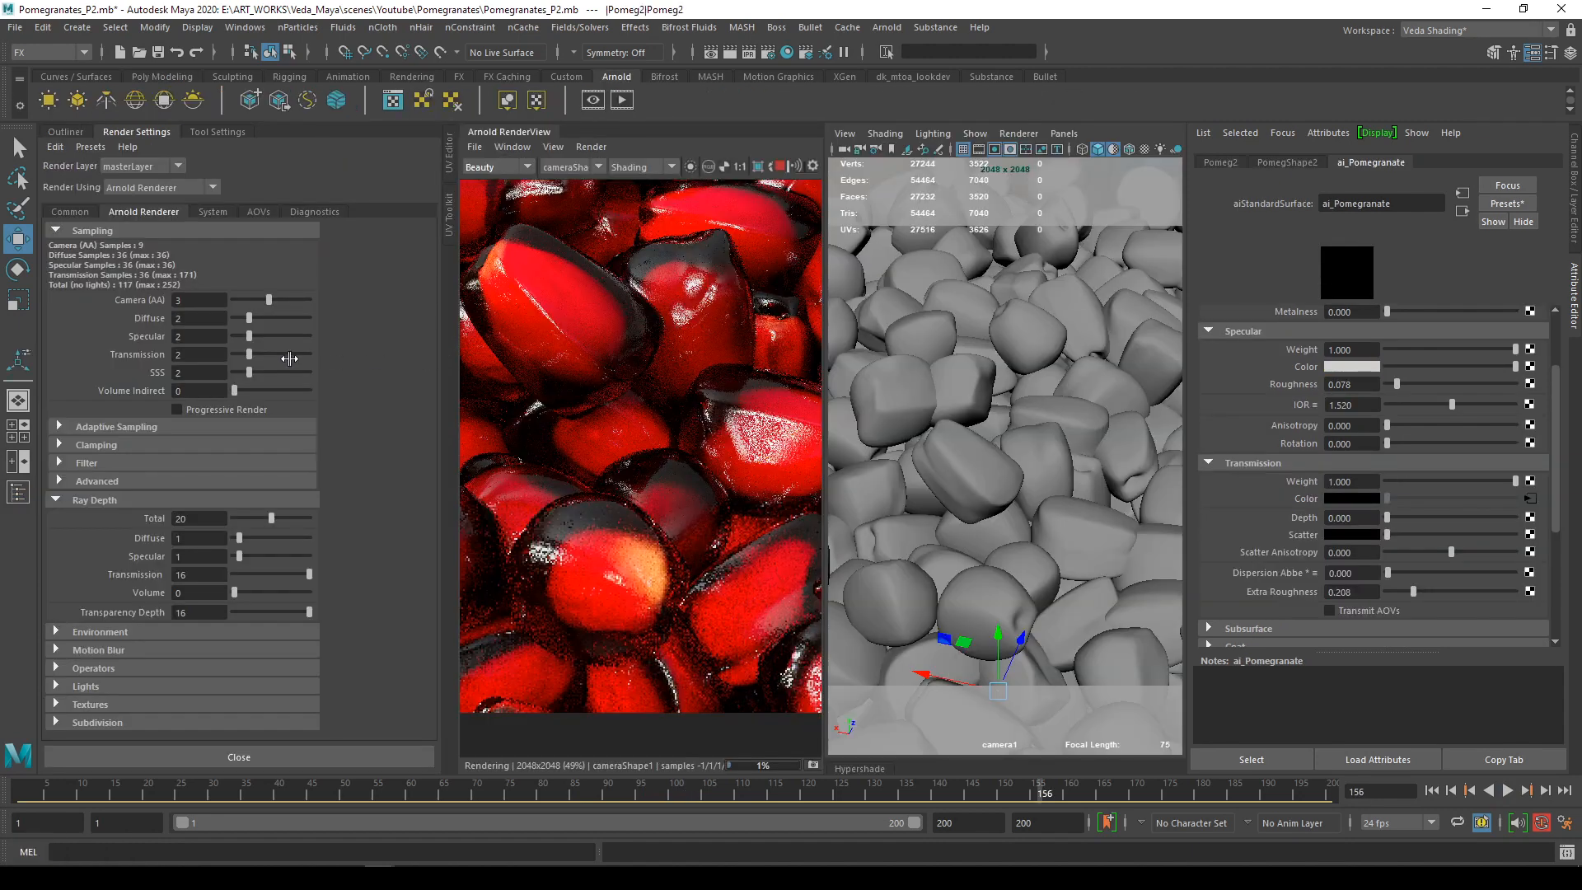
# Enlarge the Arnold RenderView, zoom out on the render, and compare it with the pomegranate reference photo in the browser
pyautogui.moveTo(289, 358); pyautogui.dragTo(276, 359)
pyautogui.scroll(-2, 479, 373)
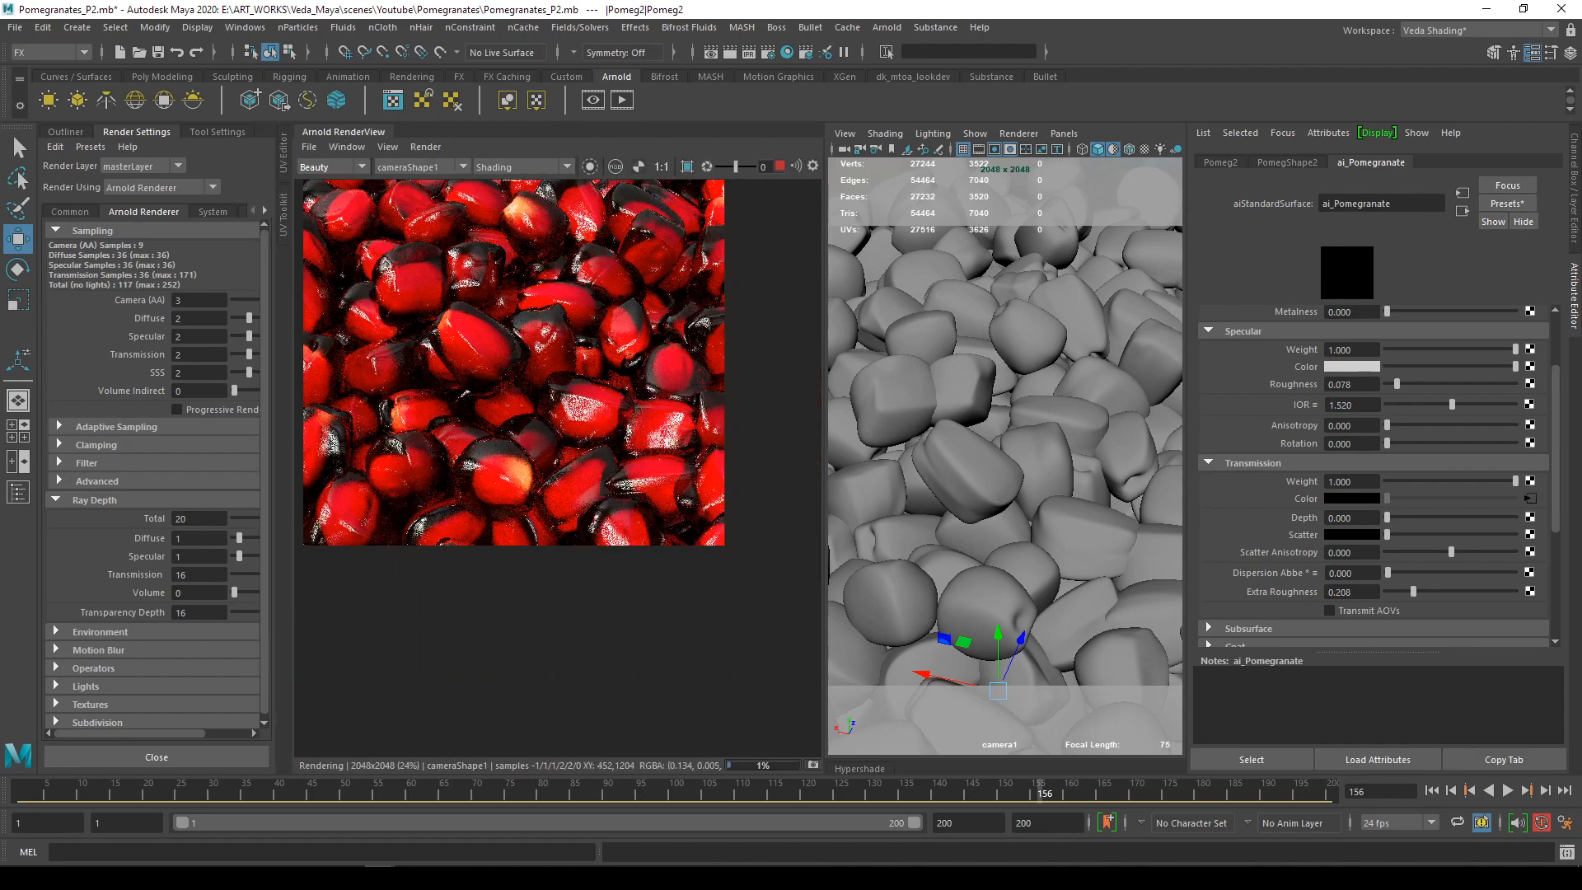
pyautogui.click(349, 877)
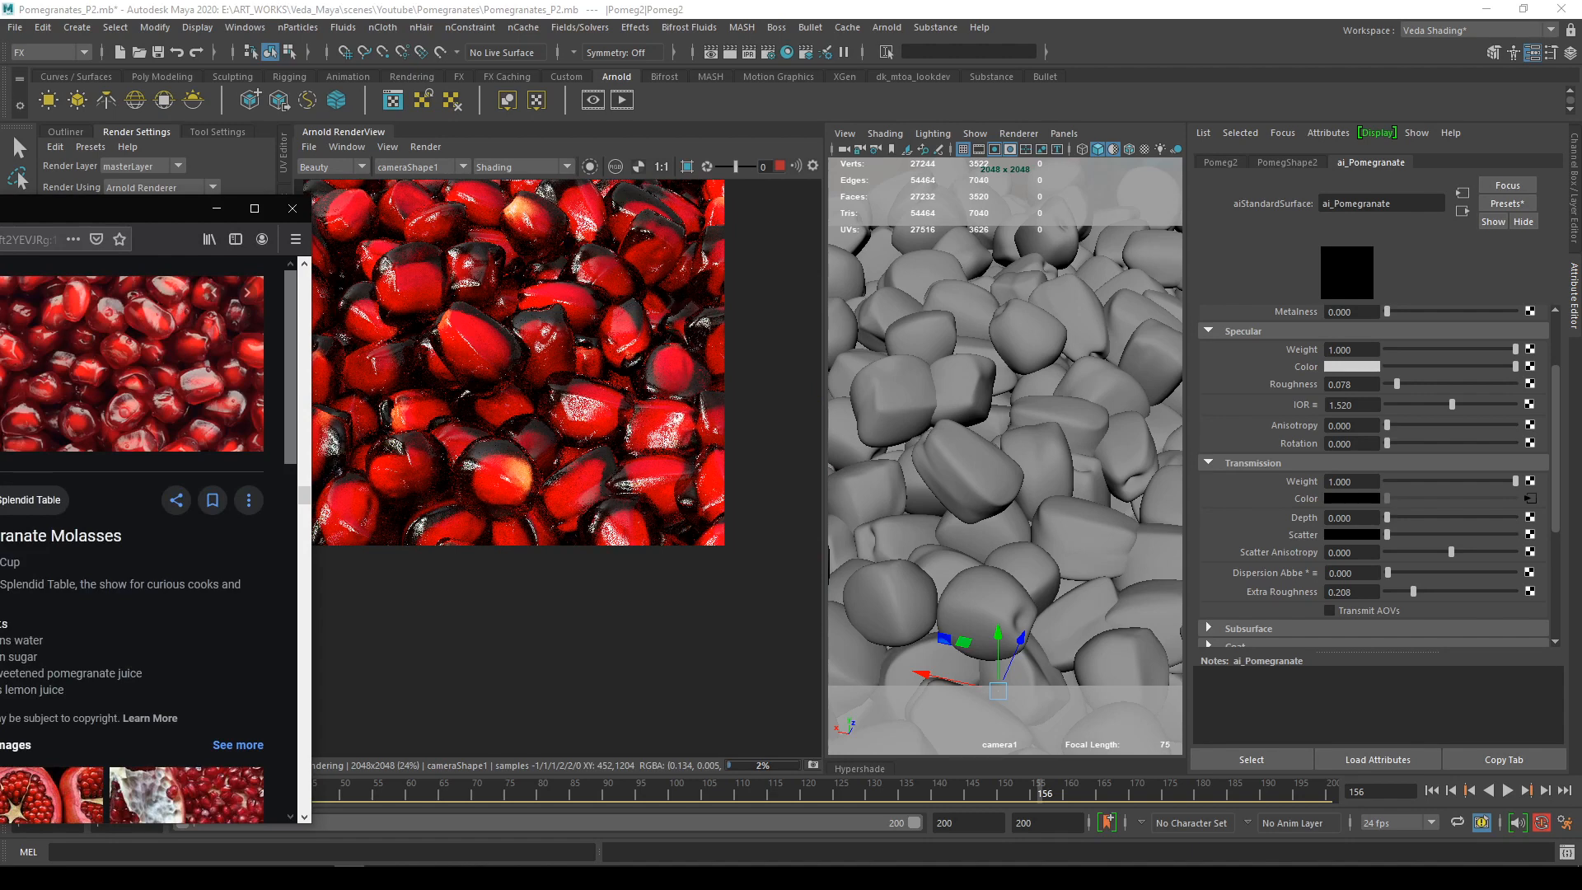
pyautogui.click(1332, 504)
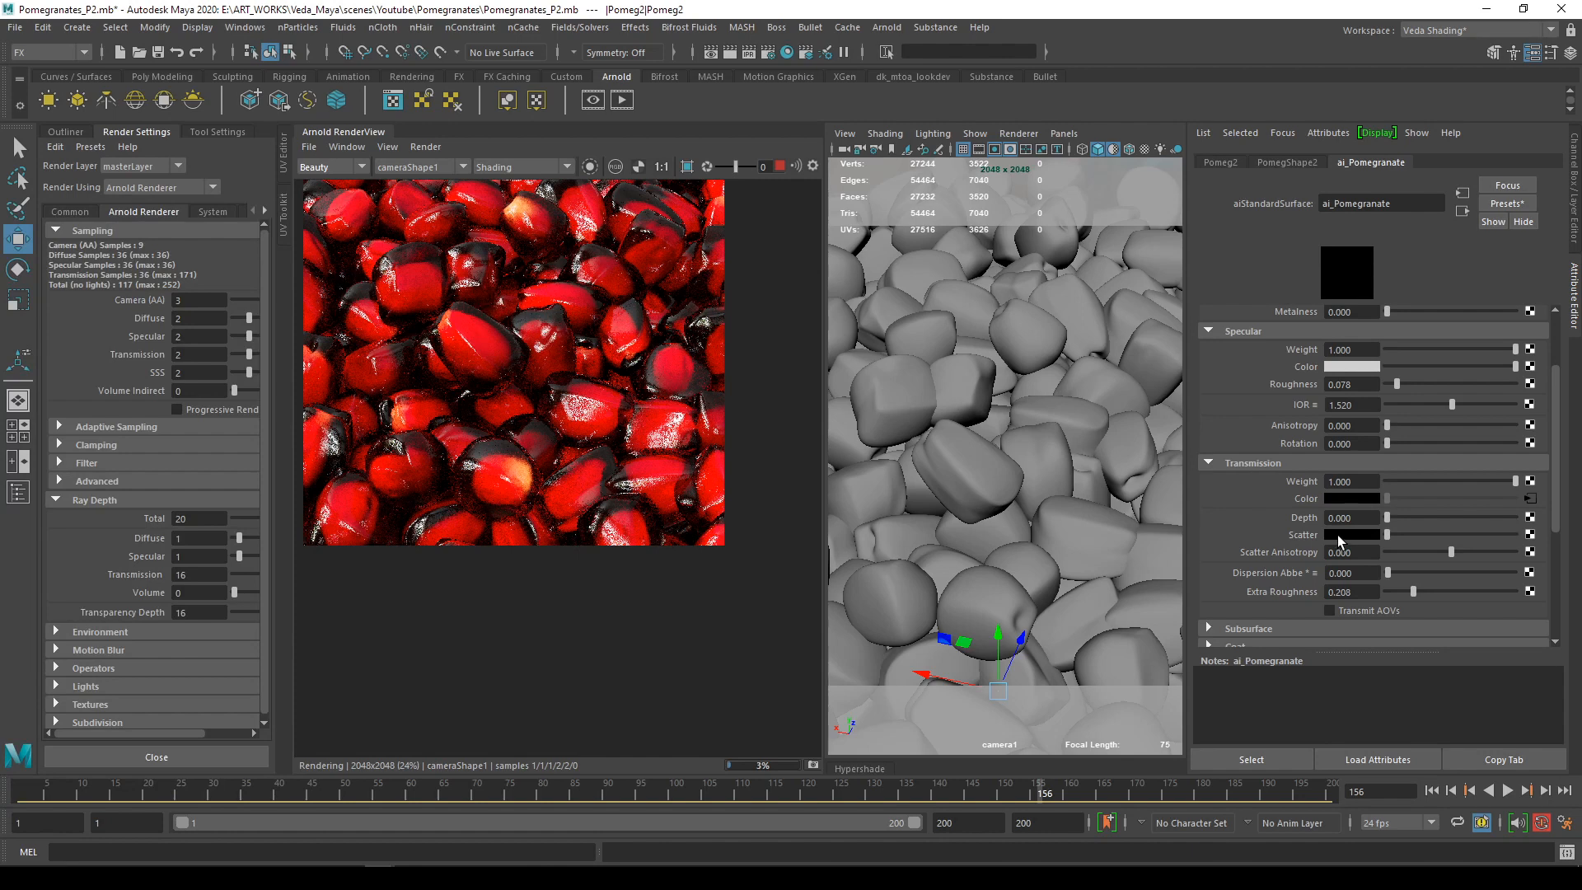
# Set the Transmission Scatter color of ai_Pomegranate to a saturated red and its Depth to about 1.948
pyautogui.click(1338, 535)
pyautogui.moveTo(1319, 578); pyautogui.dragTo(1247, 577)
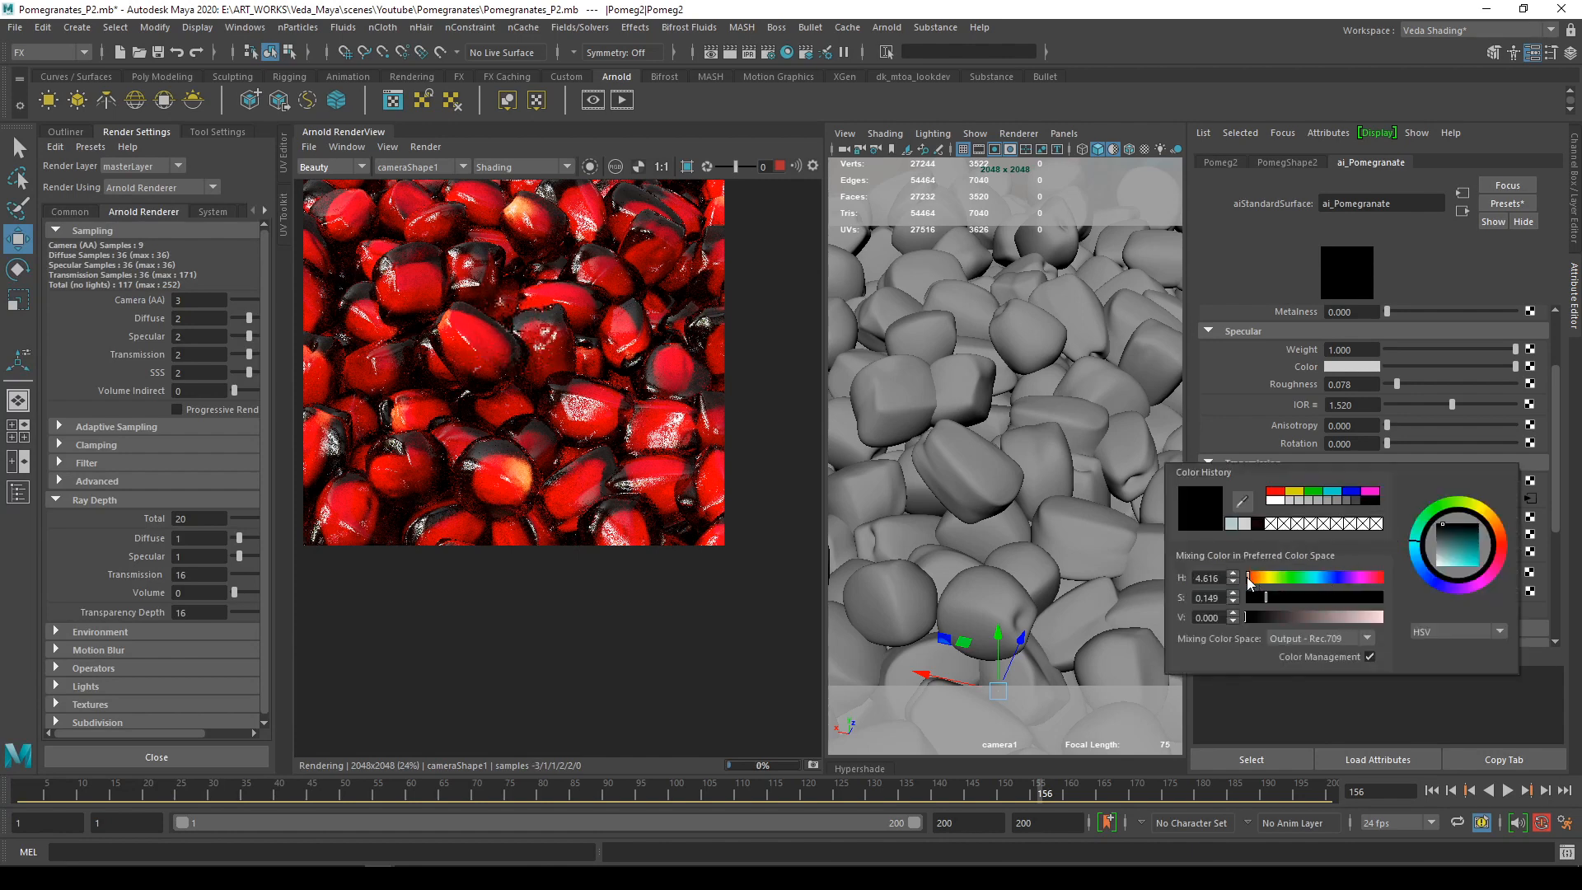
pyautogui.moveTo(1348, 599)
pyautogui.mouseDown()
pyautogui.moveTo(1384, 597)
pyautogui.moveTo(1377, 618)
pyautogui.moveTo(1354, 601)
pyautogui.mouseUp()
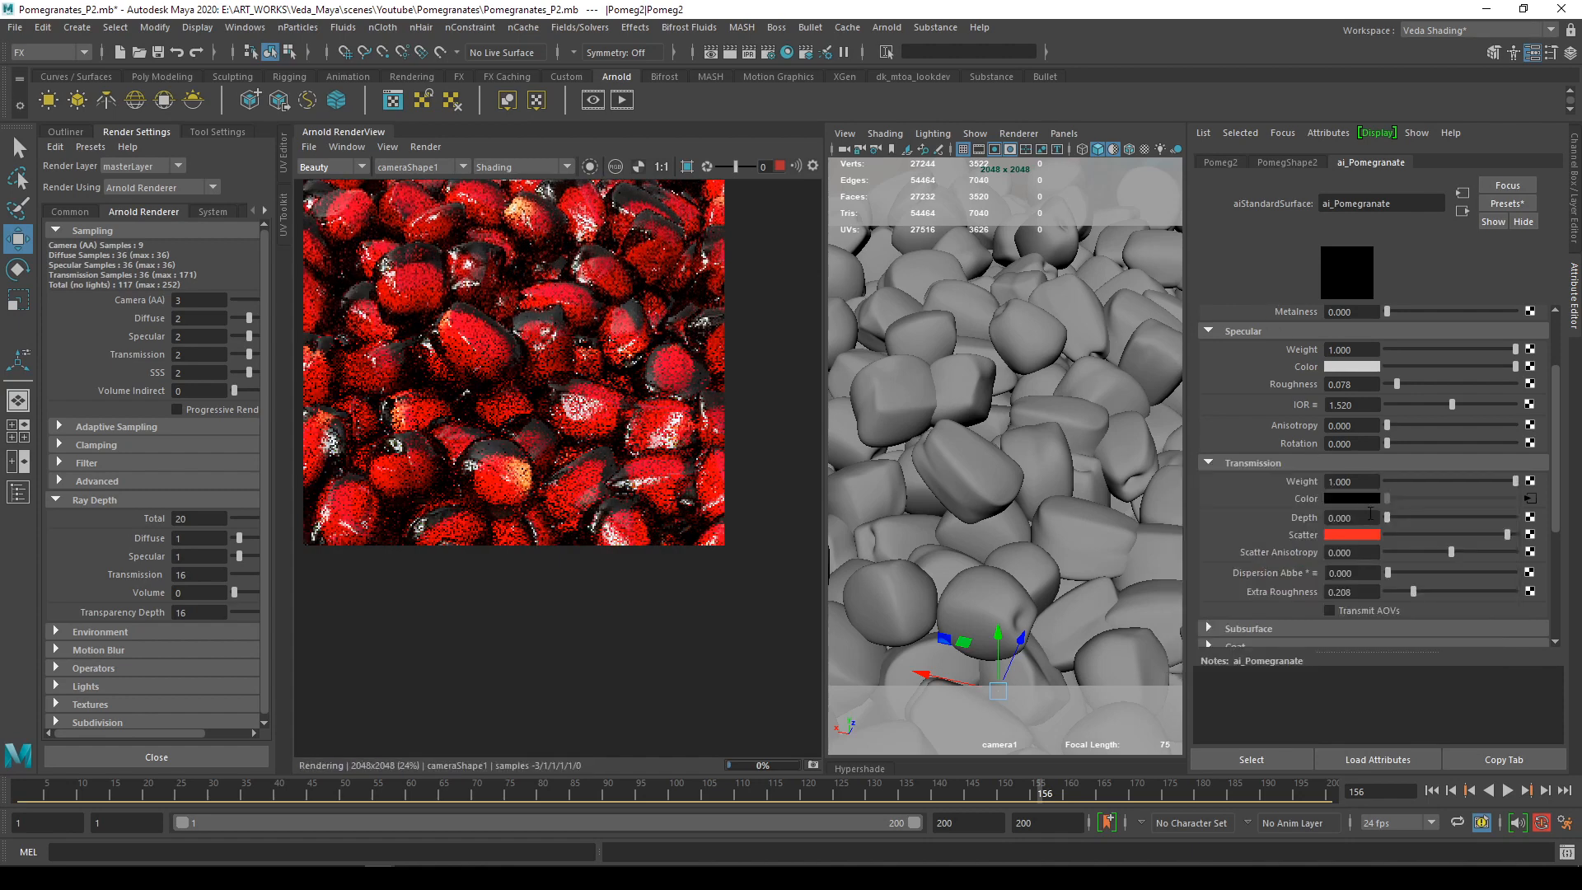
pyautogui.moveTo(1386, 518); pyautogui.dragTo(1391, 520)
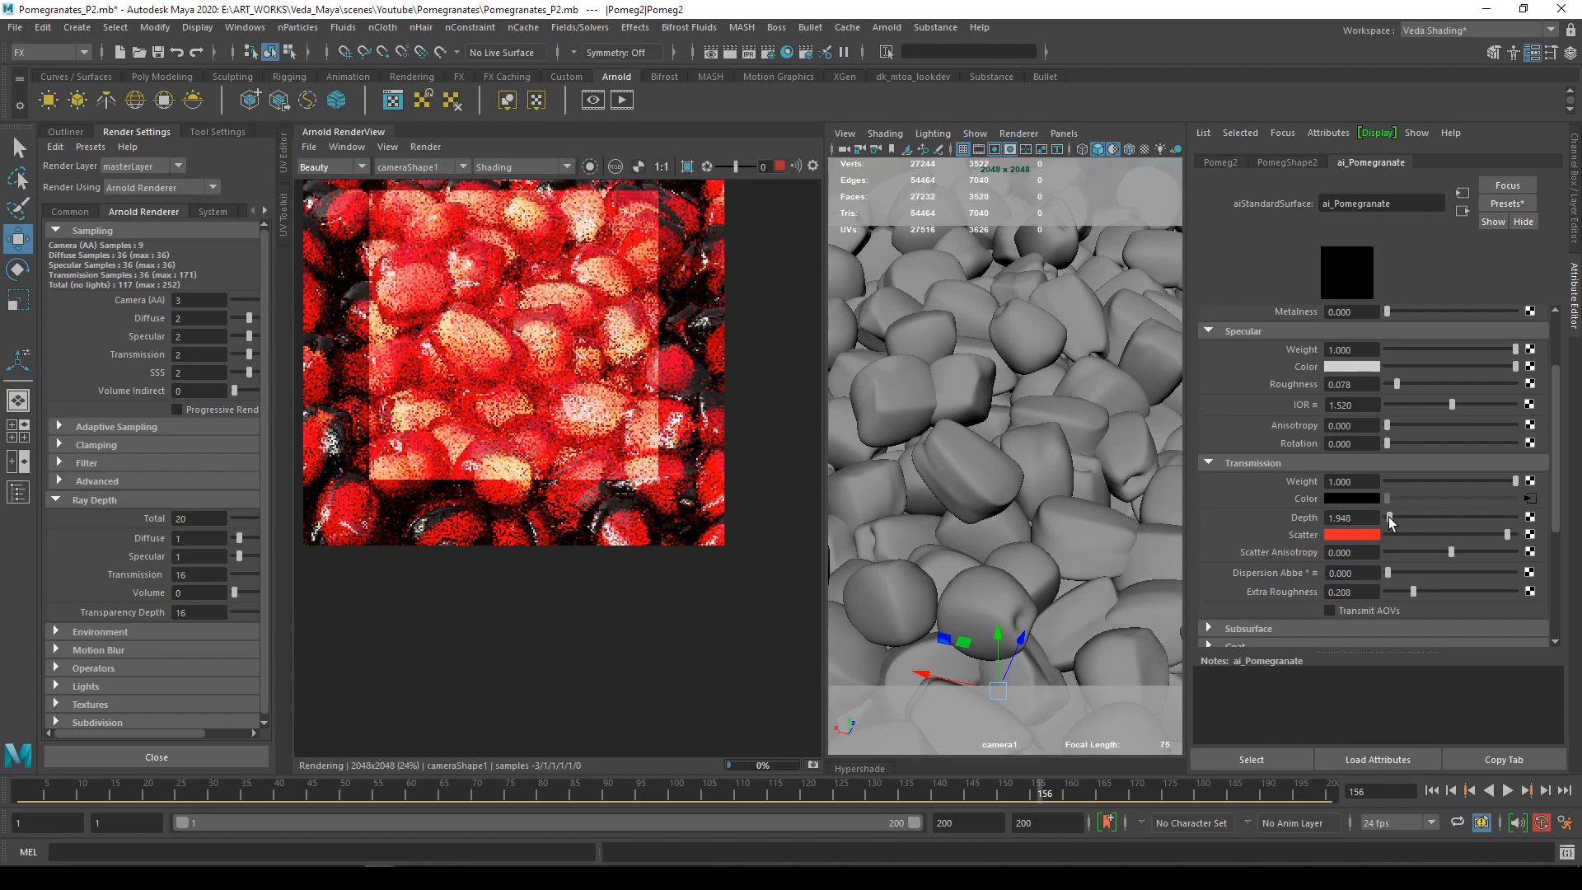
# Set the Transmission Depth of ai_Pomegranate to 0.4 and darken its Scatter color to a deep red
pyautogui.moveTo(1368, 517); pyautogui.dragTo(1308, 518)
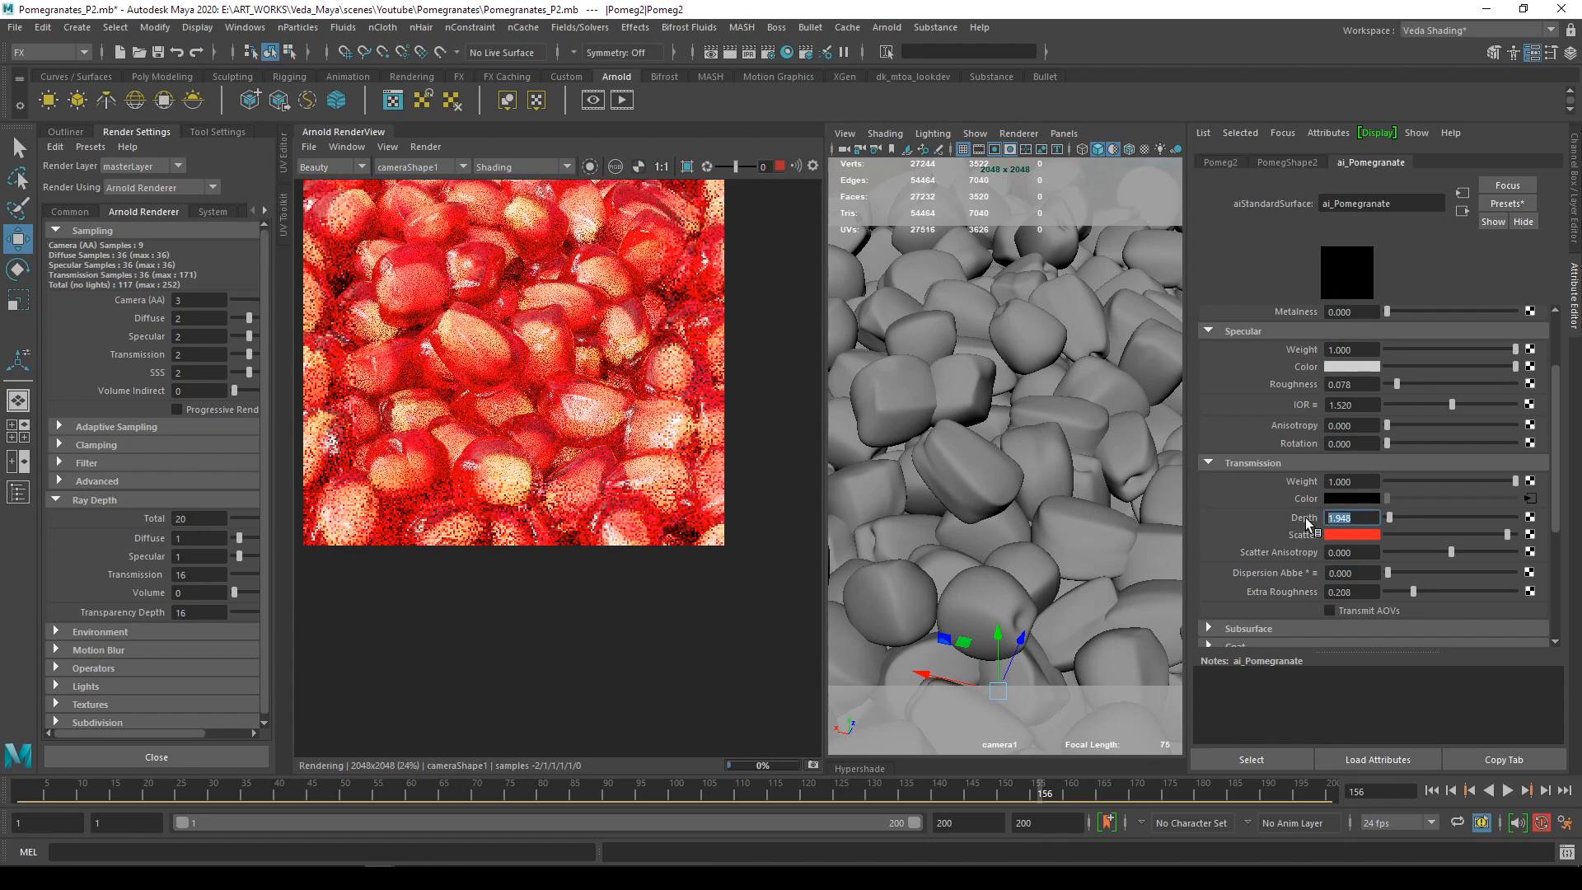
pyautogui.write('0.4')
pyautogui.press('Return')
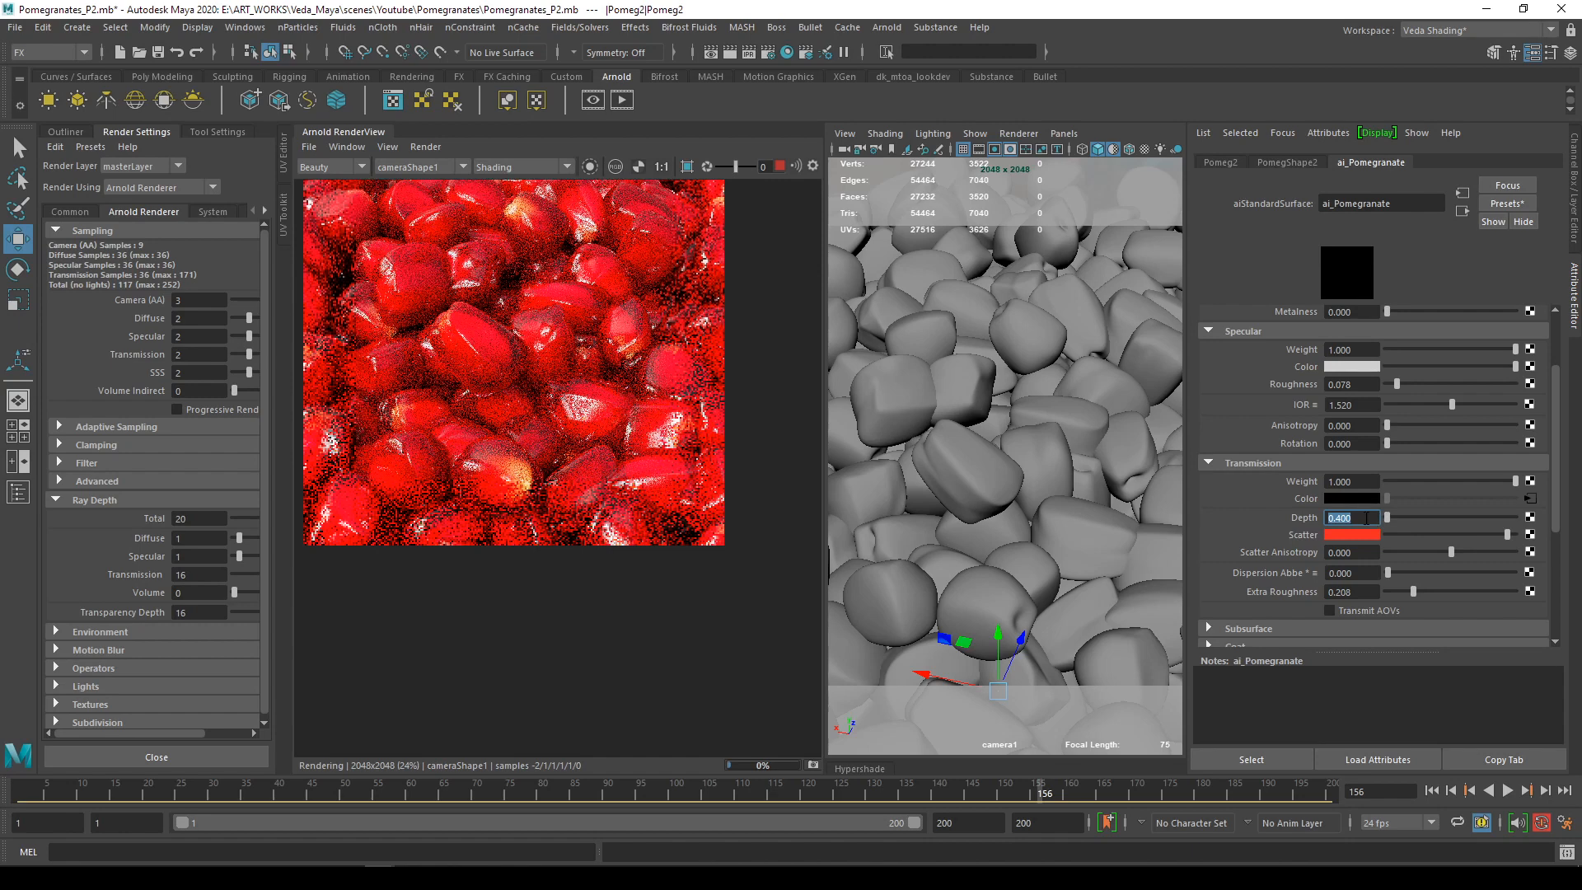
pyautogui.click(1400, 532)
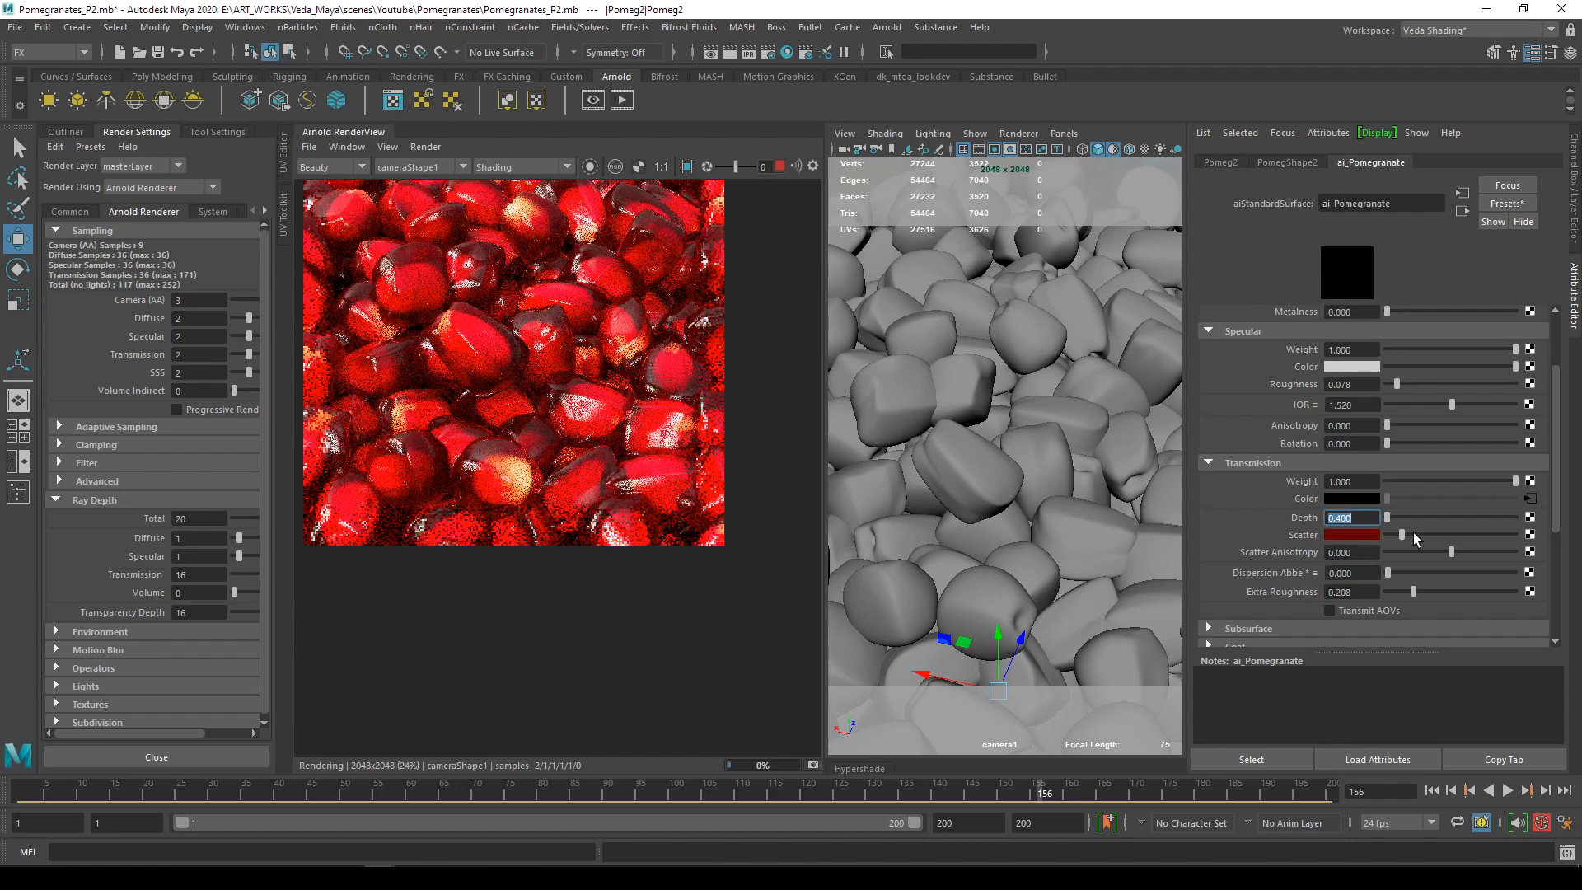
pyautogui.scroll(-2, 573, 500)
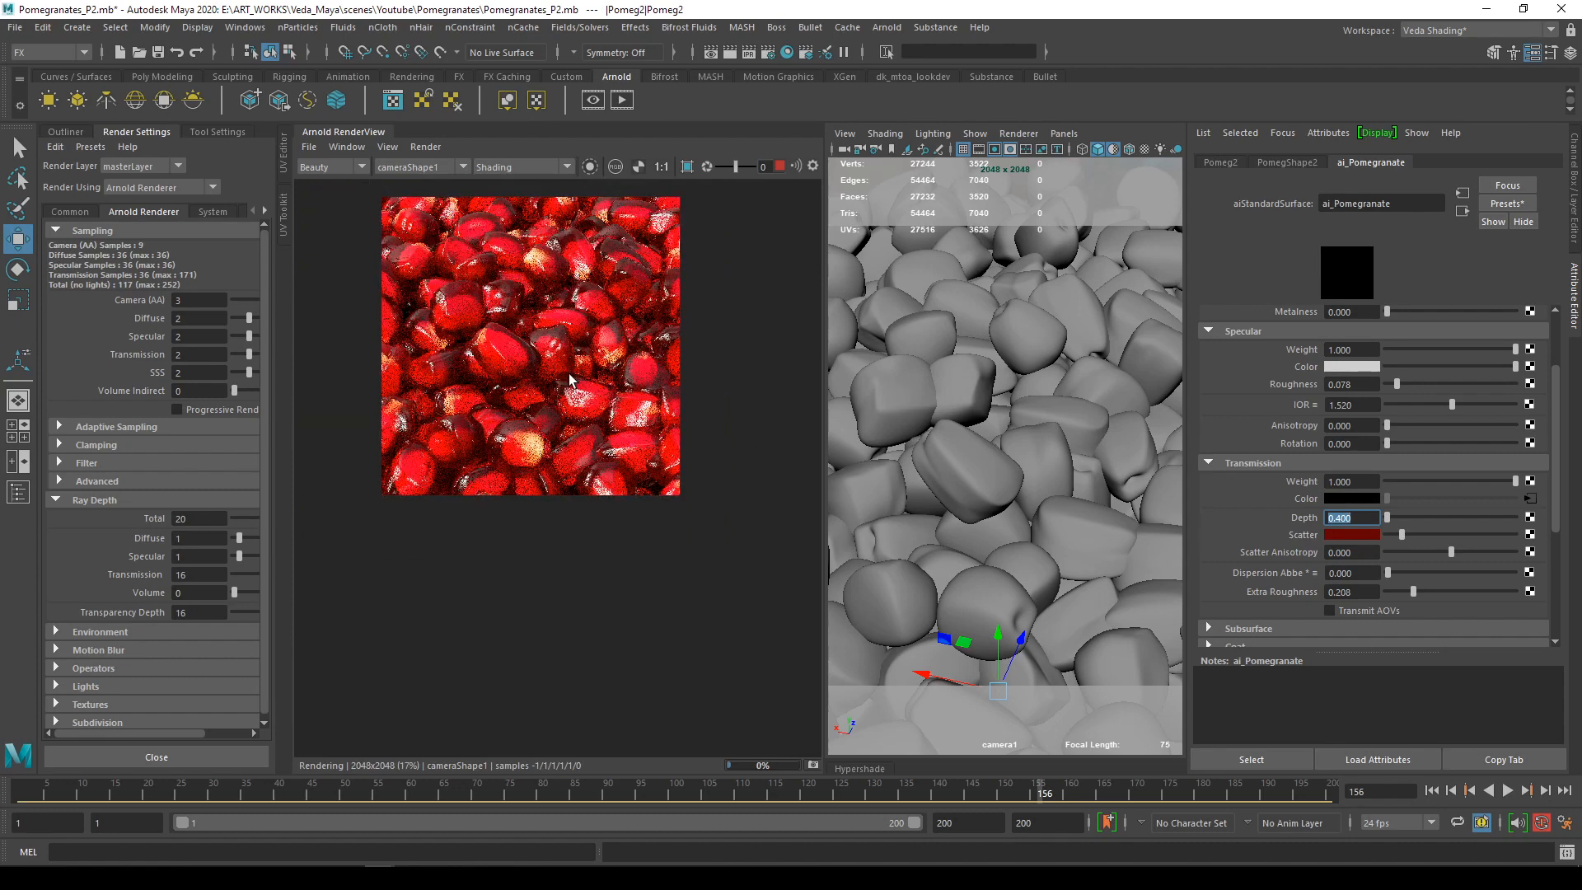
pyautogui.moveTo(572, 495); pyautogui.dragTo(576, 593, button='middle')
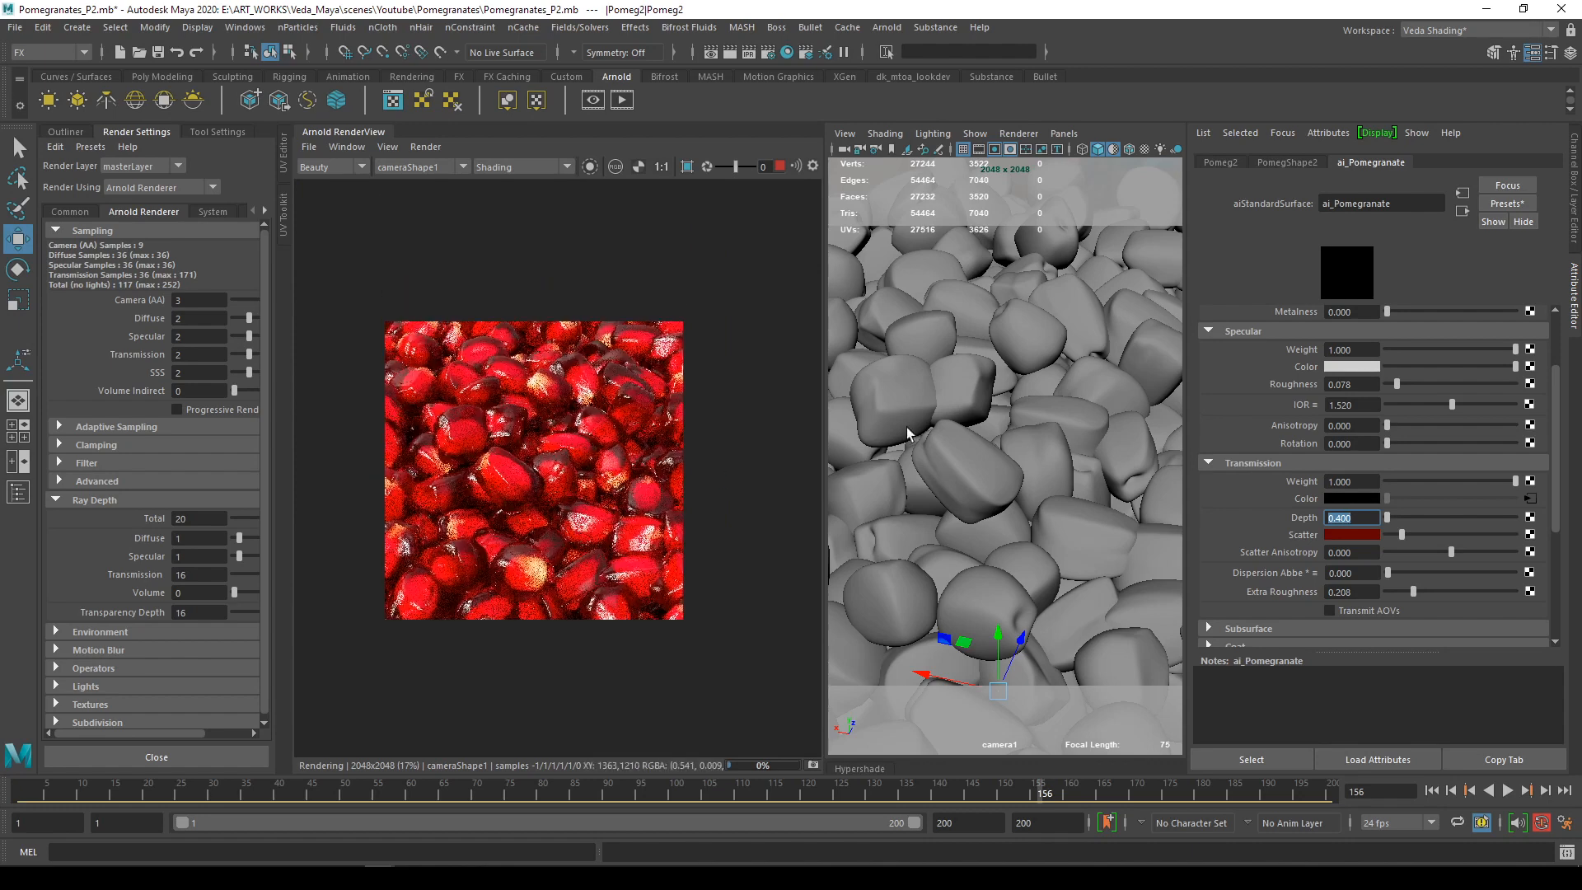
# Stop the Arnold render, pull camera1 back and tilt it so many more seeds fill the frame, and restart the render
pyautogui.click(780, 168)
pyautogui.keyDown('alt'); pyautogui.moveTo(1067, 455); pyautogui.dragTo(1055, 504); pyautogui.keyUp('alt')
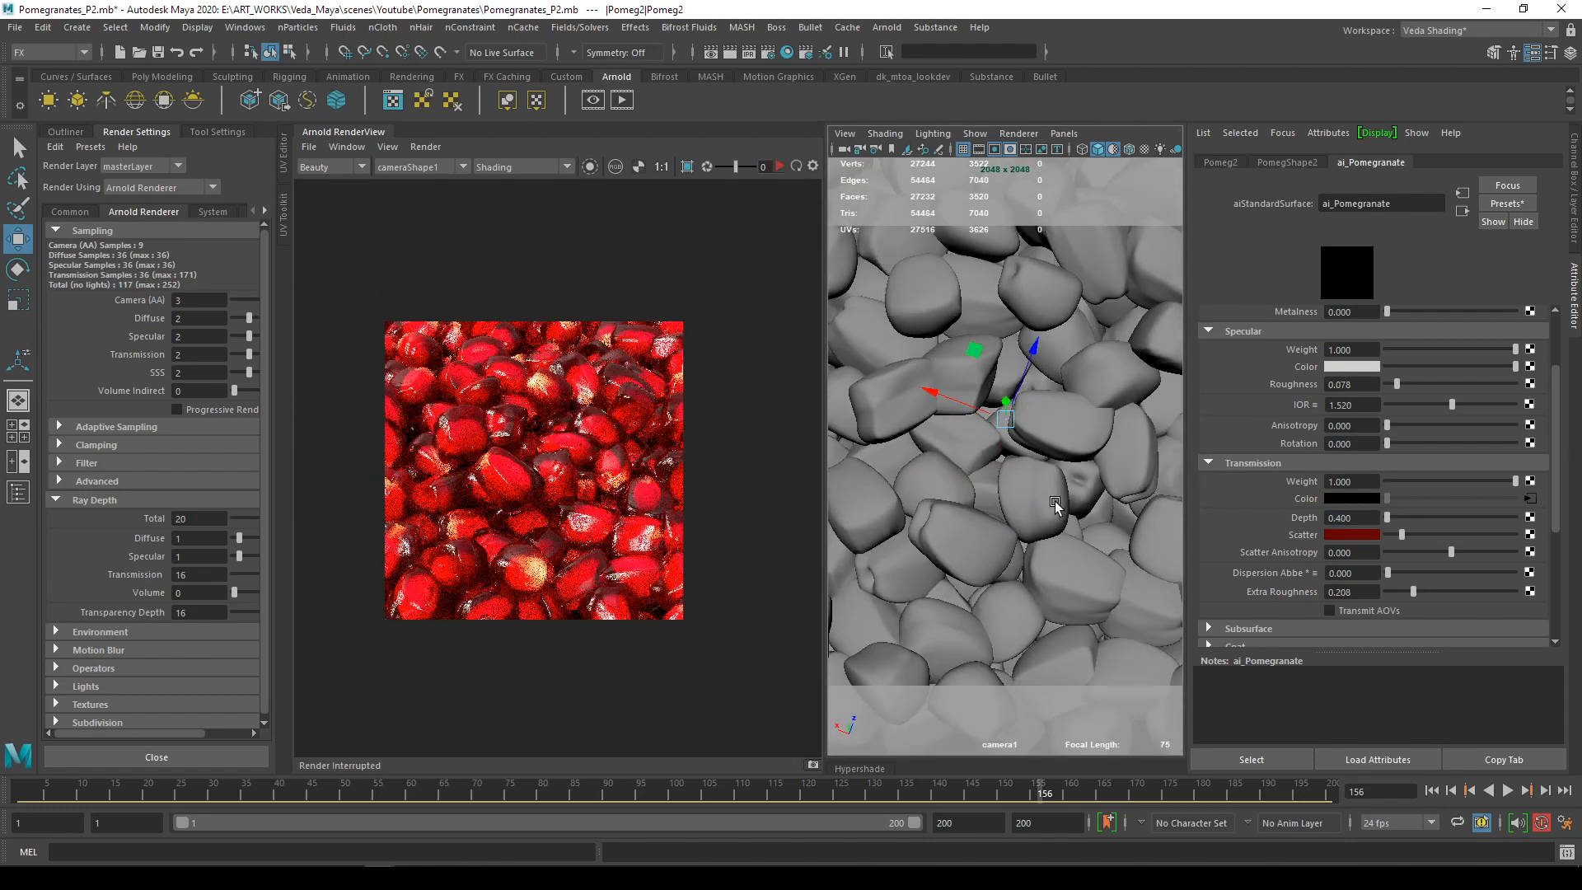
pyautogui.keyDown('alt'); pyautogui.moveTo(1055, 503); pyautogui.dragTo(993, 493, button='right'); pyautogui.keyUp('alt')
pyautogui.keyDown('alt'); pyautogui.moveTo(993, 493); pyautogui.dragTo(979, 560, button='middle'); pyautogui.keyUp('alt')
pyautogui.keyDown('alt'); pyautogui.moveTo(1023, 527); pyautogui.dragTo(972, 525, button='right'); pyautogui.keyUp('alt')
pyautogui.moveTo(1030, 496)
pyautogui.keyDown('alt'); pyautogui.mouseDown(button='middle')
pyautogui.moveTo(1037, 516)
pyautogui.moveTo(1025, 496)
pyautogui.mouseUp(button='middle'); pyautogui.keyUp('alt')
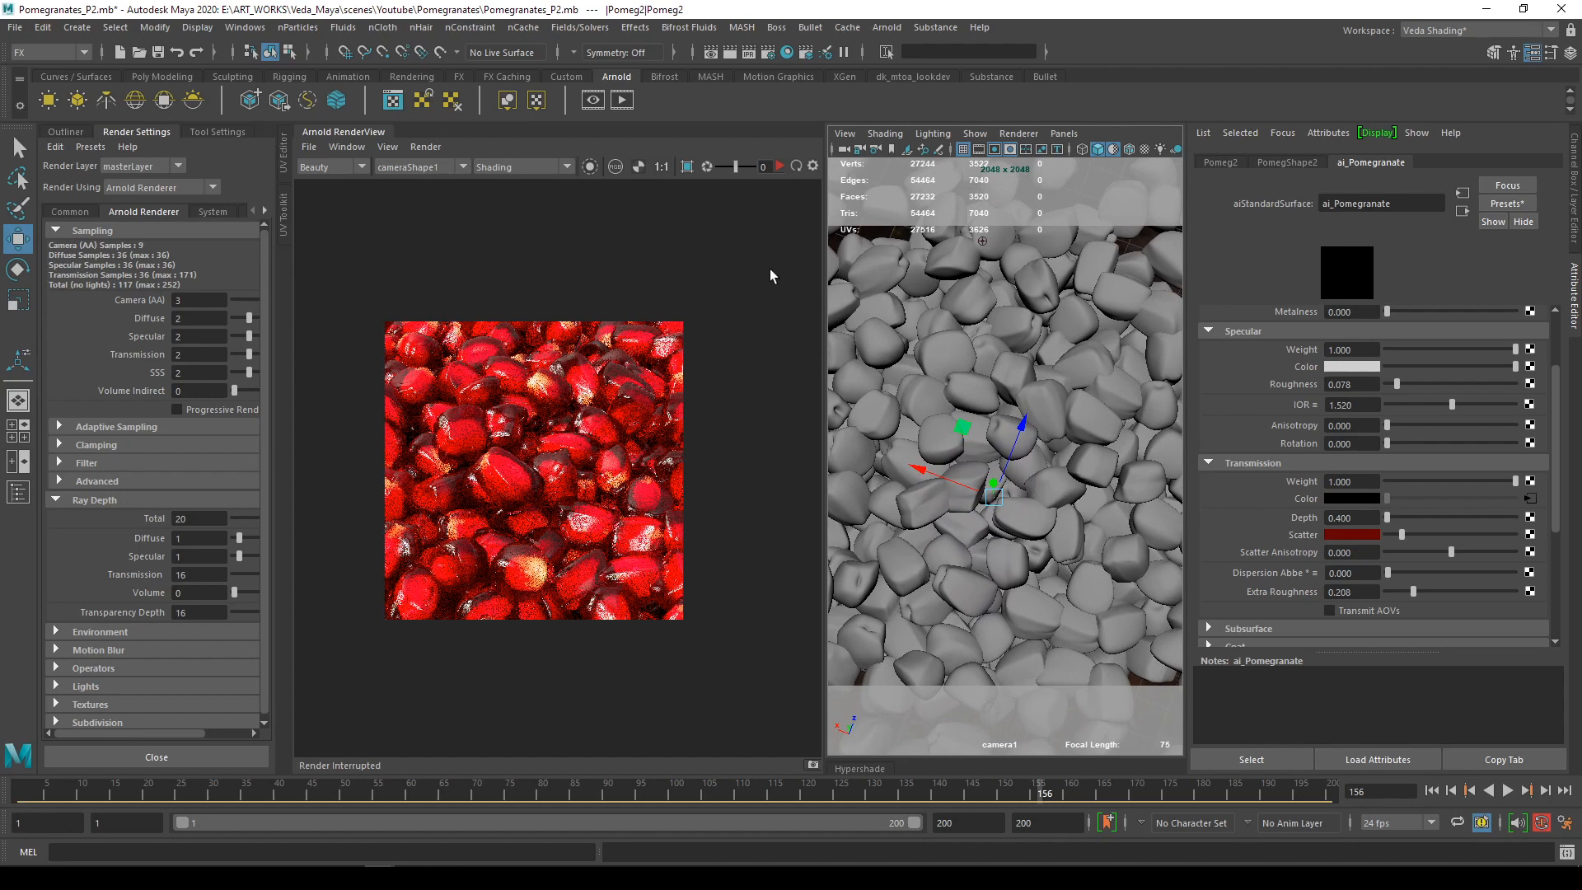
pyautogui.click(780, 168)
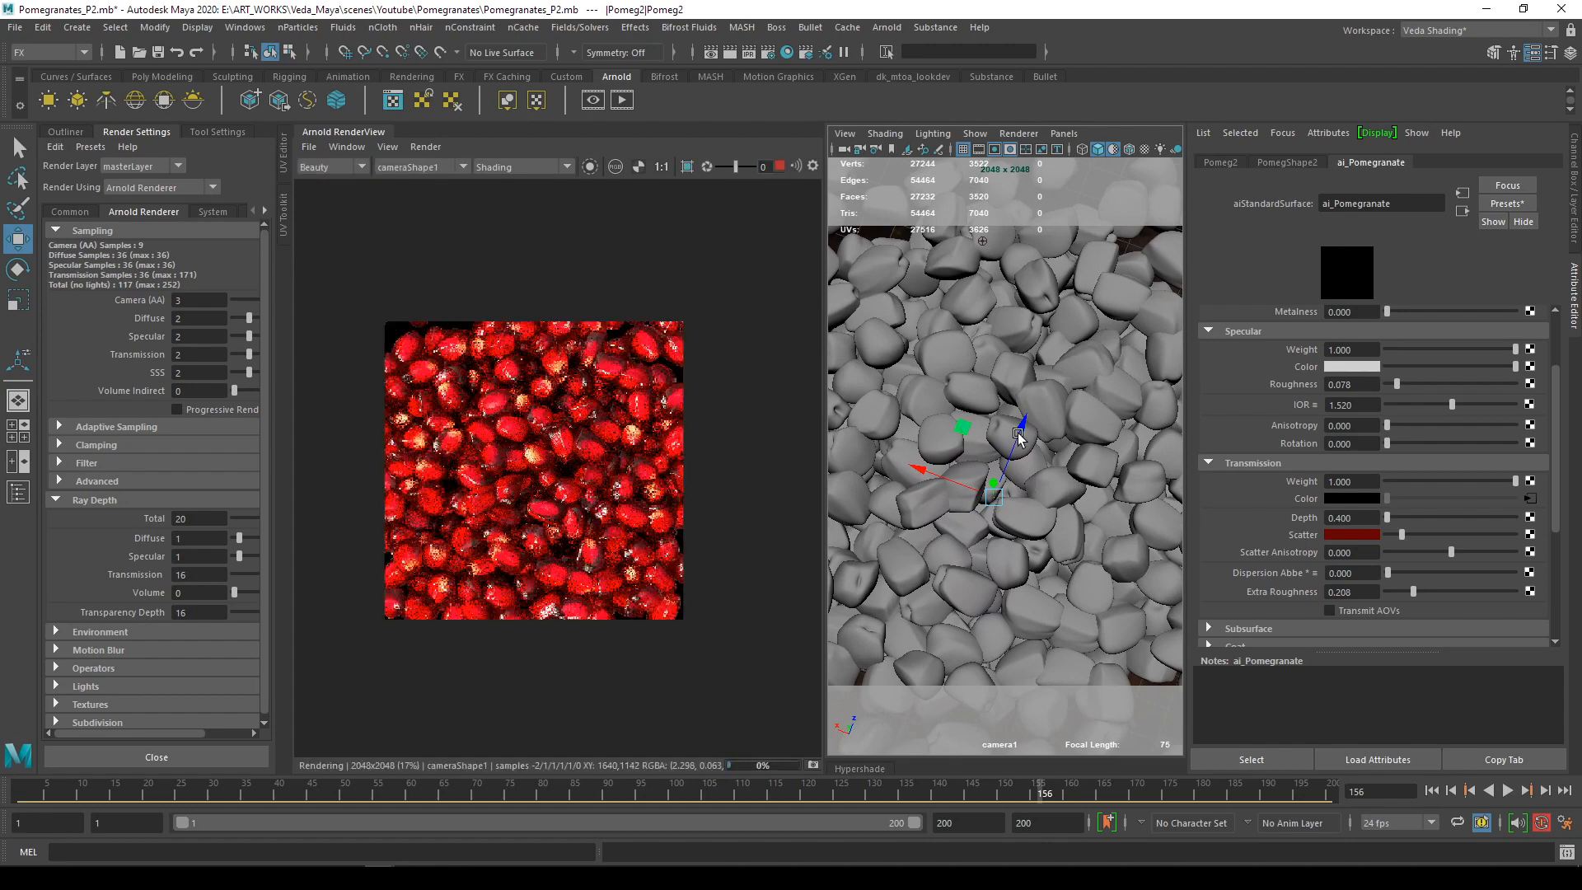
# Fine-tune the framing of camera1 over the seed pile and enlarge the render to inspect it
pyautogui.keyDown('alt'); pyautogui.moveTo(1059, 429); pyautogui.dragTo(1053, 421, button='middle'); pyautogui.keyUp('alt')
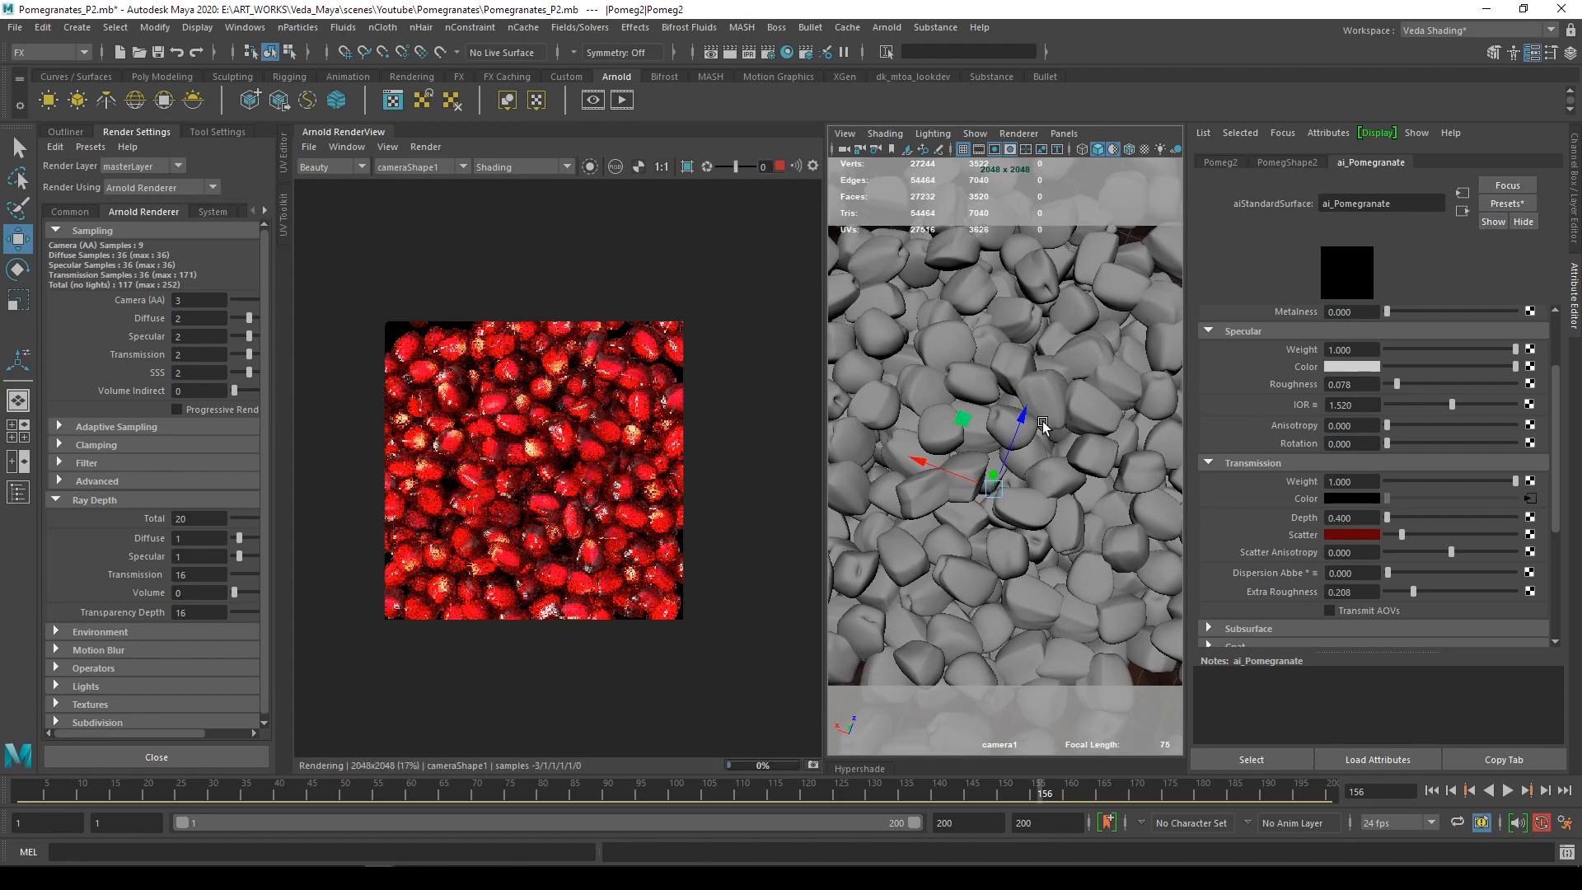
pyautogui.keyDown('alt'); pyautogui.moveTo(1043, 422); pyautogui.dragTo(1051, 430, button='right'); pyautogui.keyUp('alt')
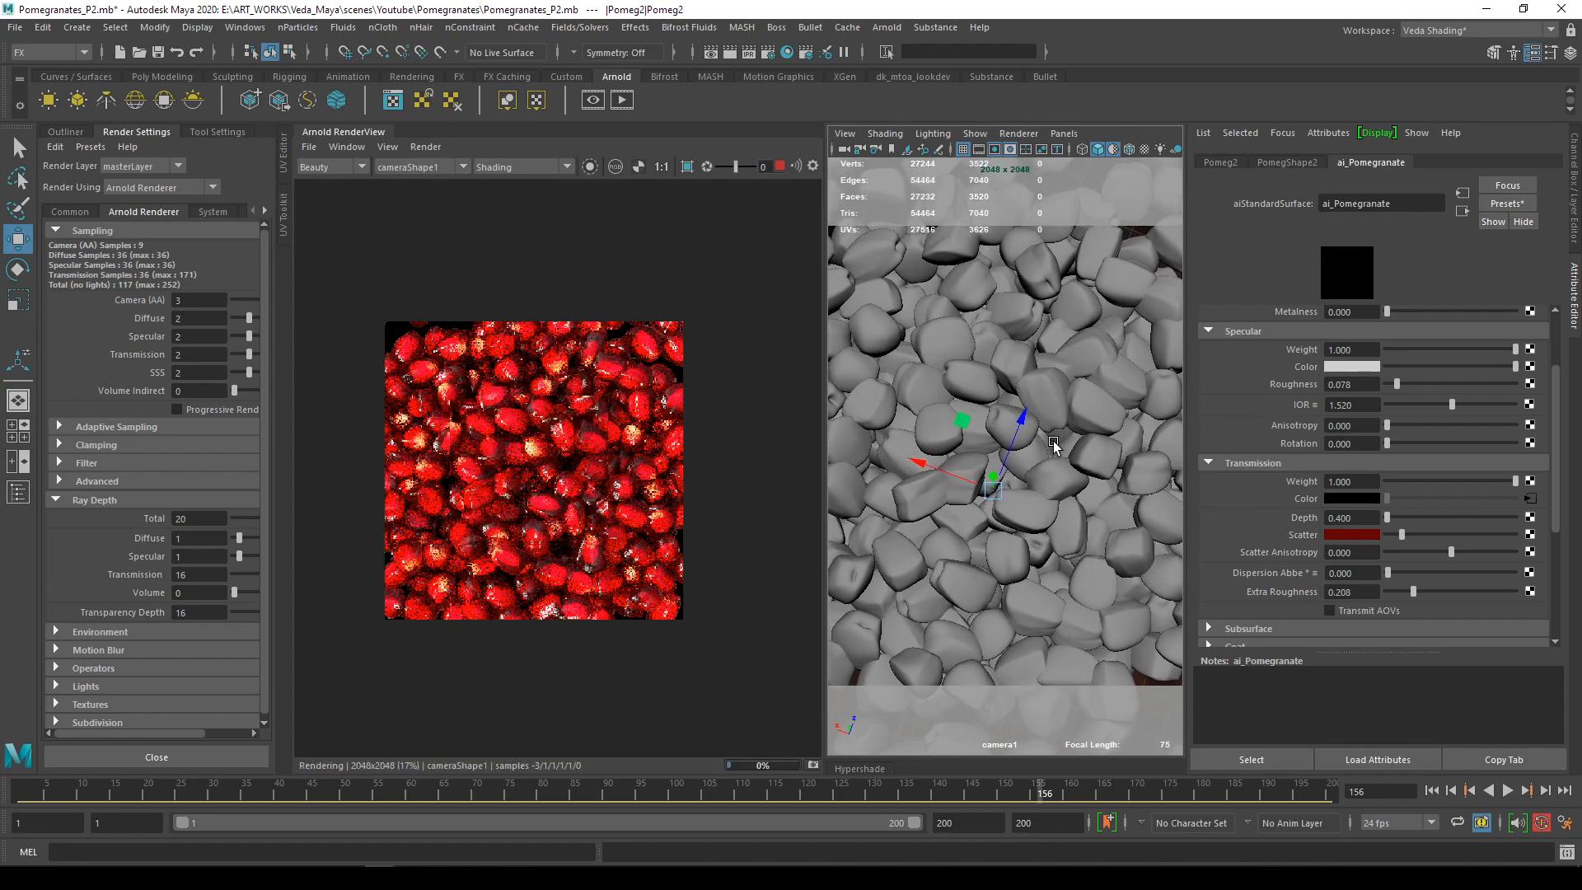
pyautogui.keyDown('alt'); pyautogui.moveTo(1053, 438); pyautogui.dragTo(1055, 449, button='middle'); pyautogui.keyUp('alt')
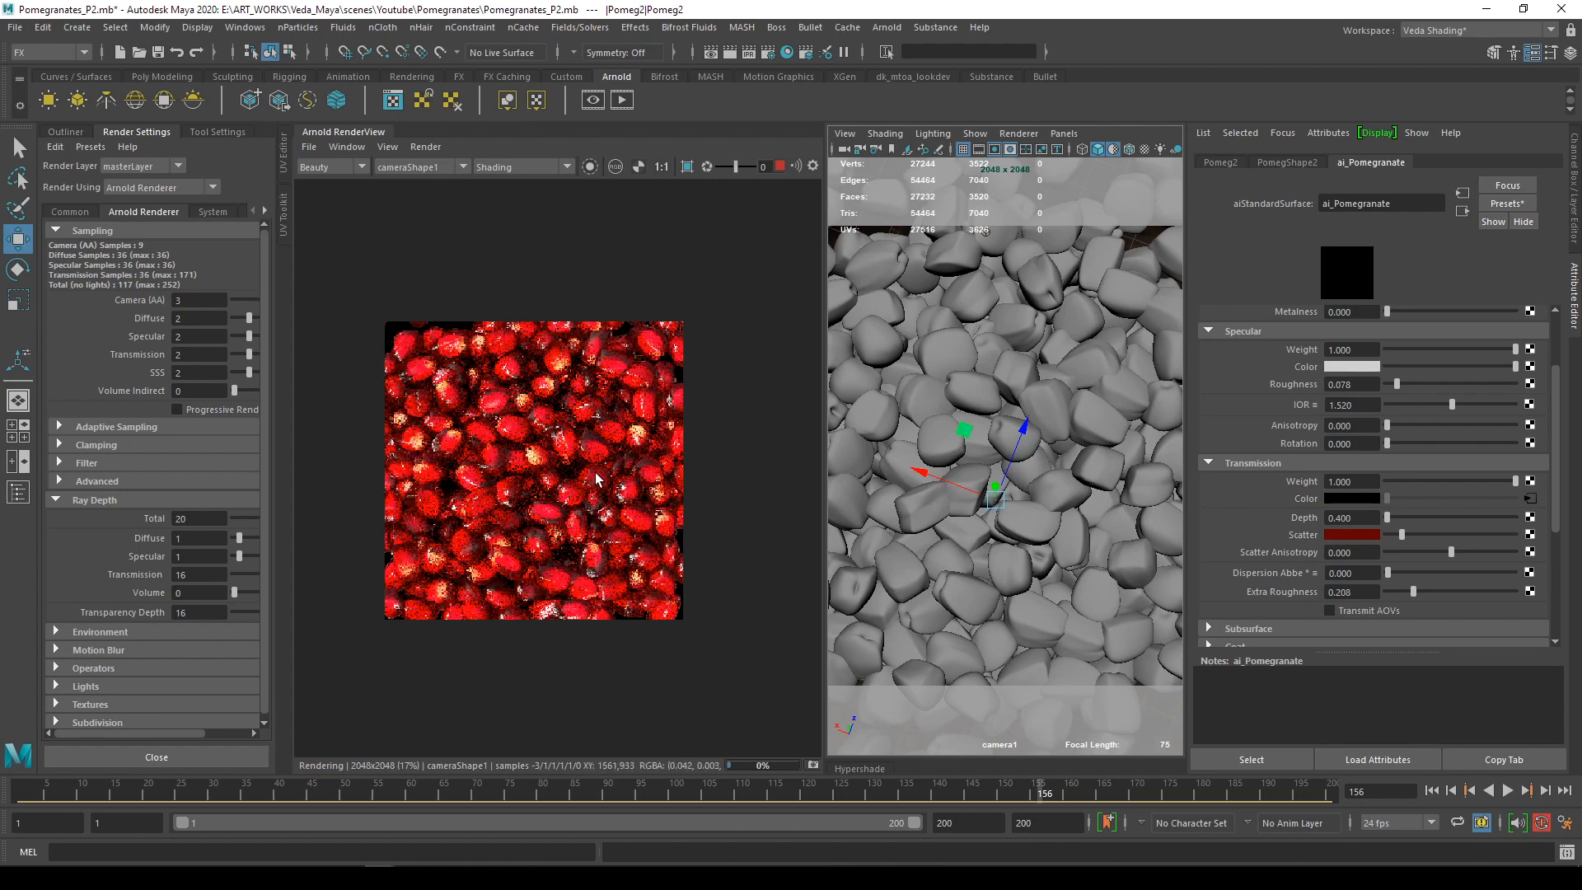
pyautogui.scroll(2, 594, 470)
pyautogui.moveTo(588, 468); pyautogui.dragTo(613, 461, button='middle')
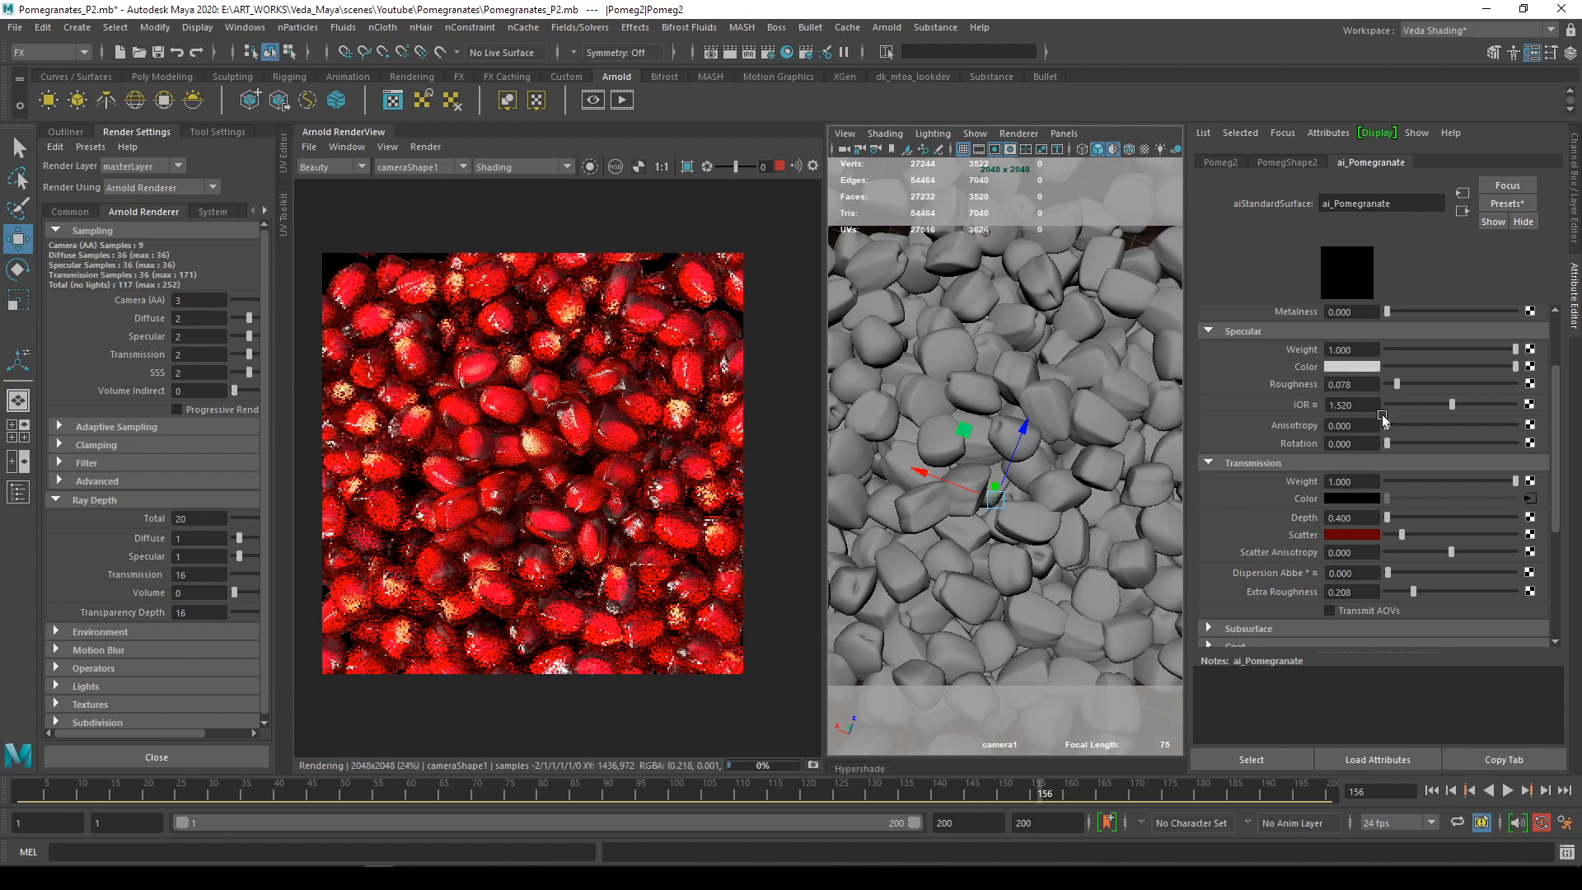
# Set the Hue Shift of aiColorCorrect1, which feeds the Transmission Color, to 0
pyautogui.click(1530, 498)
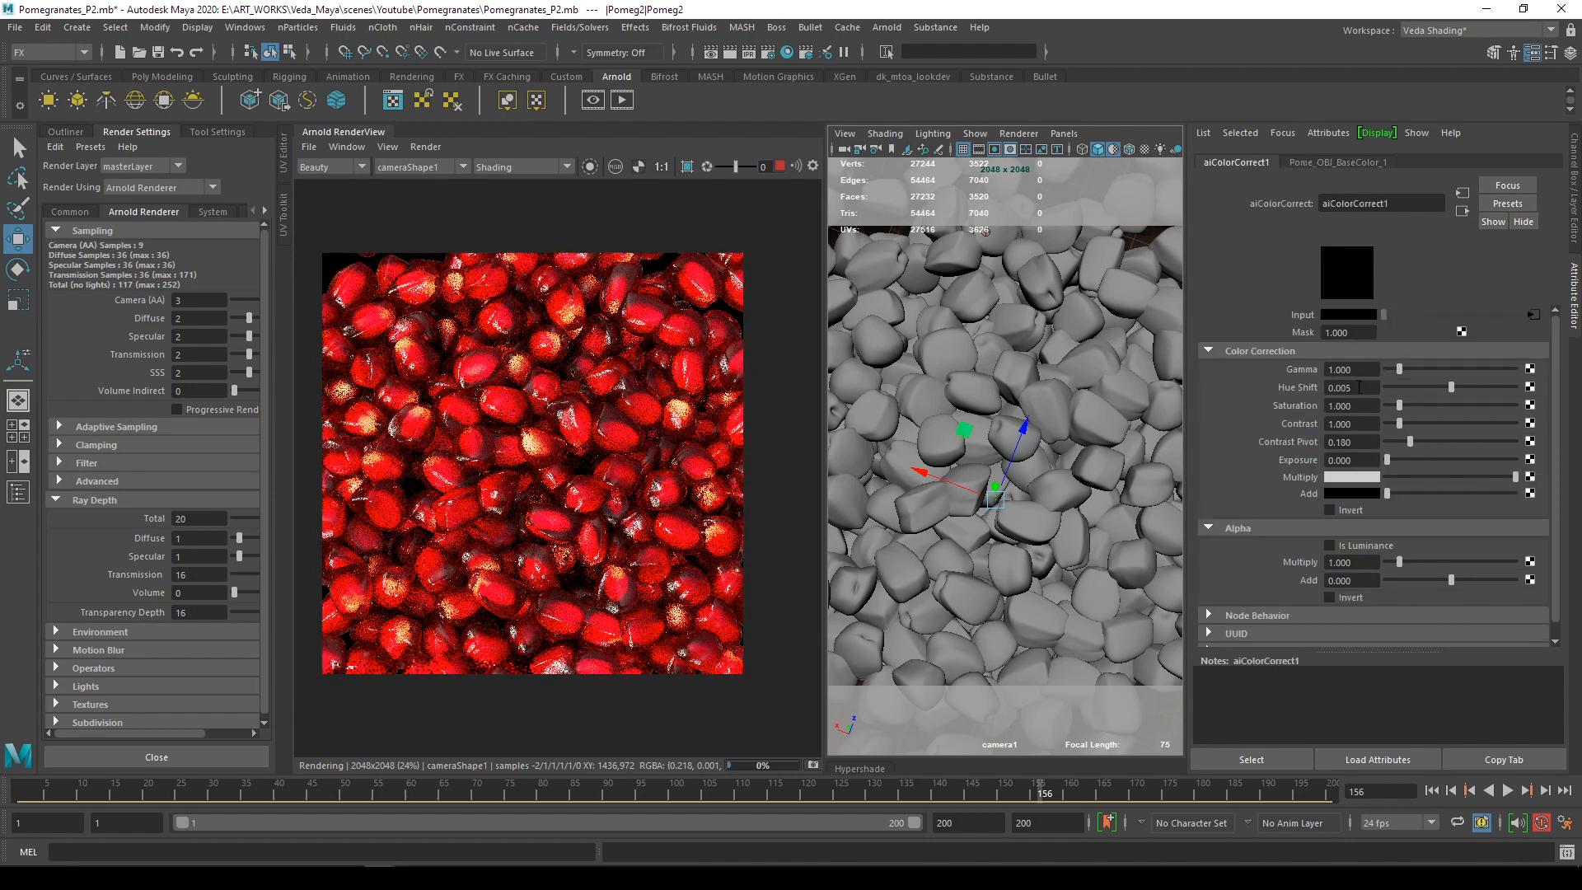
pyautogui.click(1359, 388)
pyautogui.write('0')
pyautogui.press('Return')
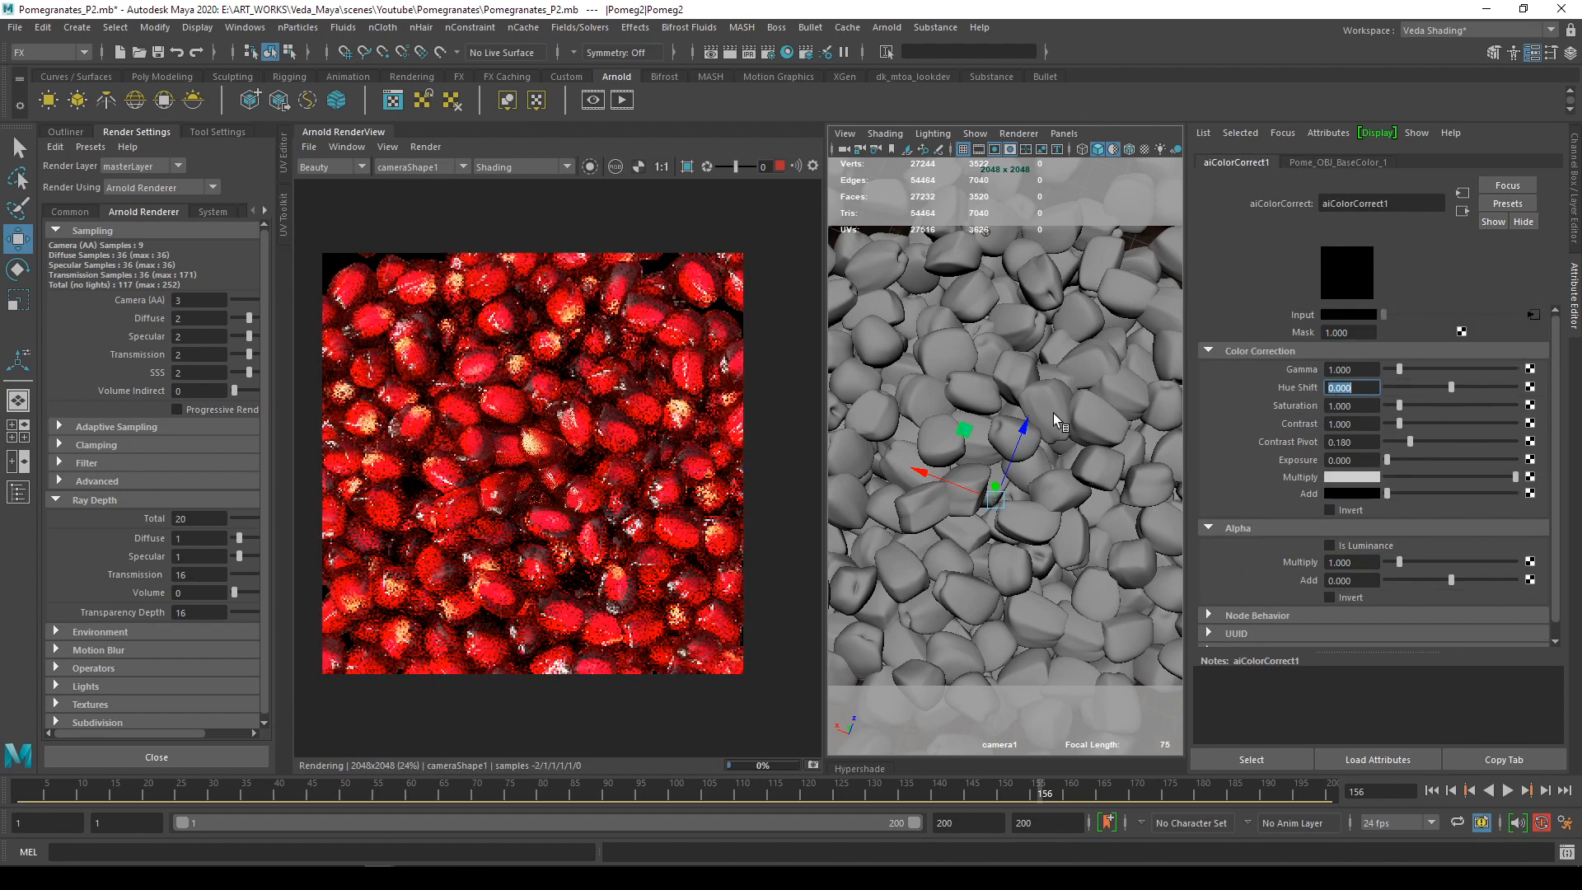
# Widen the viewport, move camera1 slightly closer to the seeds, and enlarge the Arnold RenderView again to examine the render
pyautogui.press('alt')
pyautogui.moveTo(824, 360); pyautogui.dragTo(566, 371)
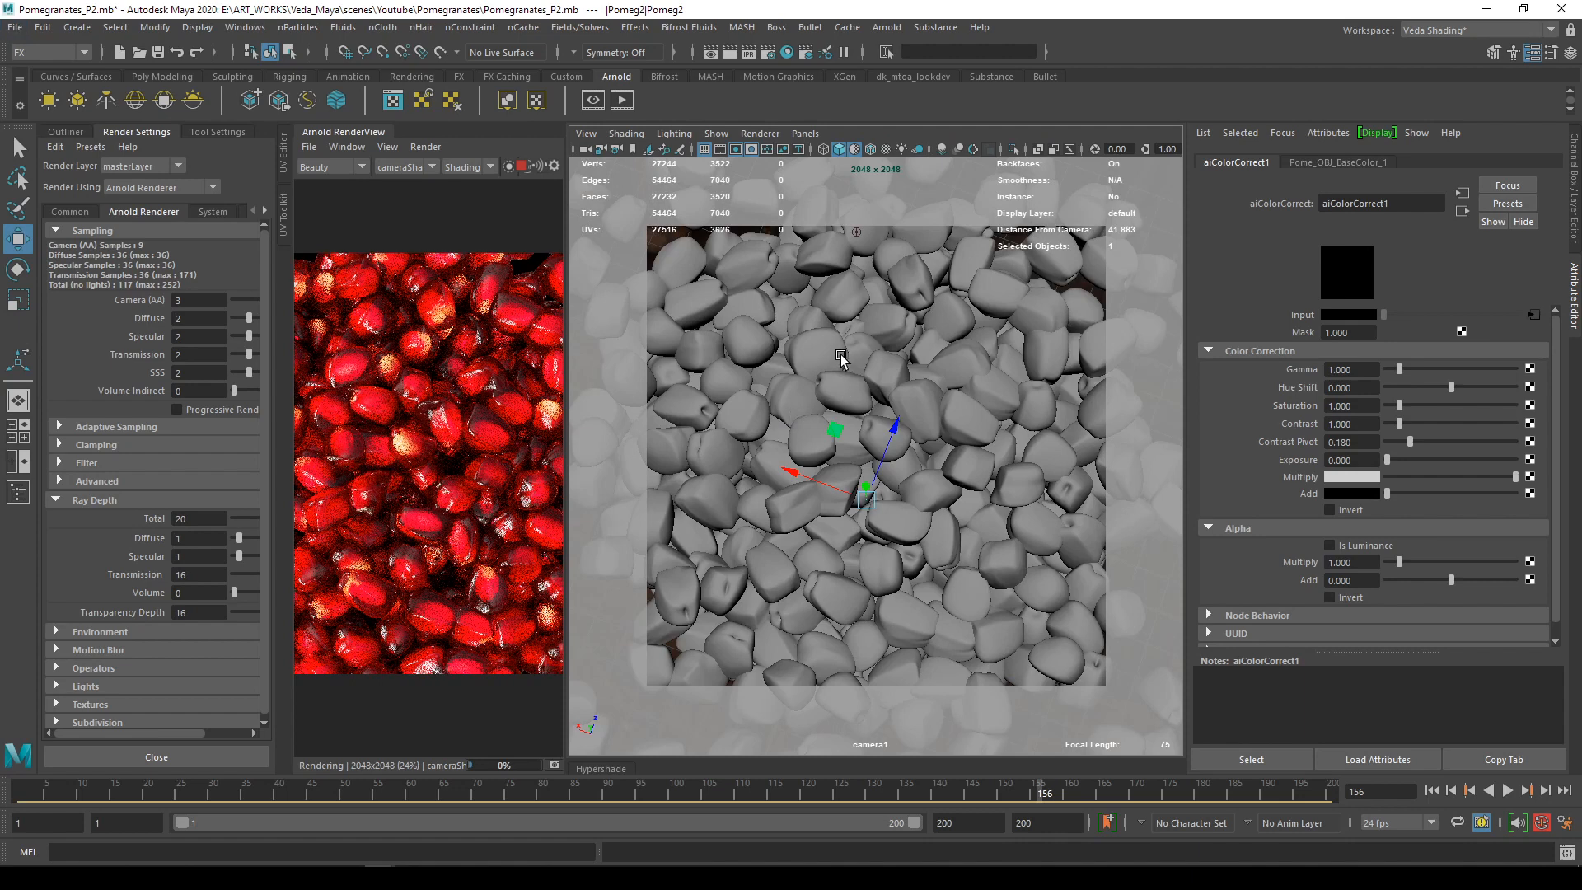
pyautogui.keyDown('alt'); pyautogui.moveTo(841, 356); pyautogui.dragTo(836, 352, button='middle'); pyautogui.keyUp('alt')
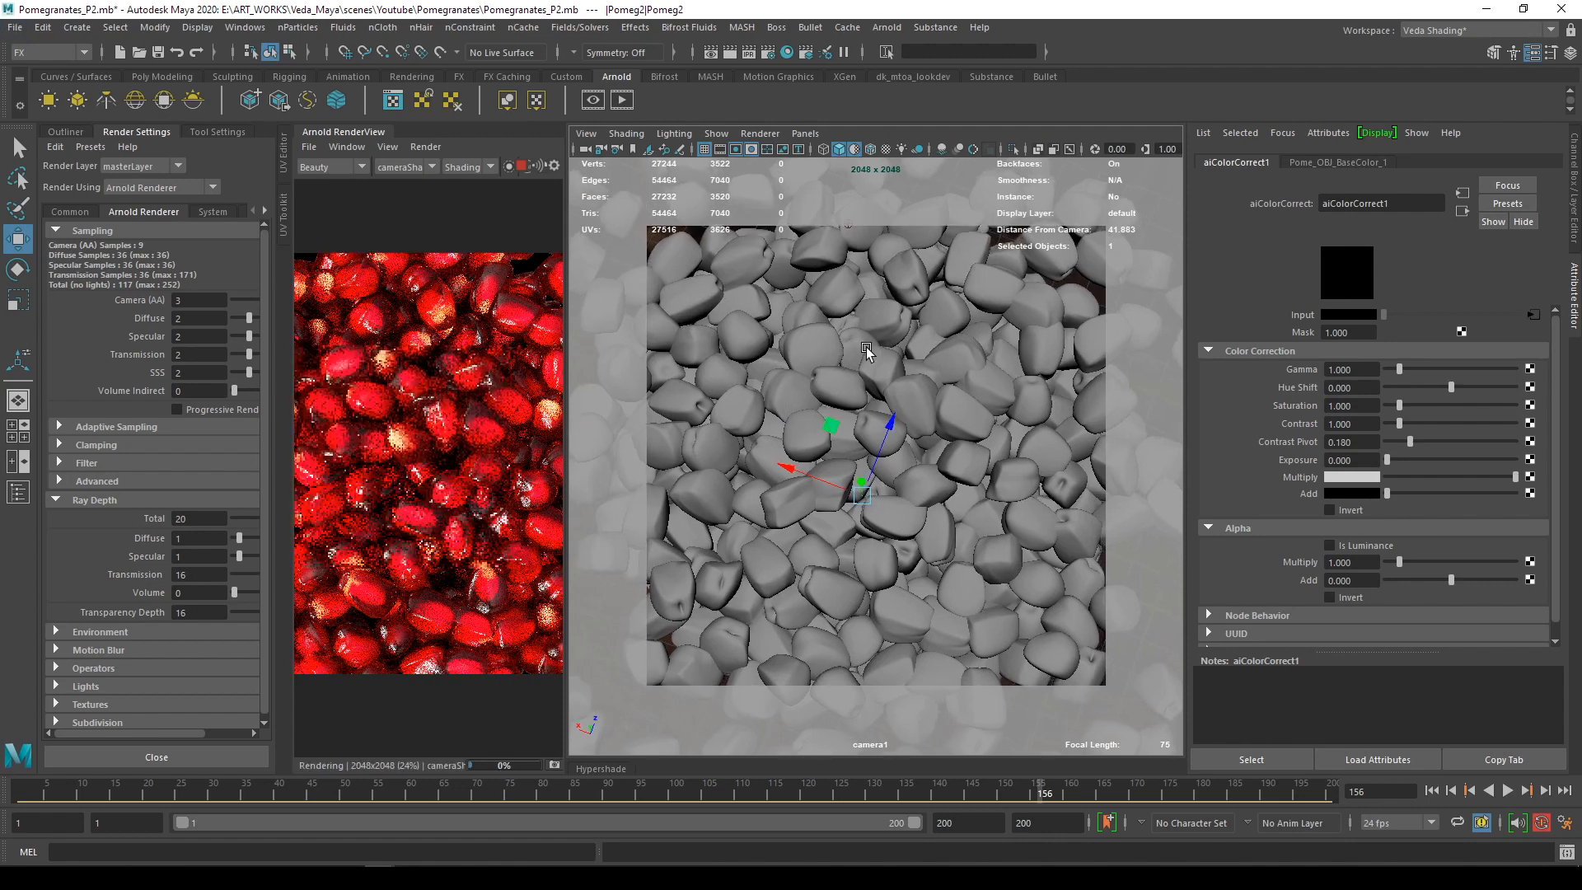
pyautogui.keyDown('alt'); pyautogui.moveTo(866, 349); pyautogui.dragTo(887, 351, button='right'); pyautogui.keyUp('alt')
pyautogui.keyDown('alt'); pyautogui.moveTo(887, 352); pyautogui.dragTo(900, 346, button='middle'); pyautogui.keyUp('alt')
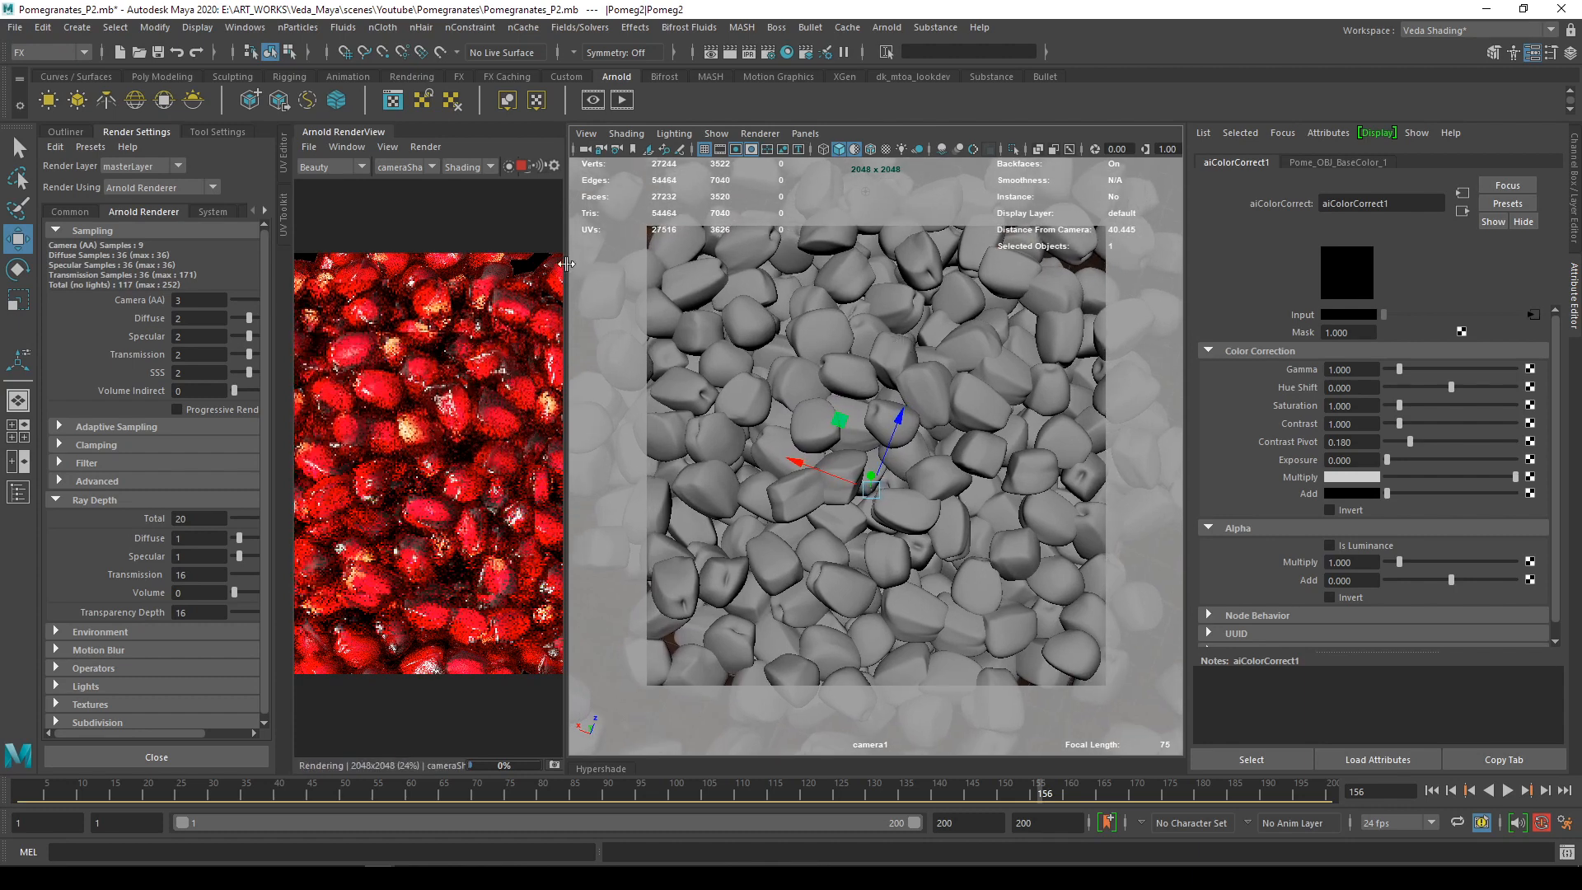
pyautogui.moveTo(566, 270); pyautogui.dragTo(716, 270)
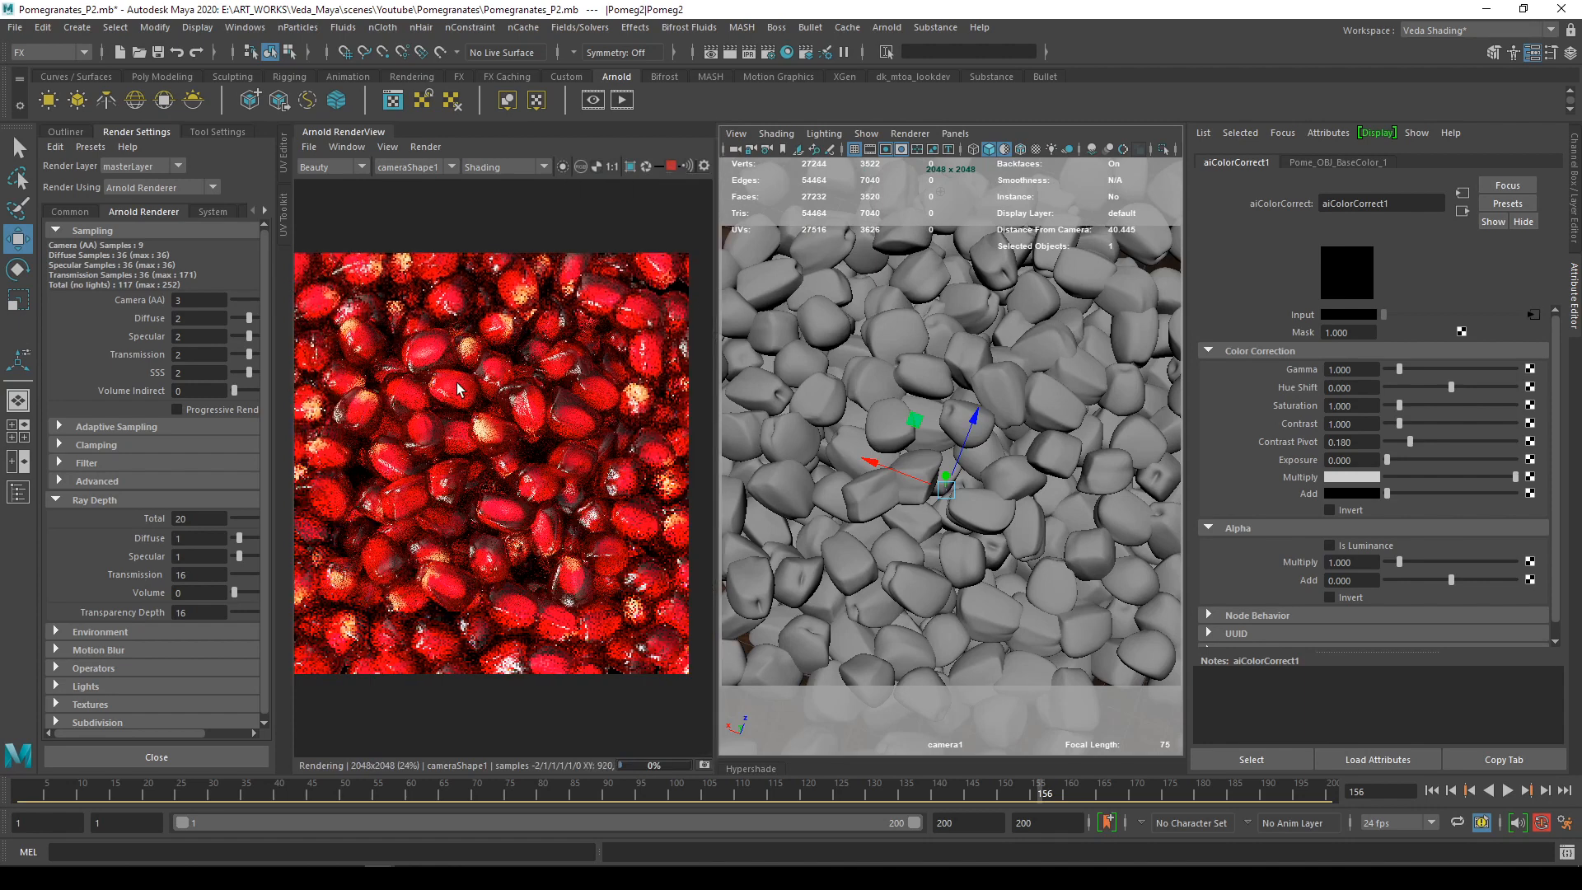
pyautogui.scroll(-2, 481, 394)
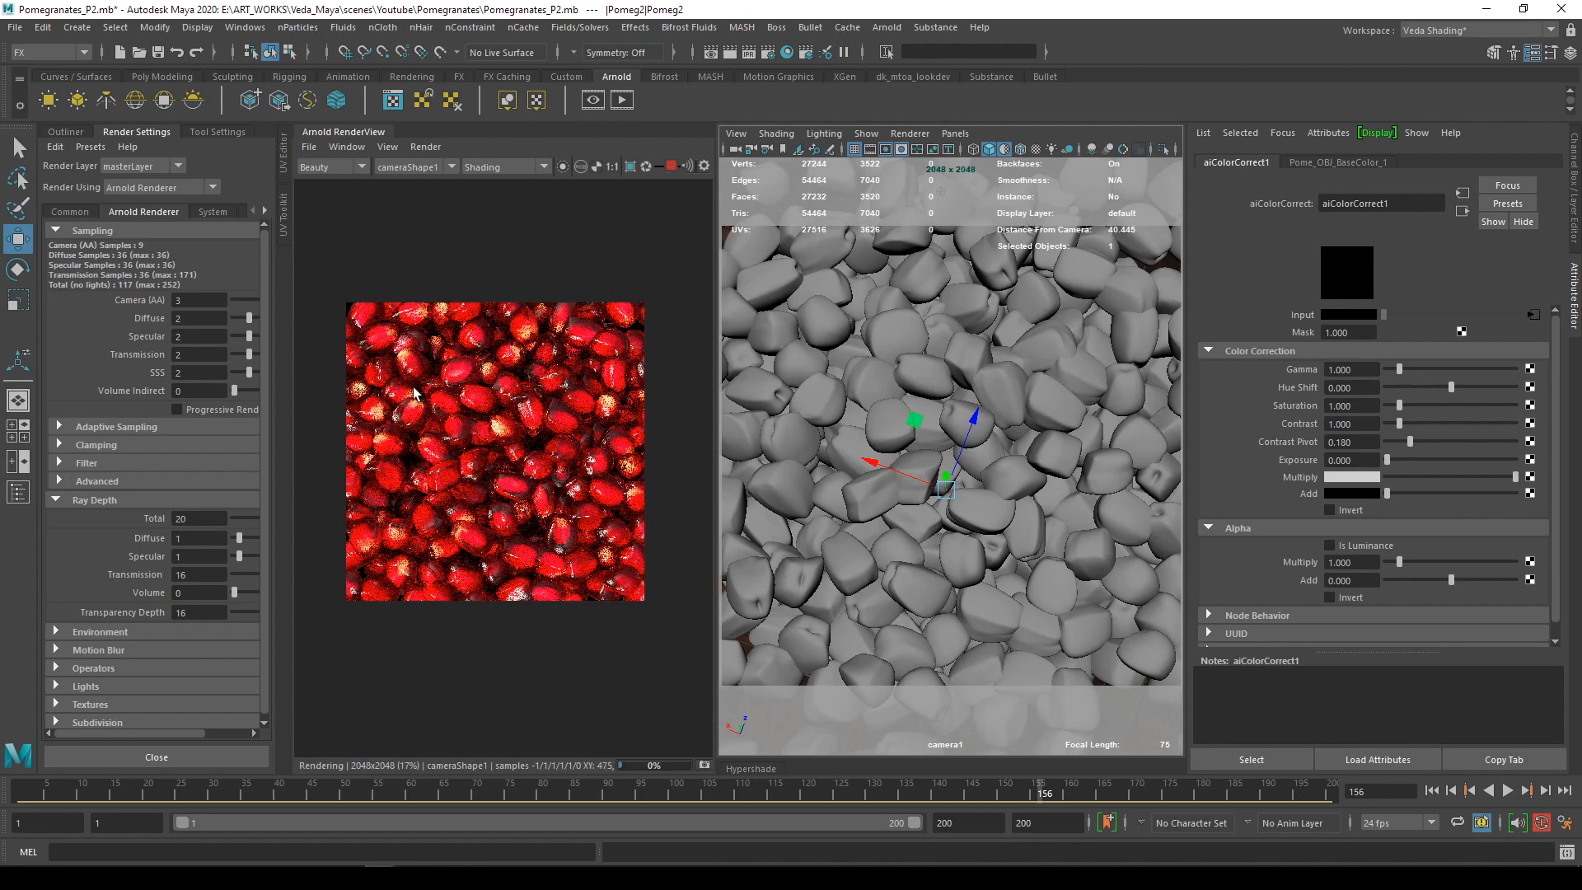
pyautogui.scroll(2, 413, 393)
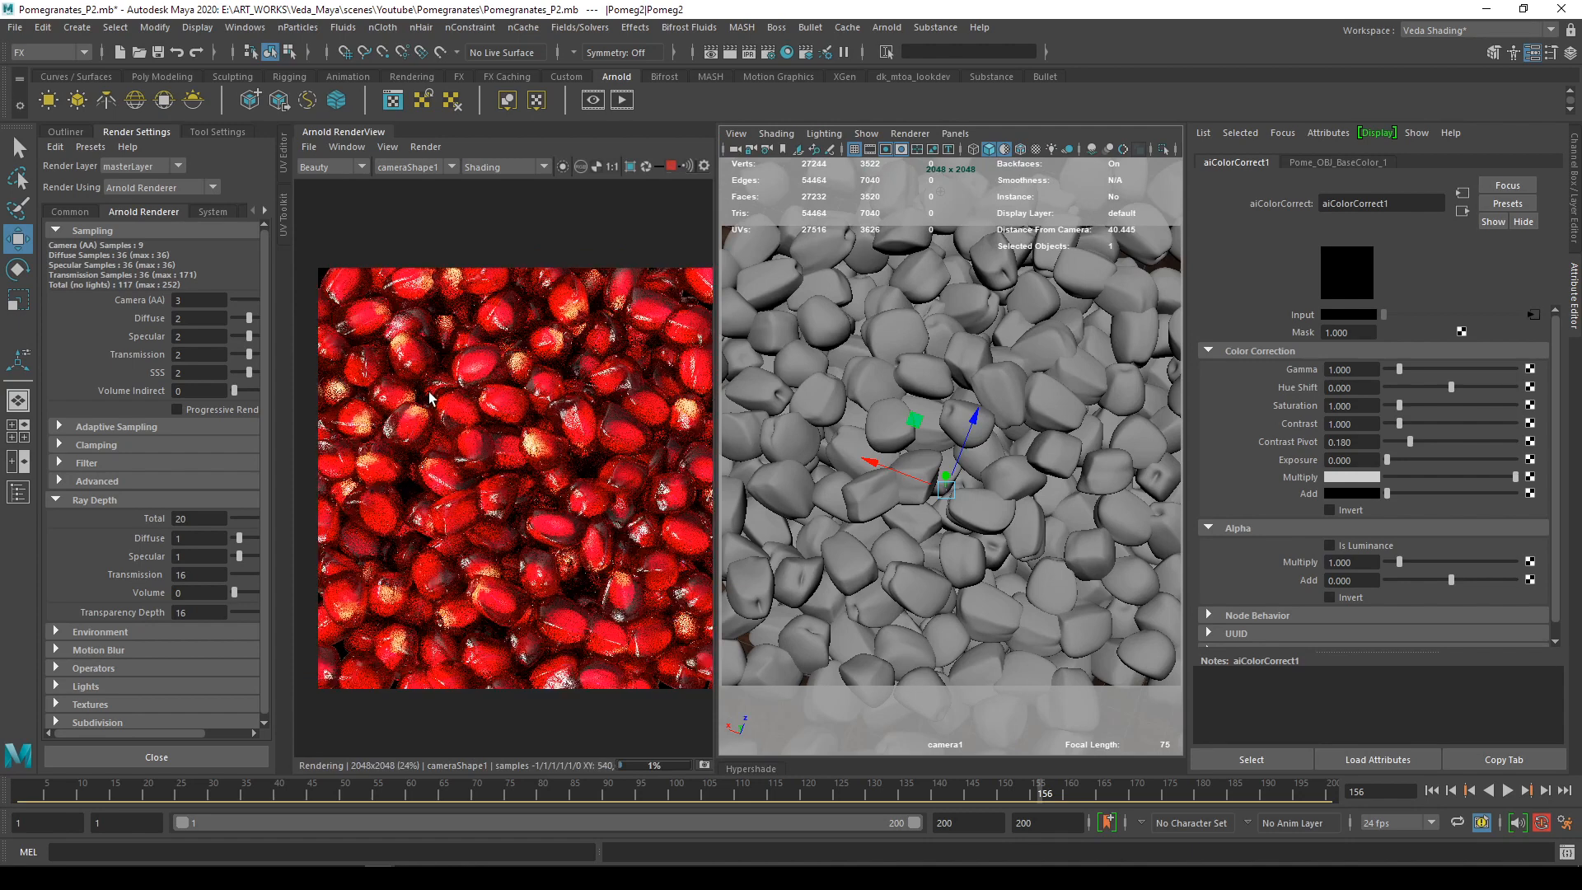
pyautogui.moveTo(427, 391); pyautogui.dragTo(405, 393, button='middle')
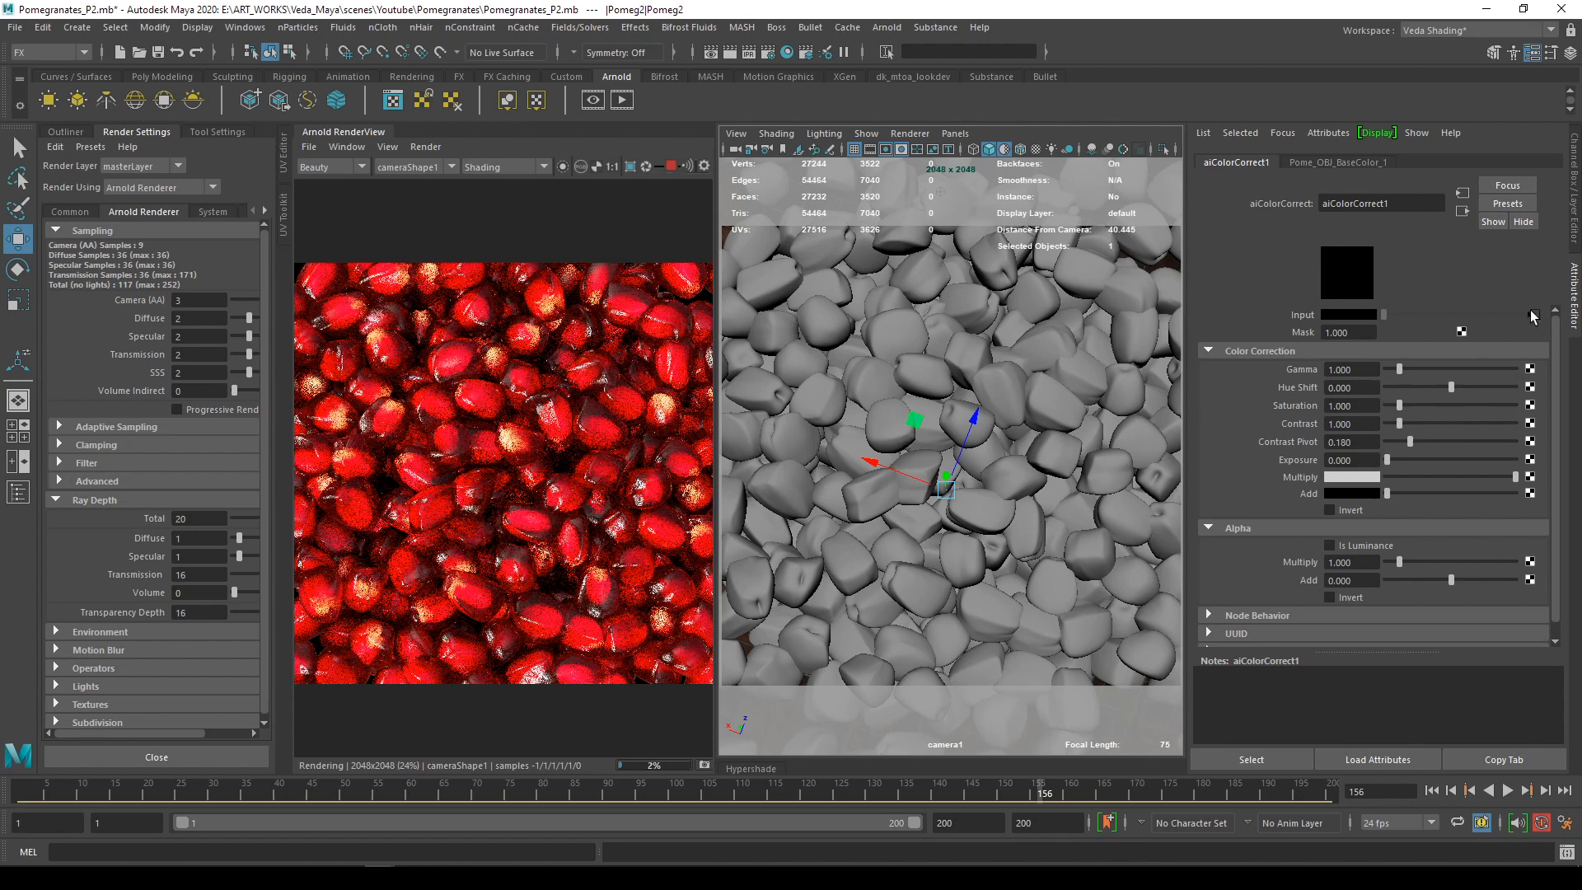
# Check the Pome_OBJ_BaseColor_1 texture node, return to ai_Pomegranate, and lower the saturation of its Transmission Scatter color
pyautogui.click(1531, 316)
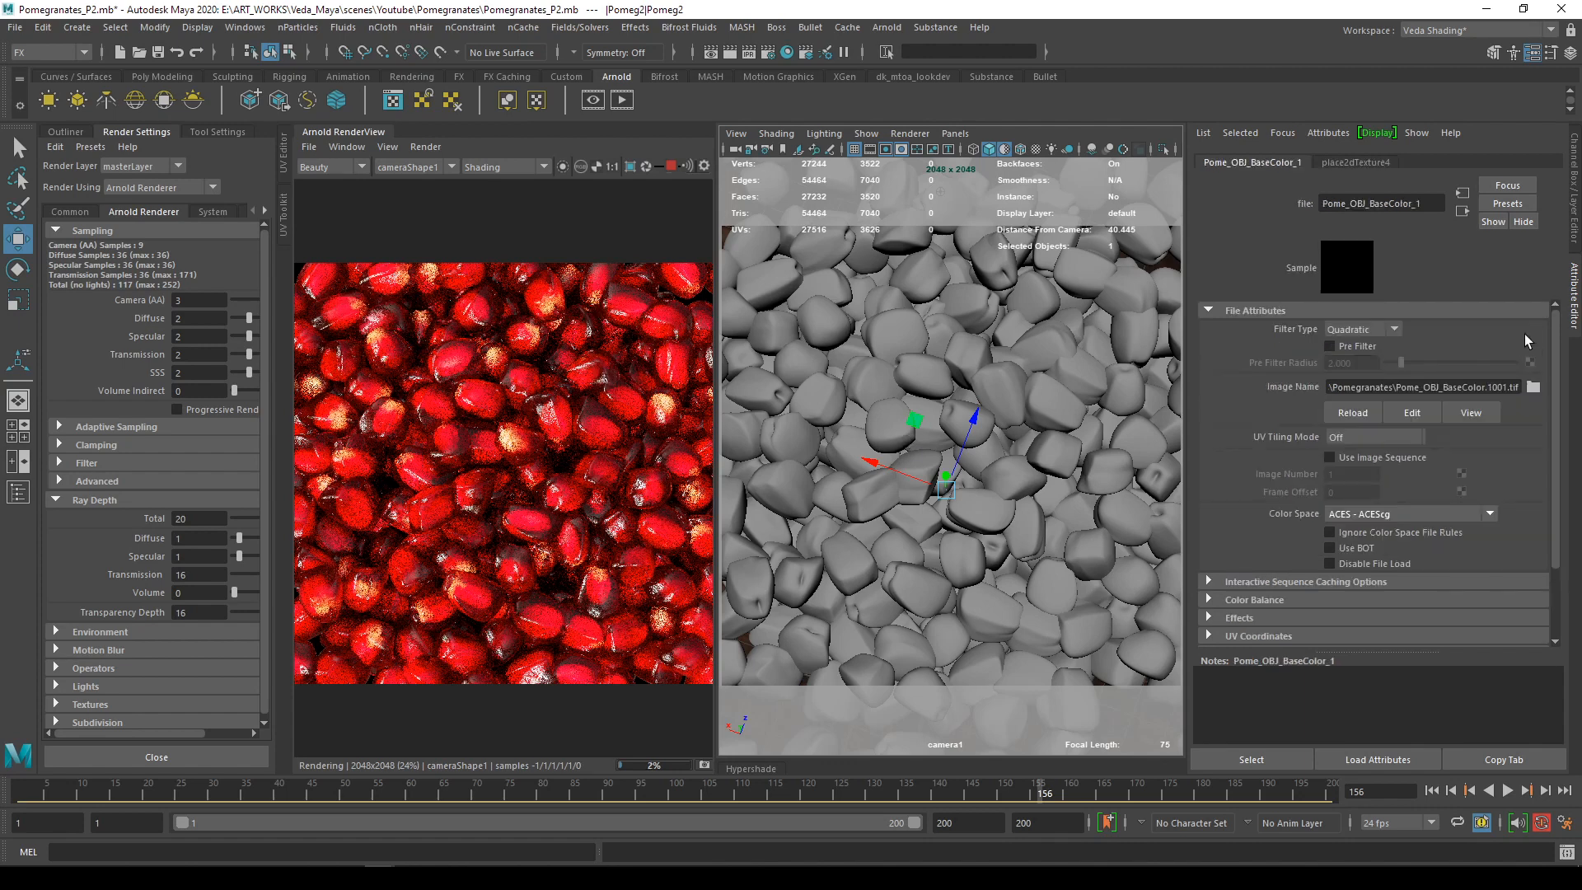
pyautogui.click(1461, 217)
pyautogui.click(1461, 216)
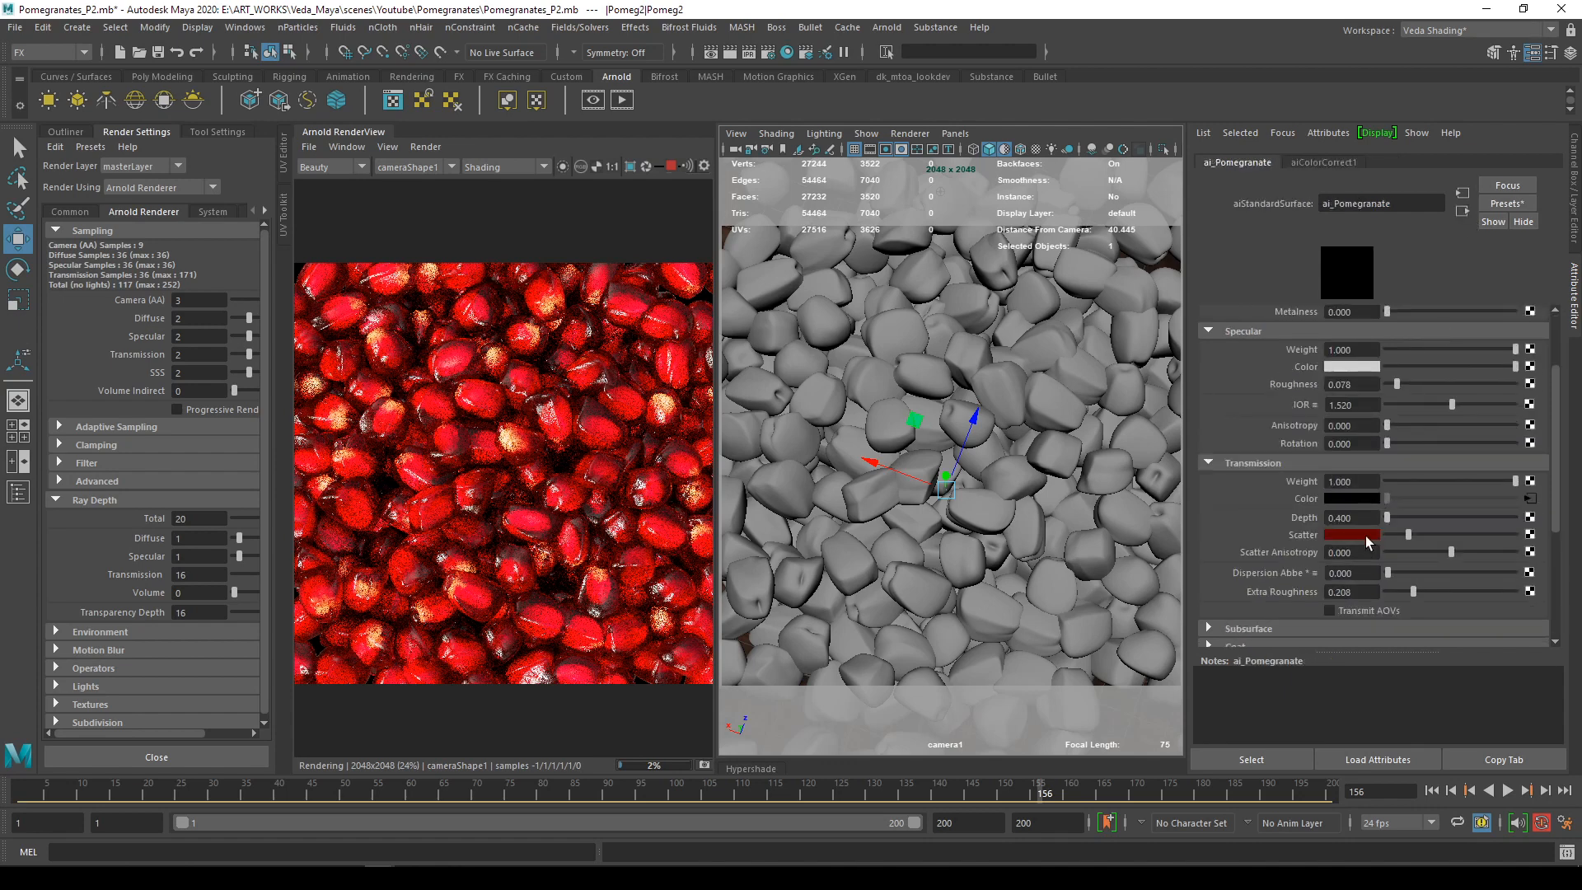
pyautogui.click(1352, 534)
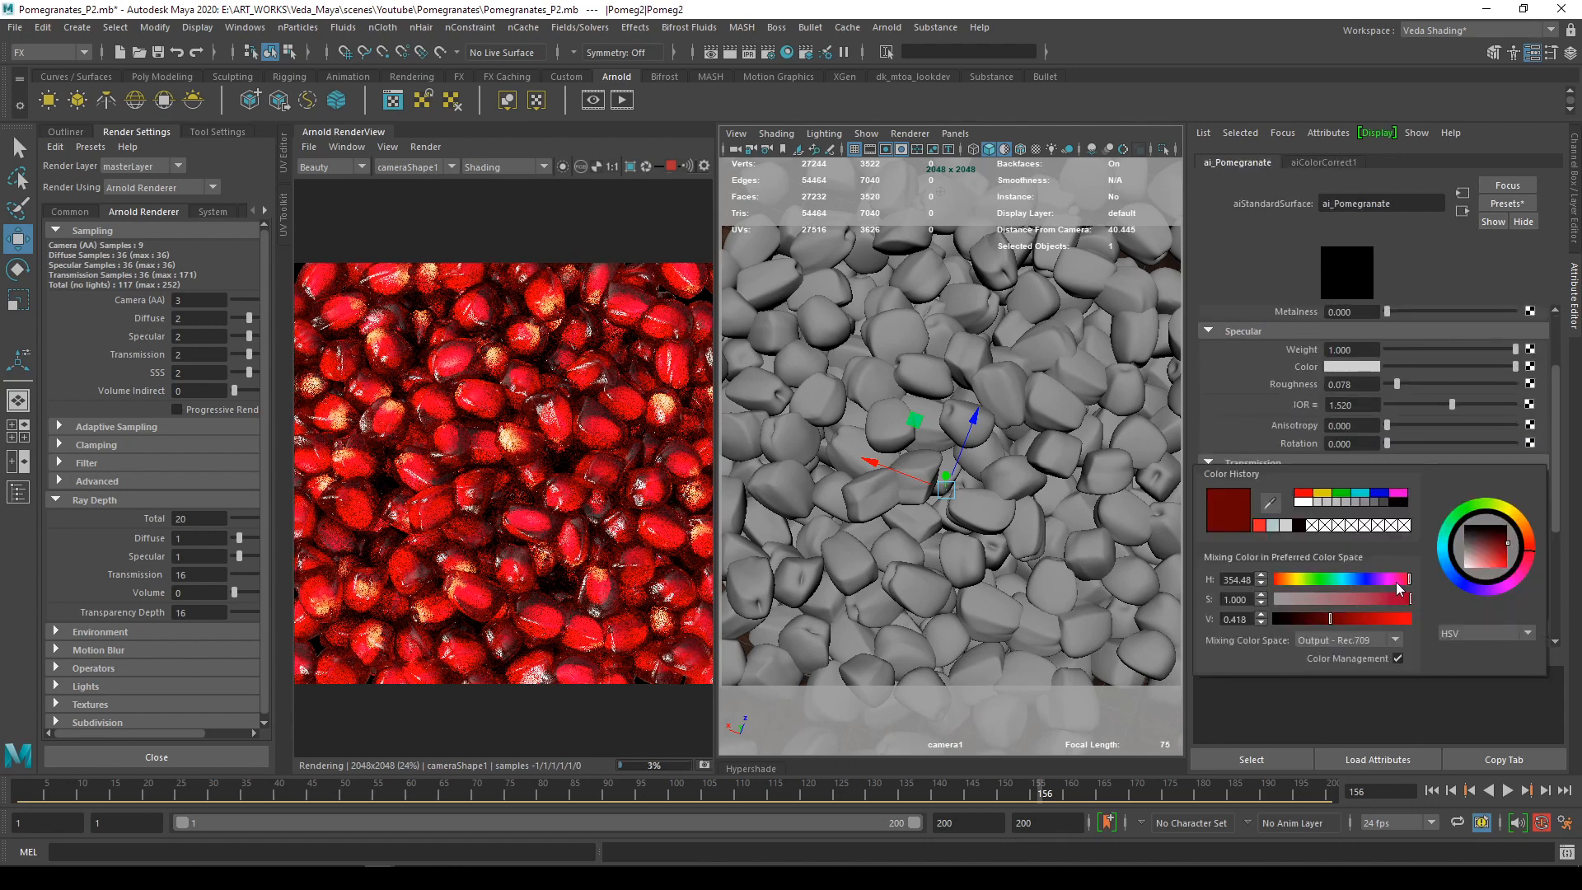
pyautogui.moveTo(1384, 604); pyautogui.dragTo(1357, 607)
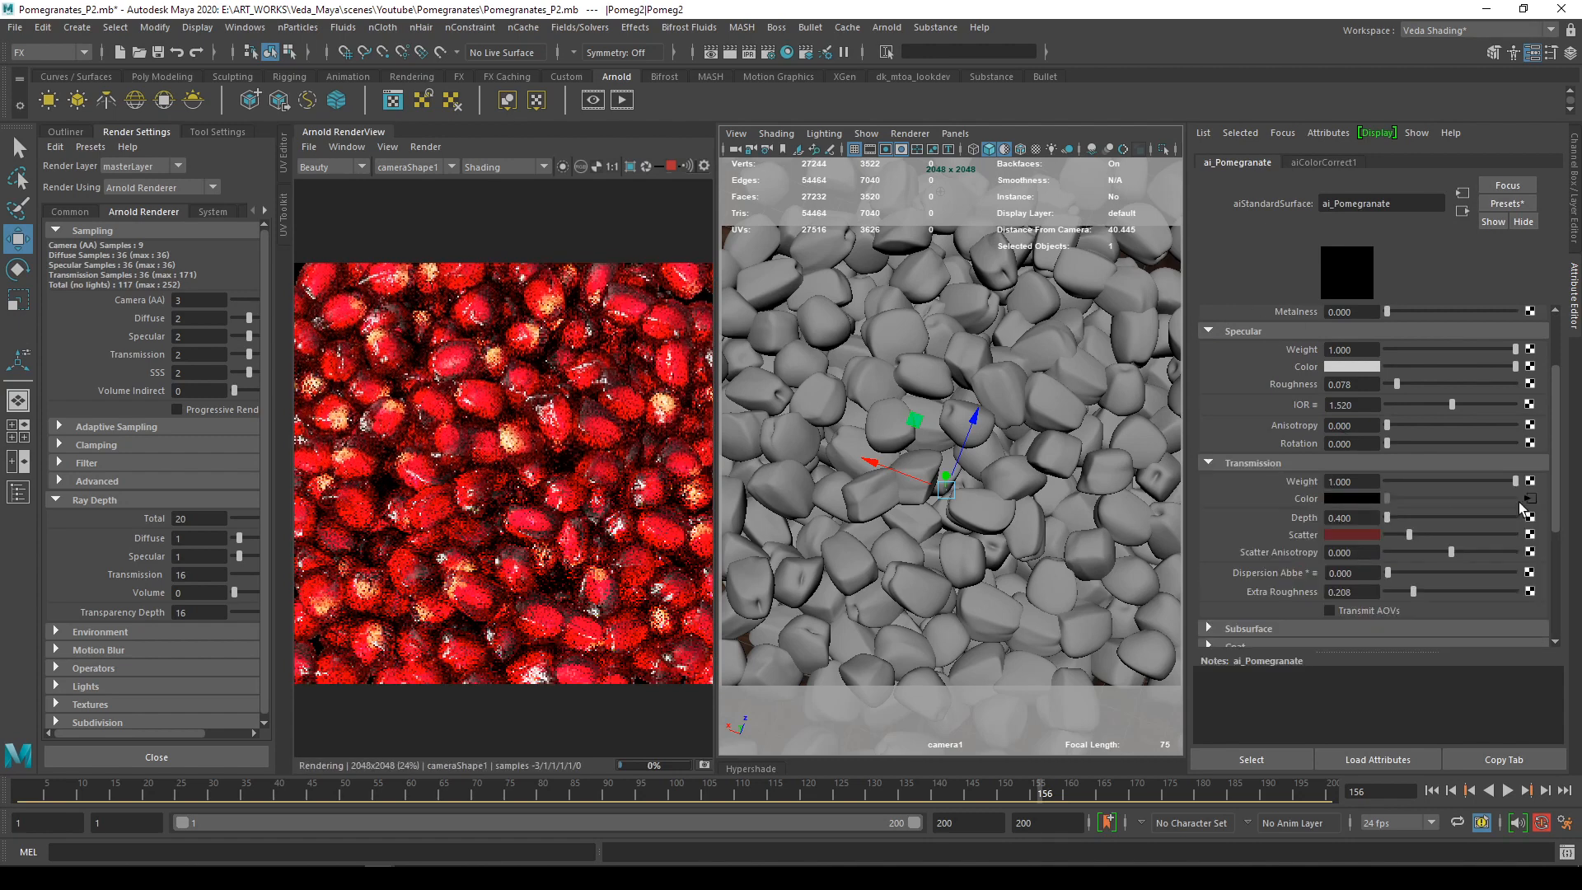
# Set the Saturation of aiColorCorrect1 to 0.8 and compare the render with the pomegranate reference photo in the browser
pyautogui.click(1530, 499)
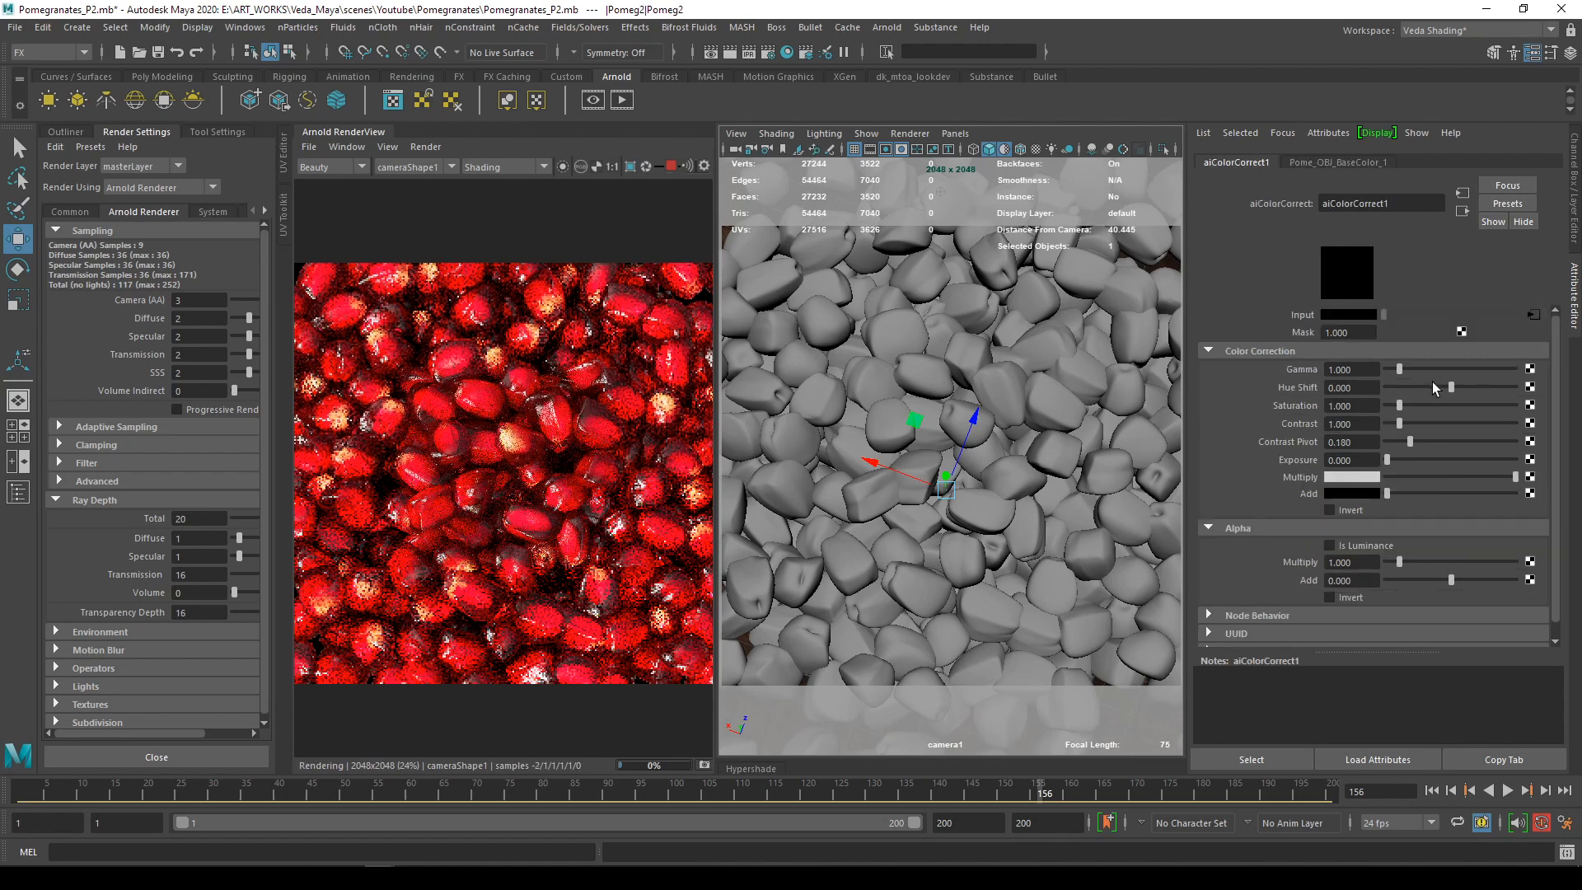
pyautogui.moveTo(1400, 404); pyautogui.dragTo(1395, 407)
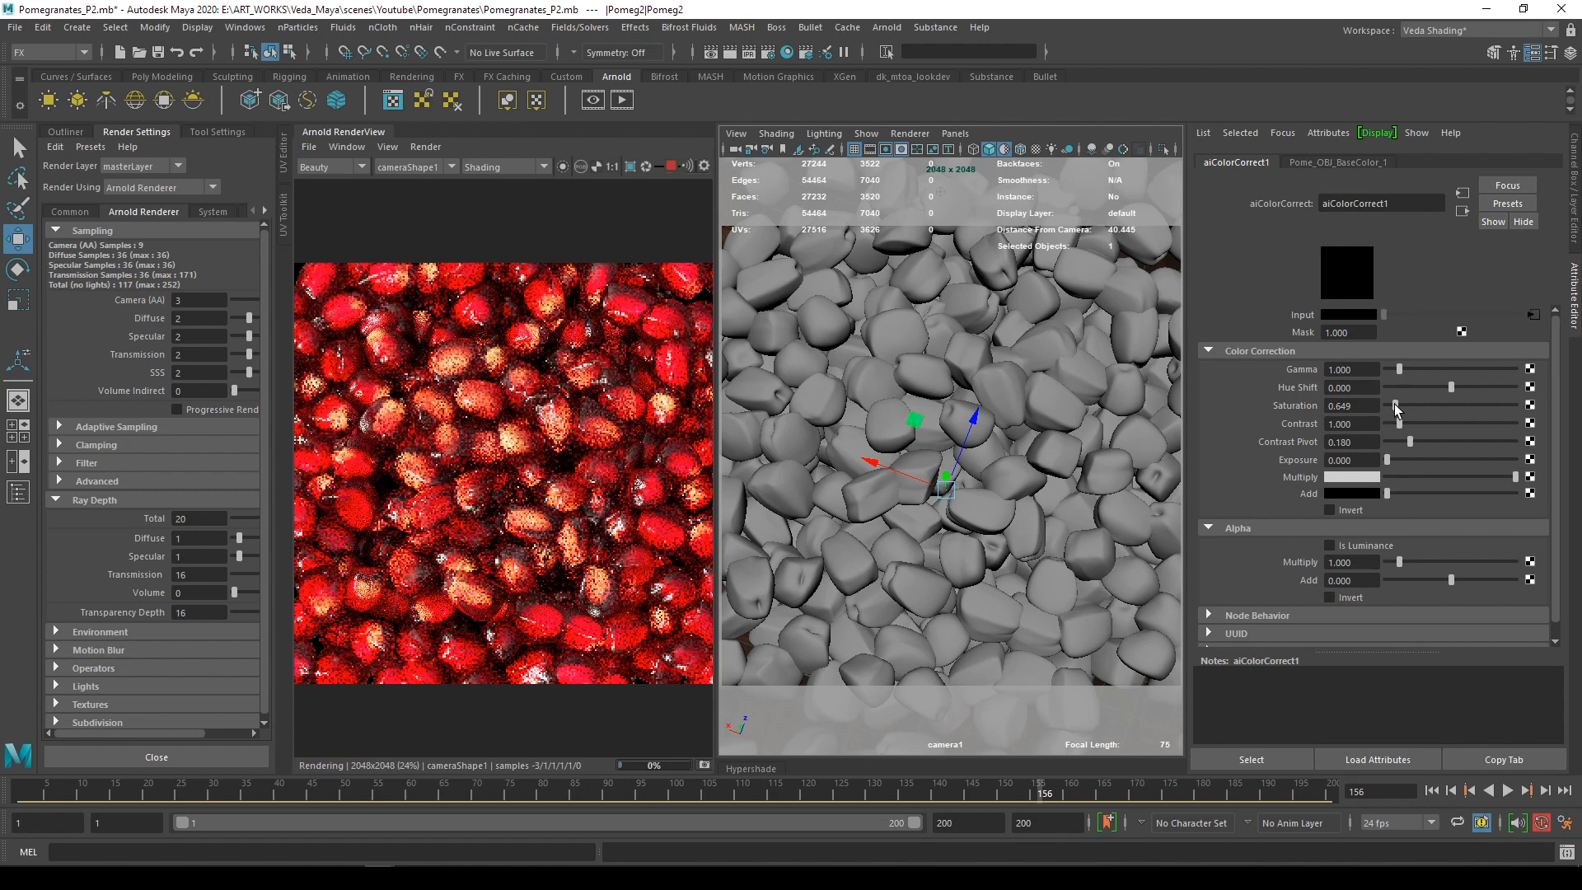
pyautogui.click(1344, 404)
pyautogui.doubleClick(1344, 405)
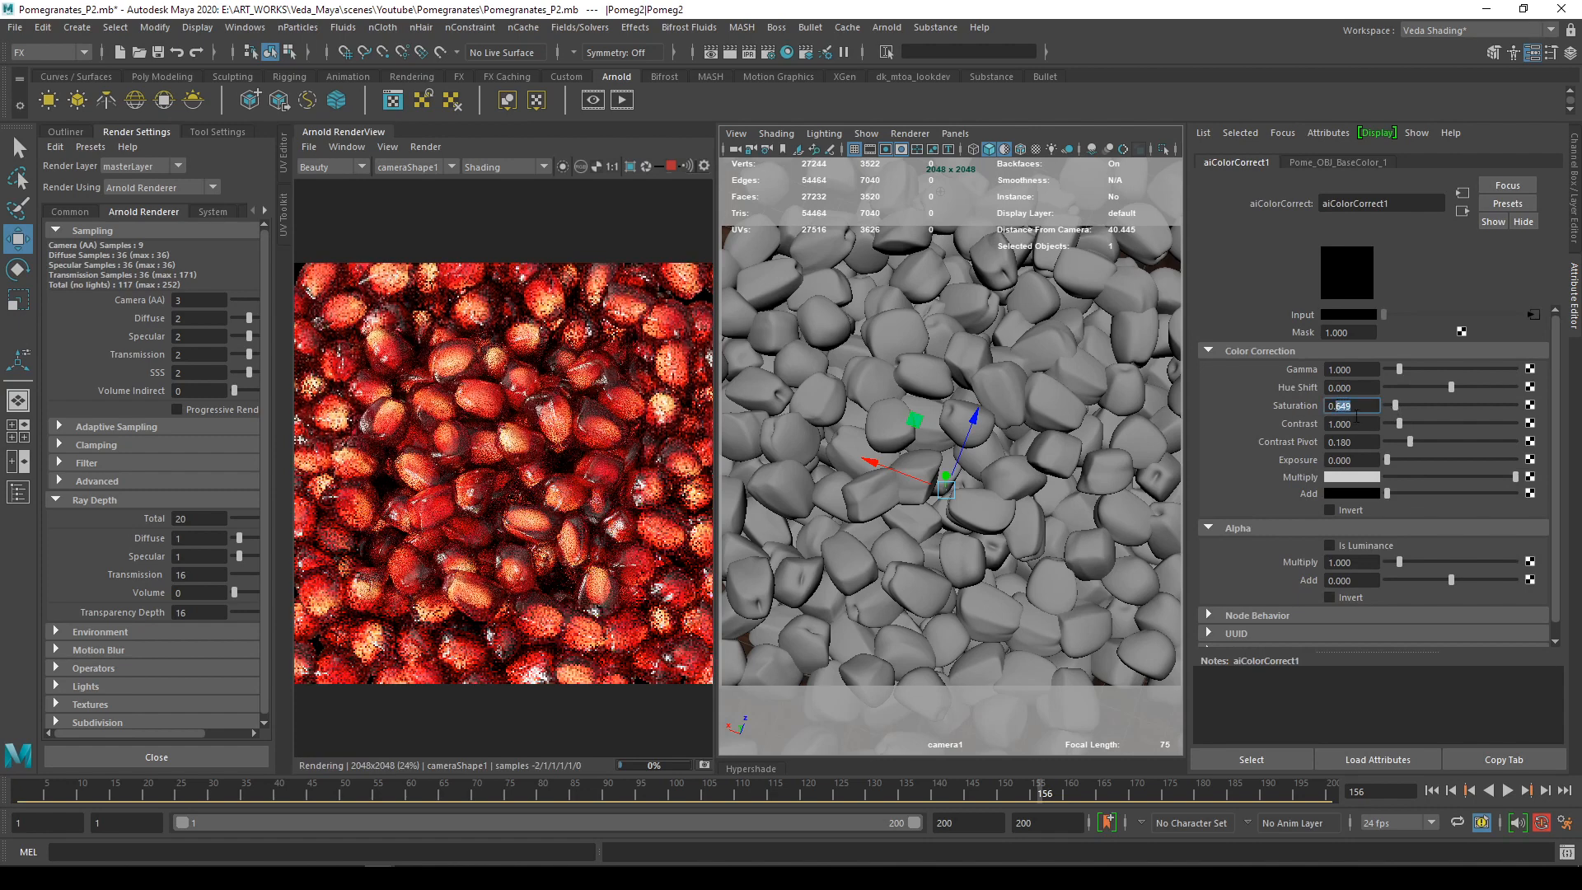
pyautogui.write('8')
pyautogui.press('Return')
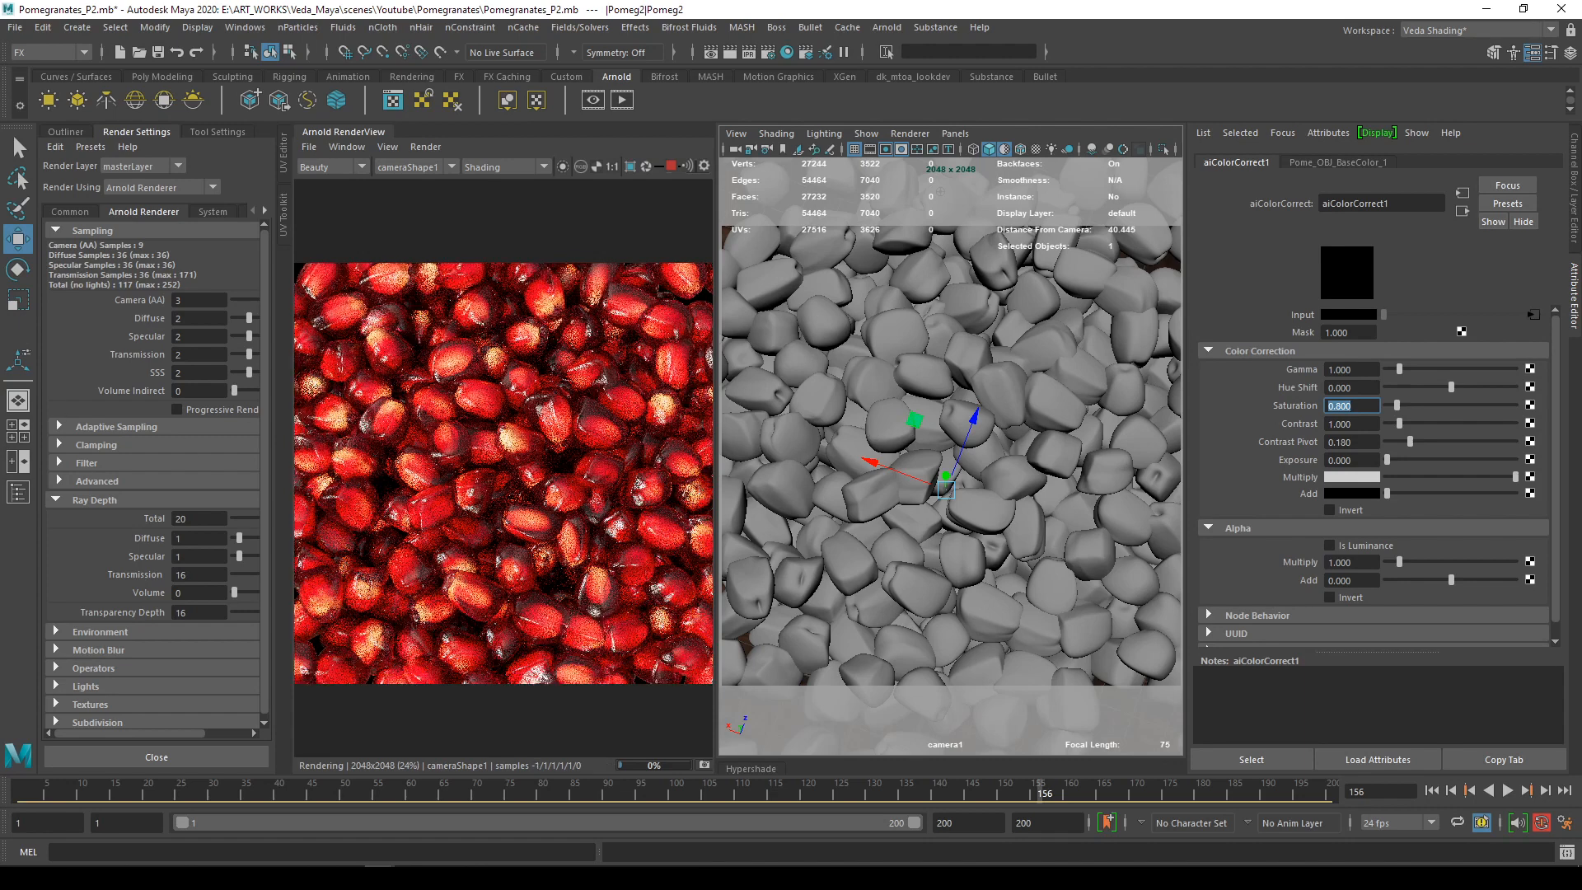
pyautogui.hotkey('alt', 'Tab')
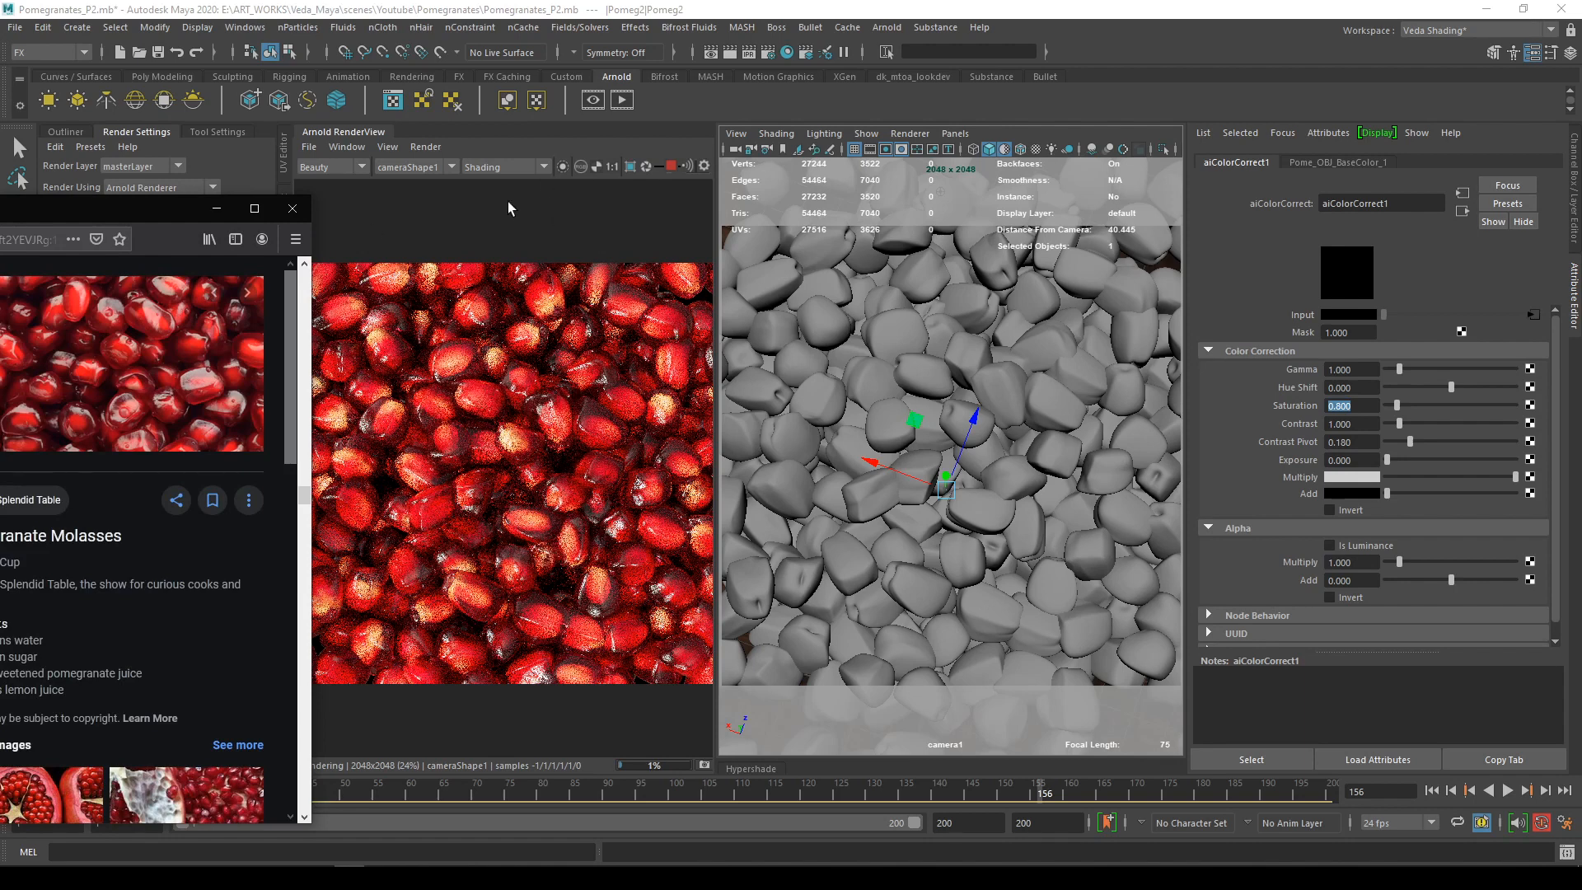
pyautogui.hotkey('alt', 'Tab')
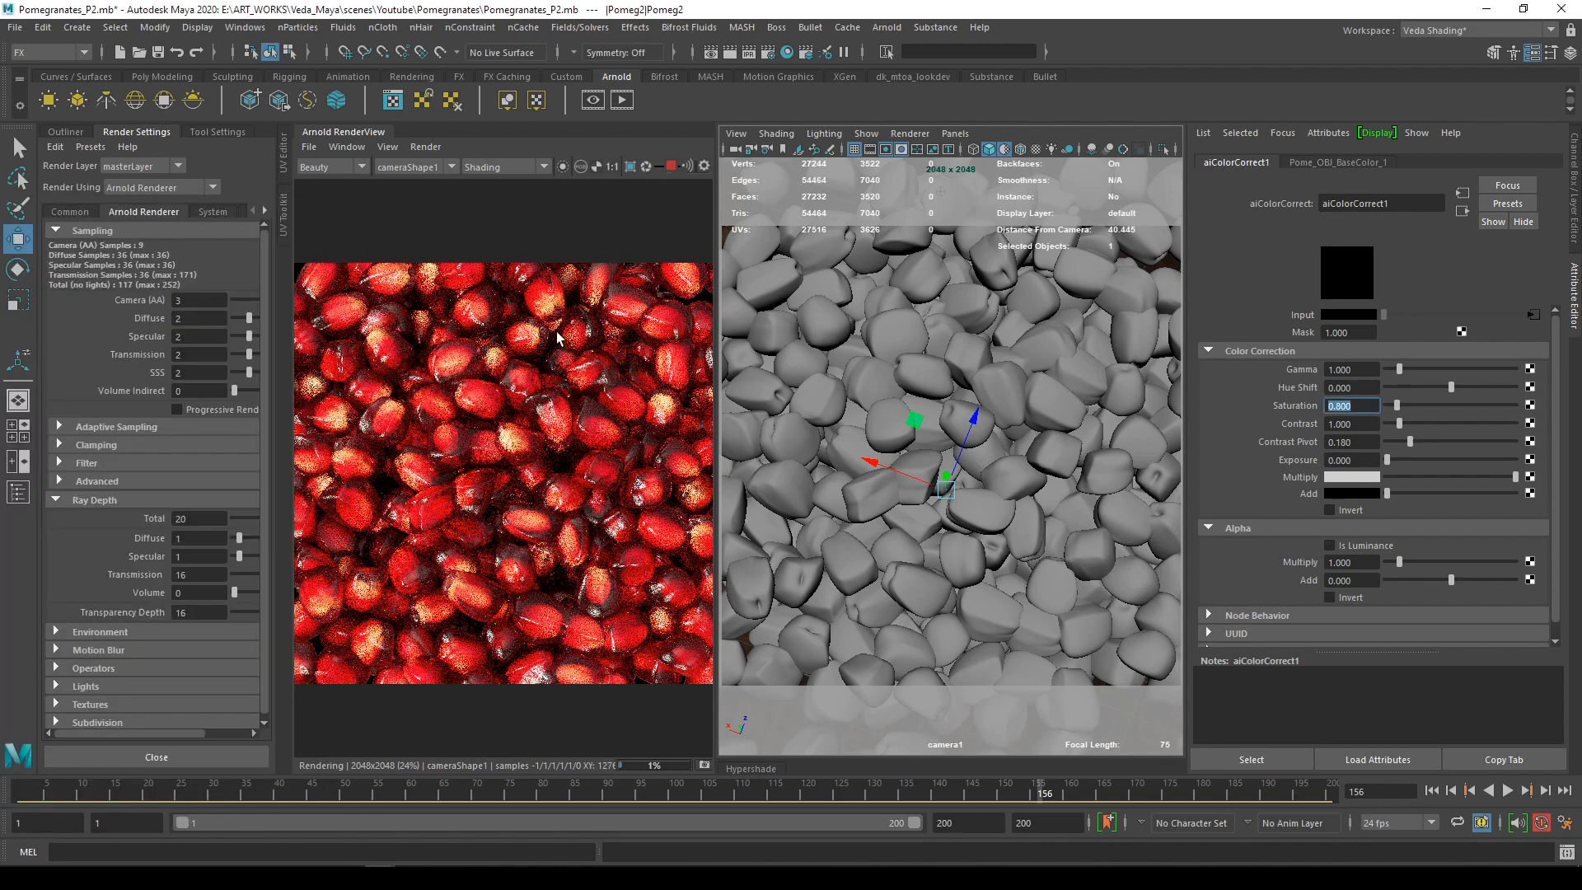
# Stop the render, lower the saturation of the Base Color of Pomeg2seed's material ai_PomegranateSeed to a paler cream, and restart the render
pyautogui.click(65, 132)
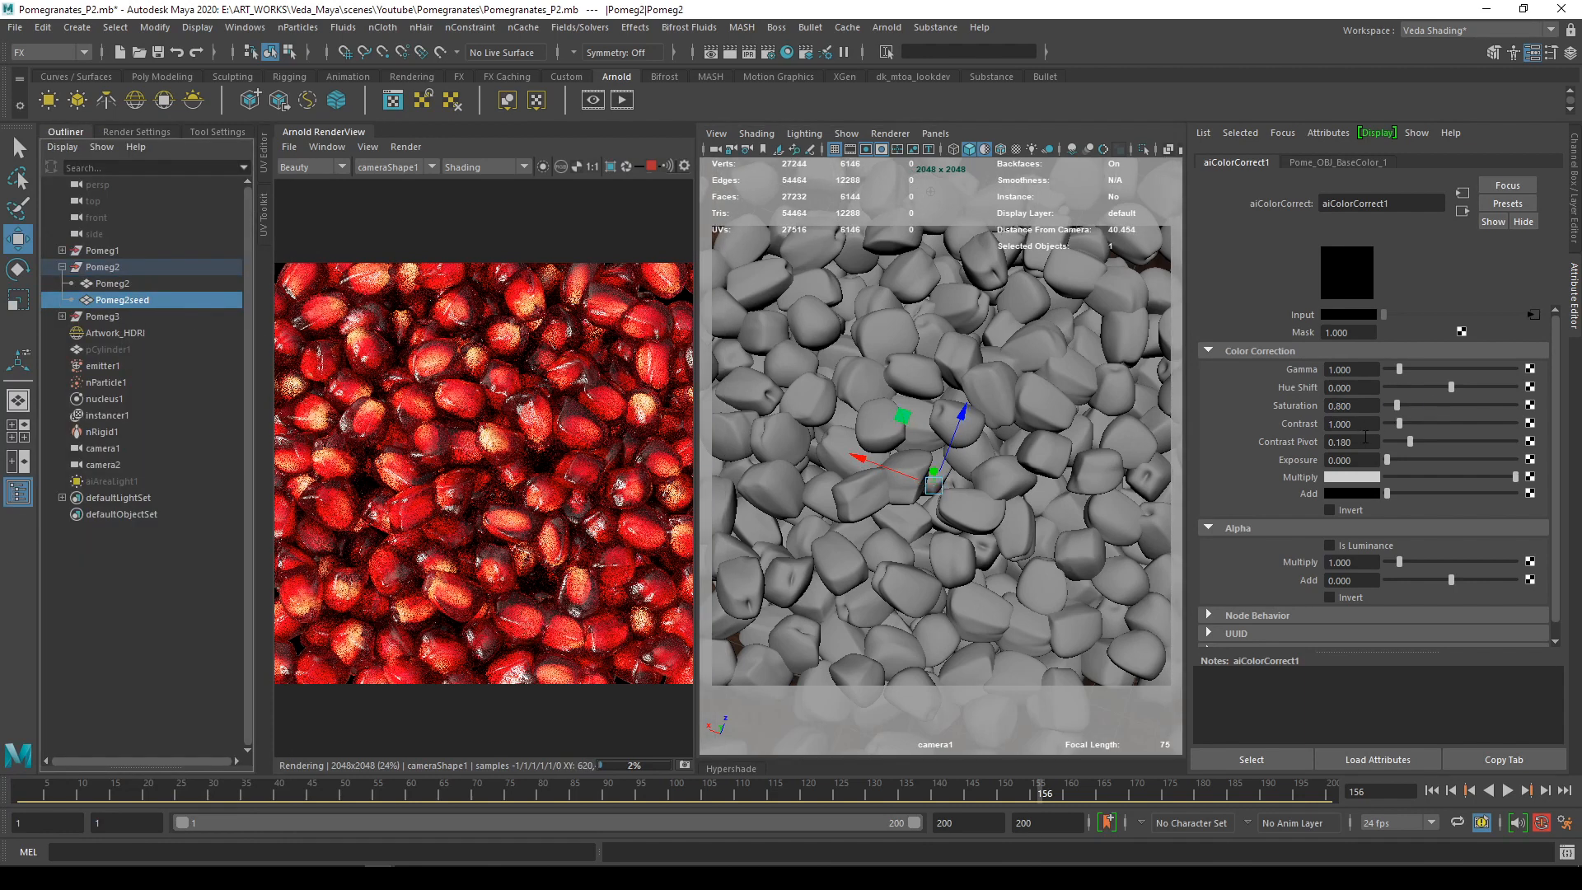
pyautogui.click(651, 167)
pyautogui.click(1351, 372)
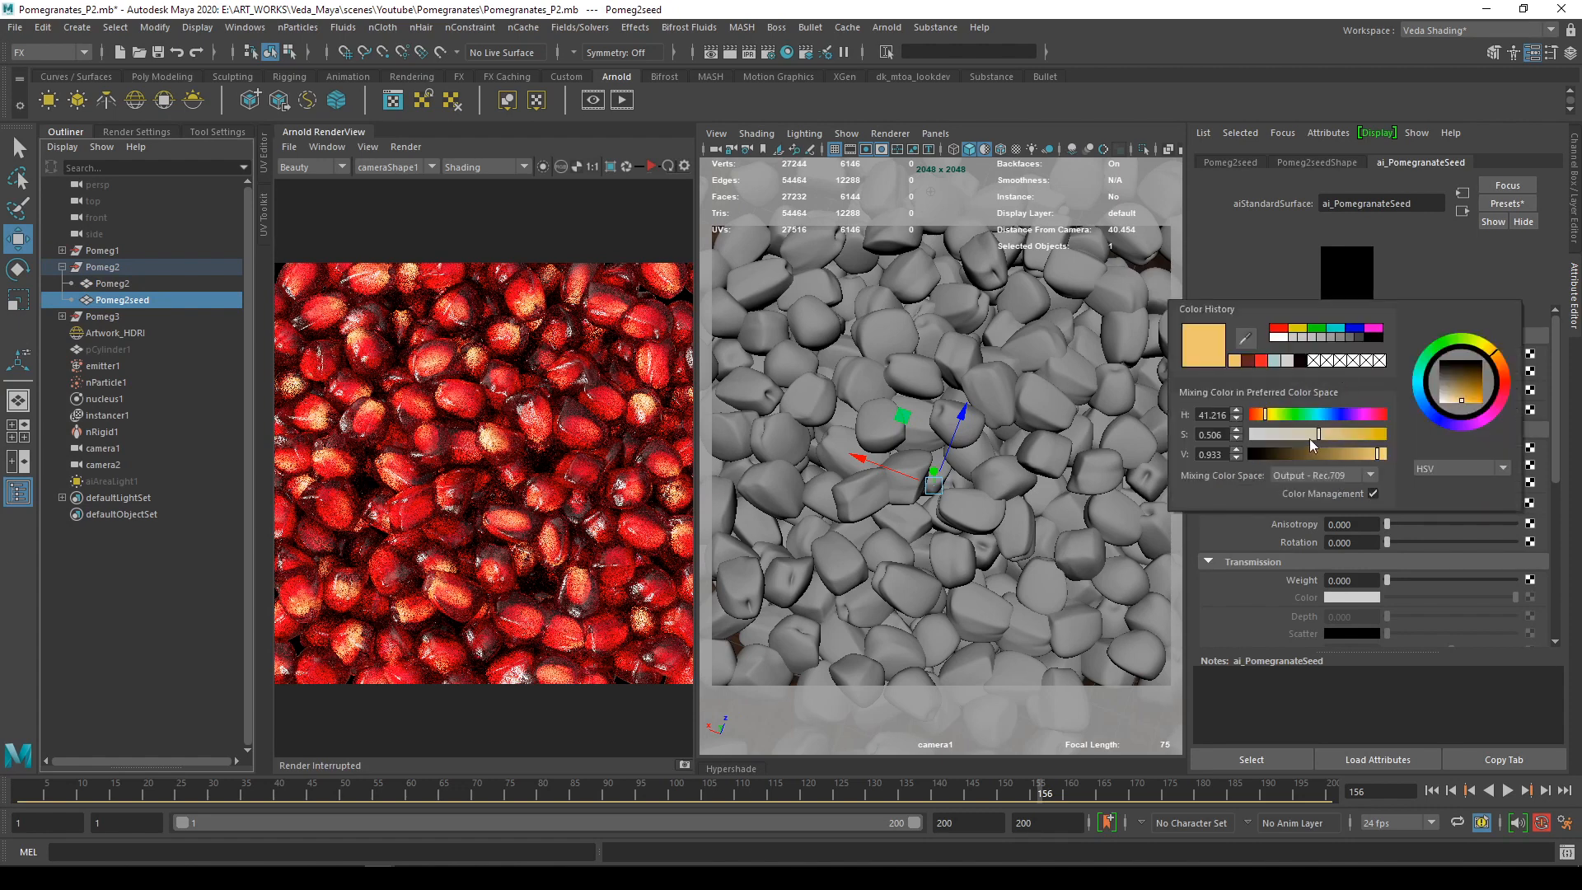
pyautogui.click(1309, 438)
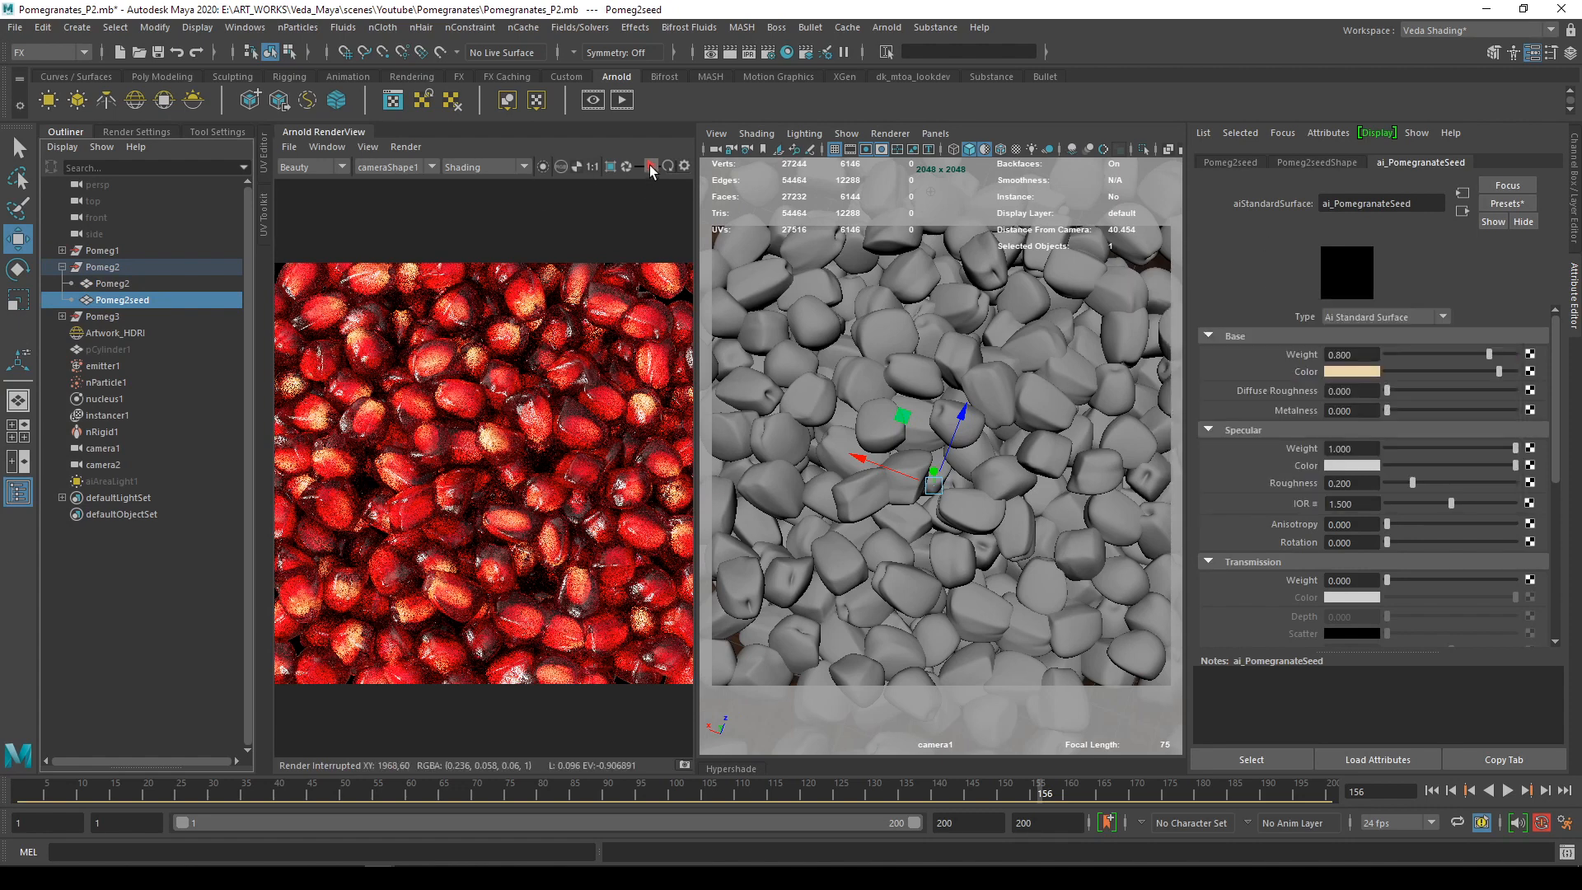
pyautogui.click(651, 168)
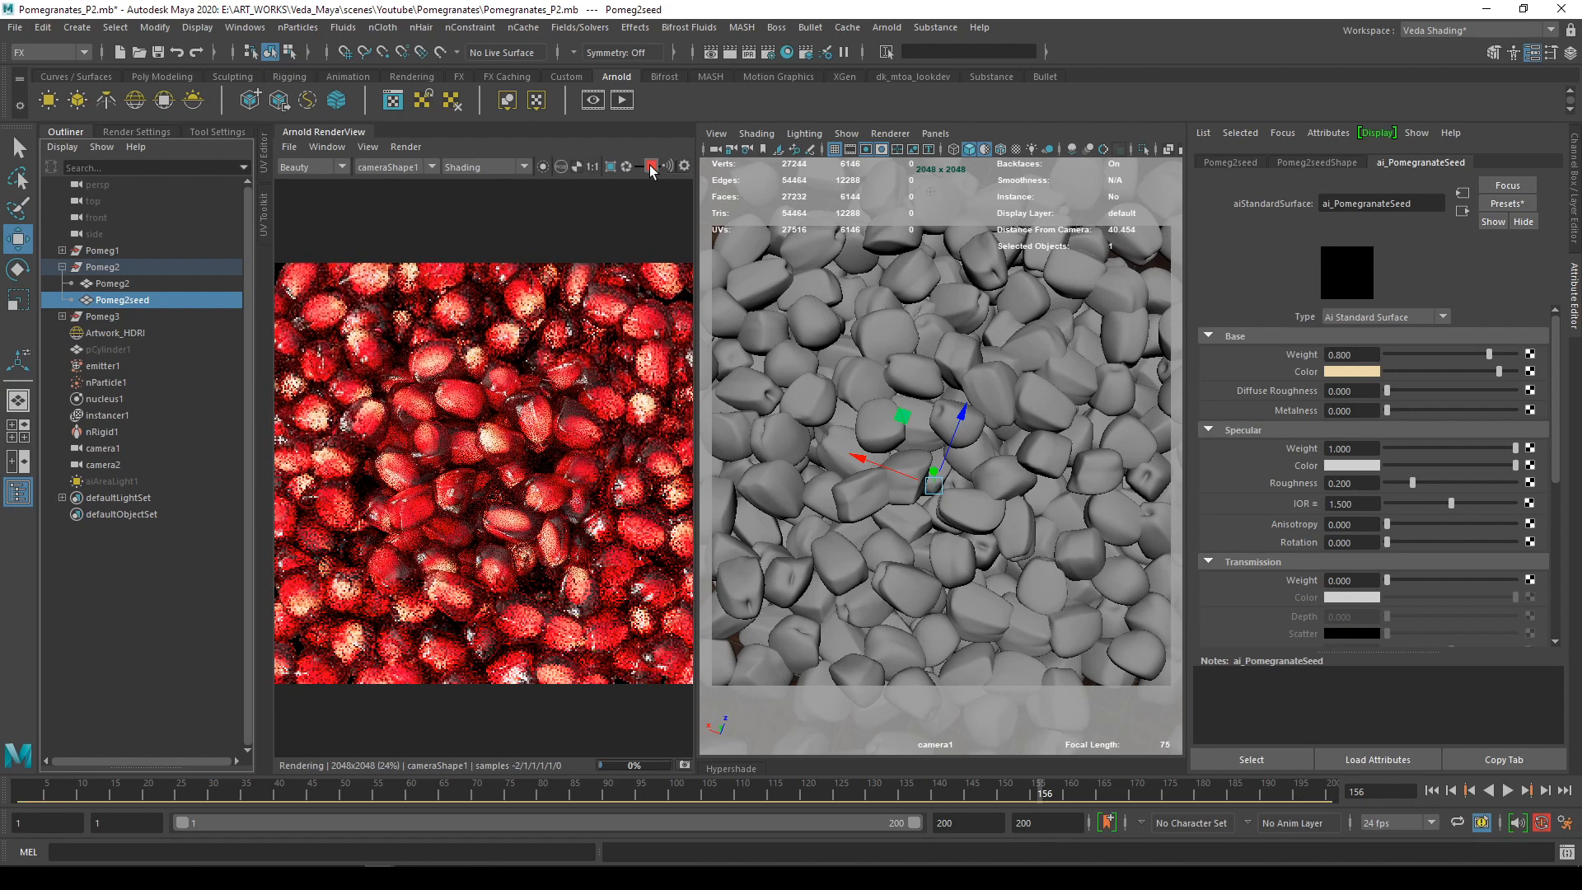
# Select the Pomeg2 seed body and set the Transmission Depth of its material ai_Pomegranate to 0.3
pyautogui.click(1462, 210)
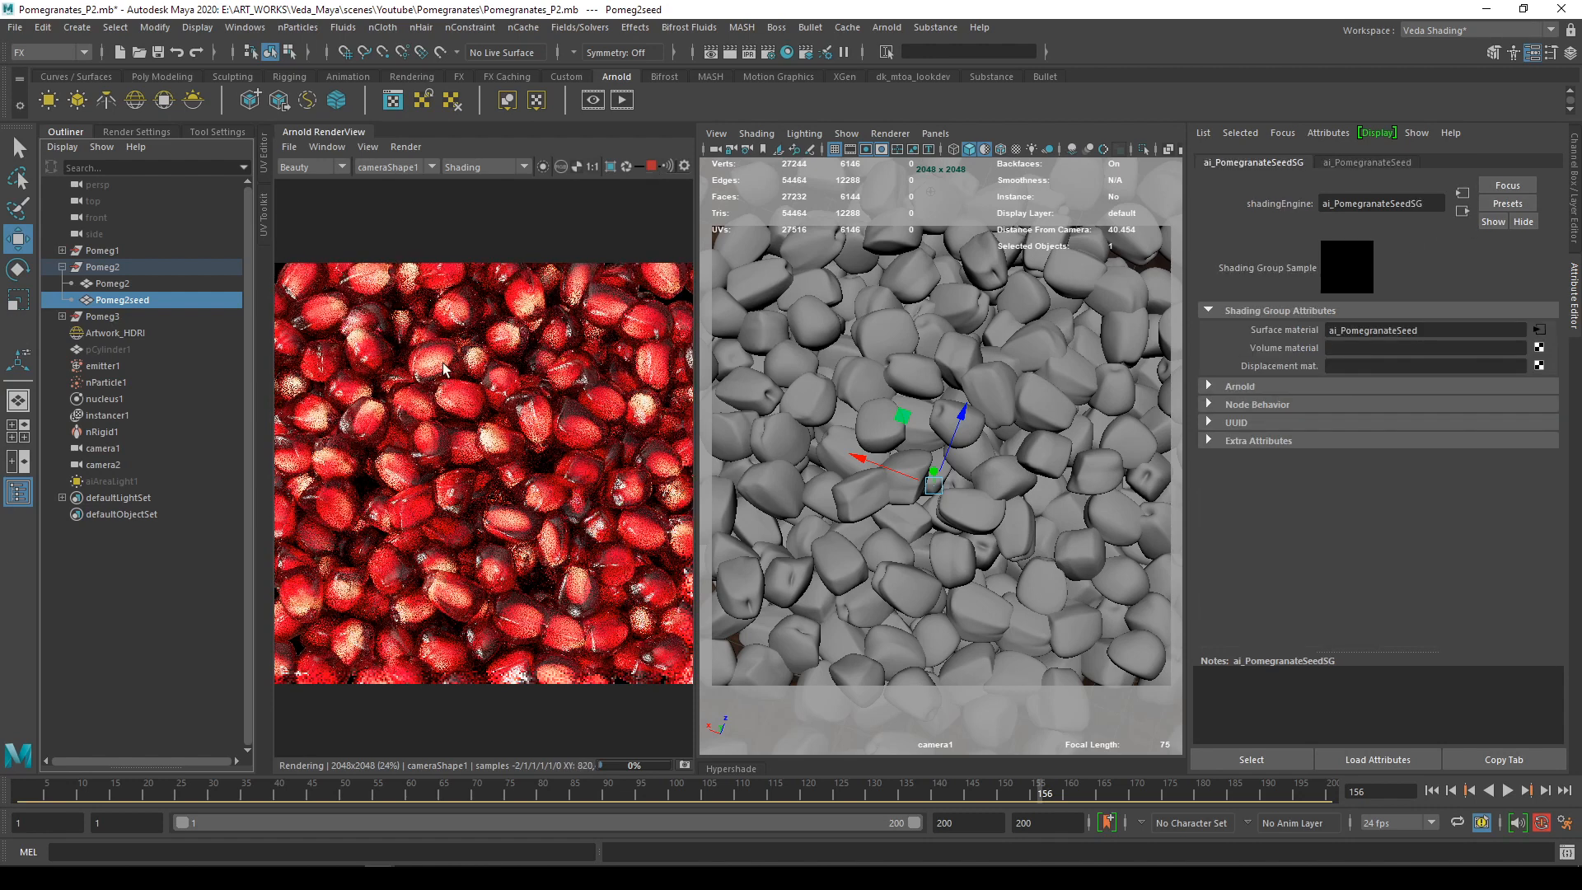
pyautogui.click(116, 283)
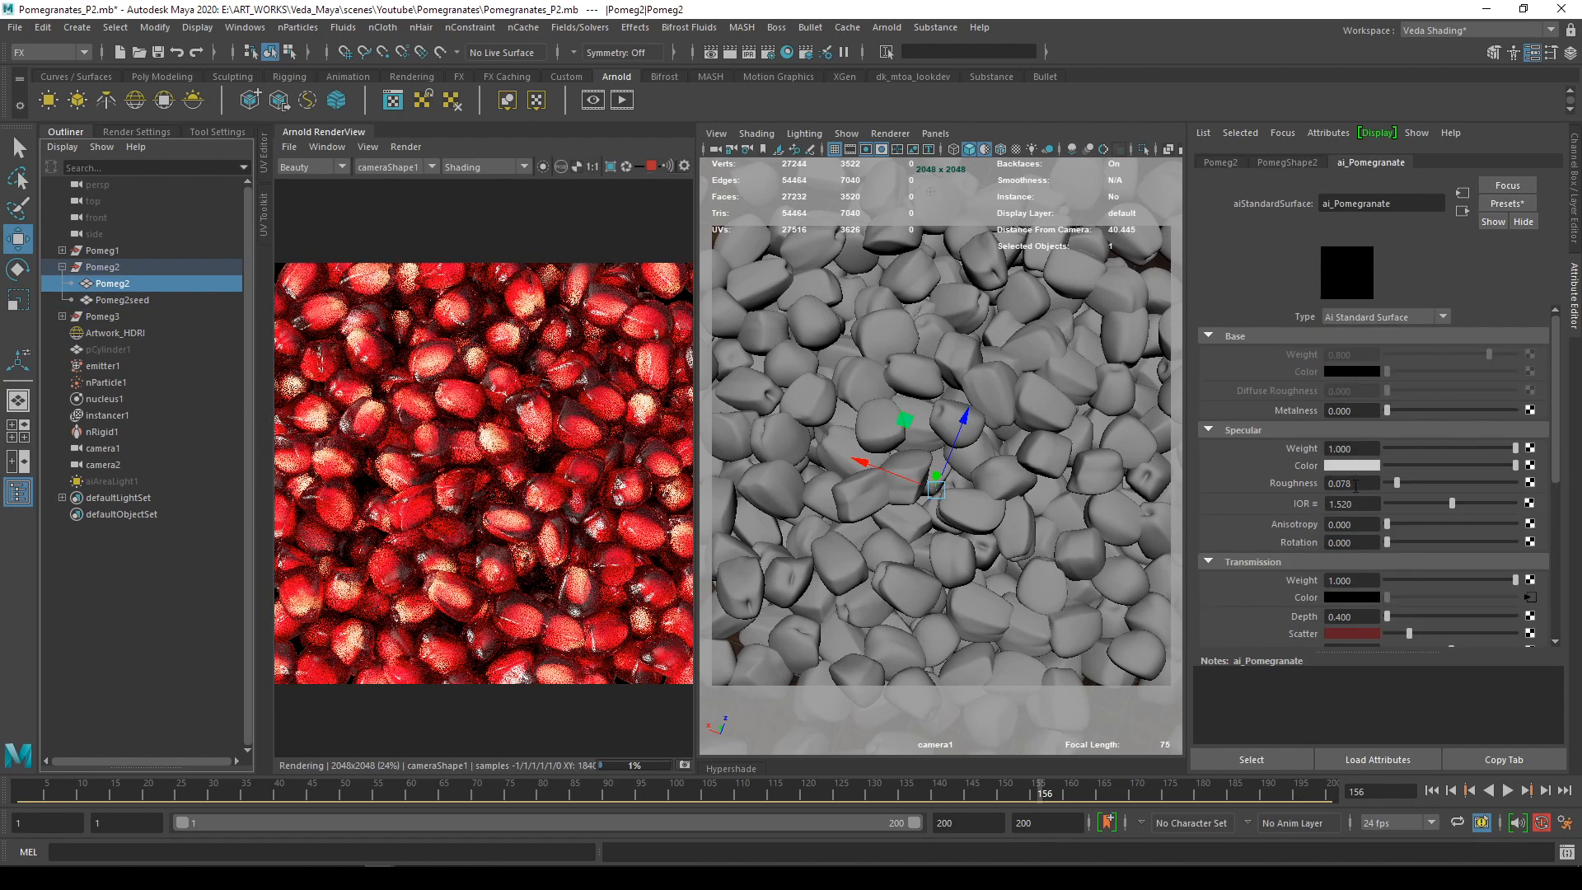
pyautogui.scroll(-3, 1356, 494)
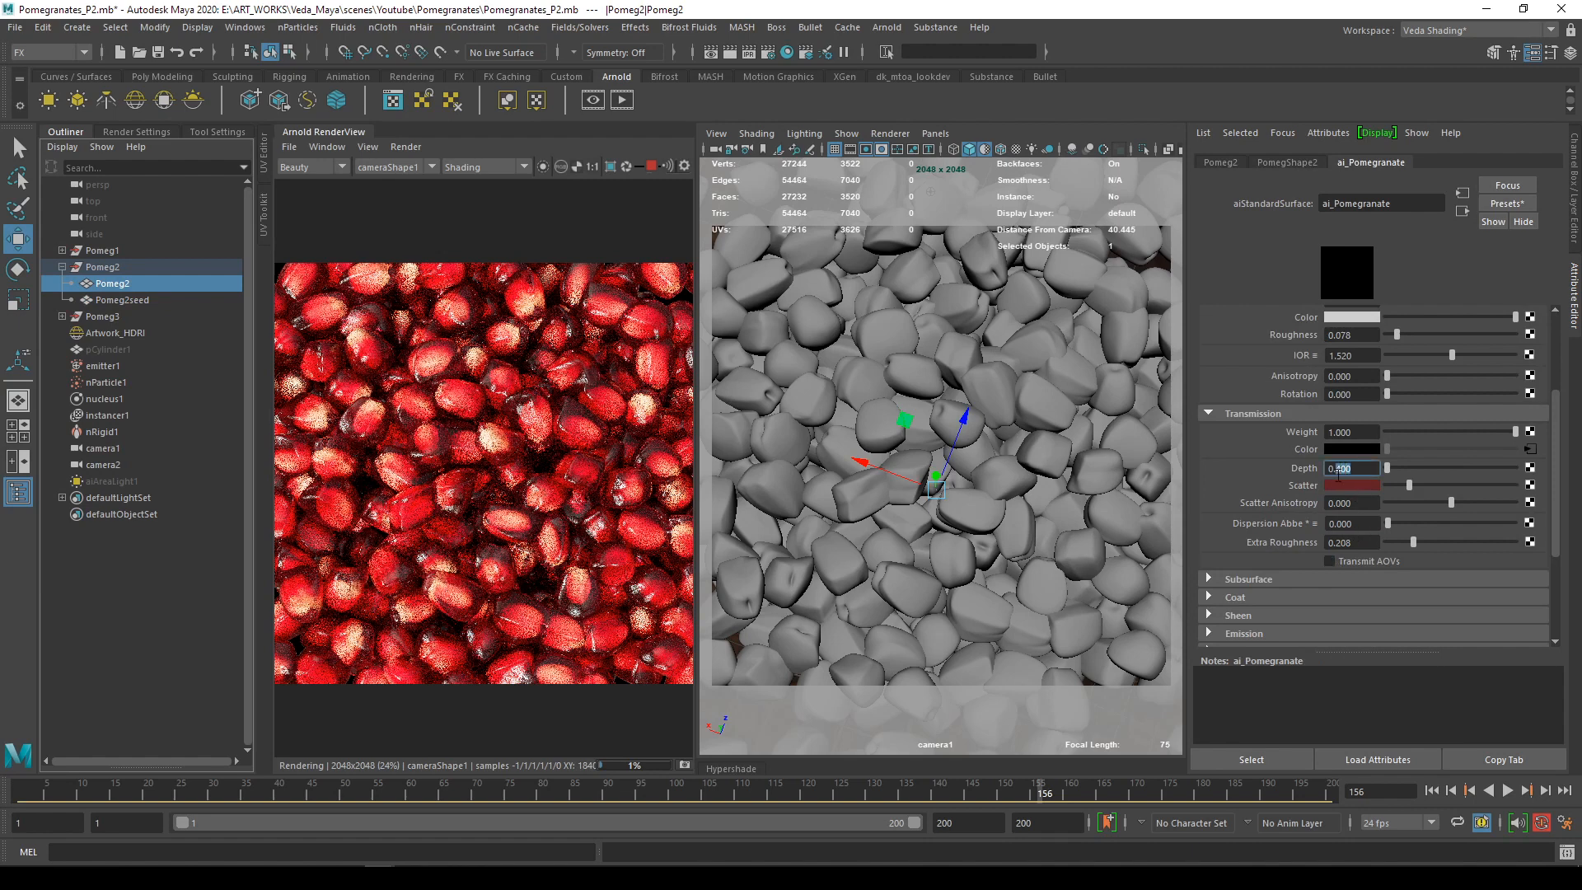
pyautogui.write('3')
pyautogui.press('Return')
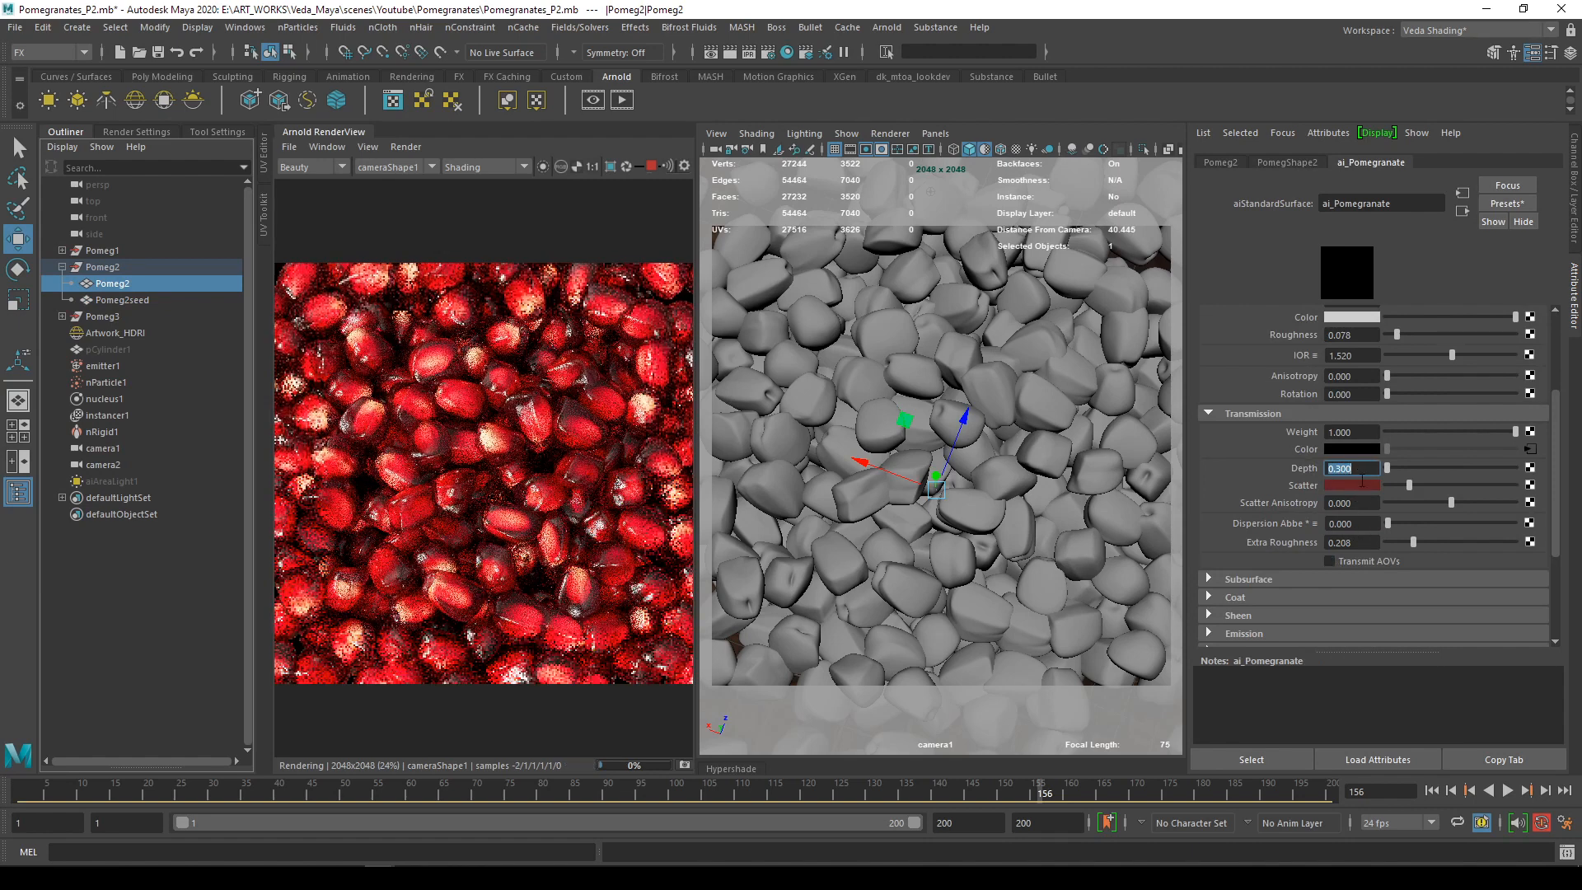
# Brighten the Transmission Scatter color of ai_Pomegranate to a lighter red and adjust its saturation
pyautogui.click(1353, 482)
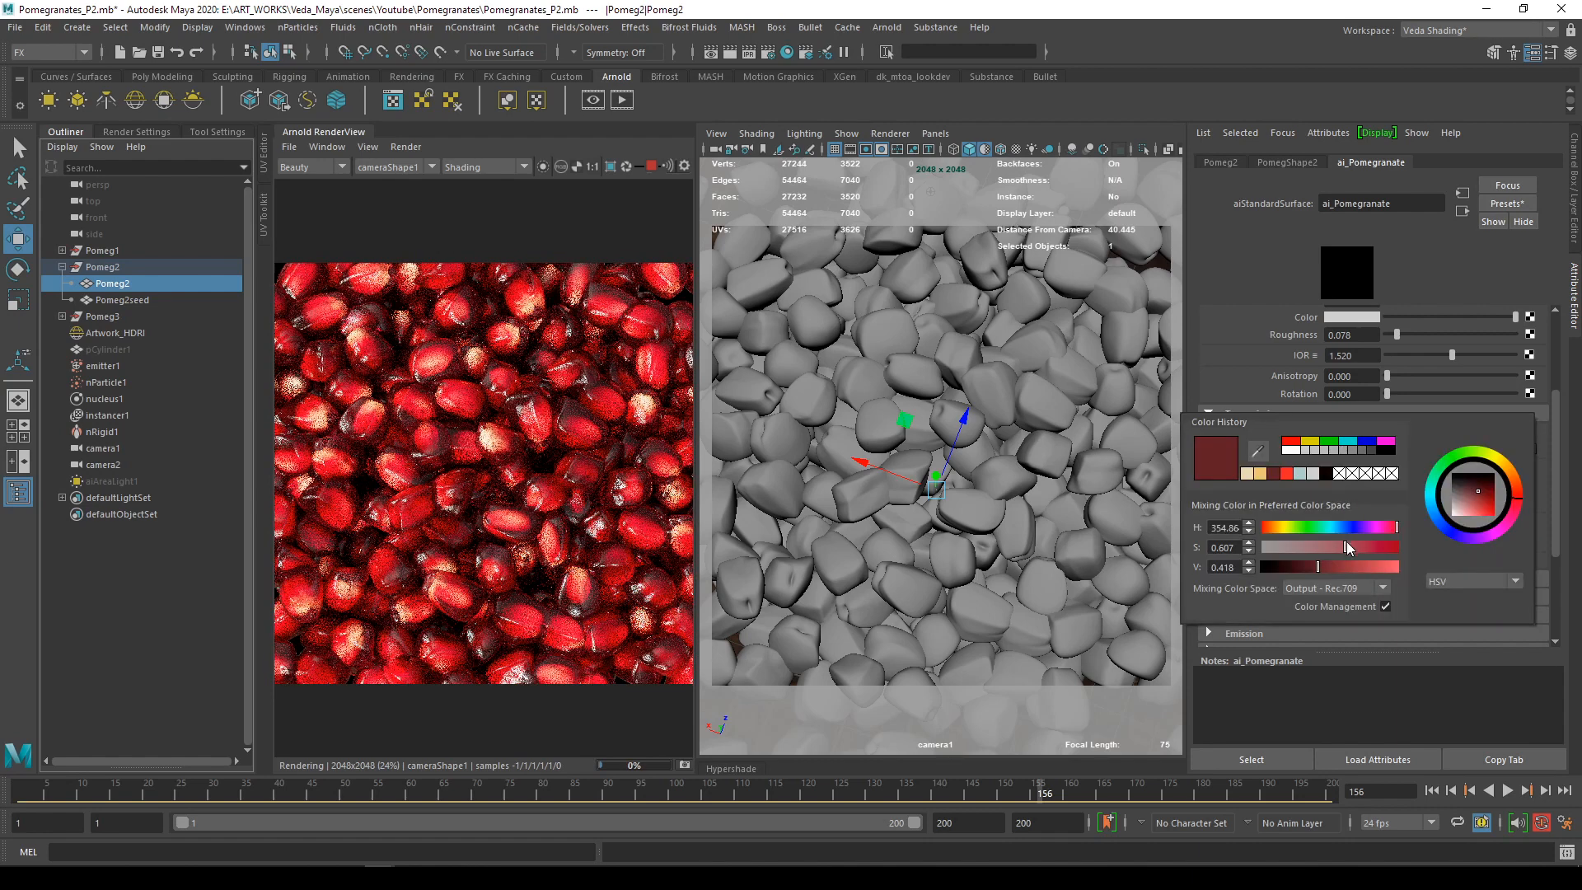
pyautogui.moveTo(1347, 547); pyautogui.dragTo(1362, 551)
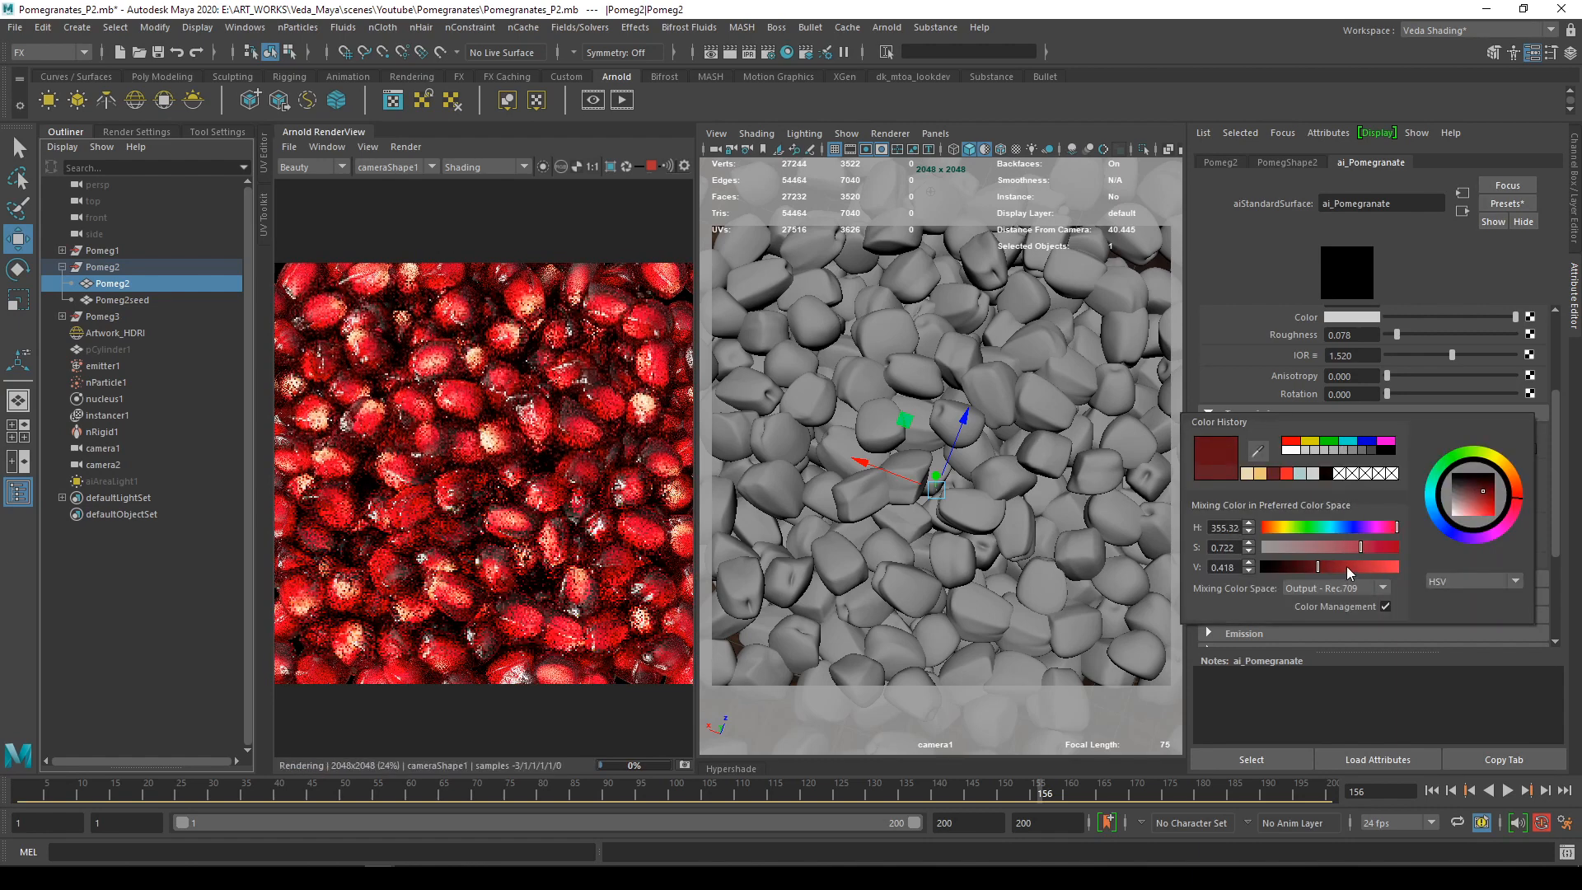
pyautogui.click(1347, 566)
pyautogui.moveTo(1344, 547)
pyautogui.mouseDown()
pyautogui.moveTo(1317, 548)
pyautogui.moveTo(1330, 548)
pyautogui.mouseUp()
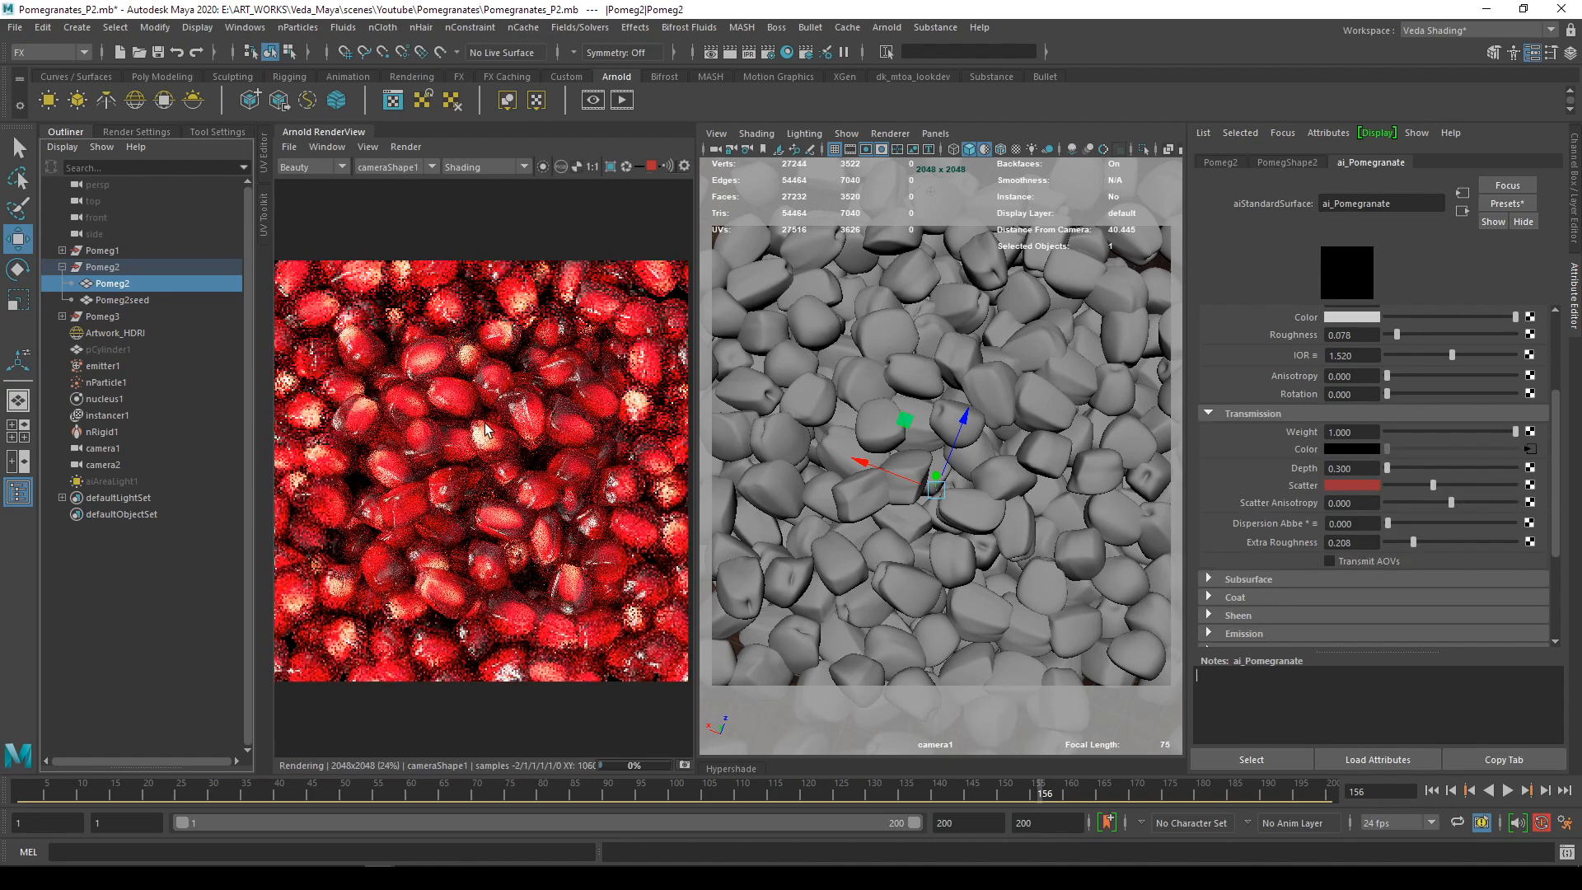
# Examine the render in an enlarged Arnold RenderView, stop it, and compare it with the pomegranate reference photo in the browser
pyautogui.scroll(2, 484, 429)
pyautogui.scroll(-2, 485, 429)
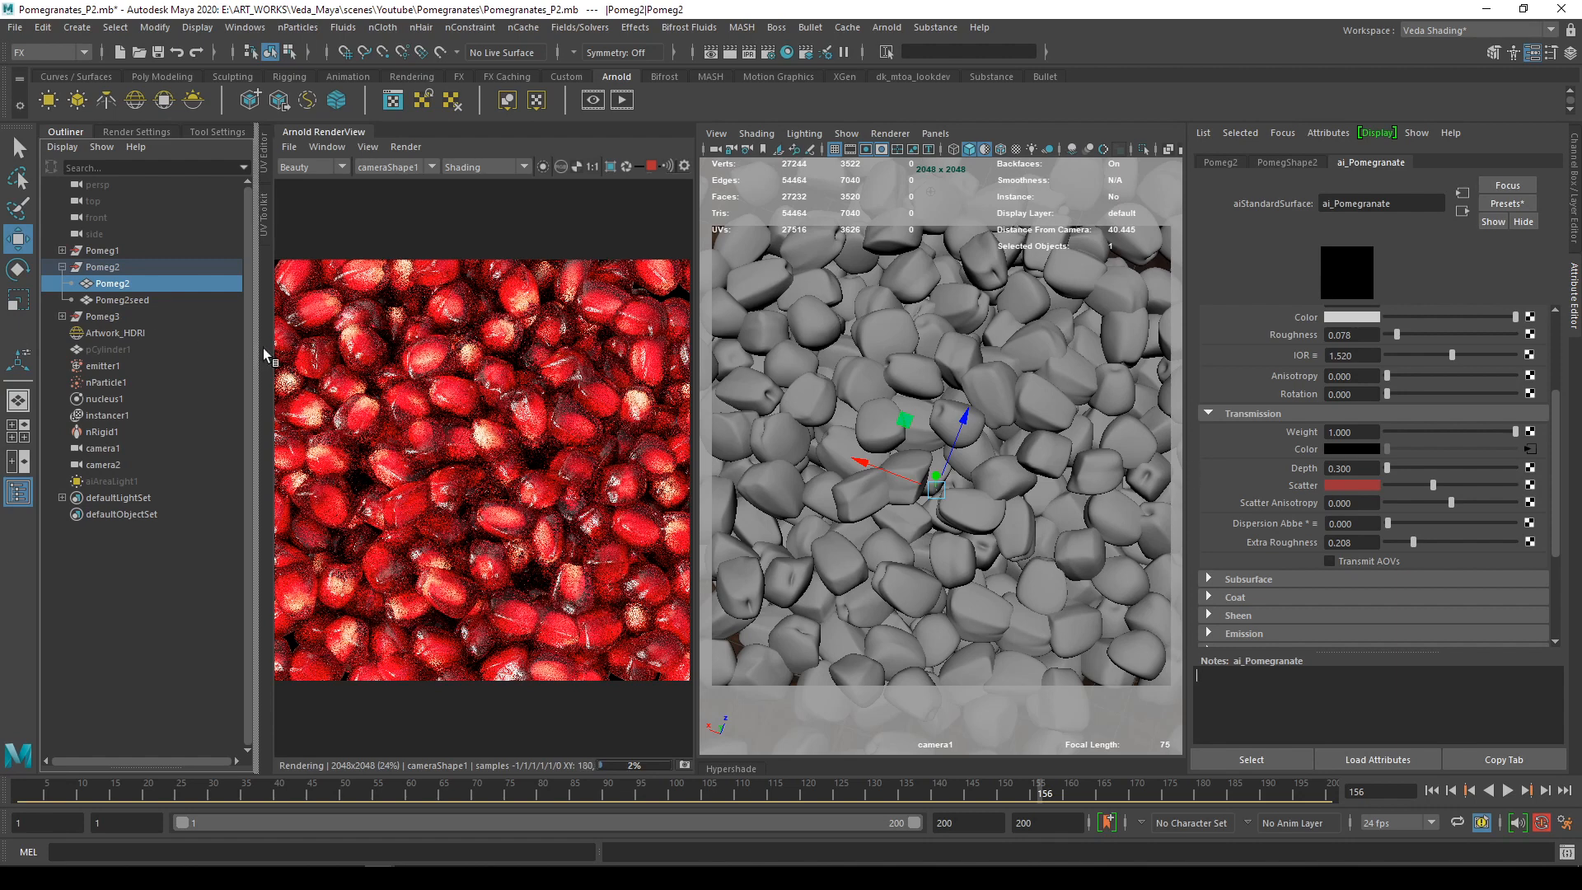
pyautogui.moveTo(696, 369); pyautogui.dragTo(818, 371)
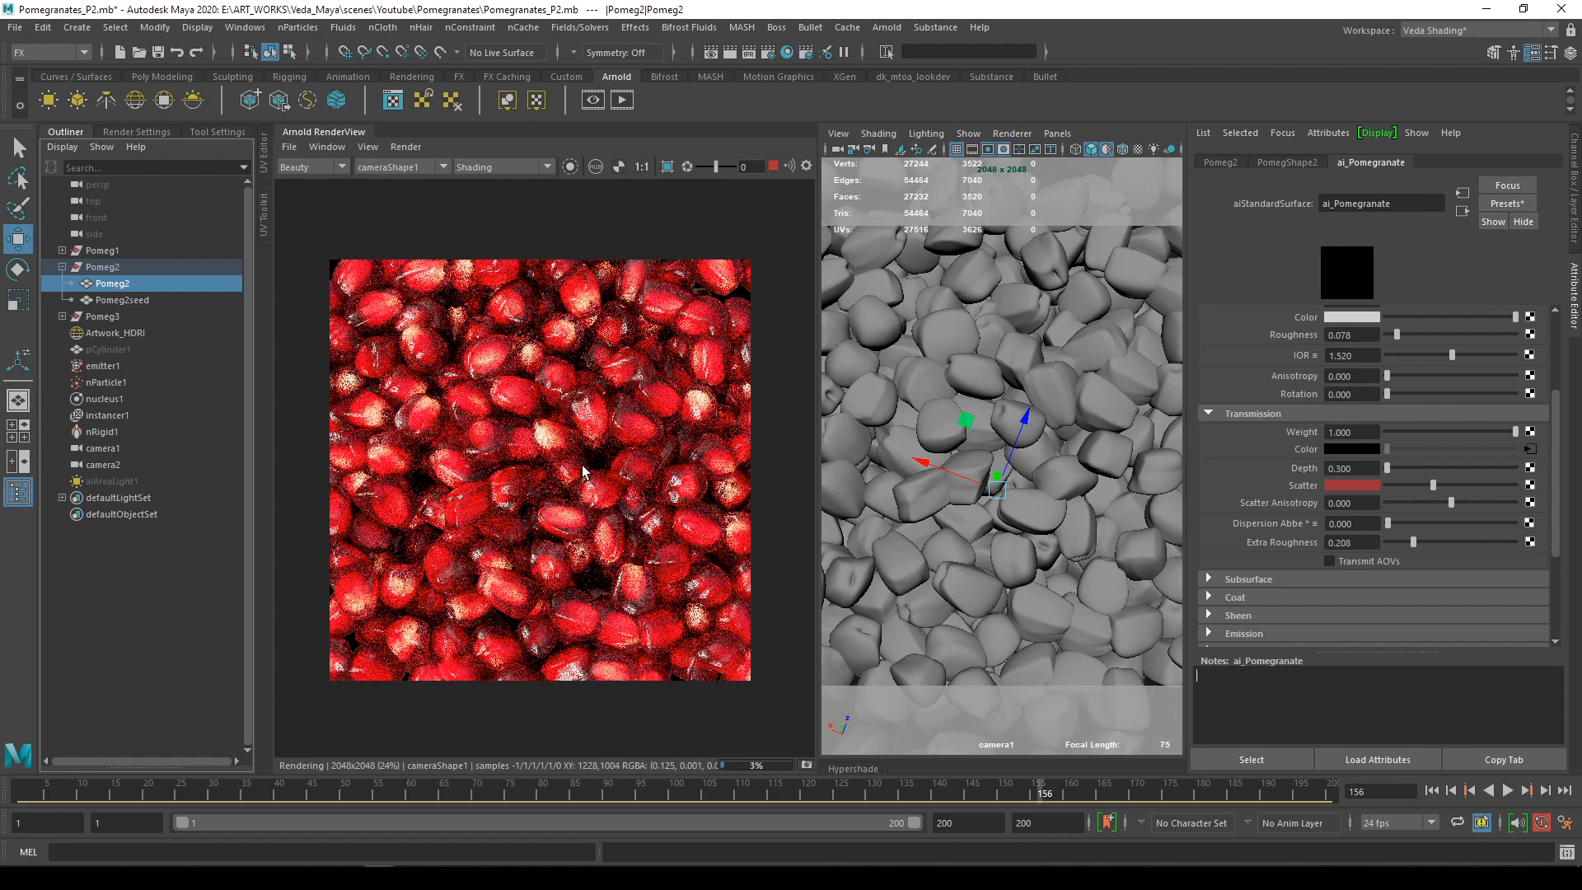
pyautogui.scroll(2, 563, 463)
pyautogui.scroll(-2, 563, 463)
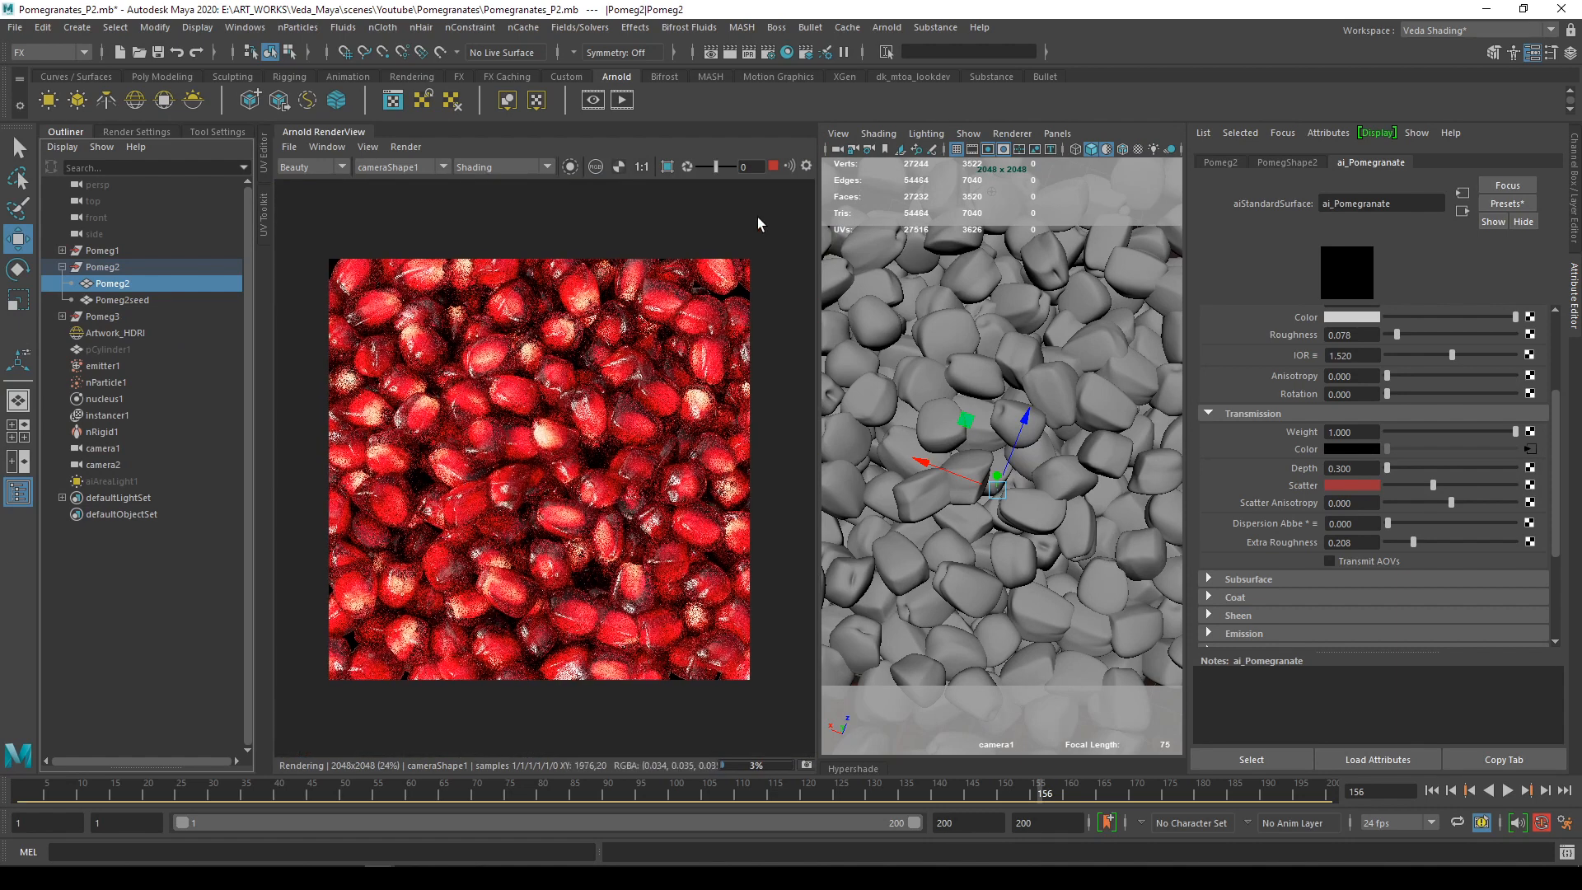
pyautogui.click(774, 168)
pyautogui.hotkey('alt', 'Tab')
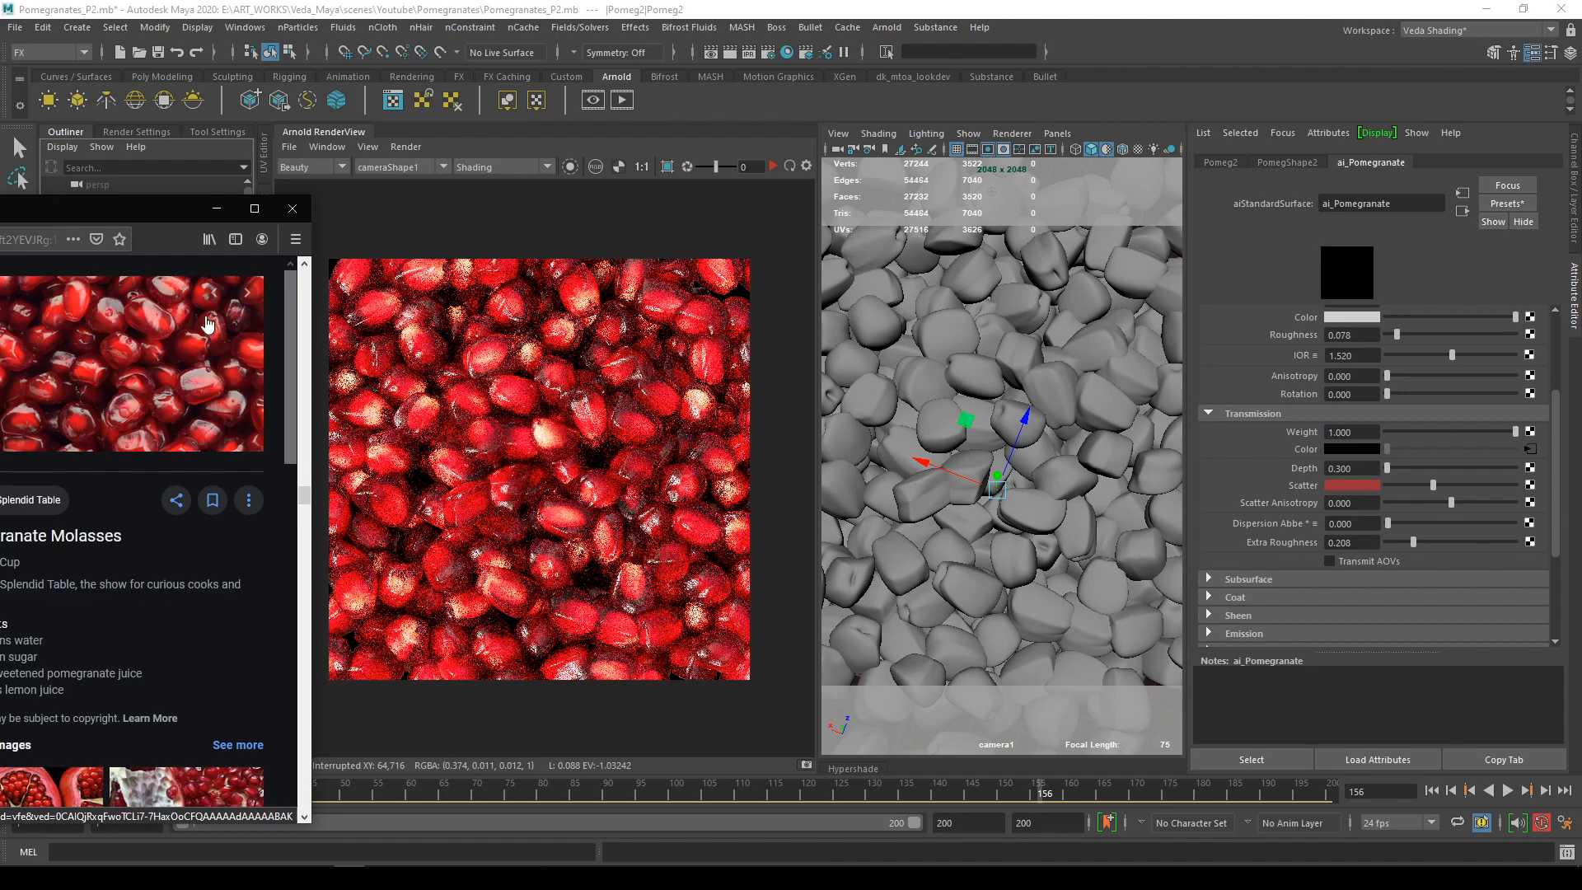
pyautogui.click(383, 267)
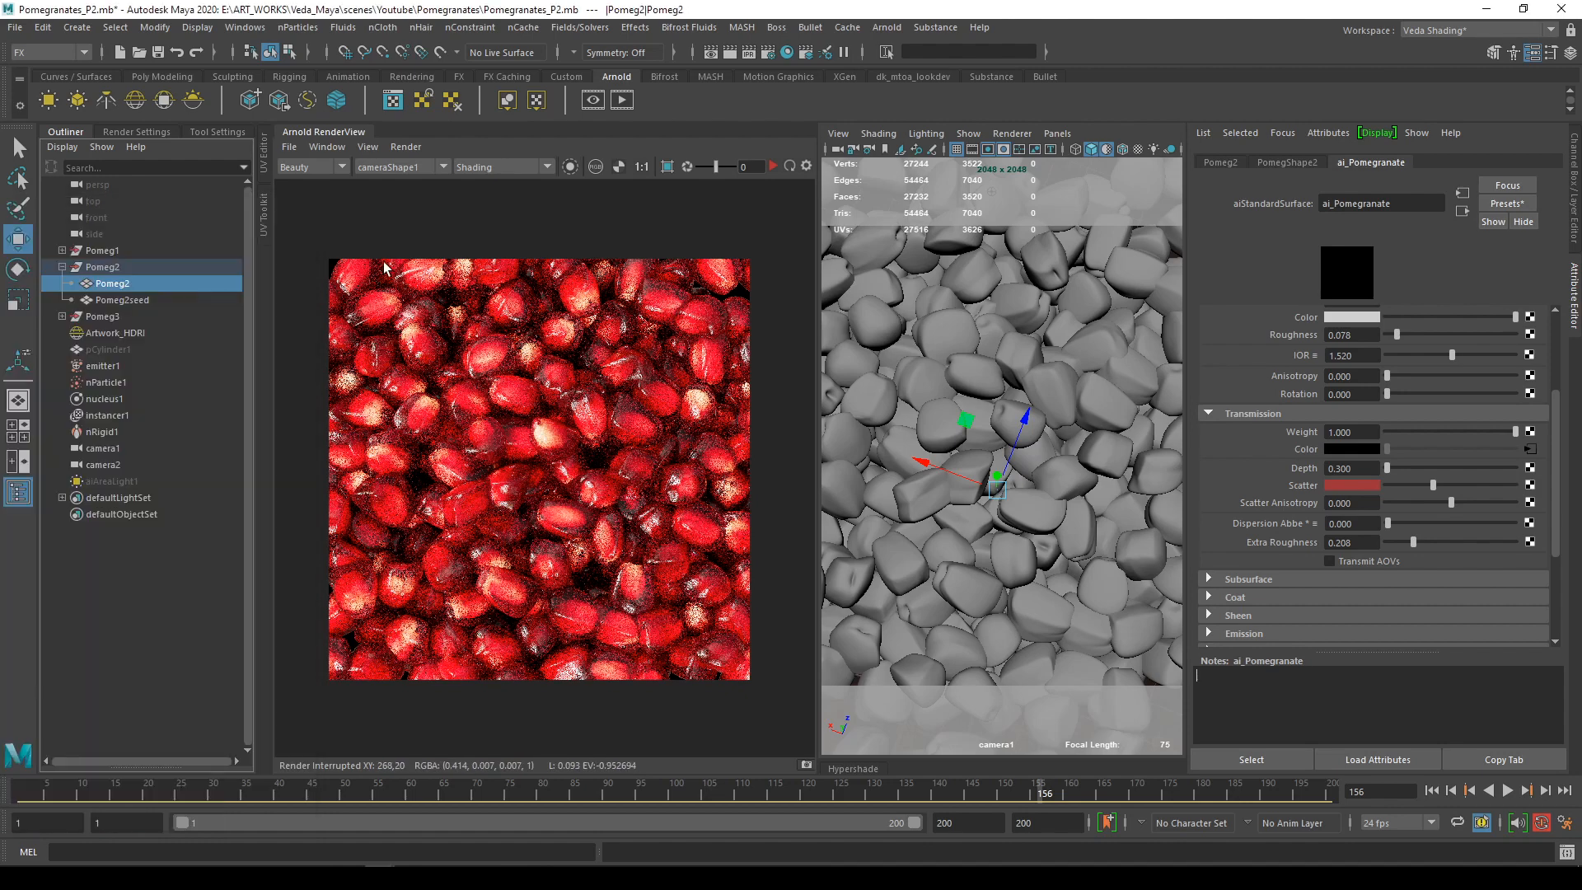
pyautogui.click(305, 133)
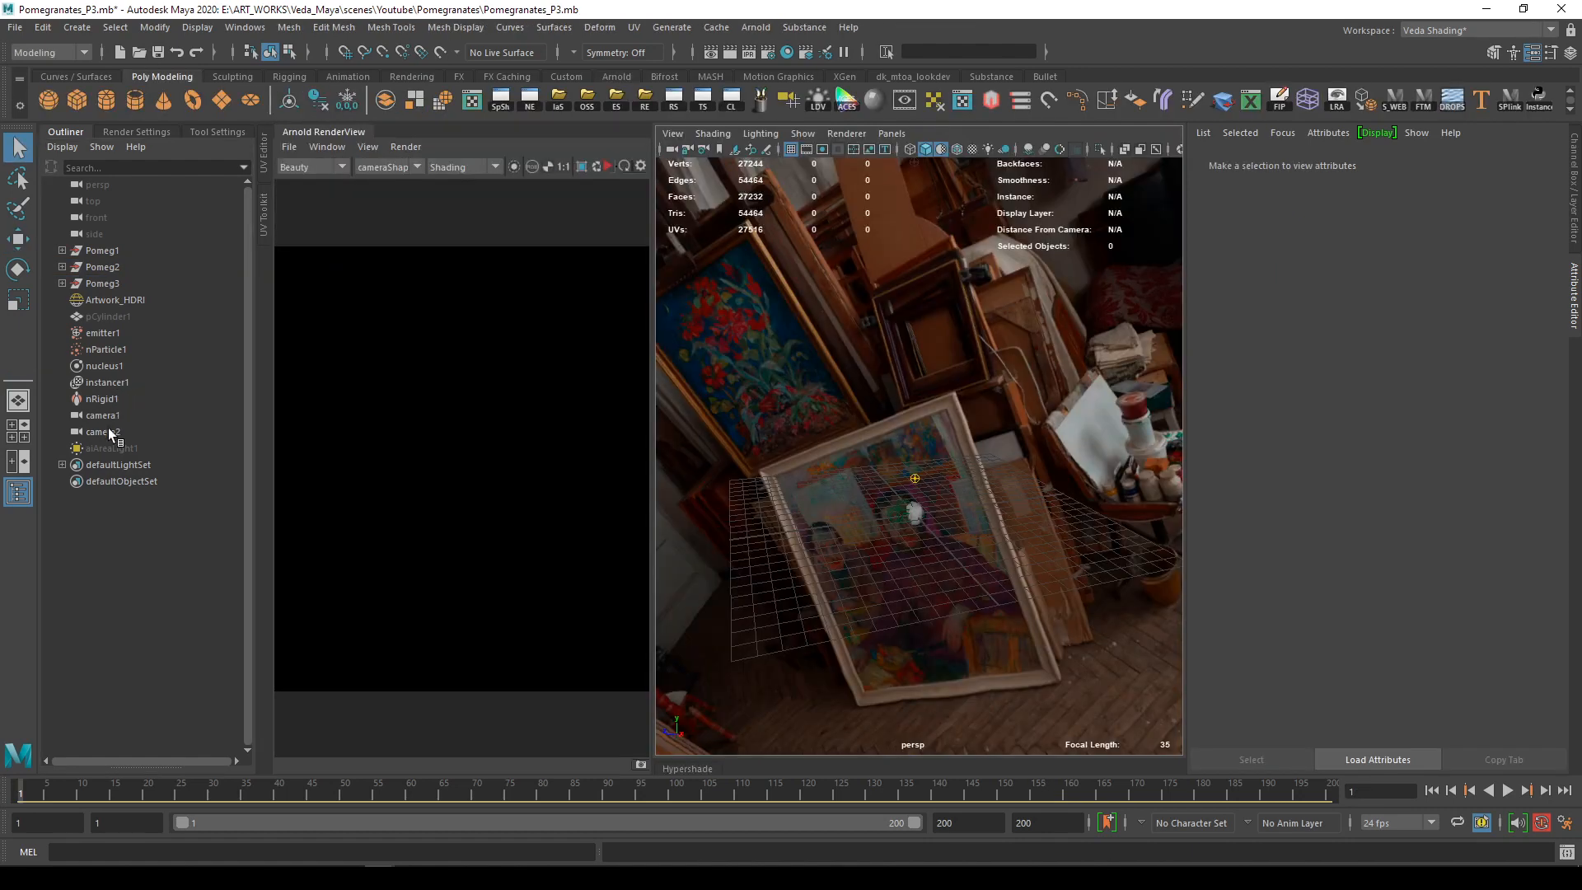
# Unhide the bowl pCylinder1 and scale it wider horizontally while keeping its height
pyautogui.click(102, 316)
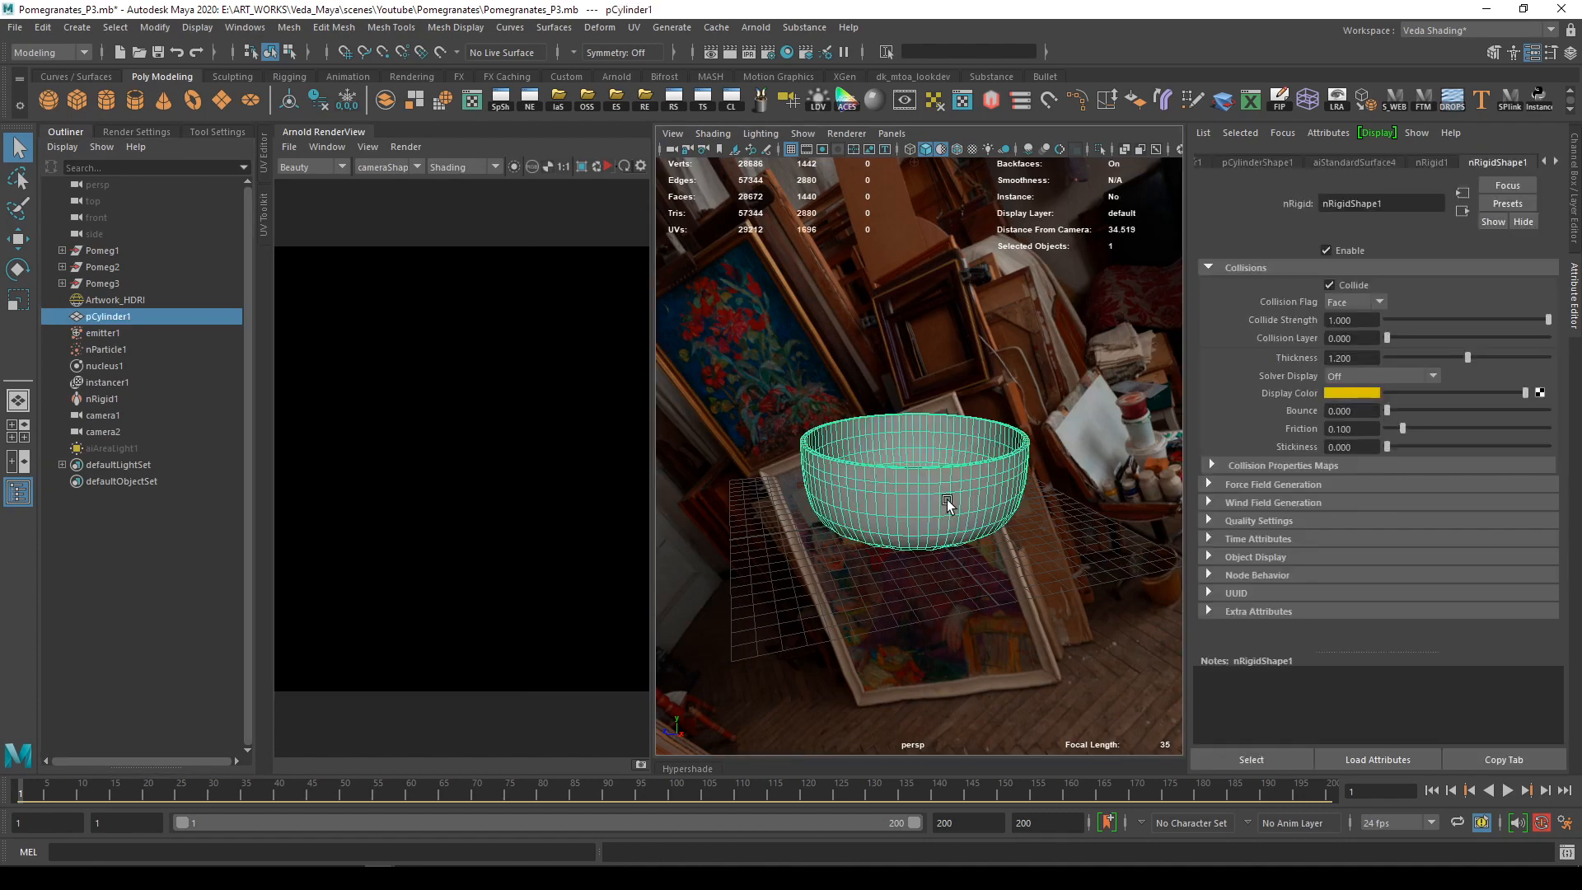
pyautogui.press('r')
pyautogui.moveTo(915, 514); pyautogui.dragTo(916, 402)
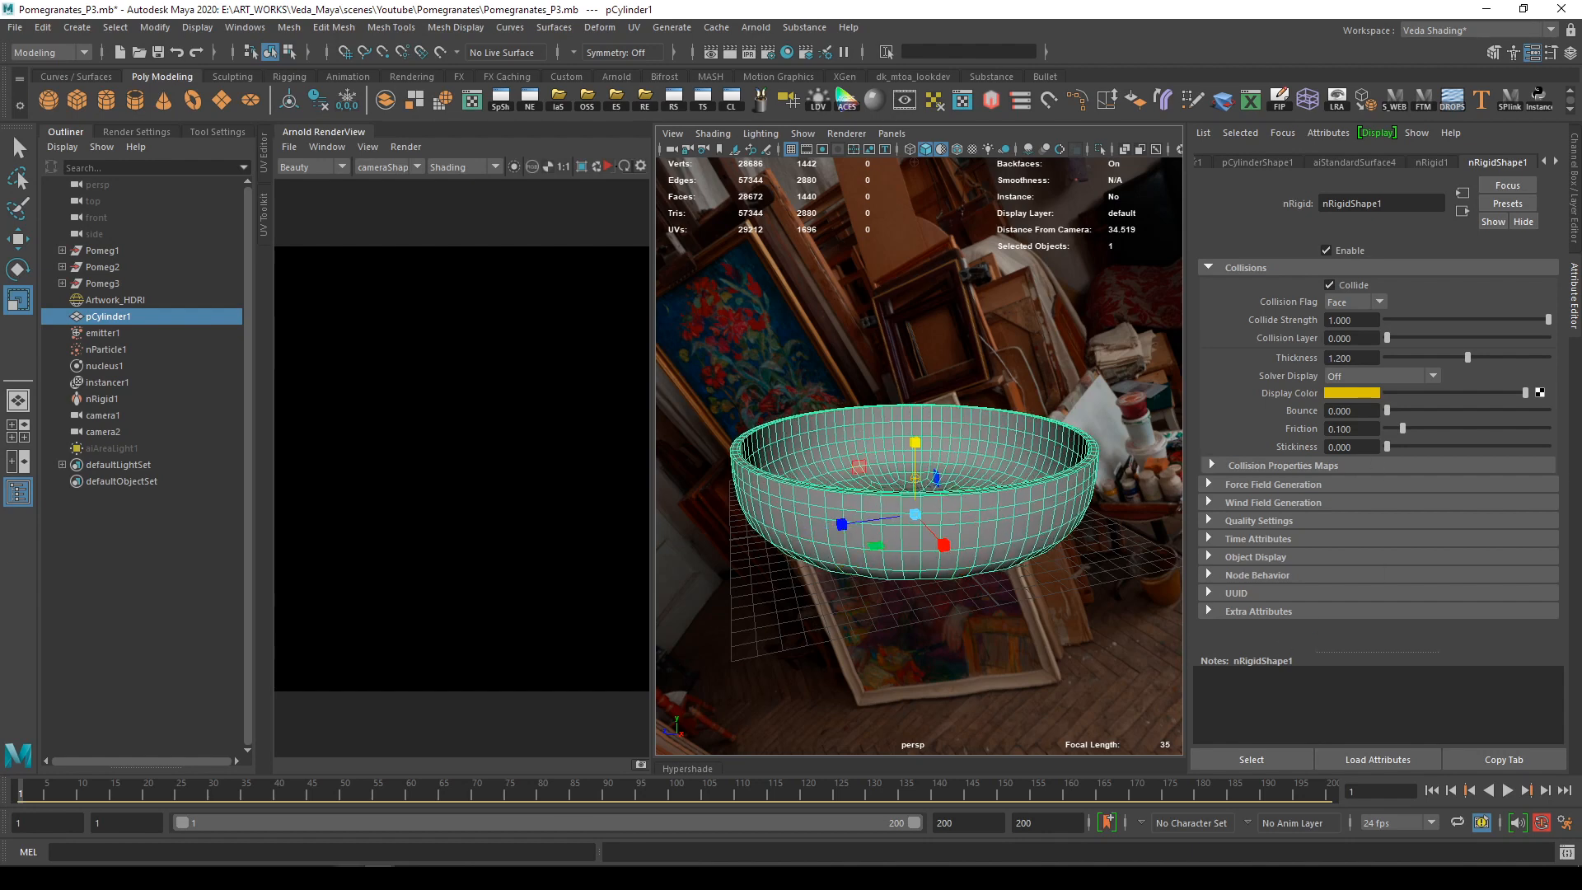
# Set the value of emitter1's rate key at frame 95 to 300
pyautogui.click(102, 333)
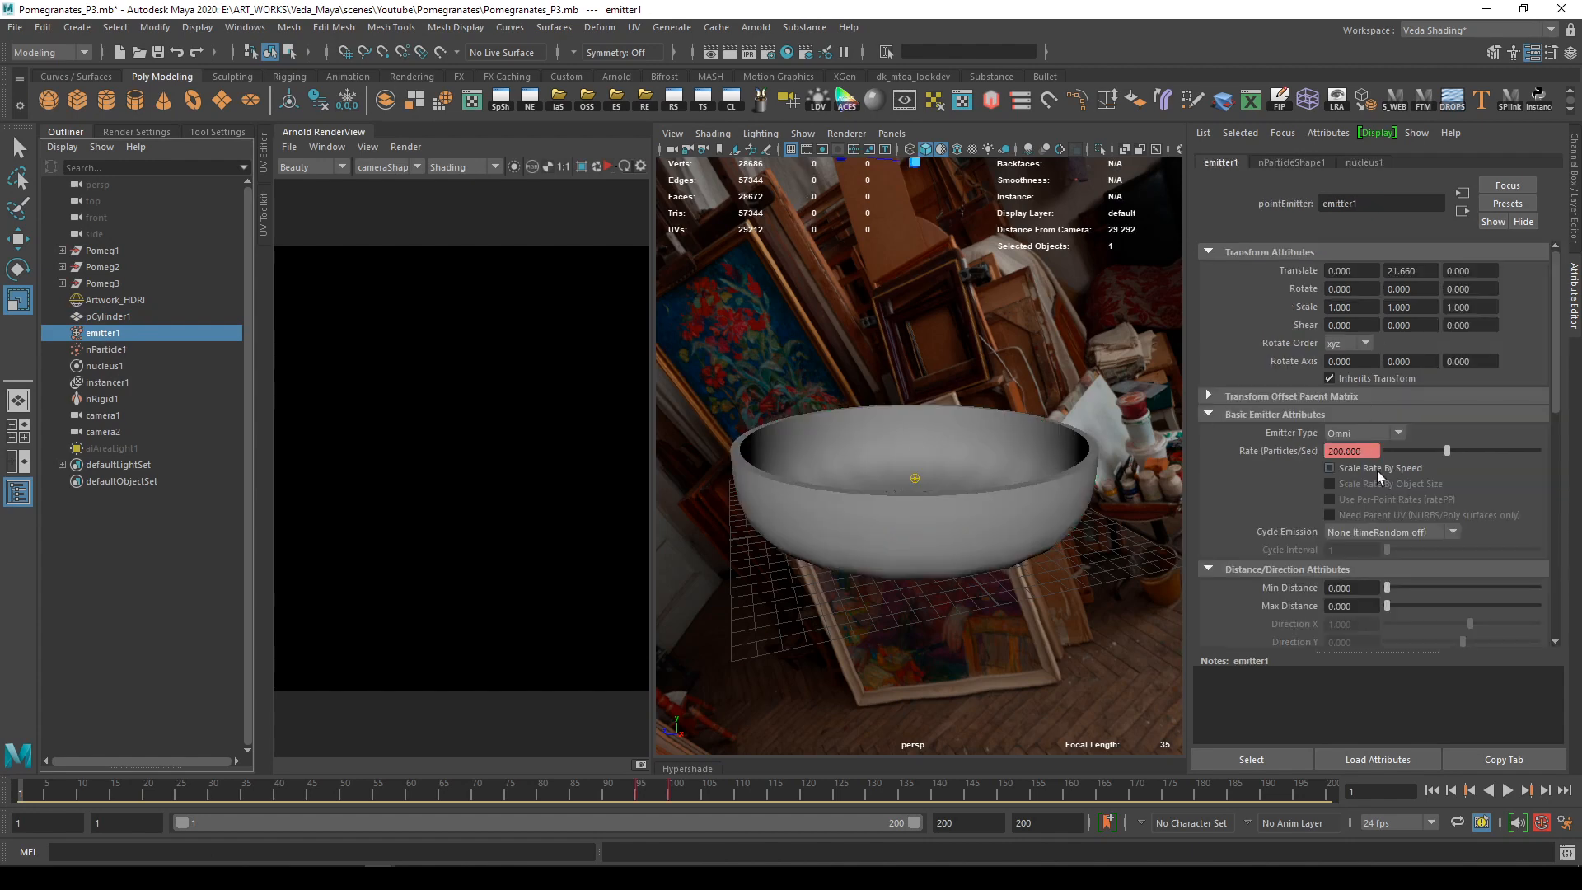
pyautogui.rightClick(1374, 449)
pyautogui.click(1401, 461)
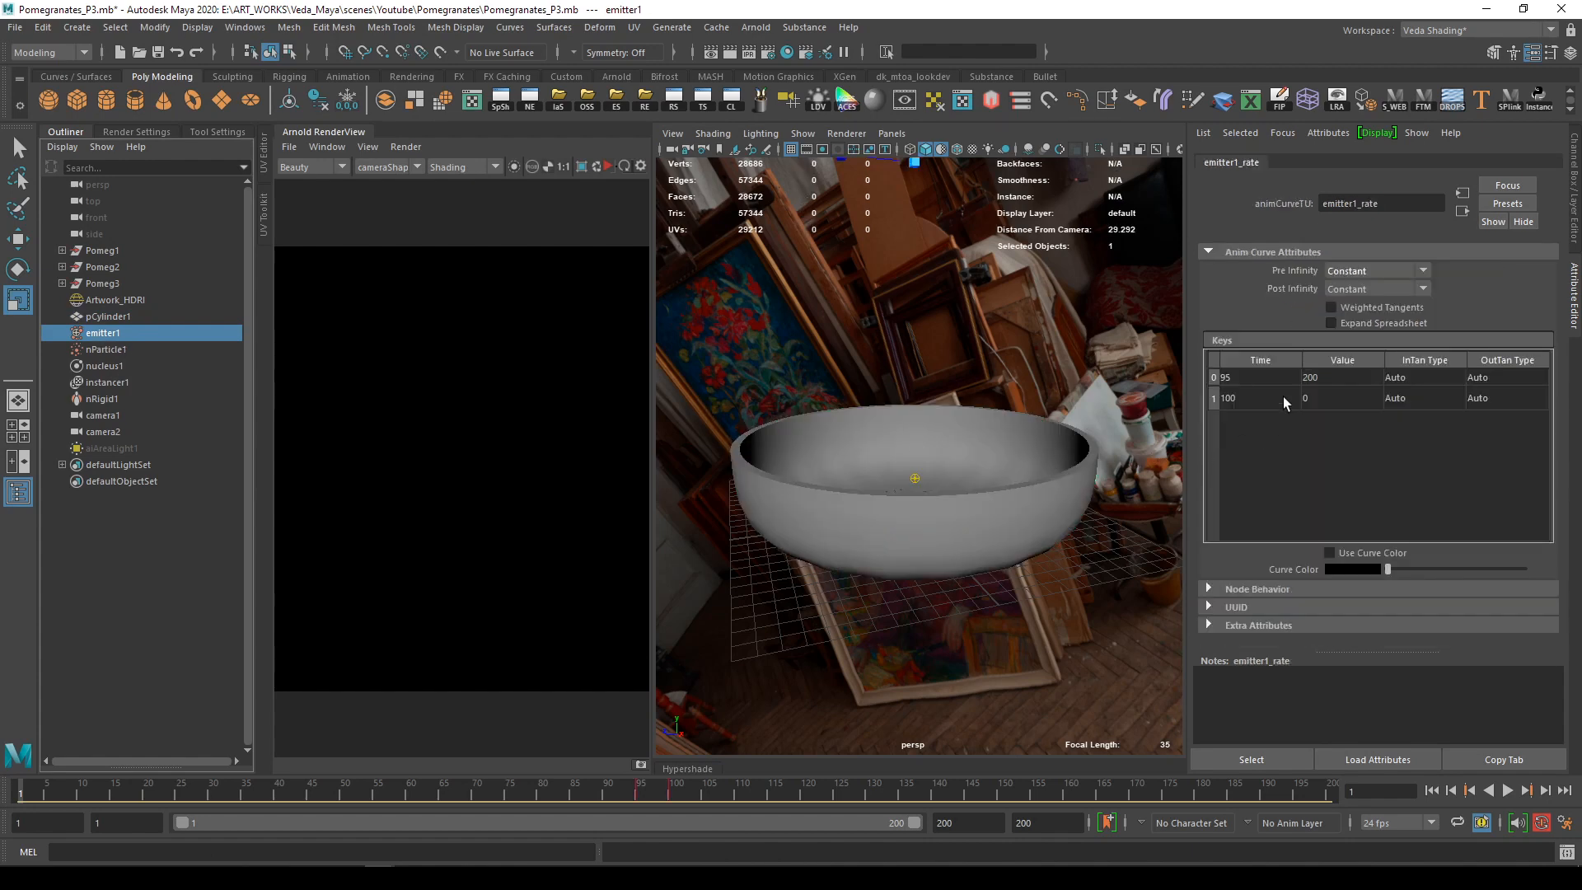
pyautogui.click(1318, 378)
pyautogui.click(1302, 378)
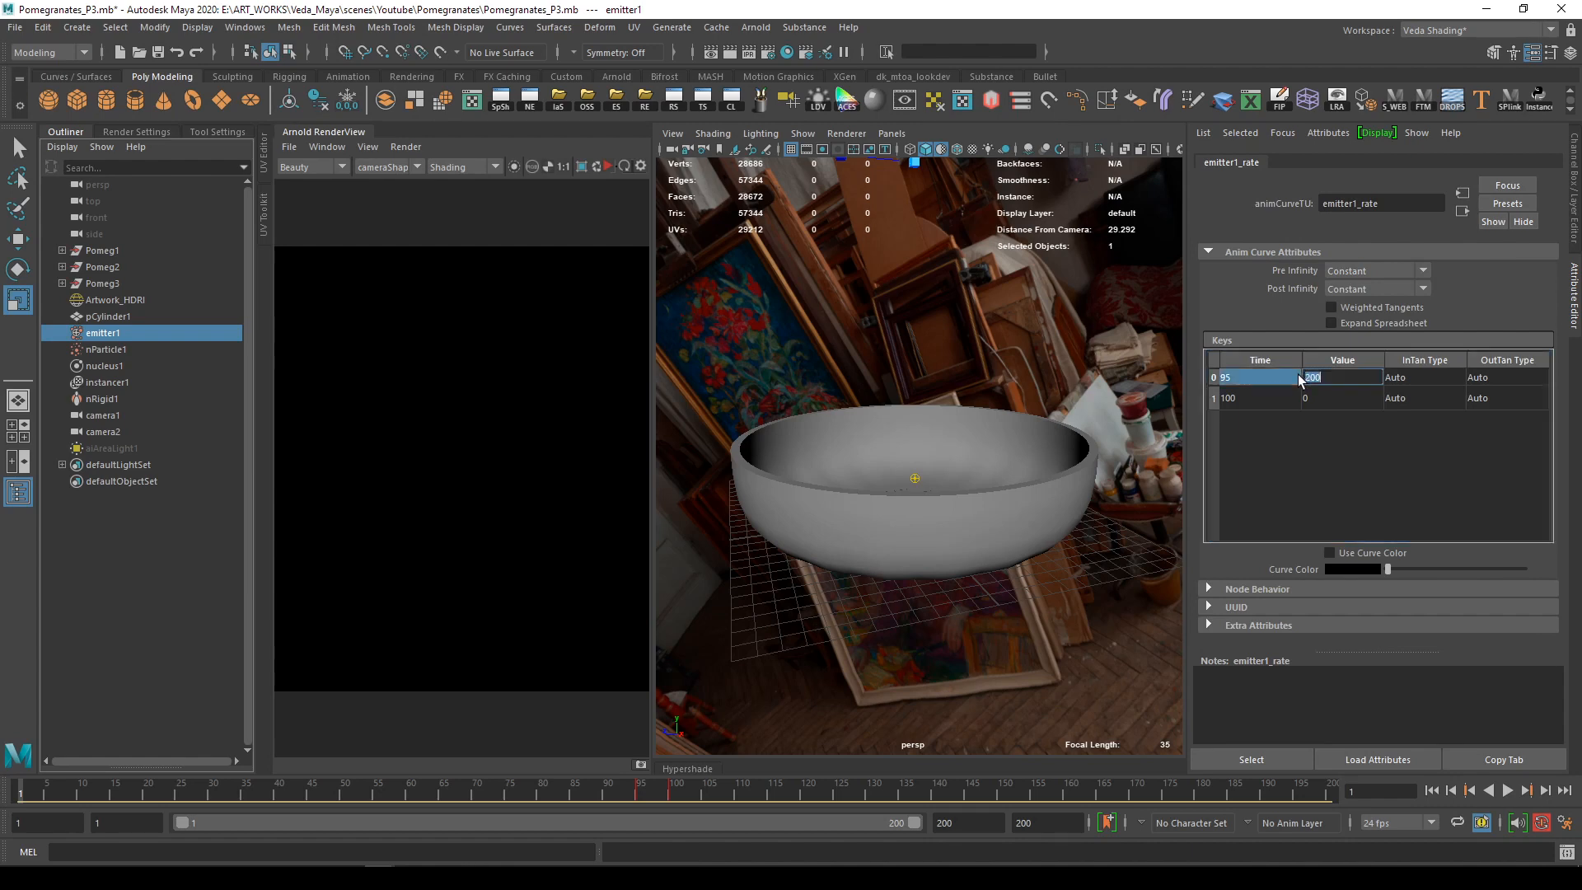
pyautogui.click(1333, 423)
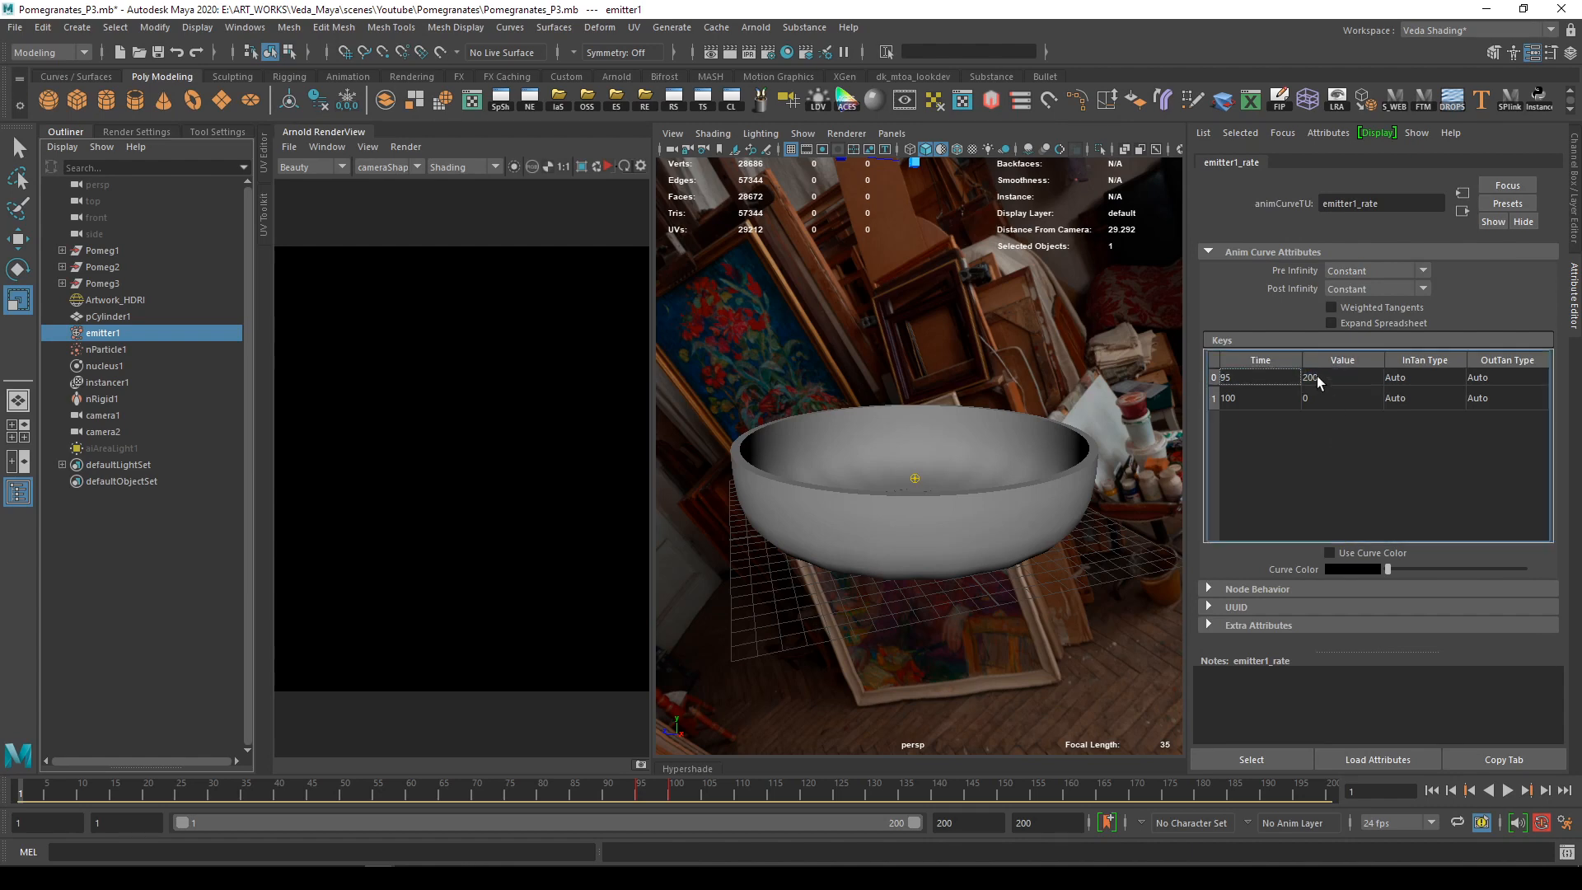
pyautogui.doubleClick(1316, 379)
pyautogui.write('300')
pyautogui.press('Return')
# Run the particle simulation up to frame 160 and examine the filled bowl from above
pyautogui.click(1508, 790)
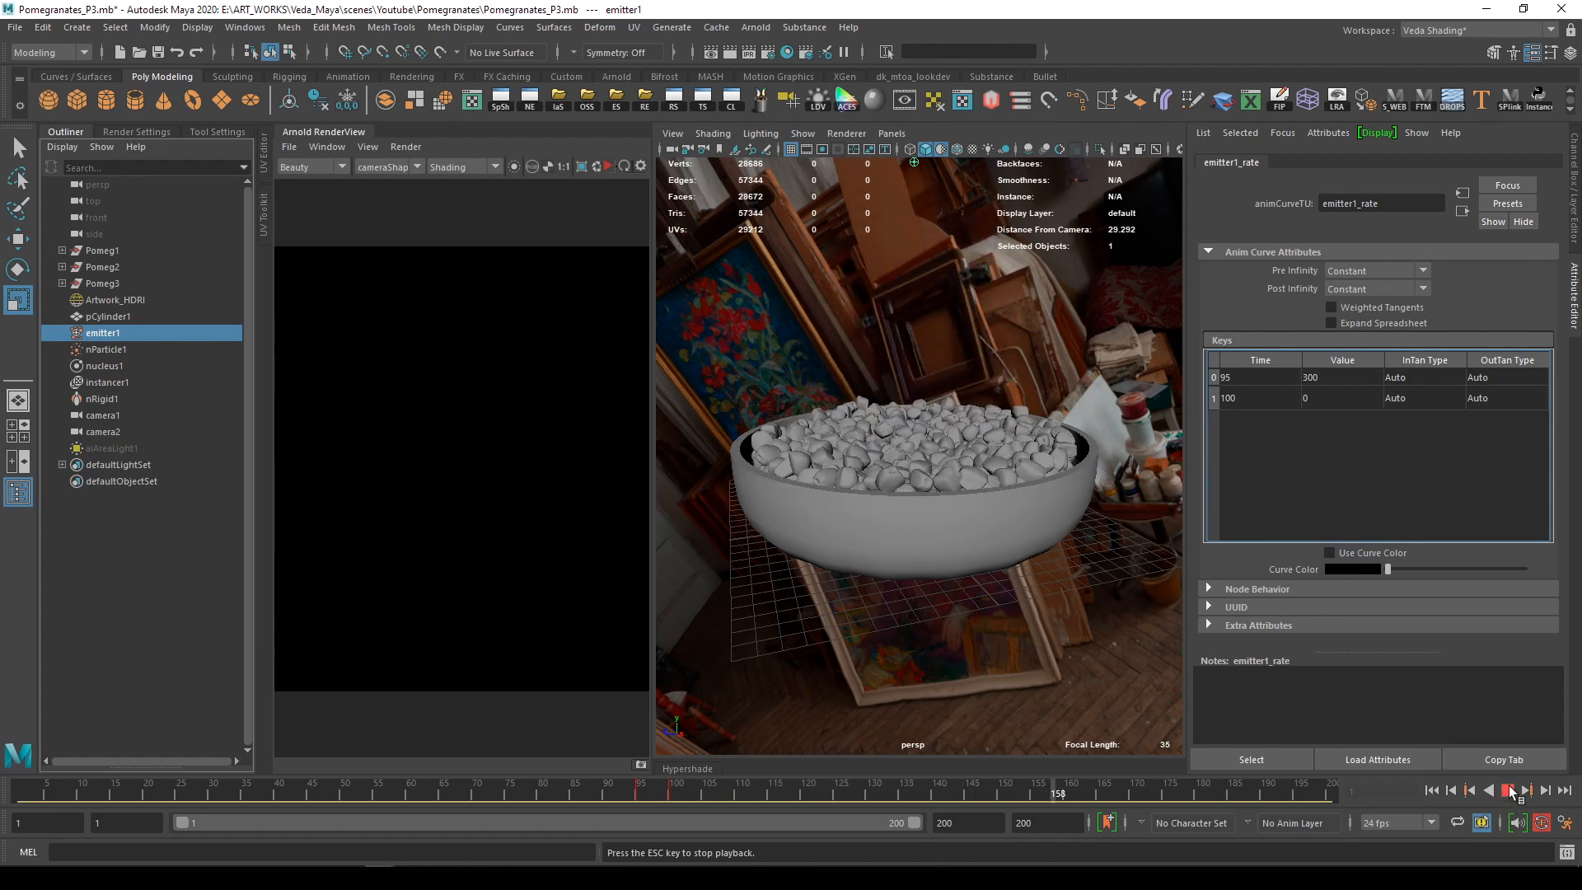
pyautogui.click(1509, 790)
pyautogui.keyDown('alt'); pyautogui.moveTo(940, 443); pyautogui.dragTo(912, 536); pyautogui.keyUp('alt')
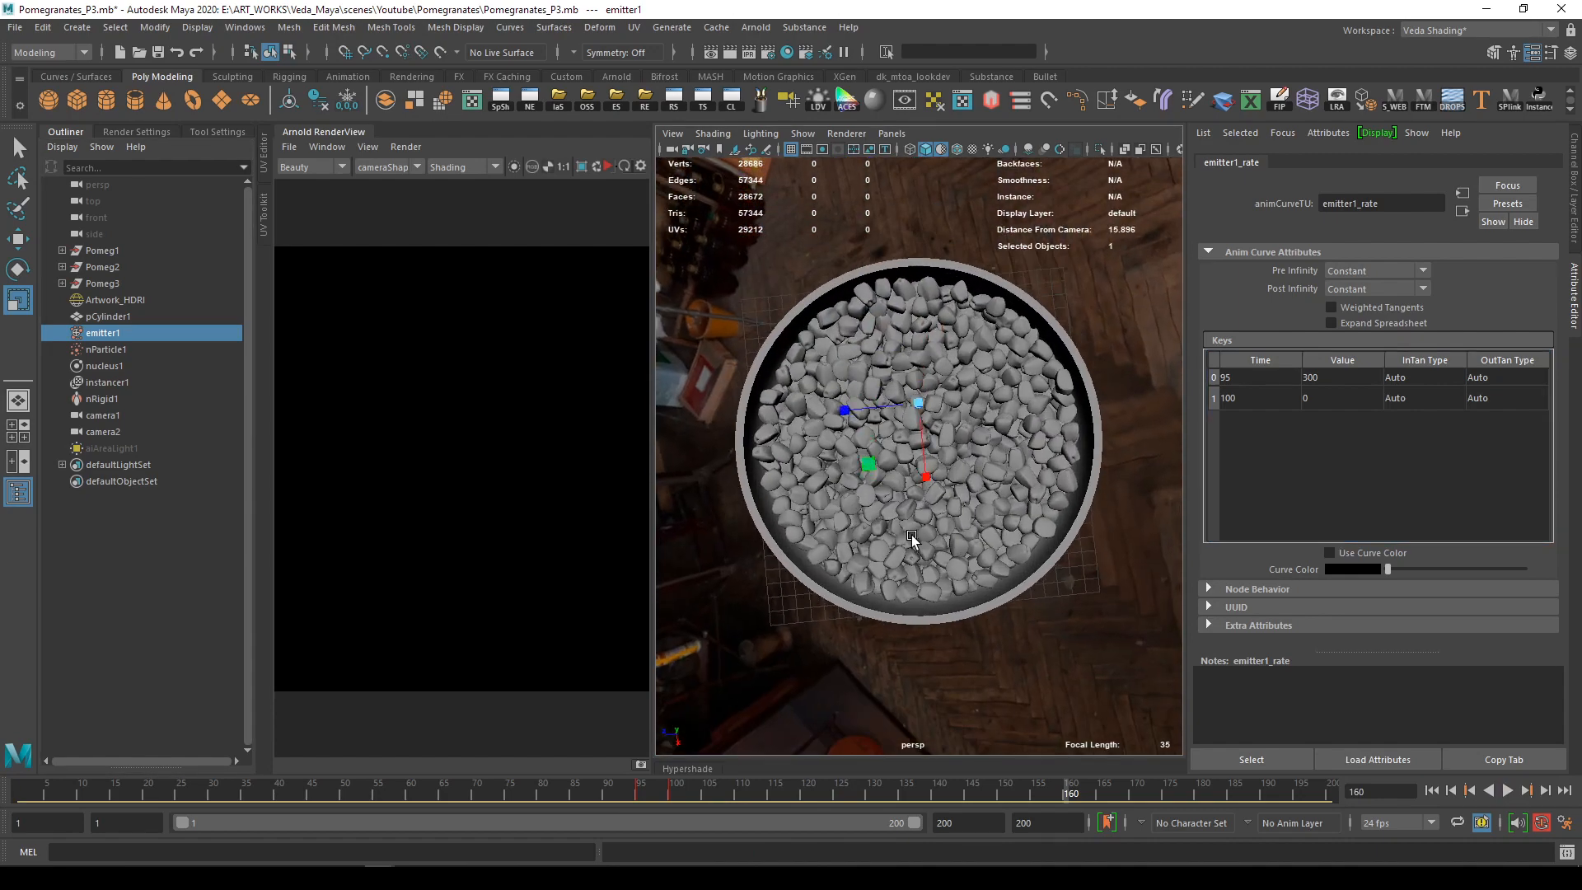
pyautogui.keyDown('alt'); pyautogui.moveTo(912, 535); pyautogui.dragTo(1051, 453, button='right'); pyautogui.keyUp('alt')
pyautogui.keyDown('alt'); pyautogui.moveTo(1052, 453); pyautogui.dragTo(1038, 504, button='middle'); pyautogui.keyUp('alt')
pyautogui.keyDown('alt'); pyautogui.moveTo(1038, 507); pyautogui.dragTo(967, 452, button='right'); pyautogui.keyUp('alt')
pyautogui.keyDown('alt'); pyautogui.moveTo(941, 385); pyautogui.dragTo(877, 387, button='right'); pyautogui.keyUp('alt')
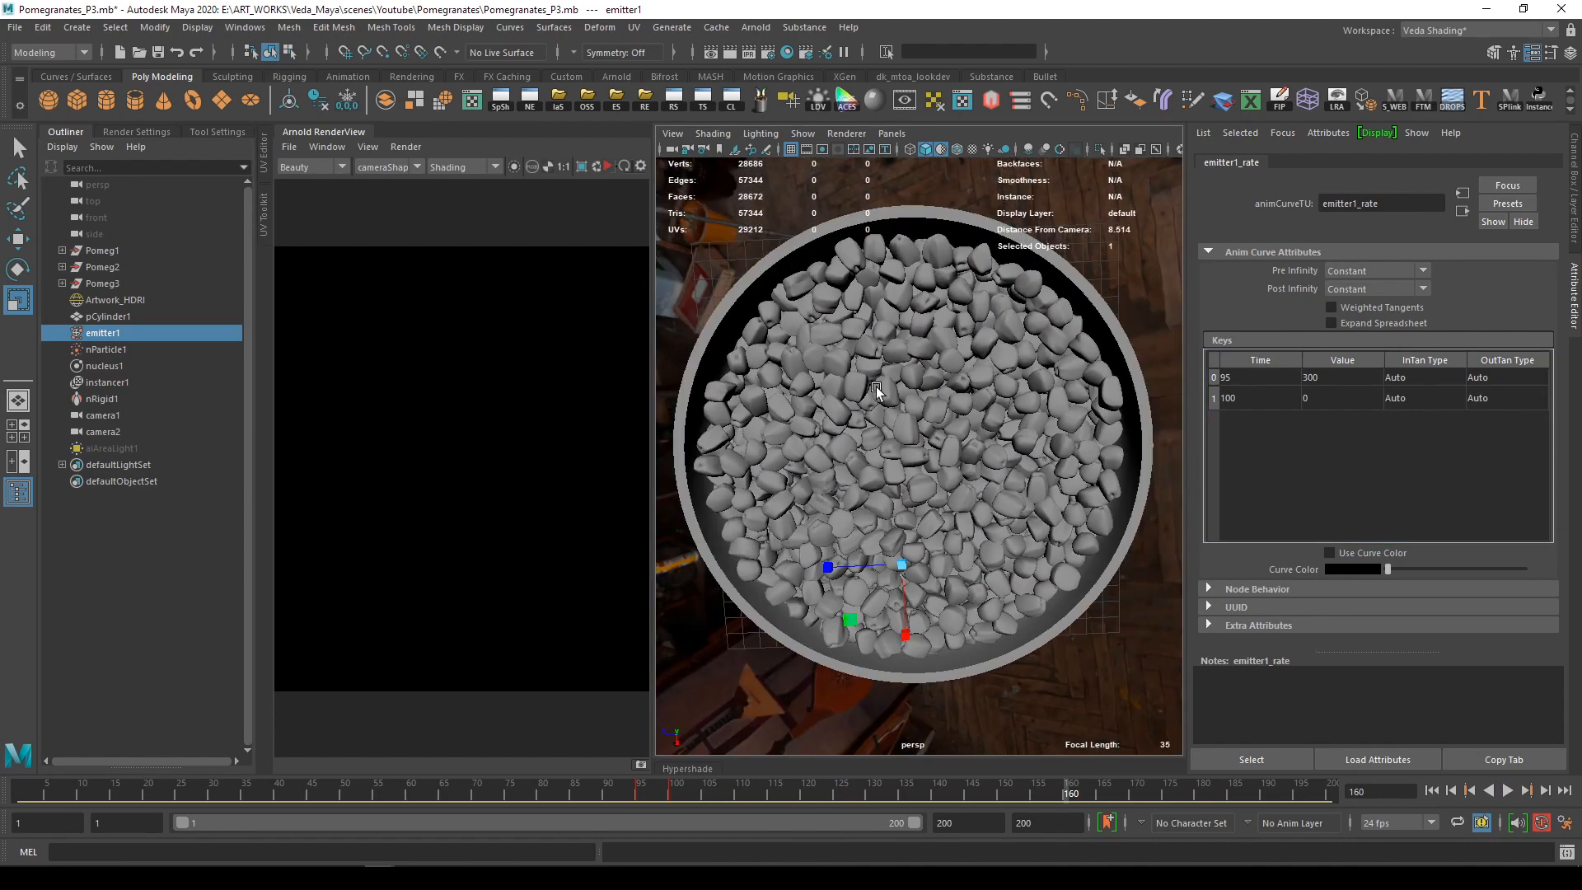
pyautogui.keyDown('alt'); pyautogui.moveTo(890, 405); pyautogui.dragTo(898, 383); pyautogui.keyUp('alt')
# Look through camera1 and pull it back so more of the seeds fill the frame
pyautogui.click(894, 133)
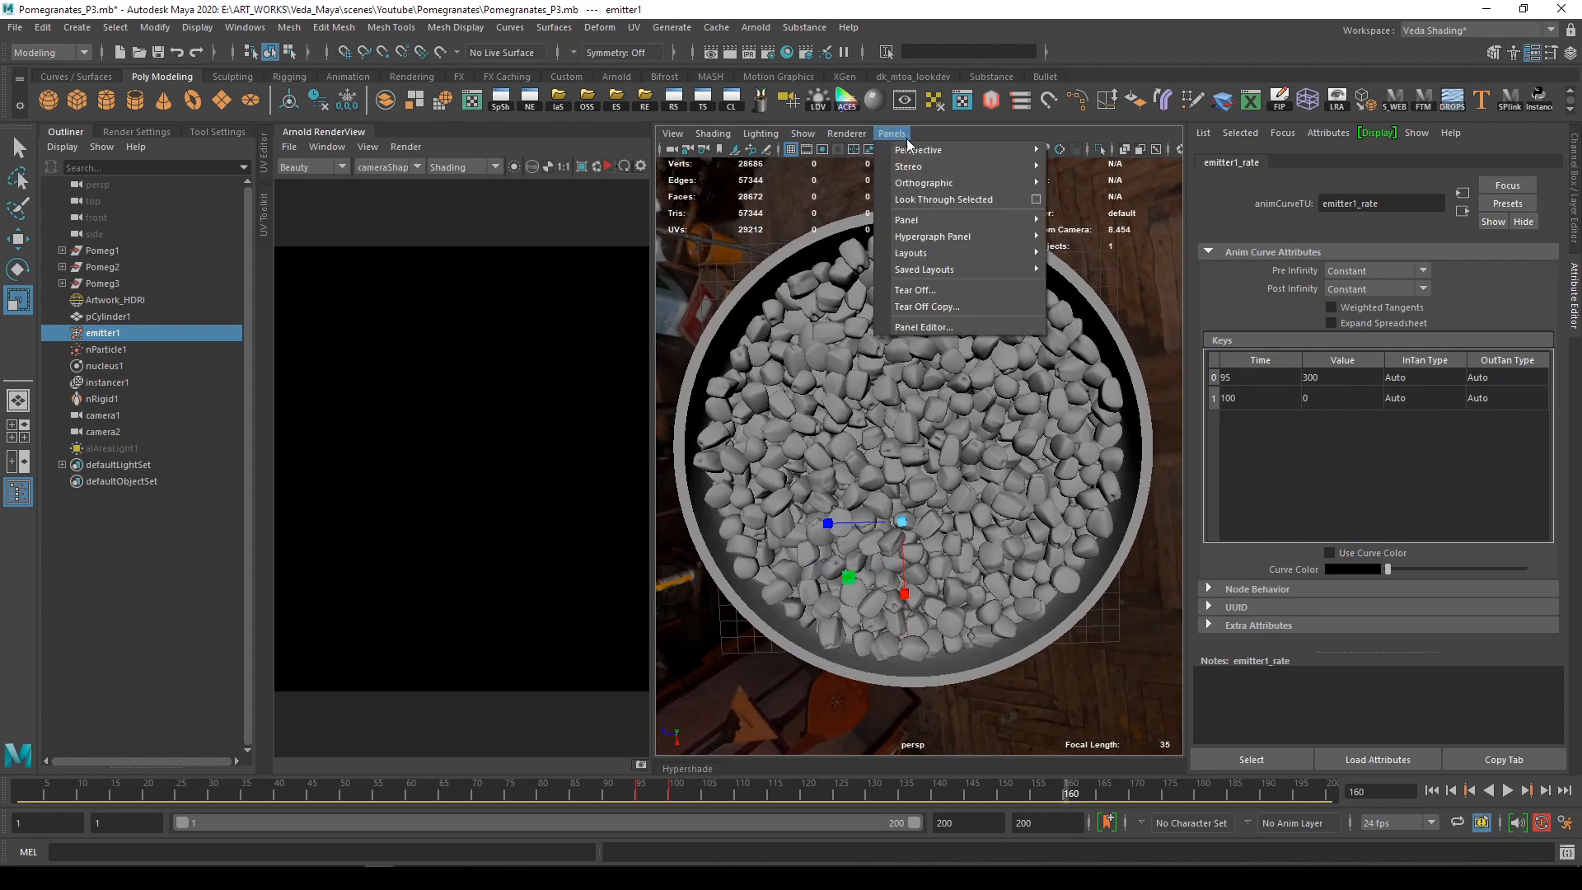
pyautogui.moveTo(989, 150)
pyautogui.click(1086, 151)
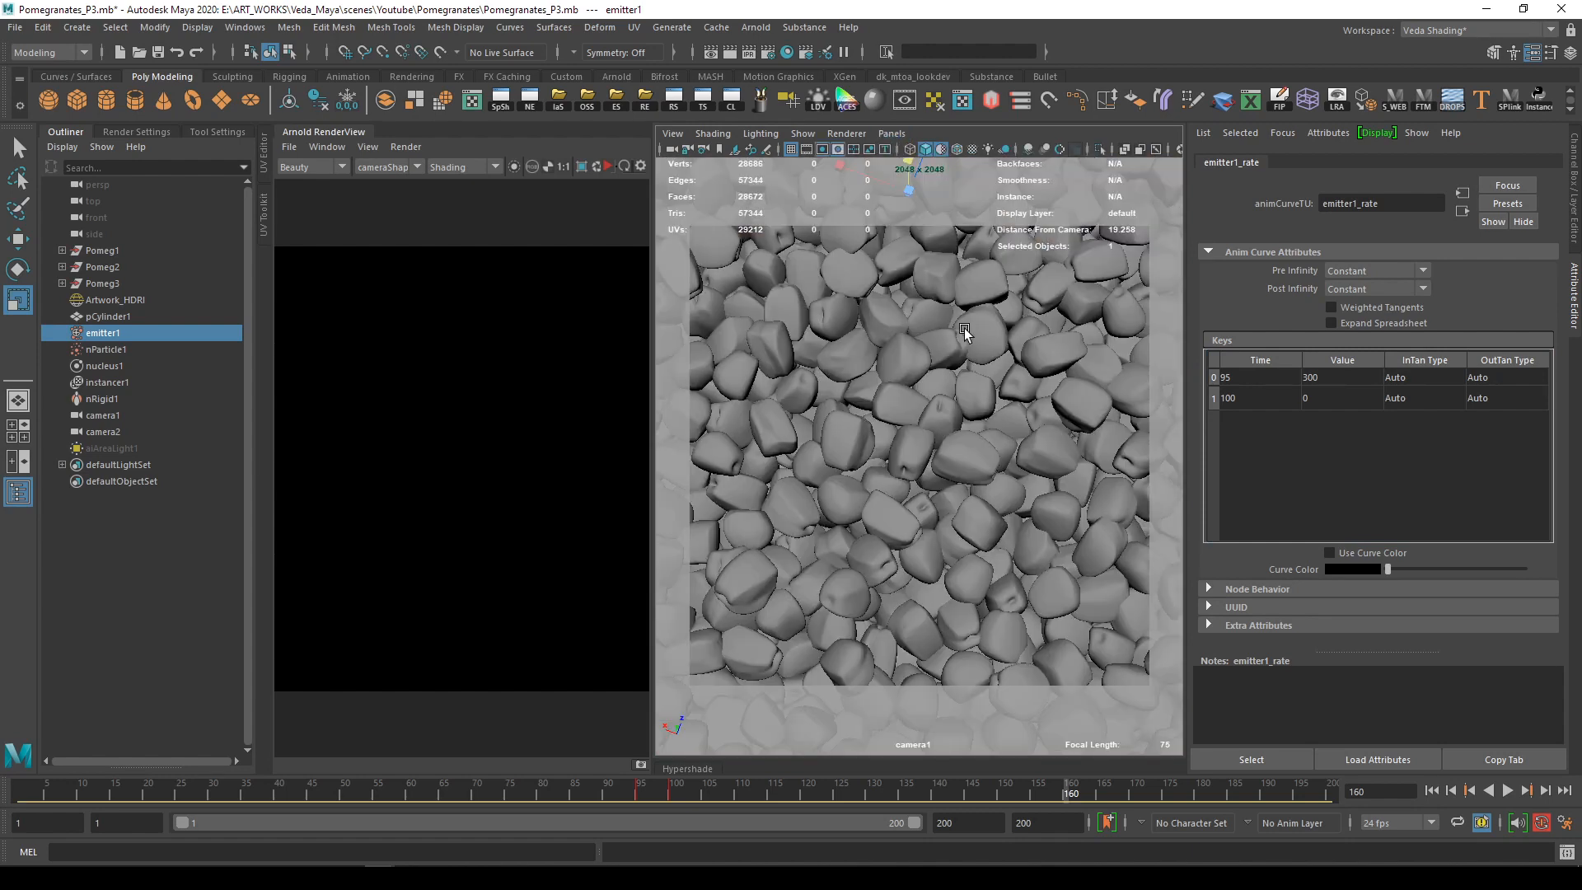
pyautogui.keyDown('alt'); pyautogui.moveTo(922, 380); pyautogui.dragTo(882, 373, button='right'); pyautogui.keyUp('alt')
pyautogui.keyDown('alt'); pyautogui.moveTo(921, 376); pyautogui.dragTo(931, 393); pyautogui.keyUp('alt')
pyautogui.keyDown('alt'); pyautogui.moveTo(932, 388); pyautogui.dragTo(951, 390, button='right'); pyautogui.keyUp('alt')
pyautogui.moveTo(932, 396)
pyautogui.keyDown('alt'); pyautogui.mouseDown(button='middle')
pyautogui.moveTo(936, 381)
pyautogui.moveTo(936, 397)
pyautogui.mouseUp(button='middle'); pyautogui.keyUp('alt')
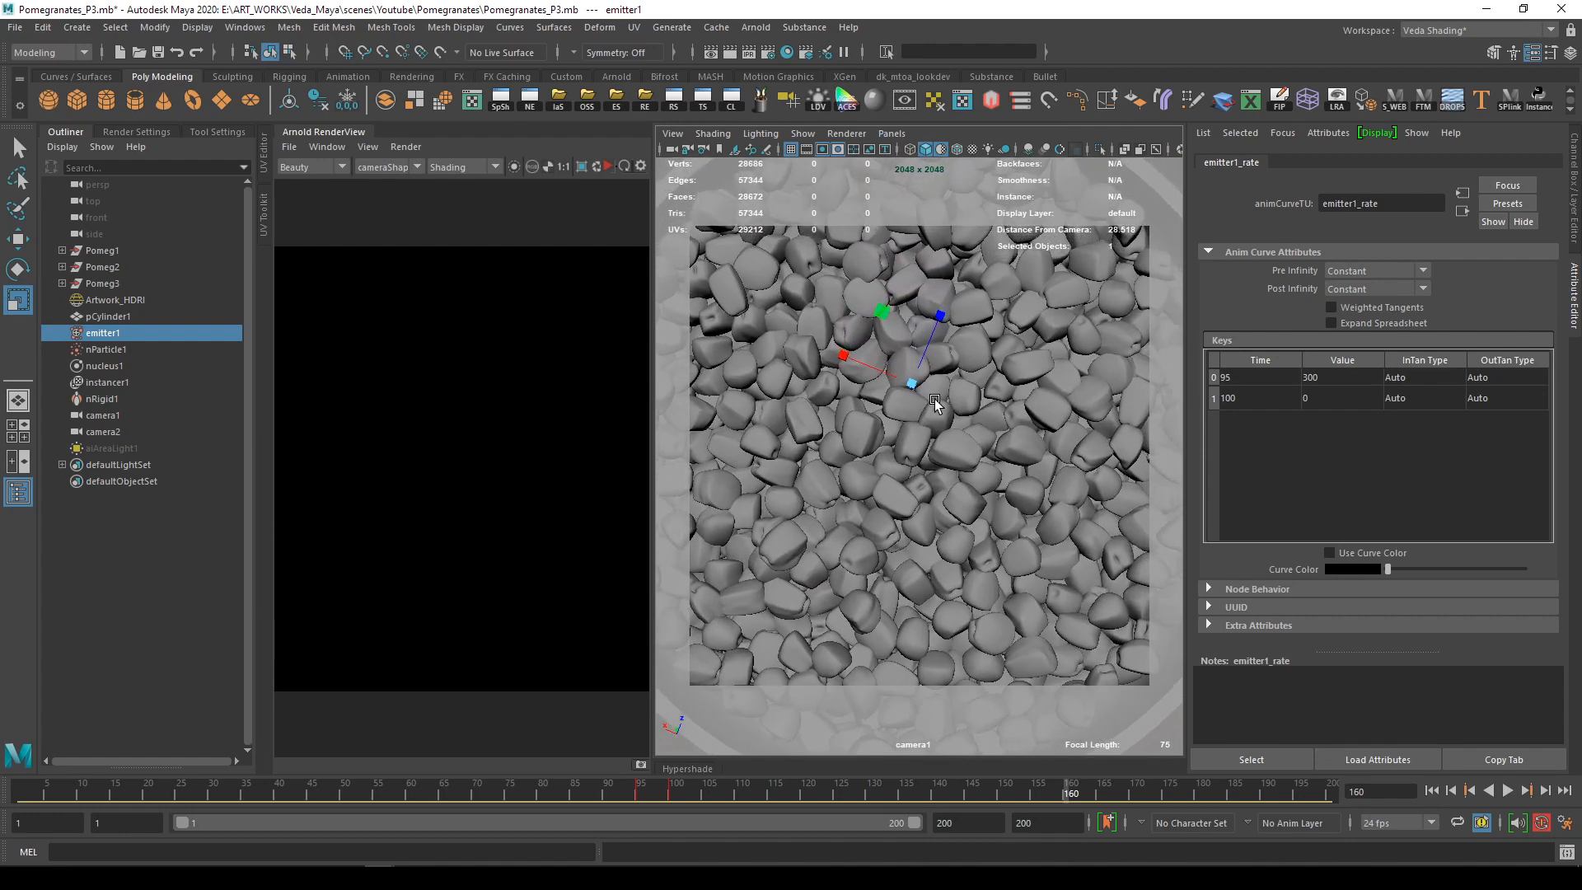
pyautogui.keyDown('alt'); pyautogui.moveTo(936, 398); pyautogui.dragTo(946, 398, button='right'); pyautogui.keyUp('alt')
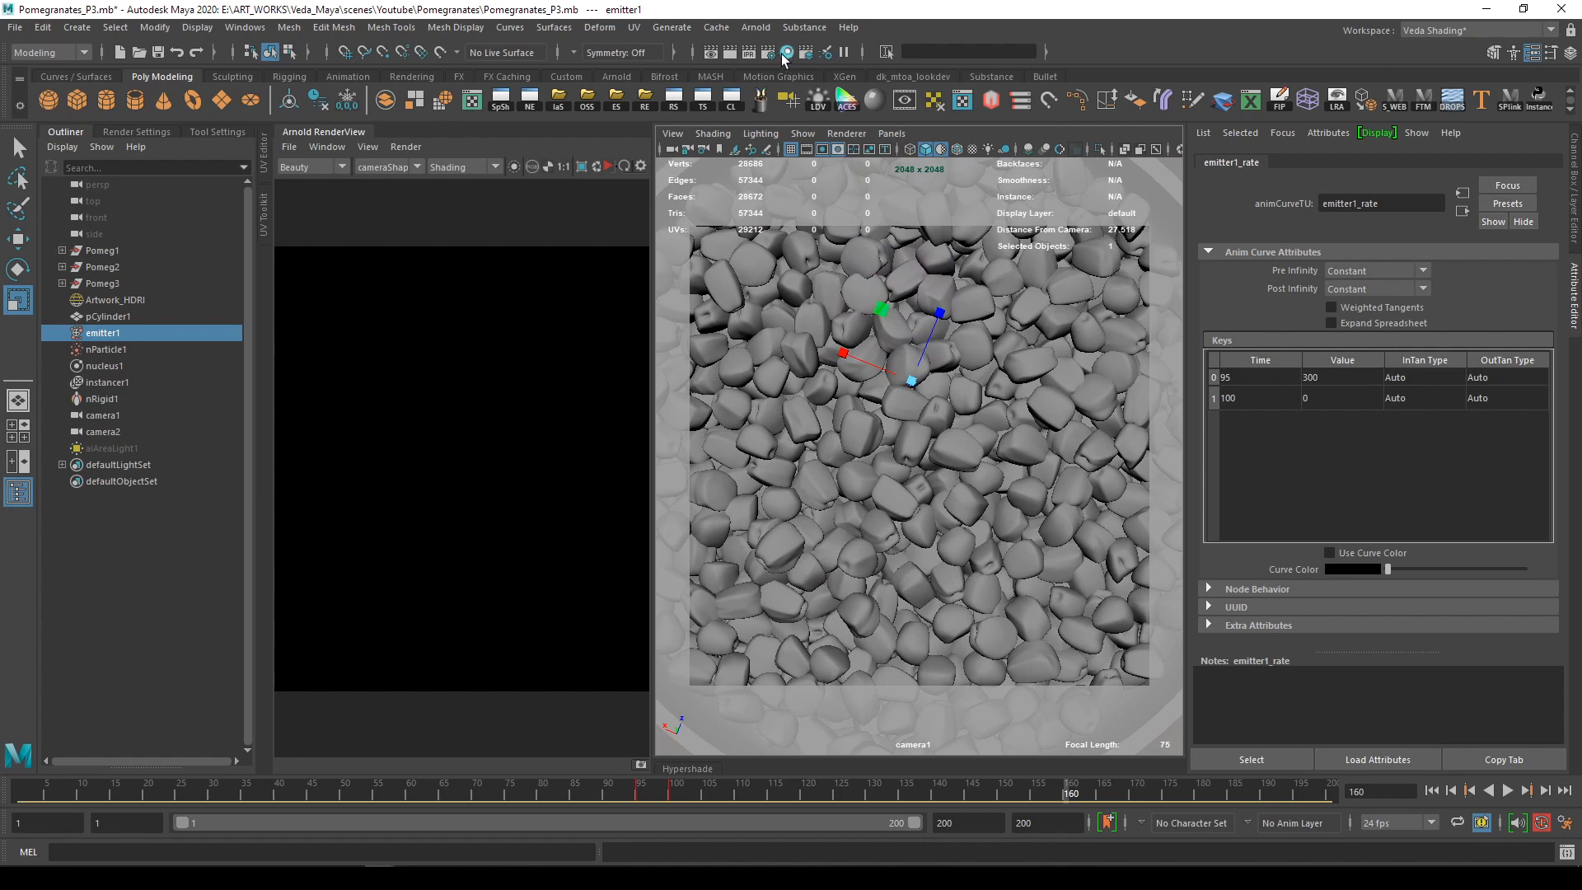
pyautogui.keyDown('alt'); pyautogui.moveTo(969, 345); pyautogui.dragTo(790, 339, button='right'); pyautogui.keyUp('alt')
pyautogui.keyDown('alt'); pyautogui.moveTo(916, 437); pyautogui.dragTo(920, 259); pyautogui.keyUp('alt')
pyautogui.moveTo(1017, 456)
pyautogui.keyDown('alt'); pyautogui.mouseDown()
pyautogui.moveTo(1044, 459)
pyautogui.moveTo(1038, 470)
pyautogui.moveTo(1017, 443)
pyautogui.mouseUp(); pyautogui.keyUp('alt')
pyautogui.click(1019, 546)
pyautogui.keyDown('alt'); pyautogui.moveTo(1017, 541); pyautogui.dragTo(976, 425, button='right'); pyautogui.keyUp('alt')
pyautogui.keyDown('alt'); pyautogui.moveTo(975, 424); pyautogui.dragTo(987, 476); pyautogui.keyUp('alt')
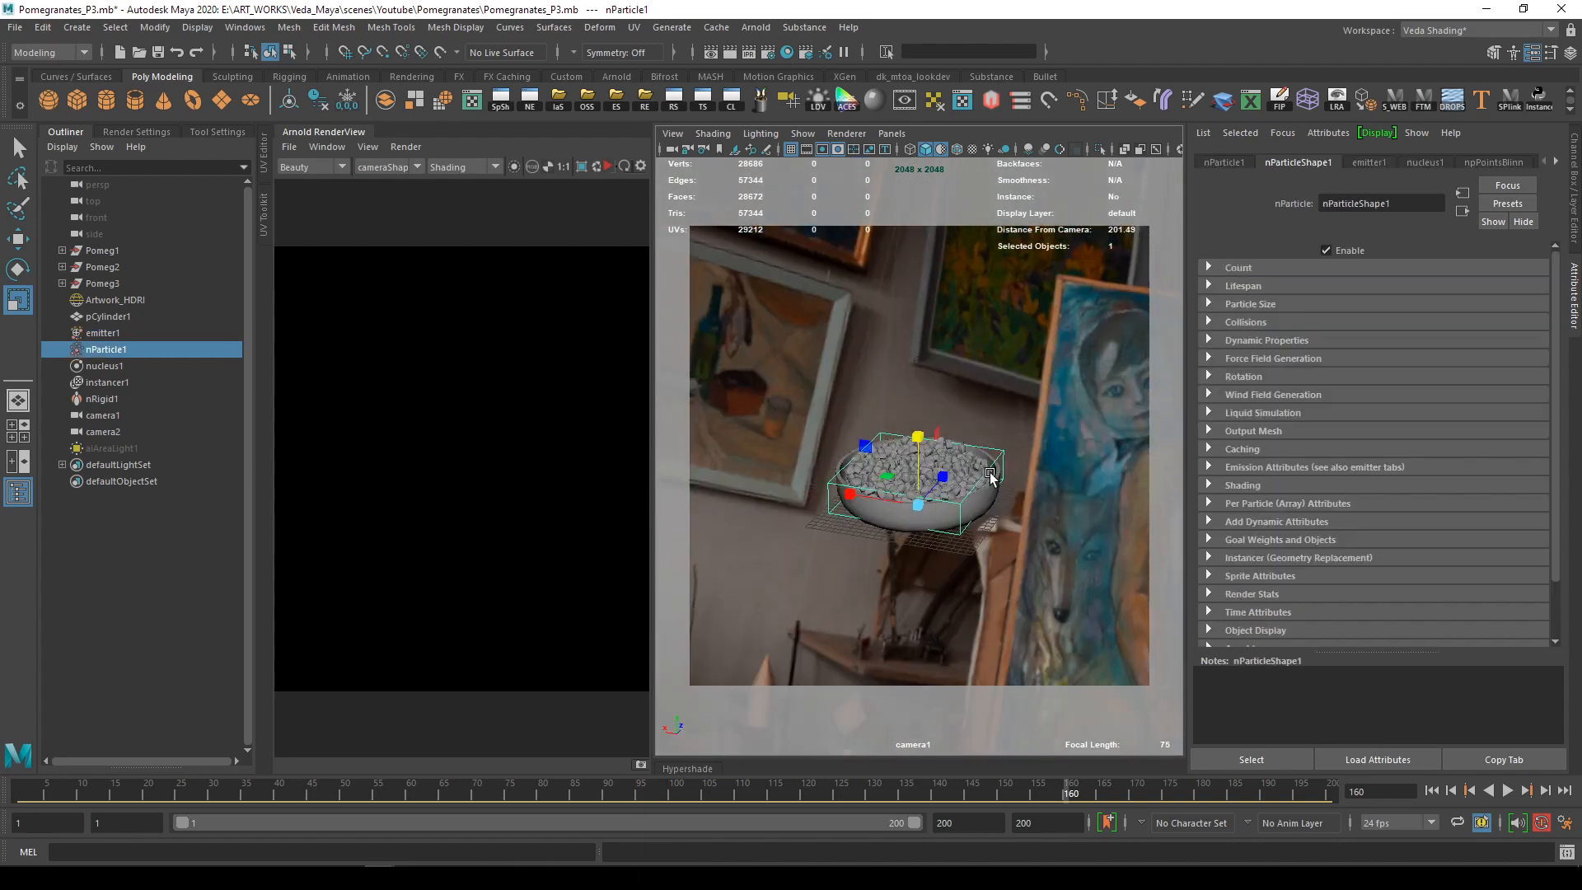
pyautogui.keyDown('ctrl'); pyautogui.moveTo(917, 436); pyautogui.dragTo(918, 399); pyautogui.keyUp('ctrl')
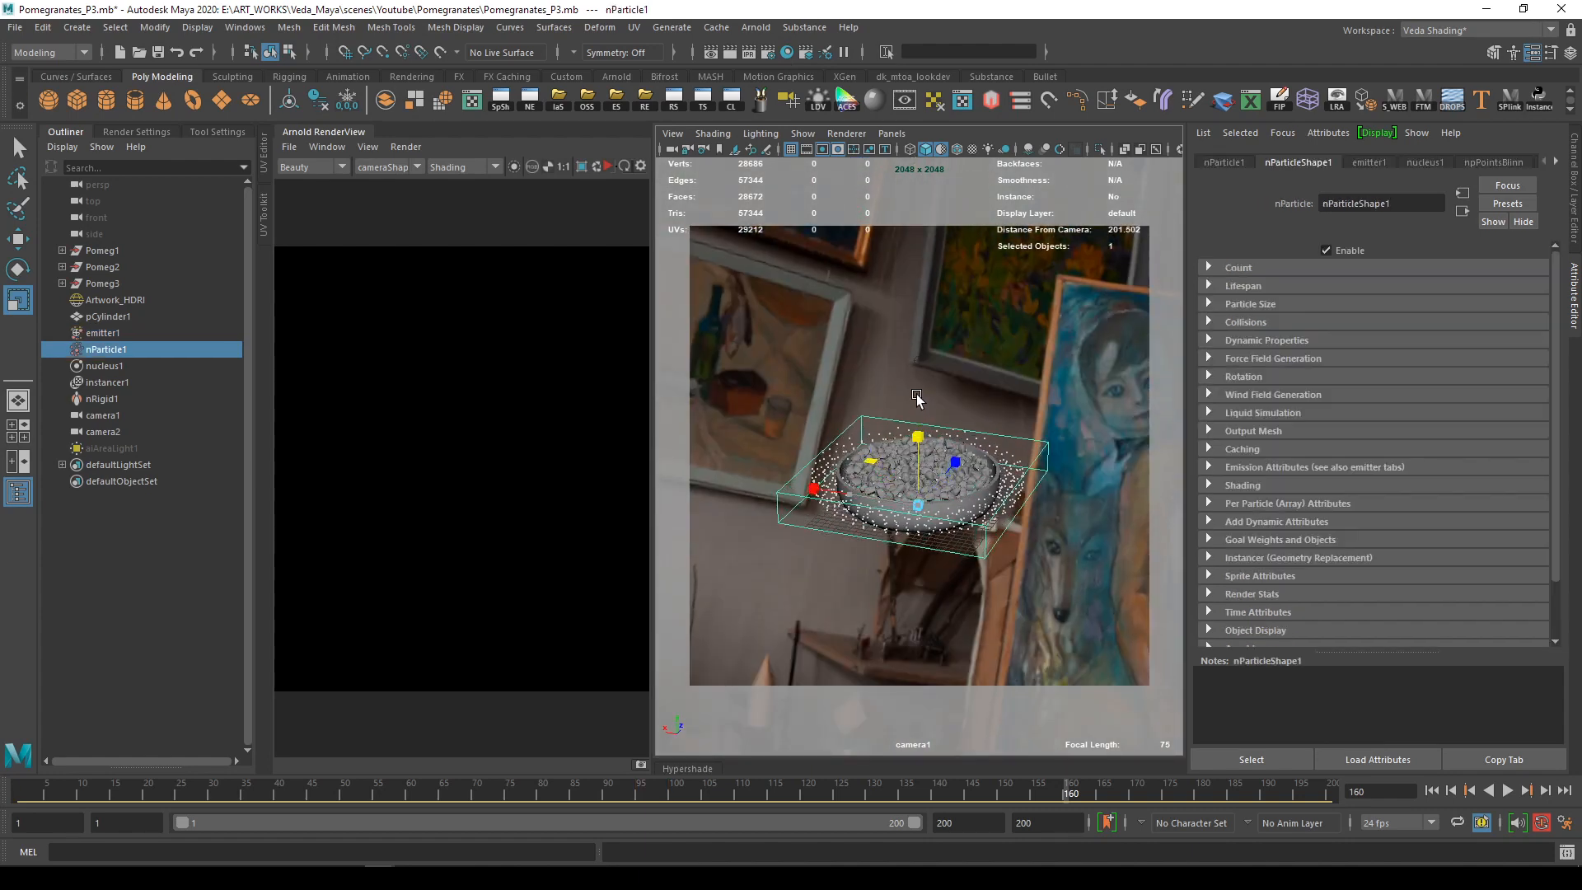
pyautogui.click(968, 364)
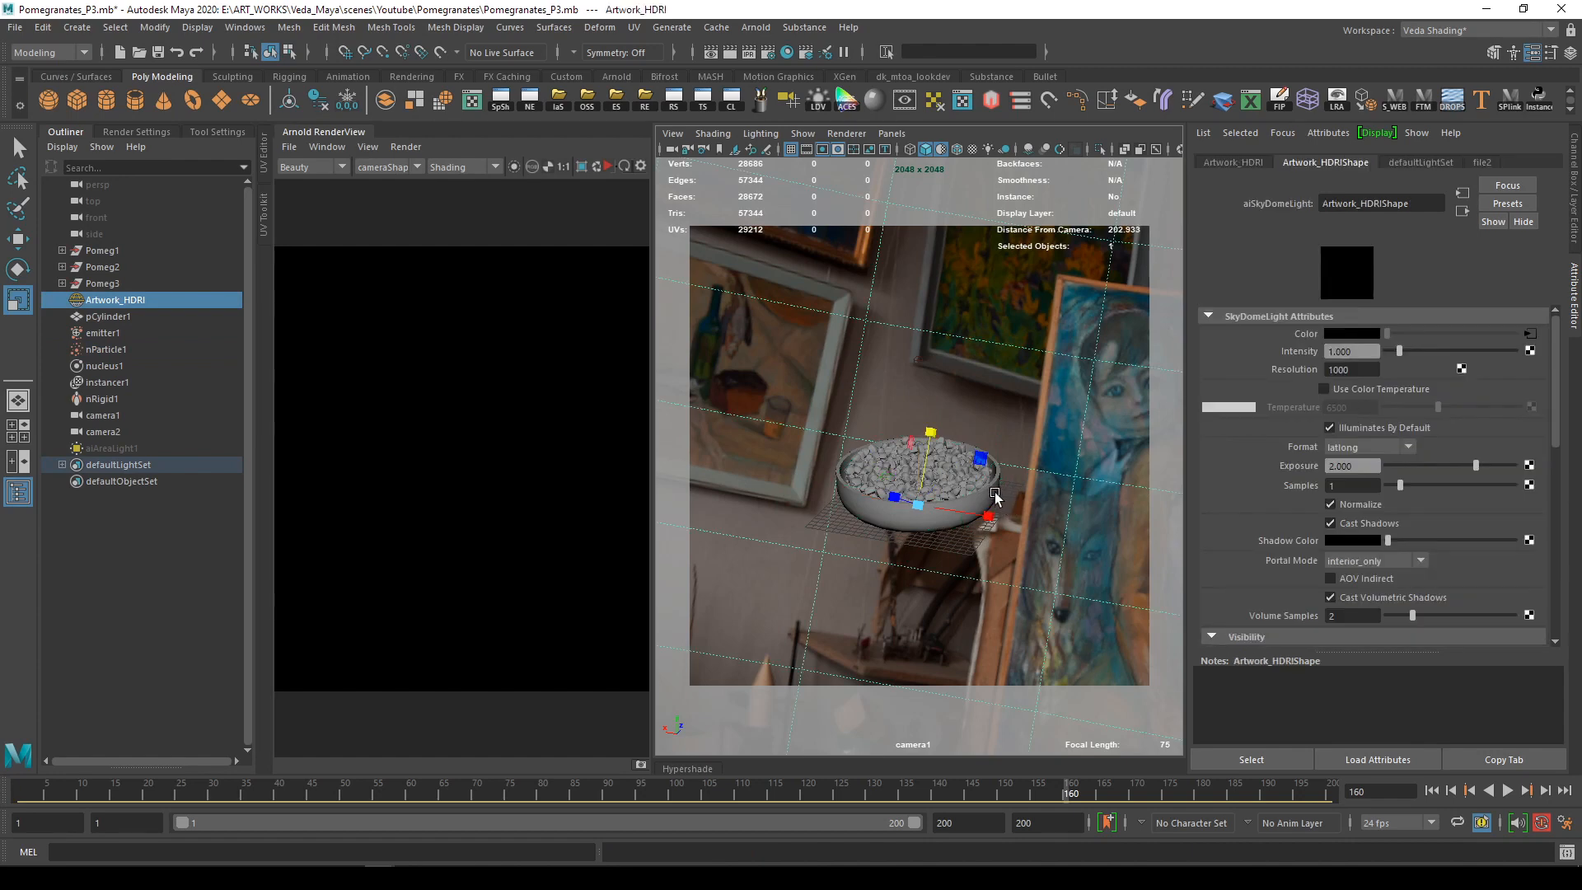
# Scale the bowl pCylinder1 wider horizontally again and return to frame 1
pyautogui.click(999, 491)
pyautogui.keyDown('ctrl'); pyautogui.moveTo(918, 436); pyautogui.dragTo(924, 416); pyautogui.keyUp('ctrl')
pyautogui.click(1432, 791)
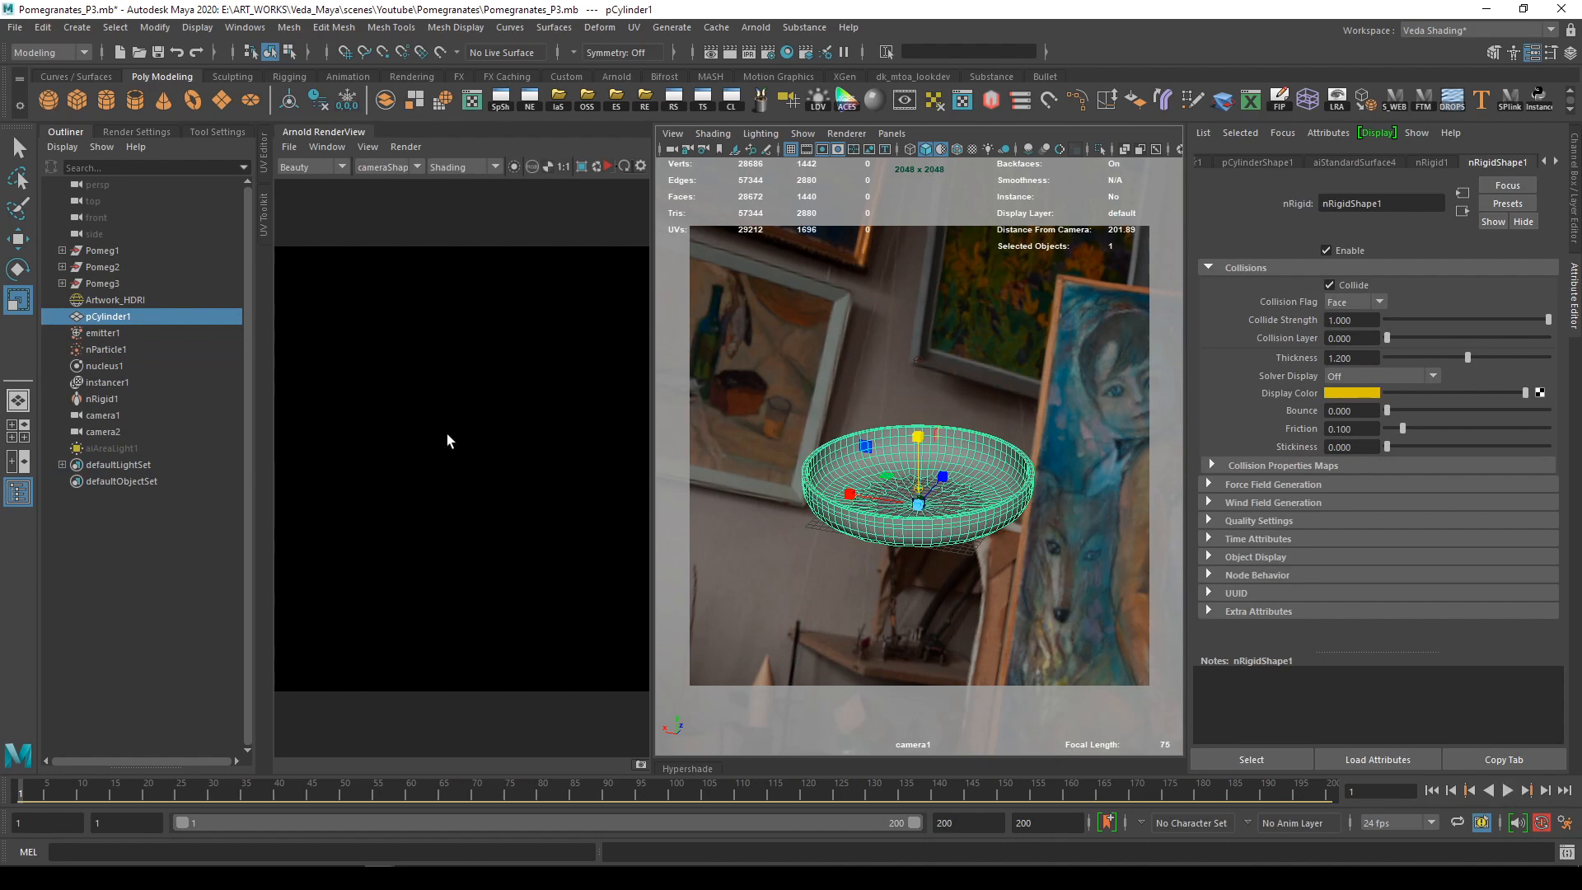
# Set the value of emitter1's rate key at frame 95 to 500
pyautogui.click(103, 333)
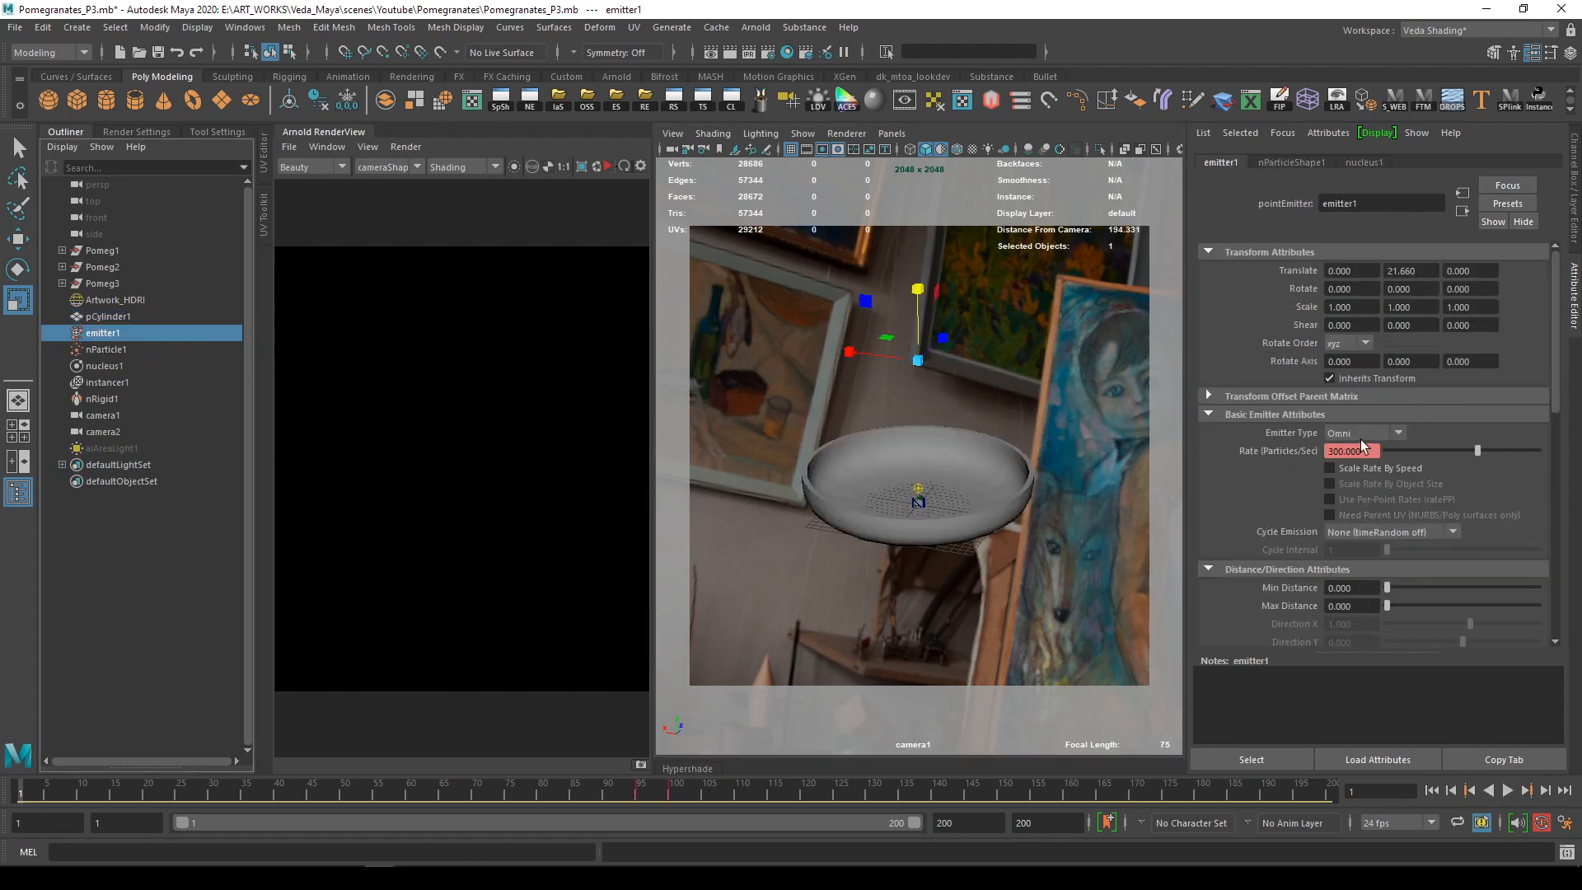
pyautogui.rightClick(1378, 451)
pyautogui.click(1406, 466)
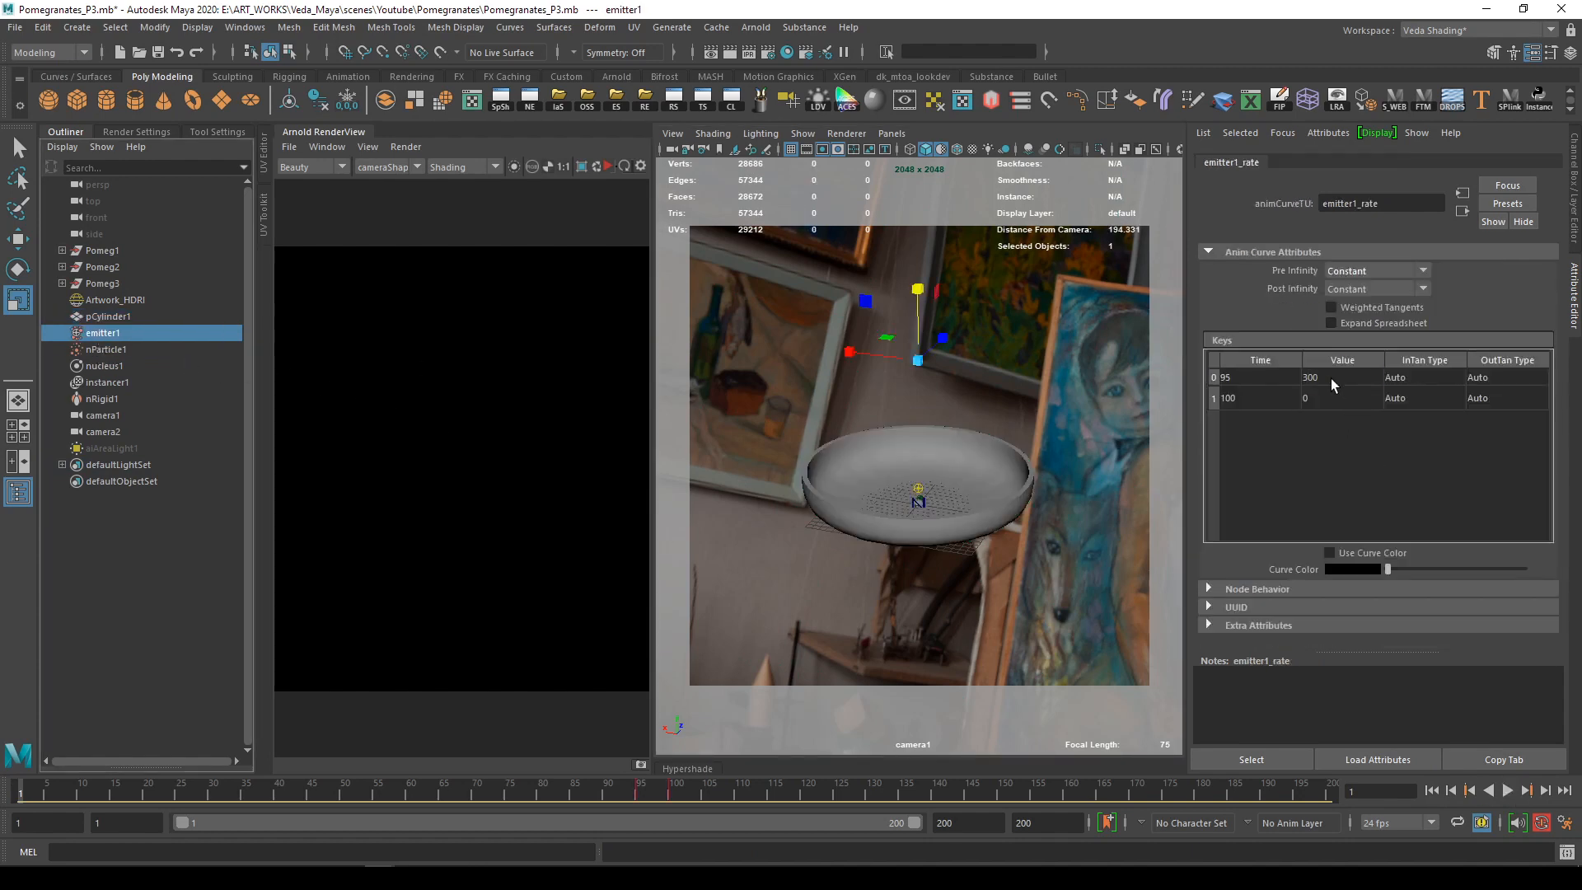
pyautogui.write('500')
pyautogui.press('Return')
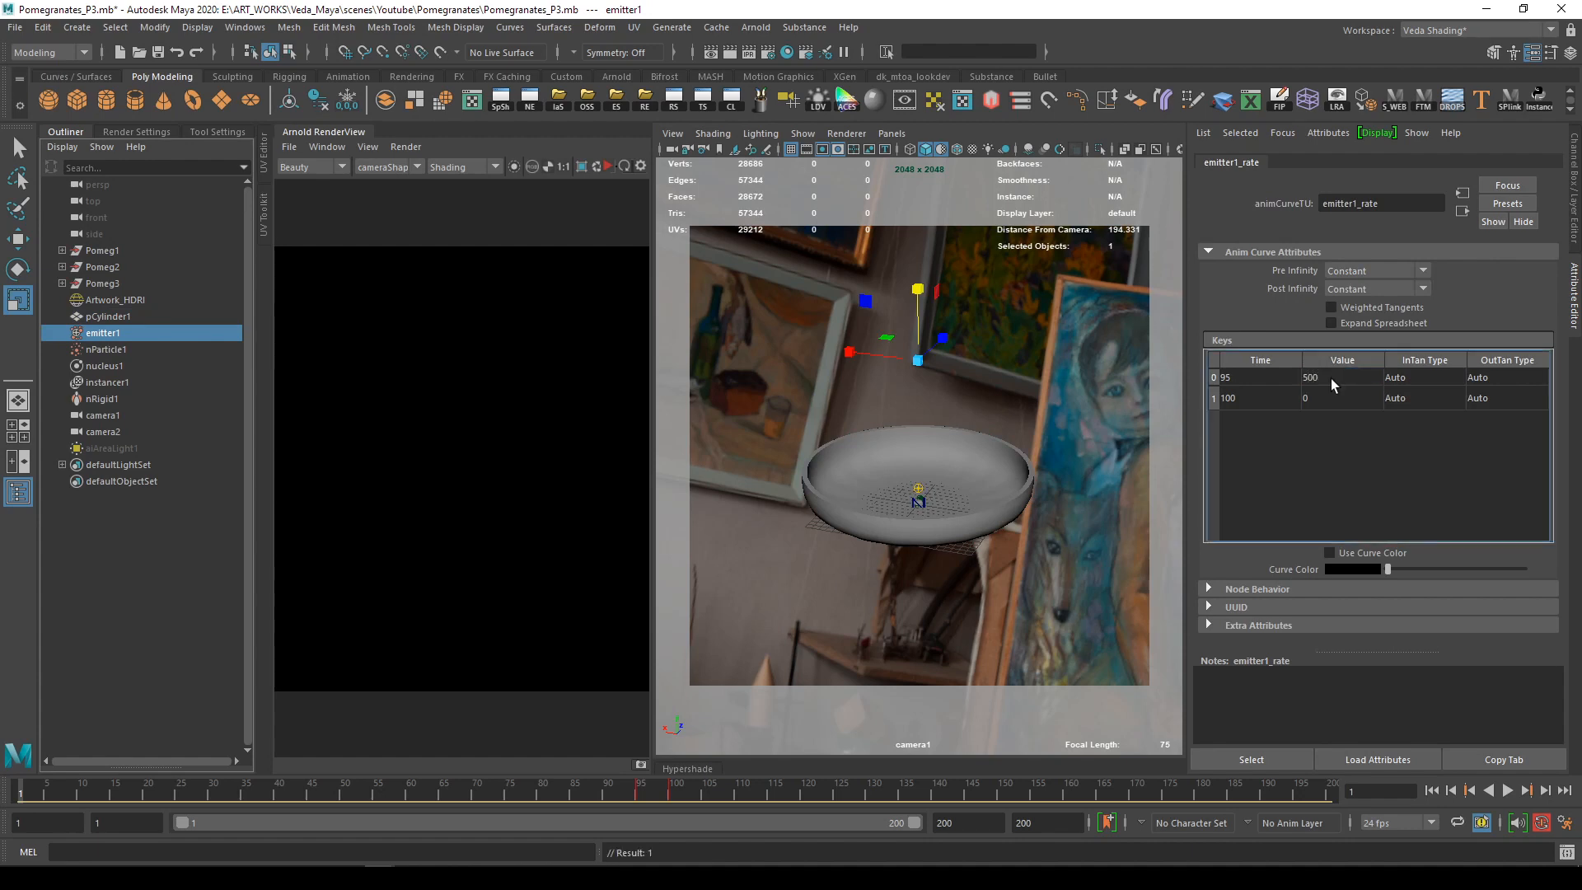
# Run the particle simulation up to frame 173 and frame the seeds from above closely with camera1
pyautogui.click(1506, 789)
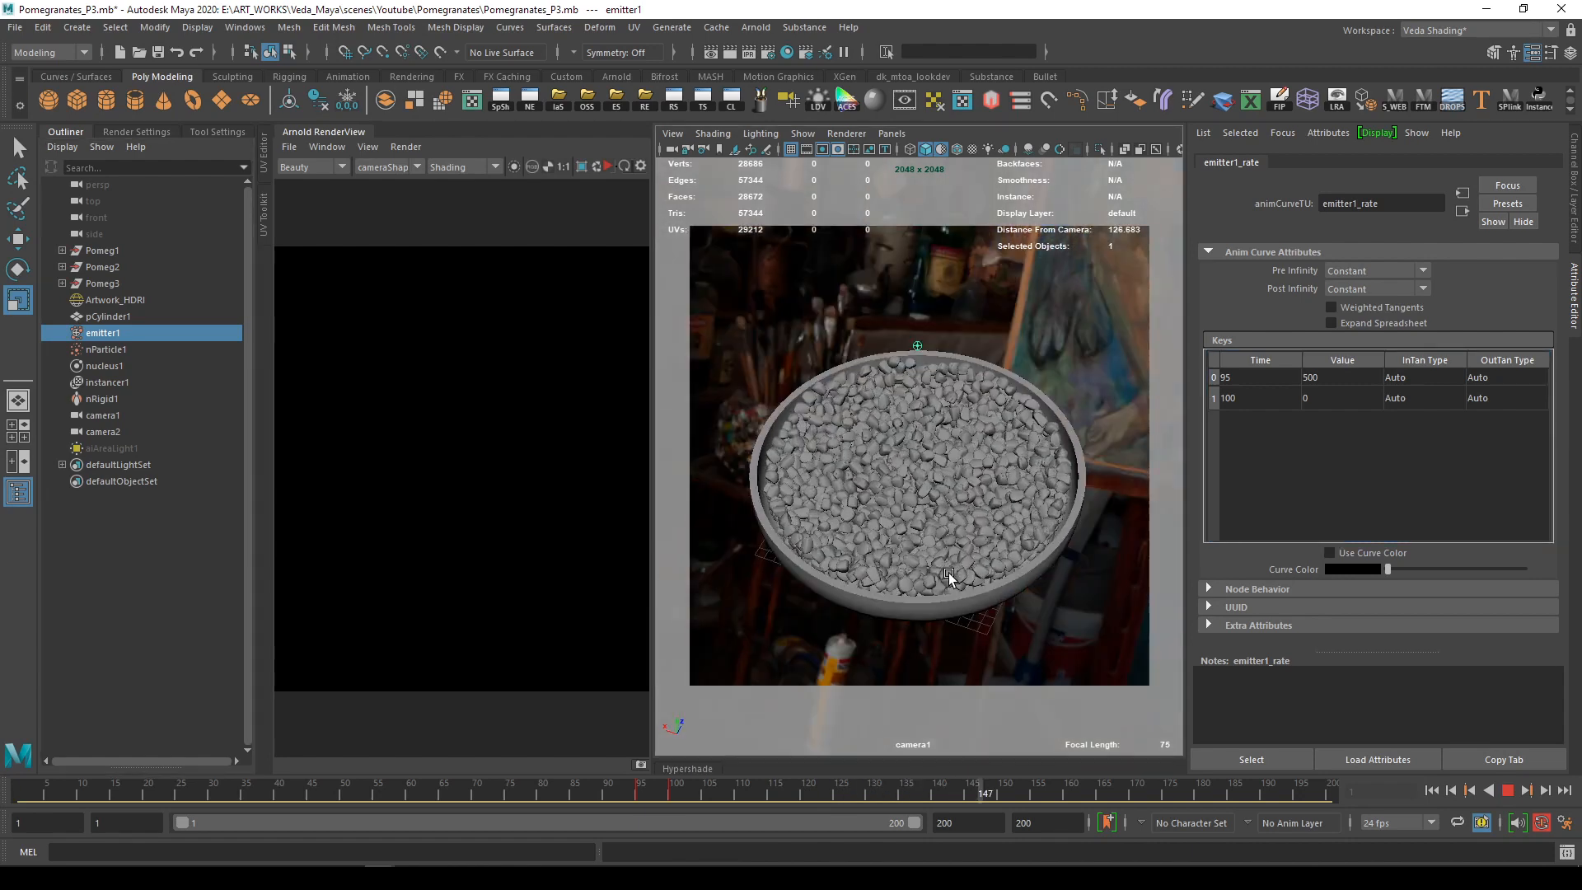
pyautogui.click(1508, 791)
pyautogui.scroll(5, 1014, 519)
pyautogui.scroll(3, 997, 501)
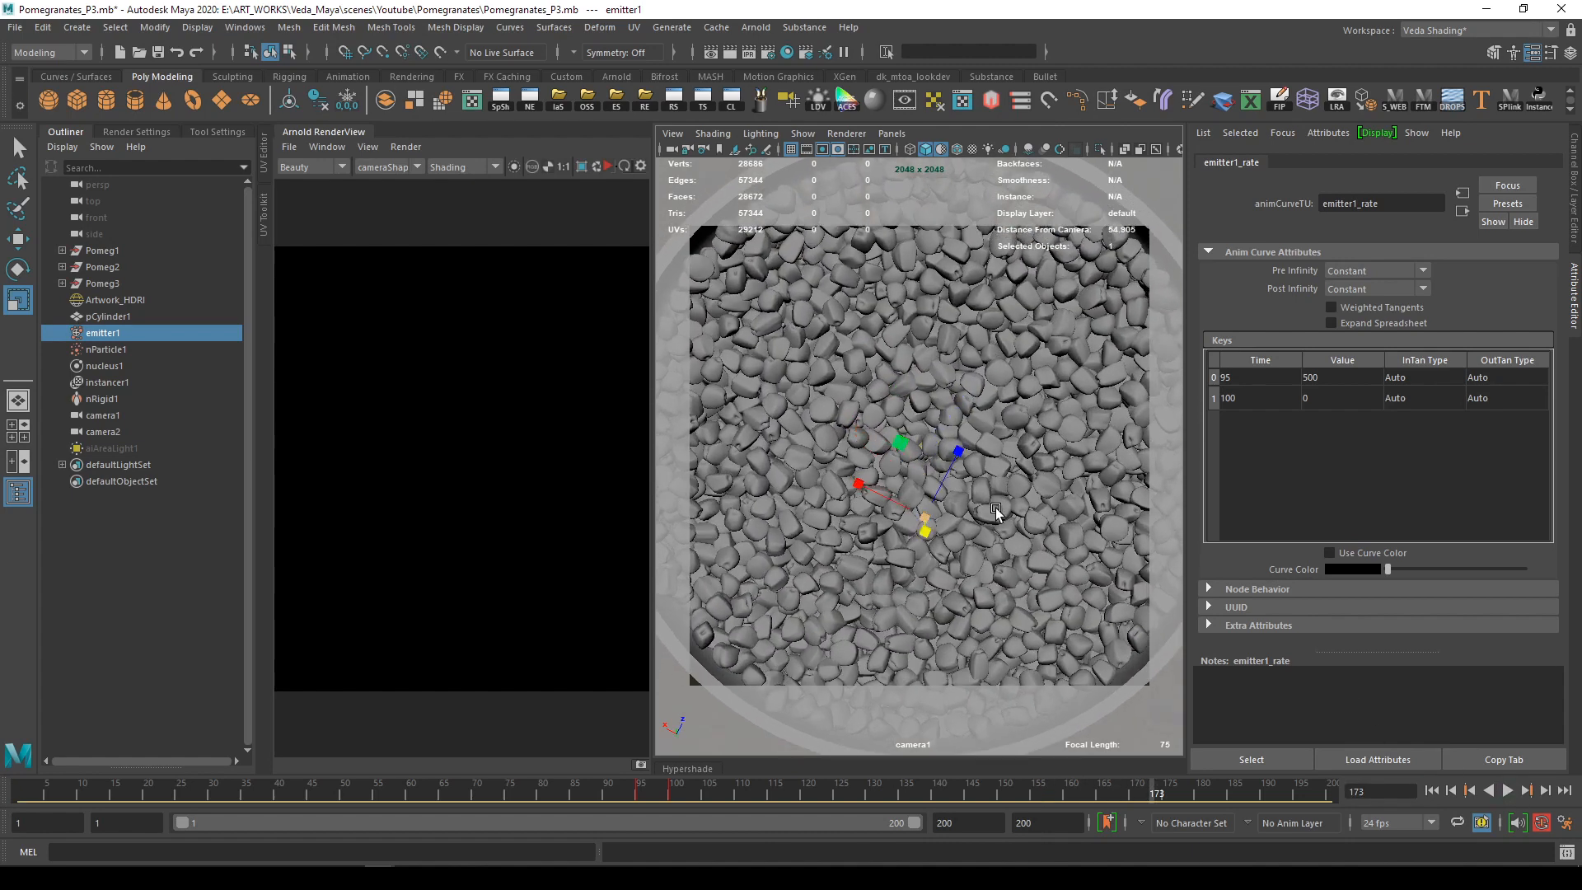
# Bring camera1 closer to the seeds and run the particle simulation on to frame 194
pyautogui.scroll(1, 1040, 501)
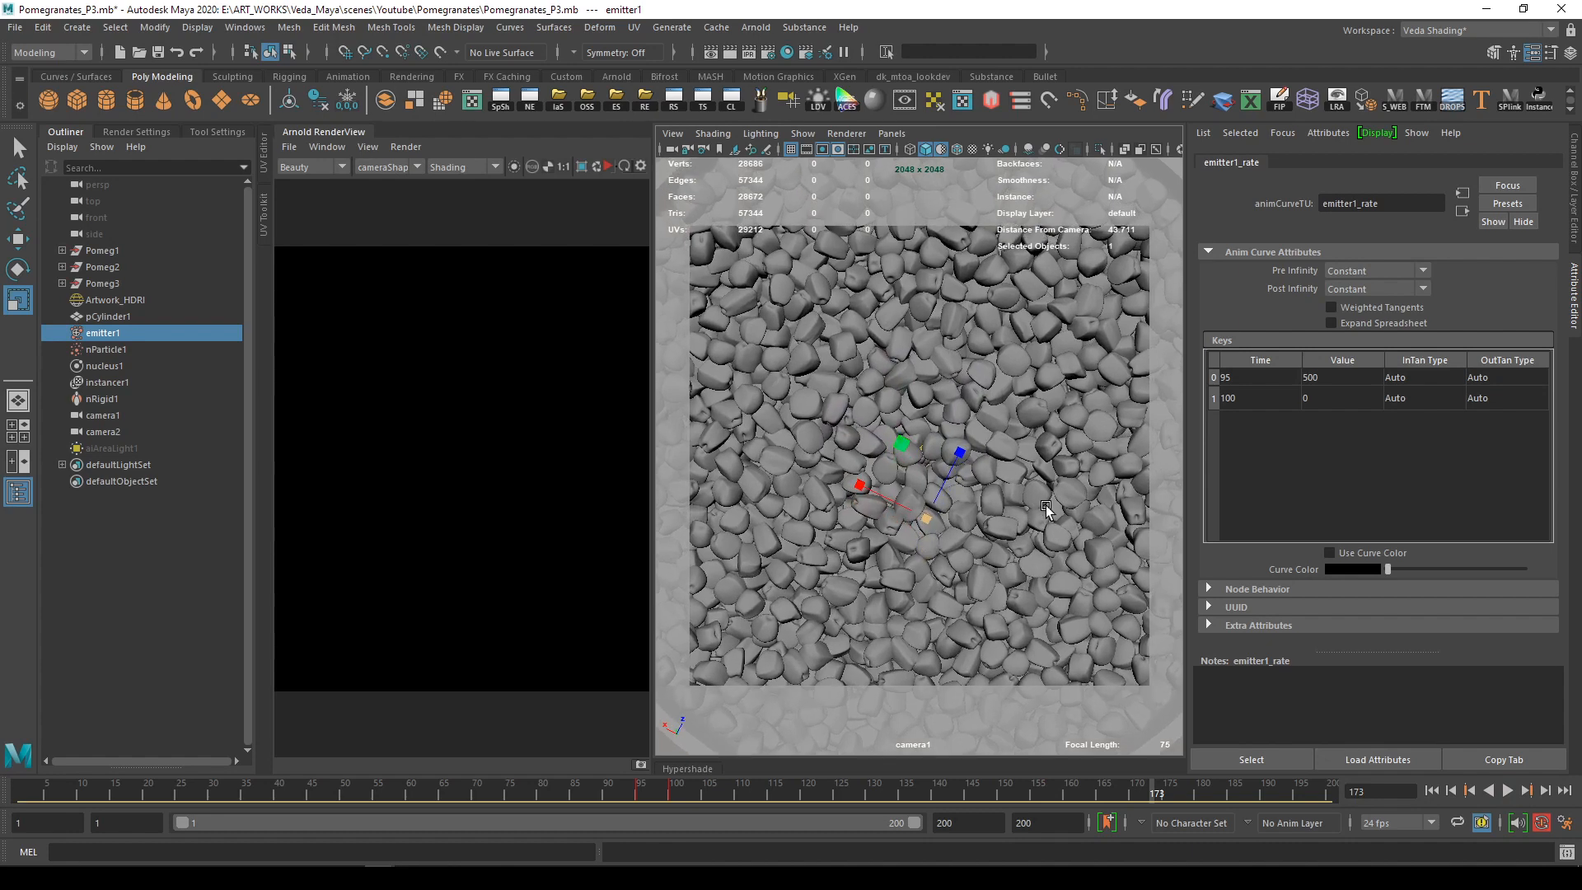
pyautogui.click(606, 166)
pyautogui.moveTo(652, 285); pyautogui.dragTo(804, 288)
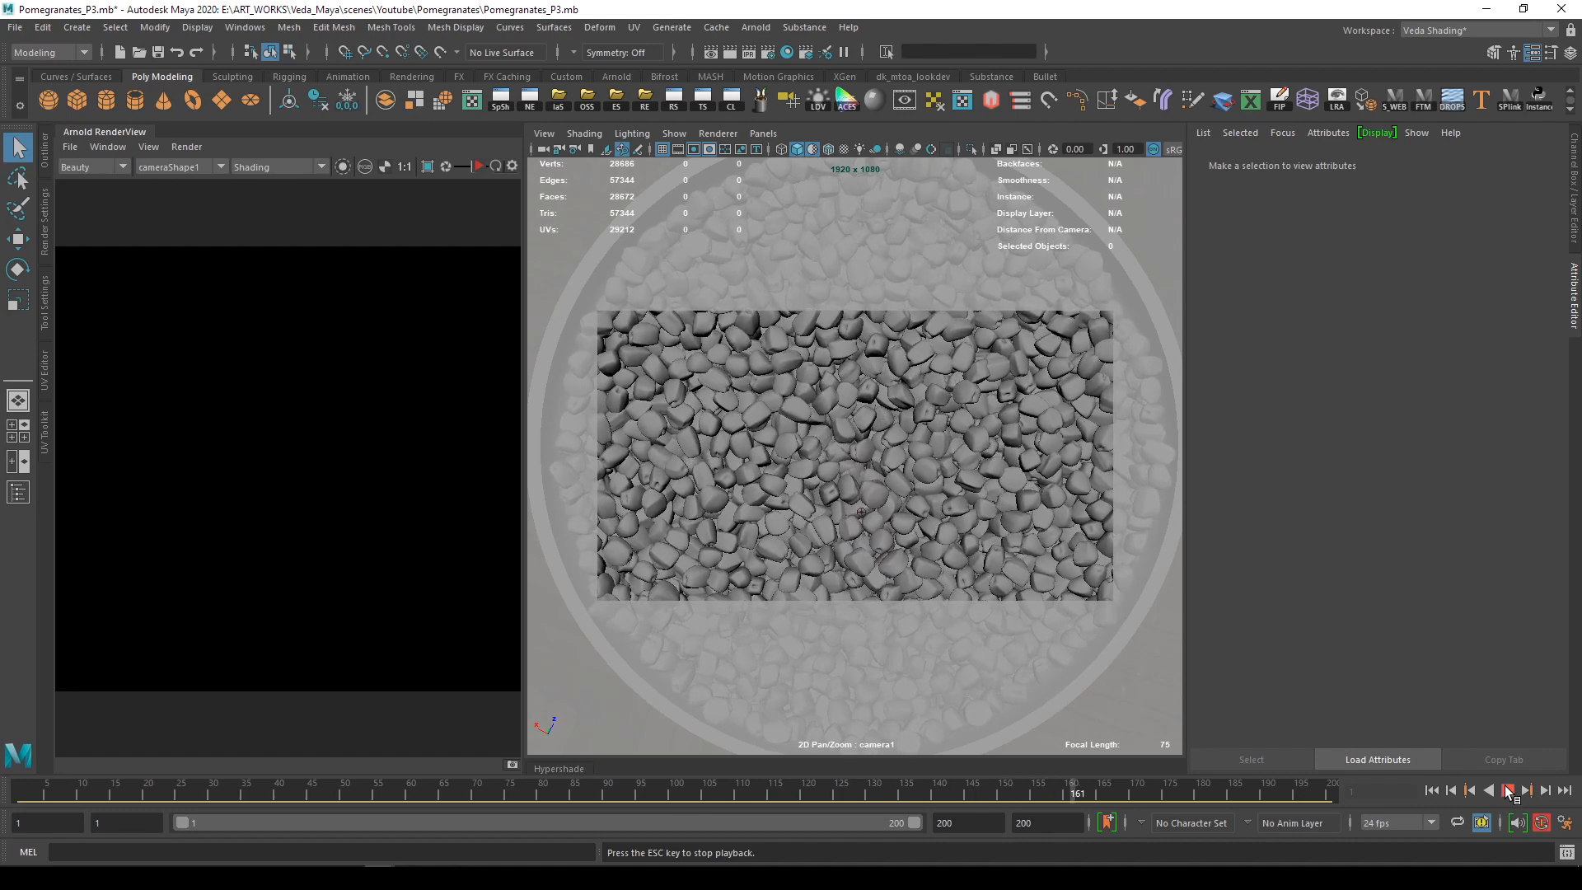
pyautogui.click(1508, 790)
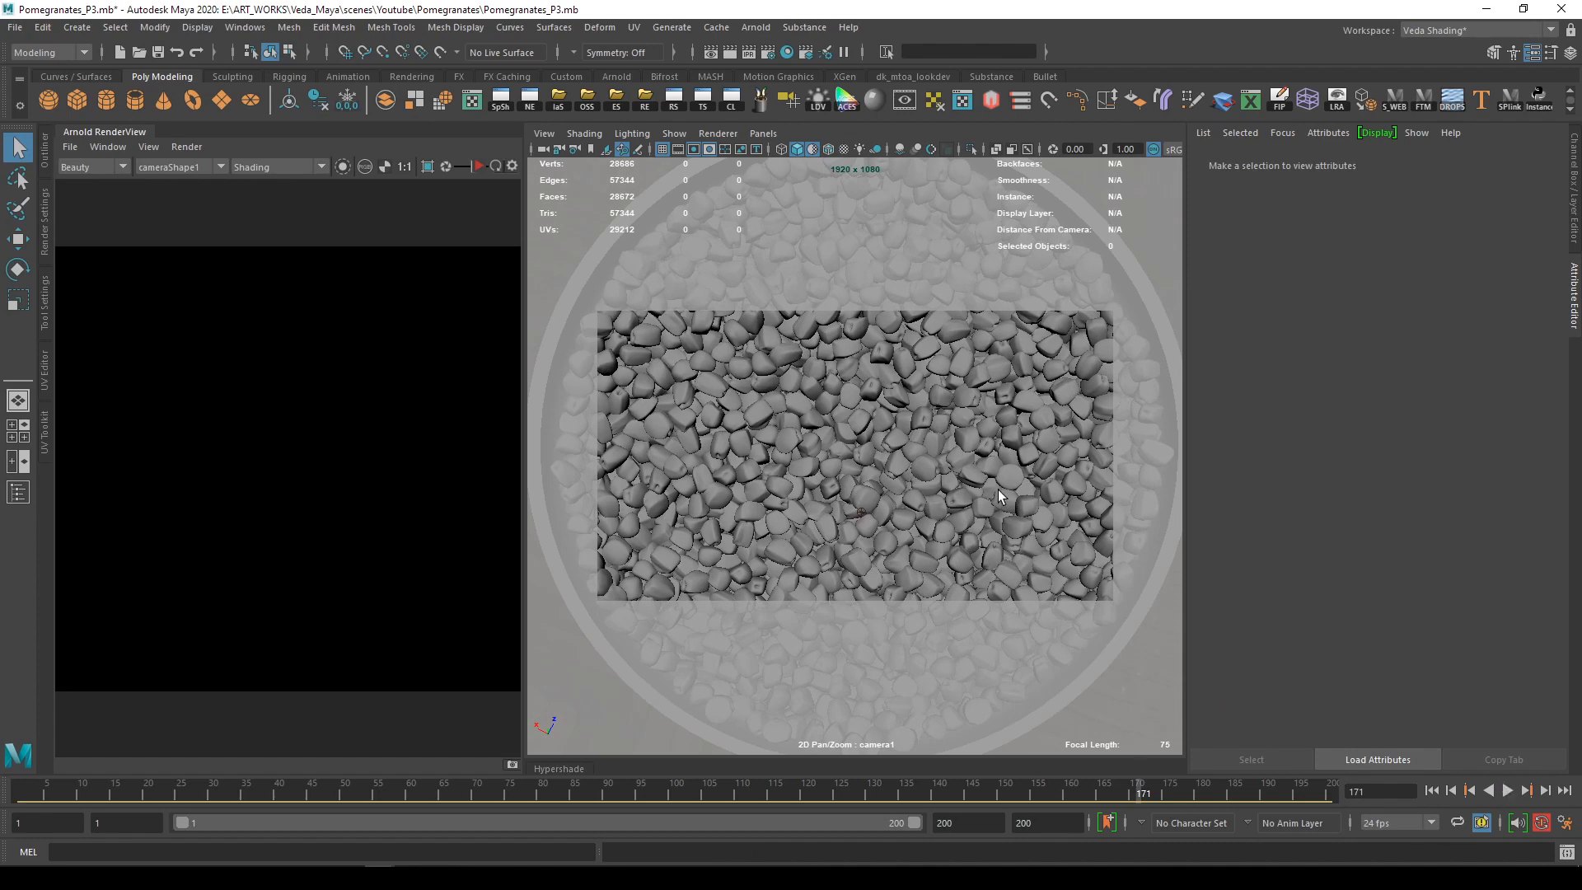
pyautogui.click(1507, 791)
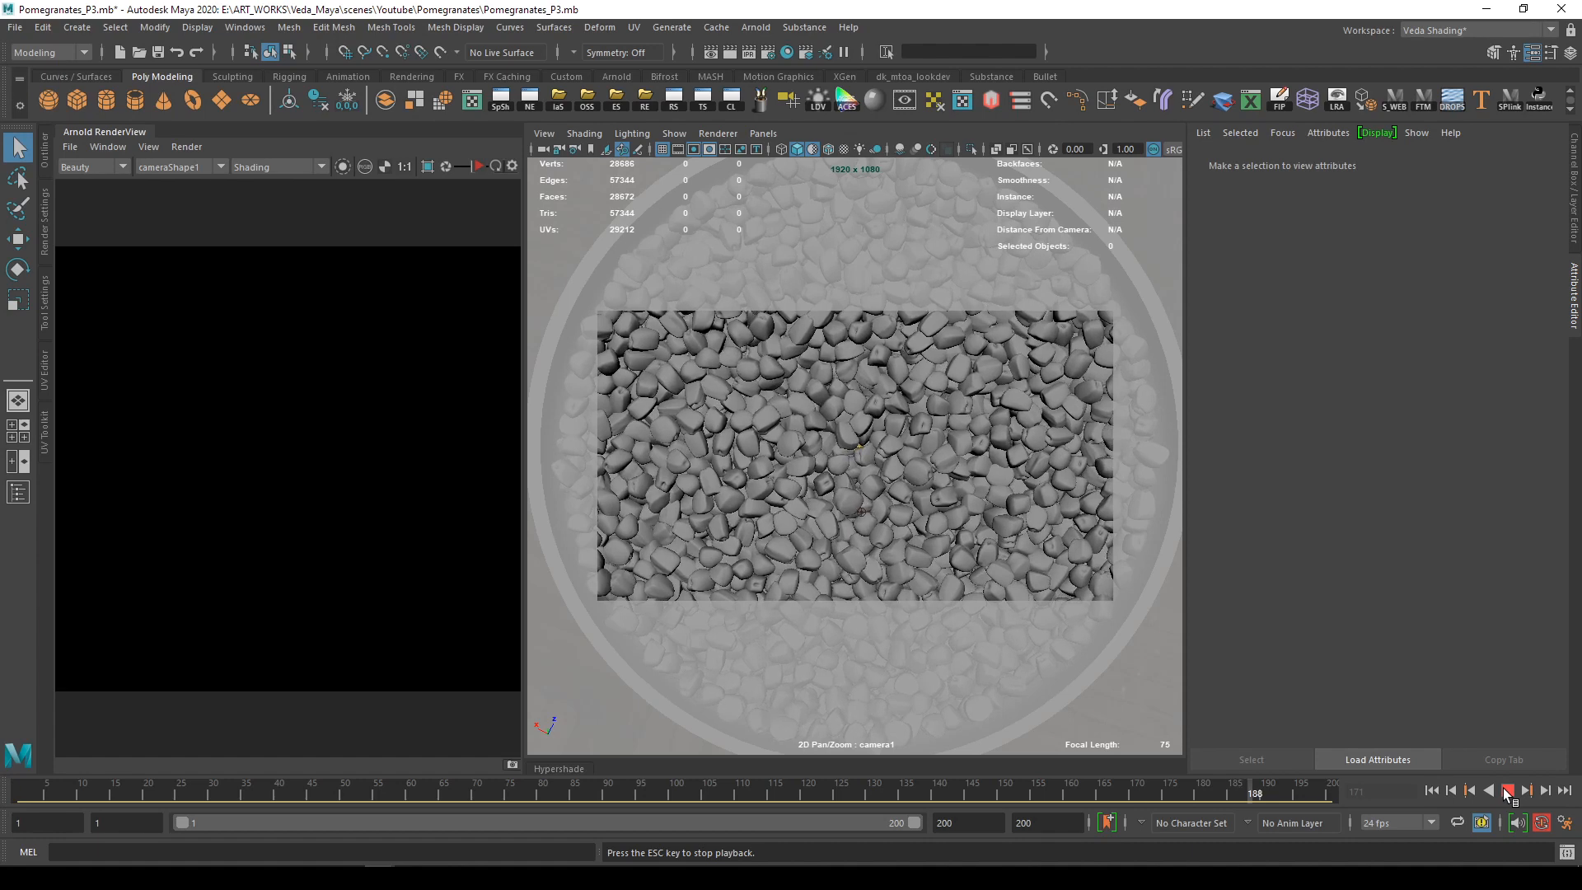
pyautogui.click(1507, 790)
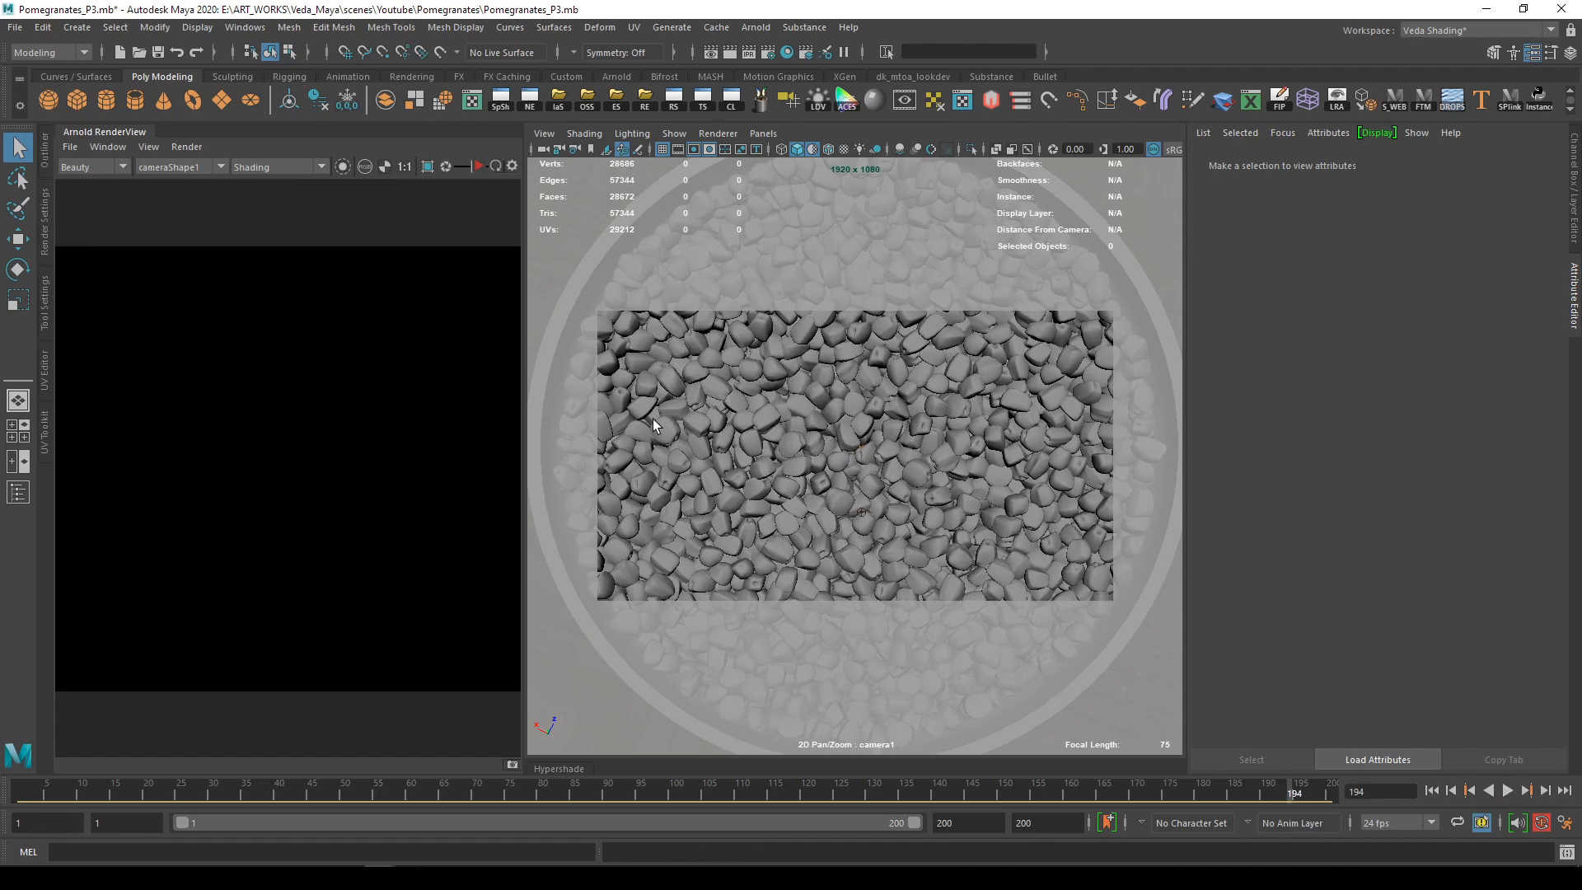
# Open the Inst to Geo tool for instancer1 and set the conversion to Duplicate
pyautogui.click(104, 132)
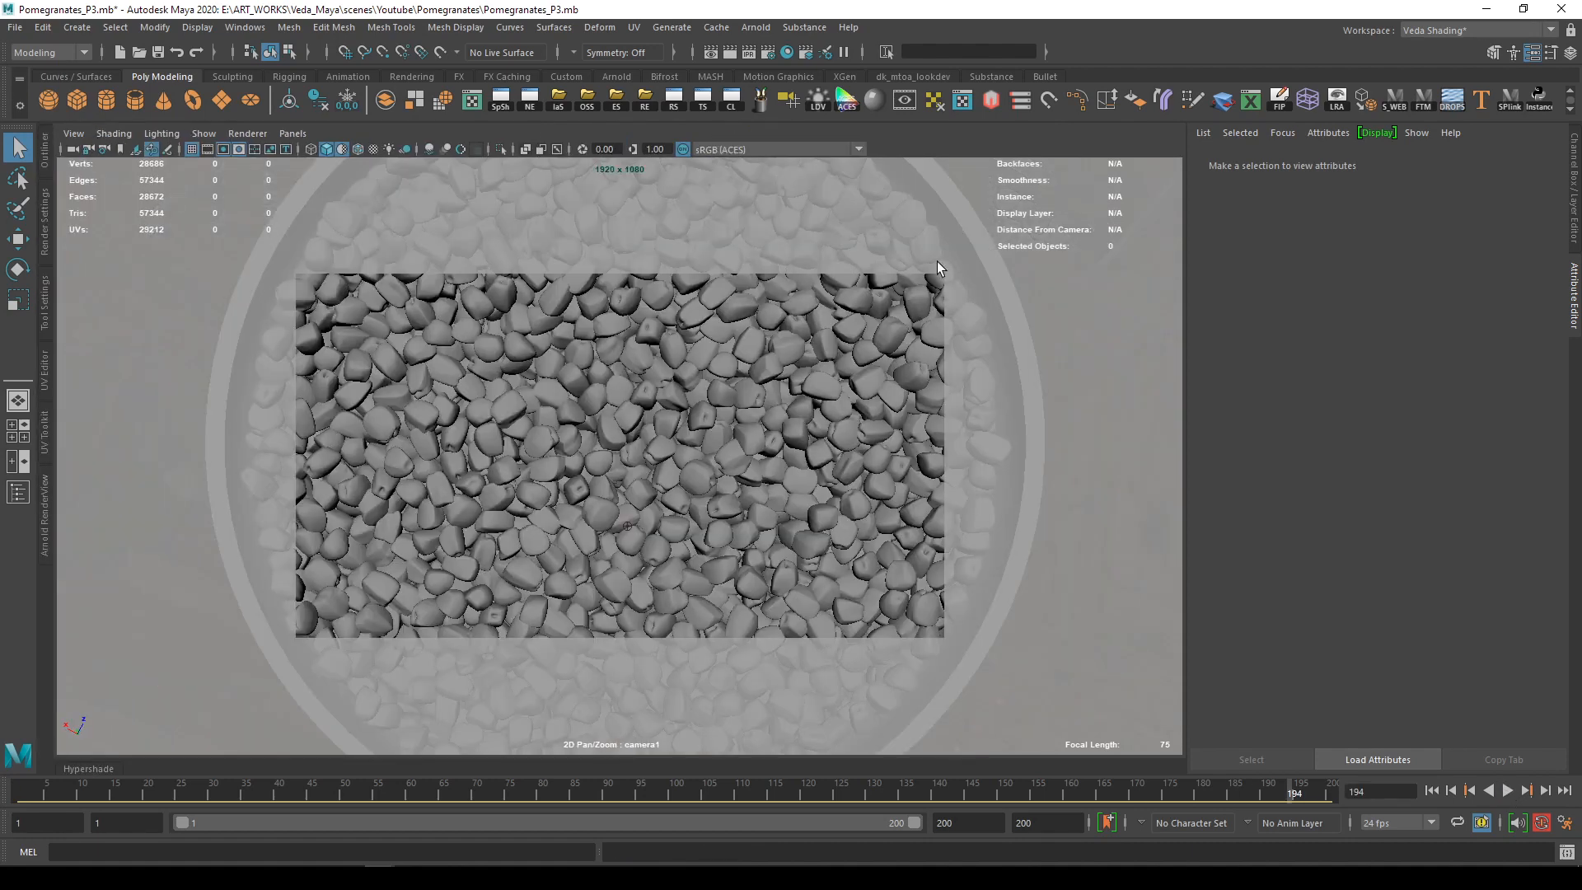
pyautogui.click(1537, 101)
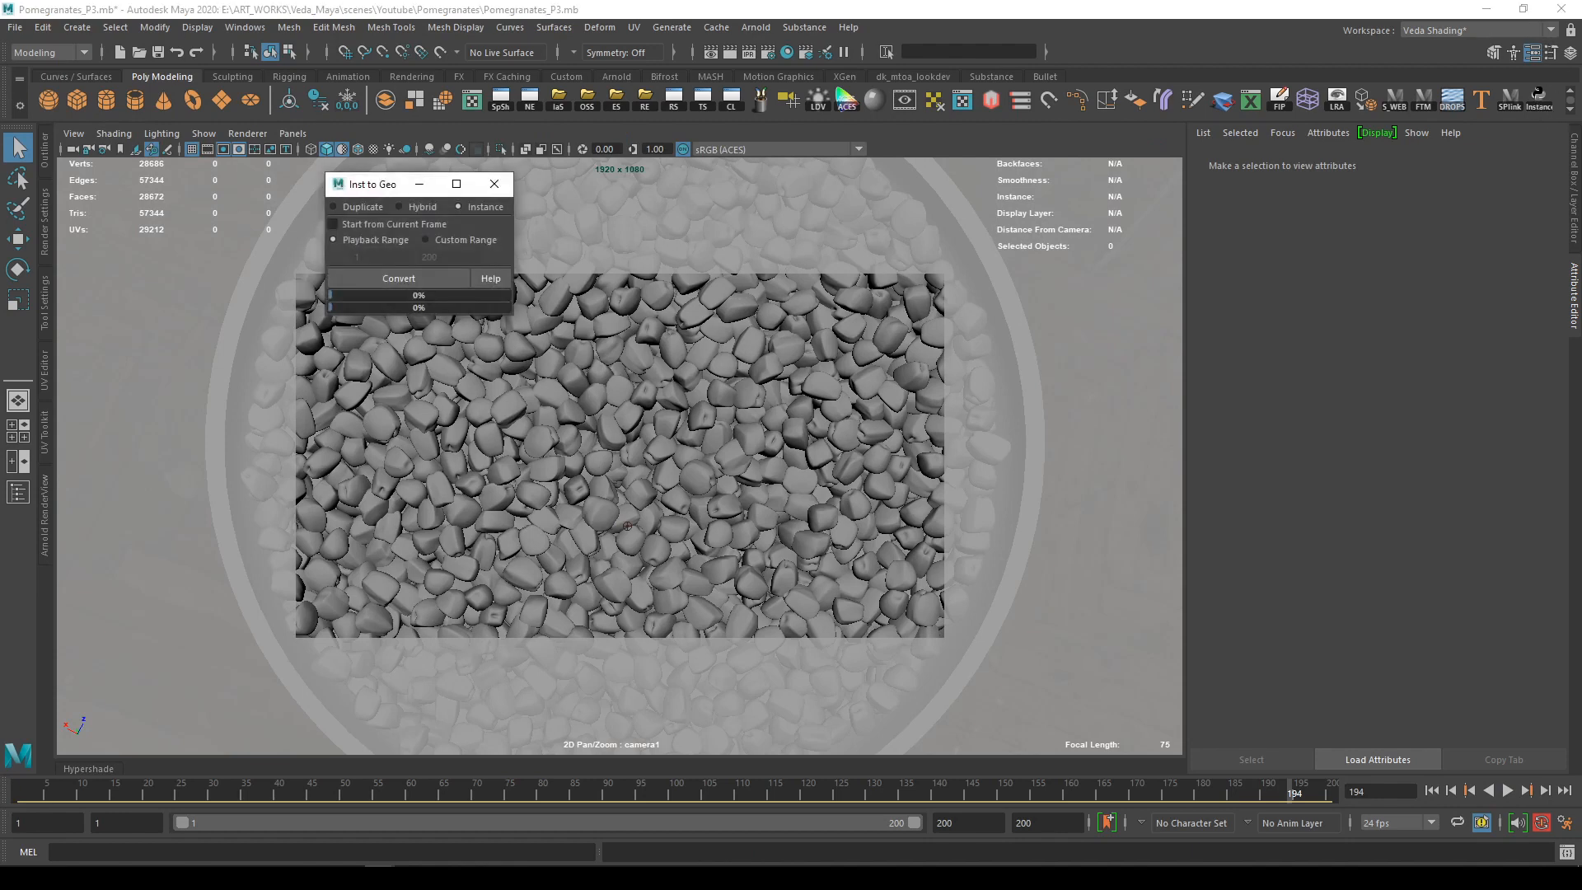
pyautogui.click(45, 152)
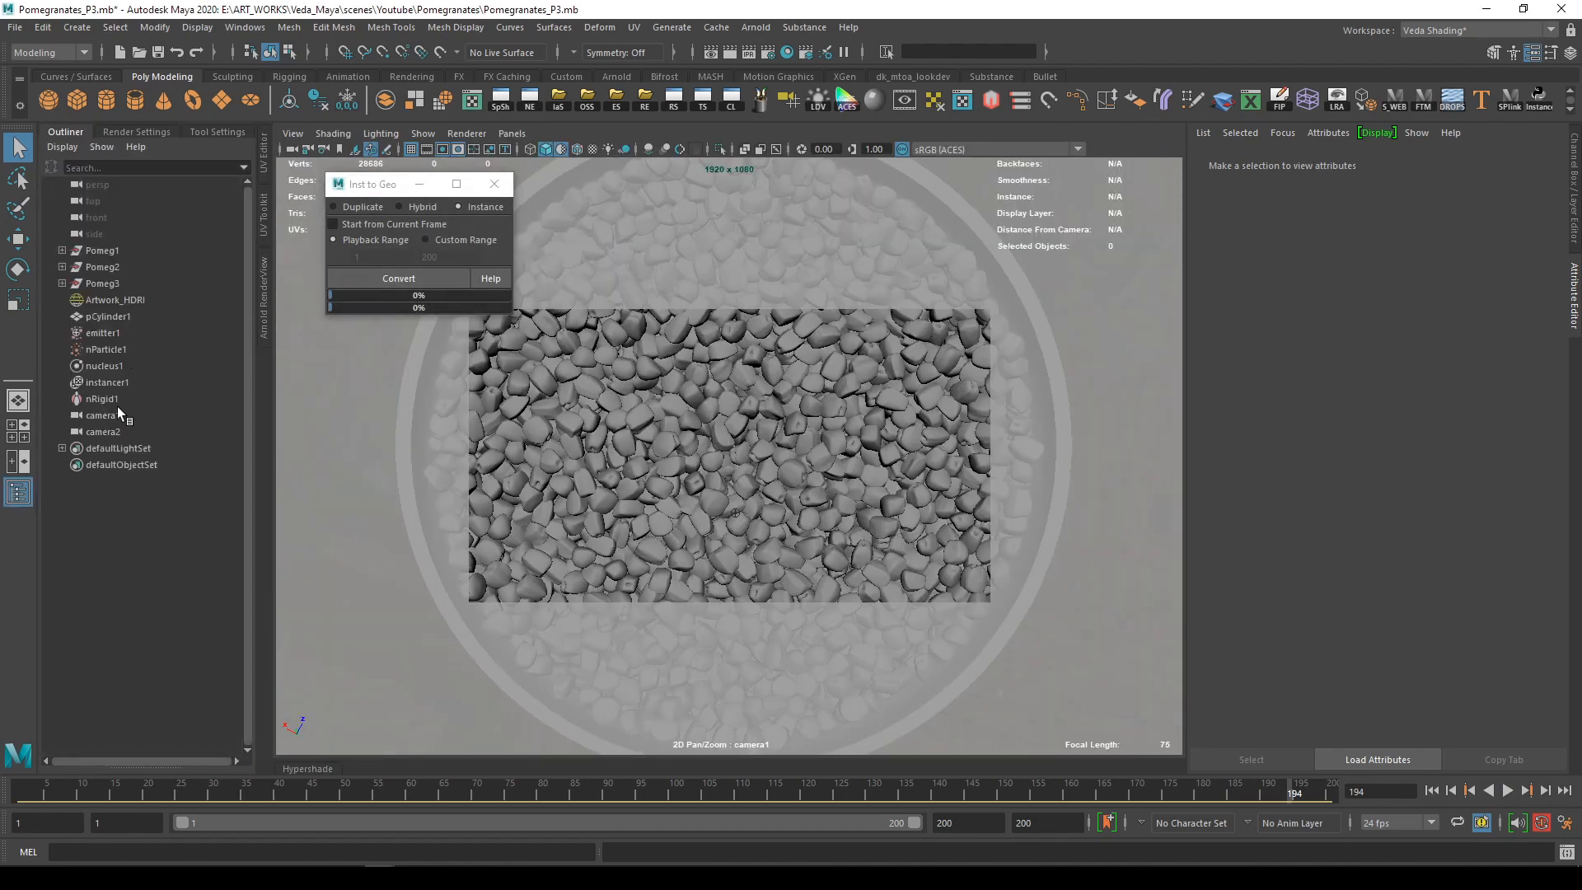
pyautogui.click(109, 383)
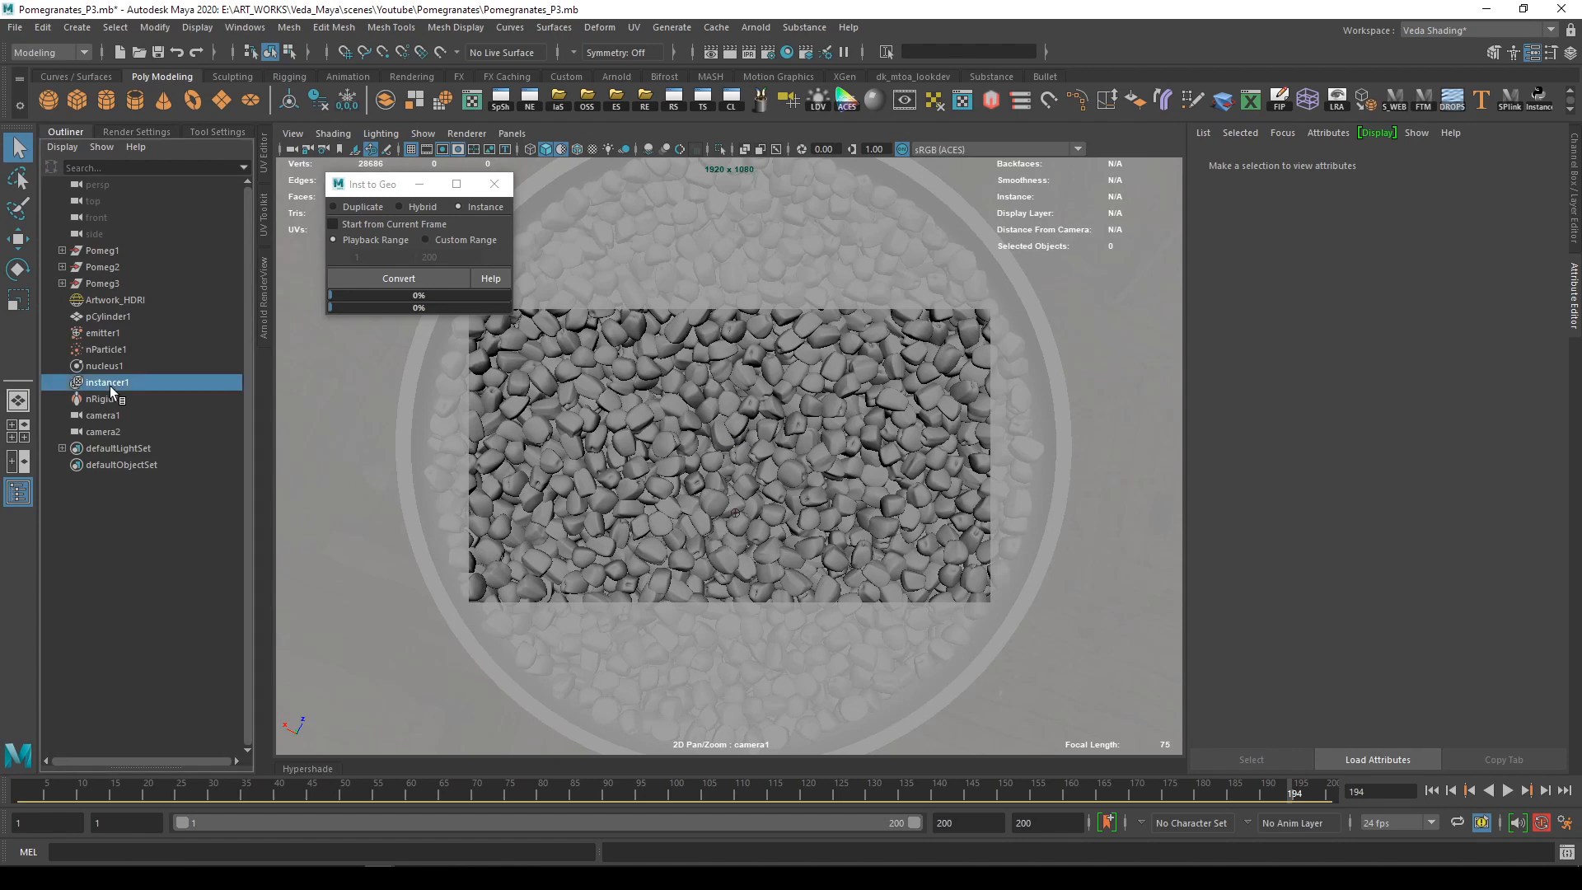
pyautogui.click(329, 206)
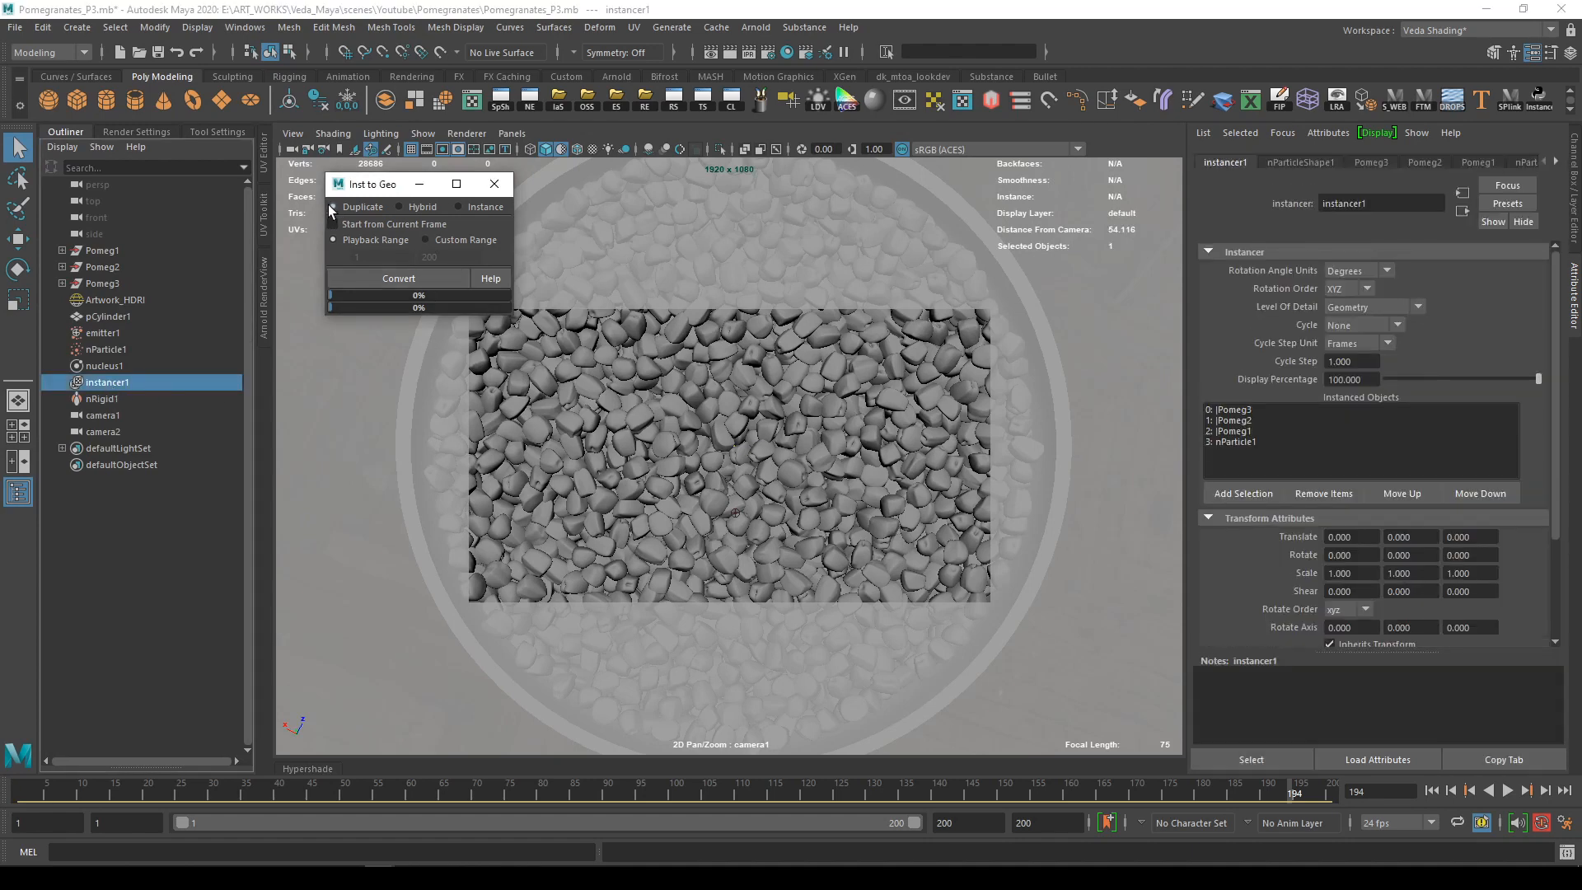
# Convert instancer1 to geometry using a custom frame range of 194 to 194, and close the converter
pyautogui.click(427, 240)
pyautogui.click(396, 258)
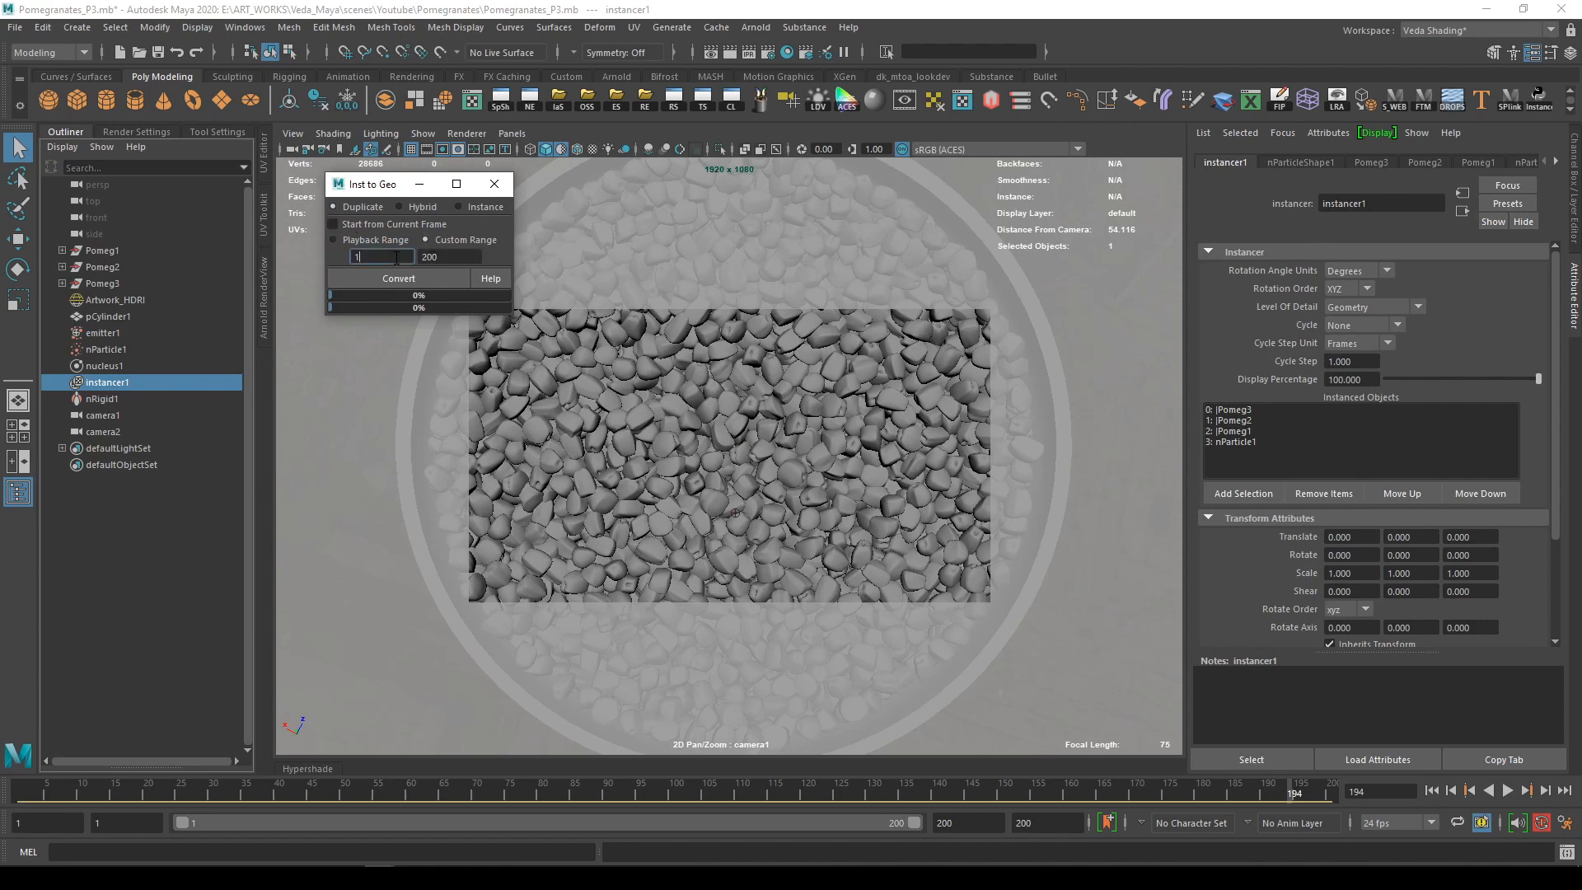
pyautogui.write('94')
pyautogui.press('Tab')
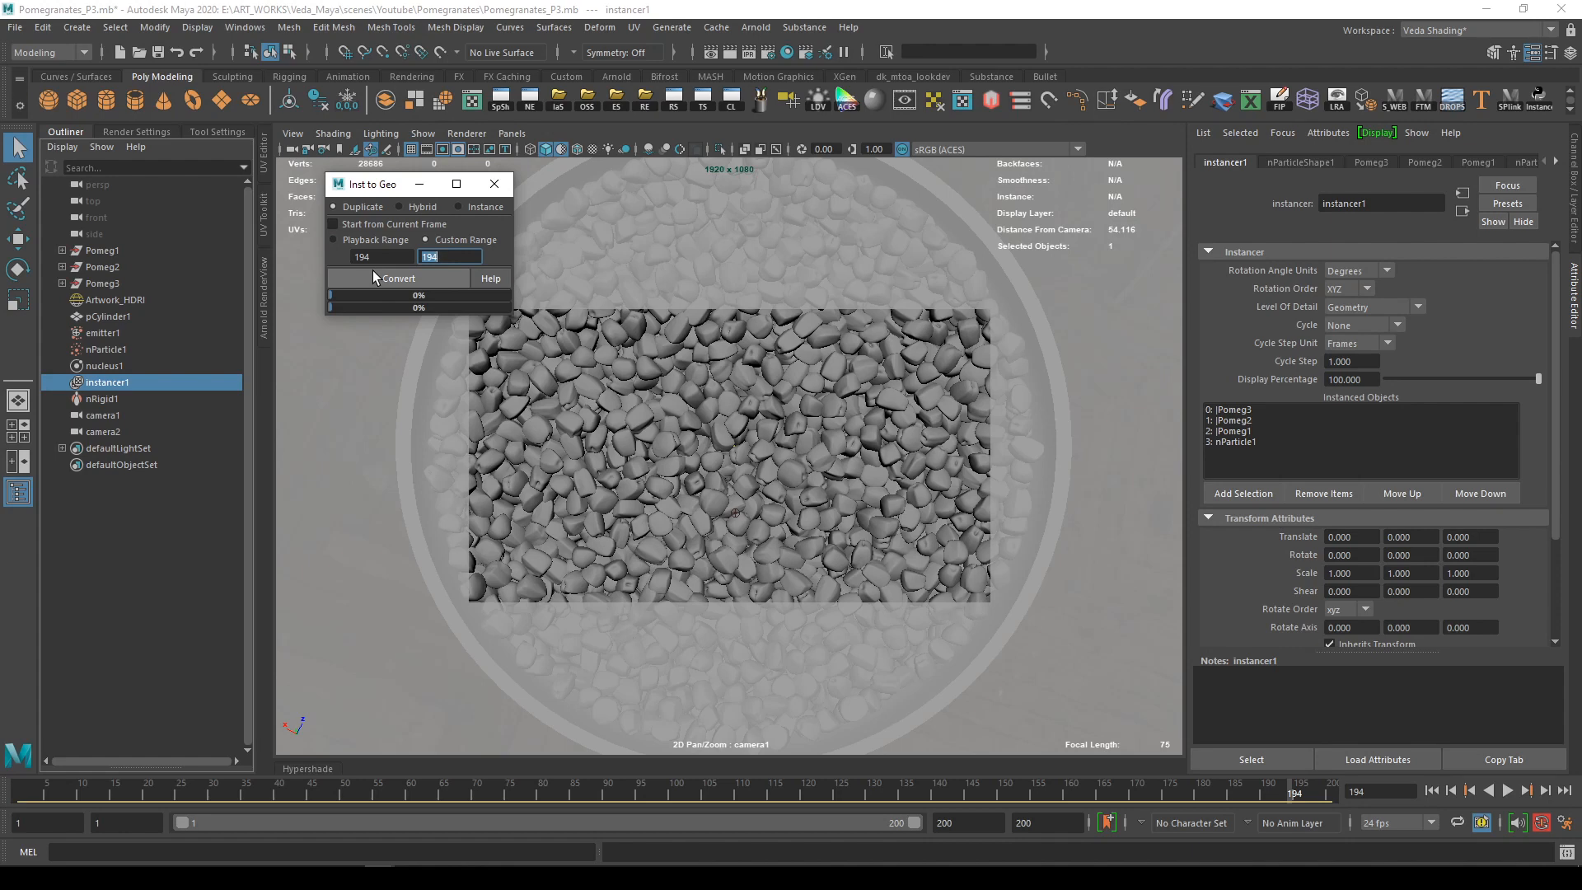
pyautogui.click(372, 274)
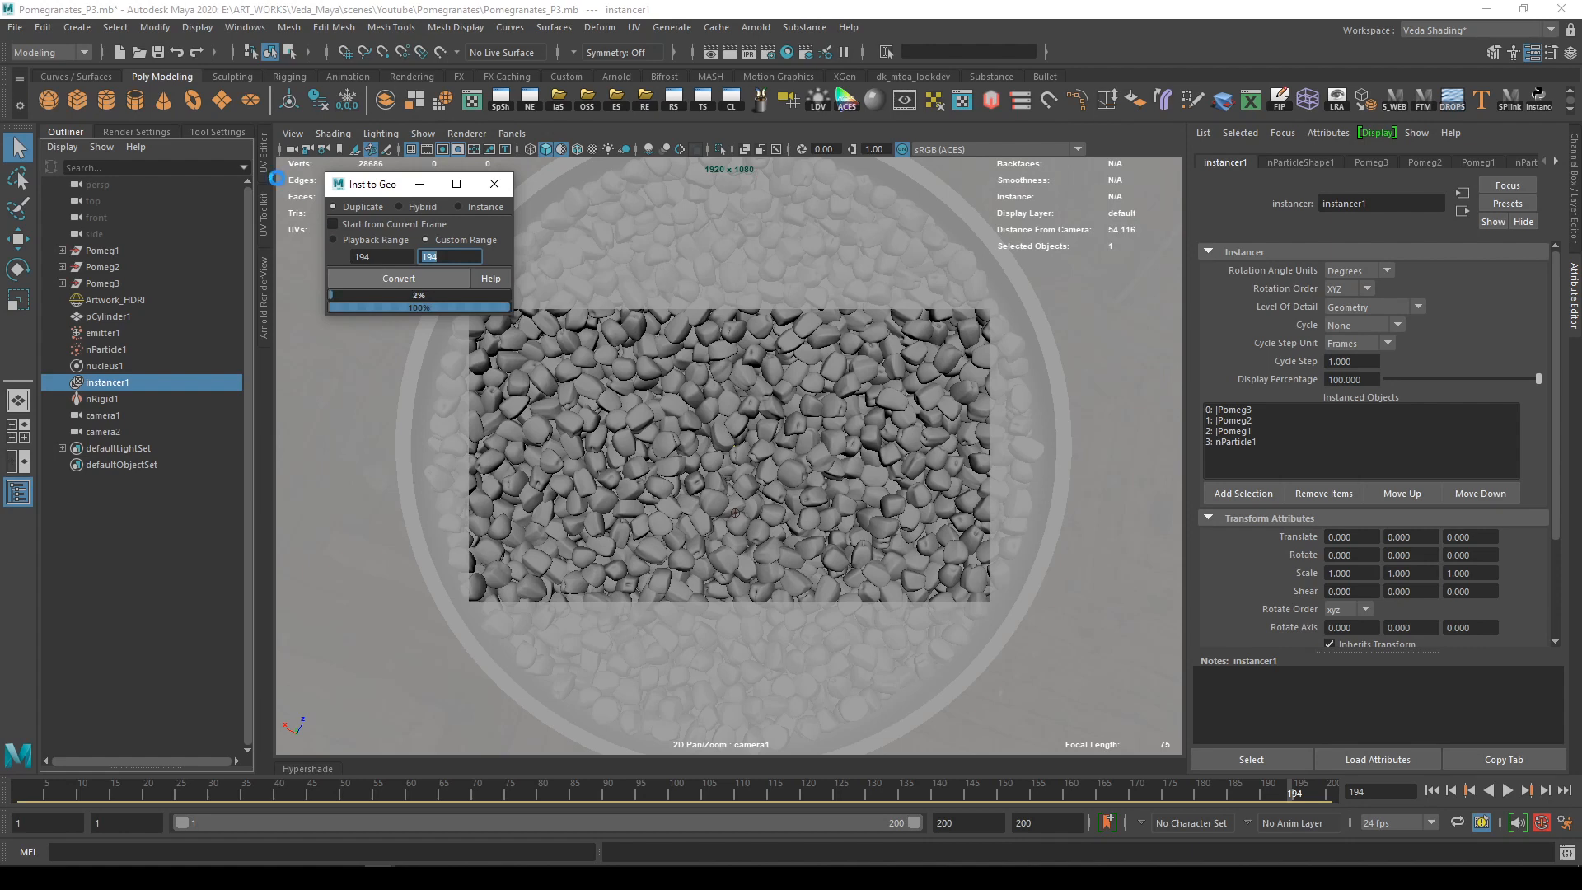
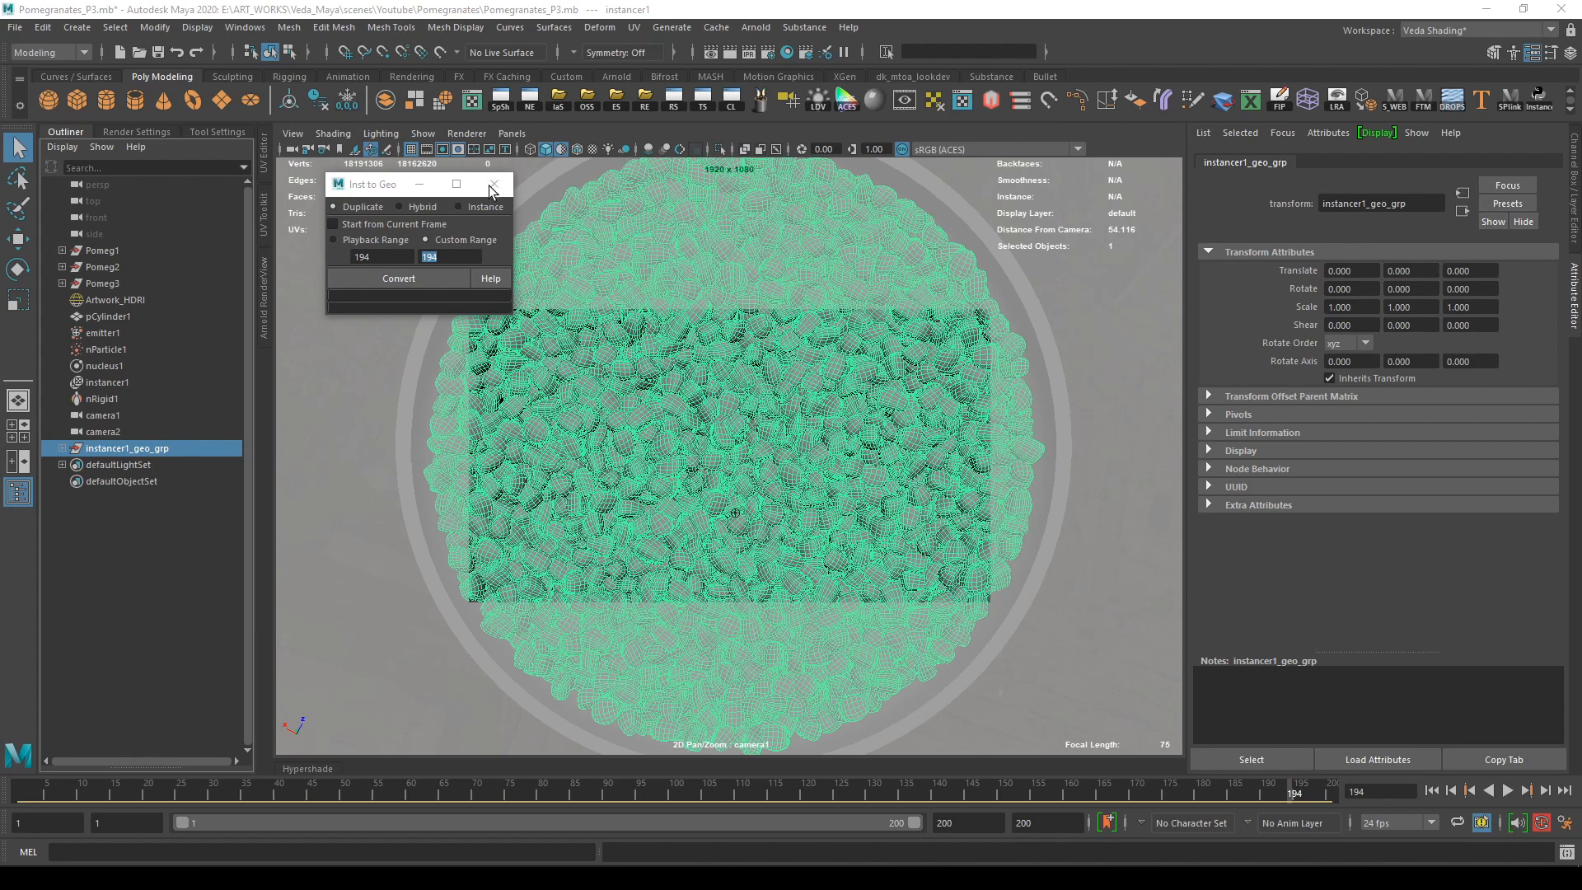
pyautogui.click(493, 186)
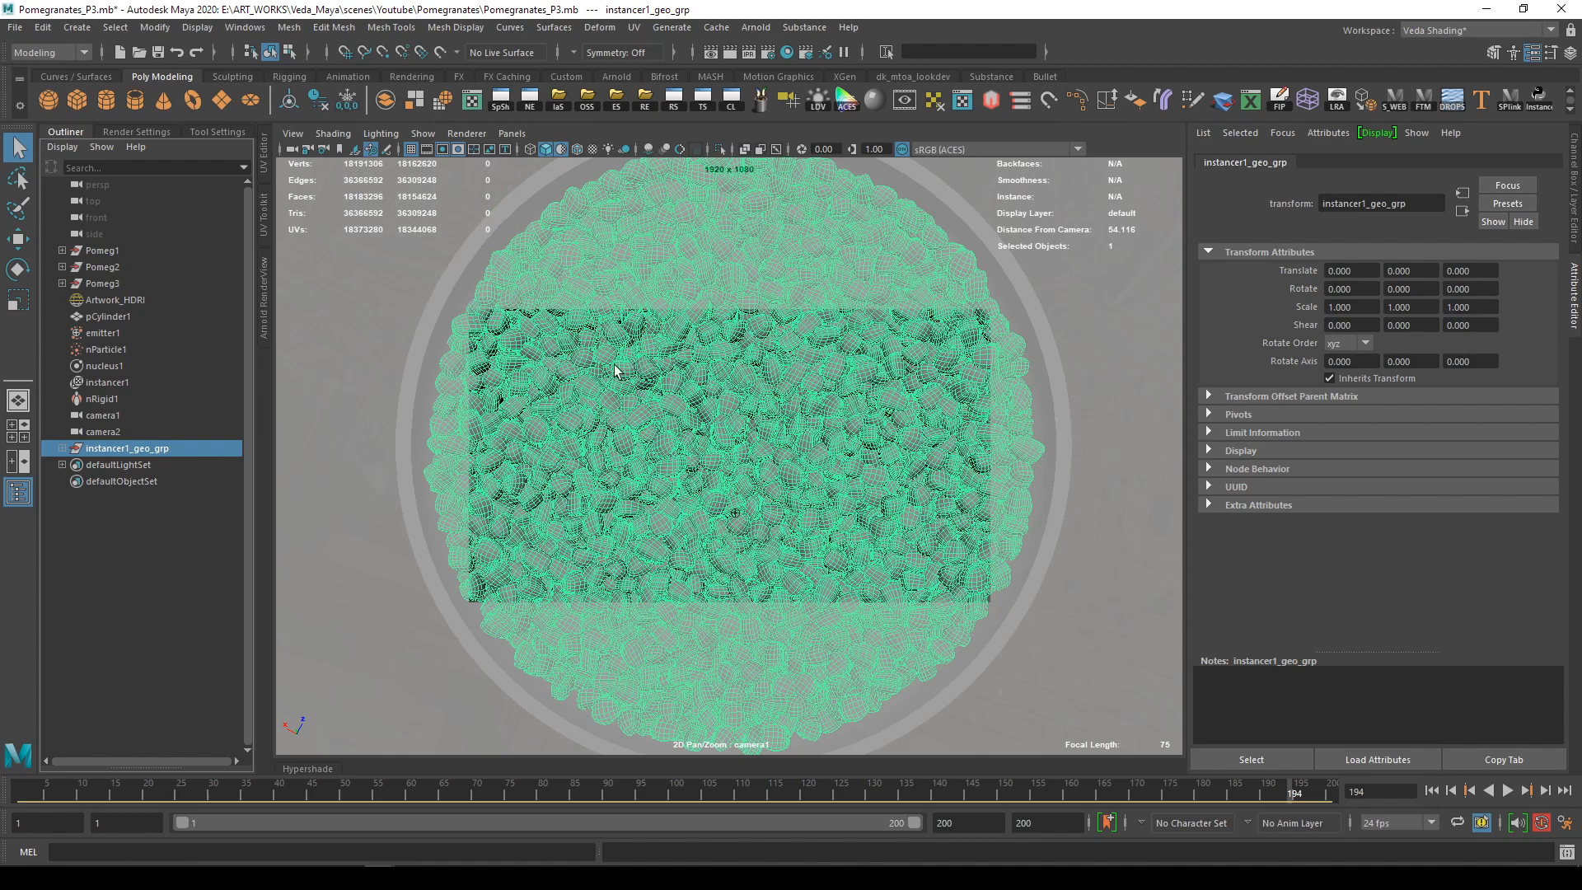
# Isolate instancer1_geo_grp in the perspective view and try selecting a rectangular block of seeds in its middle
pyautogui.press('space')
pyautogui.moveTo(568, 388); pyautogui.dragTo(571, 350)
pyautogui.keyDown('alt'); pyautogui.moveTo(681, 463); pyautogui.dragTo(685, 387); pyautogui.keyUp('alt')
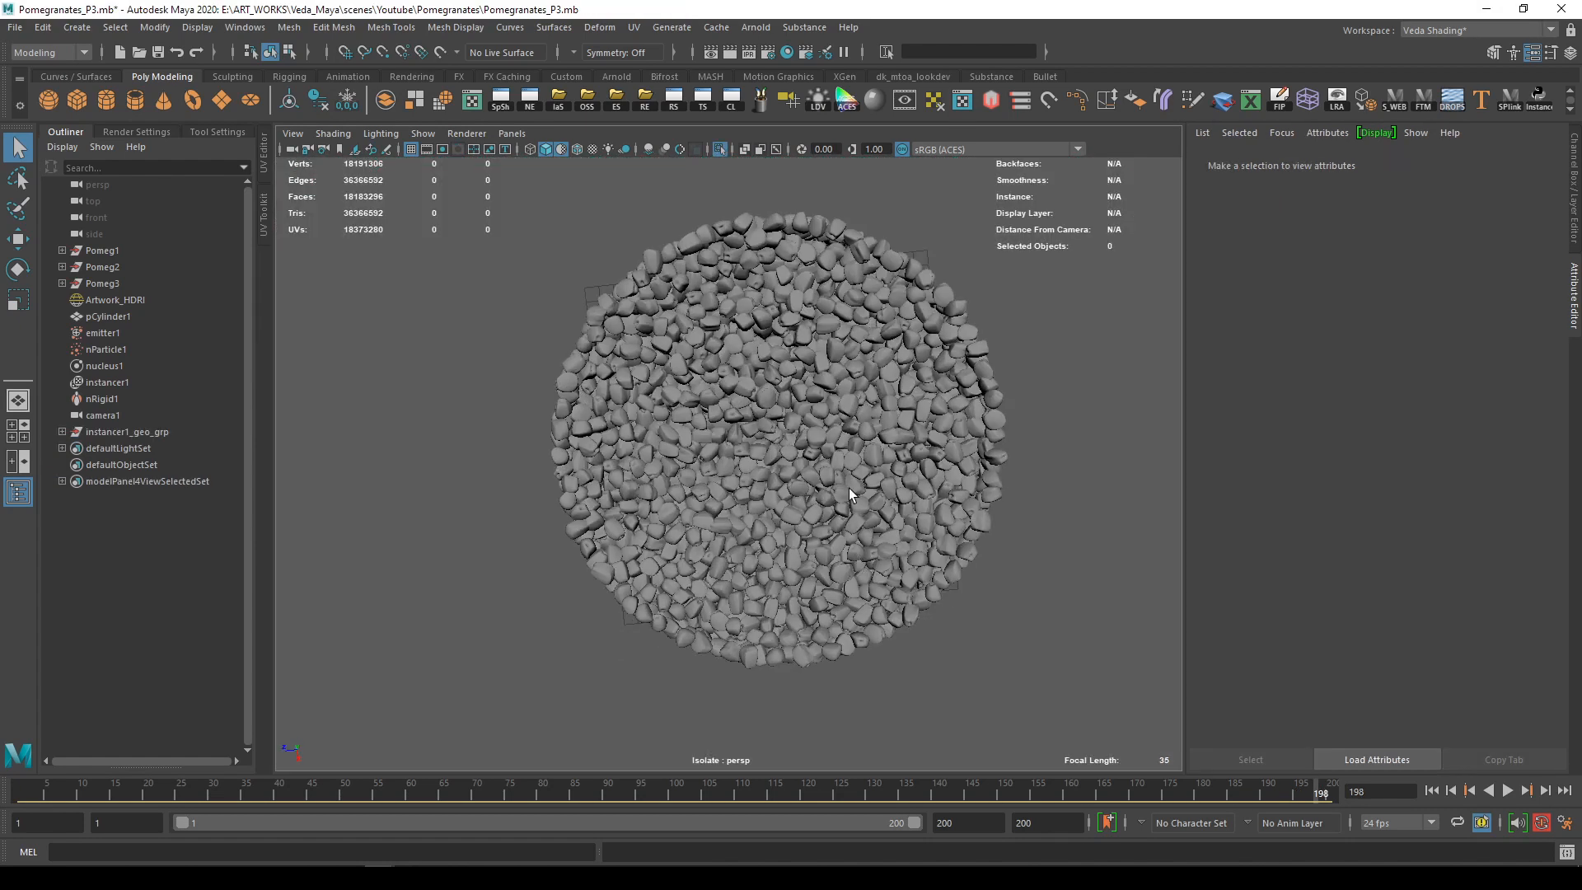
pyautogui.moveTo(902, 503); pyautogui.dragTo(646, 373)
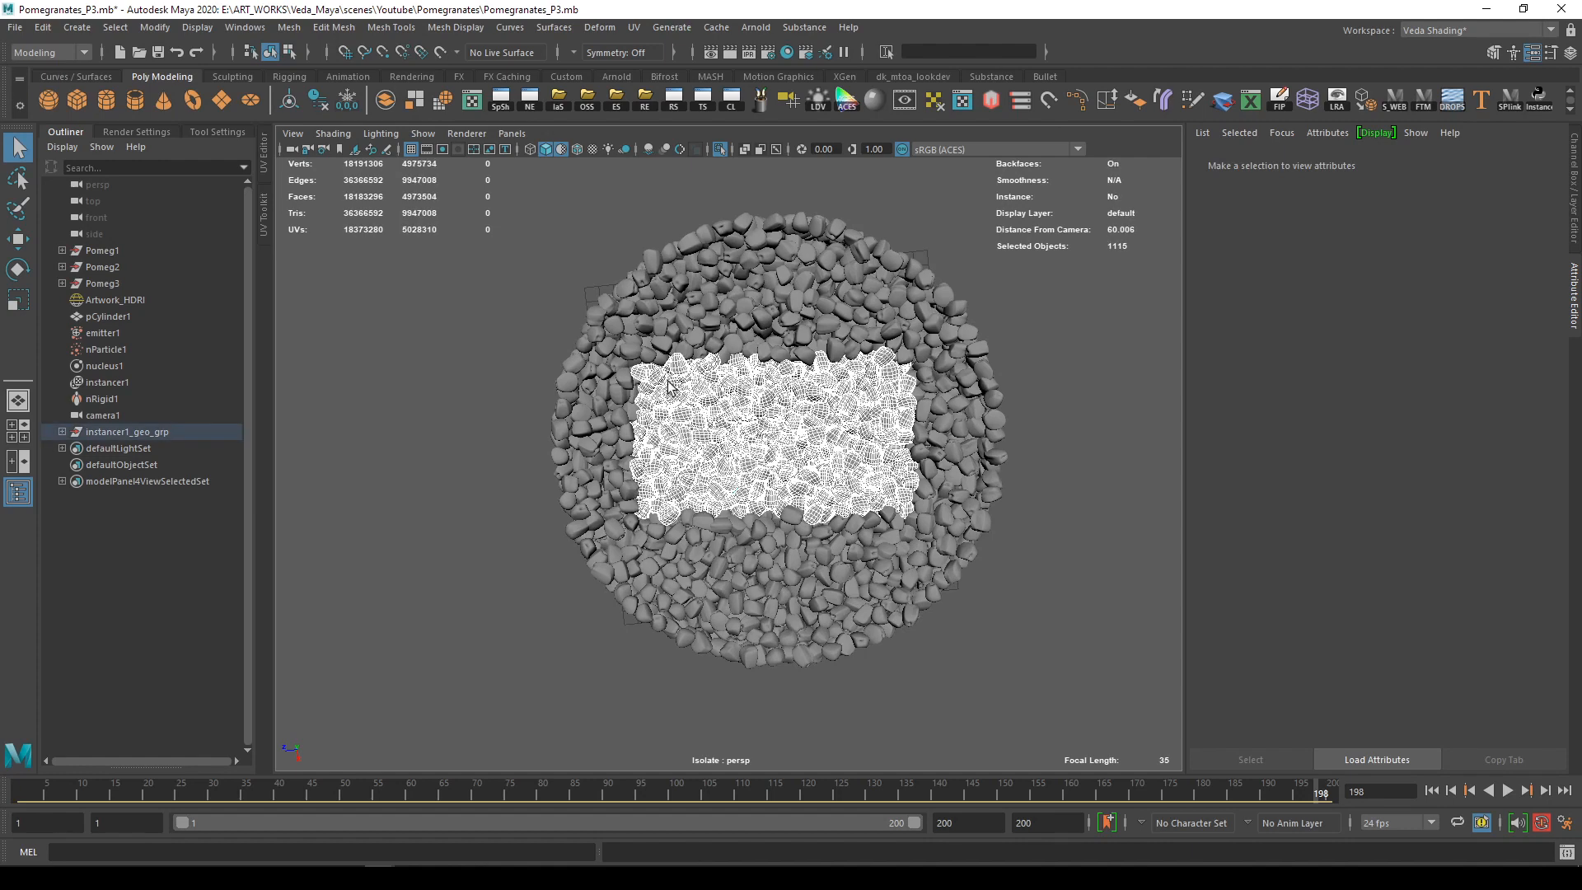
pyautogui.keyDown('alt'); pyautogui.moveTo(753, 430); pyautogui.dragTo(730, 412); pyautogui.keyUp('alt')
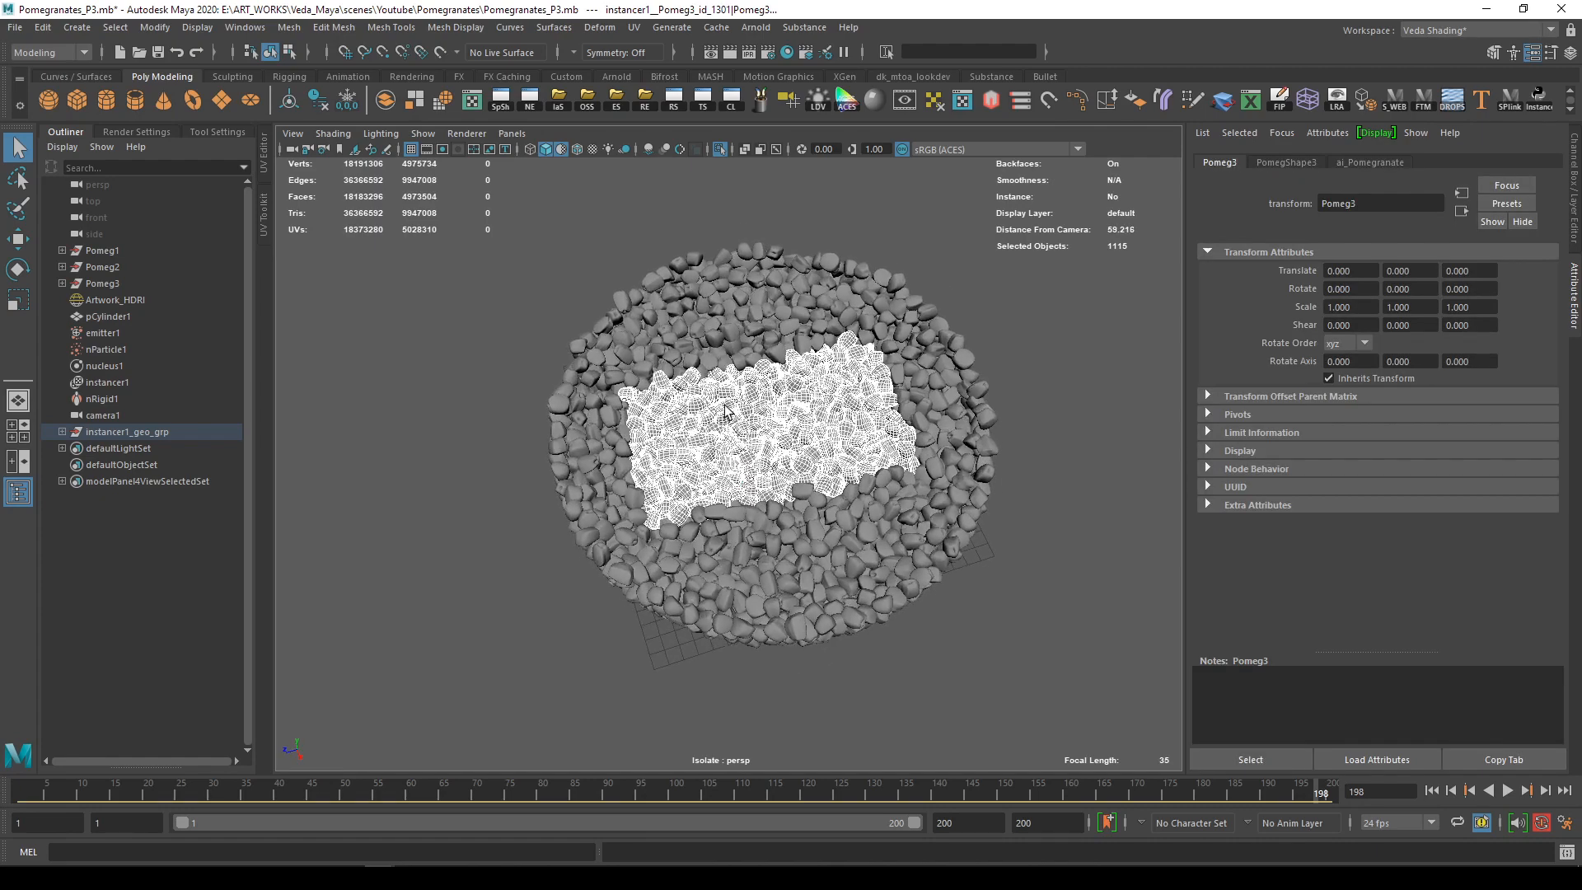
# Select the seeds inside the camera1 frame and examine the selection from the side in perspective
pyautogui.click(511, 131)
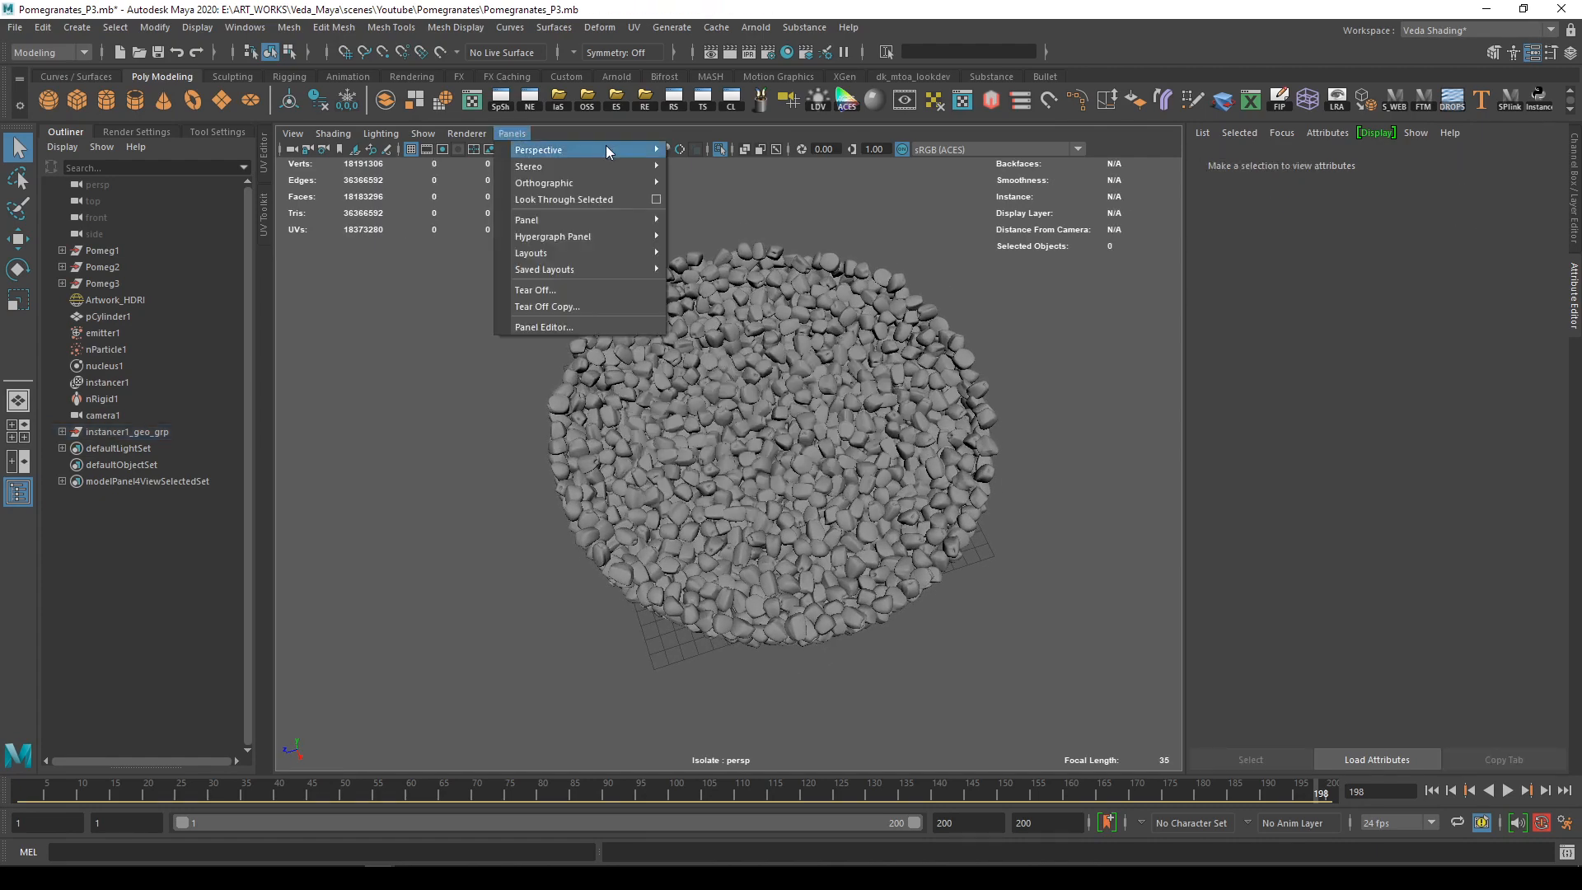
pyautogui.moveTo(606, 145)
pyautogui.click(713, 166)
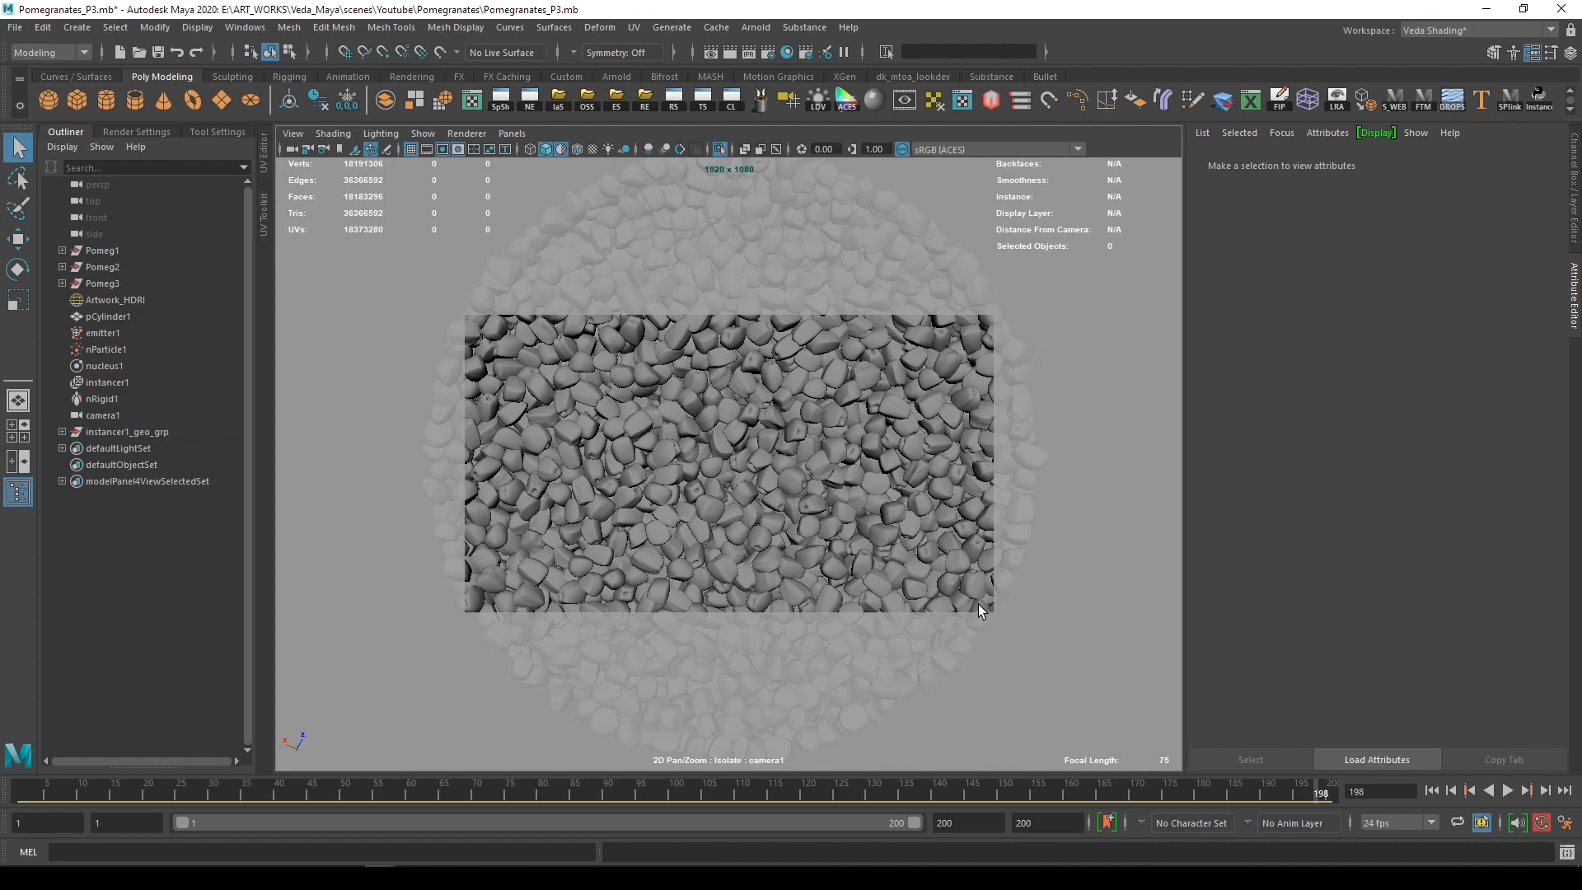
pyautogui.moveTo(976, 603); pyautogui.dragTo(497, 340)
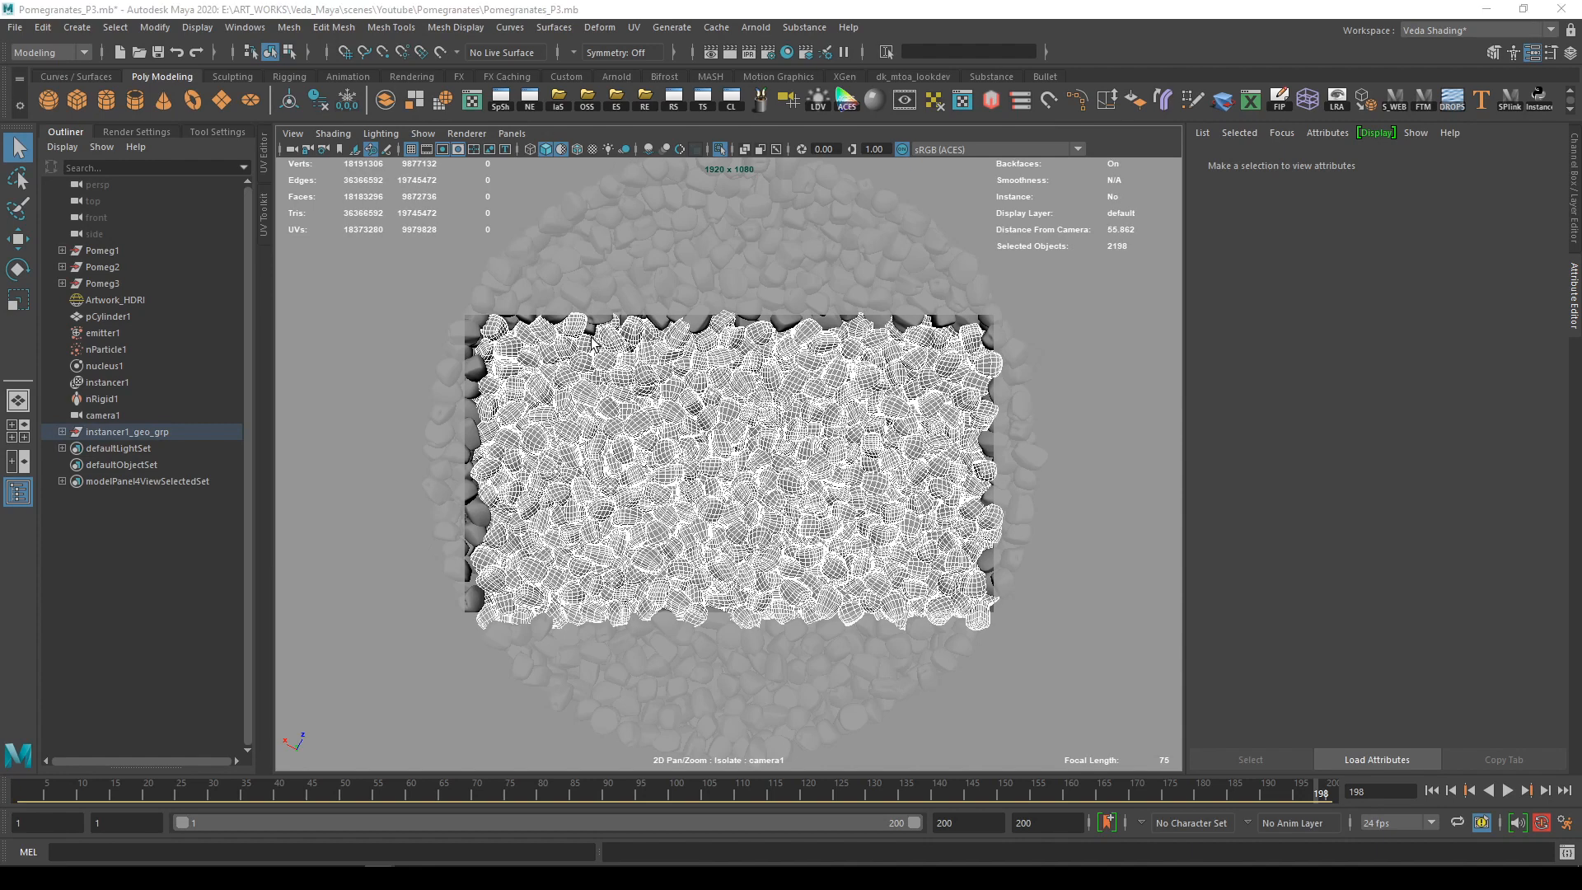
pyautogui.press('space')
pyautogui.moveTo(591, 338)
pyautogui.mouseDown(button='right')
pyautogui.moveTo(591, 322)
pyautogui.moveTo(591, 339)
pyautogui.mouseUp(button='right')
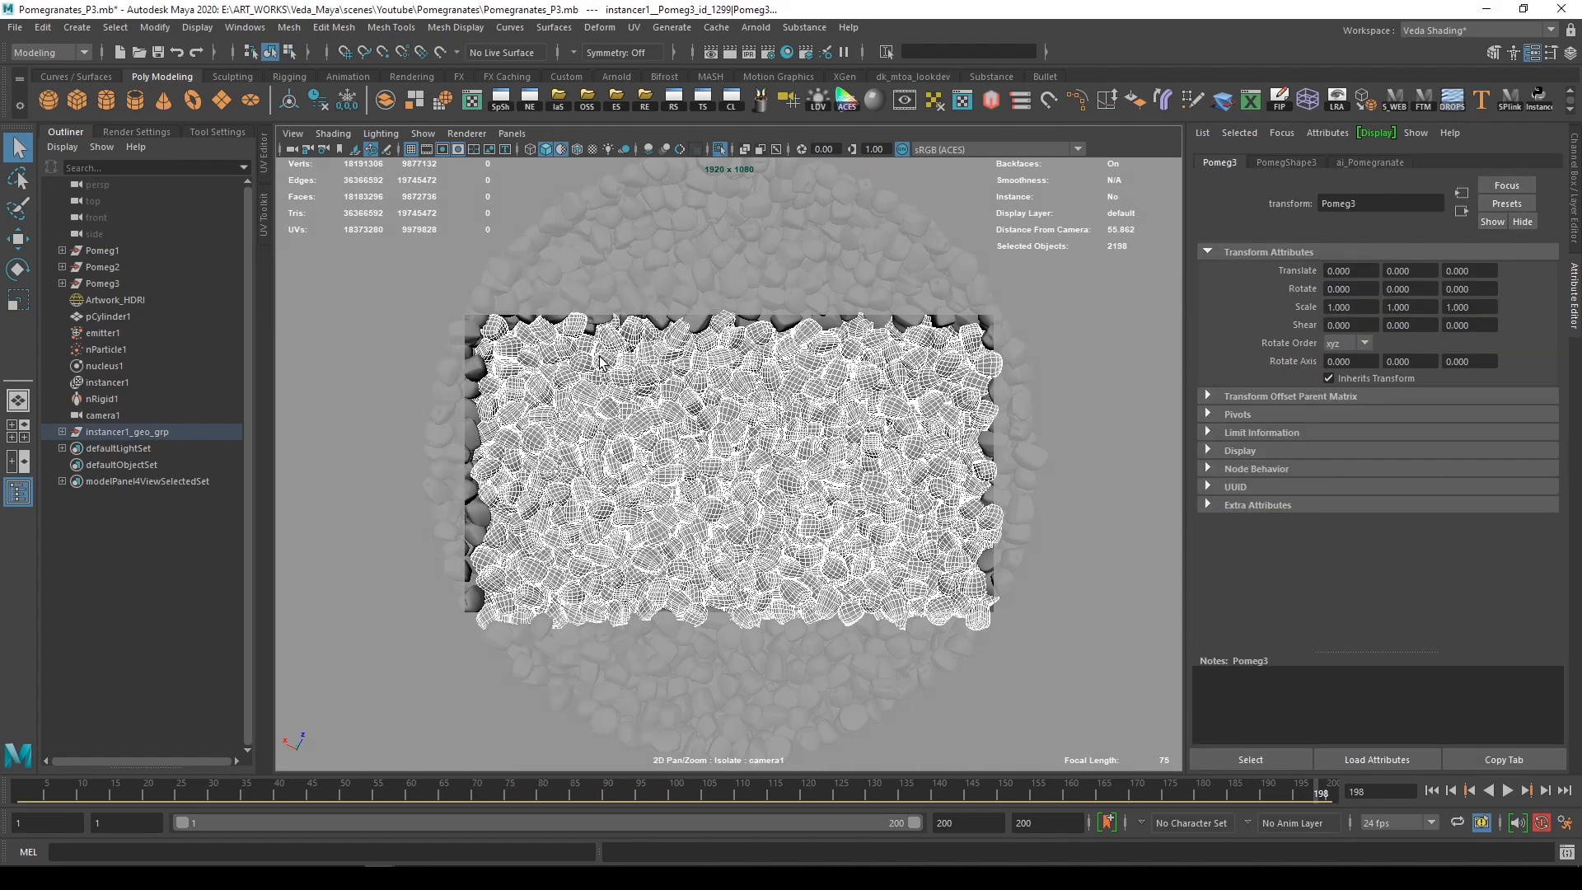
pyautogui.press('space')
pyautogui.moveTo(600, 358); pyautogui.dragTo(601, 322)
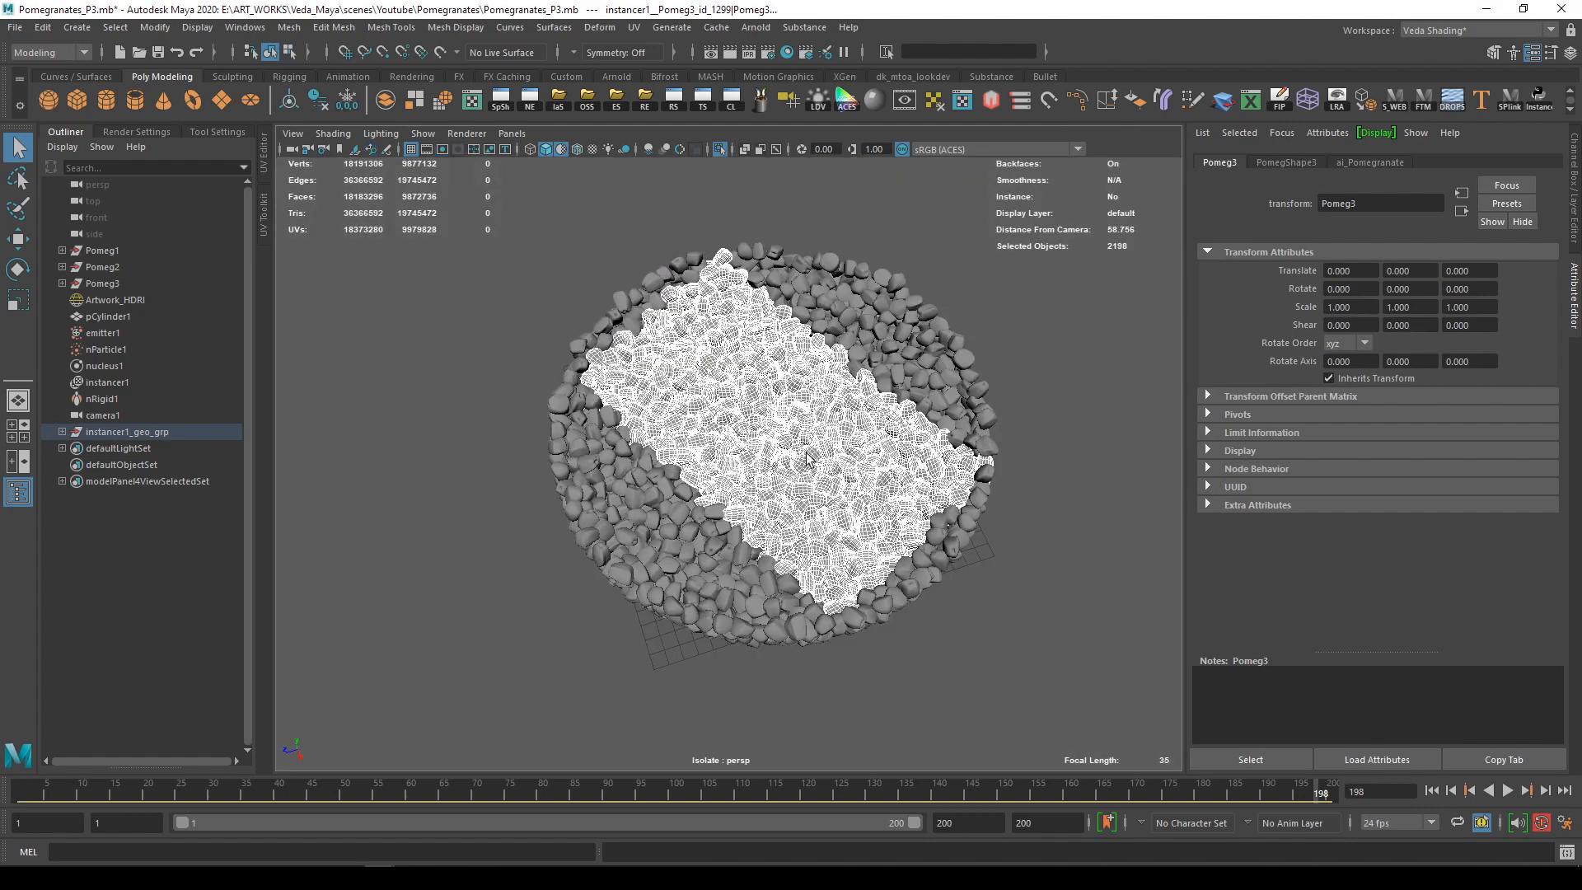
pyautogui.keyDown('alt'); pyautogui.moveTo(811, 458); pyautogui.dragTo(733, 385); pyautogui.keyUp('alt')
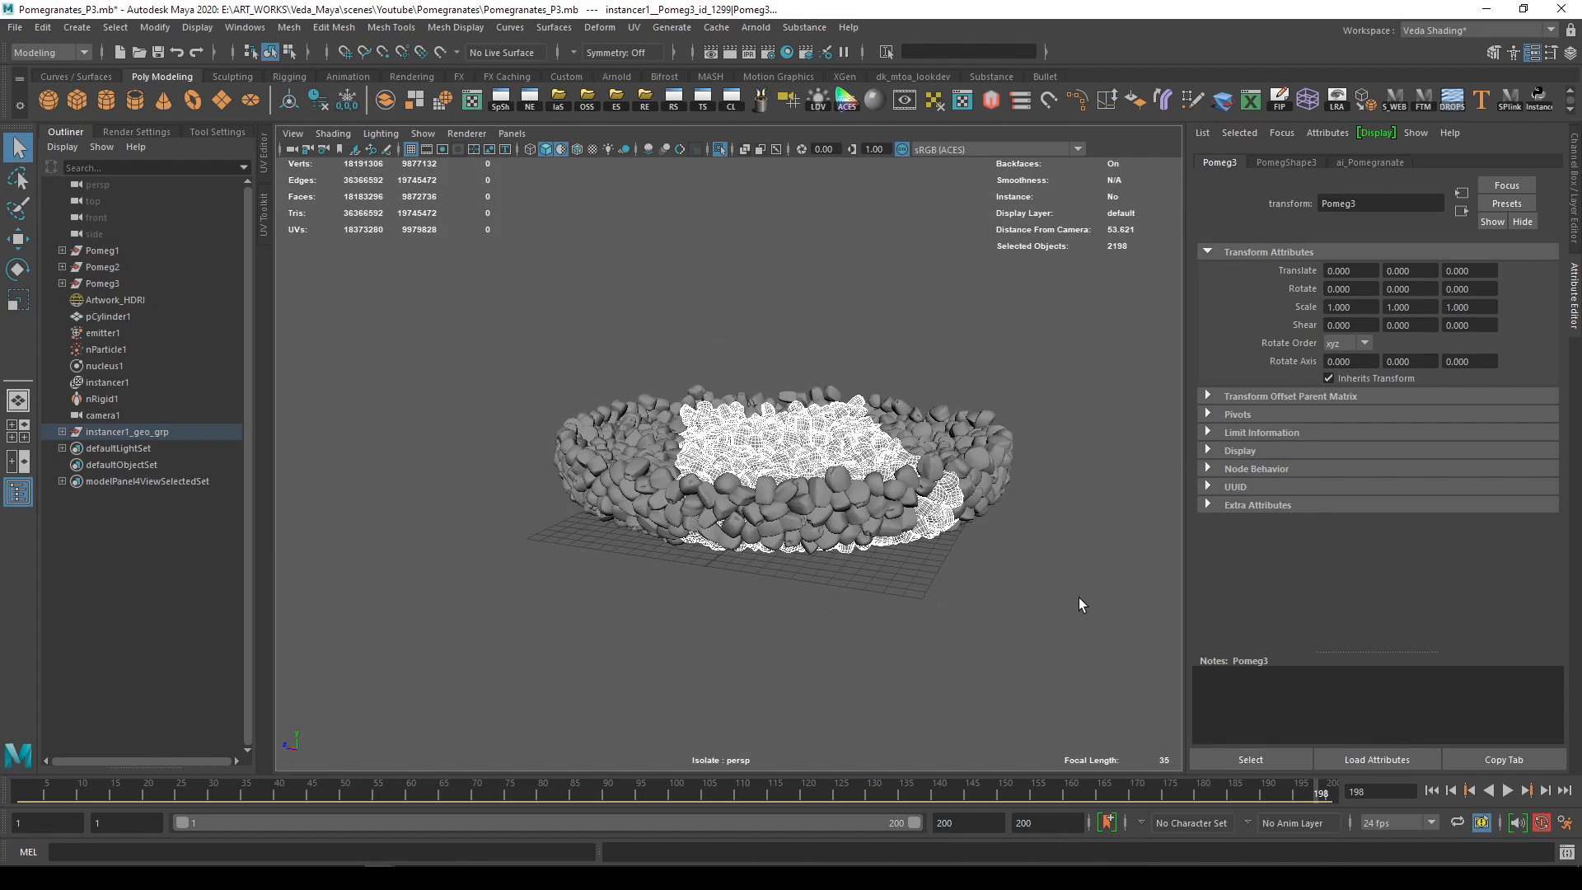
# Invert the seed selection and delete the seeds lying outside the camera1 frame
pyautogui.moveTo(1000, 565); pyautogui.dragTo(482, 323)
pyautogui.hotkey('ctrl', 'shift', 'i')
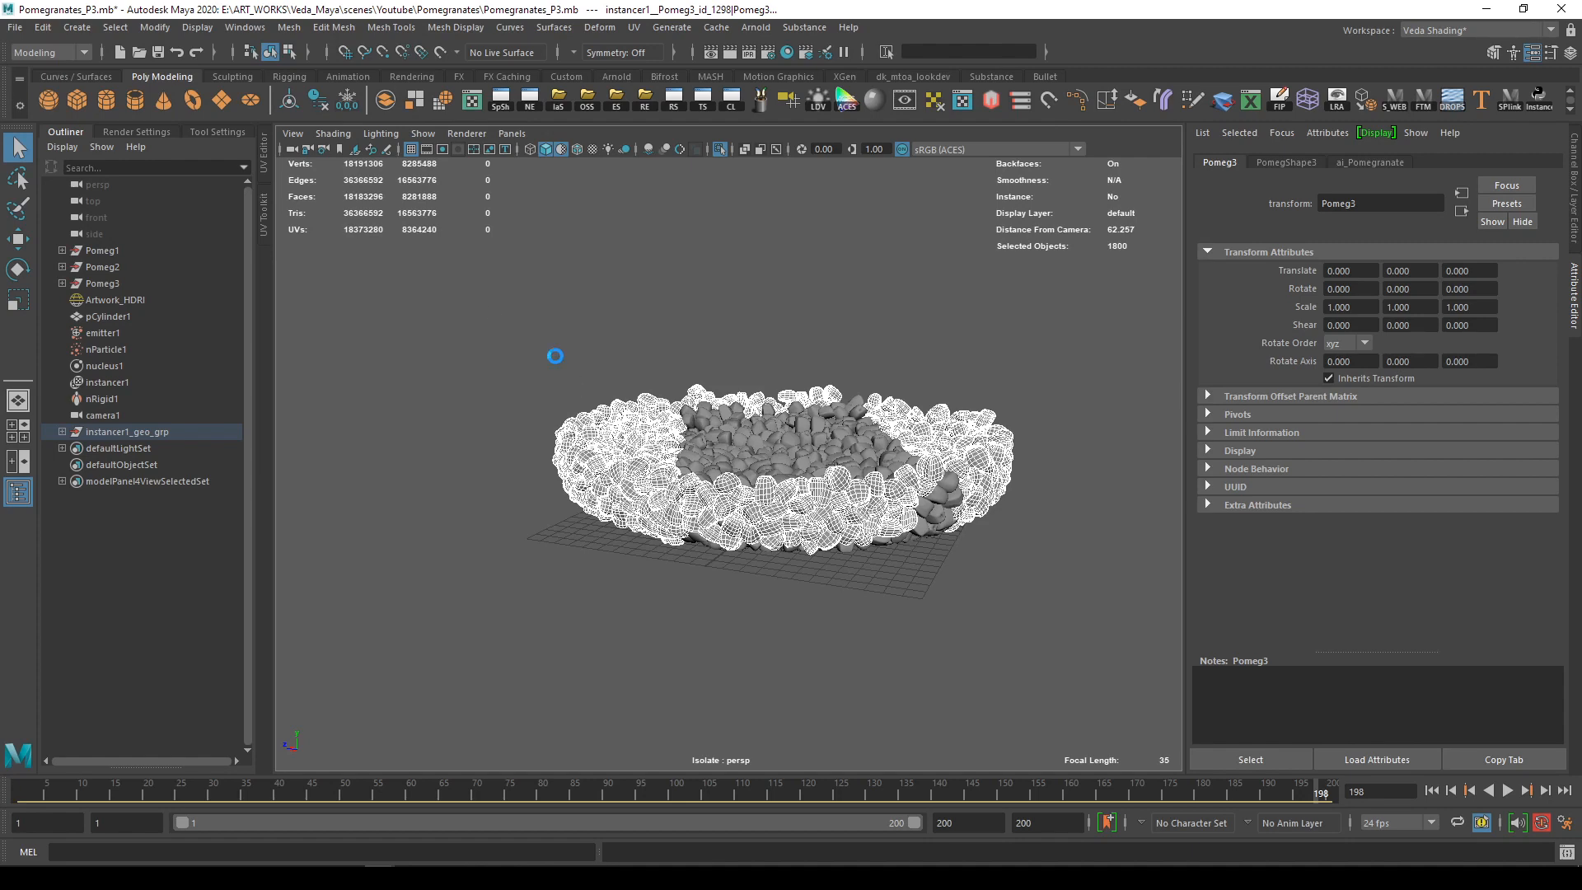
pyautogui.press('Delete')
# Select the lower layers of seeds, leave the visible upper ones out of the selection, and delete the hidden ones
pyautogui.keyDown('alt'); pyautogui.moveTo(688, 468); pyautogui.dragTo(556, 491); pyautogui.keyUp('alt')
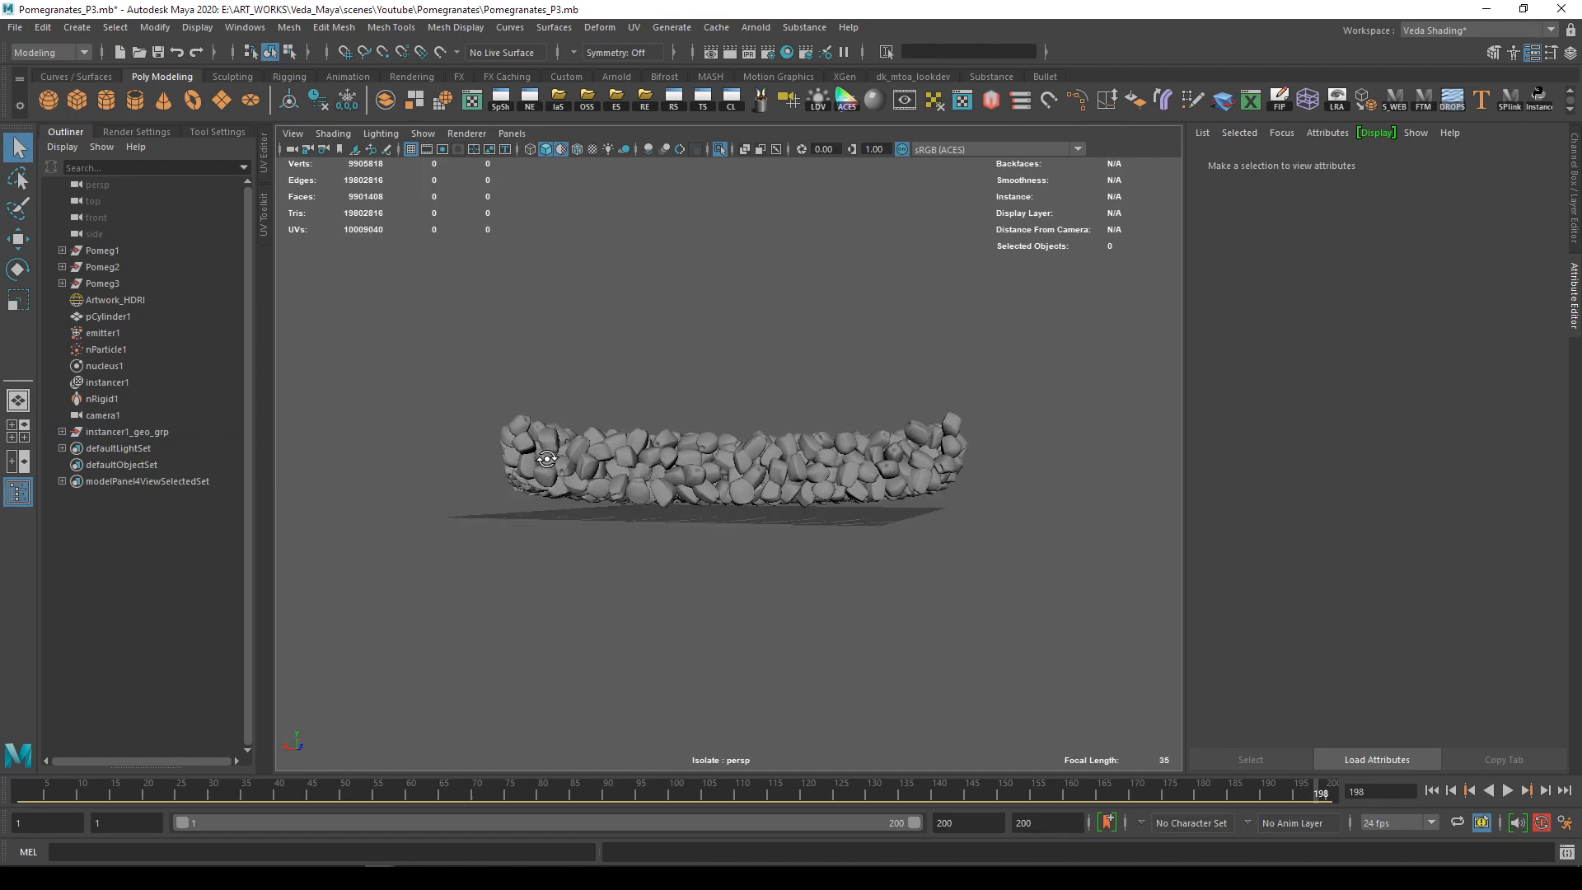
pyautogui.moveTo(1051, 549); pyautogui.dragTo(487, 471)
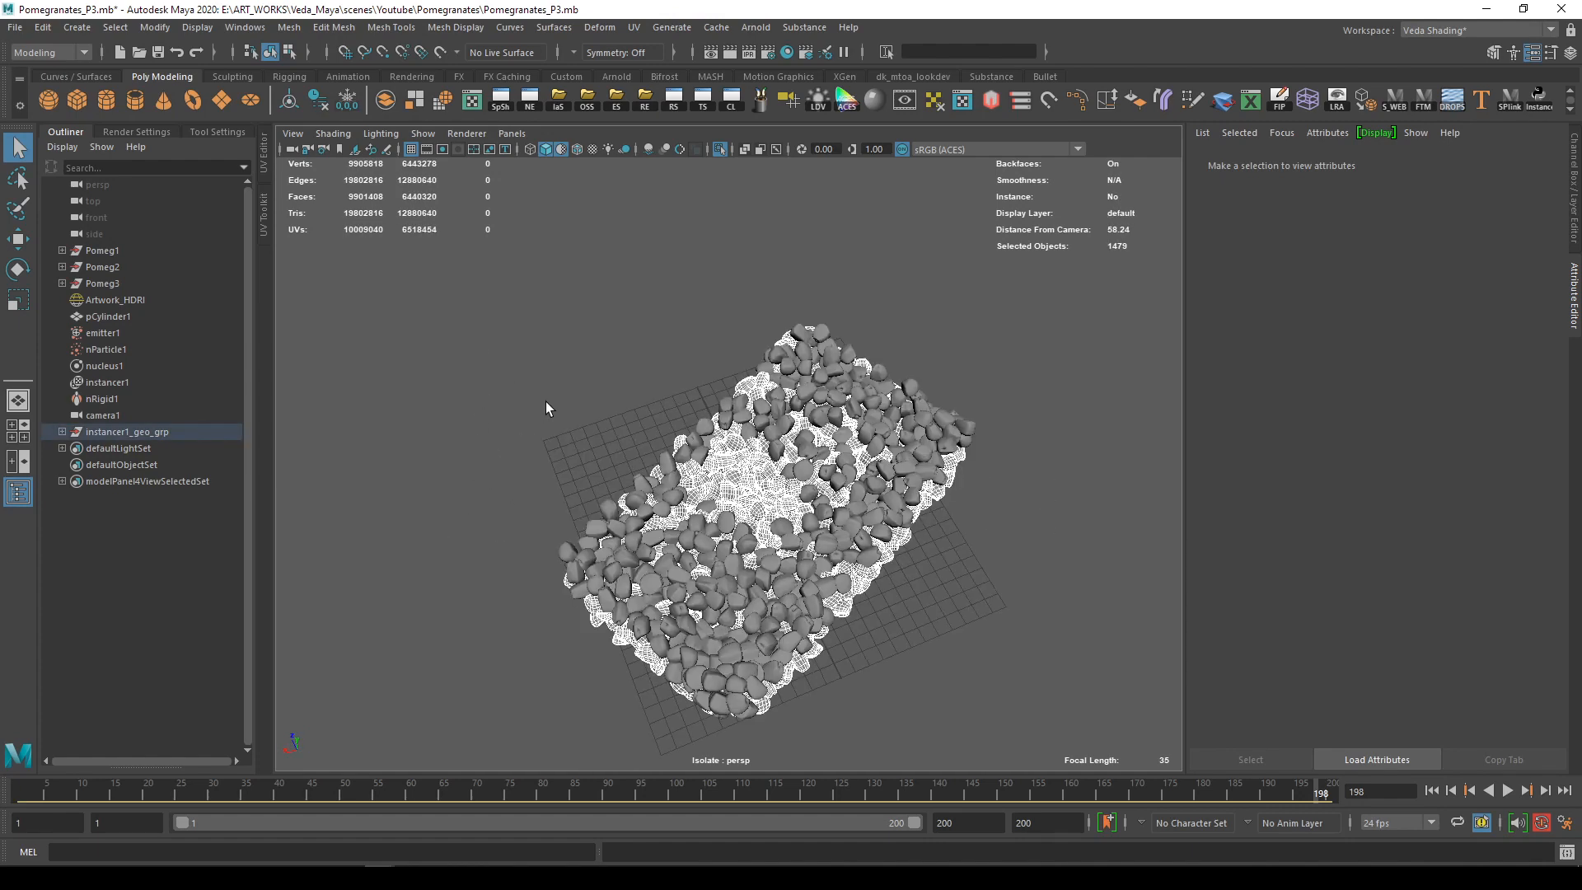
pyautogui.keyDown('alt'); pyautogui.moveTo(717, 466); pyautogui.dragTo(620, 400); pyautogui.keyUp('alt')
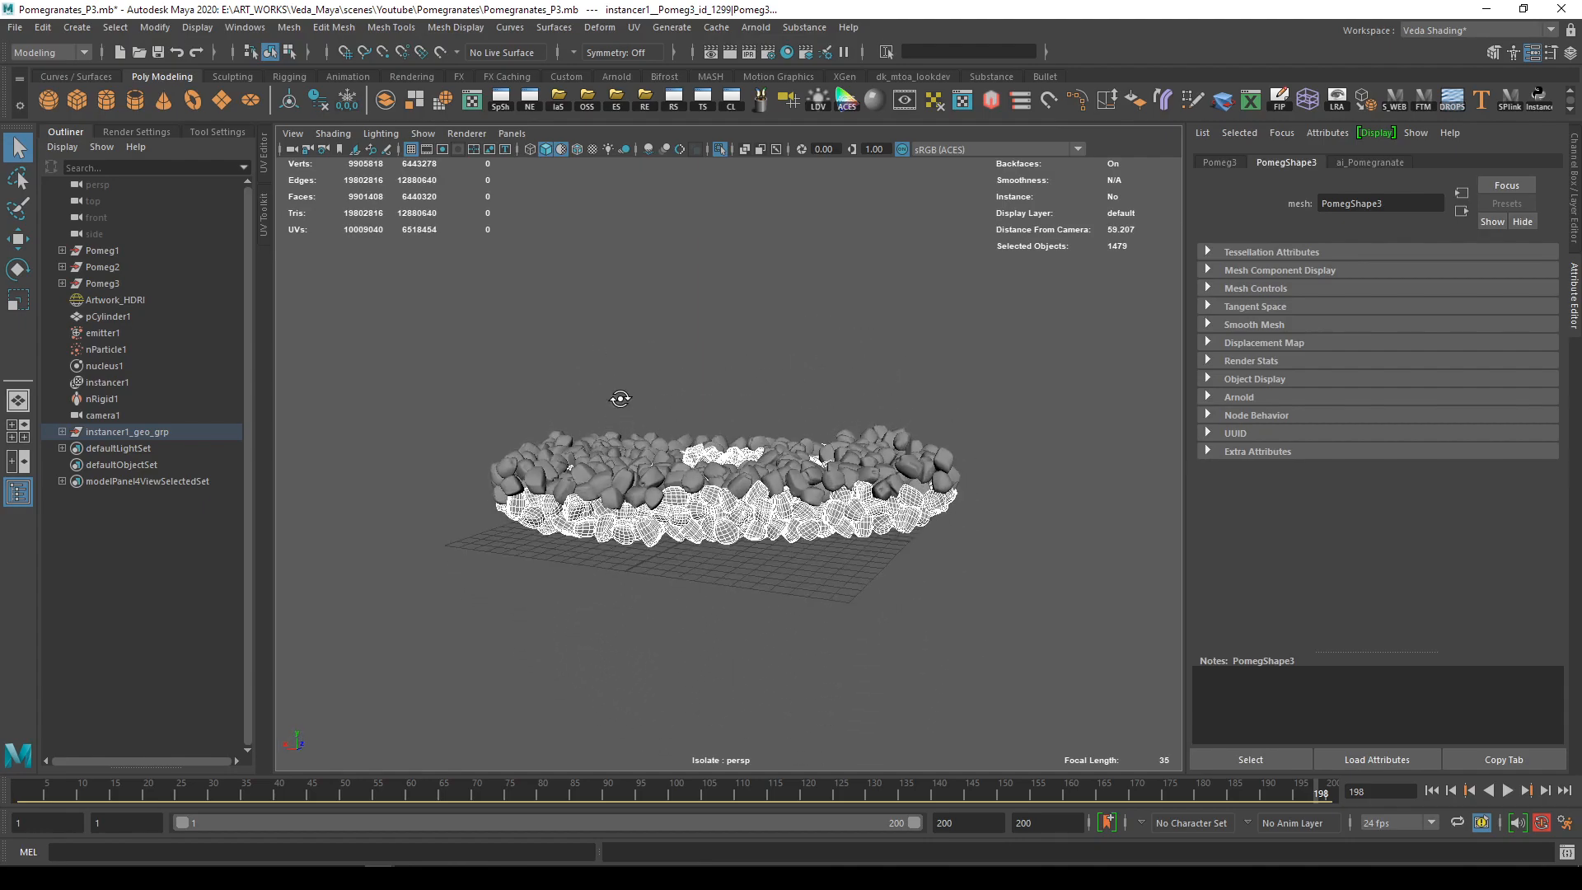
pyautogui.keyDown('alt'); pyautogui.moveTo(620, 400); pyautogui.dragTo(869, 519, button='right'); pyautogui.keyUp('alt')
pyautogui.keyDown('alt'); pyautogui.moveTo(868, 519); pyautogui.dragTo(882, 329); pyautogui.keyUp('alt')
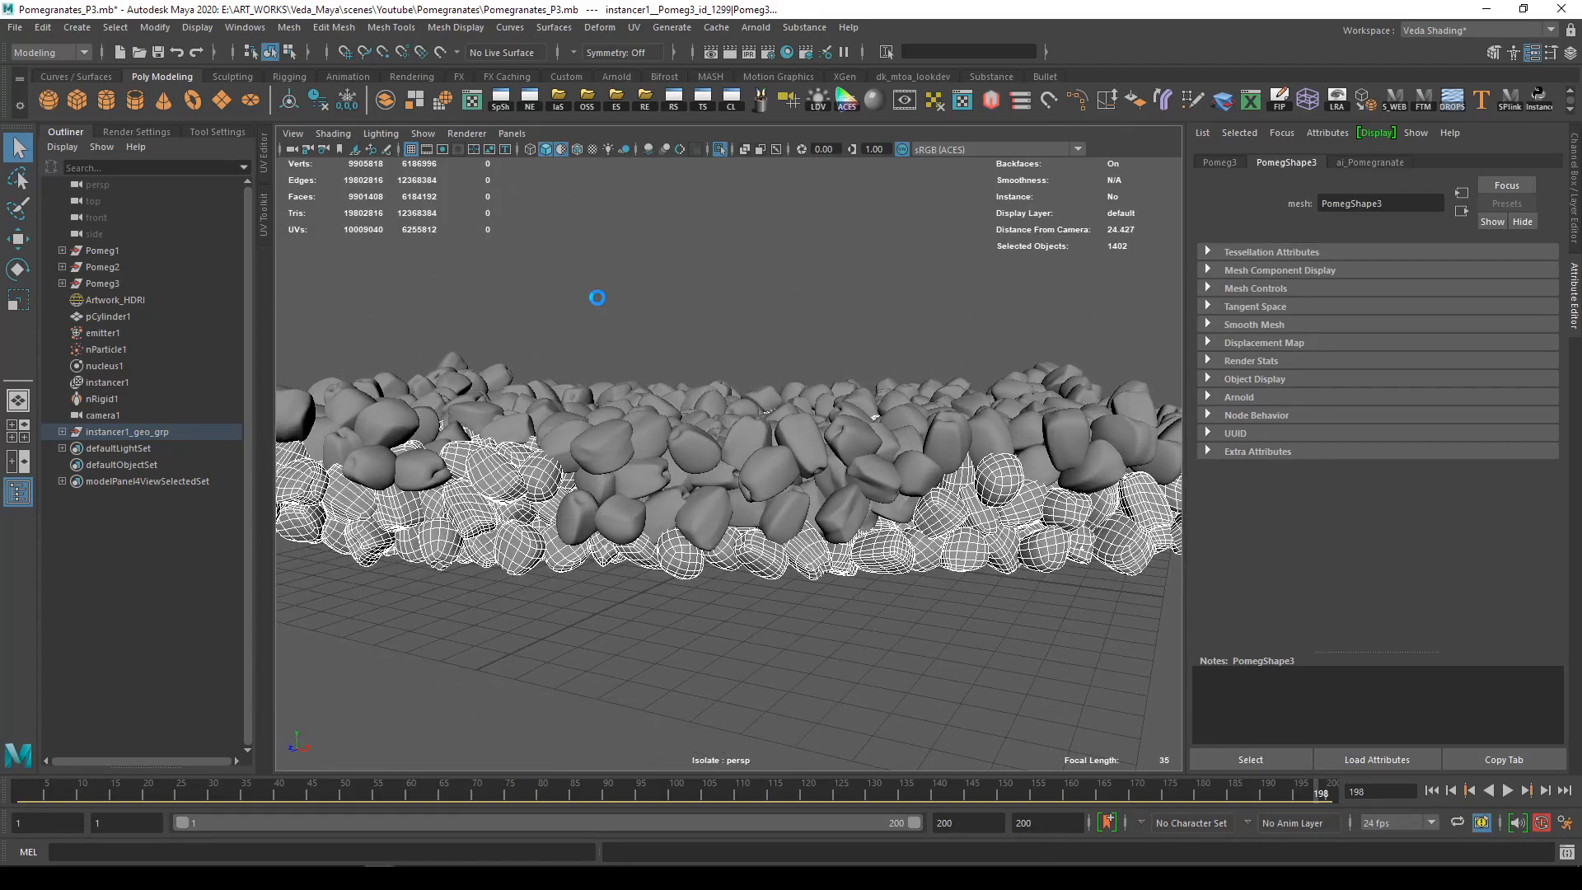
pyautogui.click(530, 282)
pyautogui.keyDown('alt'); pyautogui.moveTo(537, 219); pyautogui.dragTo(502, 296, button='right'); pyautogui.keyUp('alt')
pyautogui.keyDown('alt'); pyautogui.moveTo(502, 297); pyautogui.dragTo(672, 418); pyautogui.keyUp('alt')
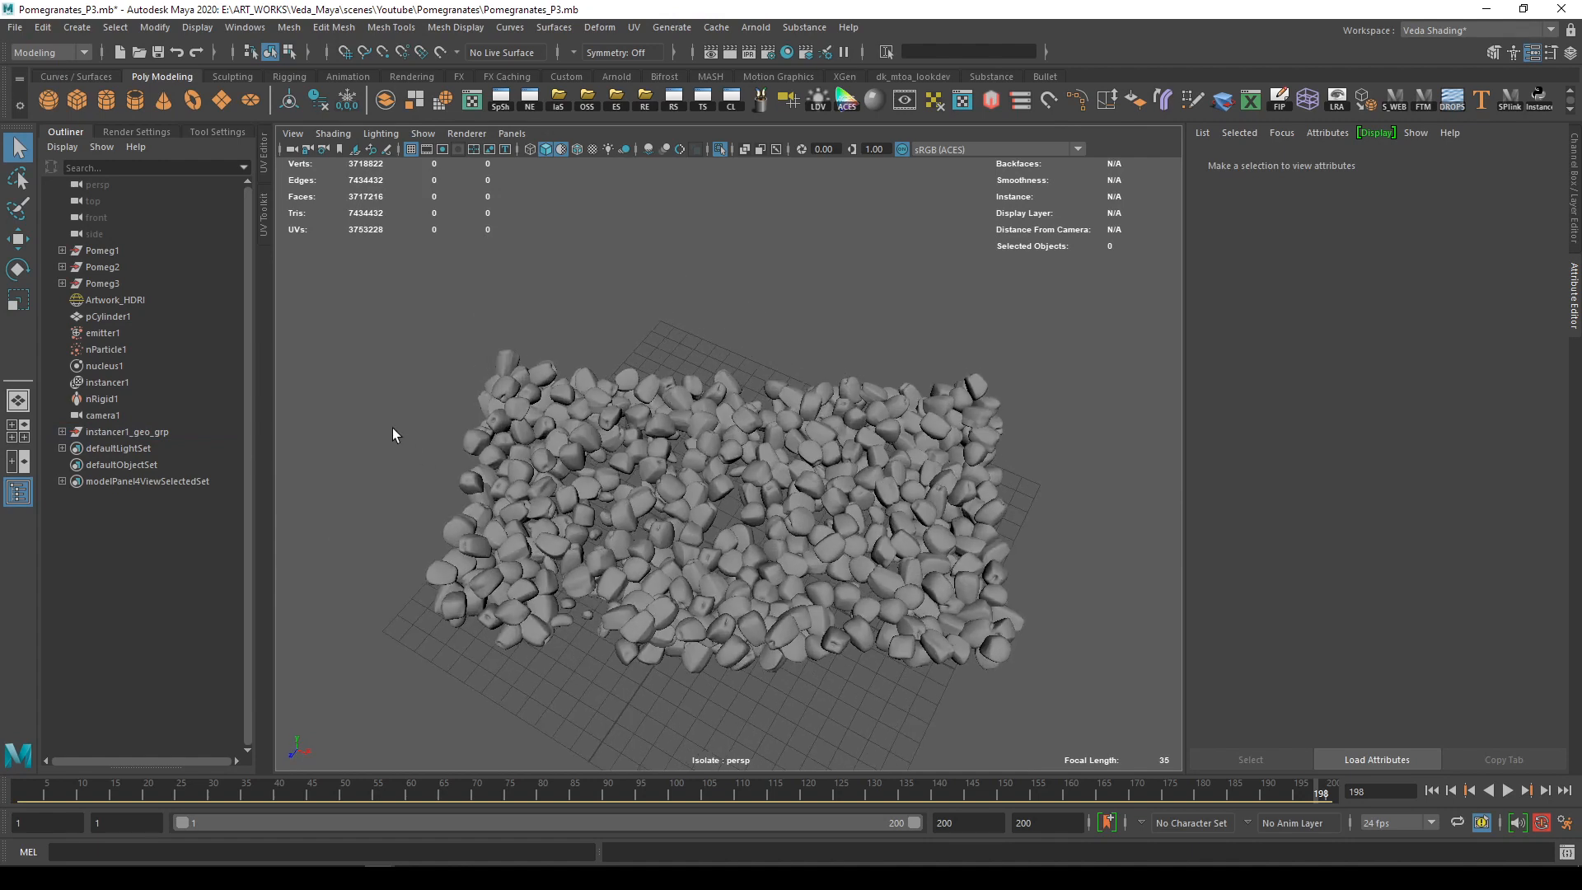
# Look into the instancer1_geo_grp hierarchy, select all remaining seed meshes and freeze their transformations
pyautogui.click(126, 431)
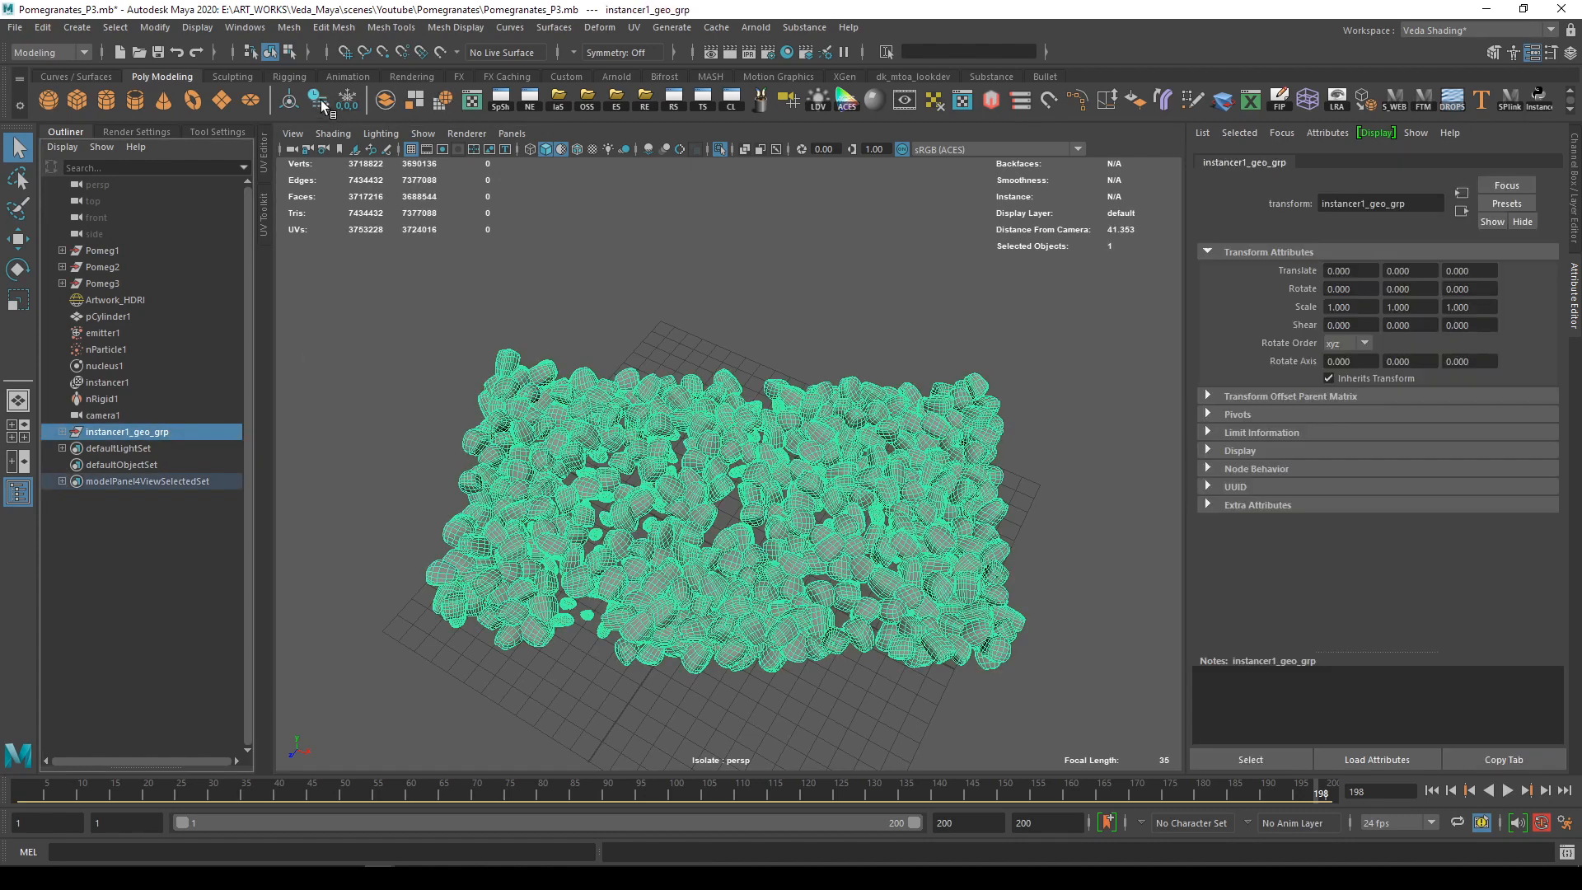
pyautogui.click(63, 432)
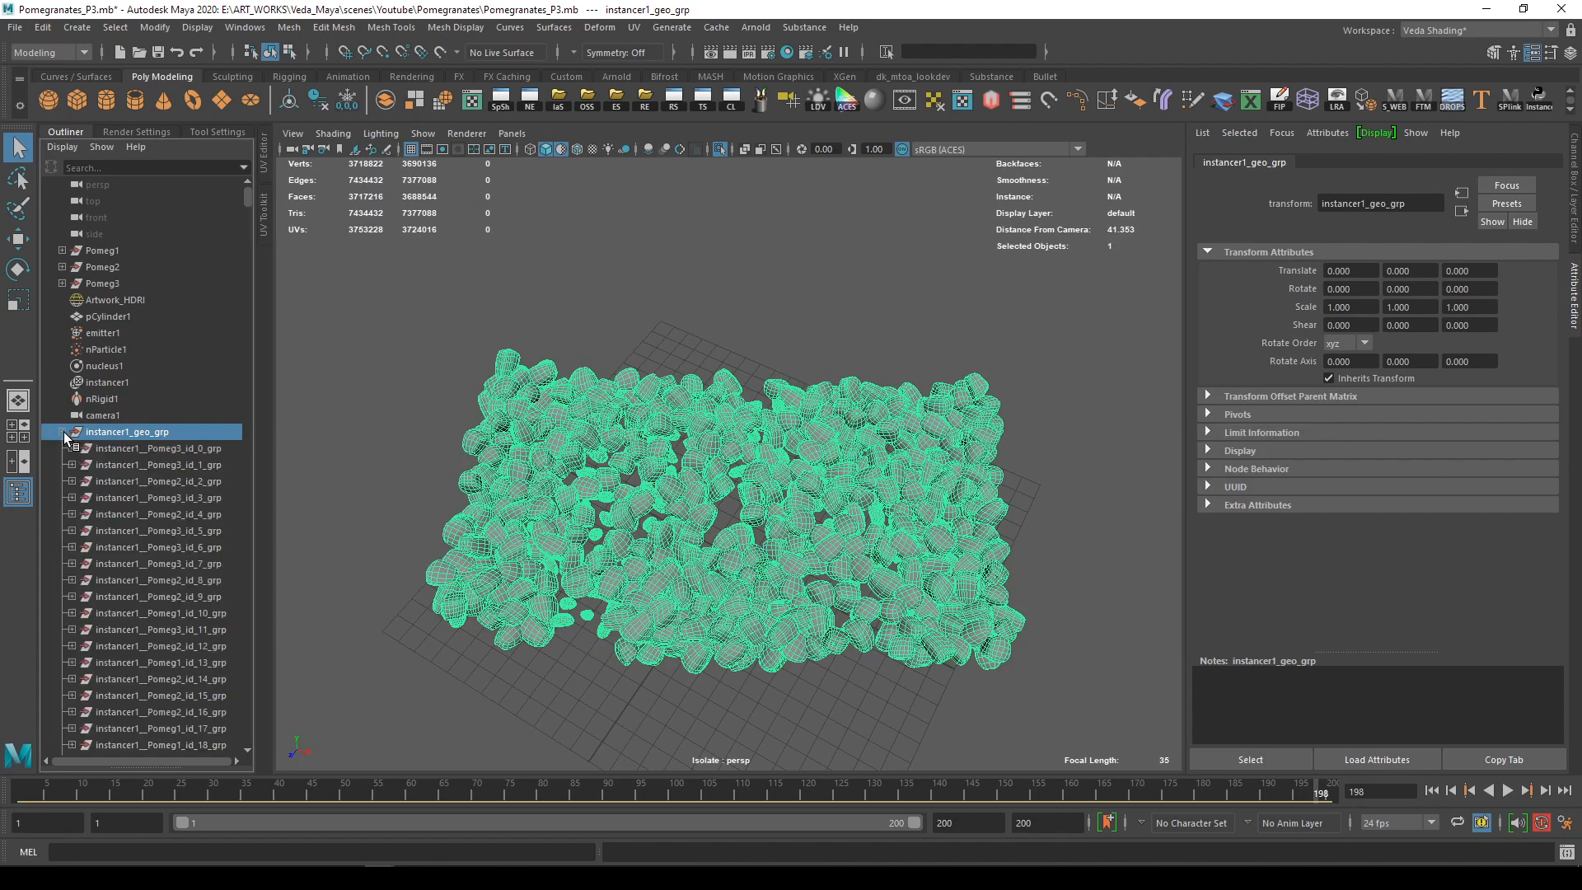
pyautogui.scroll(-3, 689, 437)
pyautogui.click(937, 605)
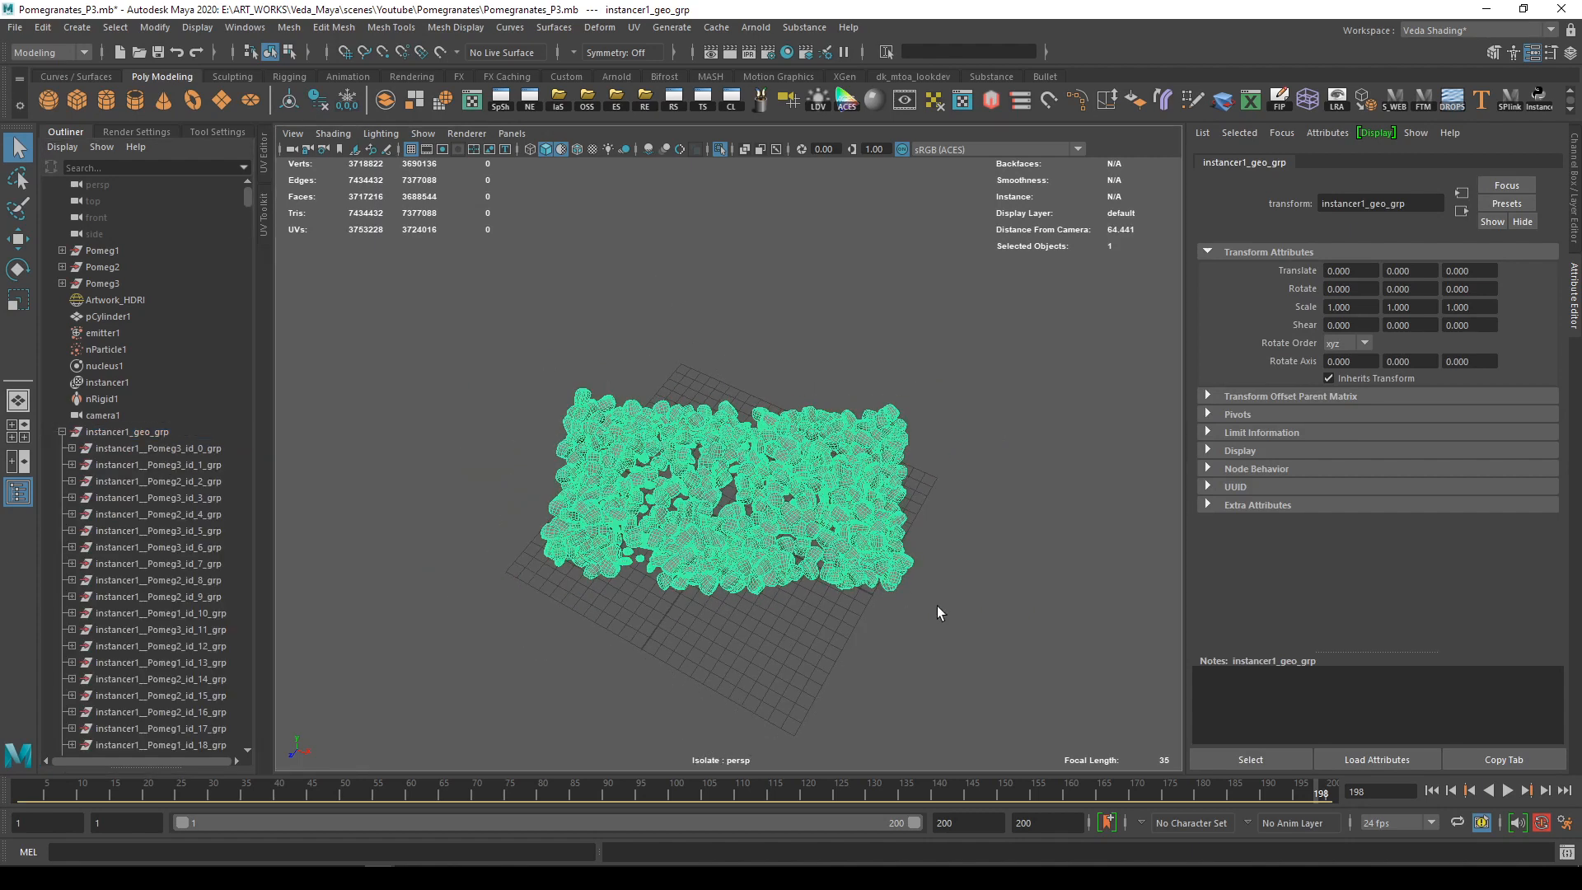
pyautogui.click(72, 448)
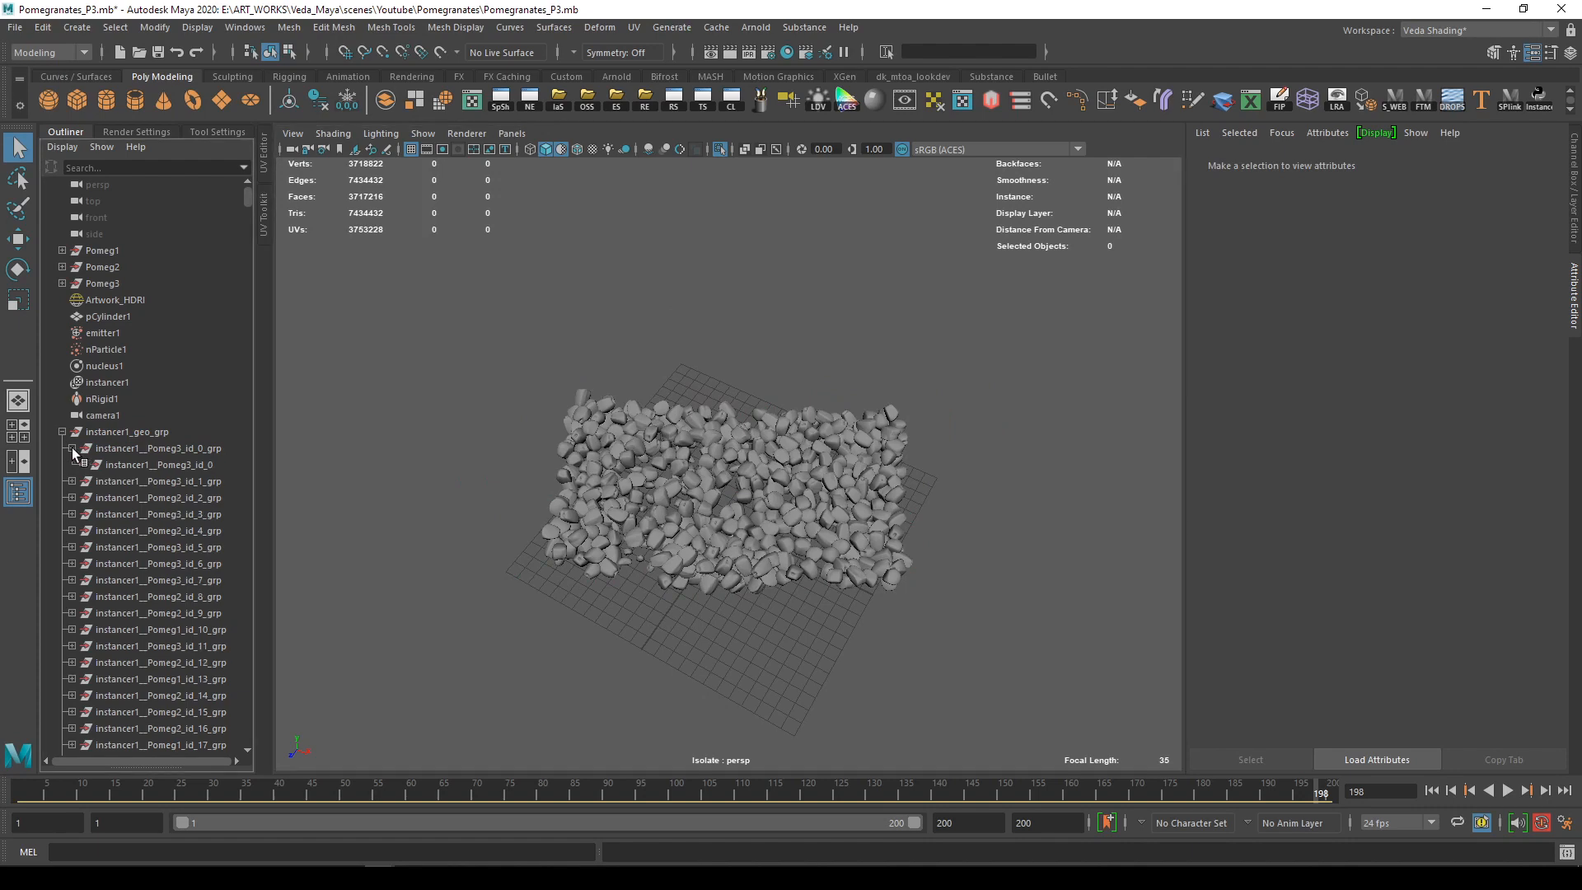
pyautogui.click(71, 448)
pyautogui.moveTo(1016, 607); pyautogui.dragTo(485, 349)
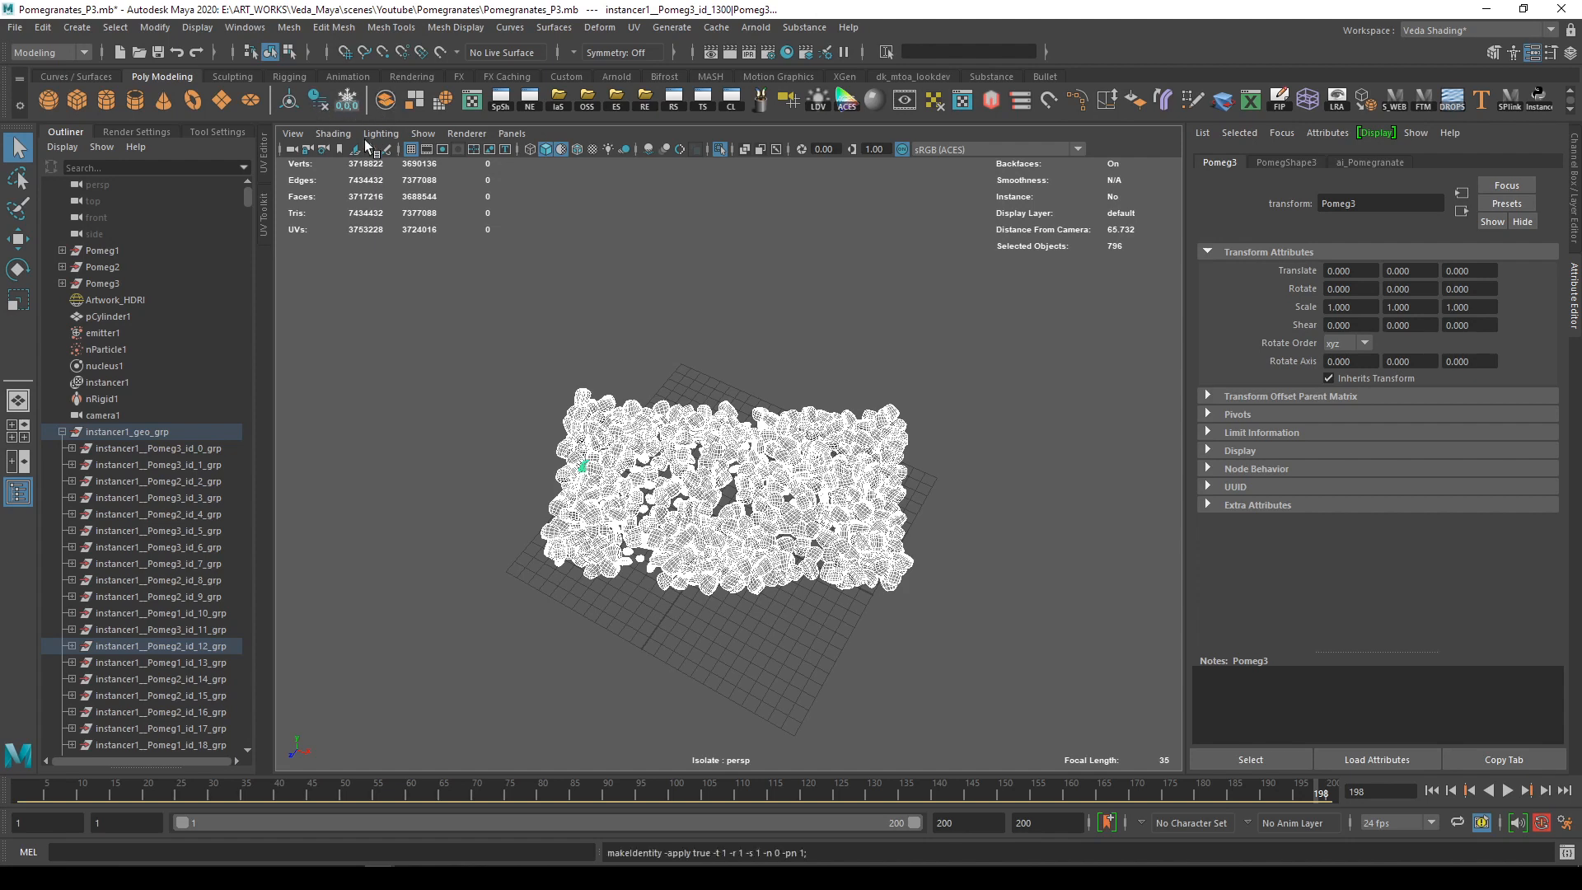
# Collapse the instancer1_geo_grp hierarchy, clear the selection and save the scene as Pomegranates_P4
pyautogui.click(432, 359)
pyautogui.click(63, 431)
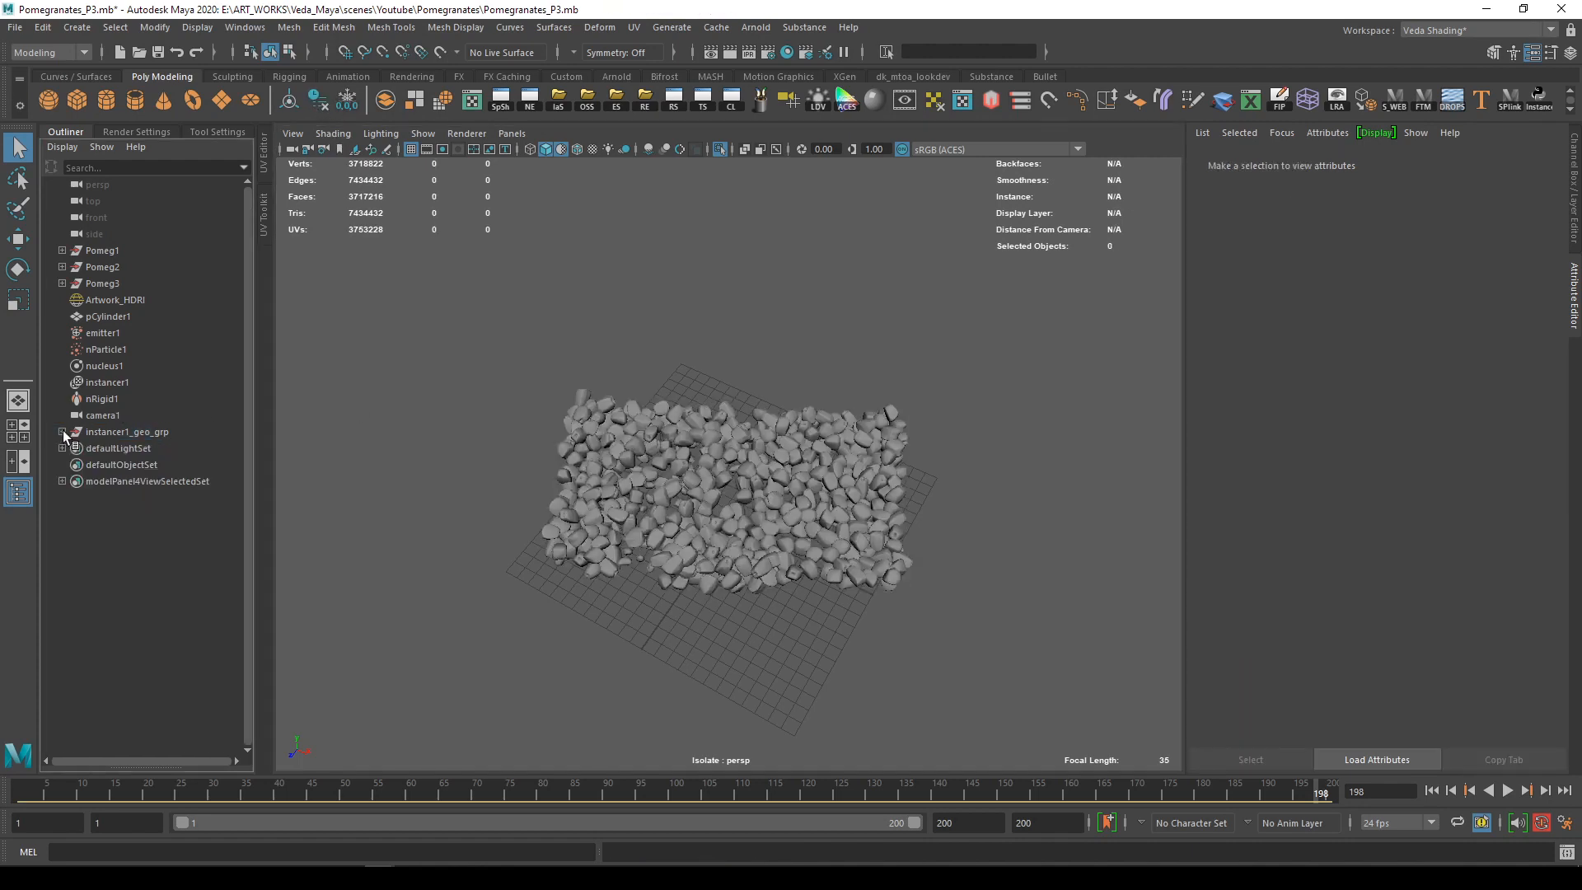
pyautogui.moveTo(945, 623); pyautogui.dragTo(404, 328)
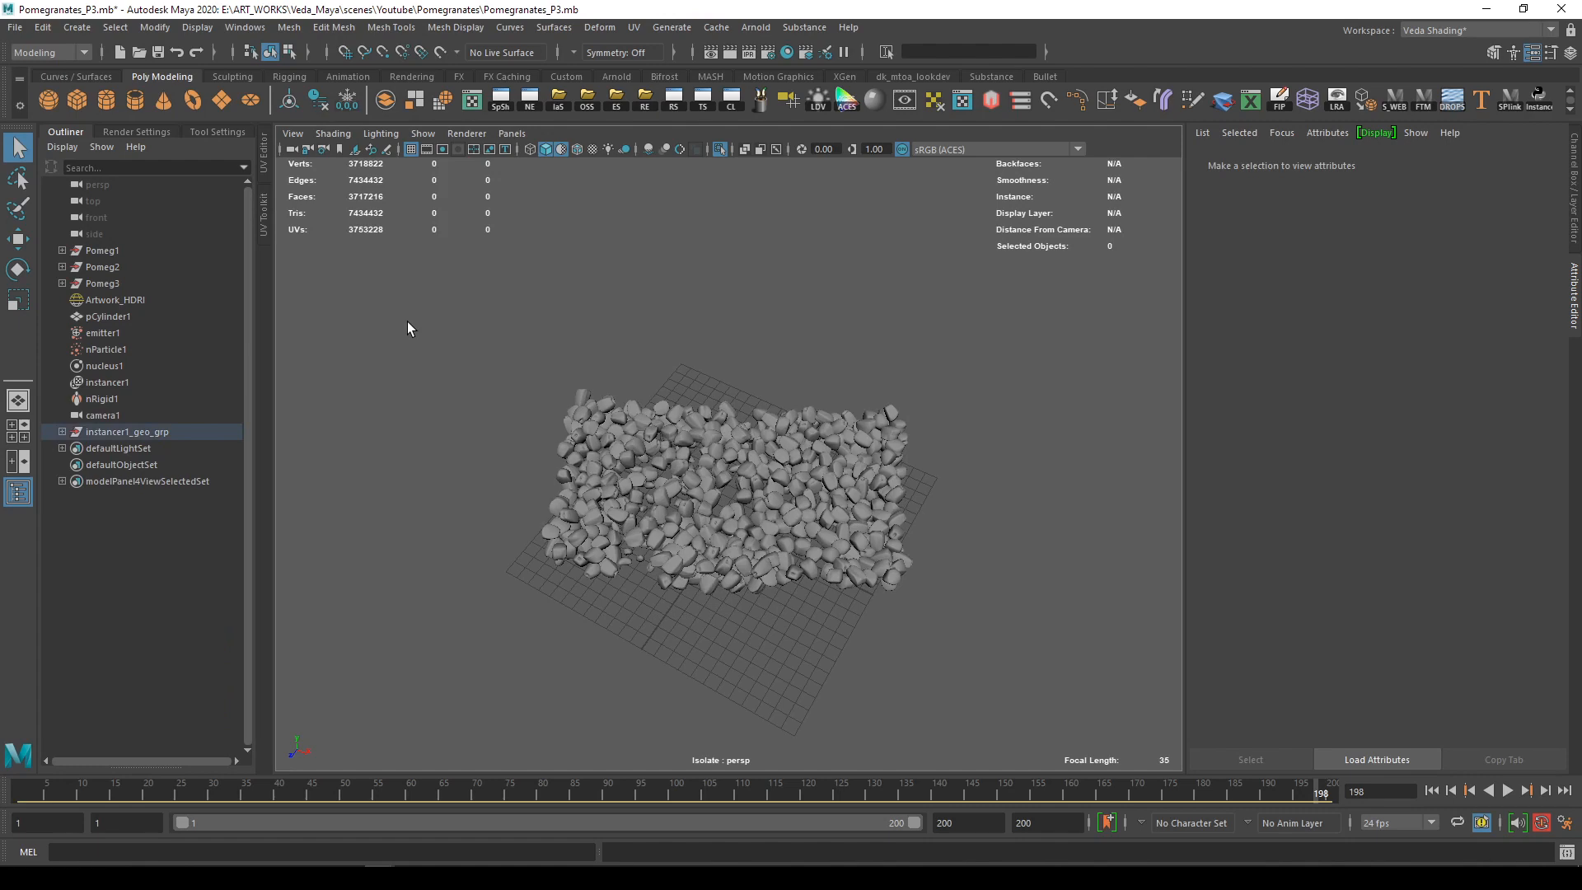
pyautogui.click(407, 323)
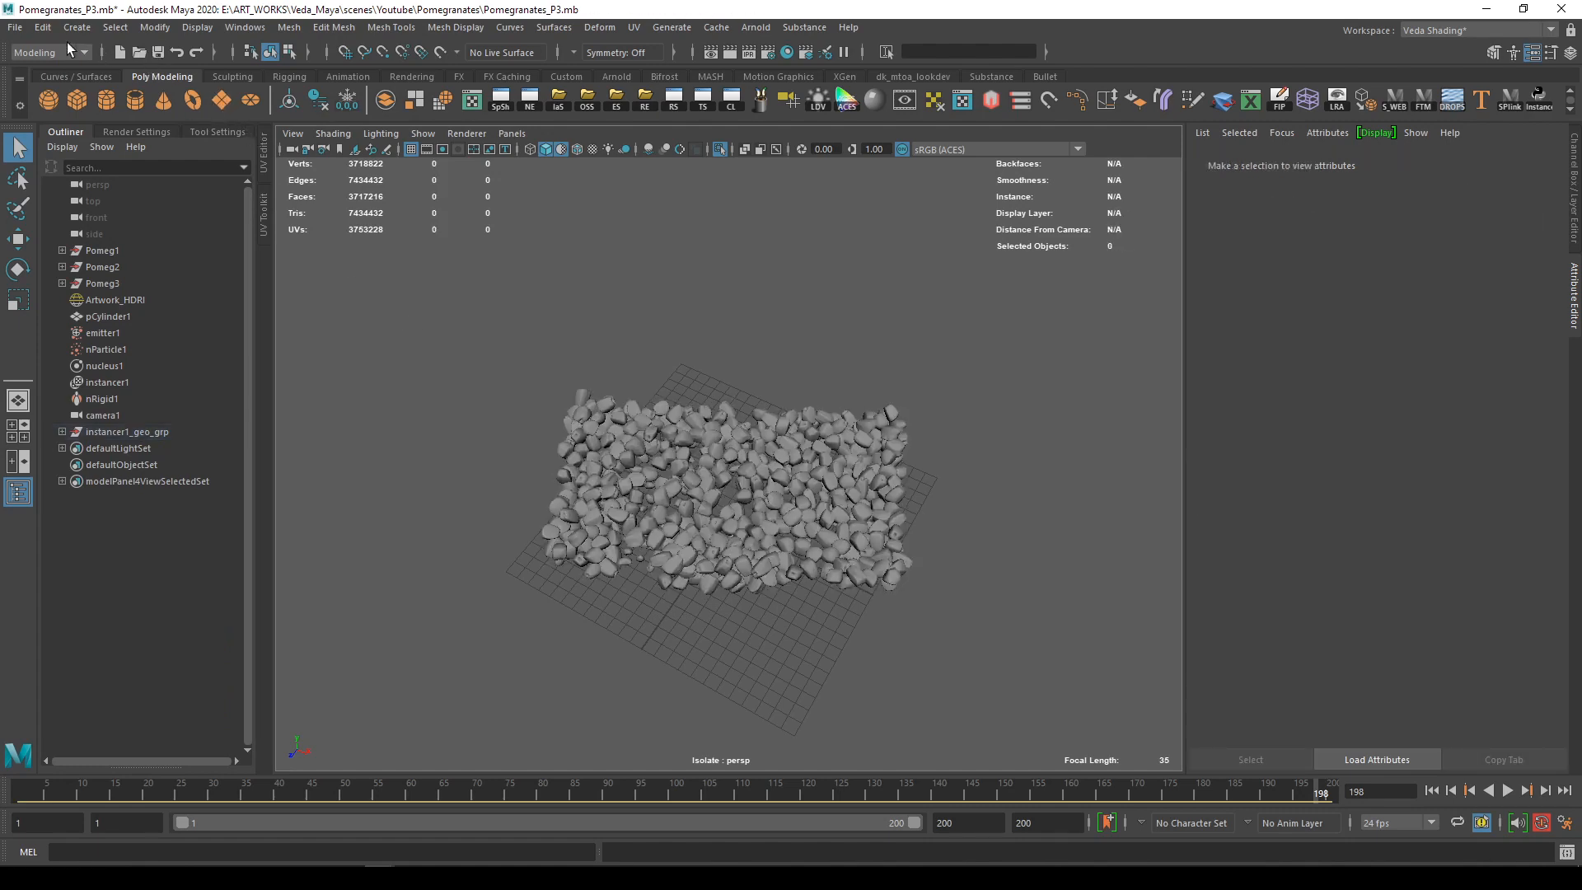
pyautogui.click(15, 28)
pyautogui.click(49, 114)
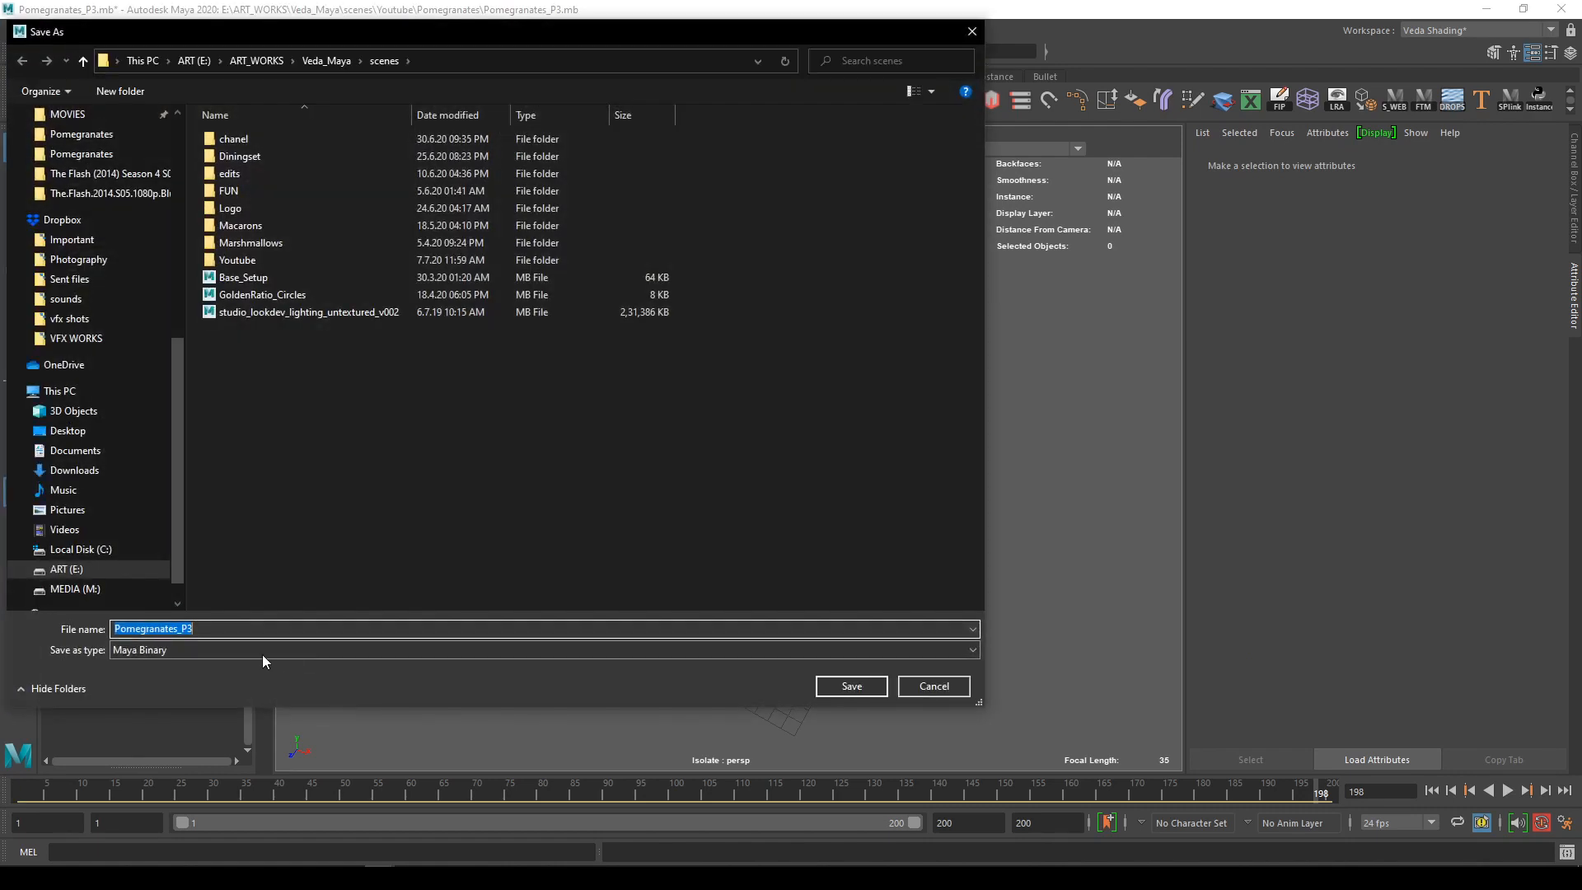
pyautogui.click(215, 628)
pyautogui.press('Return')
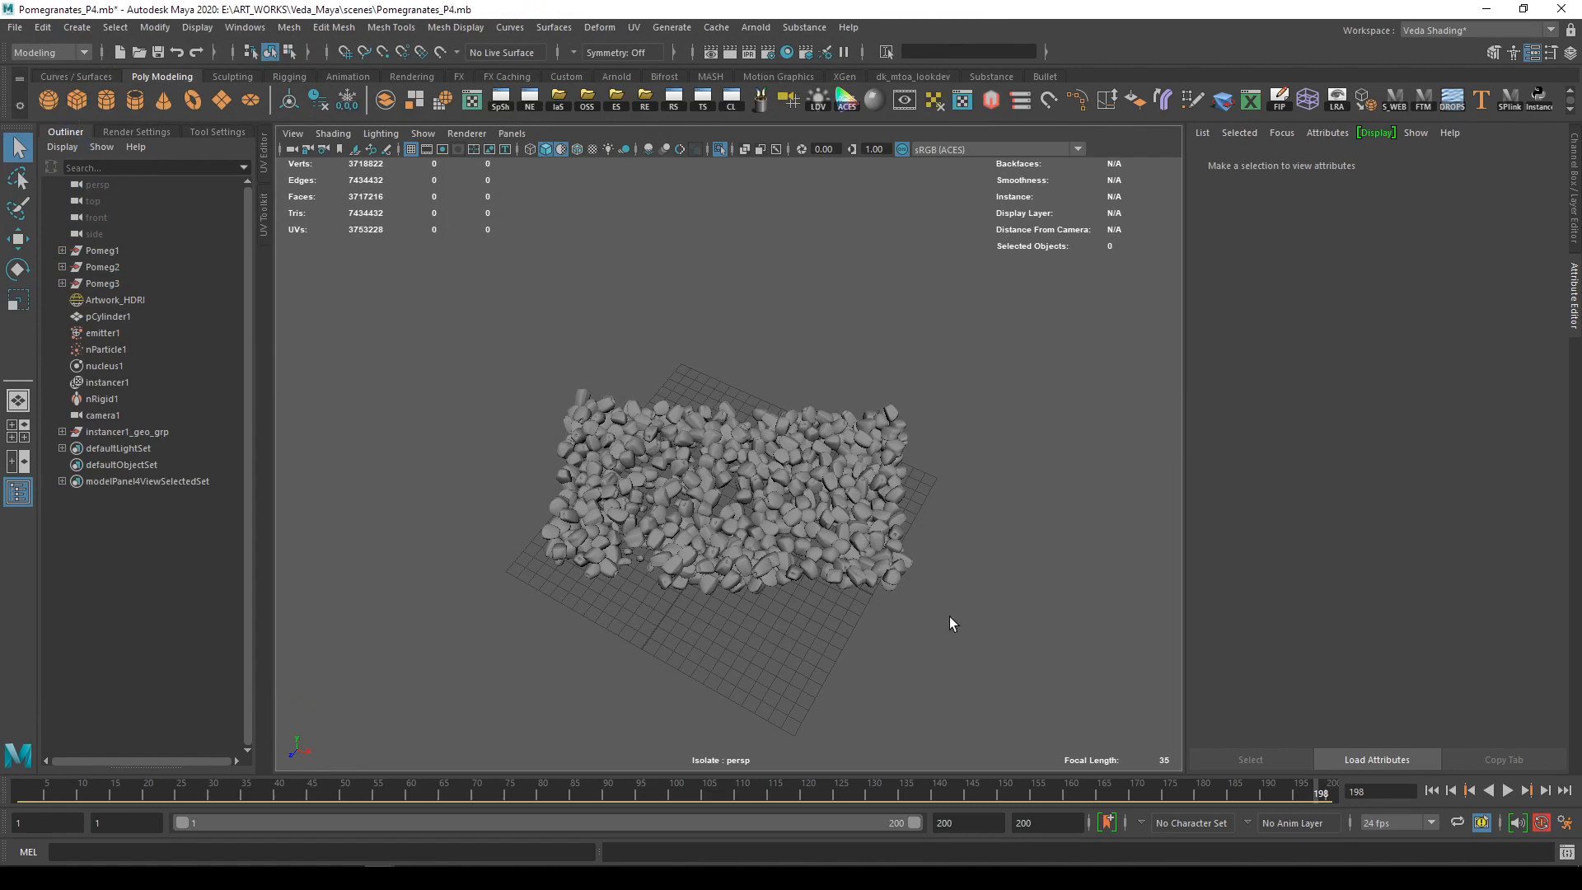
# Combine all the seed meshes into a single mesh and delete the leftover instancer1_geo_grp
pyautogui.moveTo(949, 618); pyautogui.dragTo(466, 310)
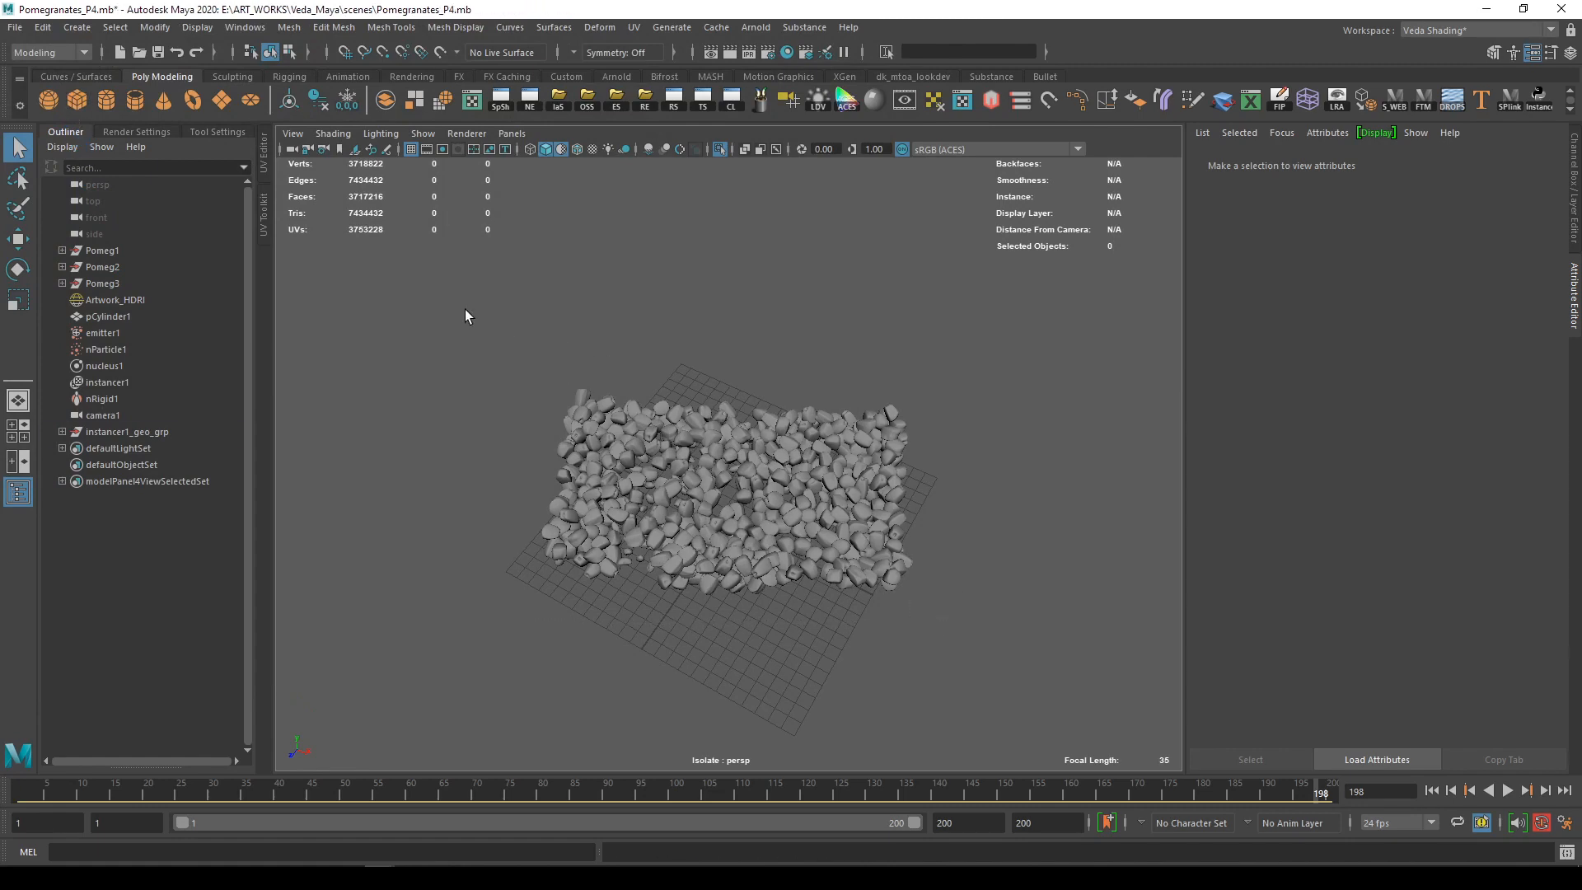
pyautogui.click(385, 100)
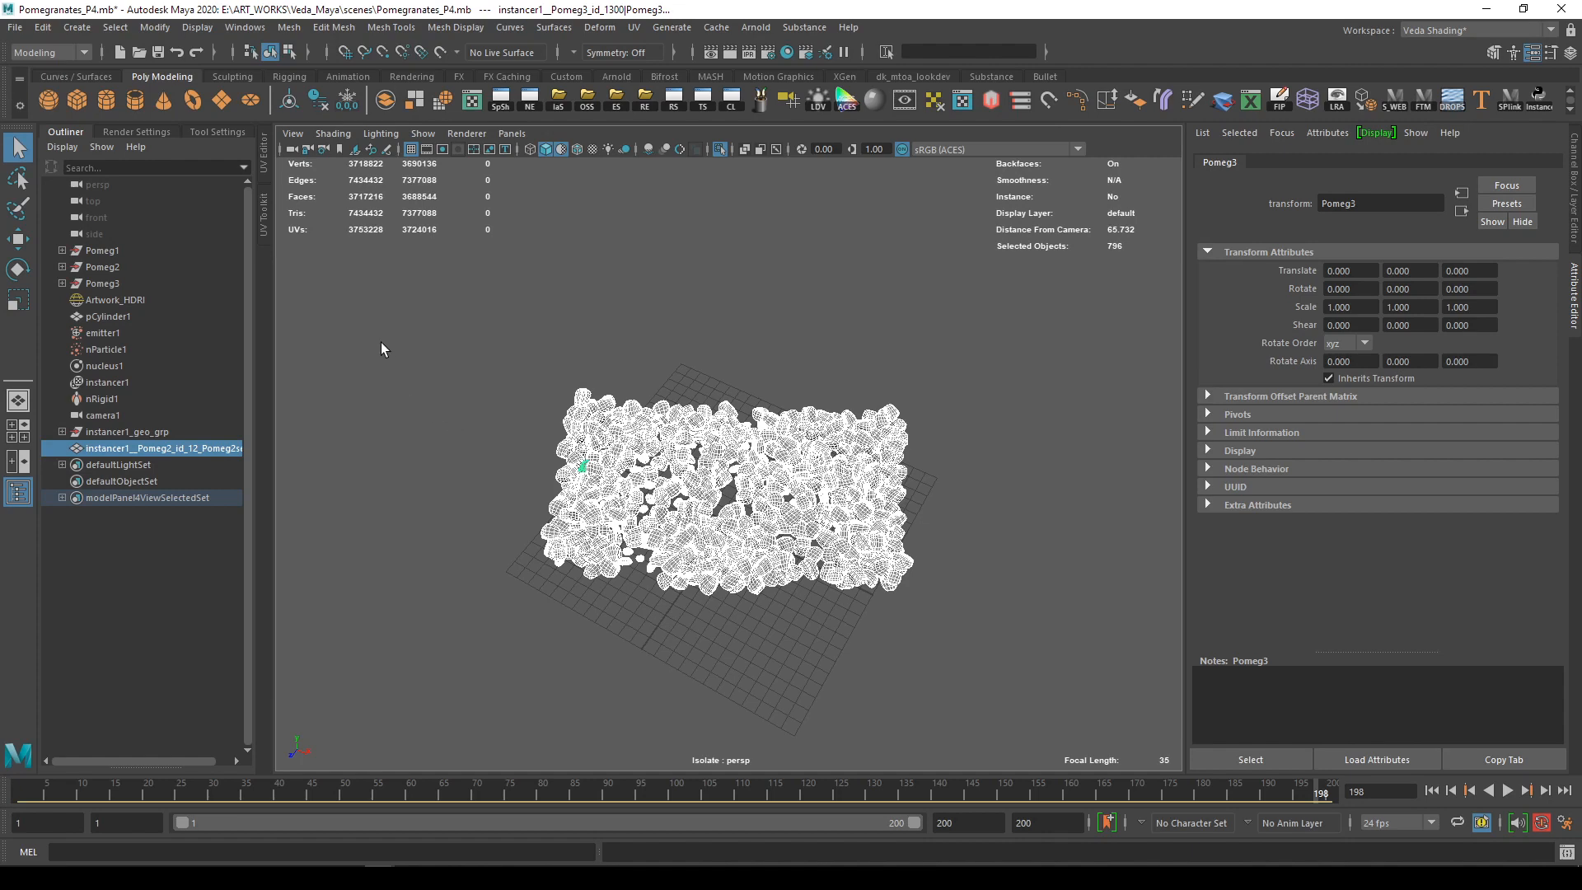
pyautogui.press('5')
pyautogui.click(320, 393)
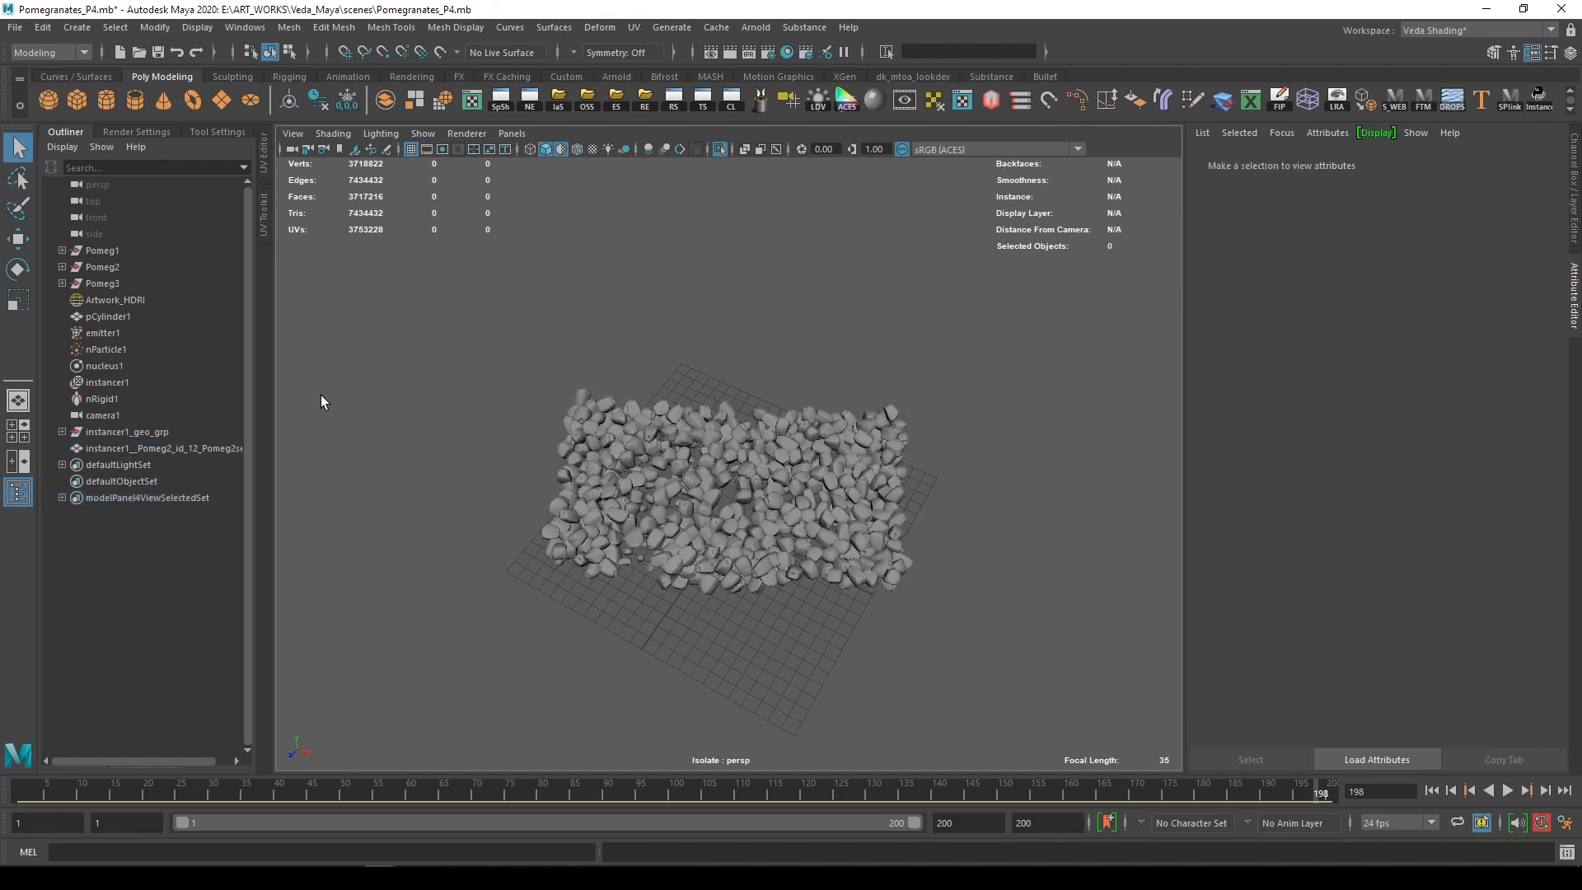
pyautogui.click(151, 433)
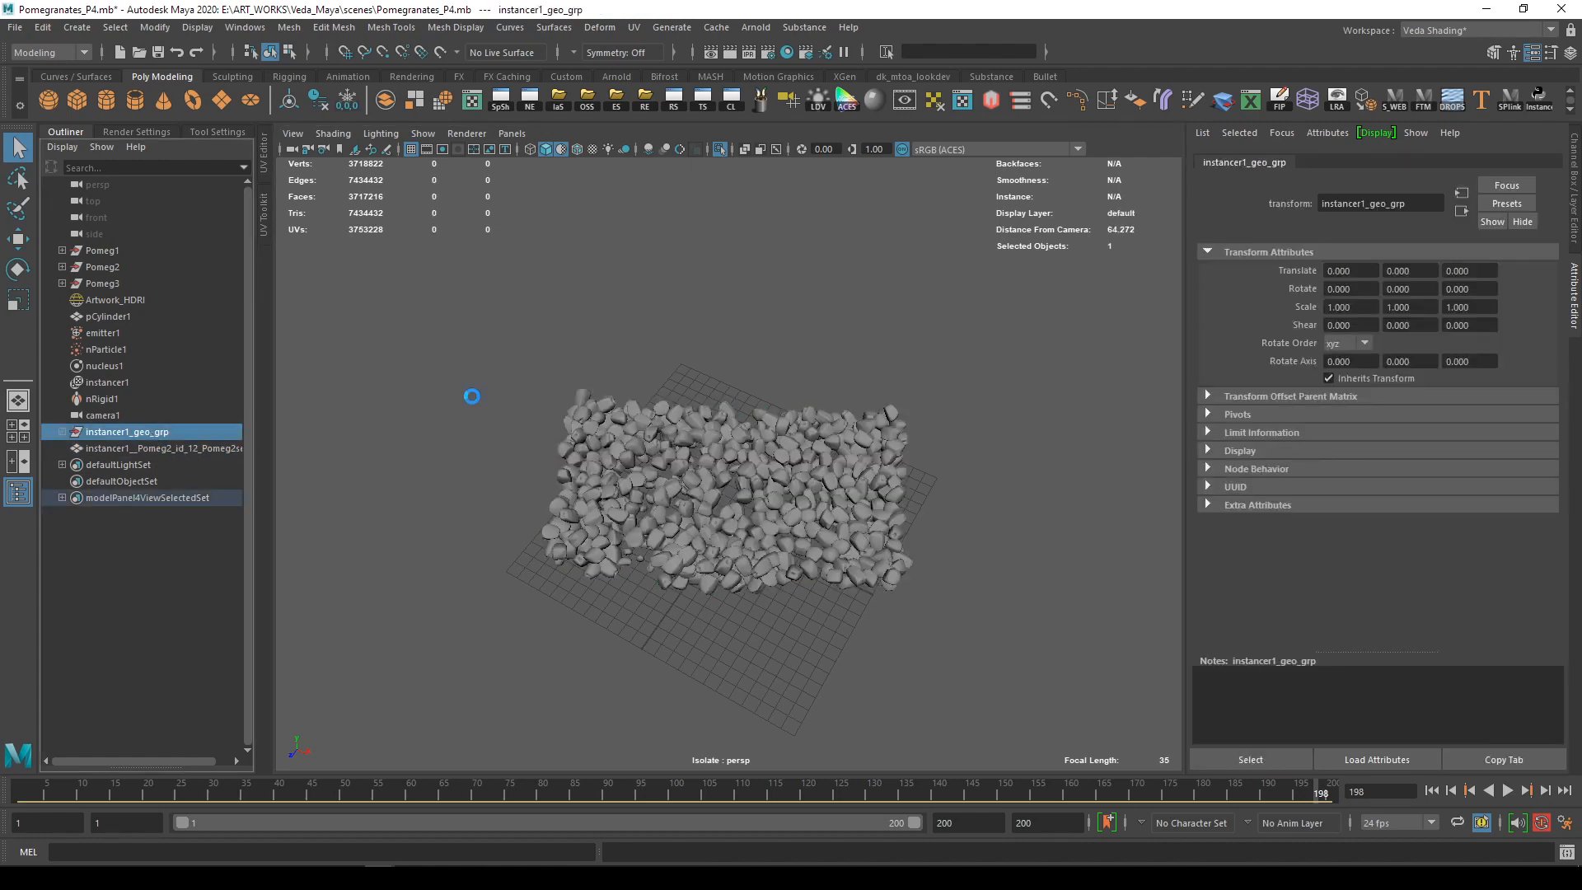
pyautogui.press('Delete')
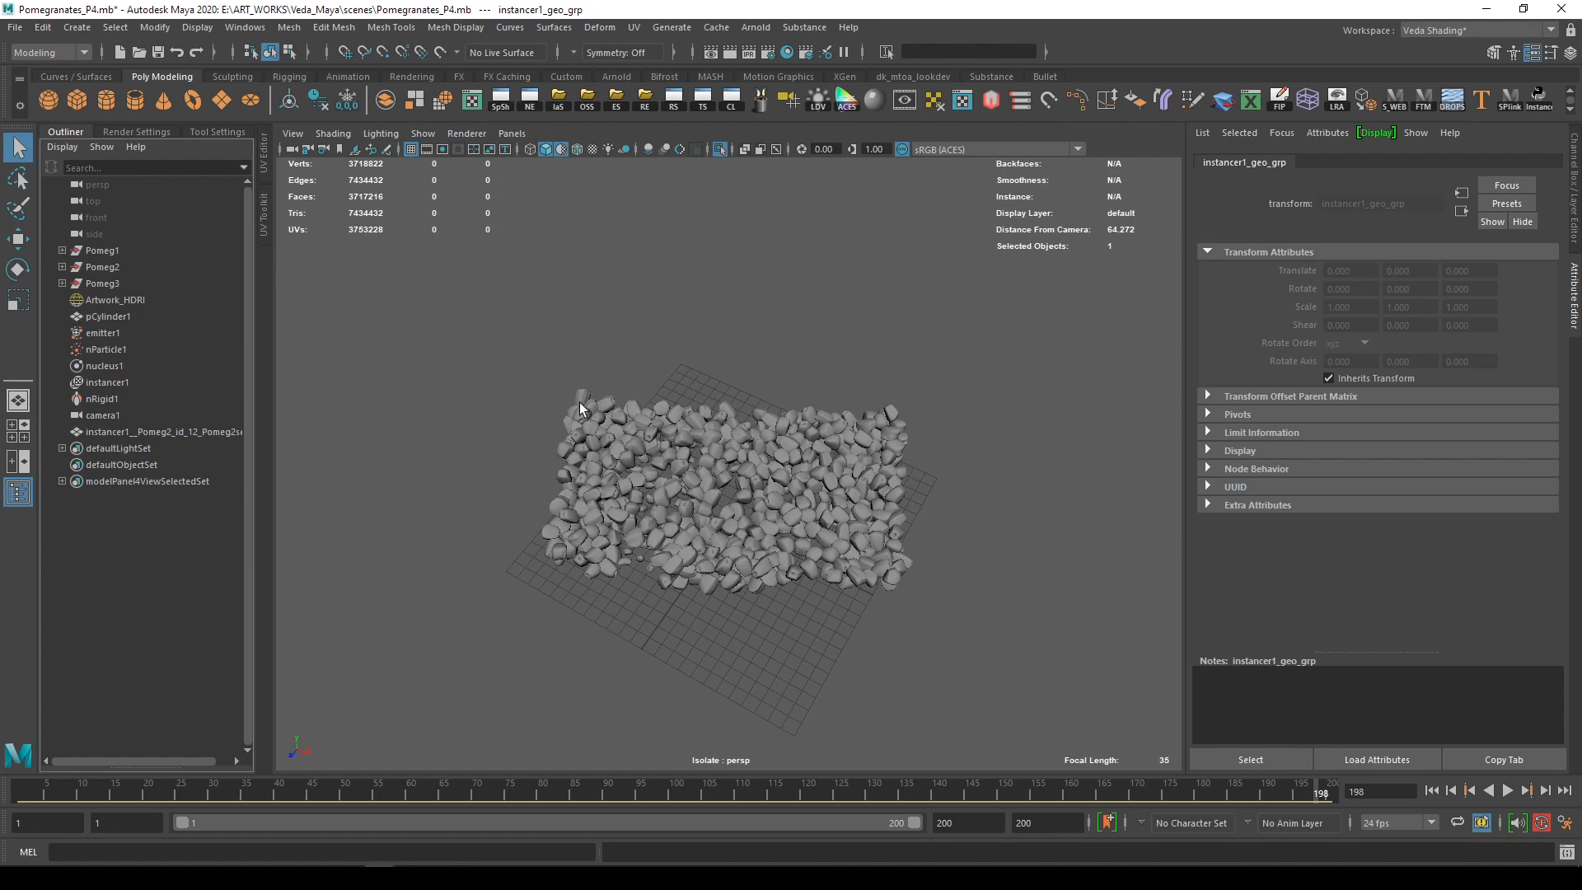
pyautogui.click(934, 606)
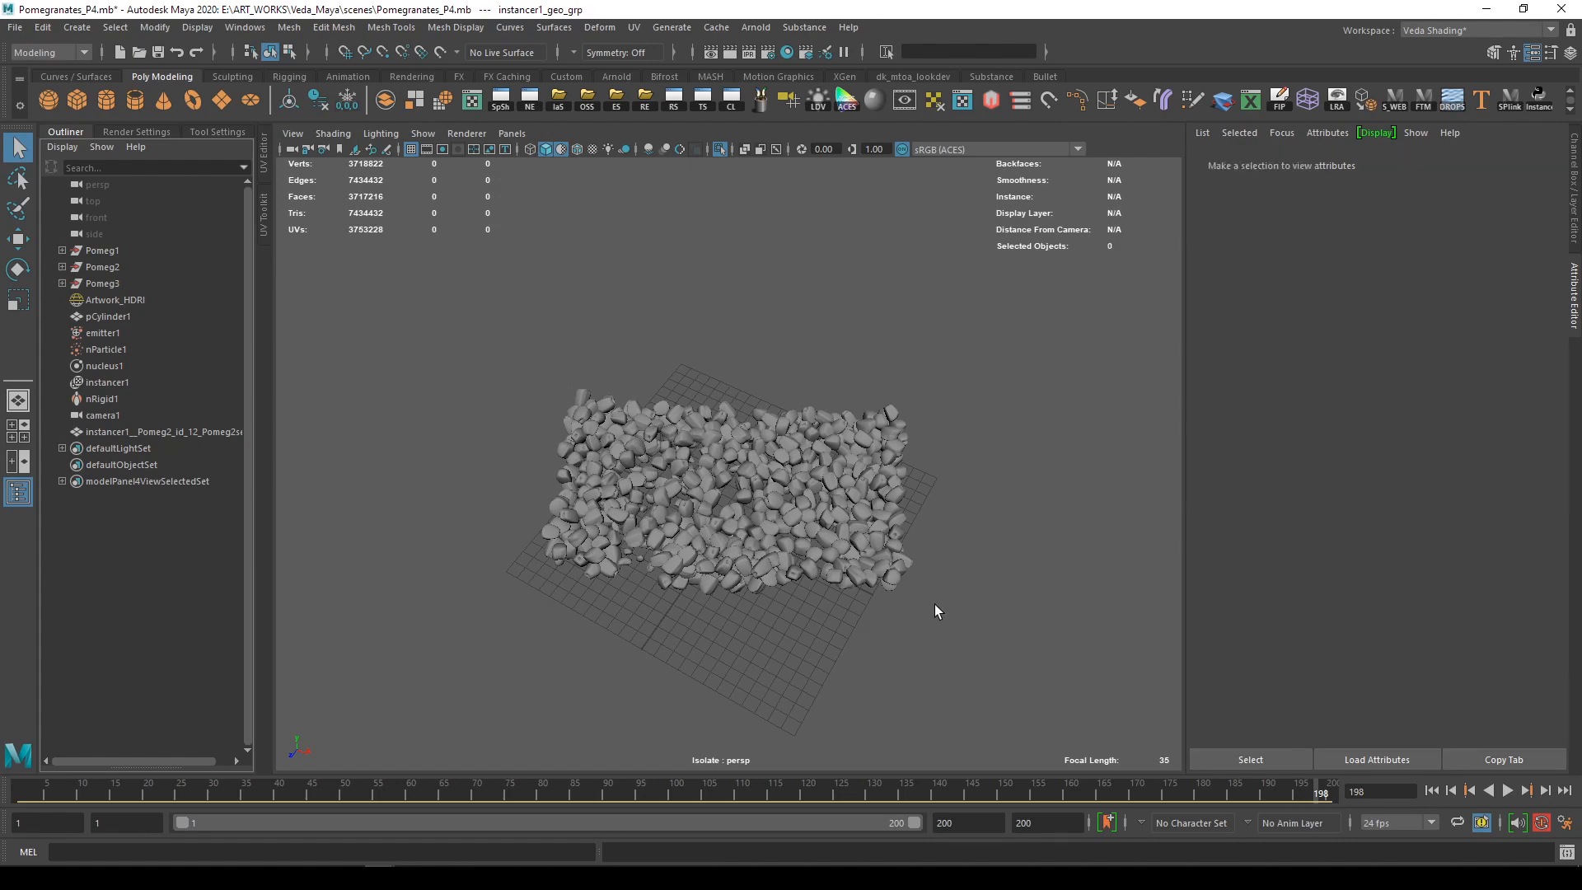
# Turn off smooth mesh preview on the combined seed mesh and examine its topology from the side and above
pyautogui.click(709, 453)
pyautogui.scroll(2, 710, 452)
pyautogui.press('1')
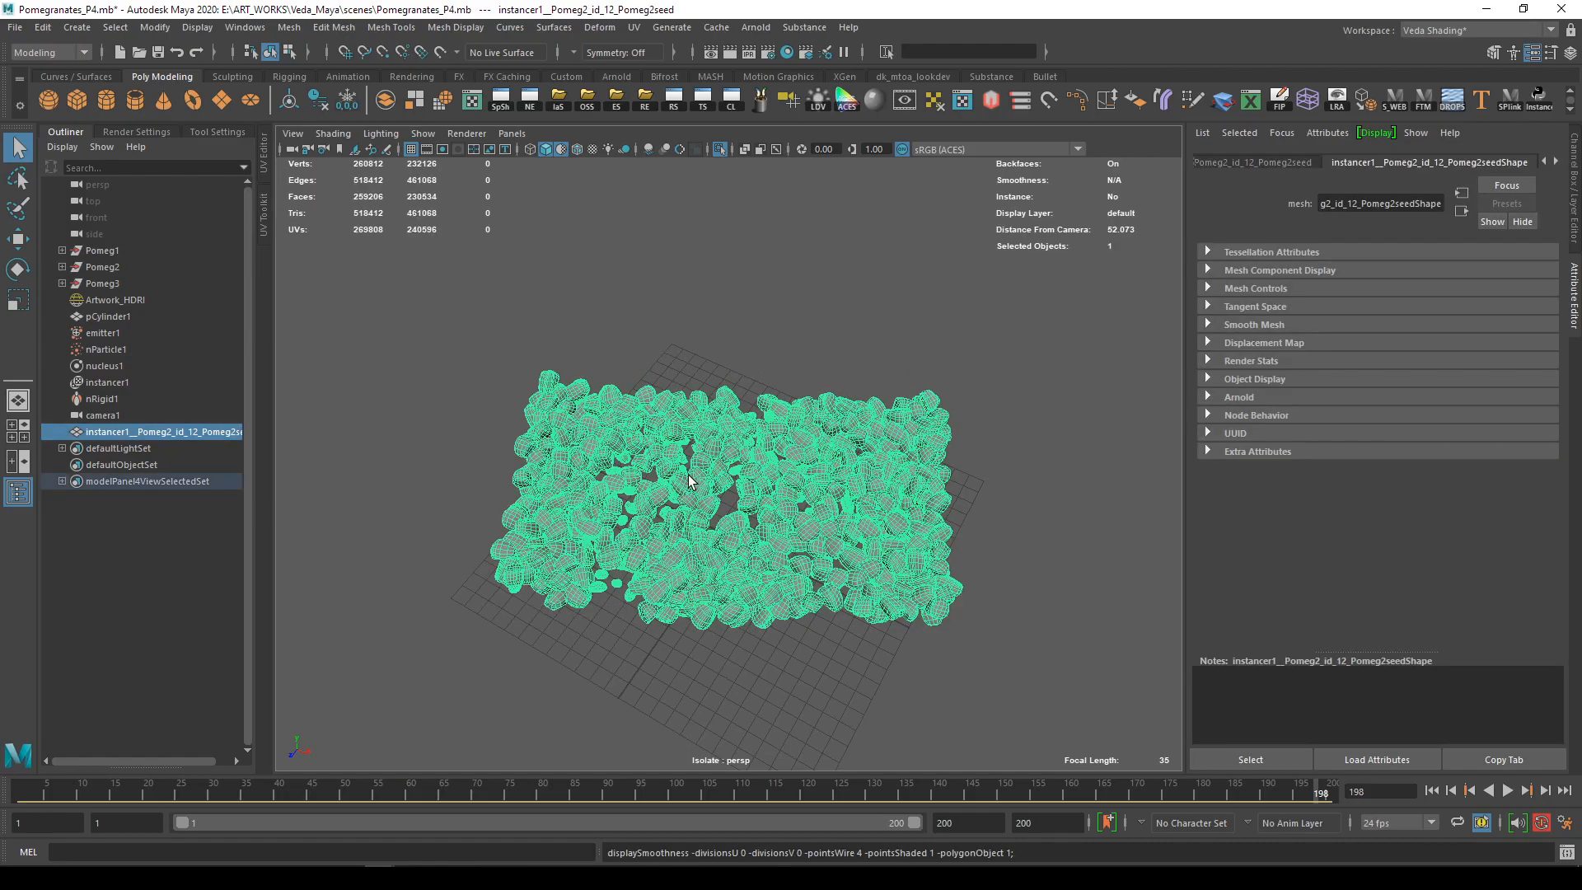
pyautogui.keyDown('alt'); pyautogui.moveTo(632, 463); pyautogui.dragTo(805, 504, button='right'); pyautogui.keyUp('alt')
pyautogui.keyDown('alt'); pyautogui.moveTo(806, 504); pyautogui.dragTo(745, 488); pyautogui.keyUp('alt')
pyautogui.keyDown('alt'); pyautogui.moveTo(744, 488); pyautogui.dragTo(629, 459, button='right'); pyautogui.keyUp('alt')
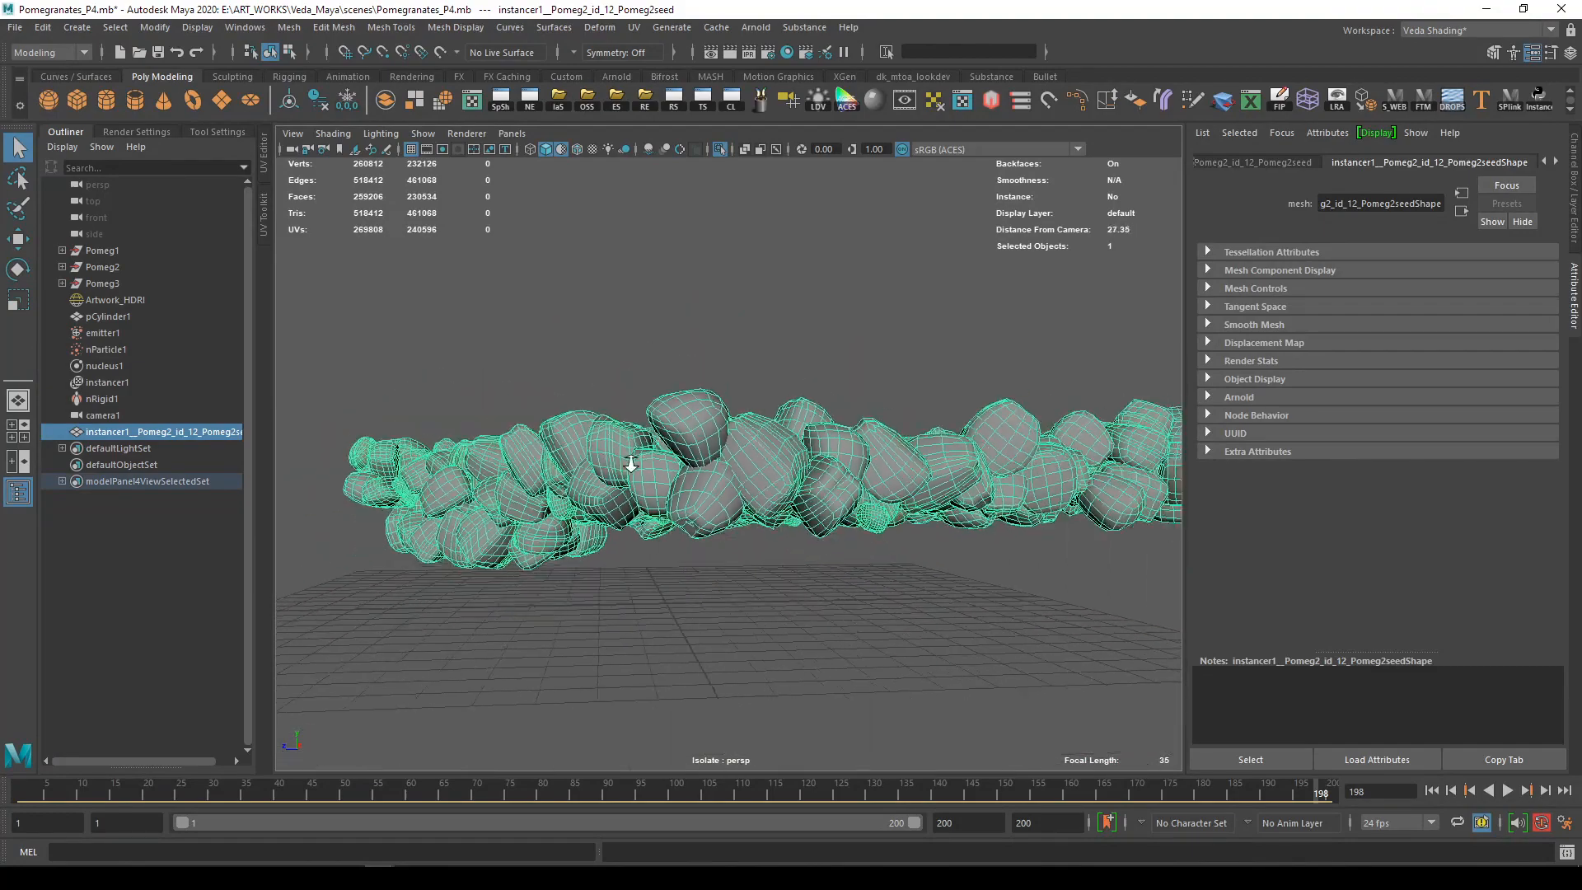
pyautogui.keyDown('alt'); pyautogui.moveTo(628, 459); pyautogui.dragTo(742, 472); pyautogui.keyUp('alt')
pyautogui.click(466, 334)
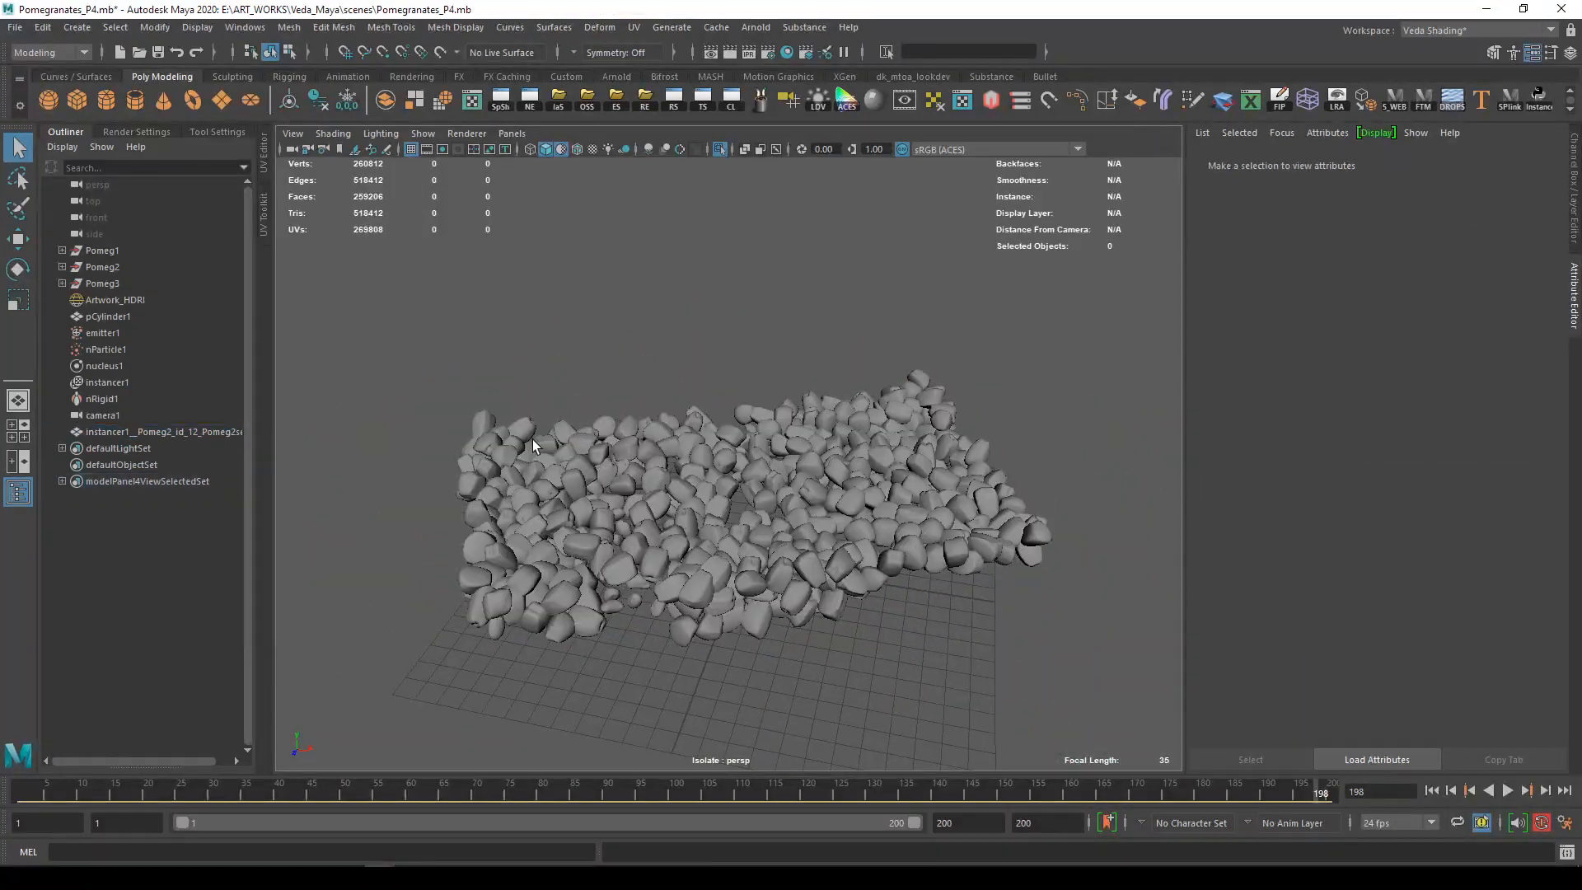
pyautogui.click(547, 455)
pyautogui.keyDown('alt'); pyautogui.moveTo(753, 390); pyautogui.dragTo(714, 435); pyautogui.keyUp('alt')
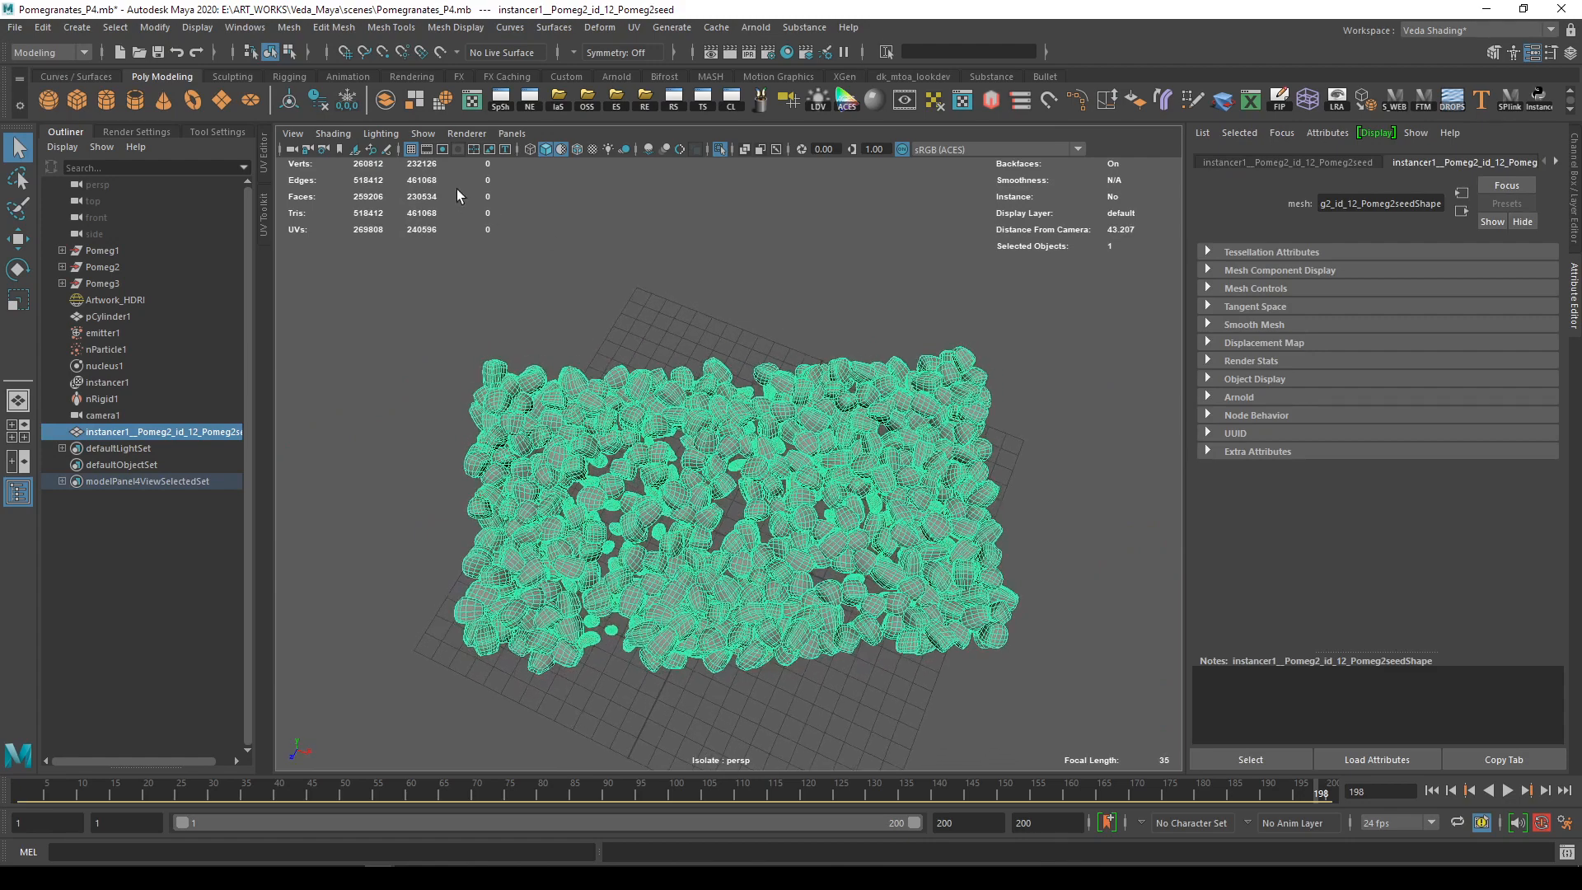
# Reduce the combined seed mesh by 75 percent using the Percentage reduction method
pyautogui.keyDown('shift'); pyautogui.moveTo(491, 282); pyautogui.dragTo(572, 536, button='right'); pyautogui.keyUp('shift')
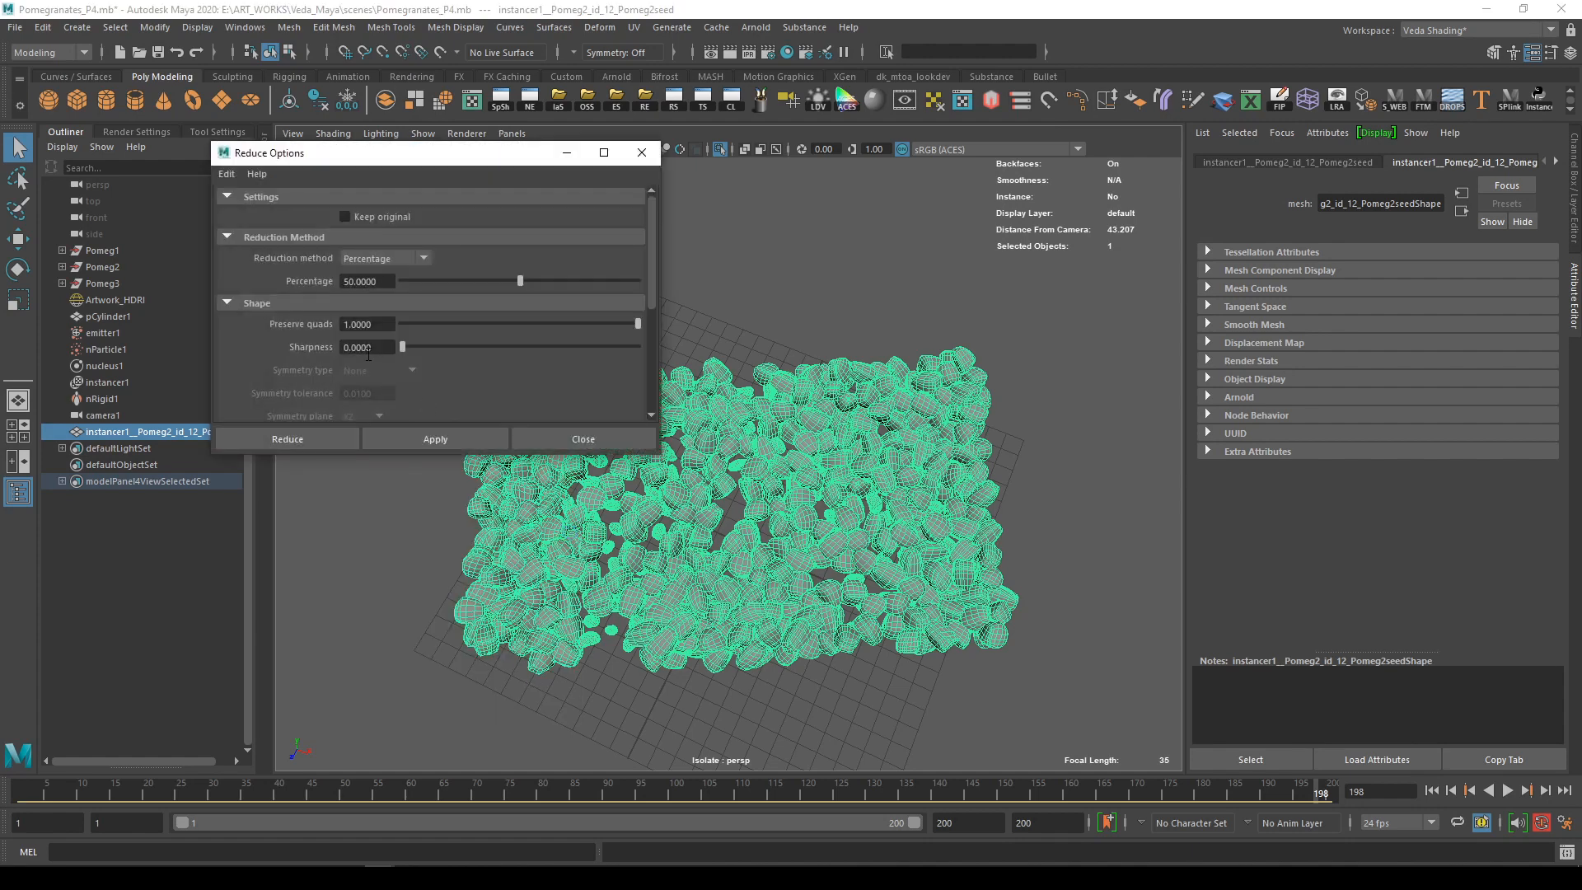
pyautogui.moveTo(381, 280); pyautogui.dragTo(261, 273)
pyautogui.write('75')
pyautogui.click(397, 432)
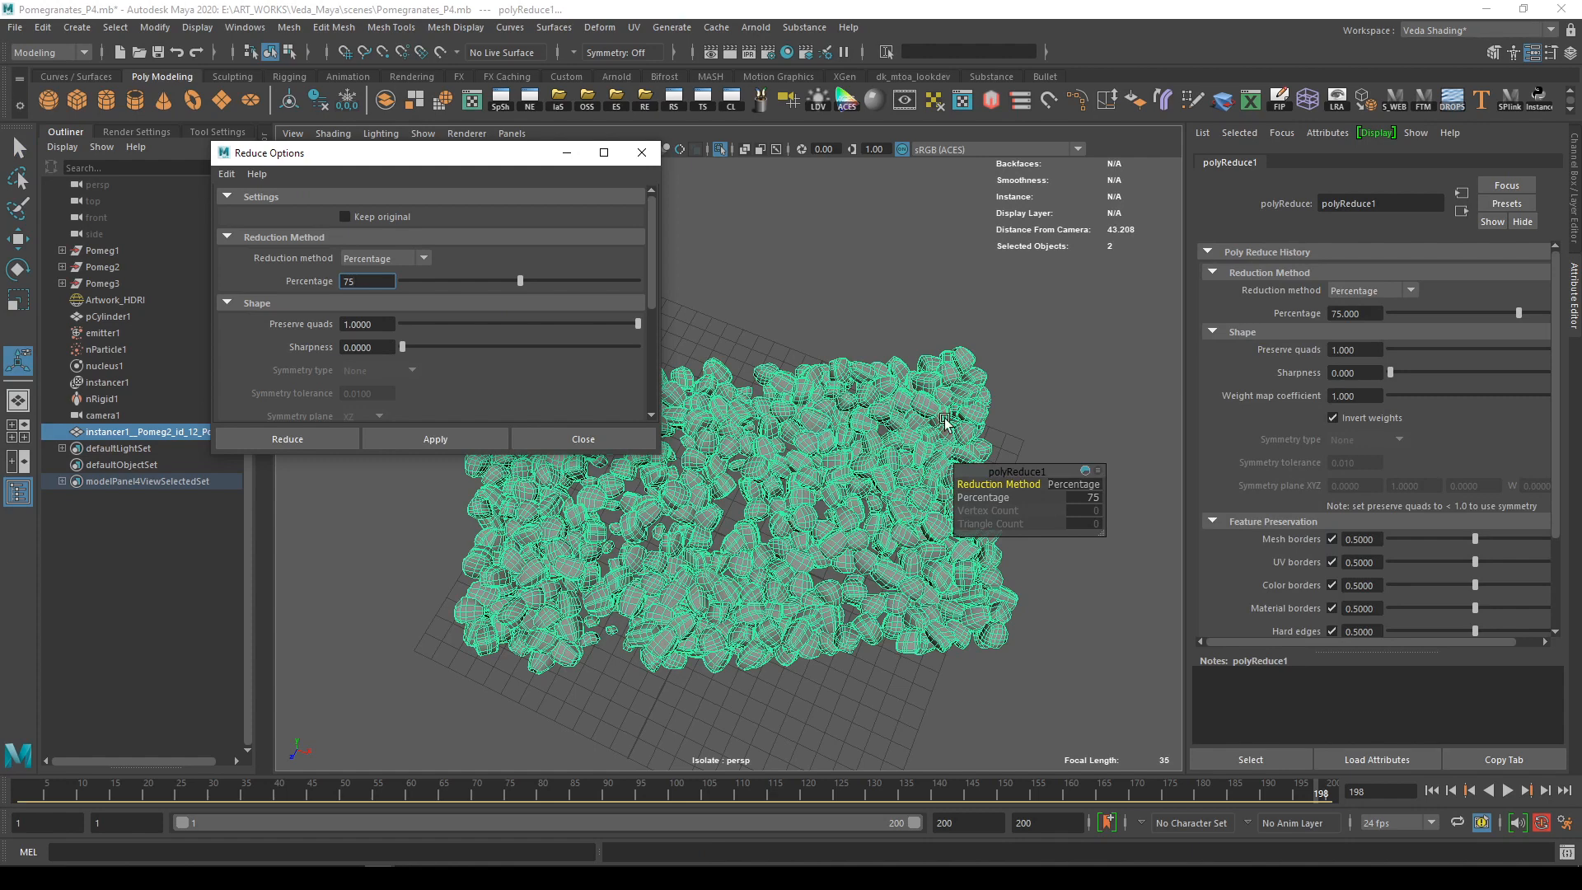
pyautogui.click(640, 154)
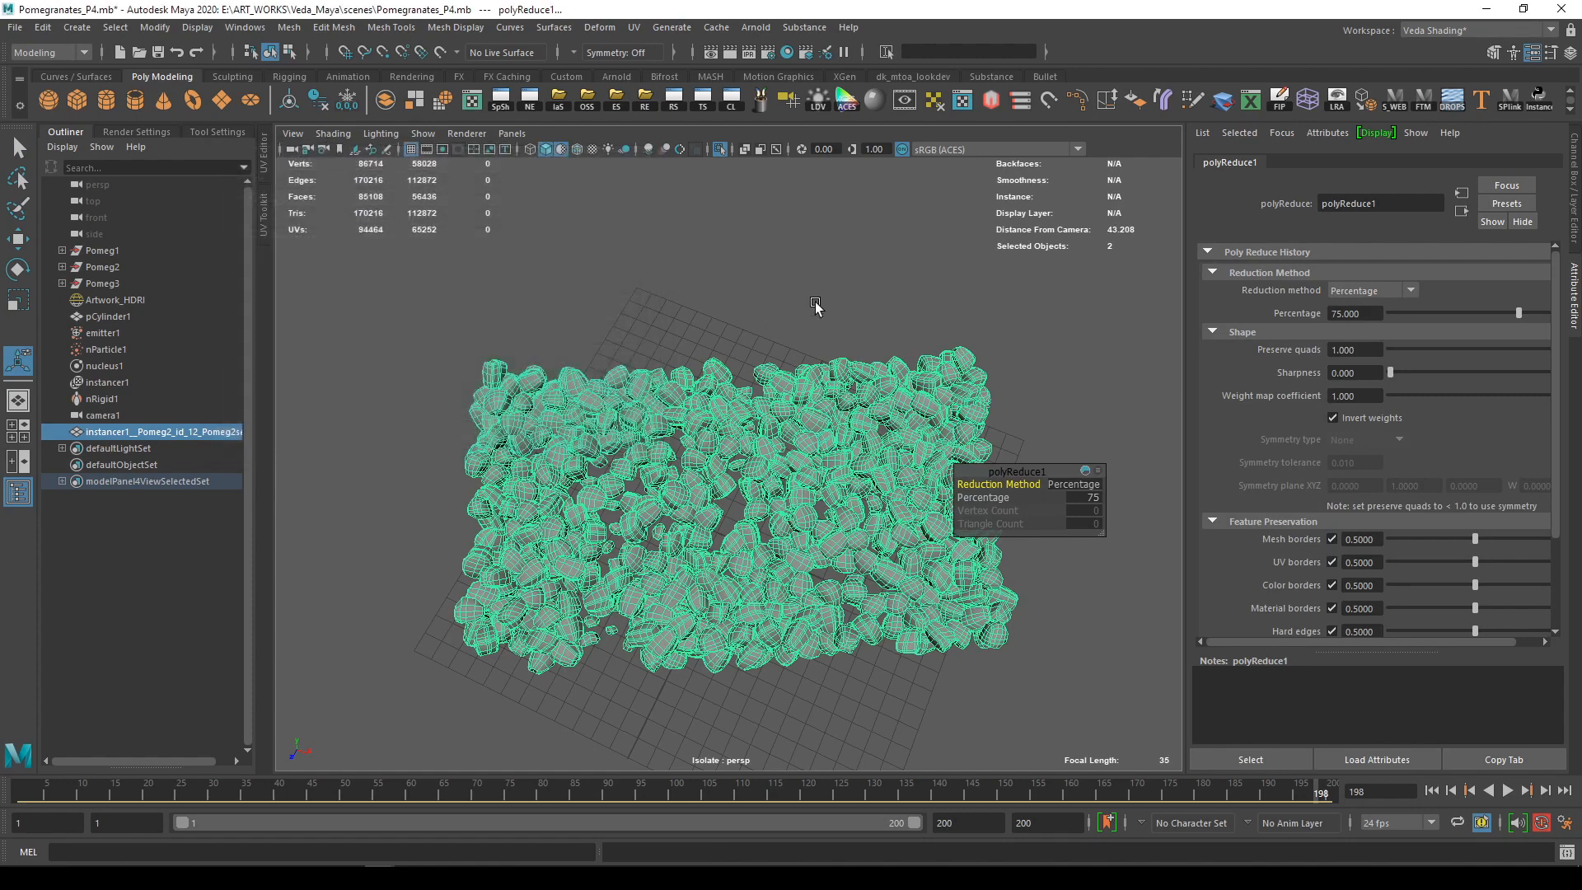
# Examine the reduced seed mesh and its transform channels
pyautogui.click(745, 318)
pyautogui.click(536, 439)
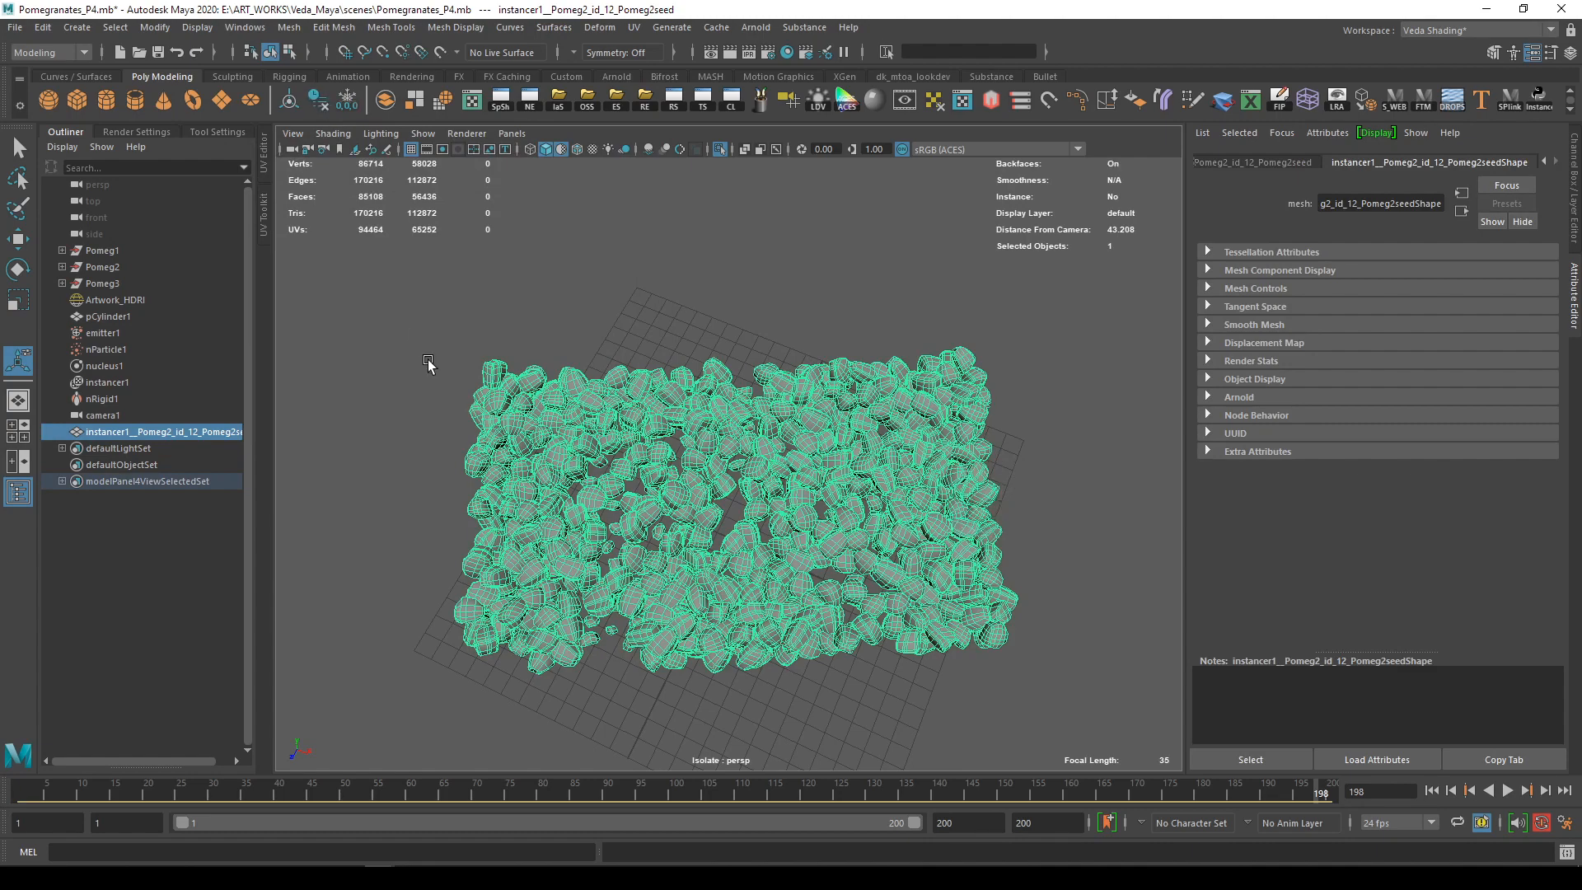
pyautogui.click(374, 332)
pyautogui.click(732, 451)
pyautogui.click(1570, 202)
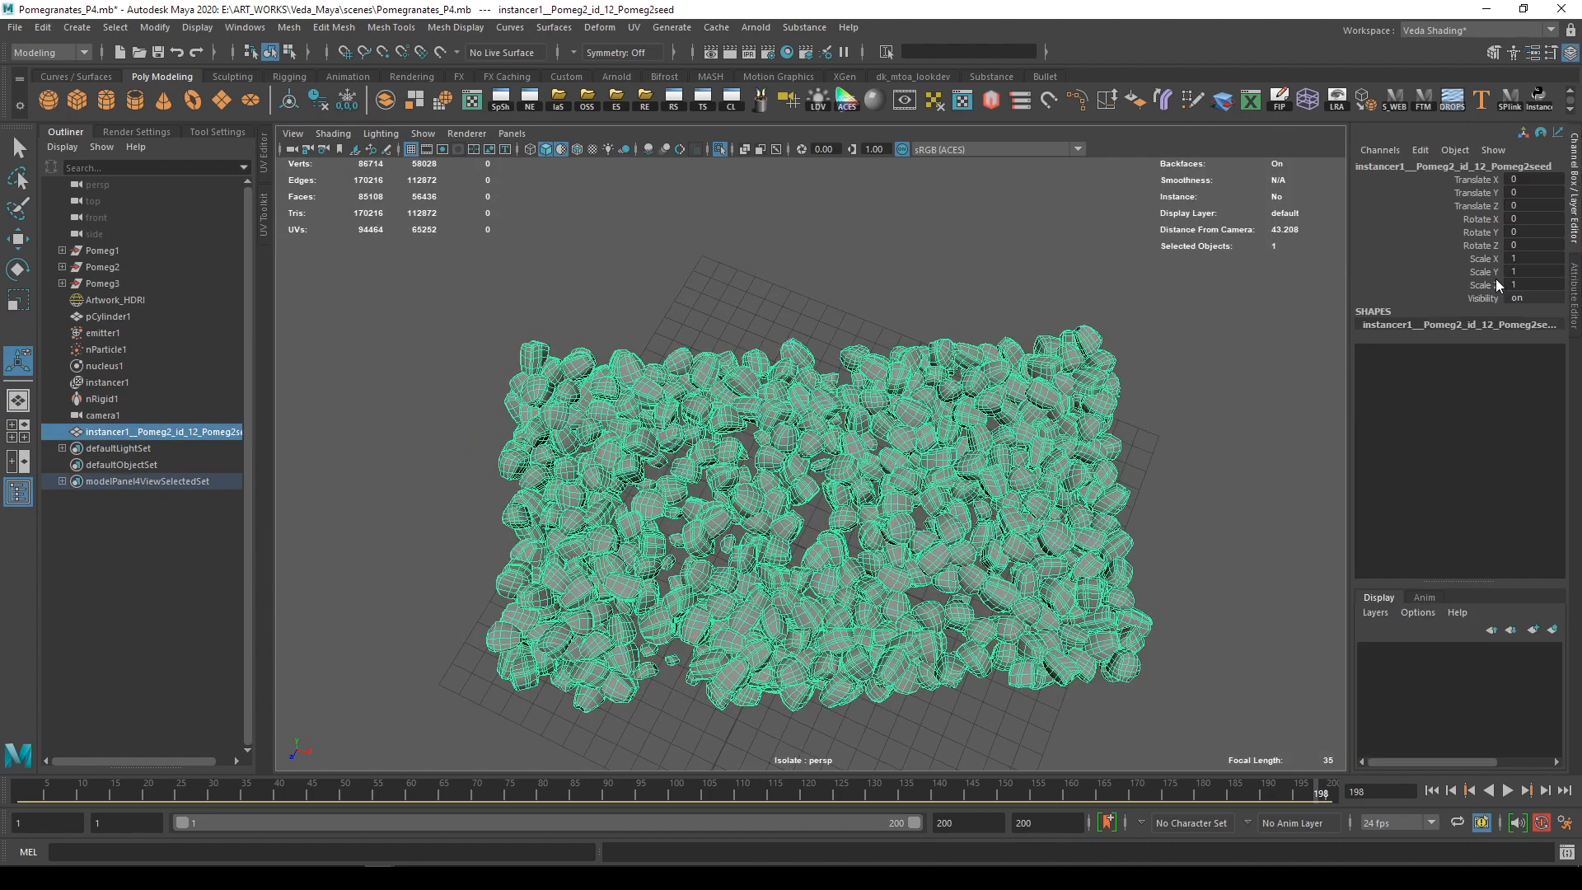
pyautogui.click(543, 298)
pyautogui.click(663, 455)
pyautogui.keyDown('alt'); pyautogui.moveTo(664, 454); pyautogui.dragTo(636, 404); pyautogui.keyUp('alt')
pyautogui.keyDown('alt'); pyautogui.moveTo(757, 456); pyautogui.dragTo(698, 430, button='middle'); pyautogui.keyUp('alt')
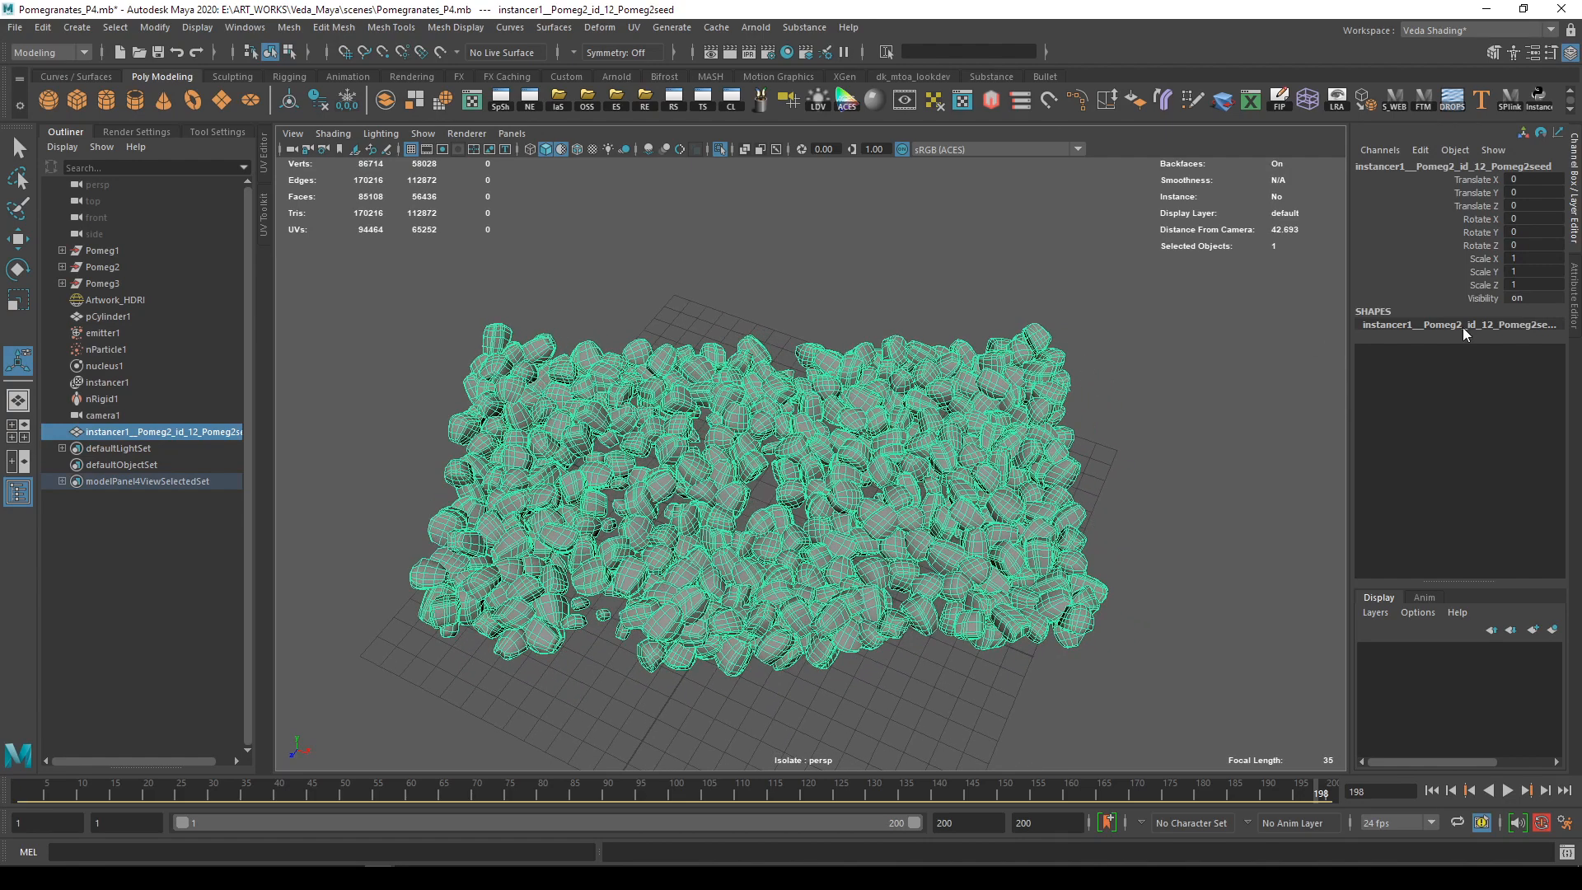
# Open the Water Droplet Generator and assign the combined seed mesh as its base object
pyautogui.click(1452, 100)
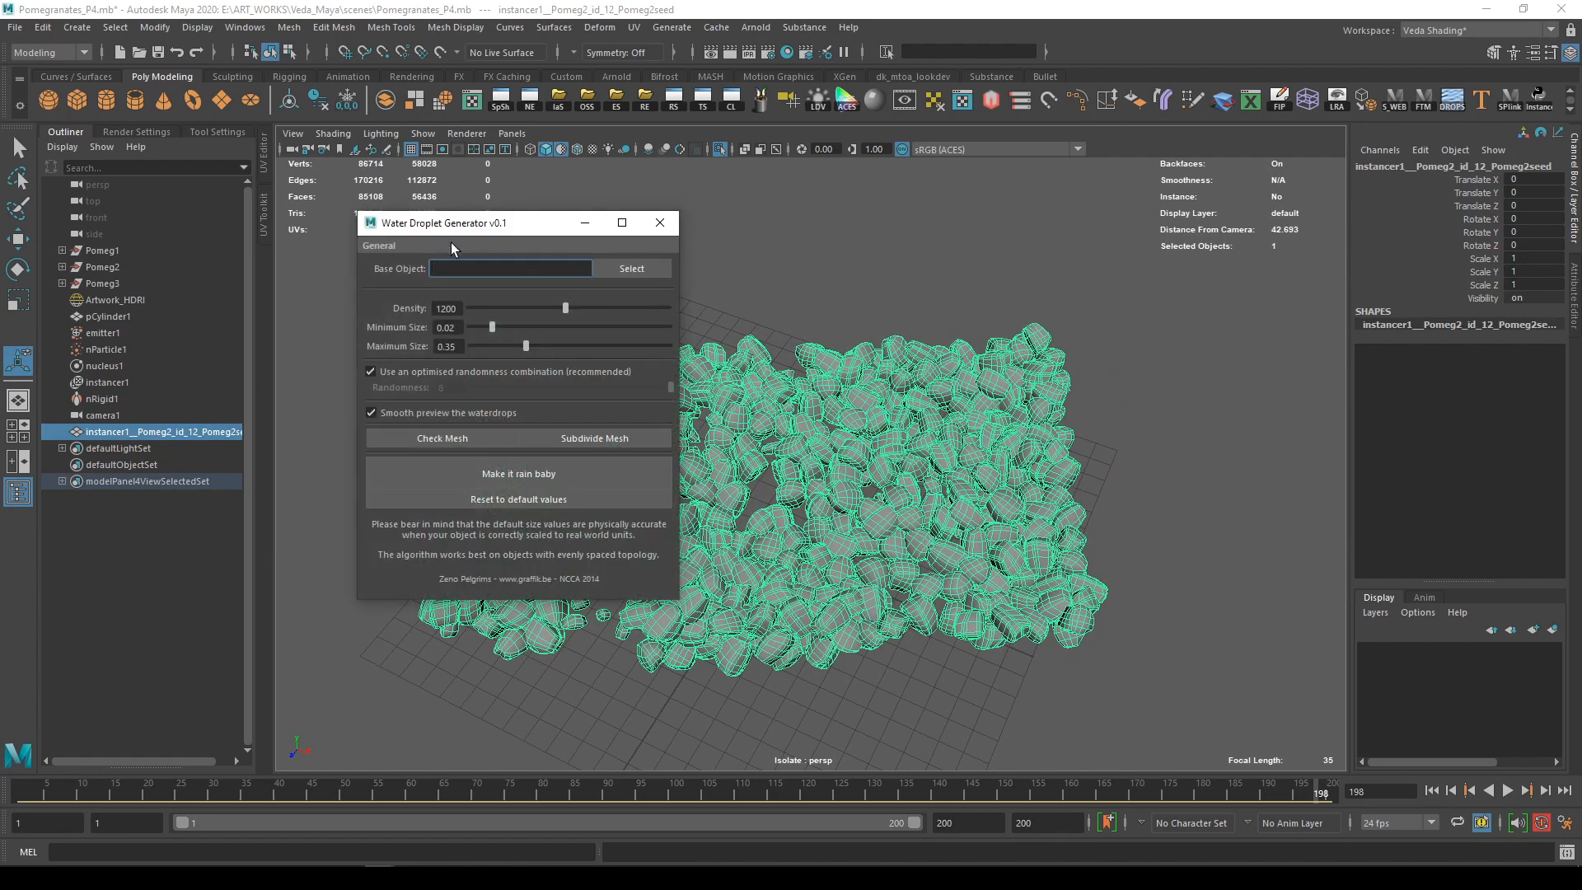
pyautogui.moveTo(440, 225); pyautogui.dragTo(1269, 292)
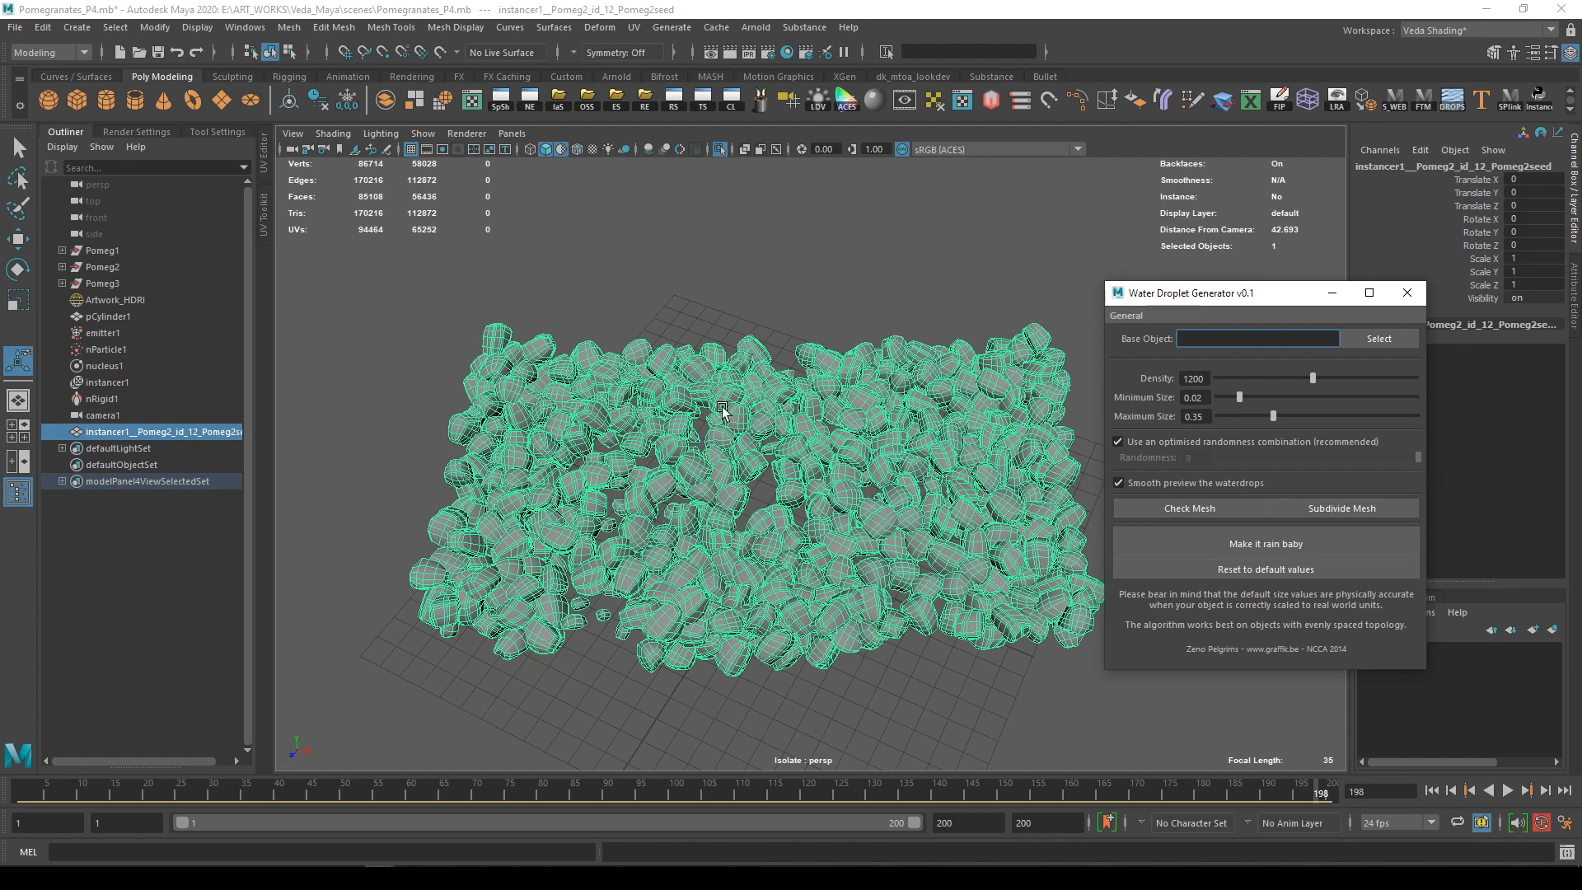
pyautogui.click(612, 406)
pyautogui.click(1378, 339)
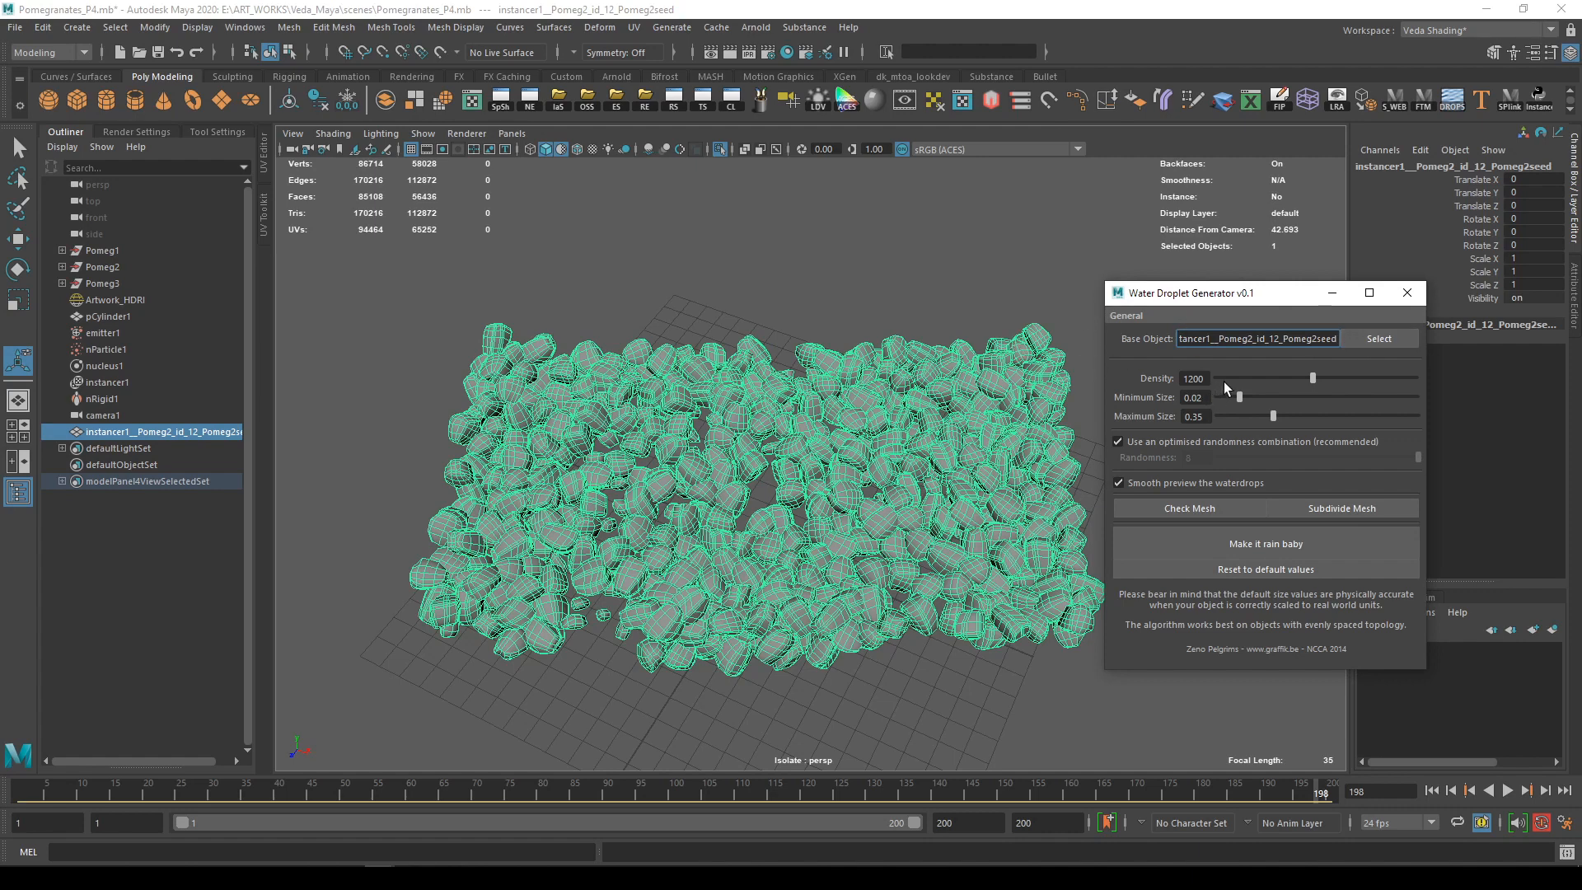
# Set the droplet density to 100 and generate the water drops on the seed mesh
pyautogui.doubleClick(1193, 378)
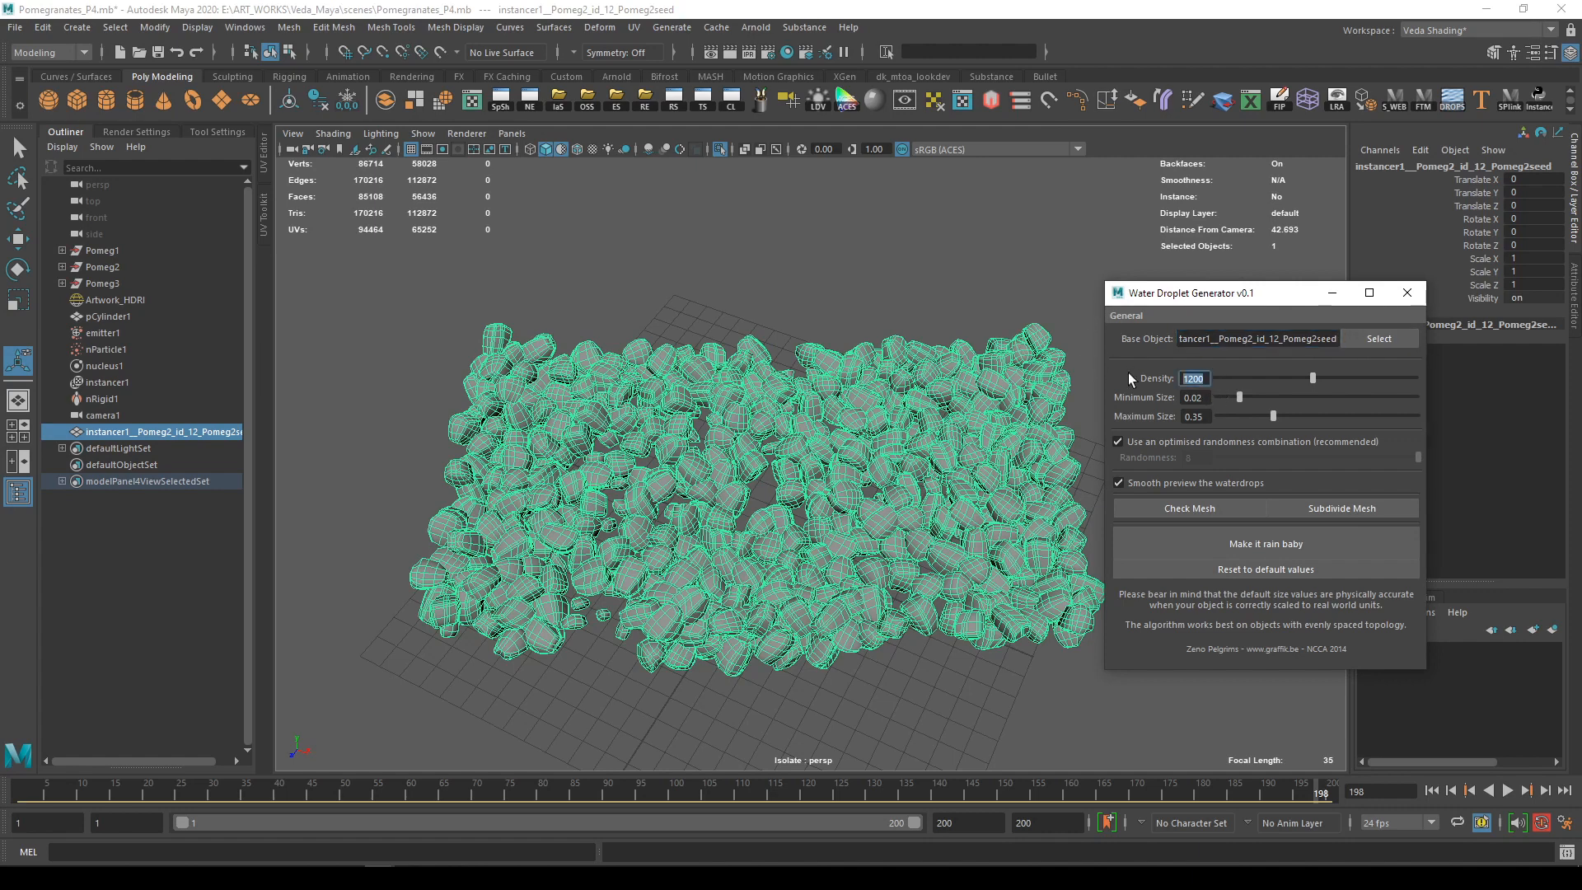
pyautogui.write('10')
pyautogui.press('Return')
pyautogui.write('1')
pyautogui.press('Return')
pyautogui.write('00100')
pyautogui.press('Return')
pyautogui.write('100')
pyautogui.press('Return')
pyautogui.scroll(5, 725, 461)
pyautogui.keyDown('alt'); pyautogui.moveTo(866, 512); pyautogui.dragTo(798, 470); pyautogui.keyUp('alt')
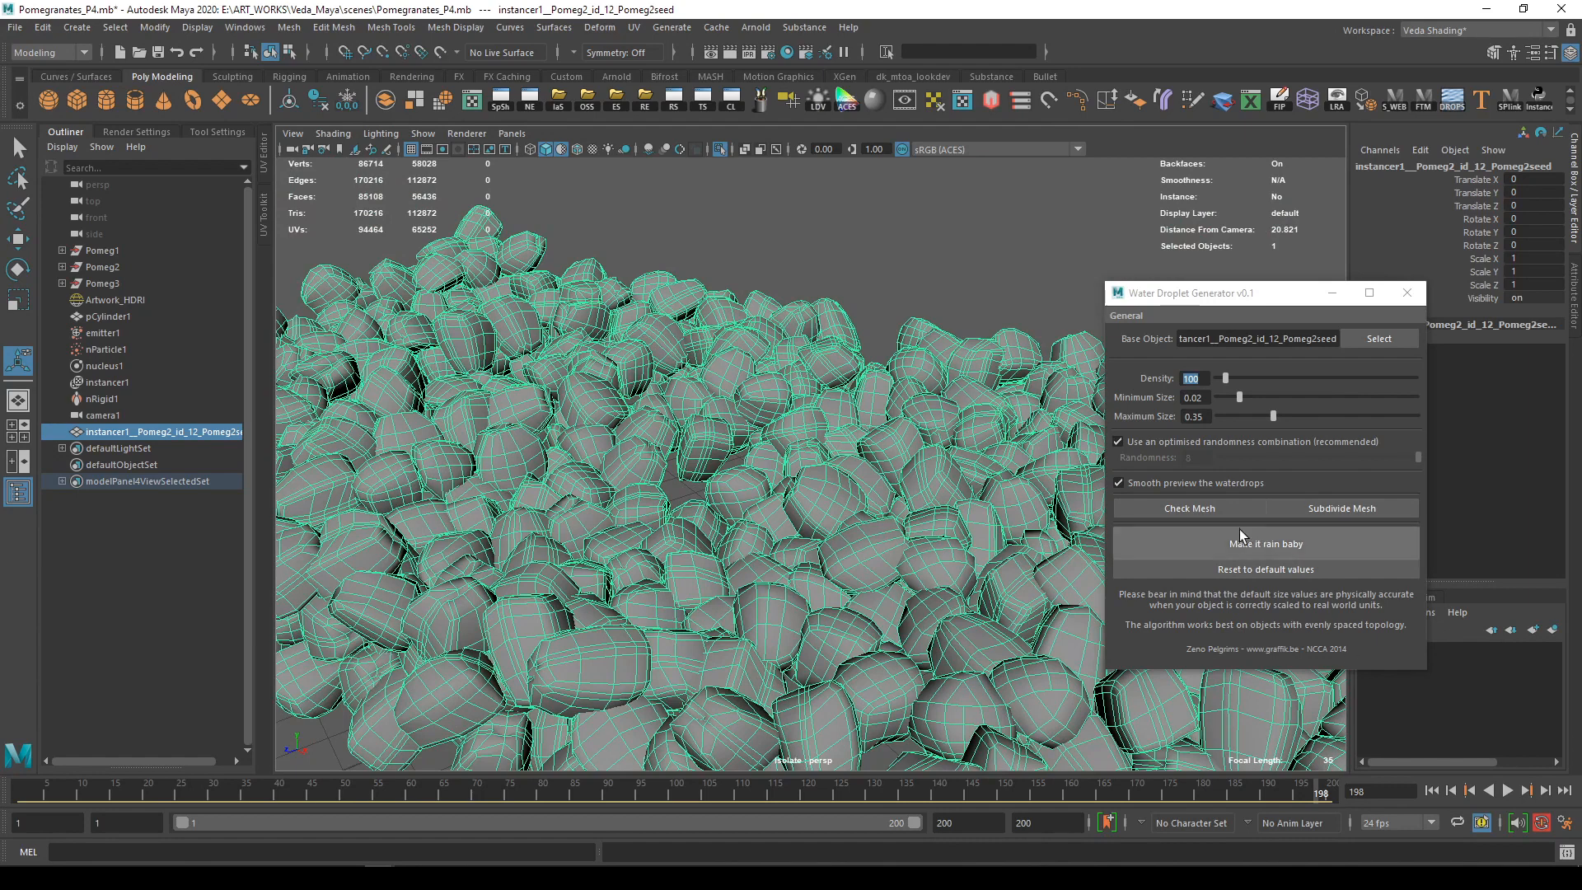
pyautogui.click(1128, 505)
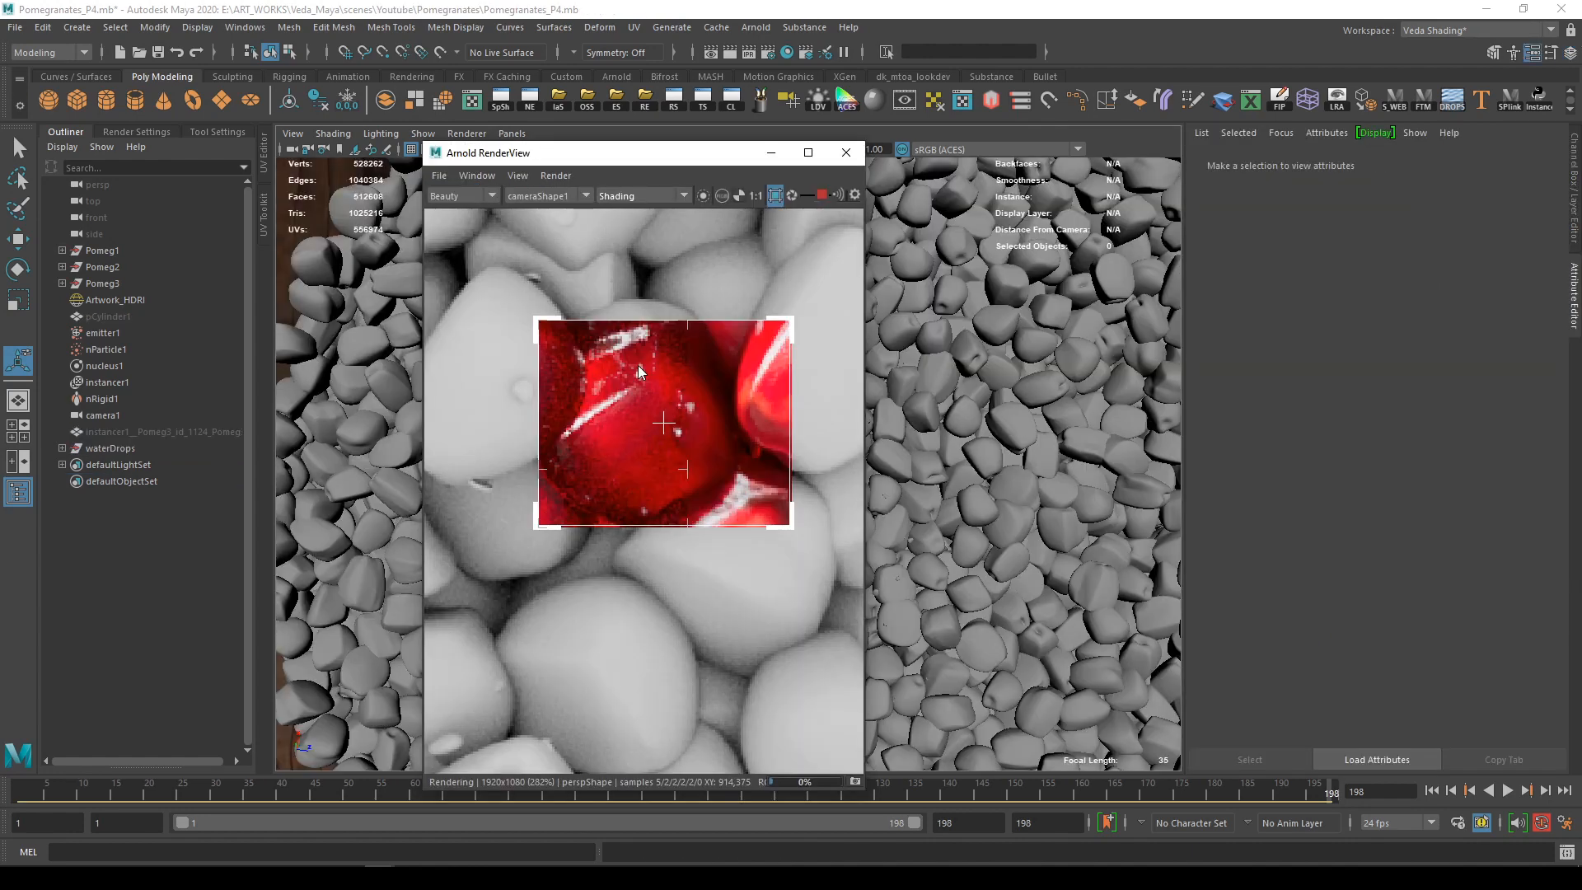
# Lower the Arnold sampling to Camera (AA) 4 and Diffuse 1 in the render settings
pyautogui.scroll(-2, 637, 364)
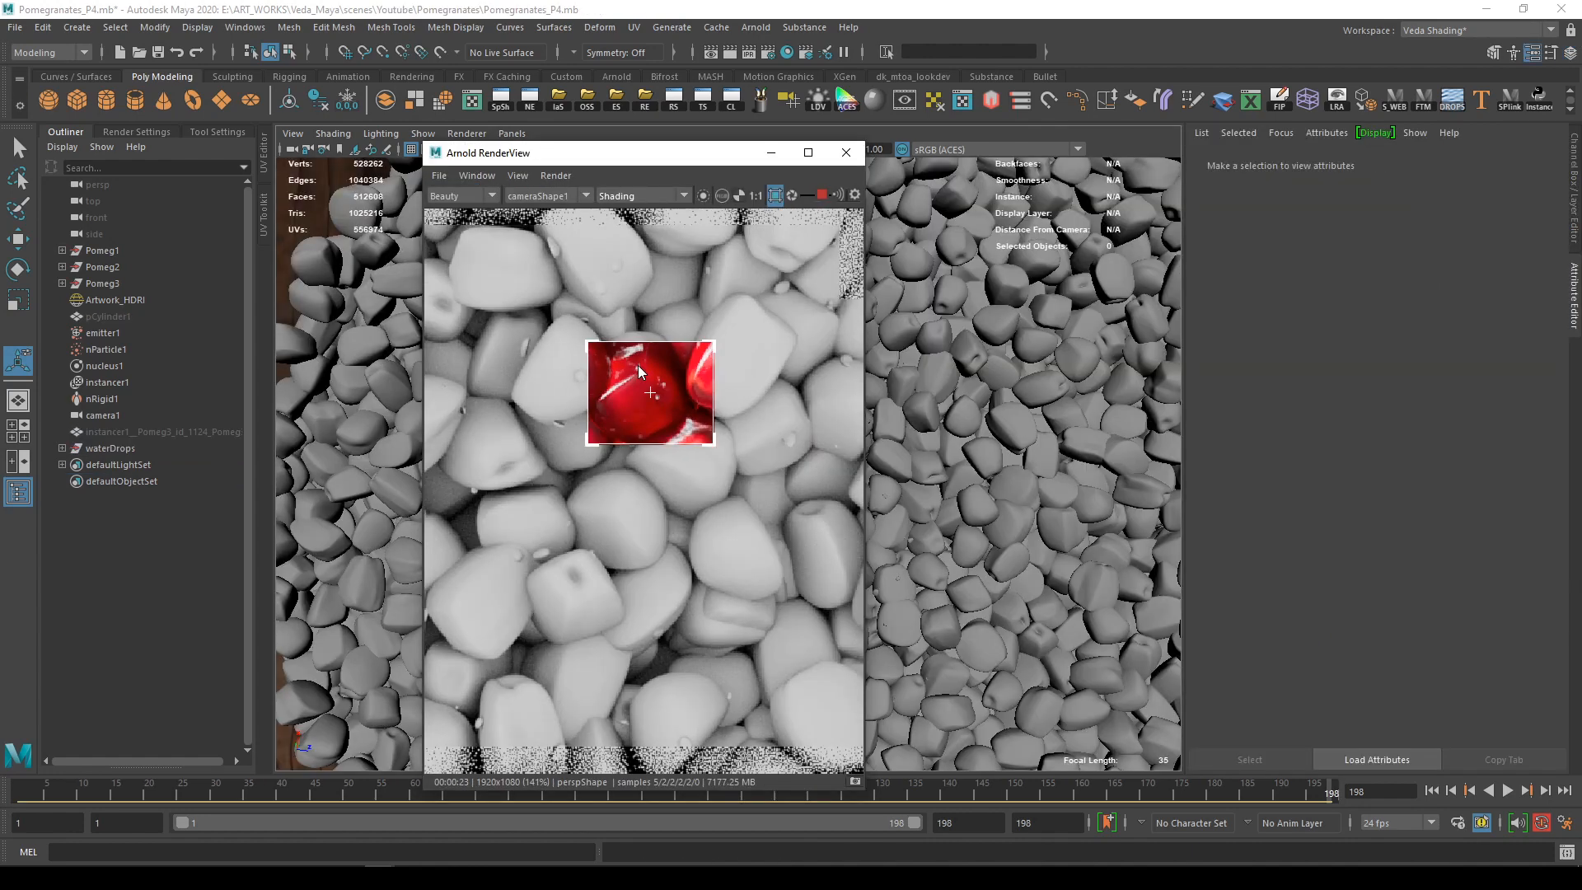
pyautogui.click(145, 129)
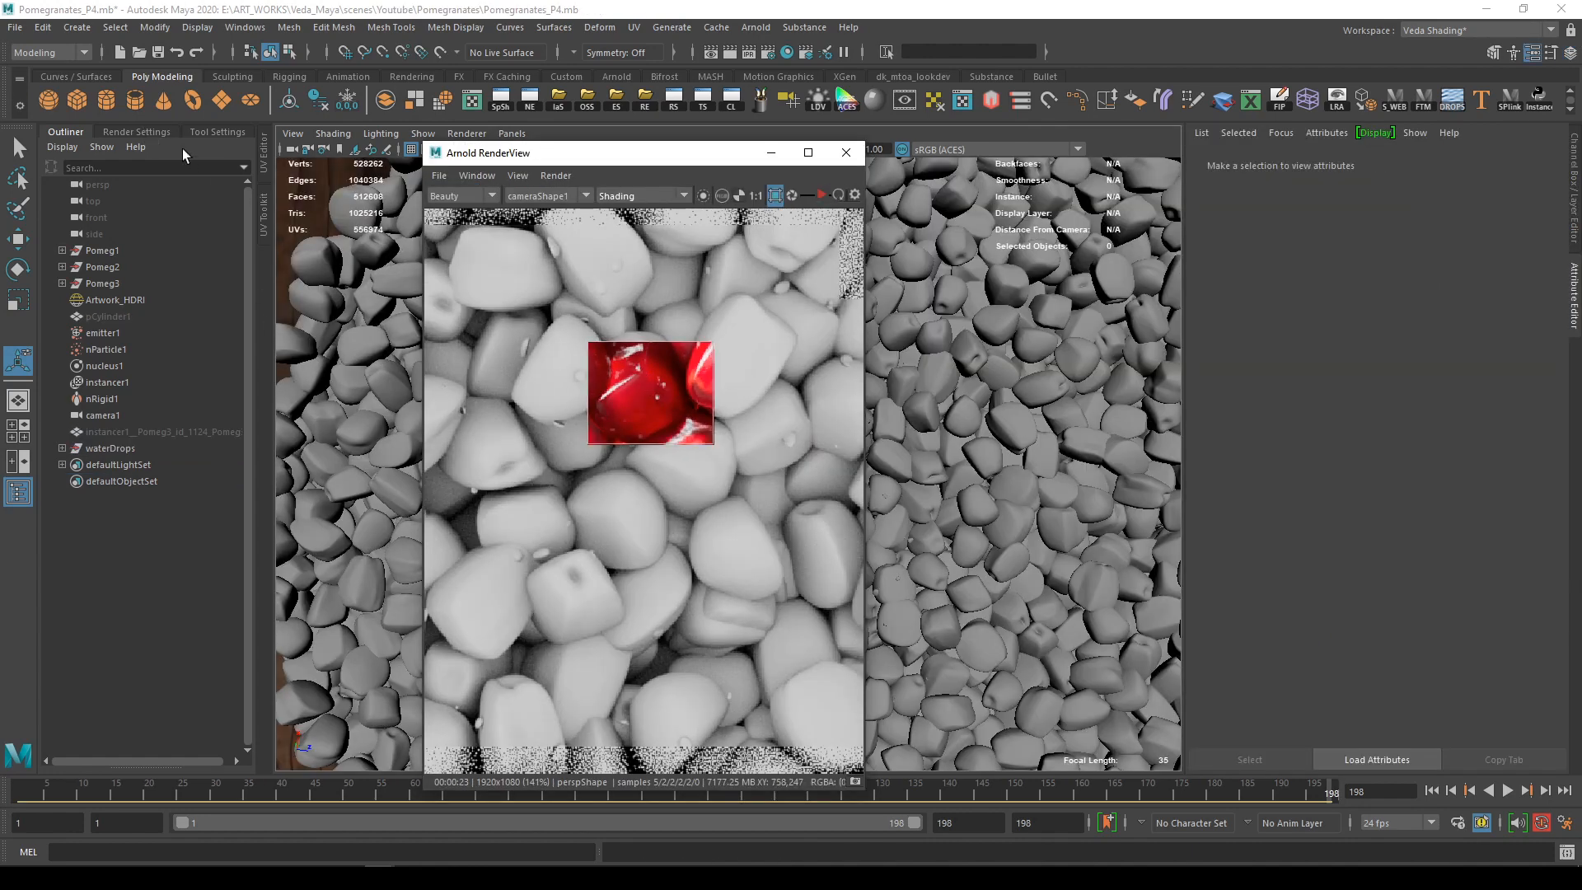
pyautogui.click(143, 212)
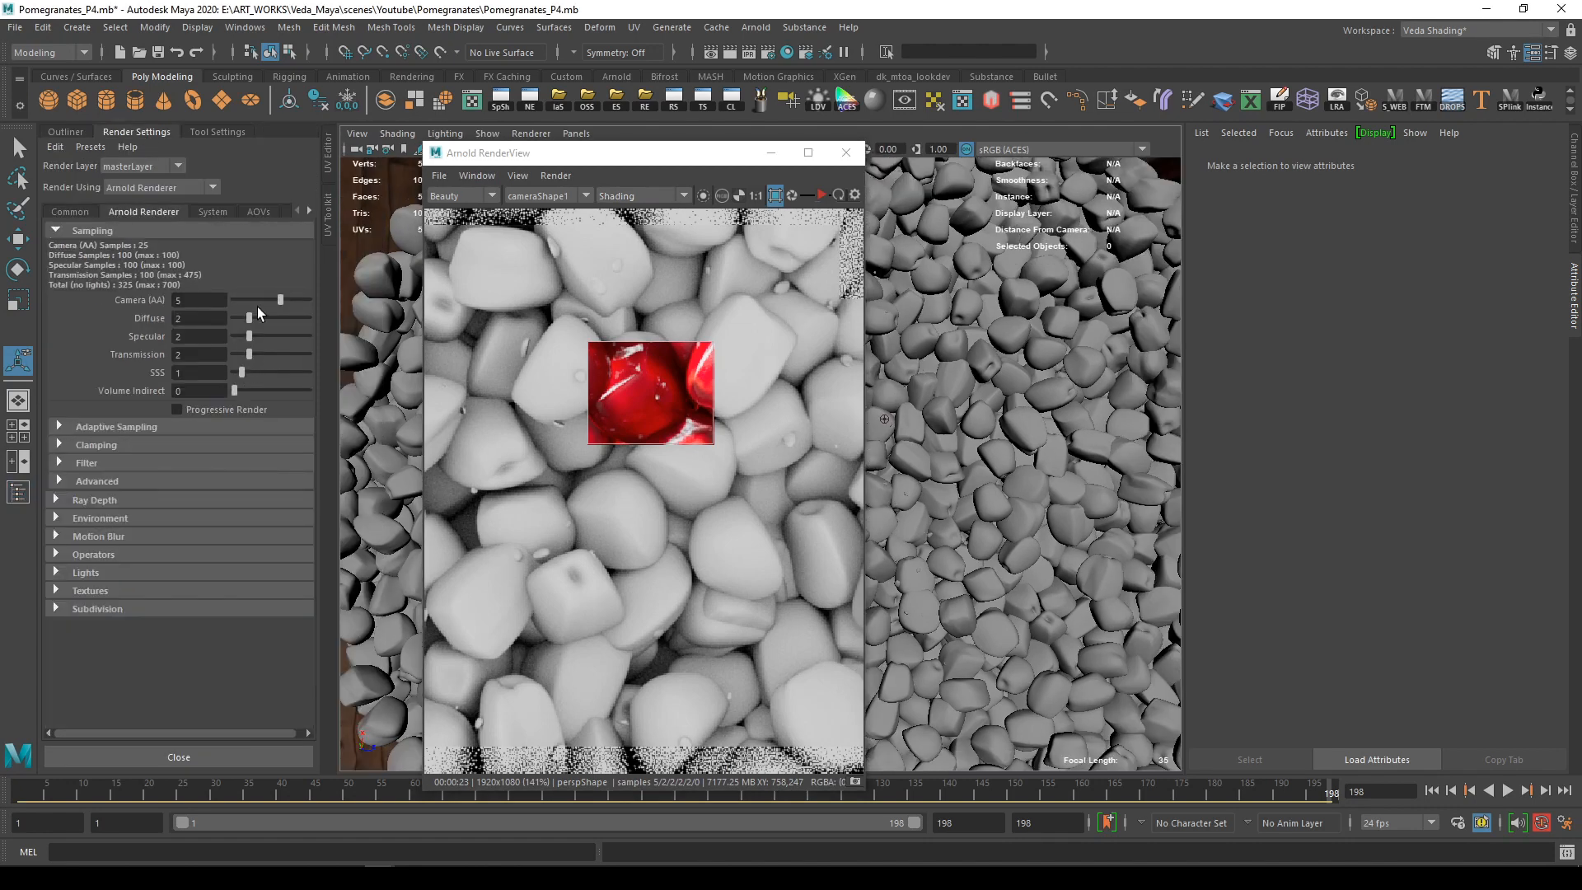
pyautogui.moveTo(249, 318); pyautogui.dragTo(244, 320)
pyautogui.moveTo(283, 298); pyautogui.dragTo(275, 299)
# Set the Arnold ray depth to Transmission 8, Total 10 and Transparency Depth 10
pyautogui.click(92, 501)
pyautogui.doubleClick(193, 574)
pyautogui.write('8')
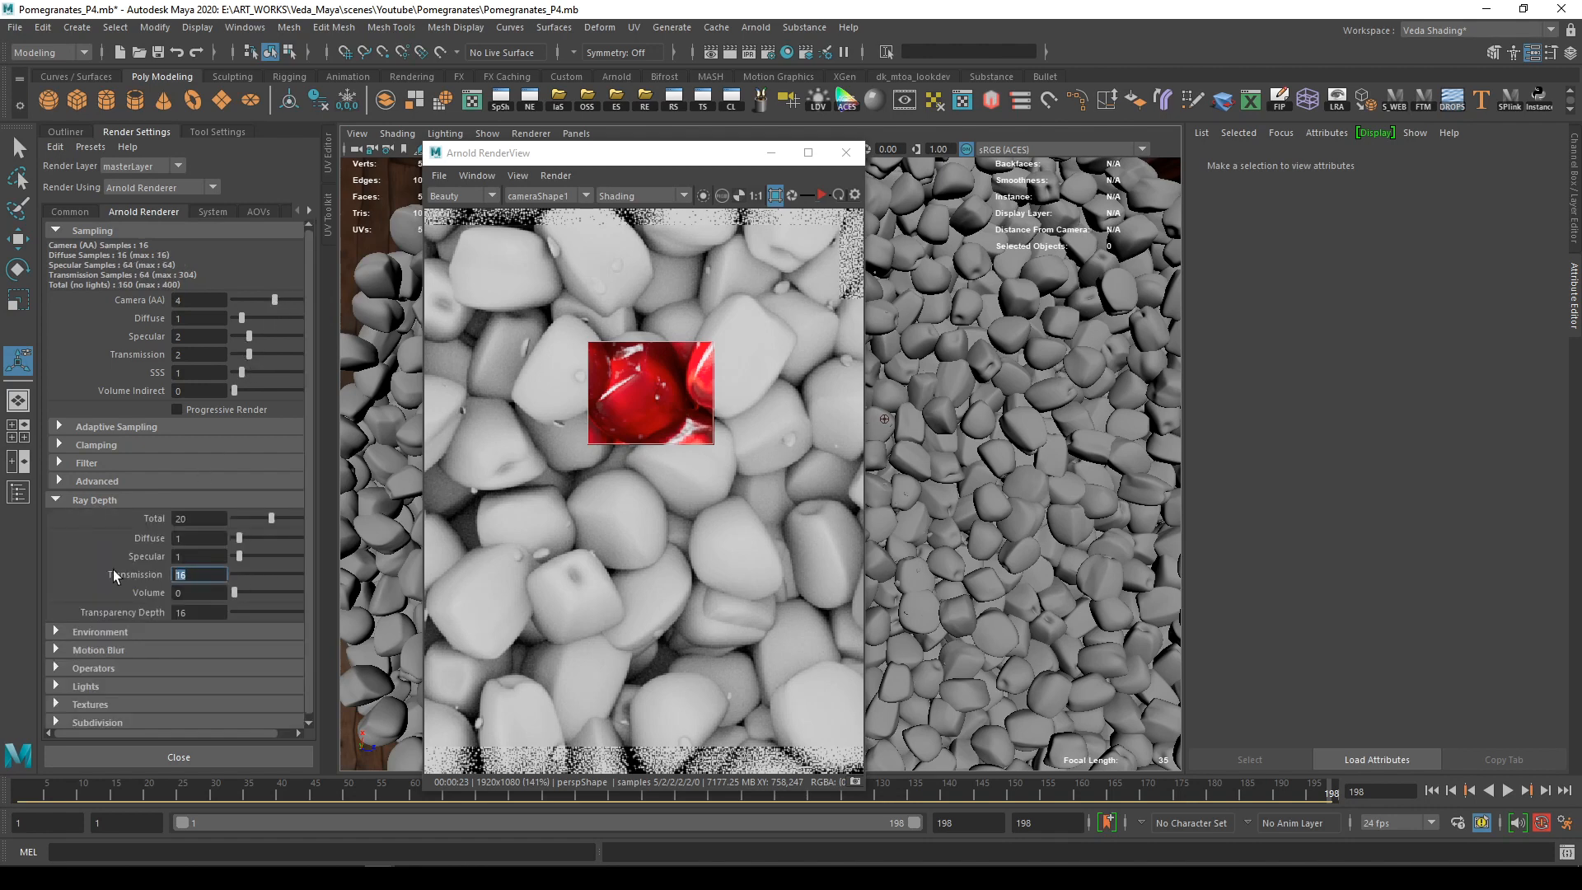
pyautogui.press('Return')
pyautogui.doubleClick(191, 518)
pyautogui.write('10')
pyautogui.press('Return')
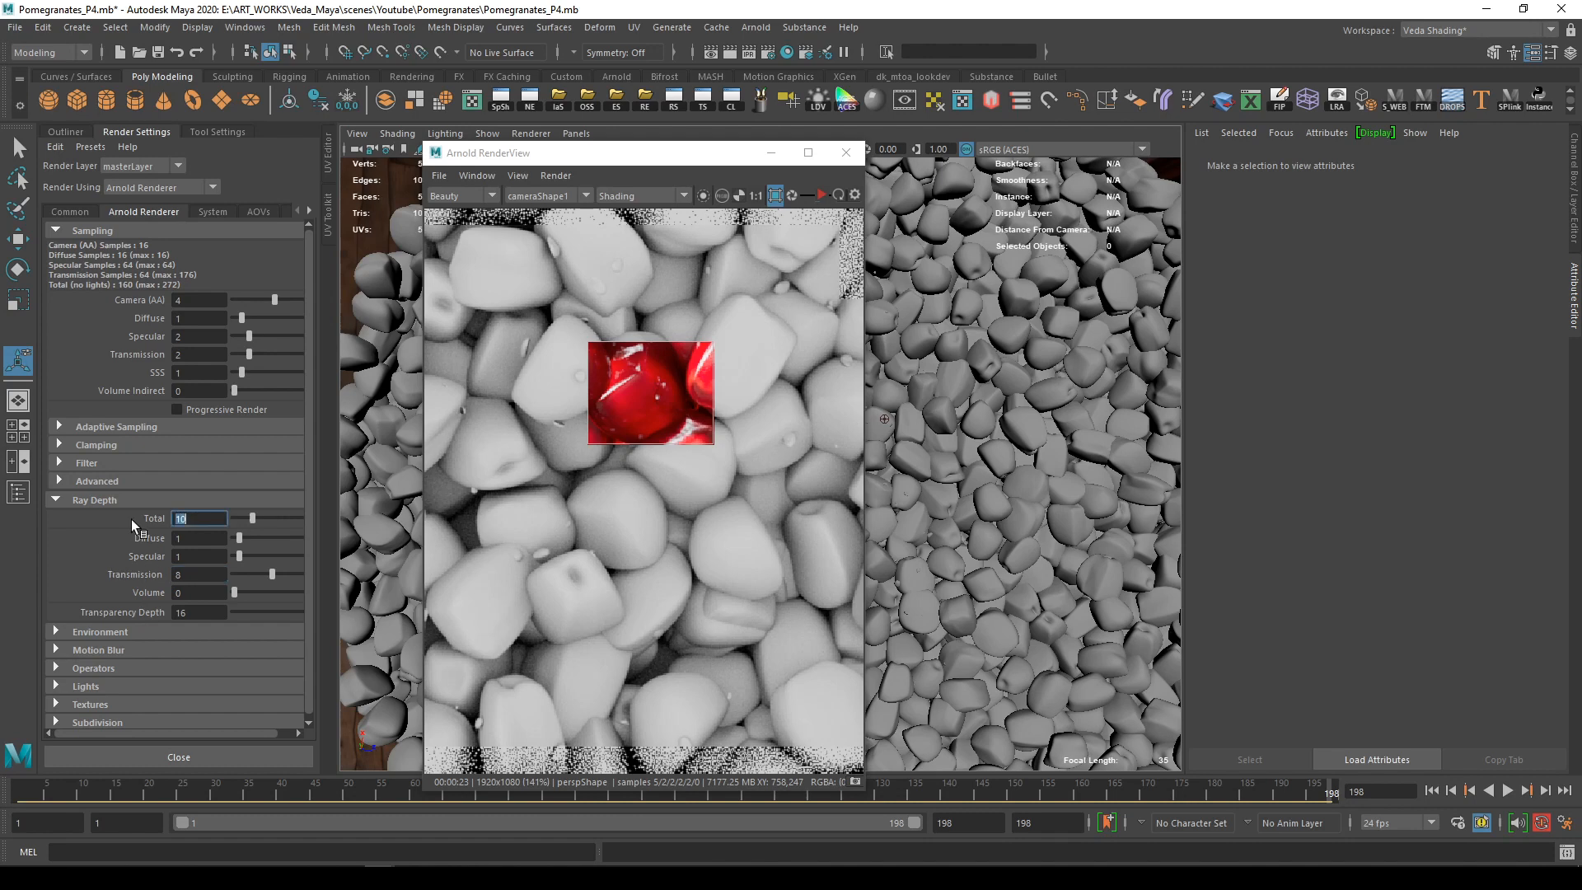
pyautogui.doubleClick(194, 613)
pyautogui.write('10')
pyautogui.press('Return')
# Start and stop the Arnold render, and zoom out to view the full frame
pyautogui.click(821, 196)
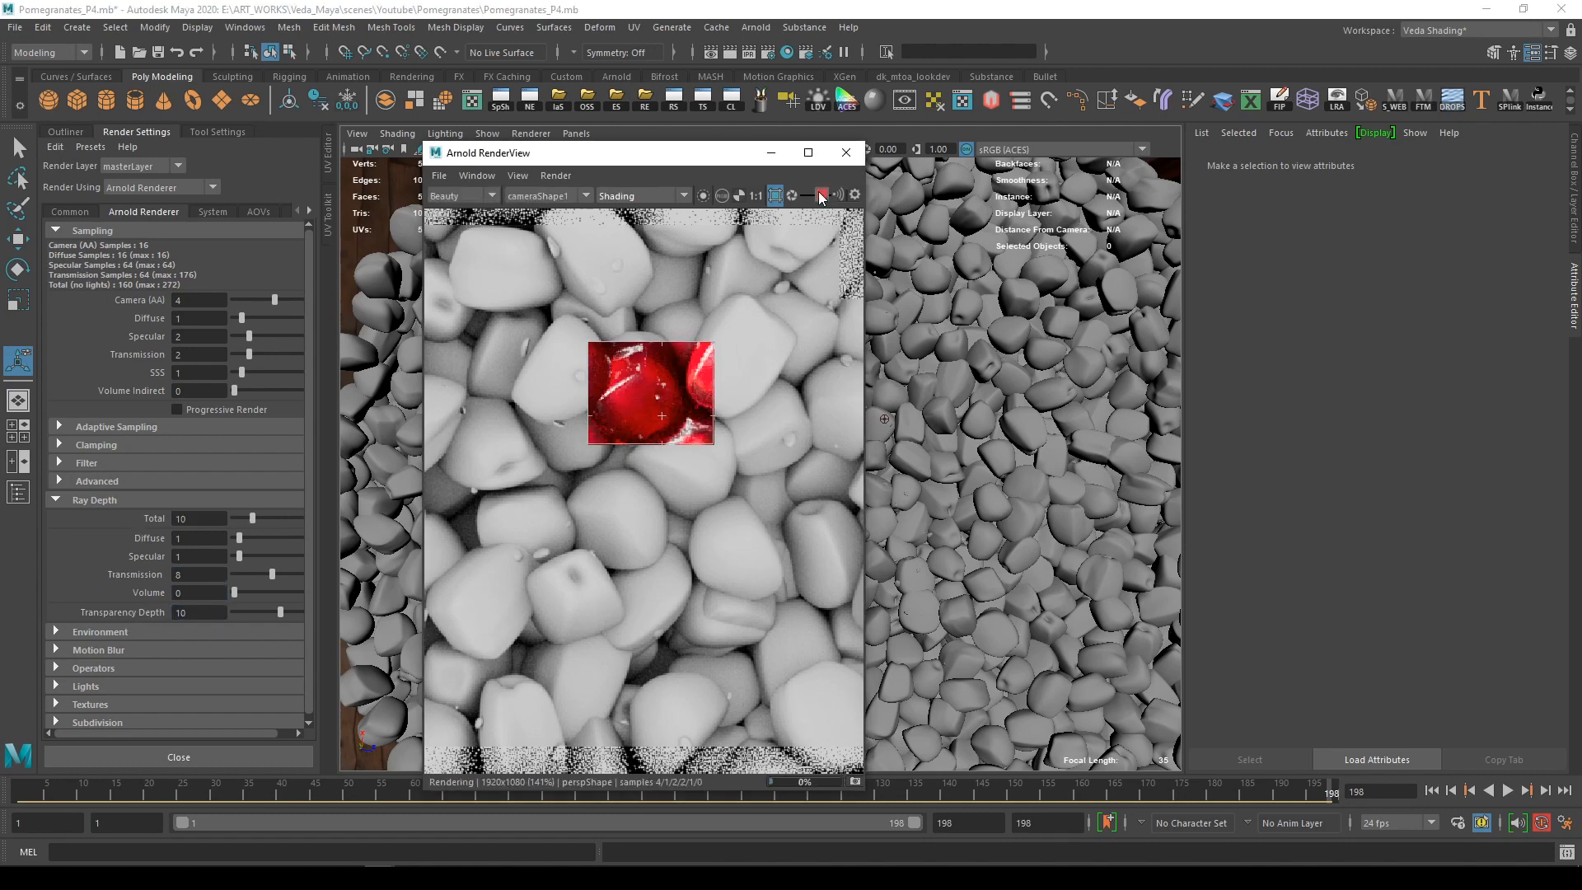
pyautogui.click(821, 196)
pyautogui.scroll(-7, 632, 384)
pyautogui.scroll(-2, 632, 384)
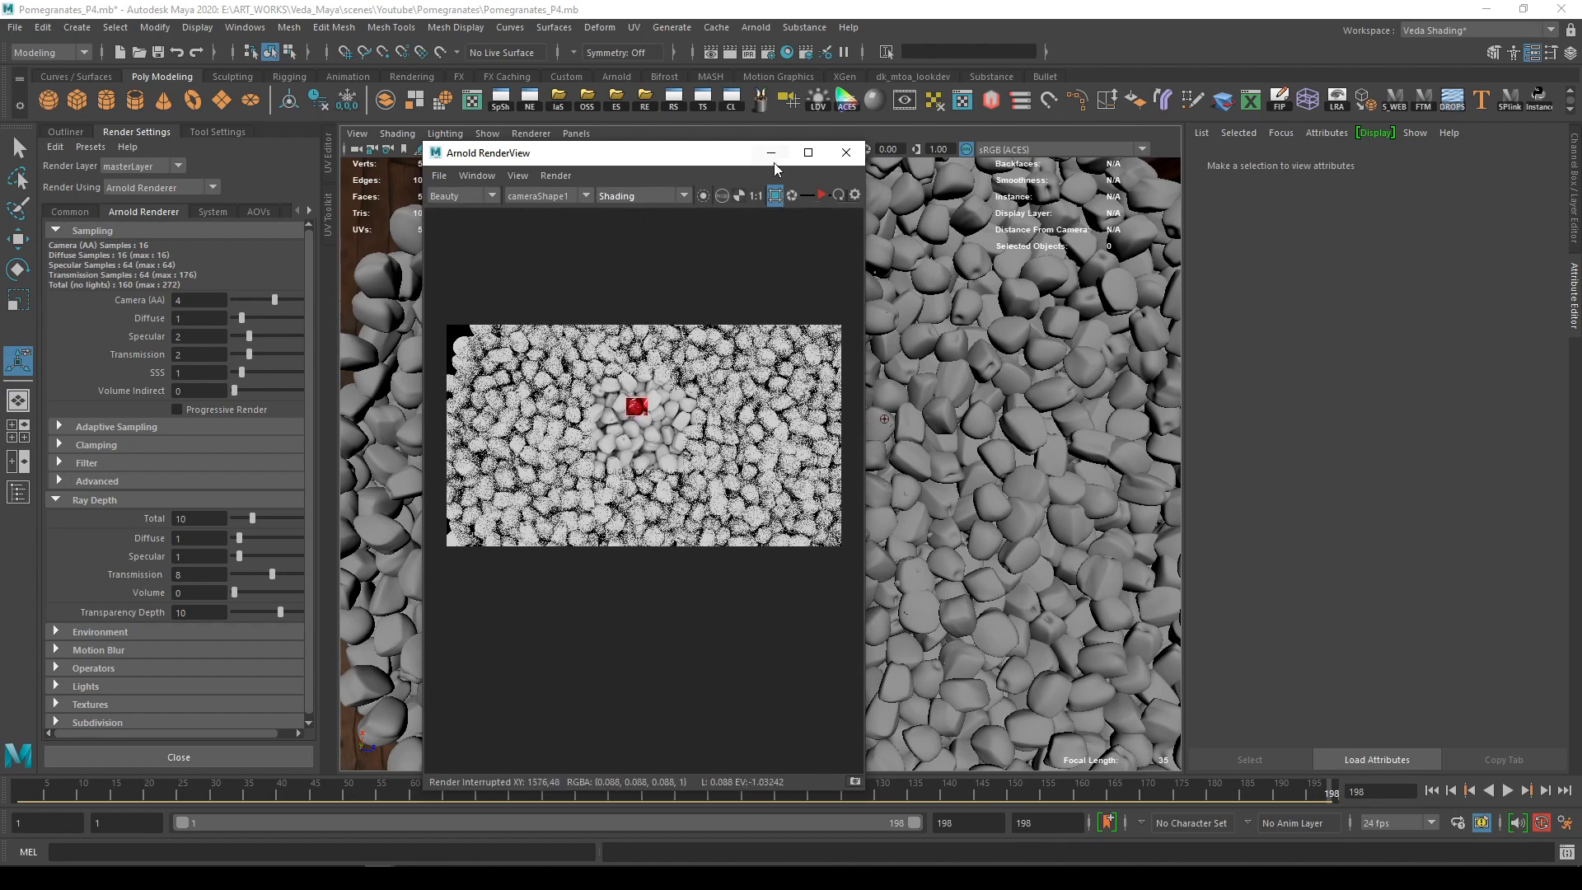
# Move the Arnold RenderView clear of the viewport and look through camera1
pyautogui.moveTo(626, 152); pyautogui.dragTo(211, 172)
pyautogui.click(576, 134)
pyautogui.click(781, 153)
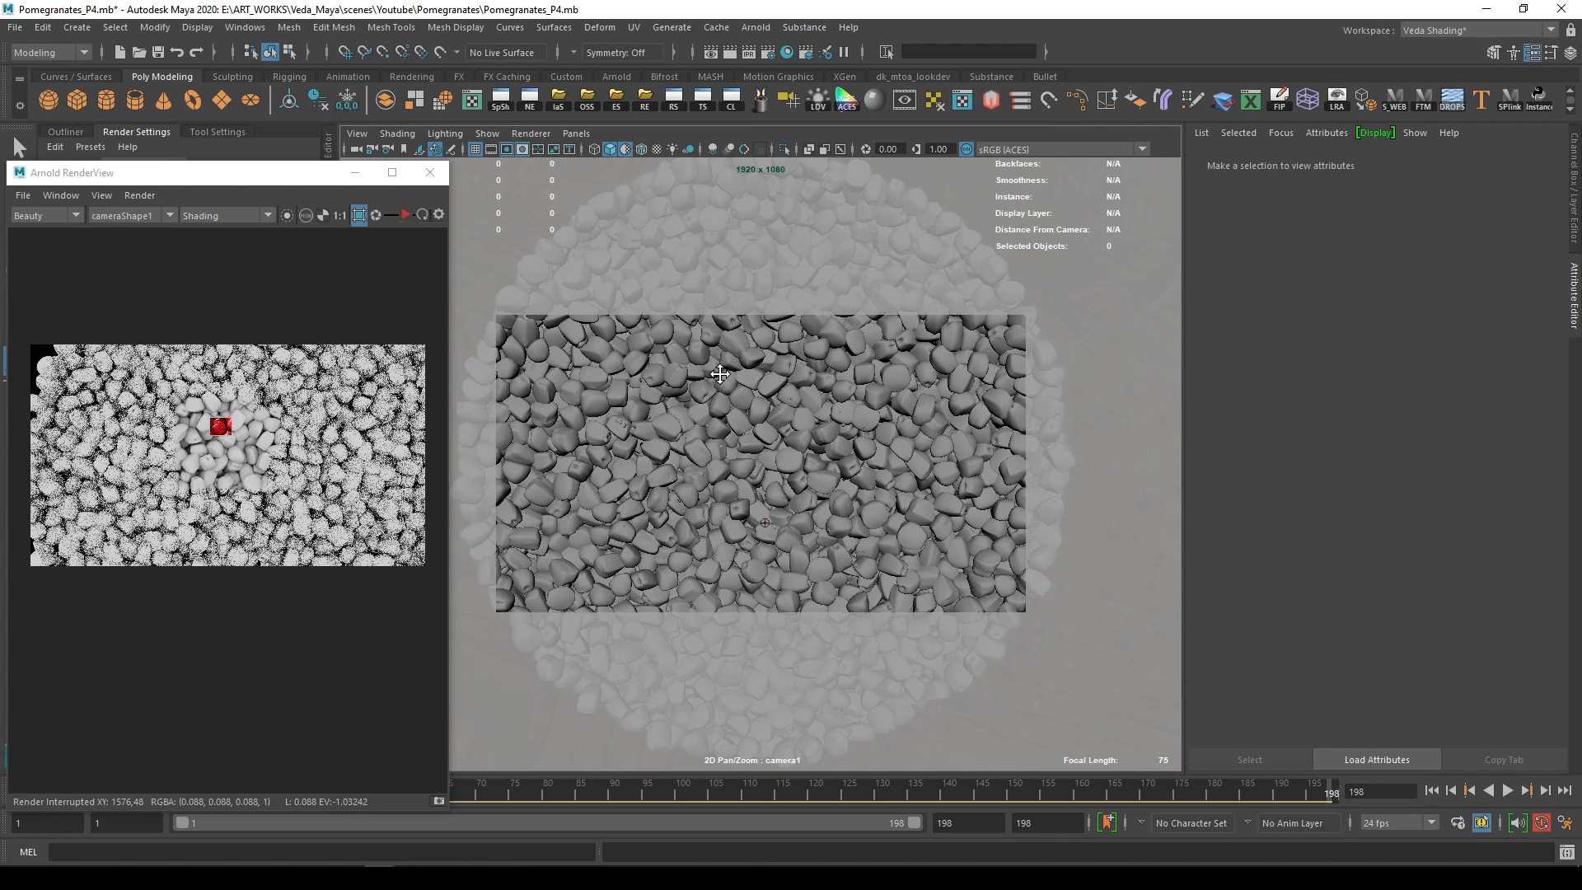
# Switch the Arnold RenderView camera from perspShape to cameraShape1 and render the pomegranate scene from that camera
pyautogui.moveTo(132, 172); pyautogui.dragTo(312, 172)
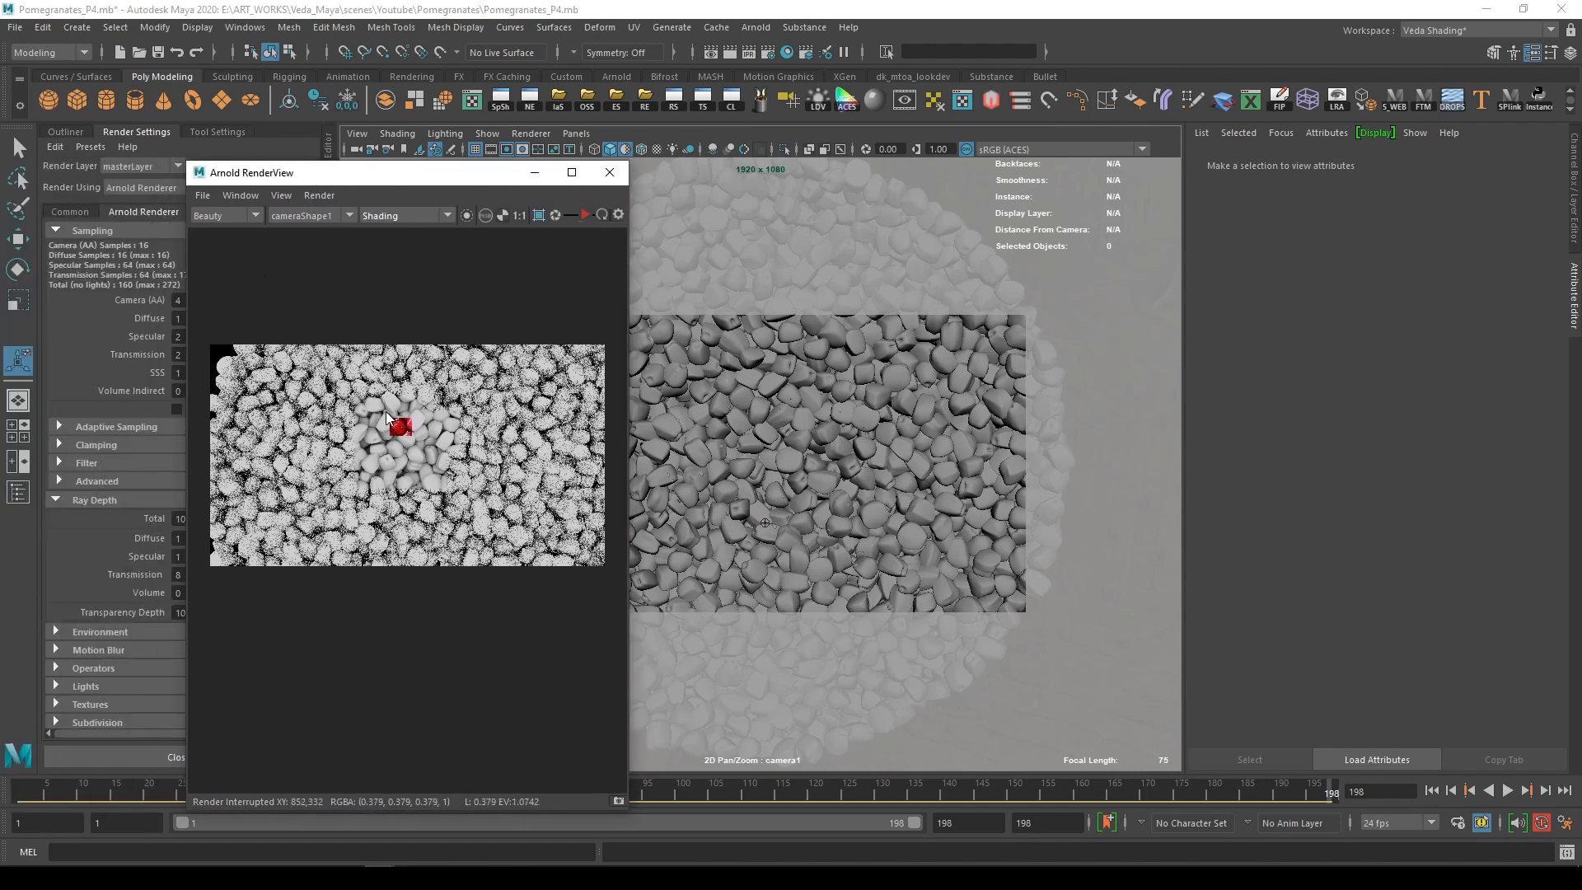
pyautogui.click(583, 215)
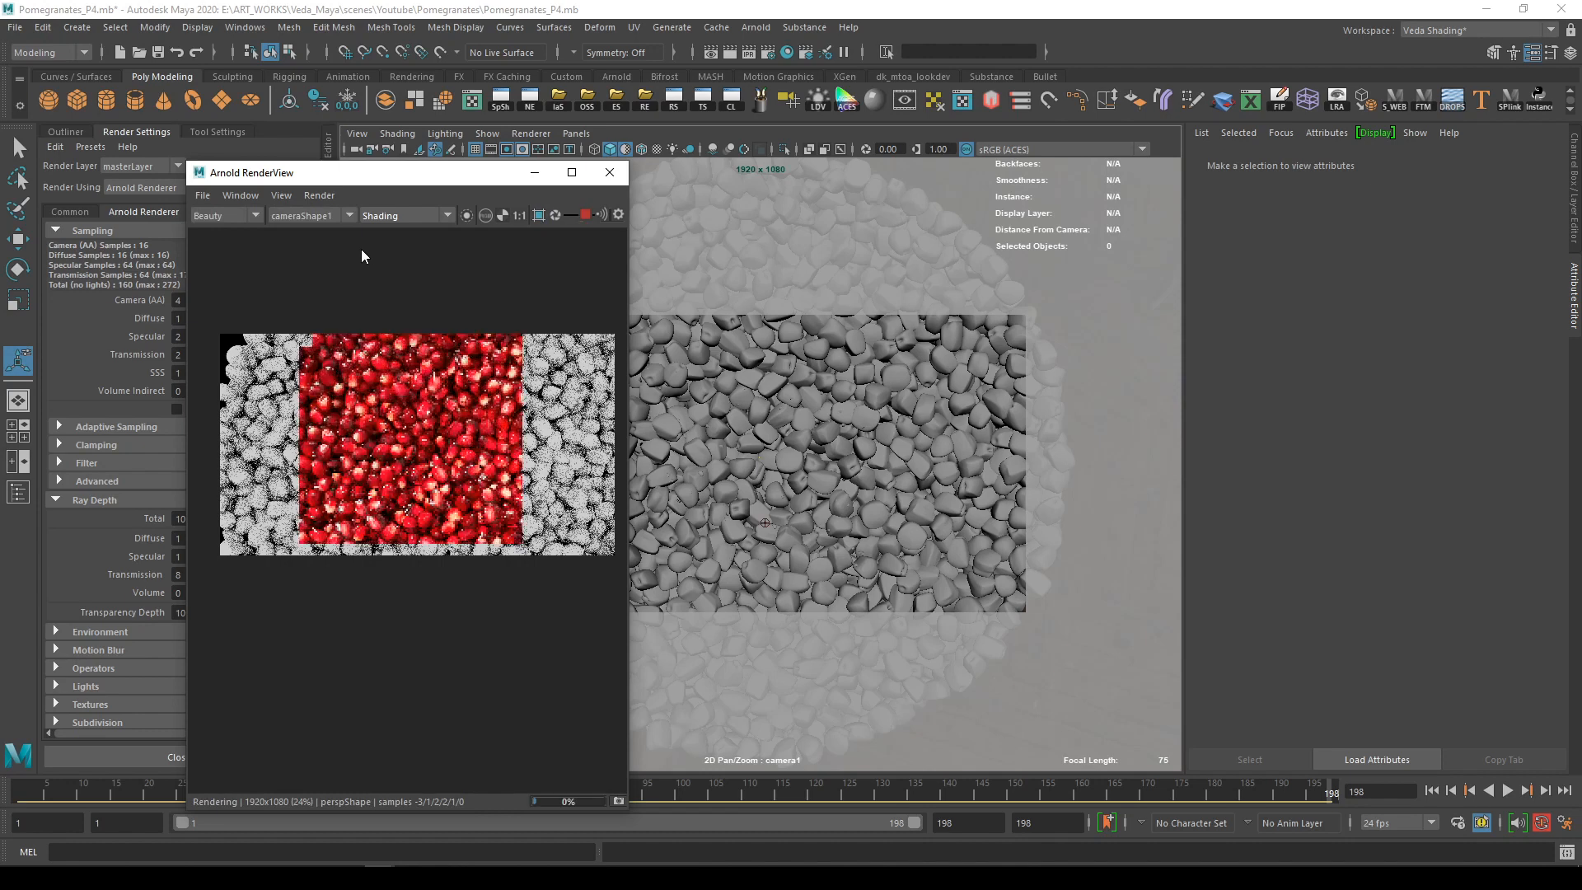
pyautogui.click(587, 214)
pyautogui.click(305, 215)
pyautogui.click(304, 231)
pyautogui.click(298, 215)
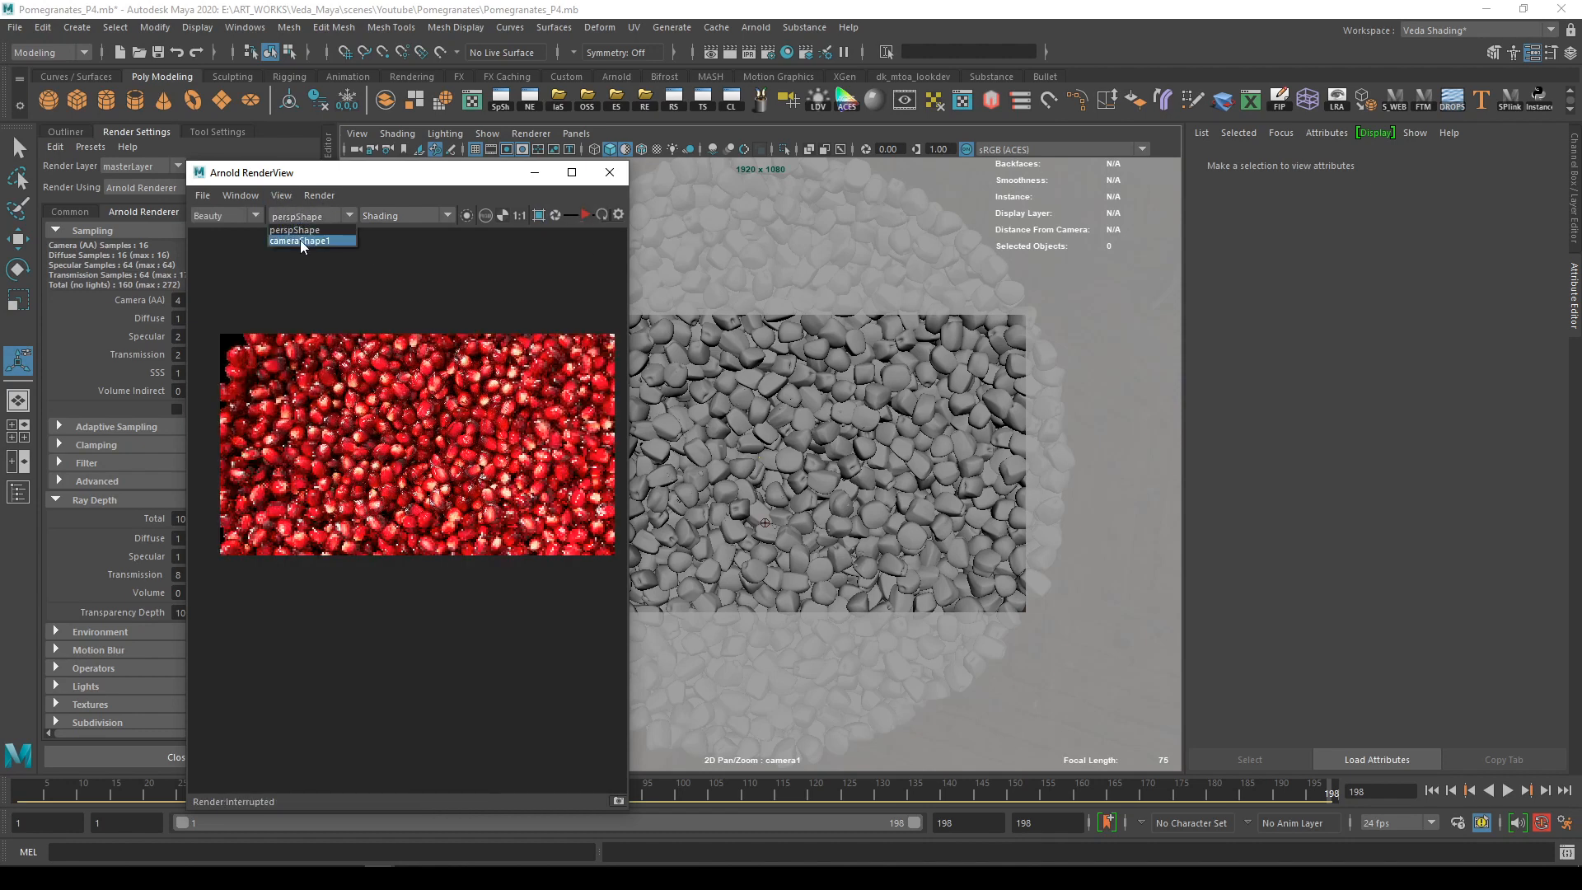
pyautogui.click(300, 241)
pyautogui.click(586, 214)
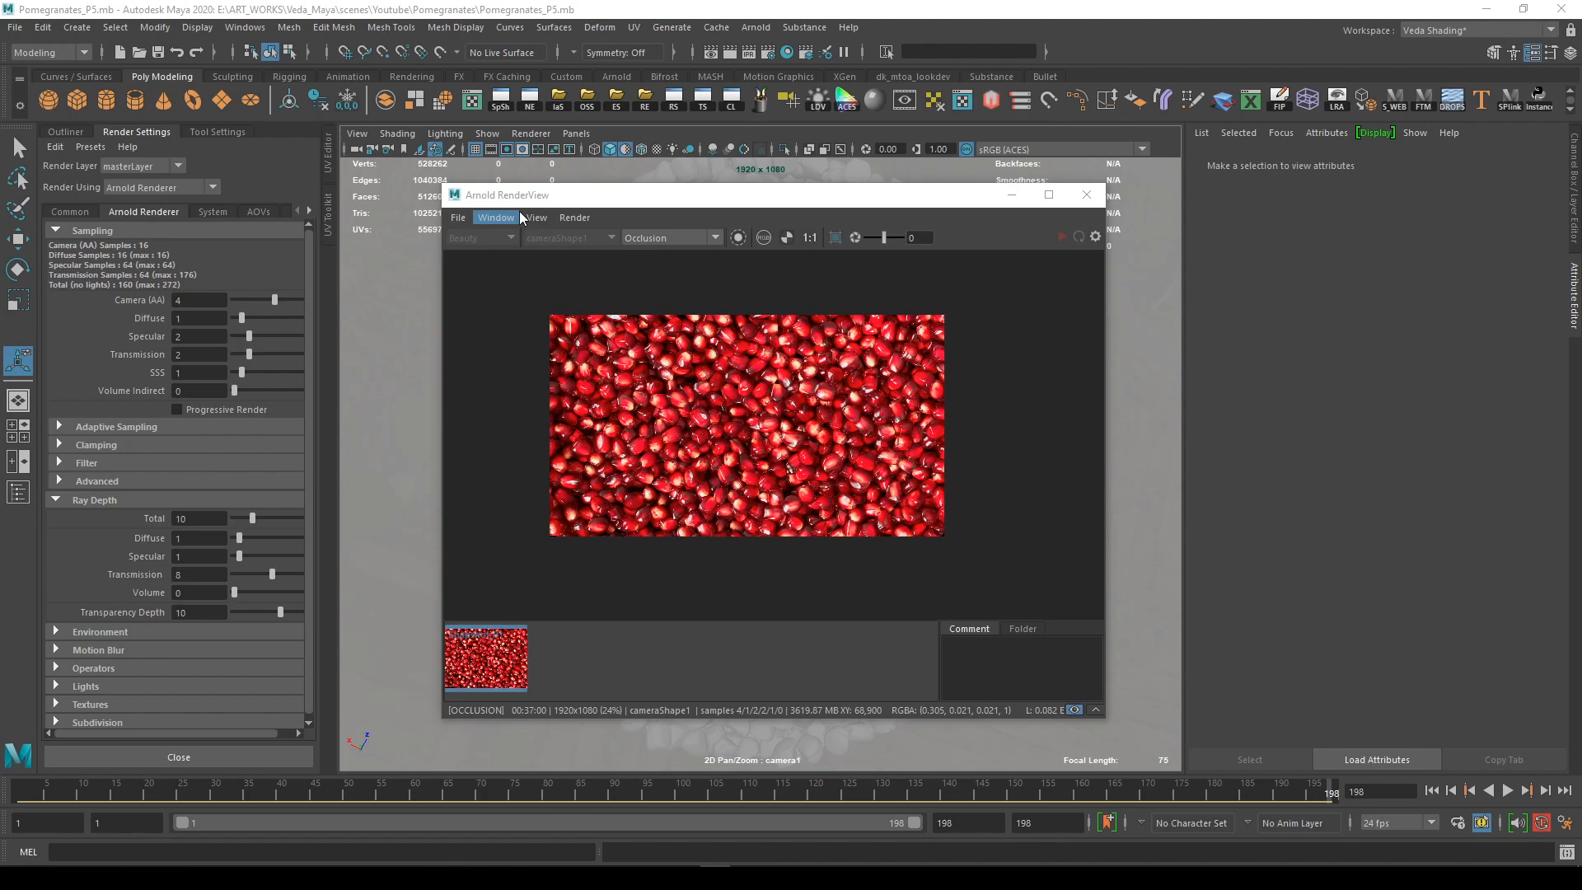
# Maximize the Arnold RenderView and examine the finished pomegranate render up close and in full, including the seed shading and water droplets
pyautogui.moveTo(523, 165); pyautogui.dragTo(506, 74)
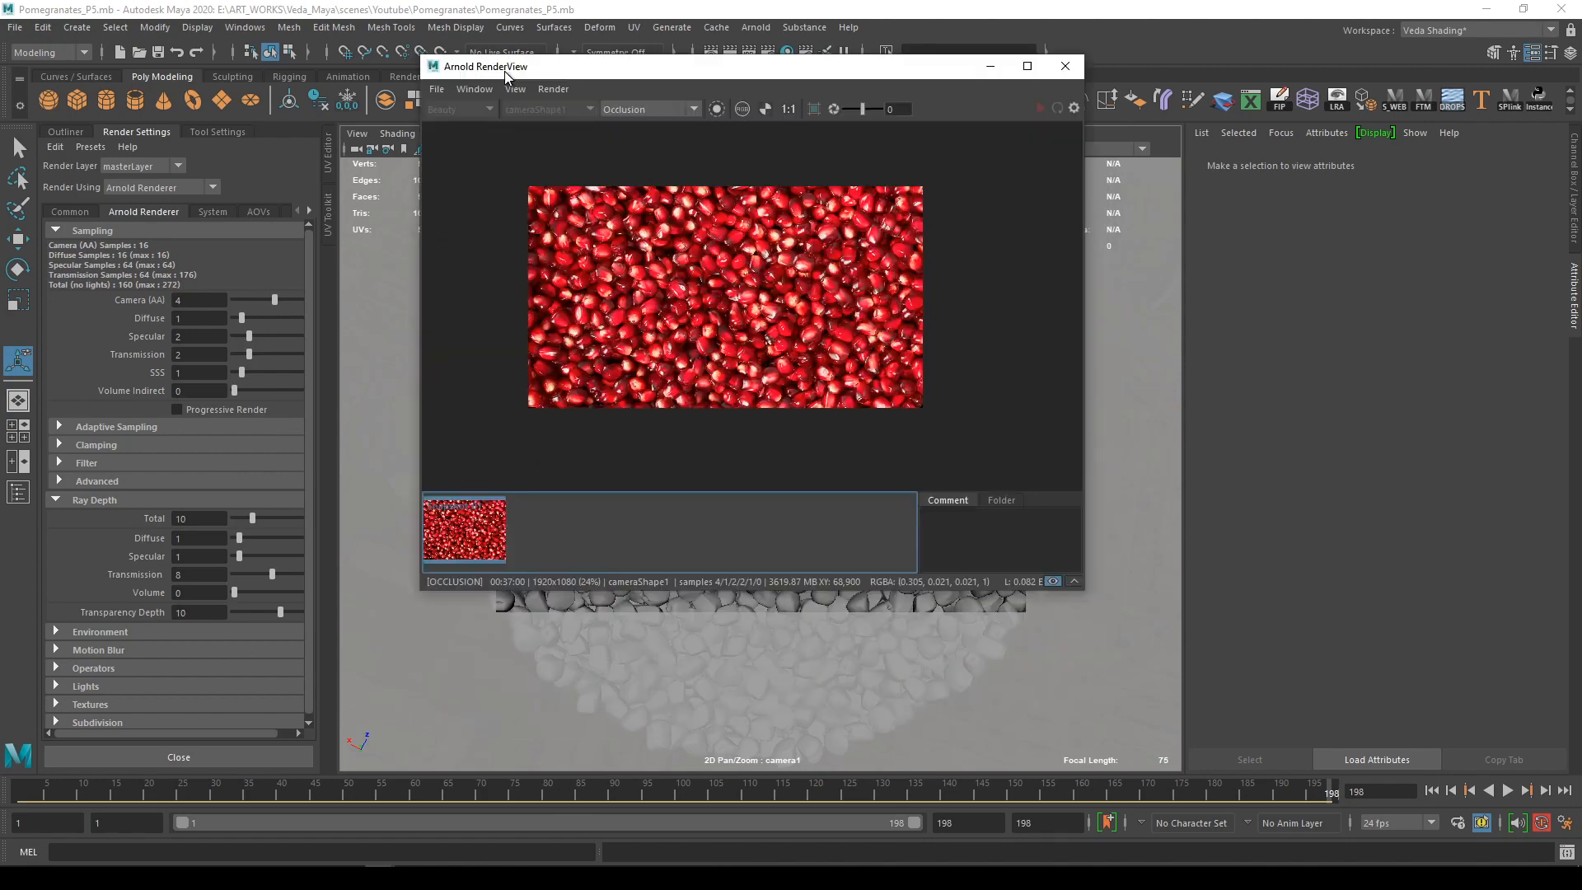
pyautogui.doubleClick(506, 74)
pyautogui.scroll(3, 801, 329)
pyautogui.moveTo(771, 339); pyautogui.dragTo(567, 473, button='middle')
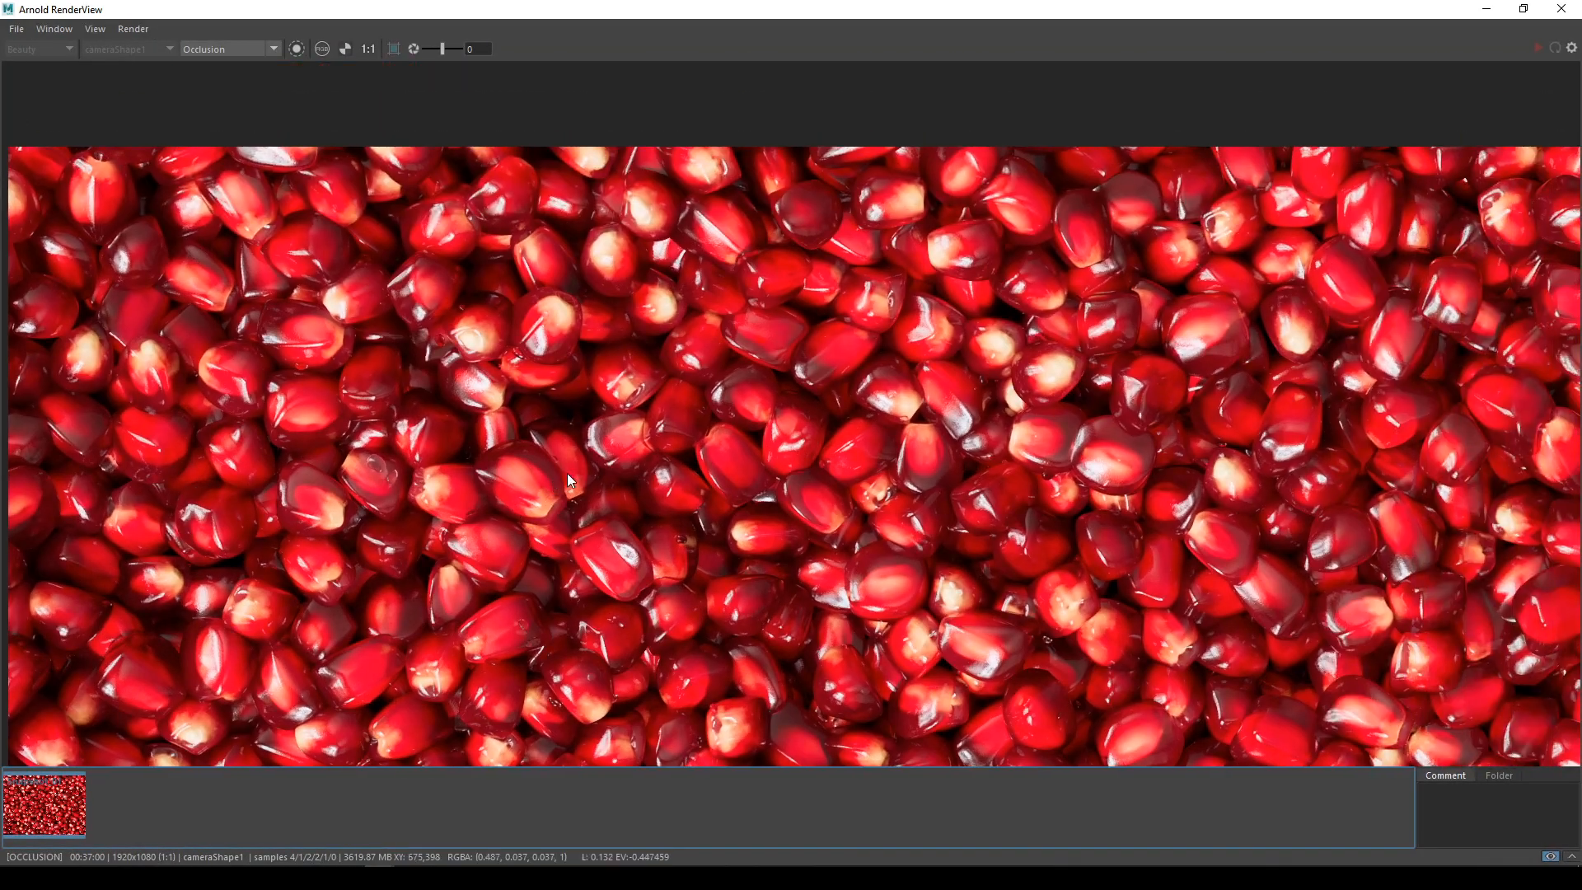
pyautogui.scroll(4, 376, 478)
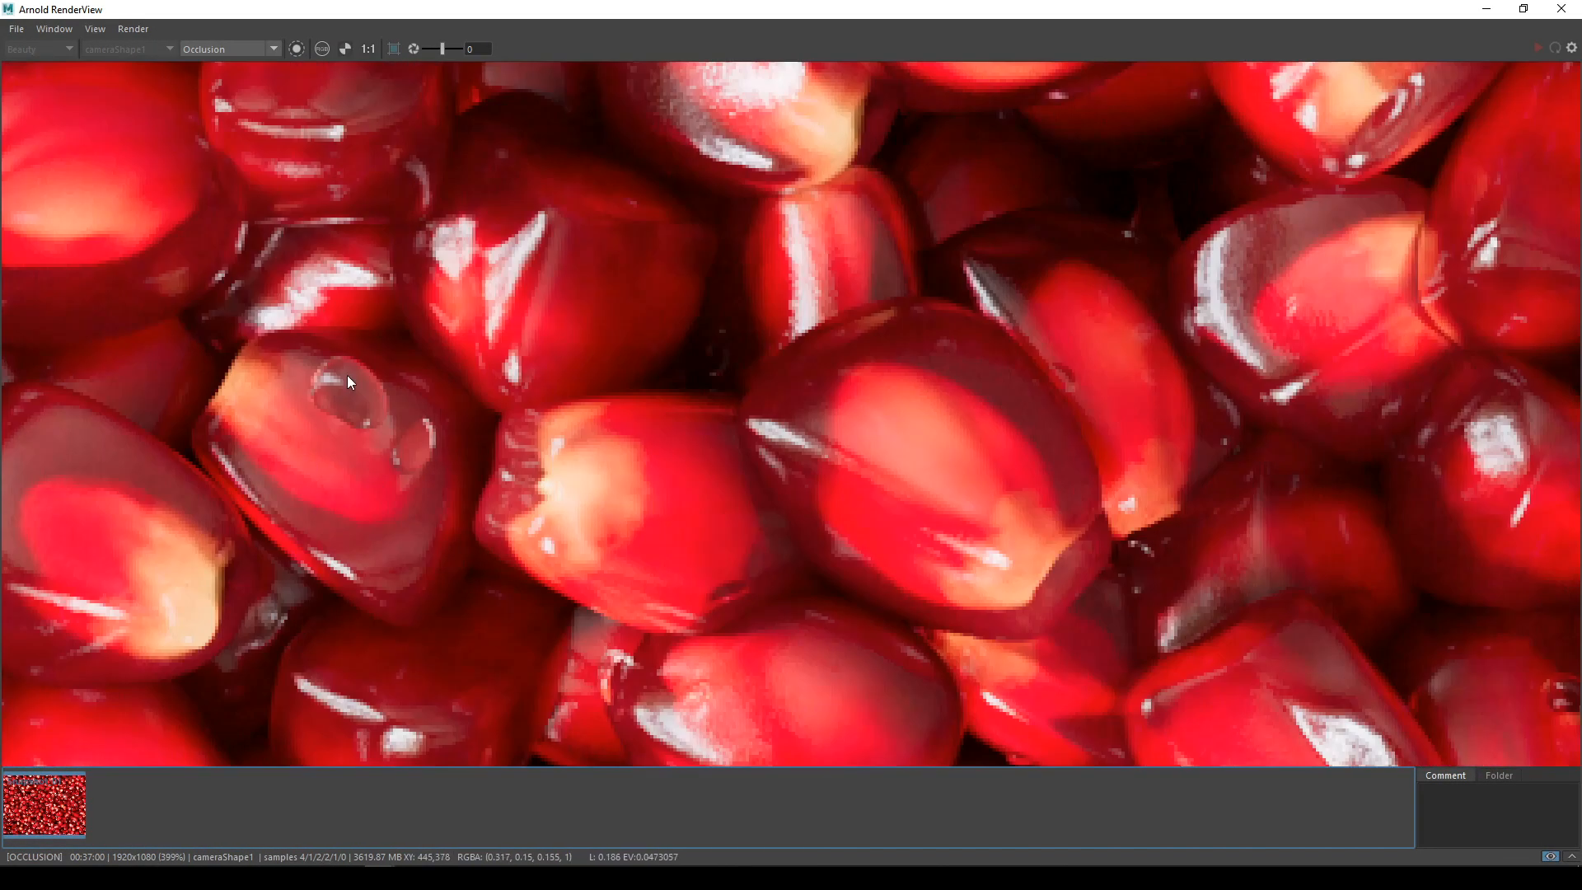
pyautogui.scroll(-5, 481, 473)
pyautogui.moveTo(586, 530); pyautogui.dragTo(579, 387, button='middle')
pyautogui.scroll(4, 691, 433)
pyautogui.scroll(-4, 644, 477)
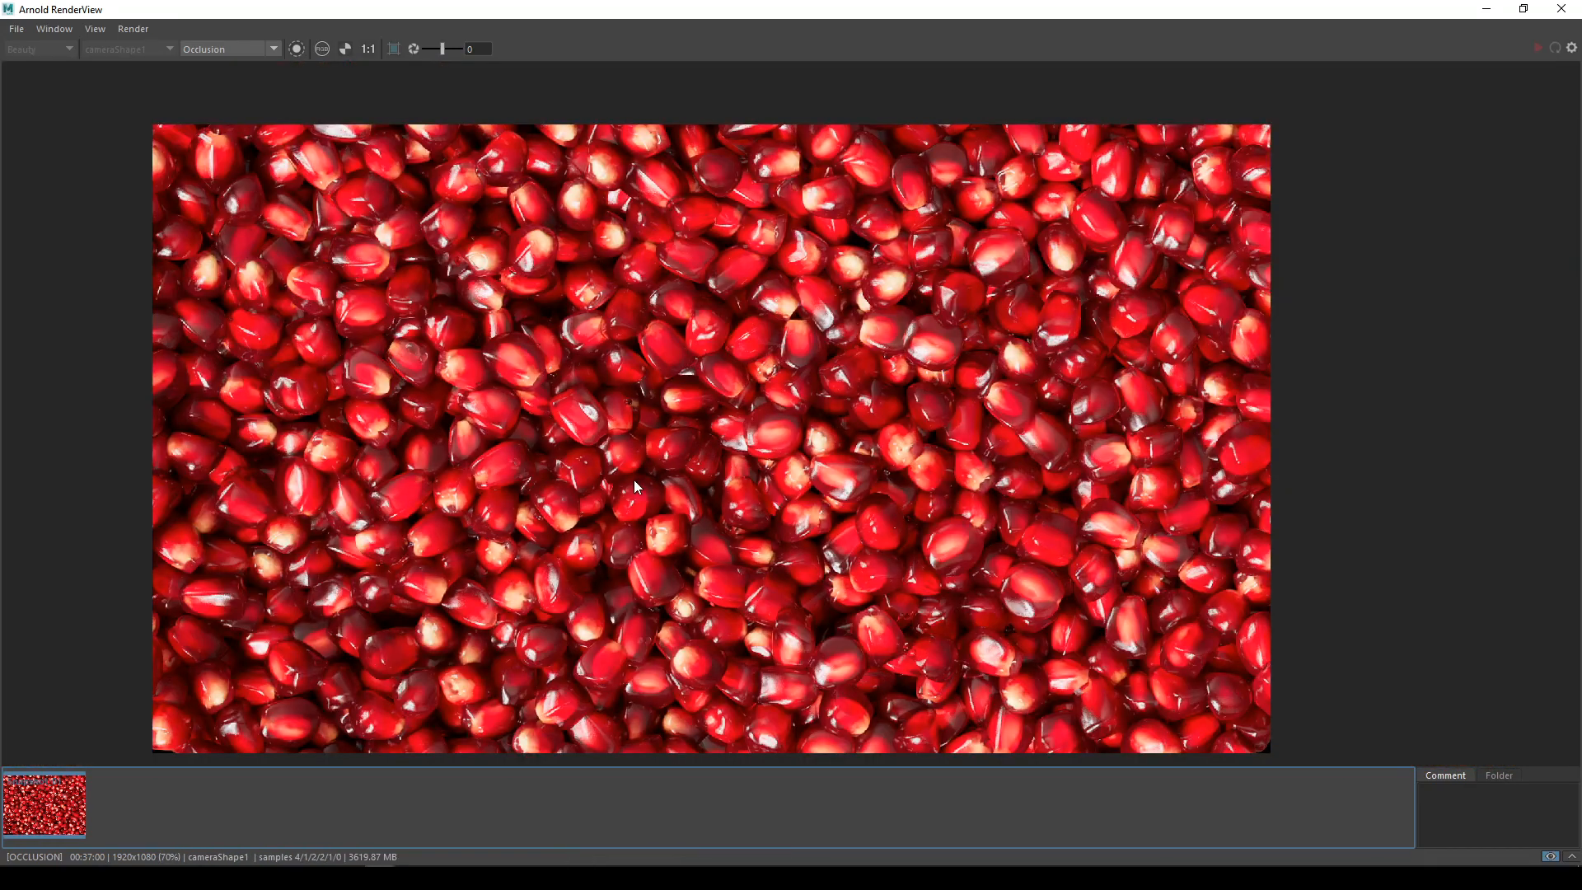
pyautogui.moveTo(635, 480); pyautogui.dragTo(663, 467, button='middle')
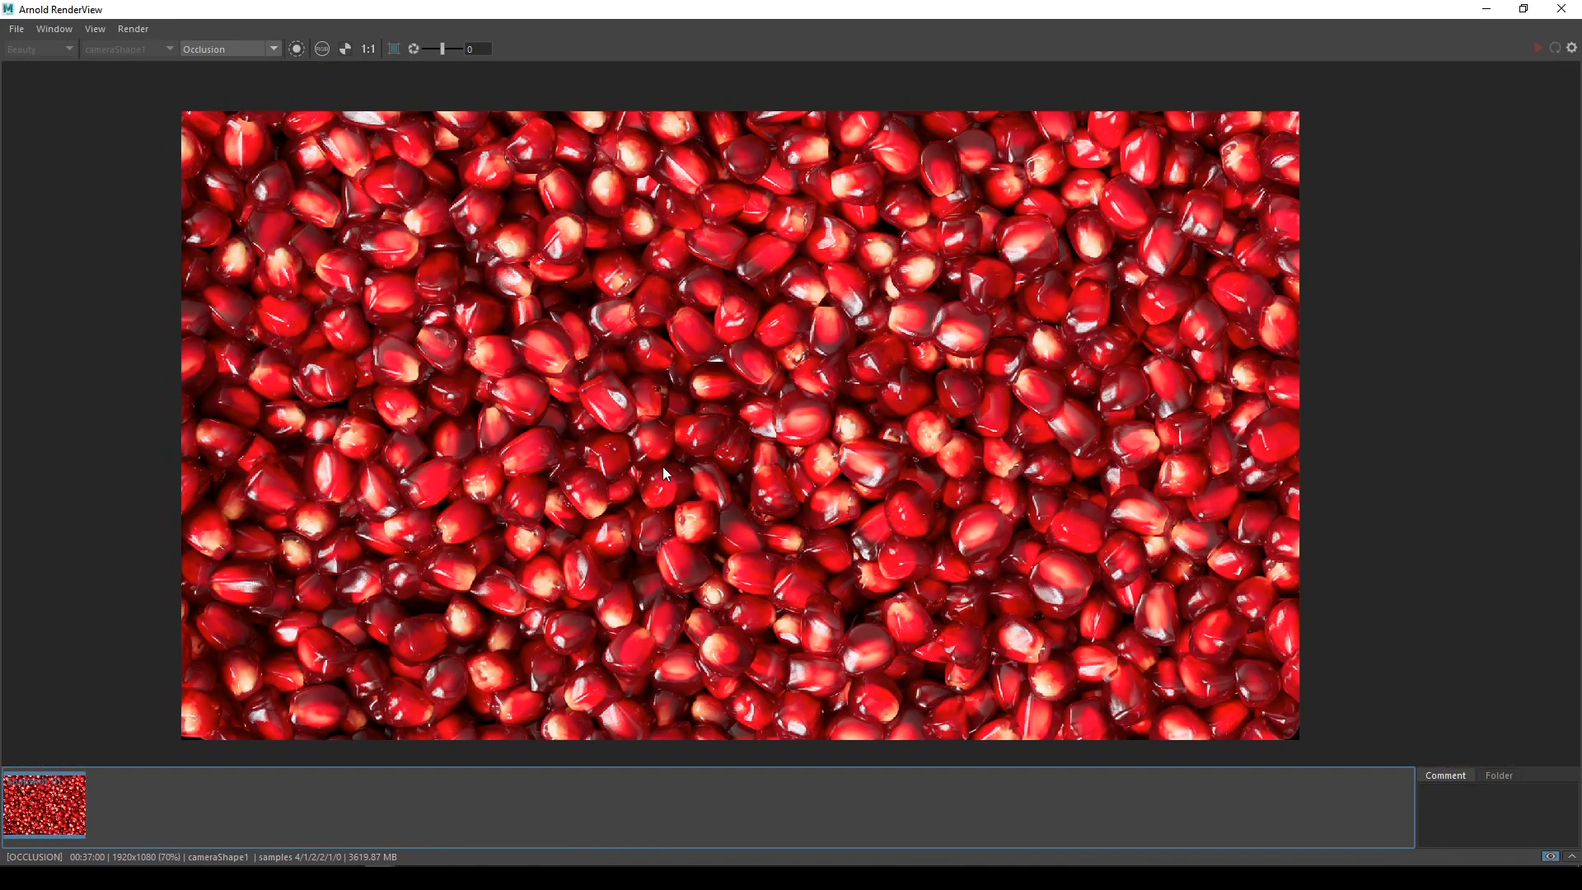